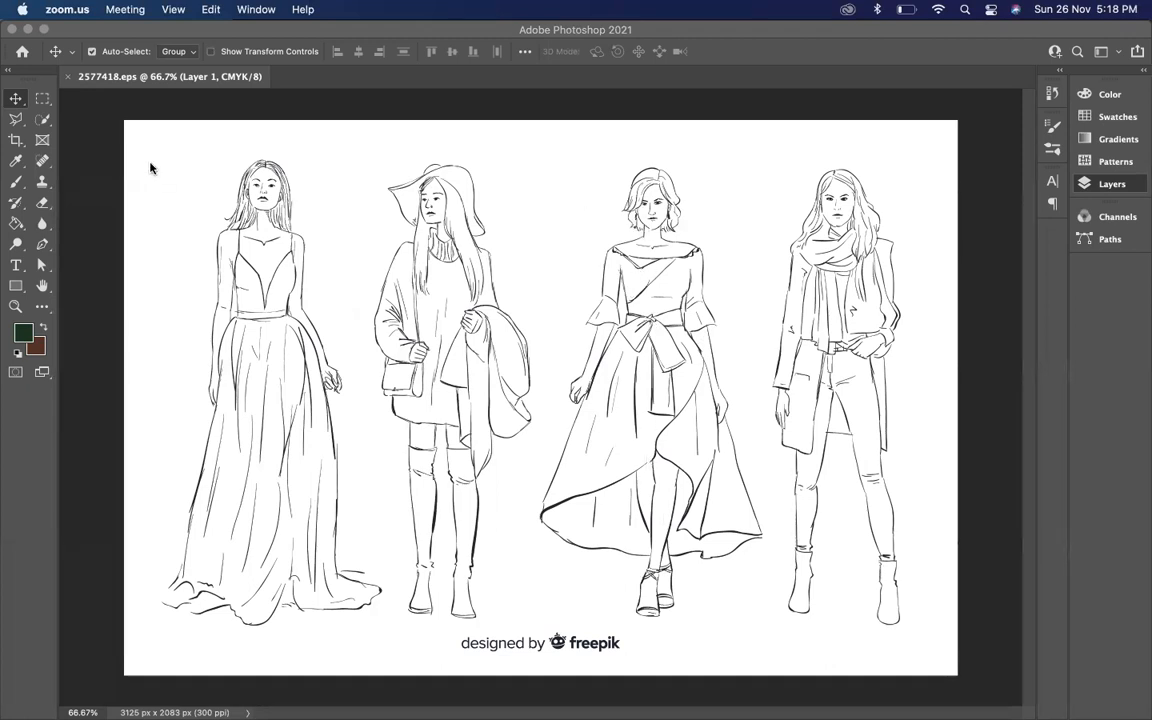
Create a new 10 x 10 inch document at 300 pixels/inch in RGB Color with a white background.
left_click(286, 81)
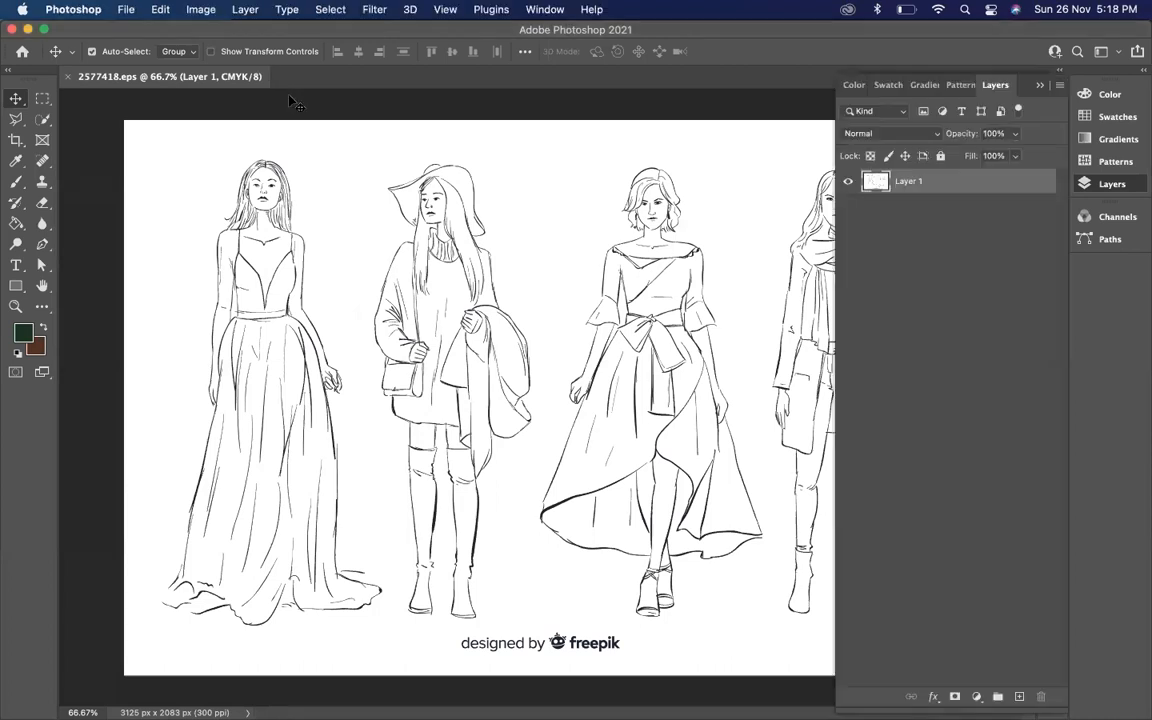
left_click(123, 11)
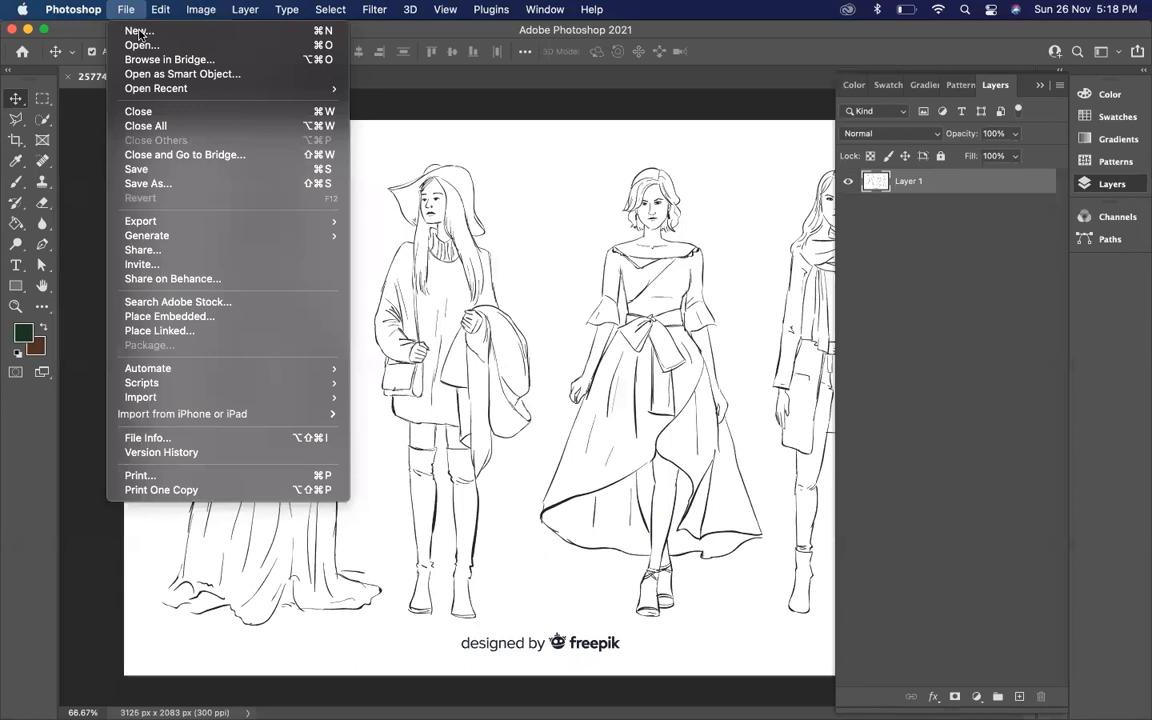
left_click(139, 31)
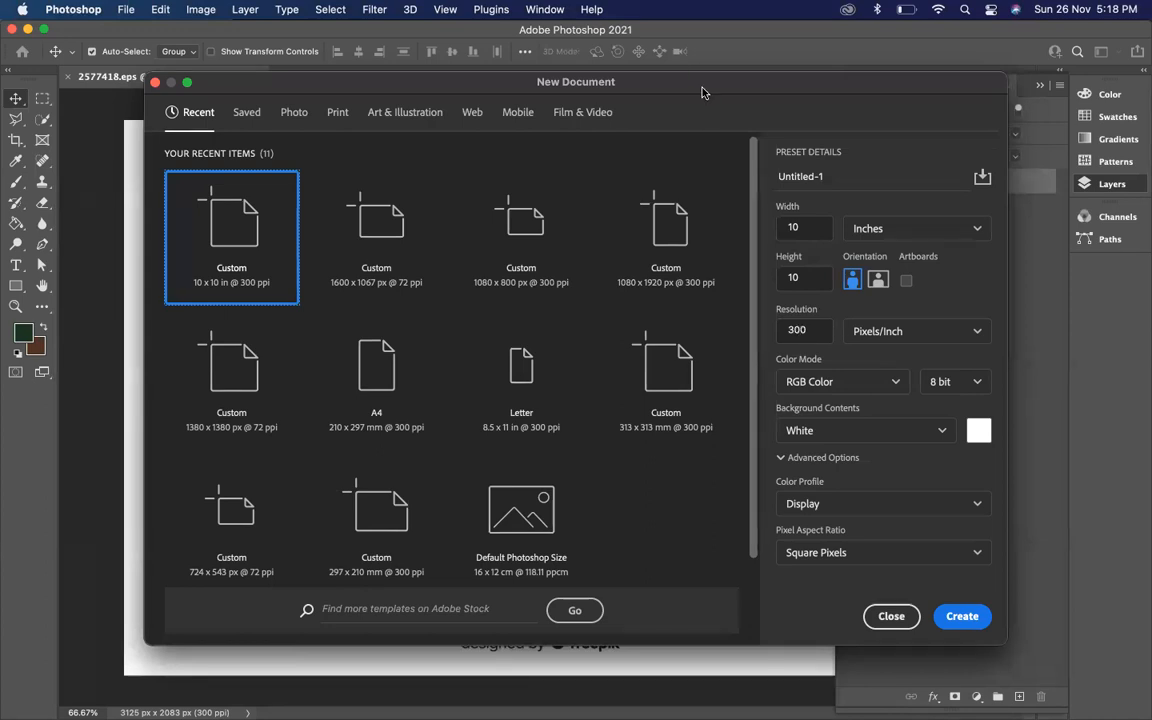
left_click_drag(634, 76, 418, 25)
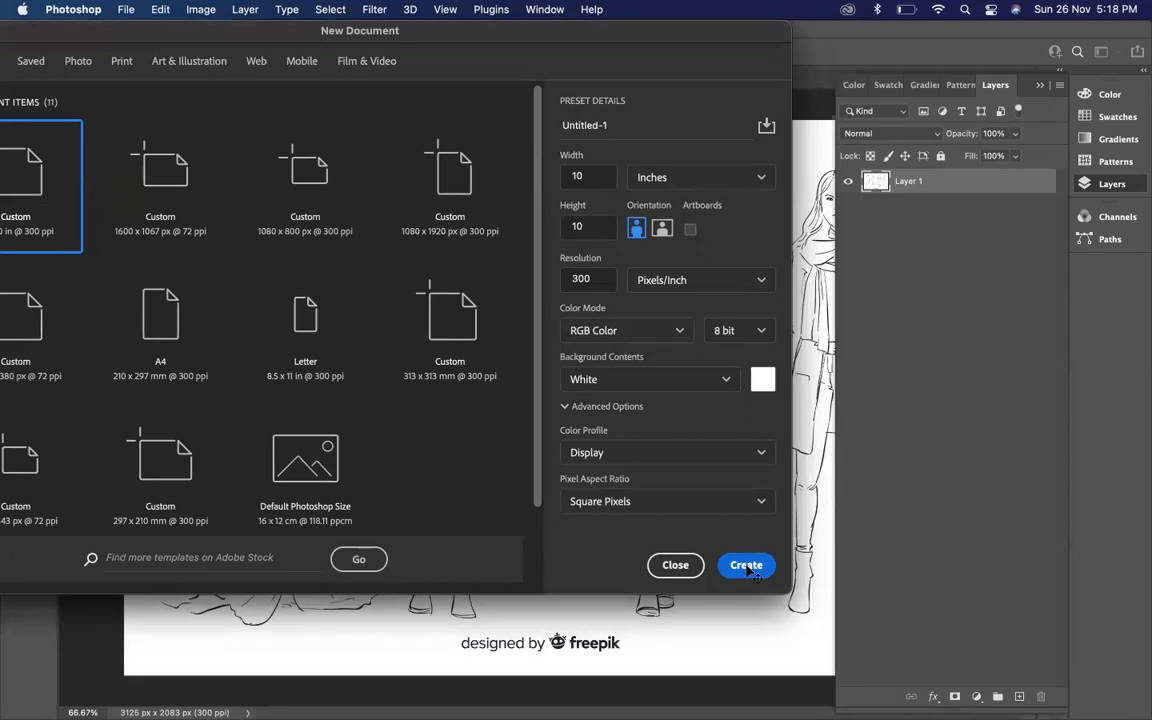
left_click(746, 566)
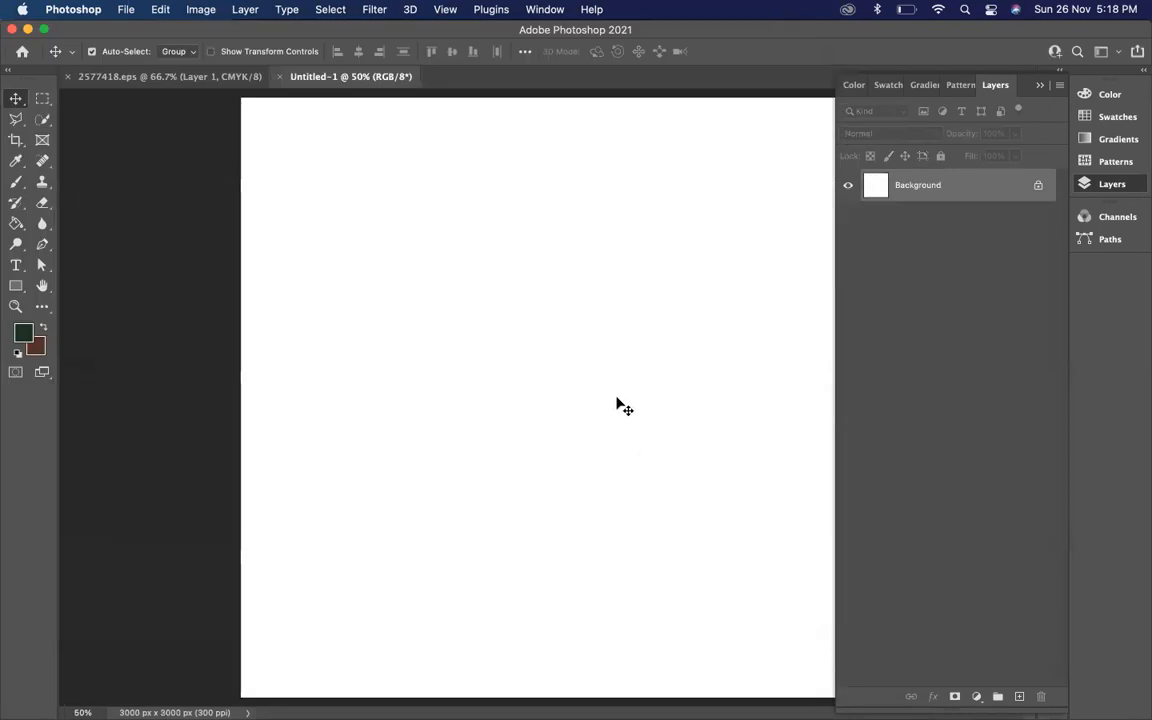
key("super+0")
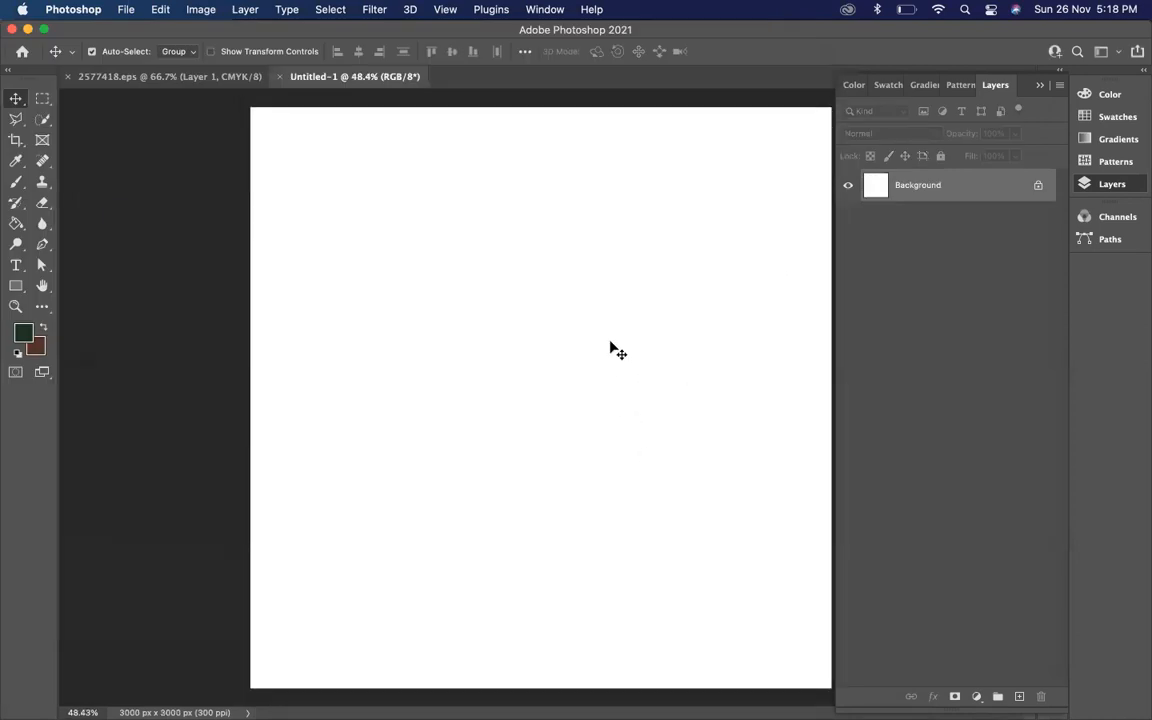
Copy the third figure, in the bow-belted dress, from 2577418.eps with a rectangular selection and paste it into the new document.
left_click(140, 76)
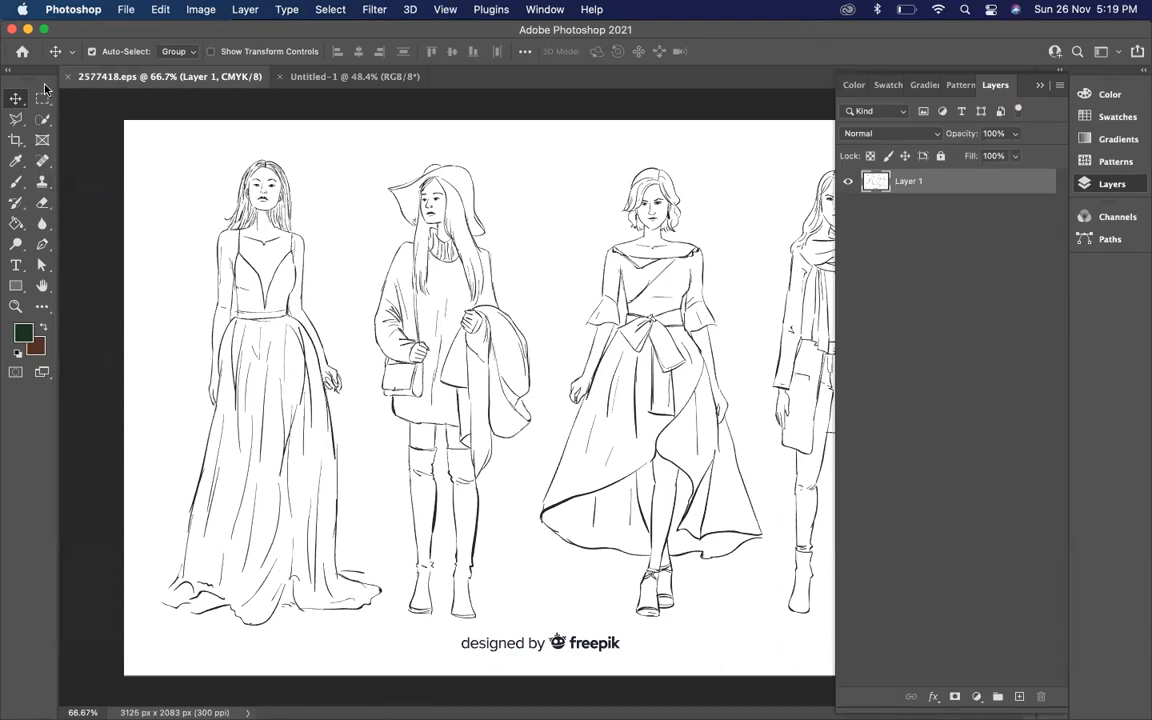
left_click_drag(43, 97, 127, 100)
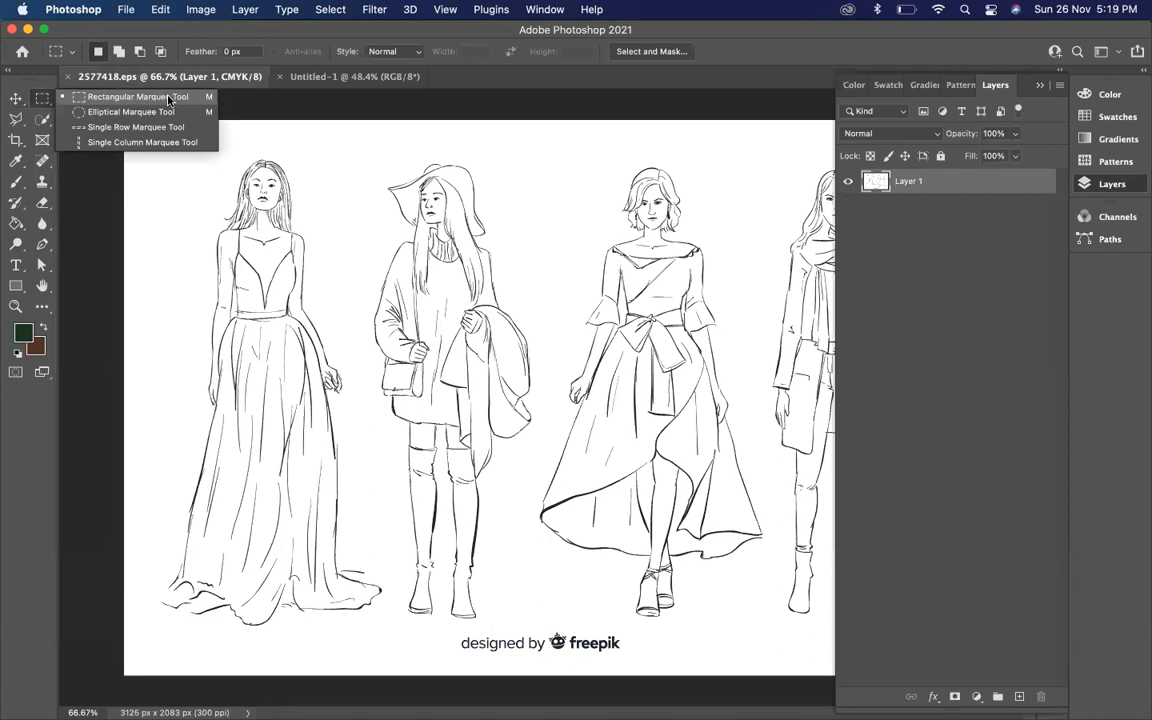
left_click(150, 96)
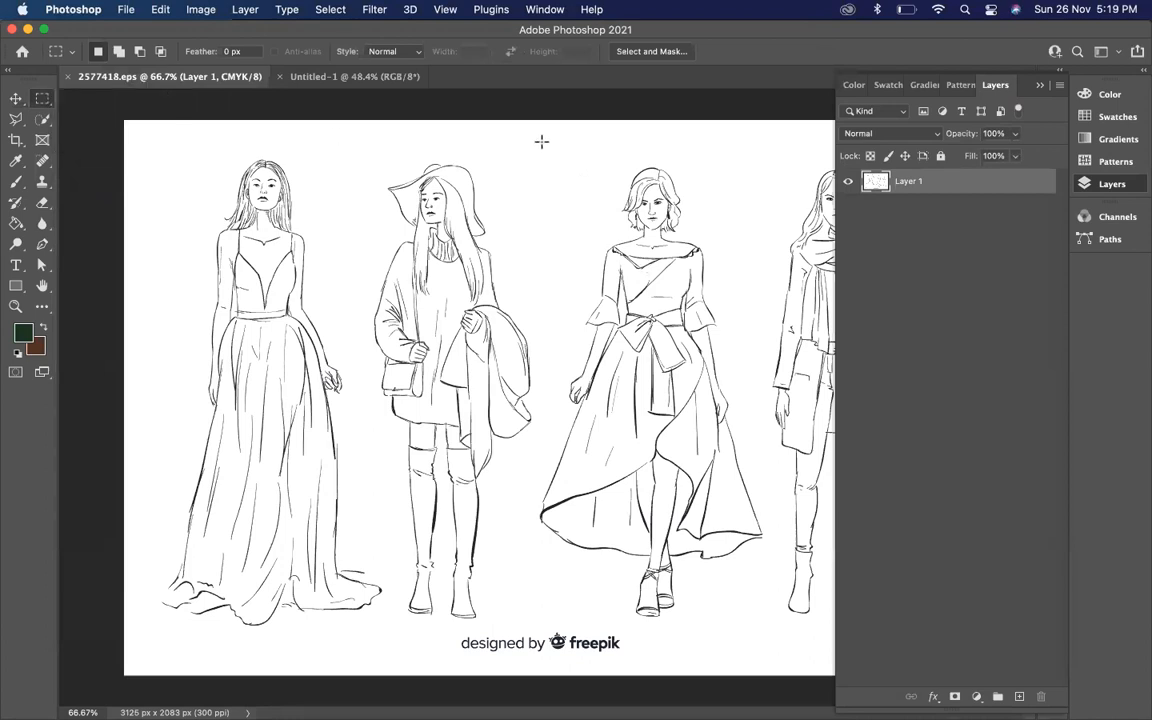
left_click_drag(526, 142, 769, 625)
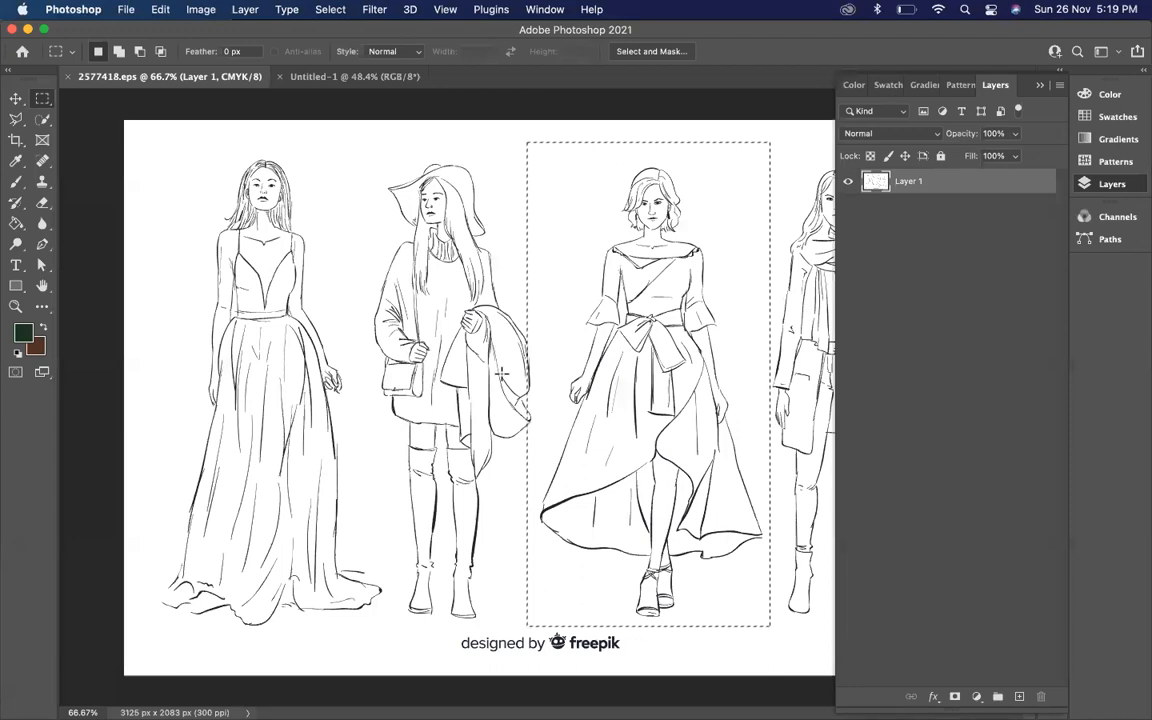
key("super+c")
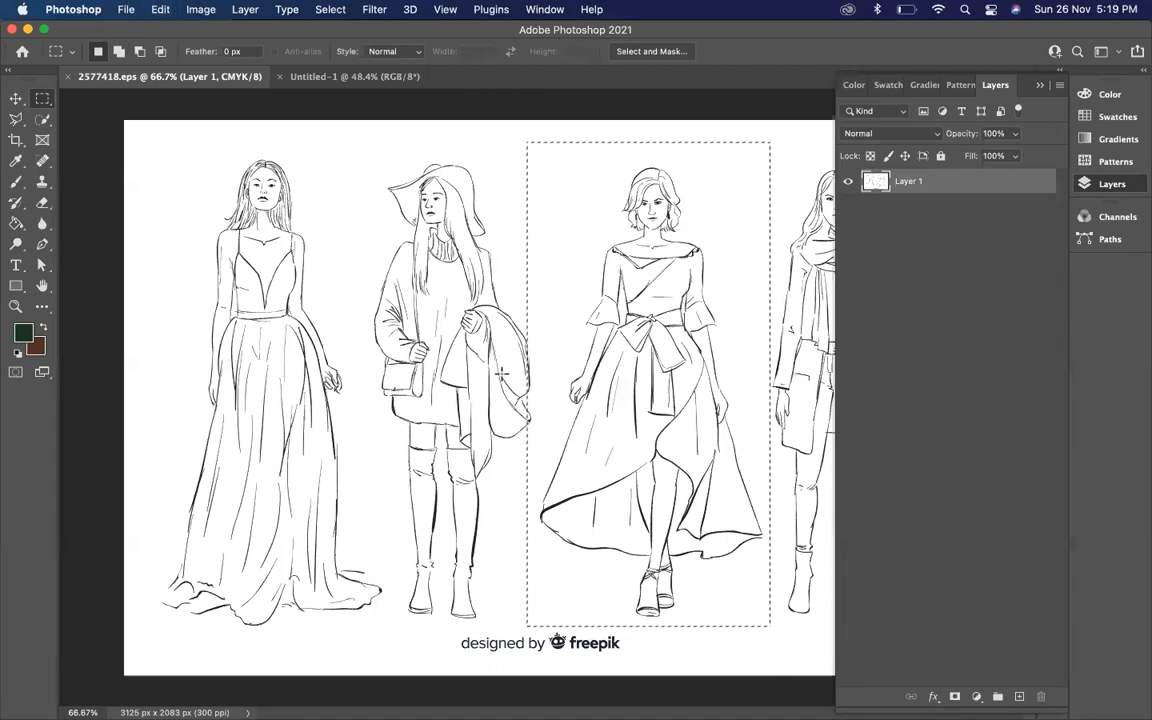
left_click(330, 78)
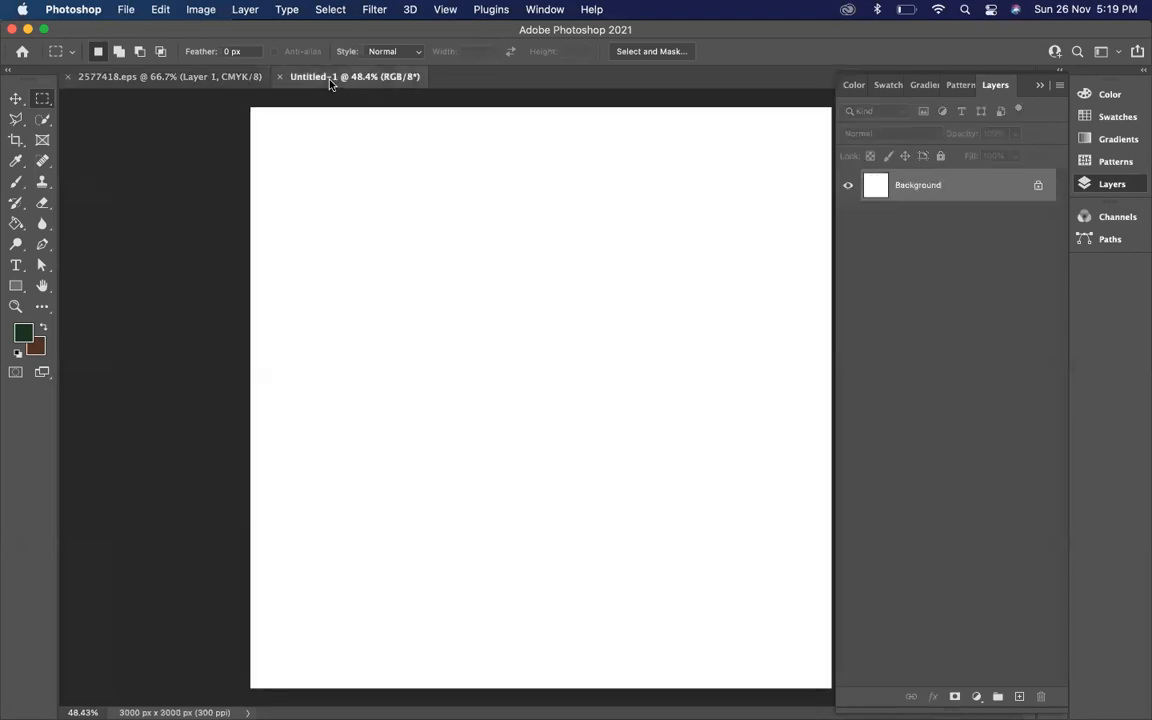
key("super+v")
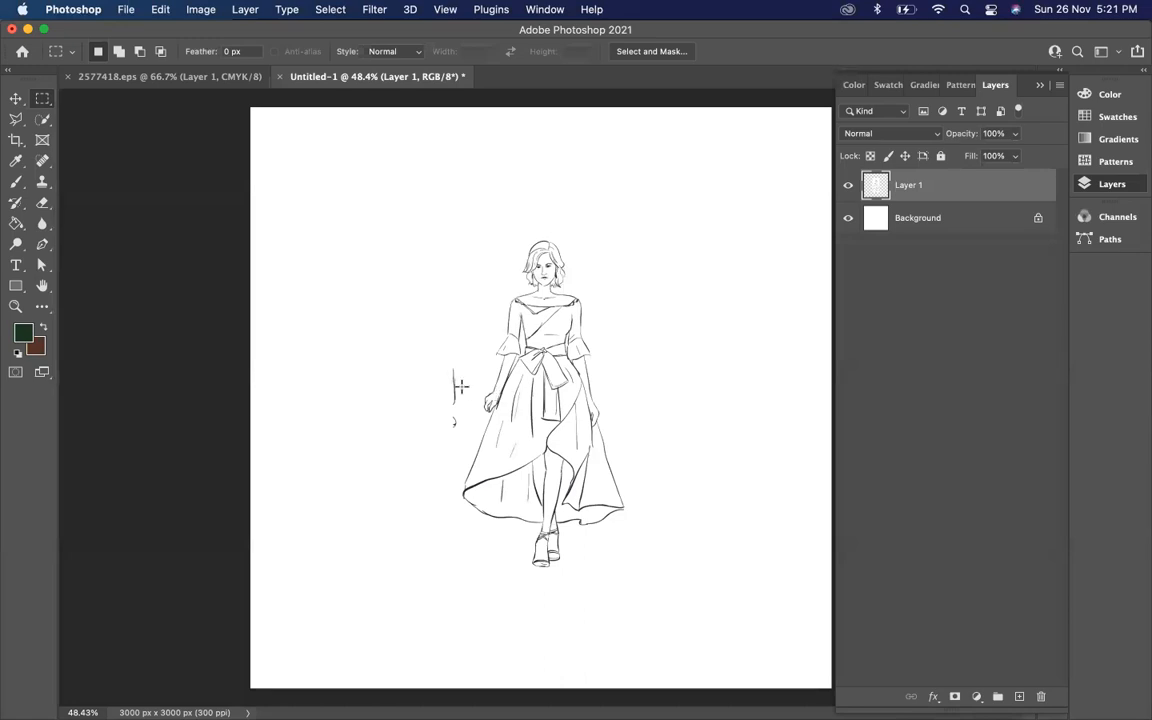
Erase the stray marks beside the pasted figure with the Eraser Tool.
left_click(43, 202)
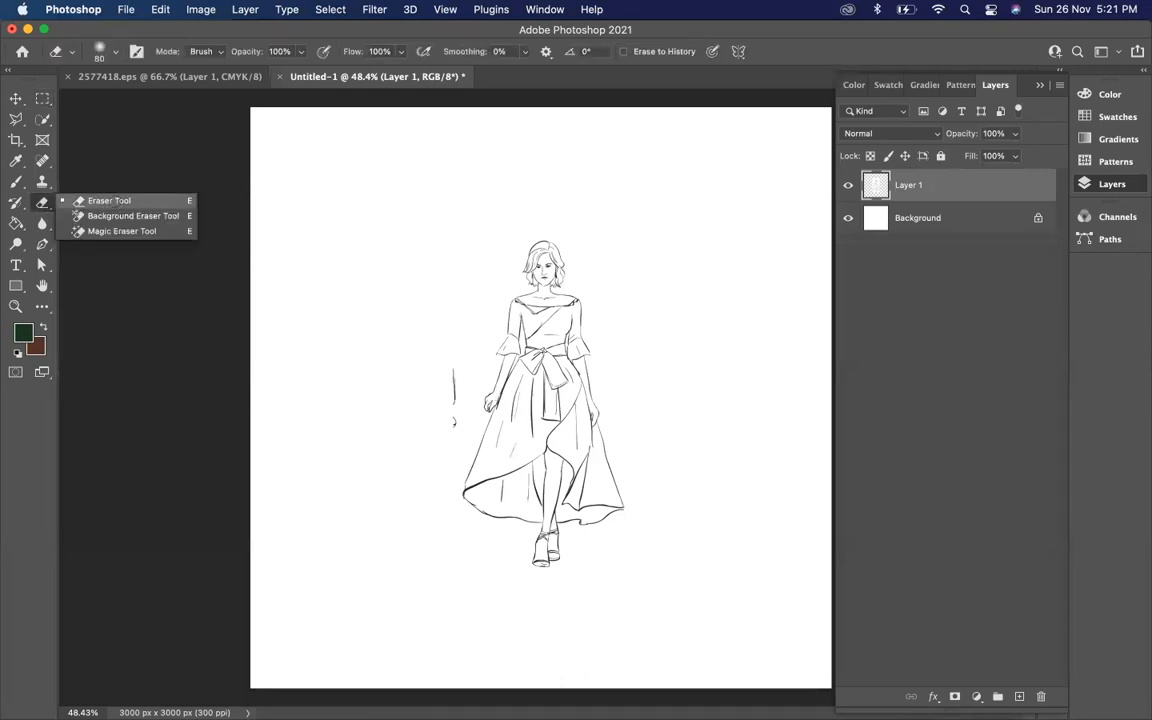
left_click(104, 200)
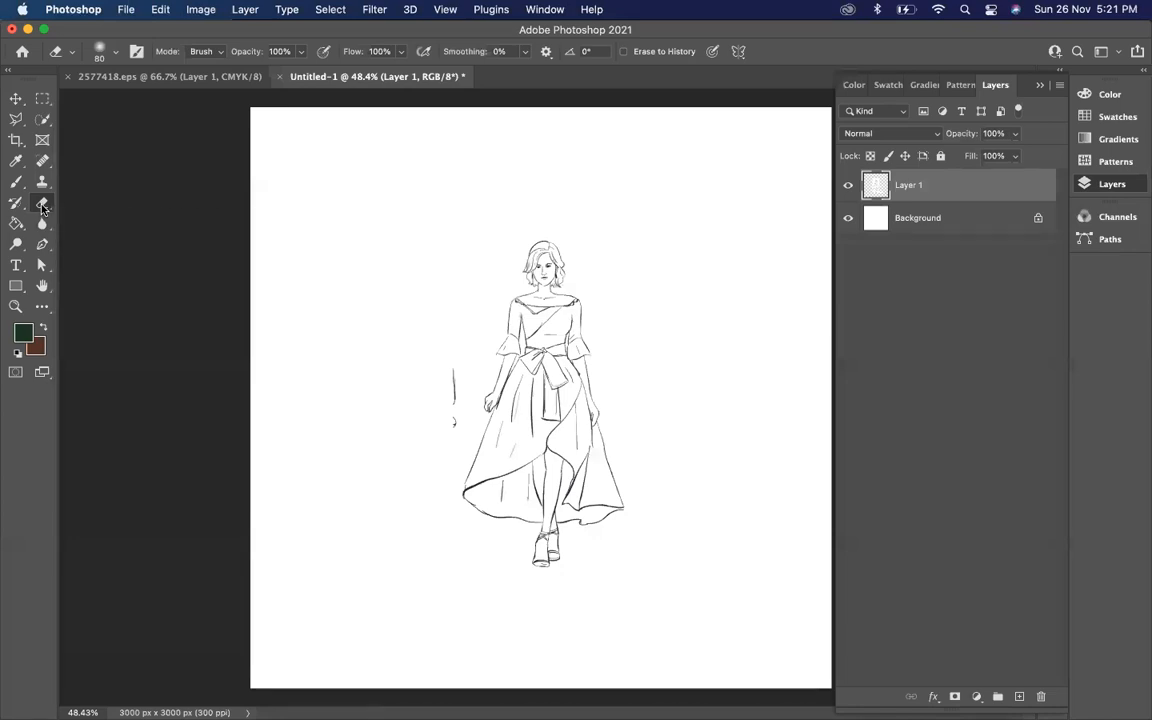
left_click(42, 204)
left_click(108, 204)
left_click_drag(453, 363, 449, 441)
Toggle the pasted figure layer's visibility off and on to examine what it contains apart from the background.
left_click(850, 187)
left_click(850, 187)
left_click(850, 187)
left_click(850, 187)
left_click(849, 188)
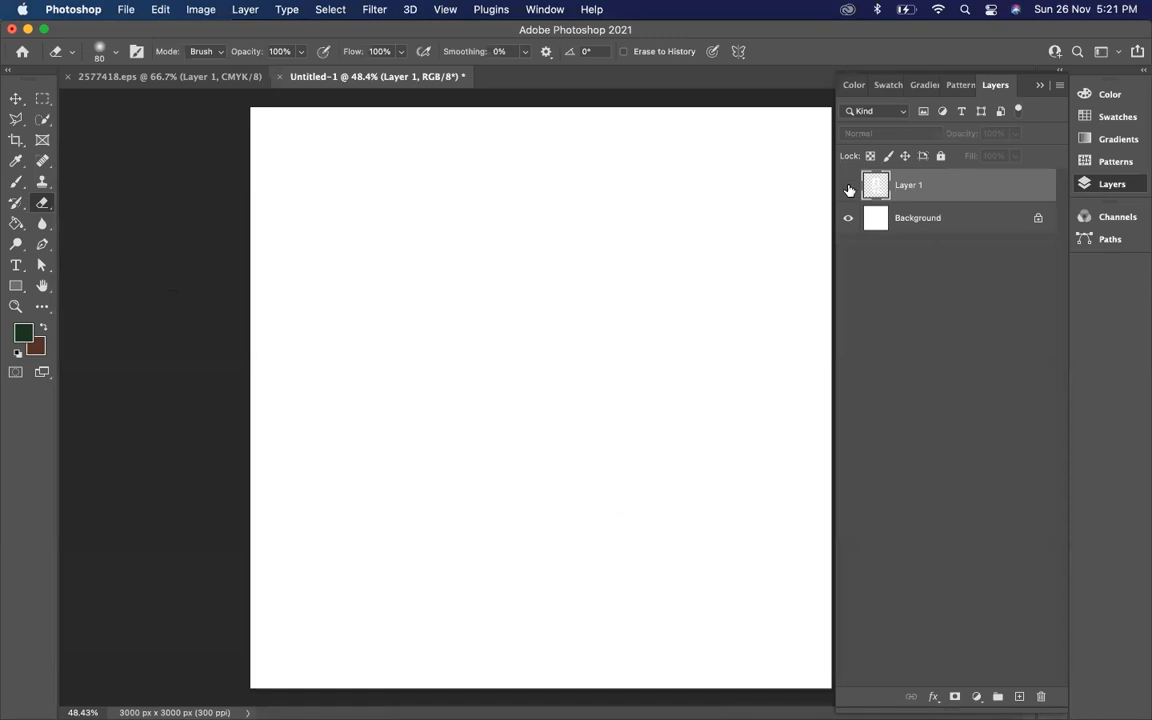
left_click(849, 188)
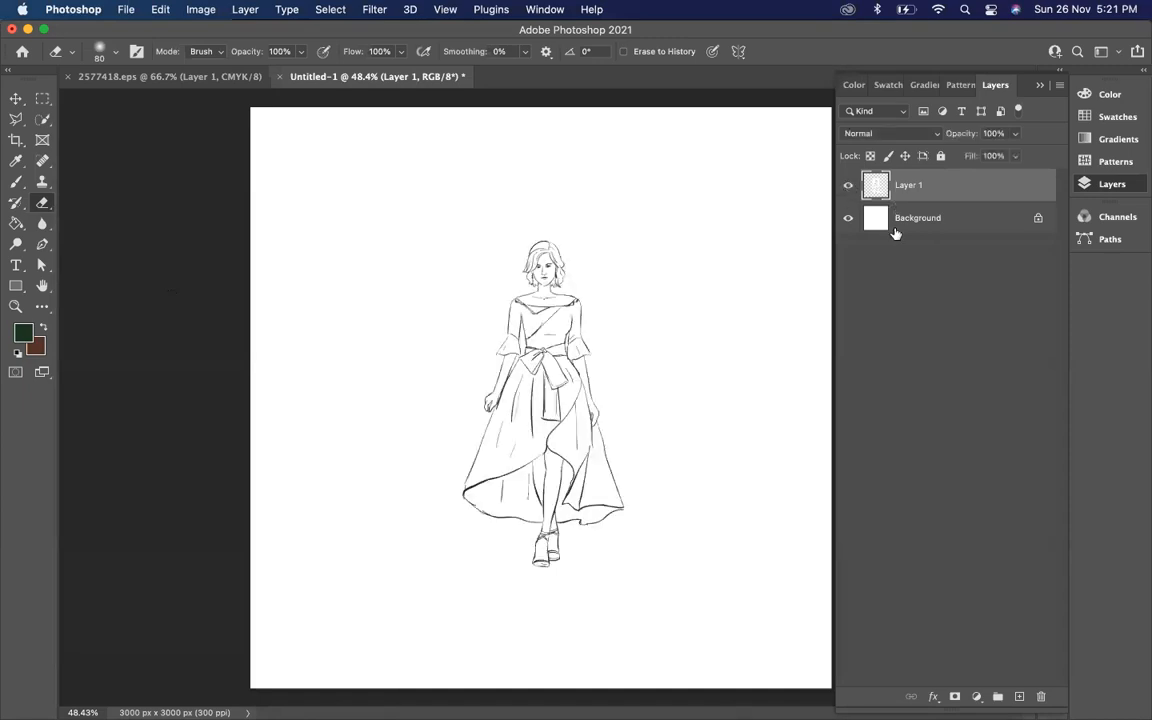
left_click(847, 187)
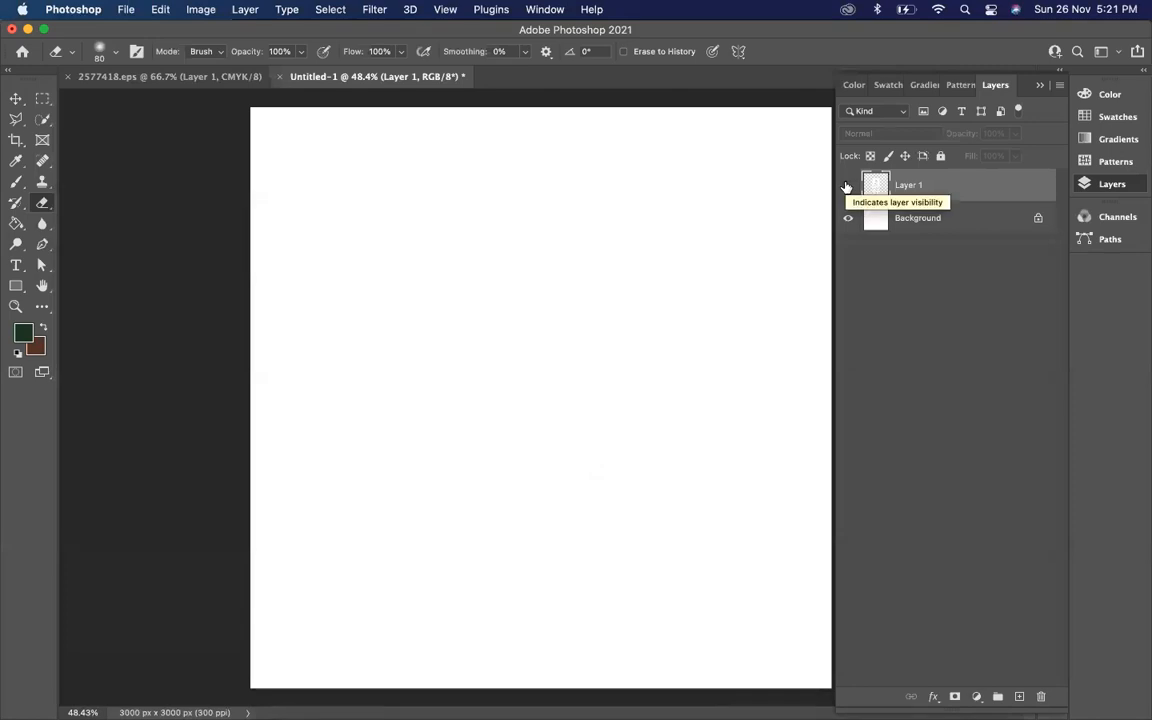
left_click(847, 187)
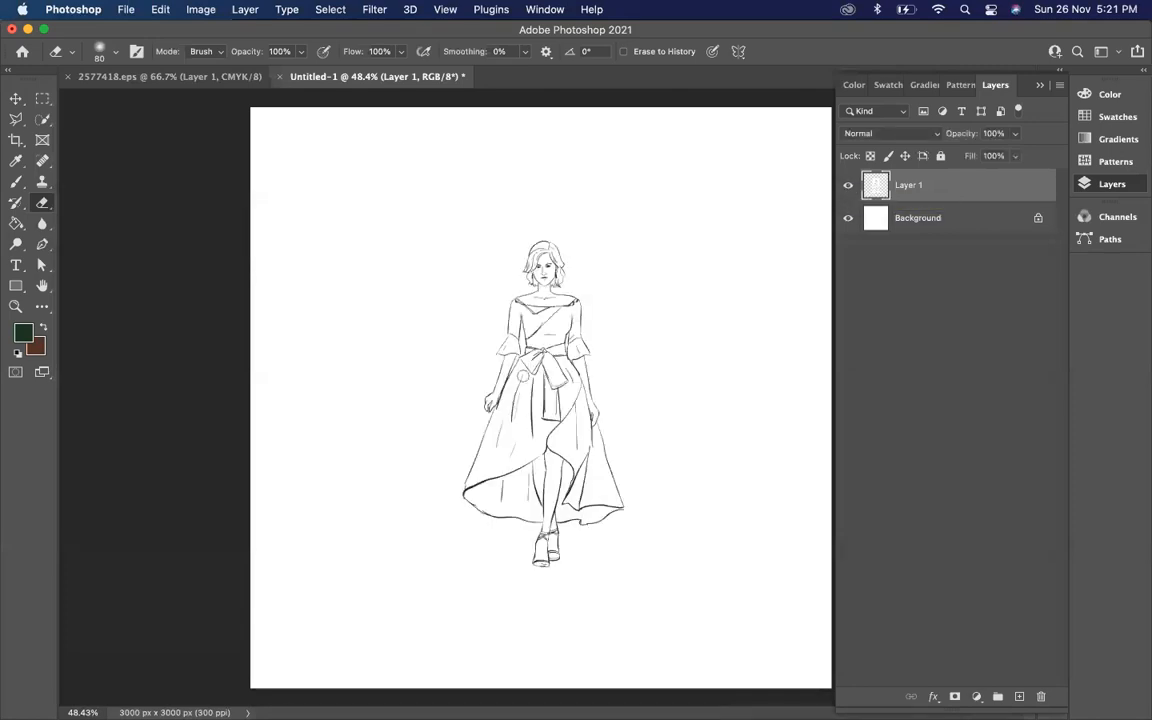
Rename the pasted figure's layer as sketch.
double_click(908, 185)
type("sketch")
key("Return")
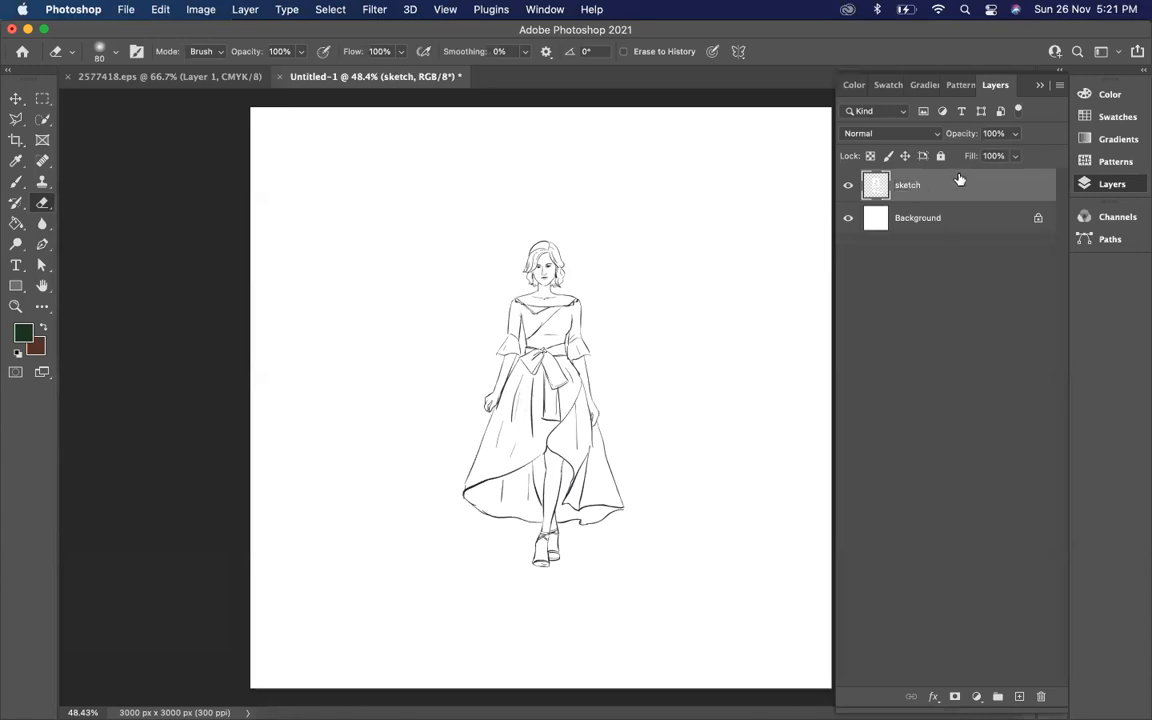
Scale the sketch proportionally to about 170% so the figure fills the canvas height, and centre it horizontally.
left_click(16, 98)
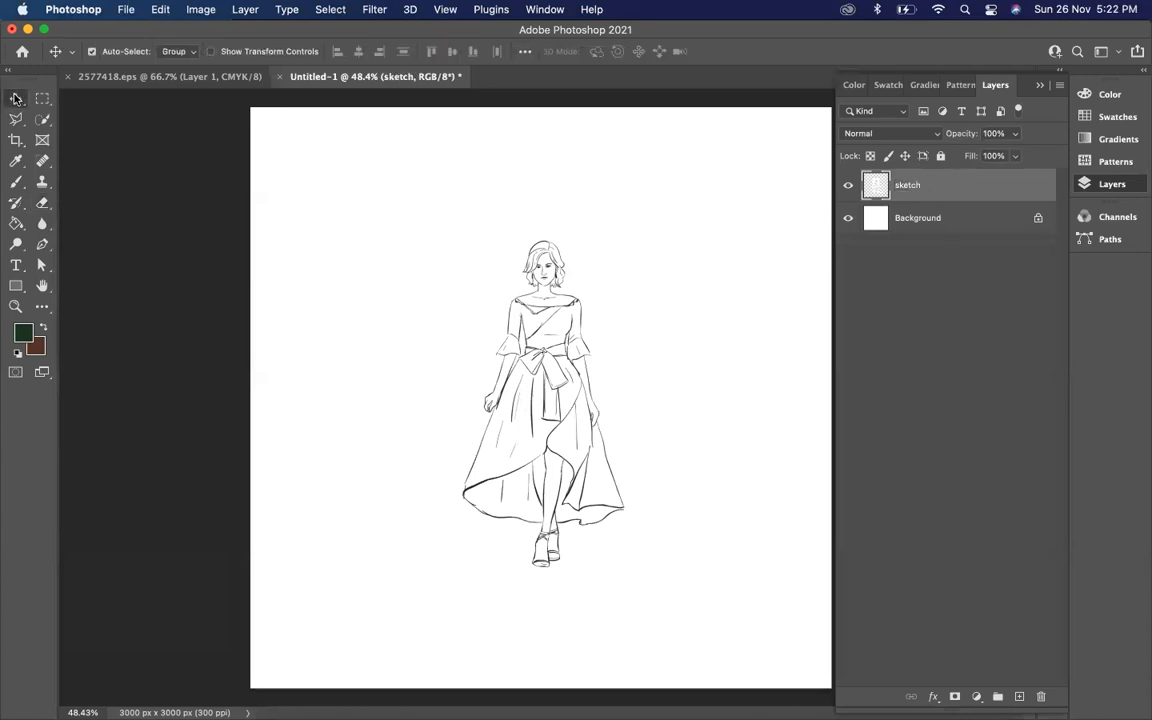
key("super")
key("super+minus")
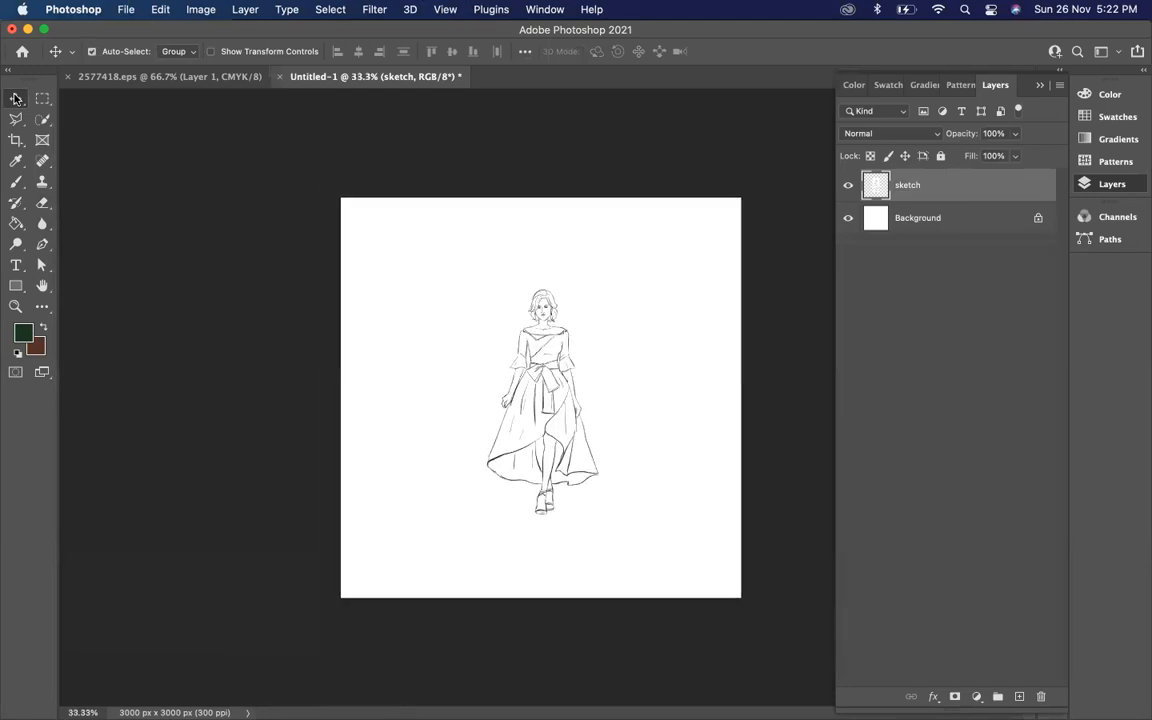
key("super+t")
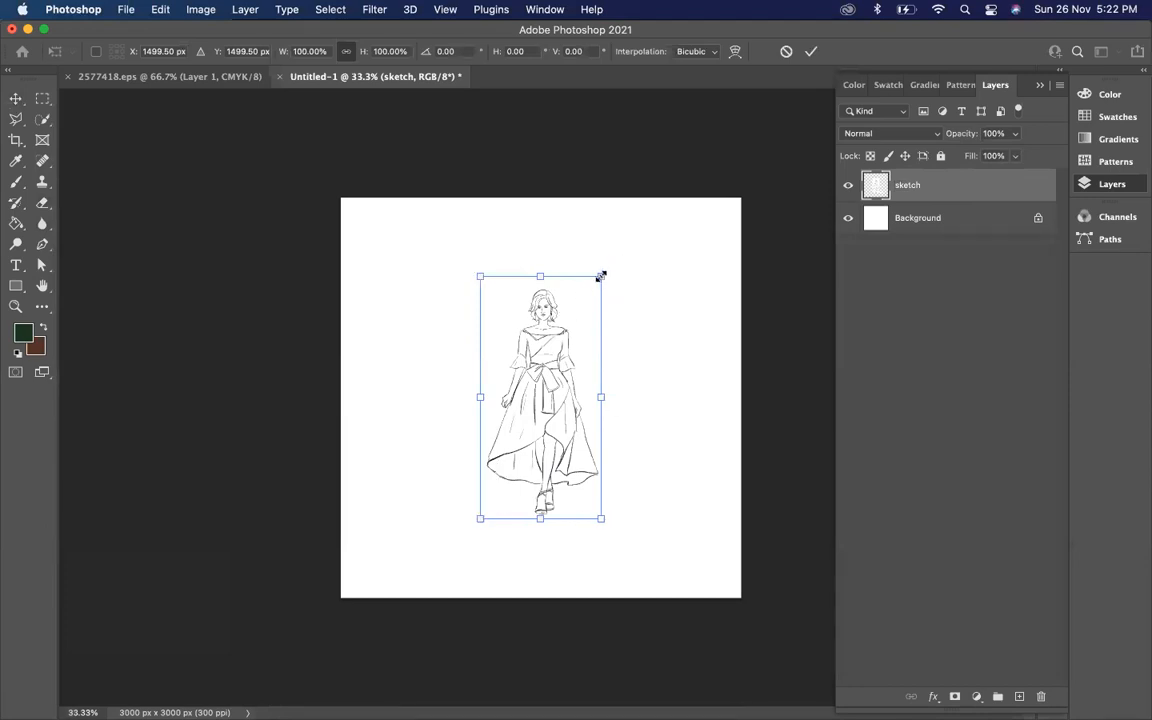
left_click_drag(600, 276, 668, 199)
left_click_drag(480, 518, 414, 586)
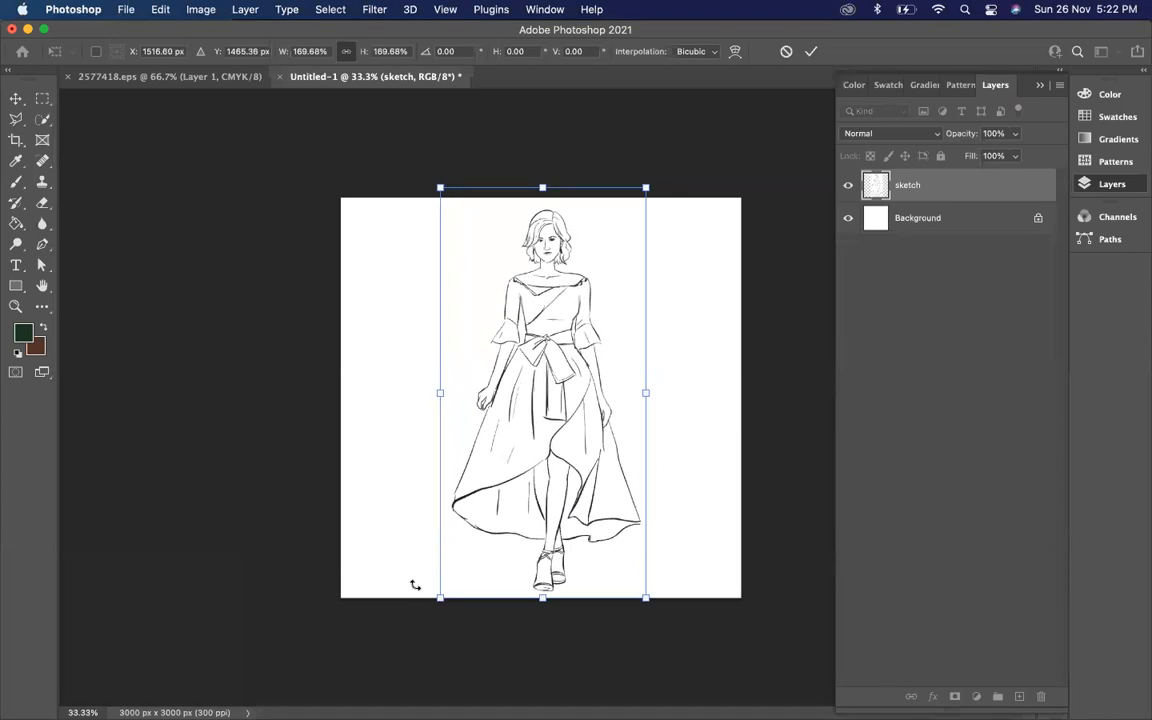
key("Return")
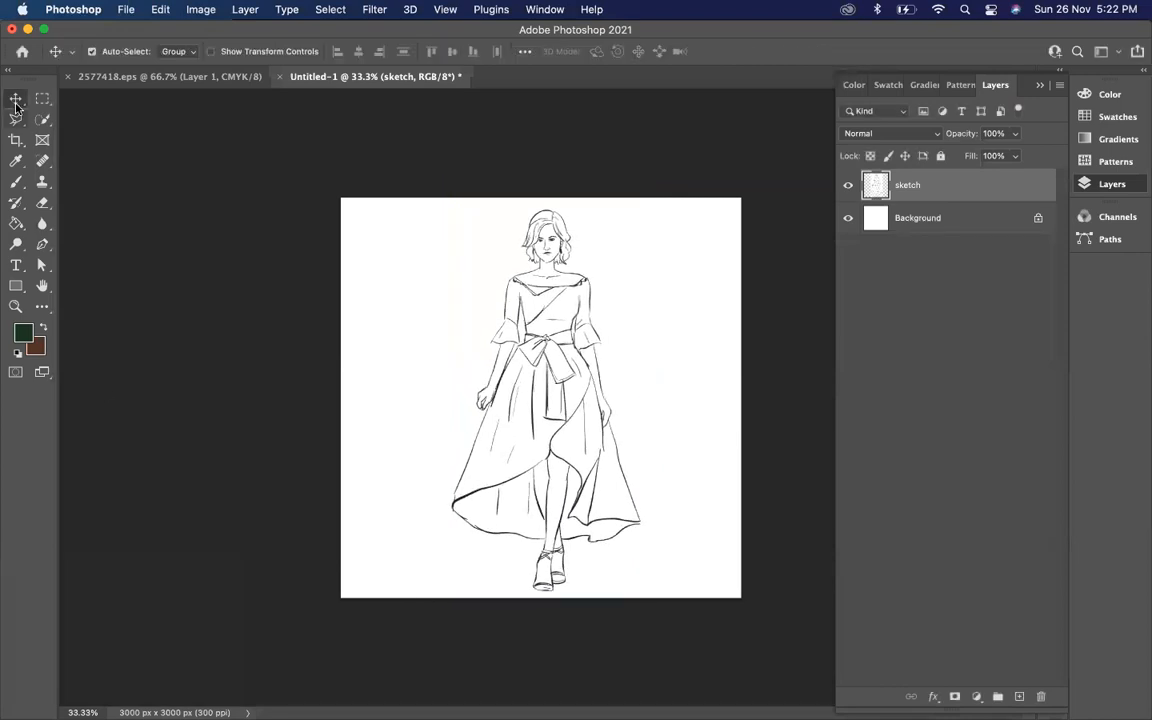
mouse_move(563, 408)
left_mouse_down()
mouse_move(522, 408)
mouse_move(566, 408)
left_mouse_up()
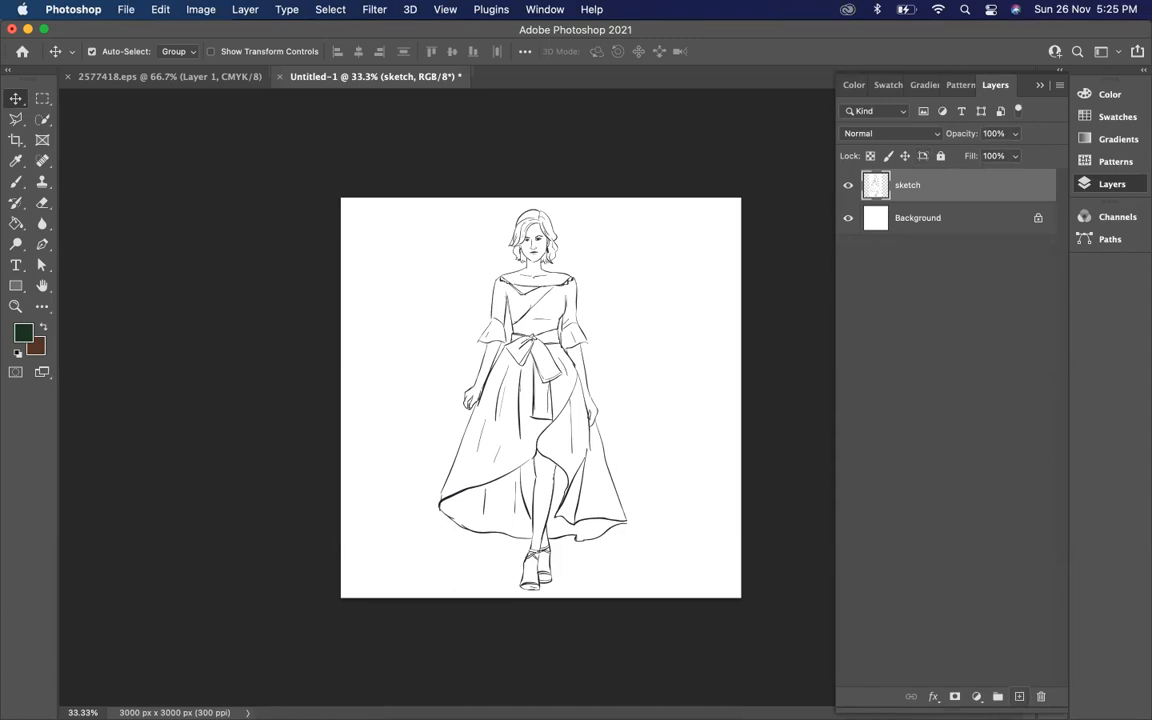
Add two new empty layers above the sketch, named dress and belt.
left_click(1019, 696)
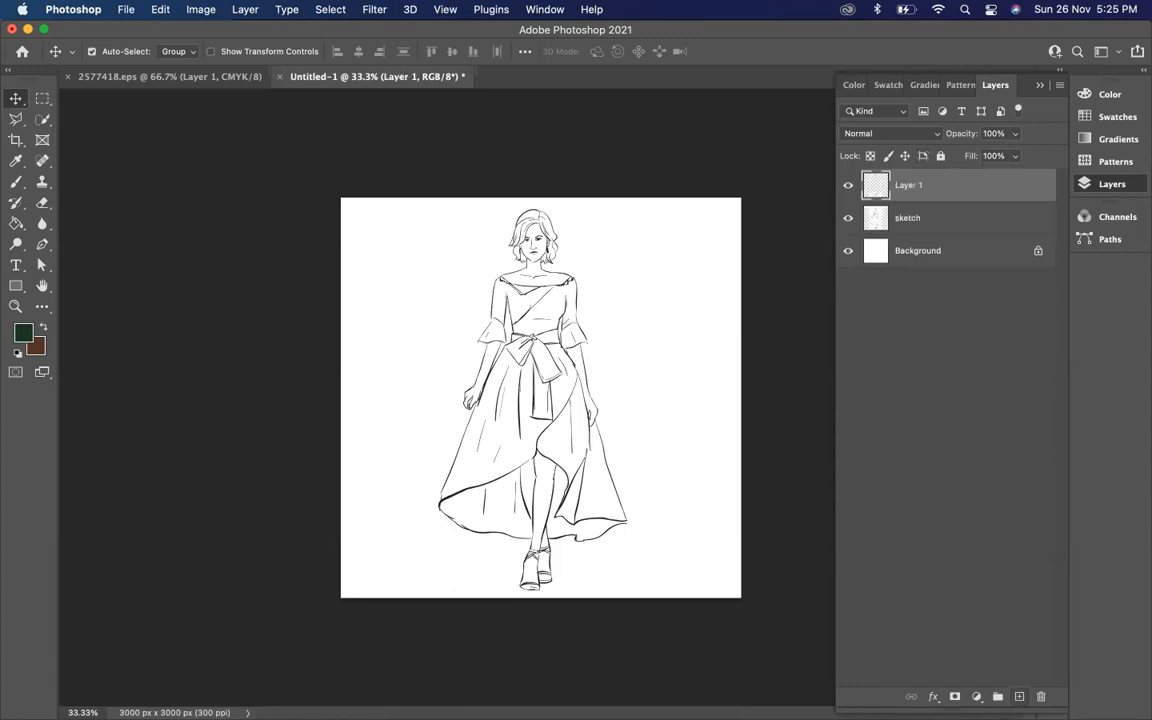
double_click(903, 188)
type("dress")
key("Return")
left_click(1020, 696)
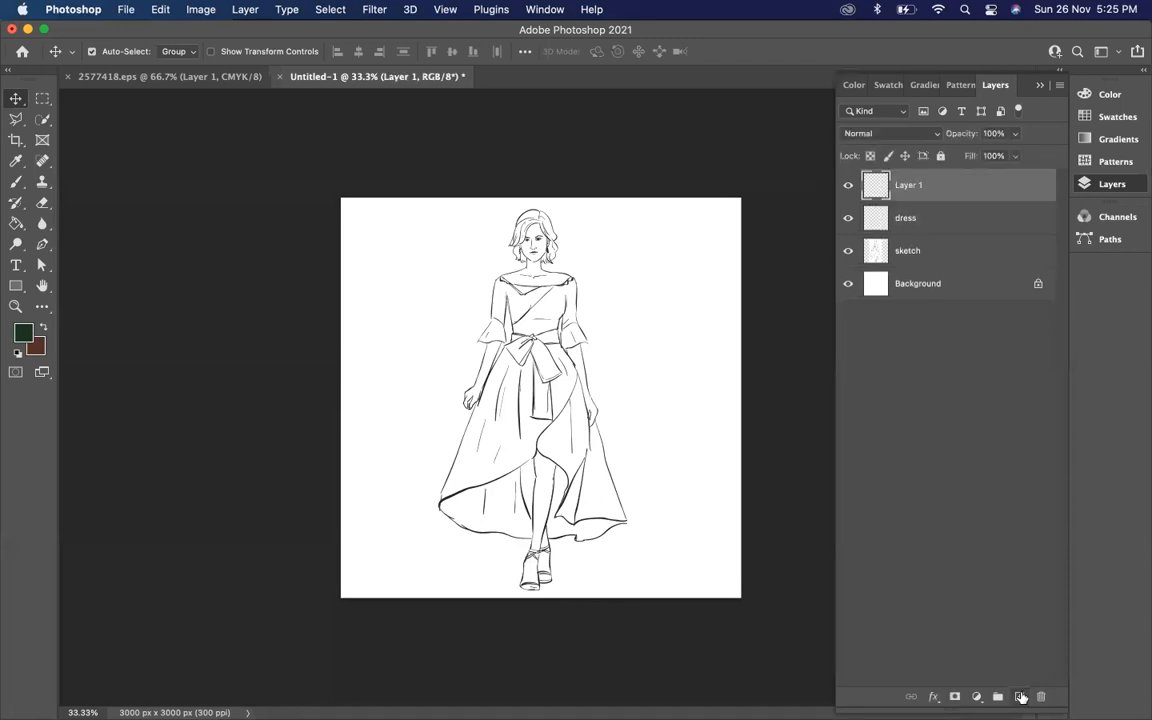
double_click(906, 185)
type("belt")
key("Return")
Add two more empty layers above belt, named skin and hair.
left_click(1020, 696)
double_click(906, 185)
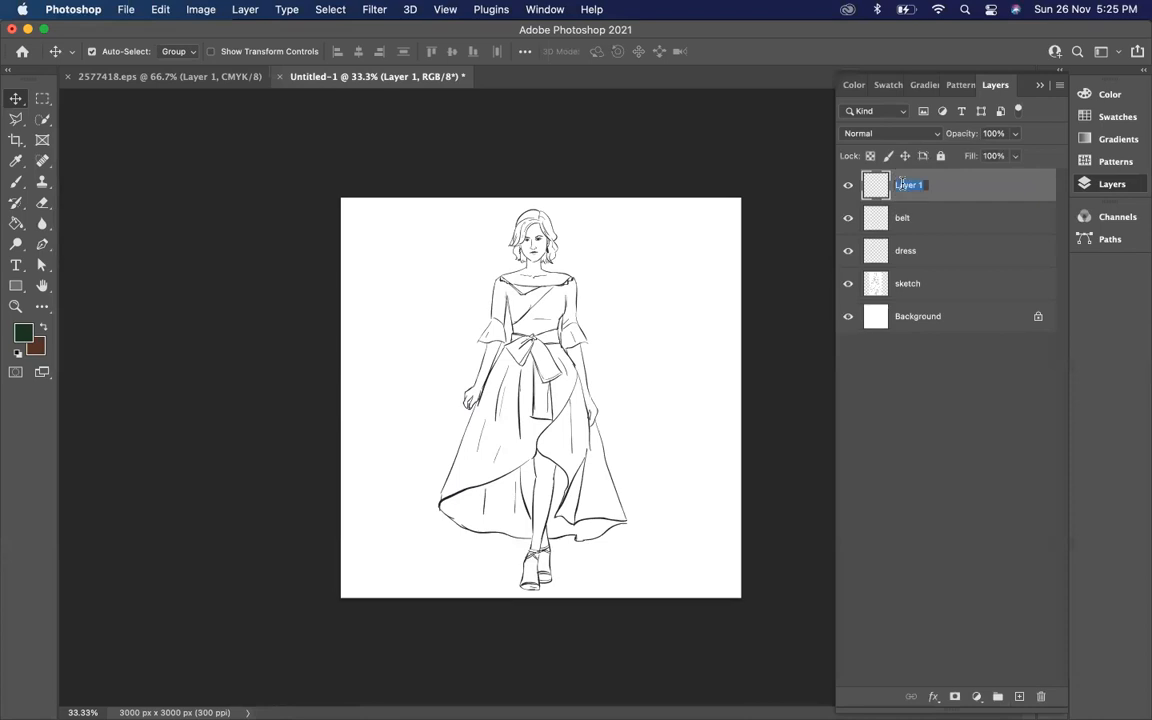
type("skin")
key("Return")
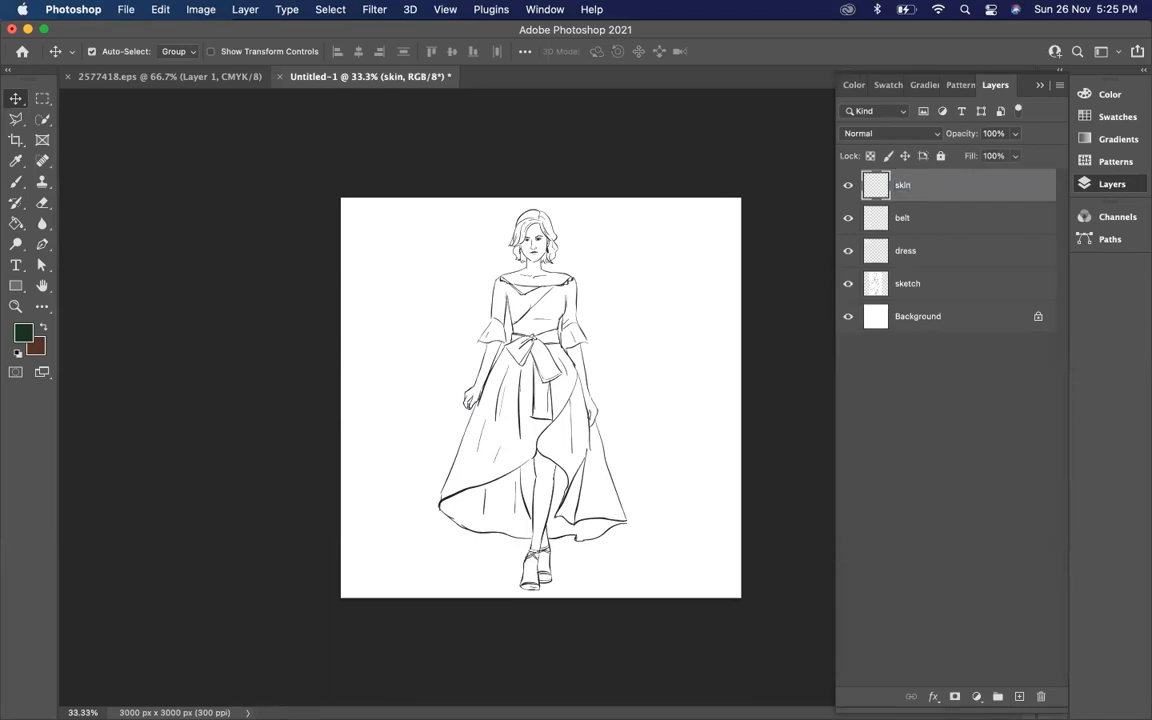
left_click(1020, 696)
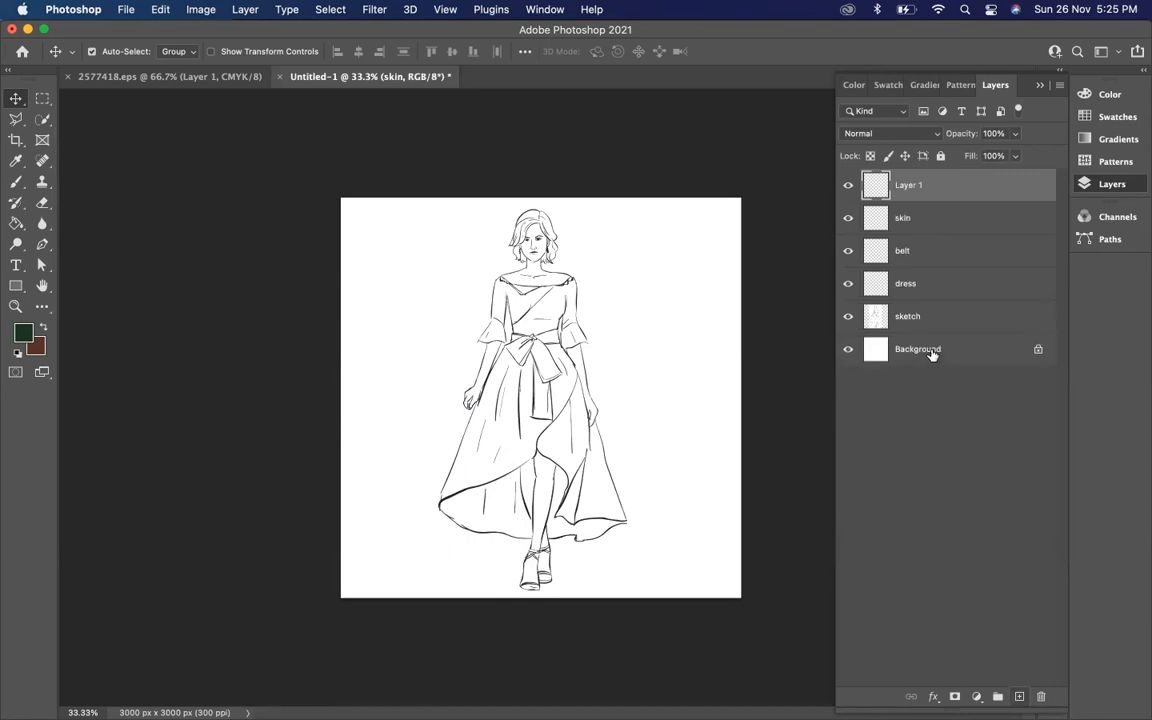
double_click(905, 185)
type("hair")
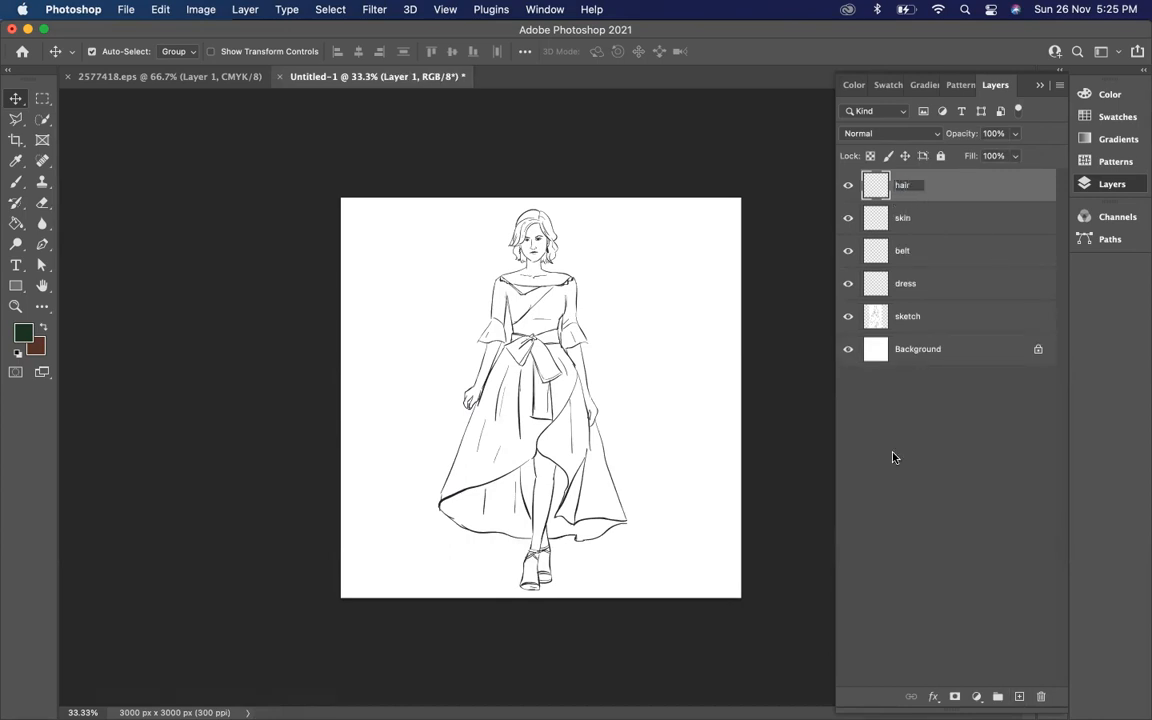
left_click(897, 456)
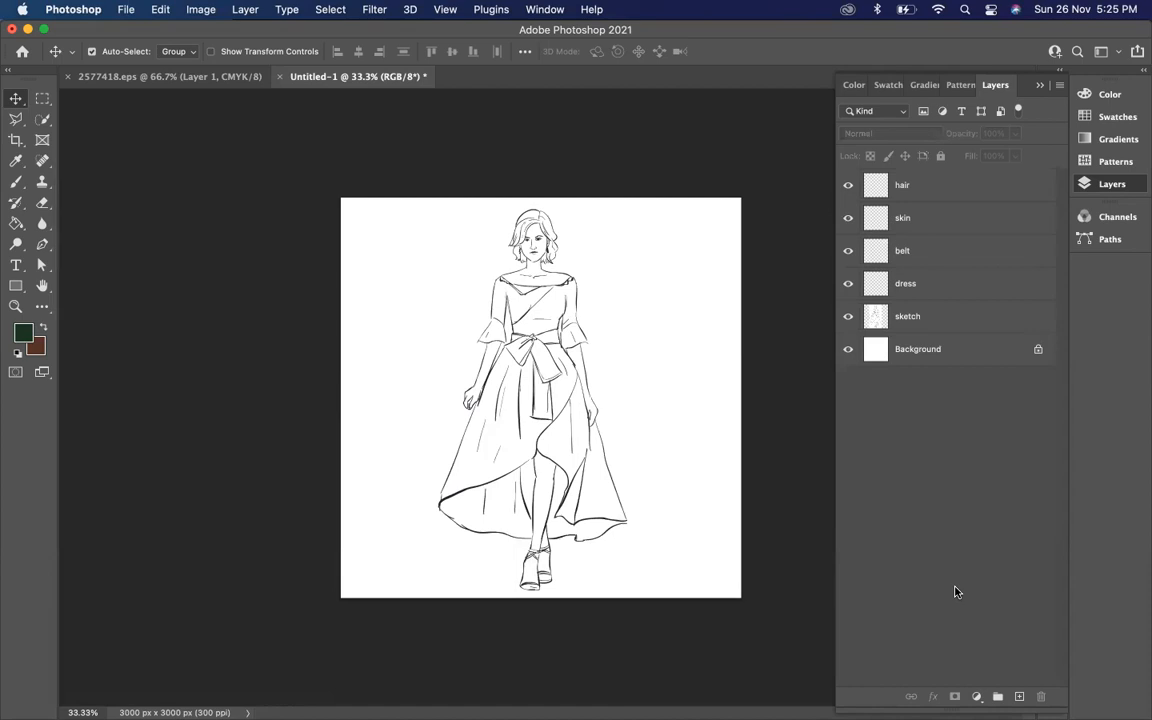
Add a new empty layer named shoes at the top of the layer stack.
left_click(1018, 695)
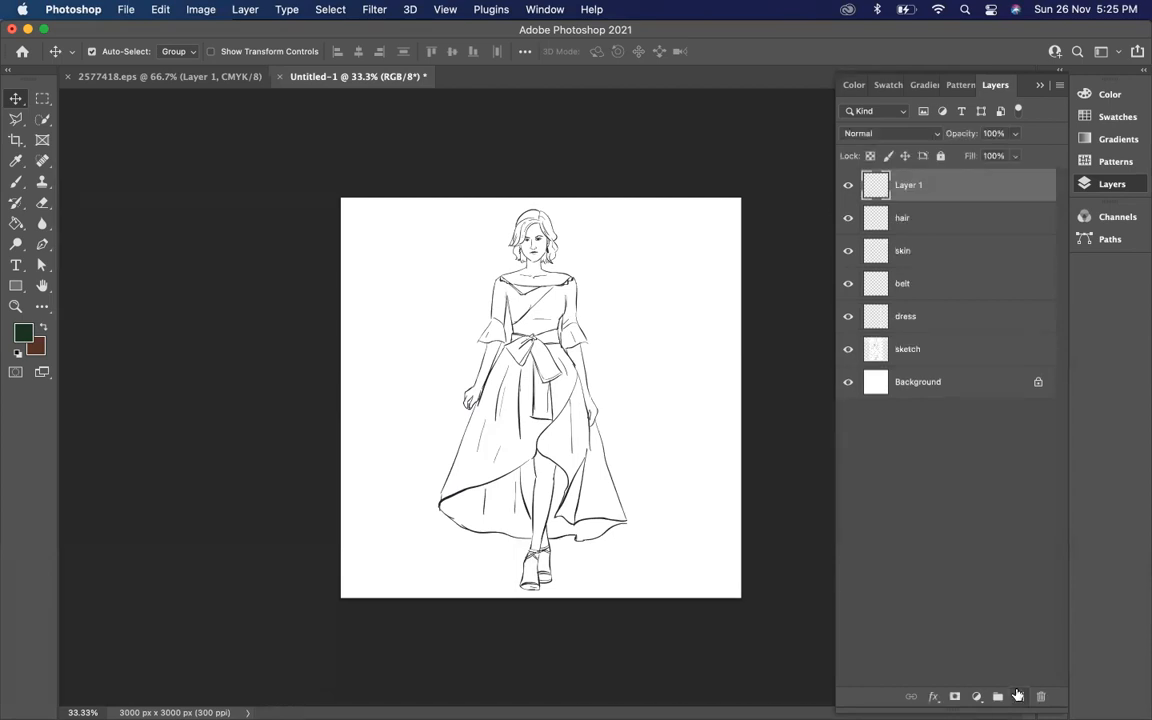
double_click(903, 186)
type("shoes")
left_click(903, 509)
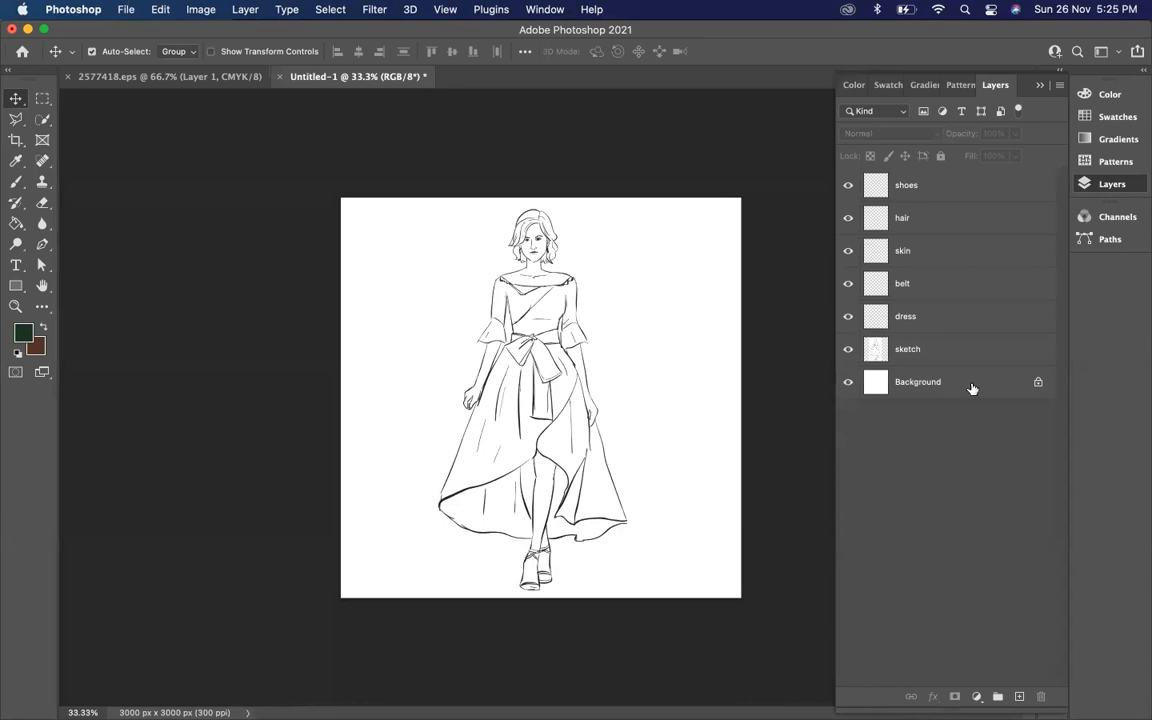
Move the sketch layer to the very top of the layer stack, above shoes.
mouse_move(960, 351)
left_mouse_down()
mouse_move(964, 162)
mouse_move(959, 180)
left_mouse_up()
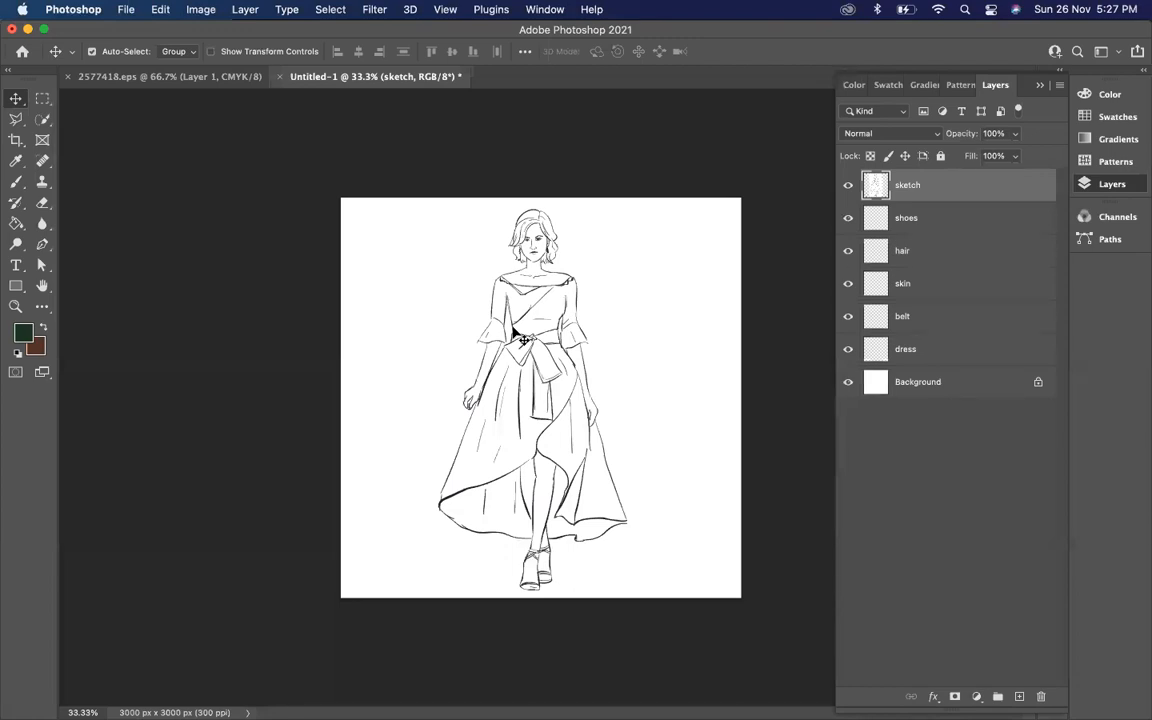
Switch to Chrome and open the step-by-step digital illustration post of the yellow dress on the design coach's Instagram profile.
mouse_move(779, 712)
left_click(979, 687)
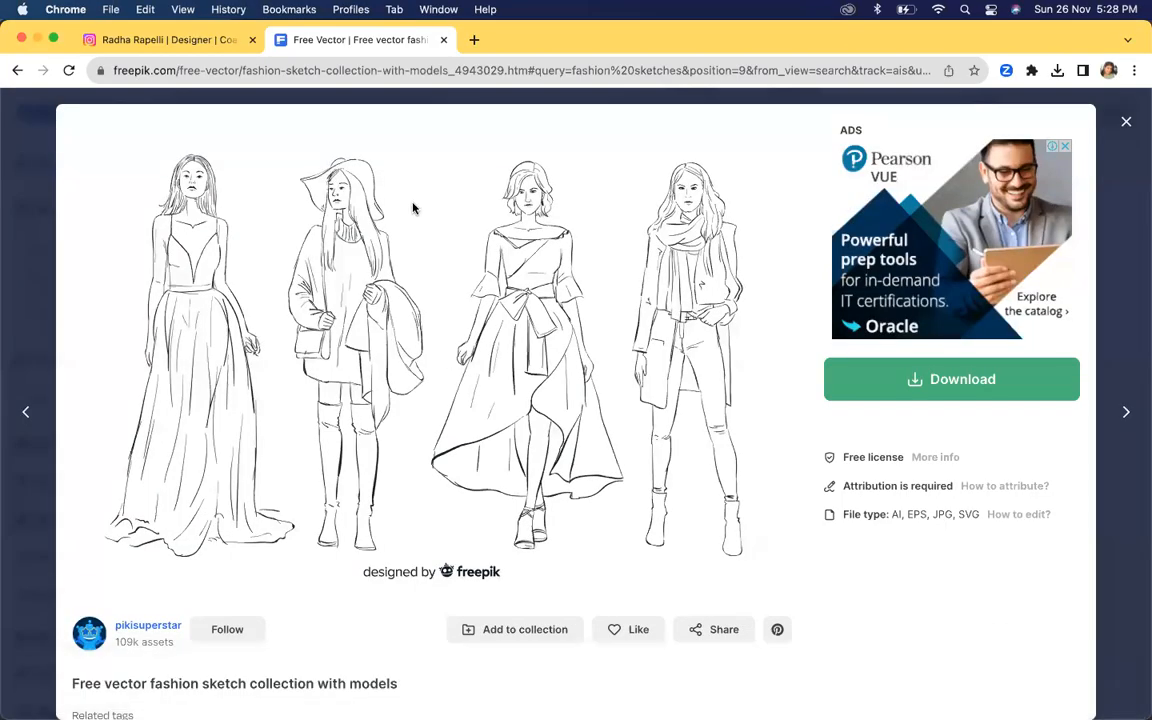
left_click(143, 39)
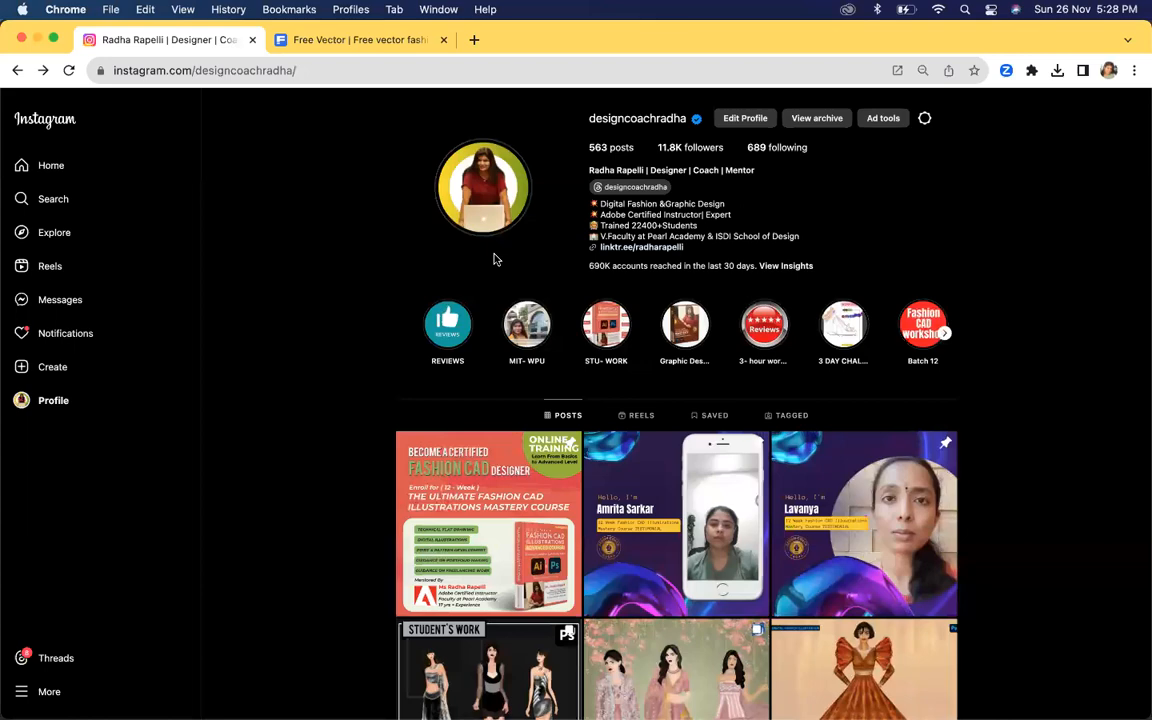
scroll(548, 487, "down", 10)
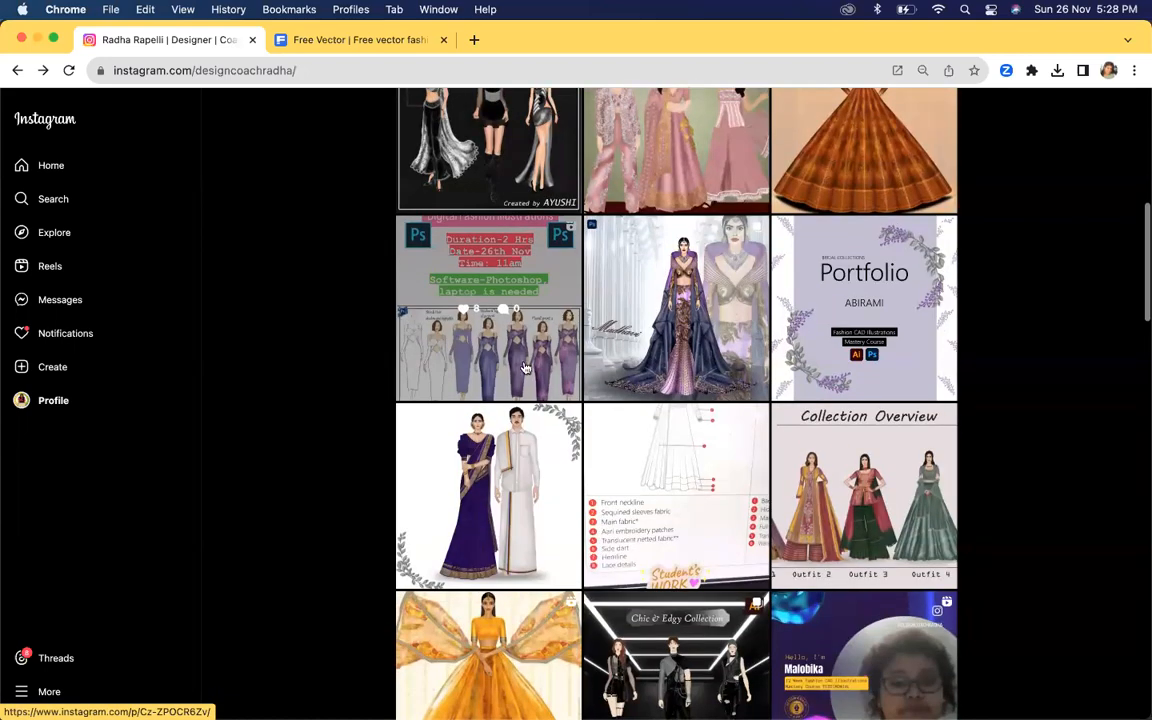
scroll(540, 380, "down", 5)
scroll(537, 371, "down", 8)
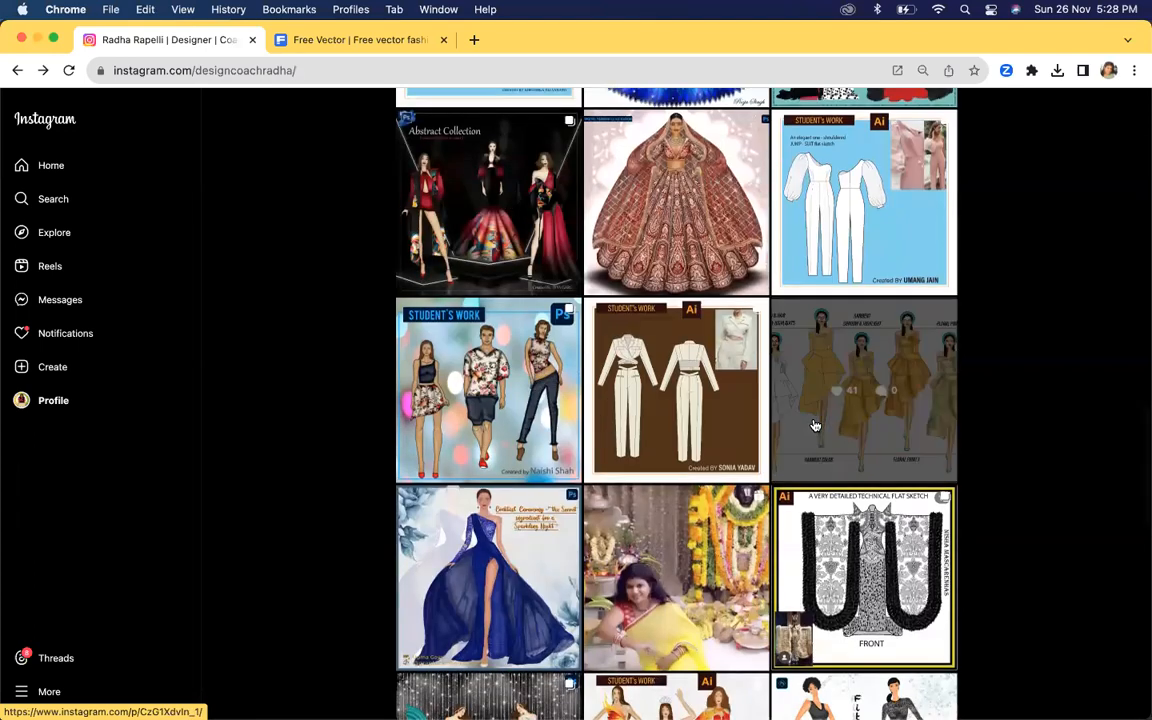
left_click(815, 425)
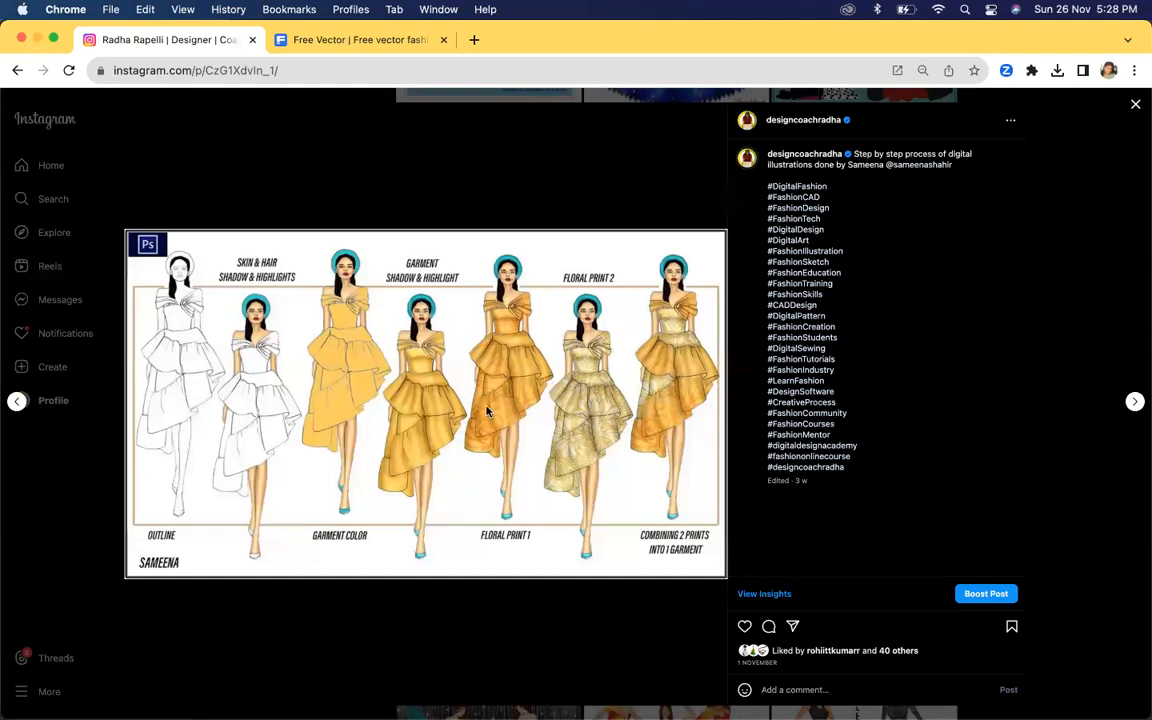
Examine the colouring stages in the yellow dress post, from outline to combined prints, and return to the profile's post grid.
left_click(1136, 106)
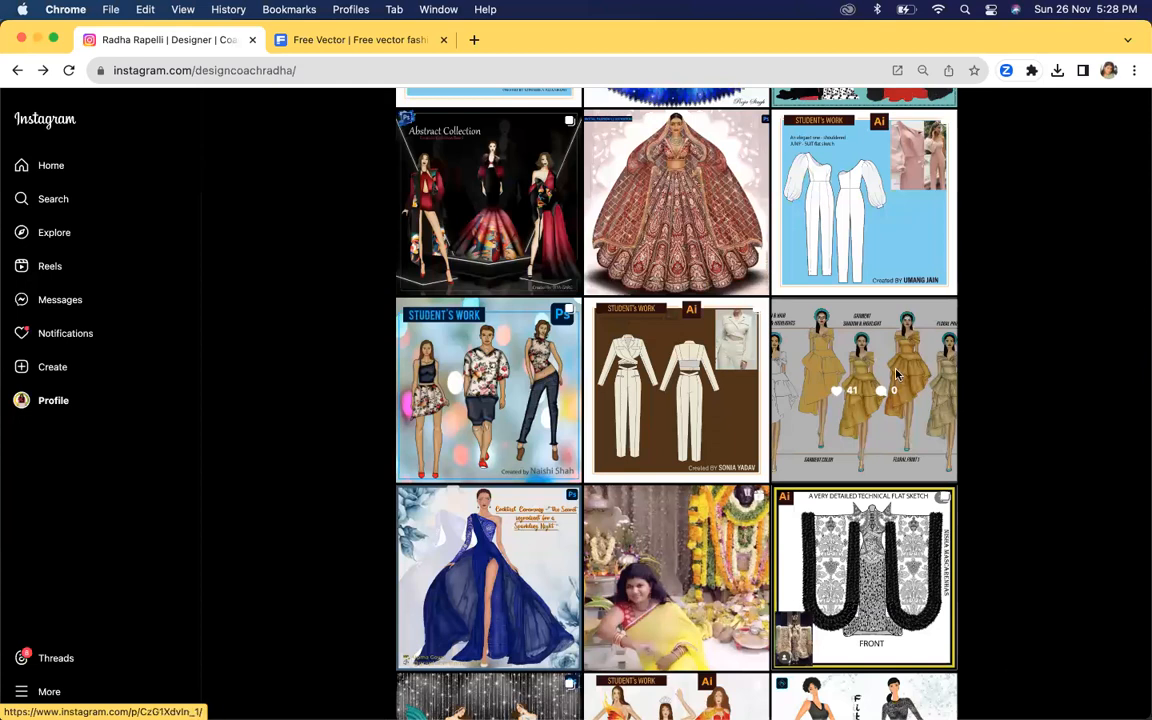
left_click(856, 449)
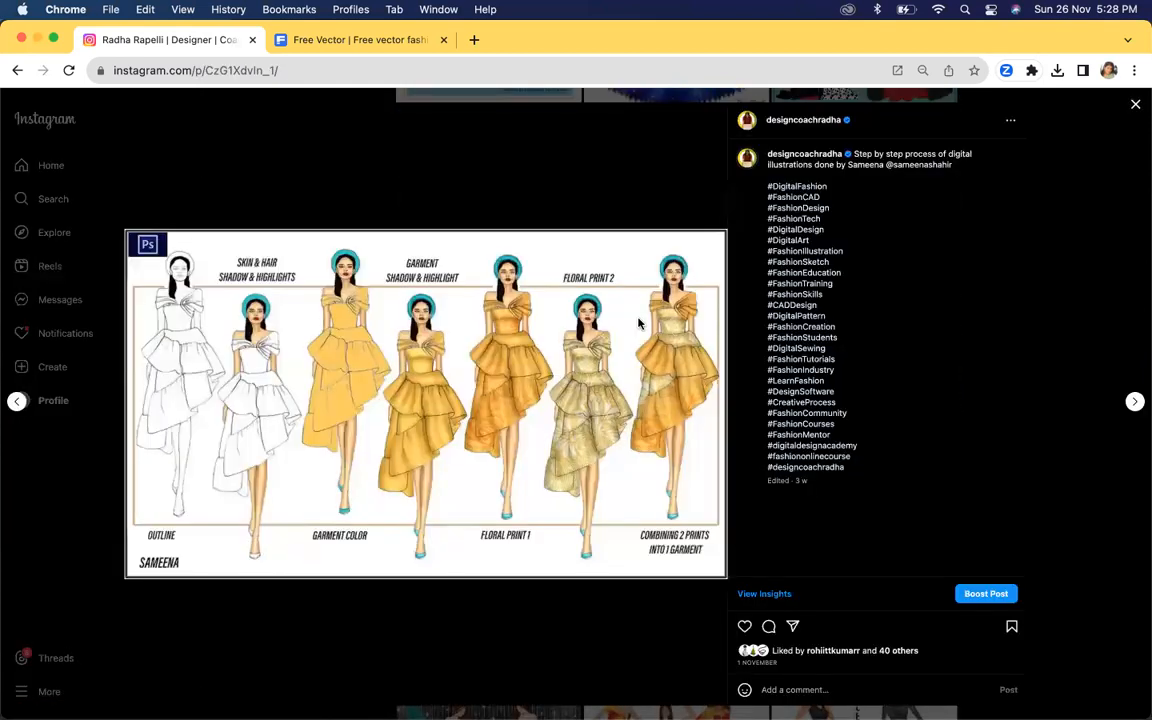
left_click(1135, 106)
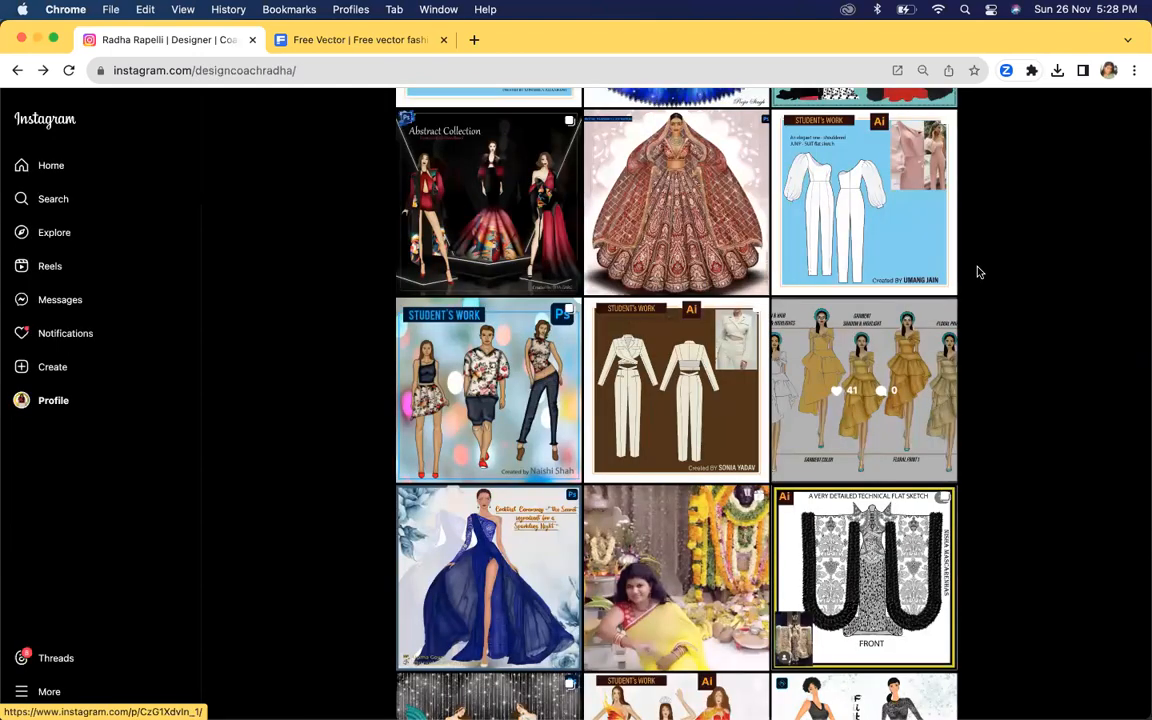
left_click(889, 388)
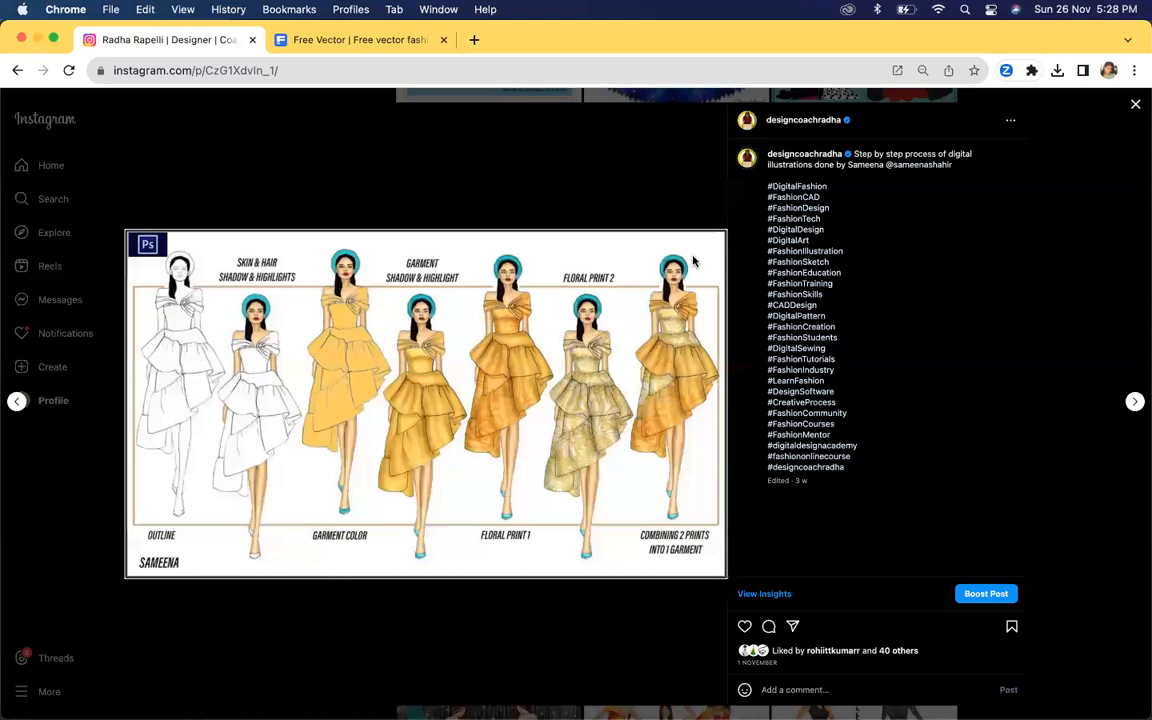
left_click(1135, 105)
left_click(818, 419)
left_click(1135, 106)
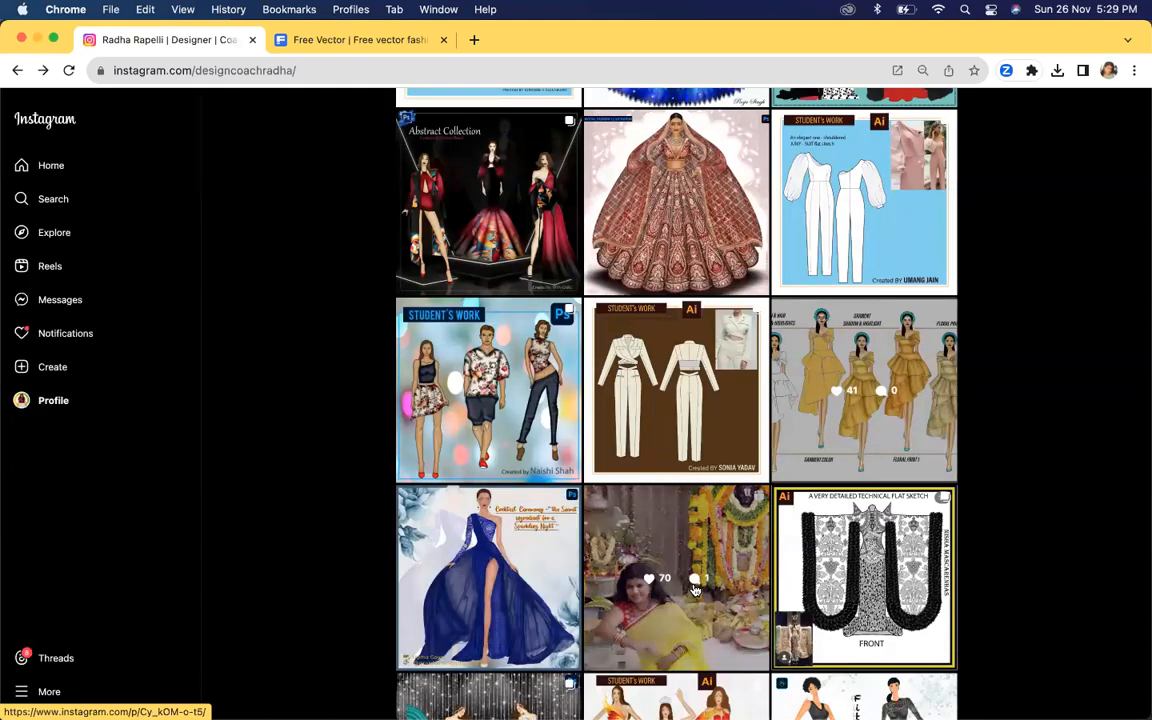
Switch back to Photoshop, review the Rectangular Marquee selection around the third figure in 2577418.eps, and return to Untitled-1.
mouse_move(868, 706)
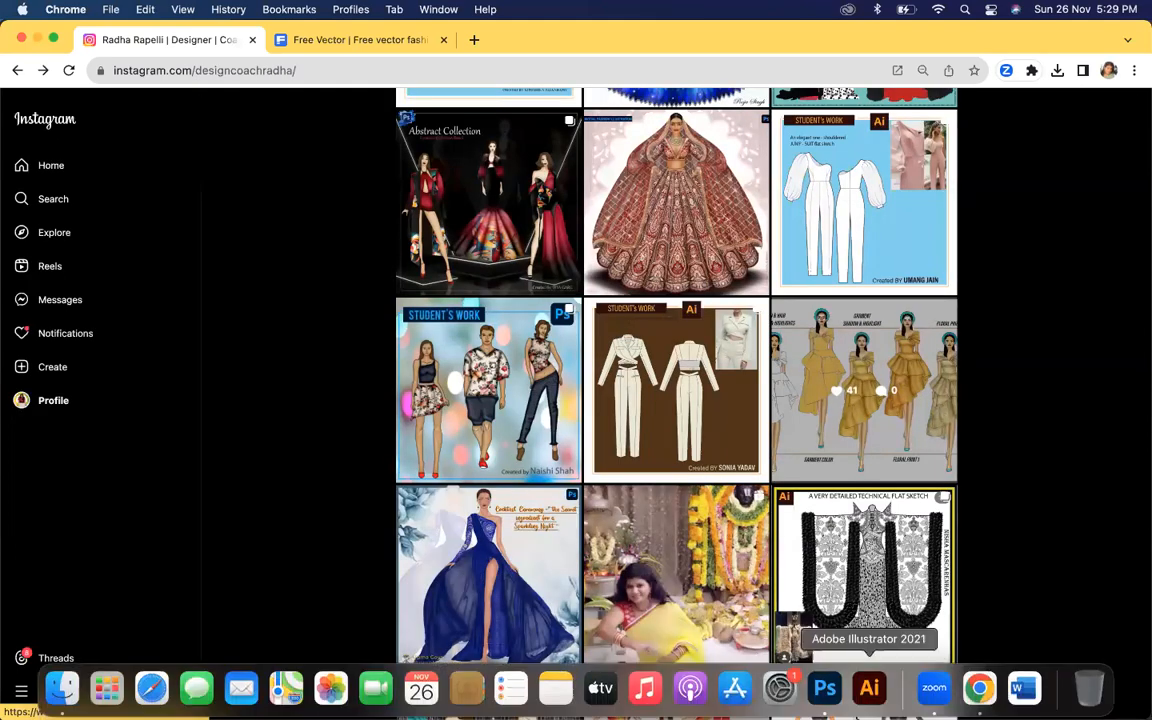
left_click(823, 687)
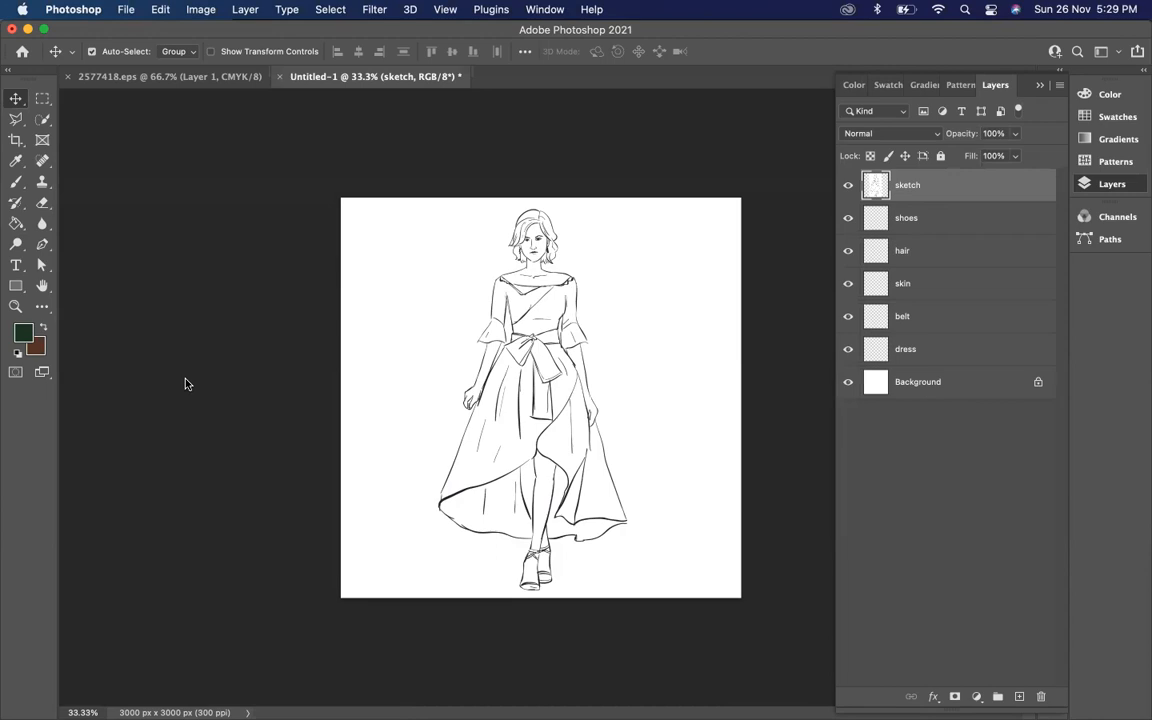
left_click(180, 79)
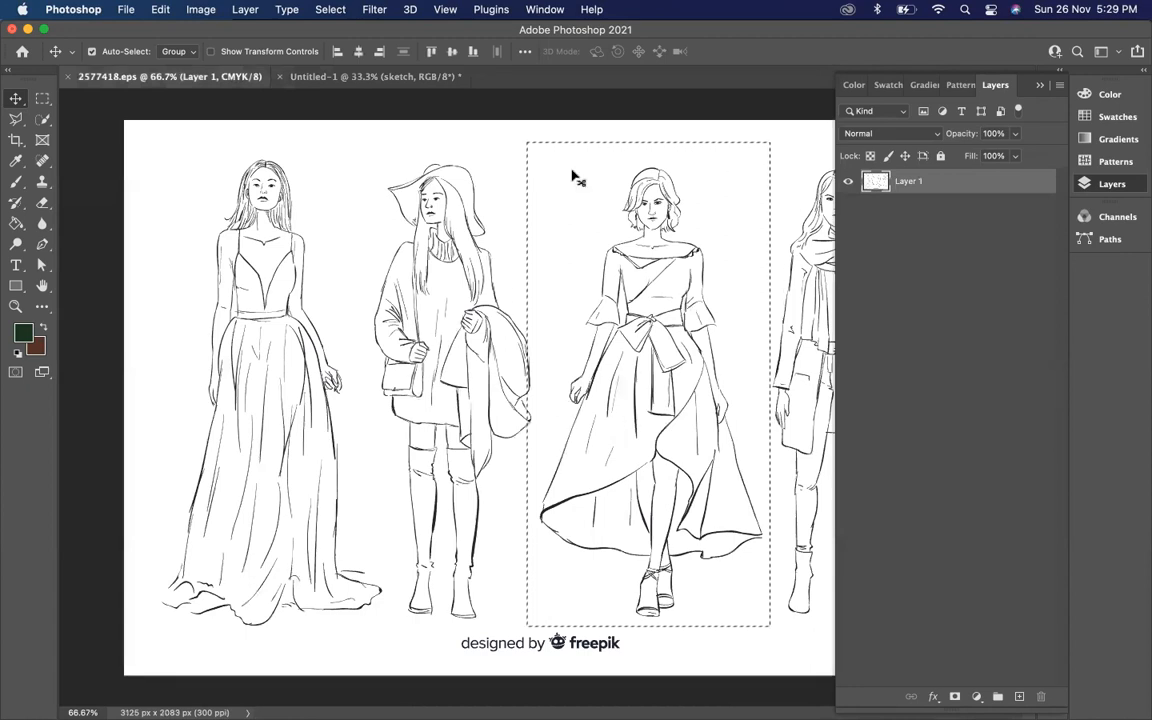
left_click_drag(42, 98, 130, 104)
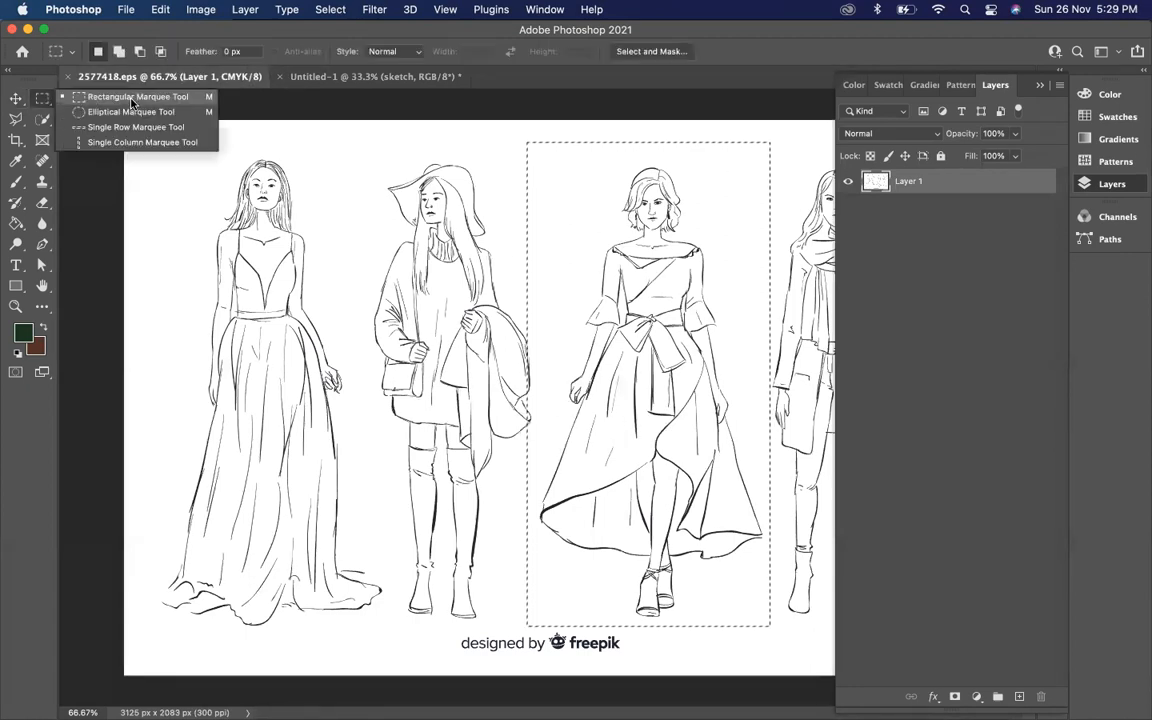
left_click(130, 104)
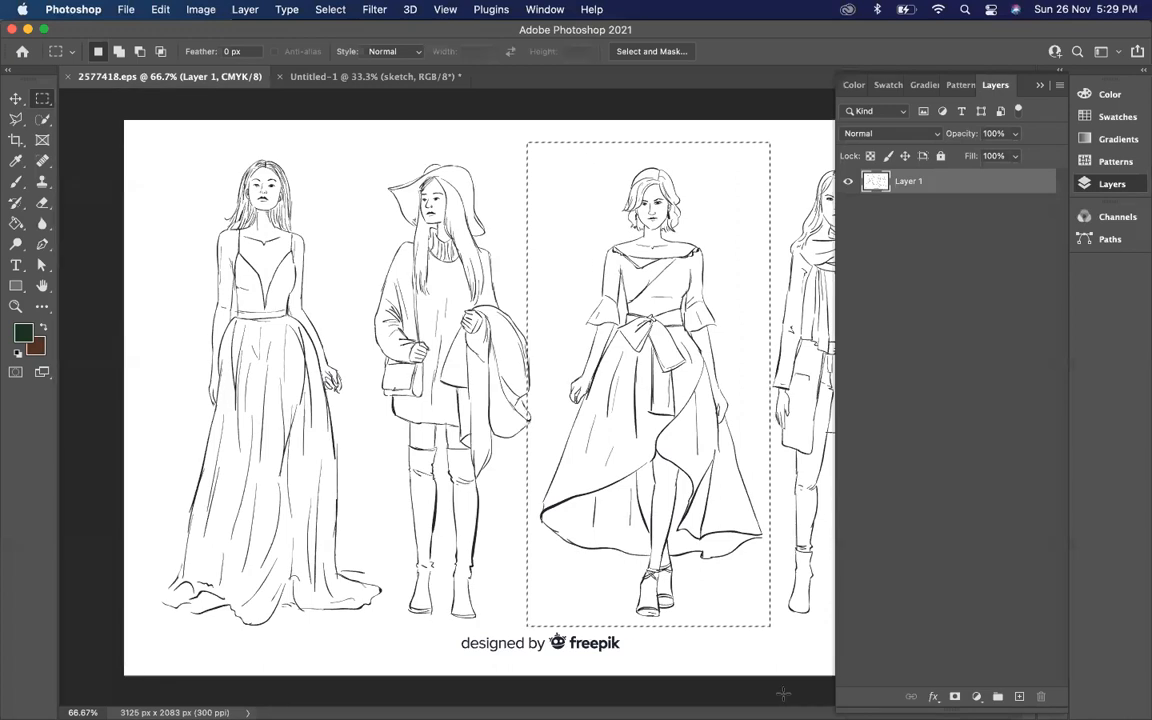
left_click(300, 77)
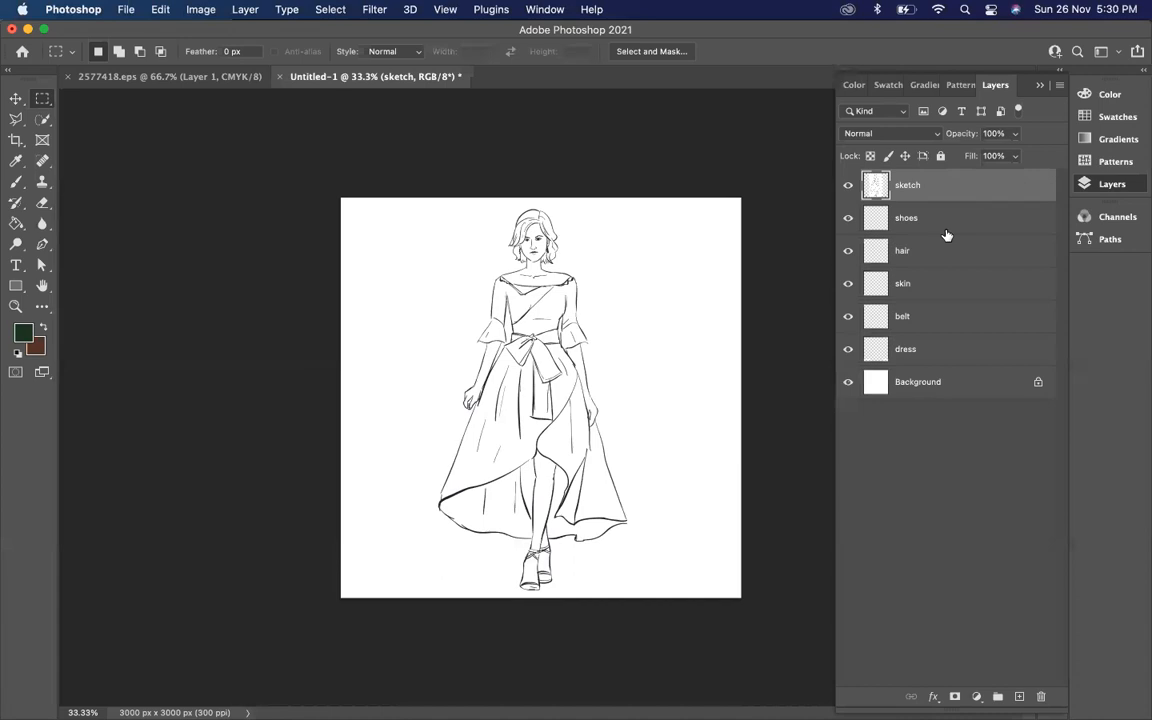
Make the skin layer active and show the colour swatches in a separate floating panel.
left_click(878, 228)
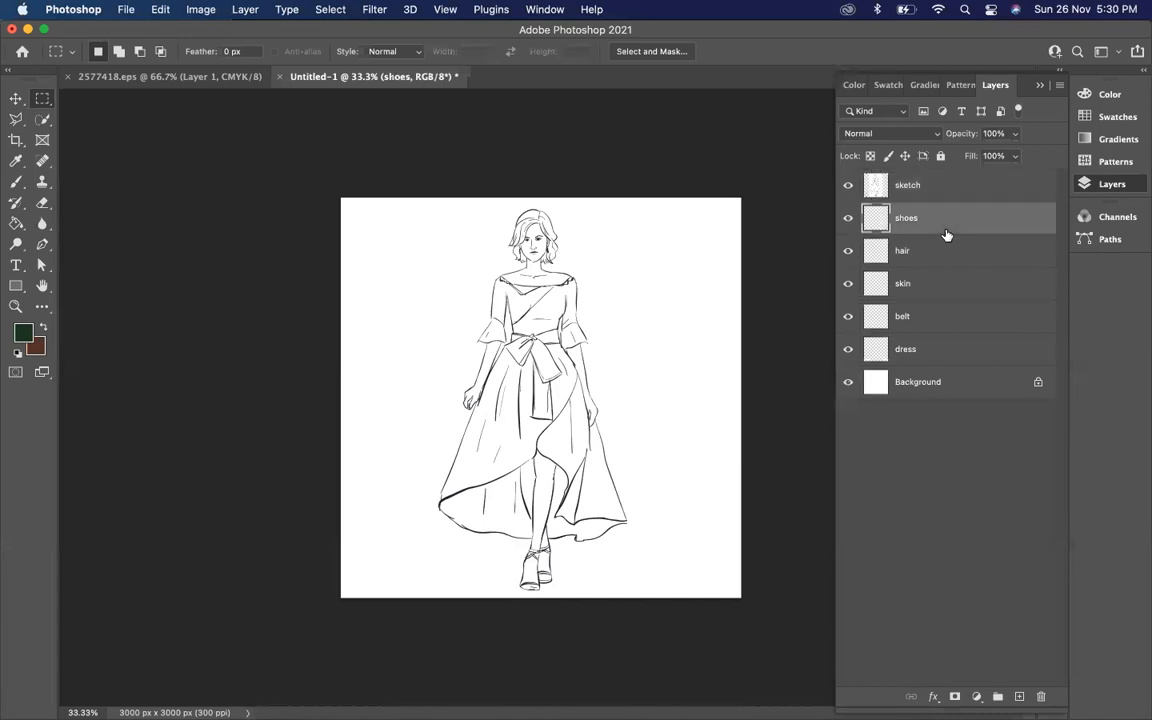
left_click(927, 288)
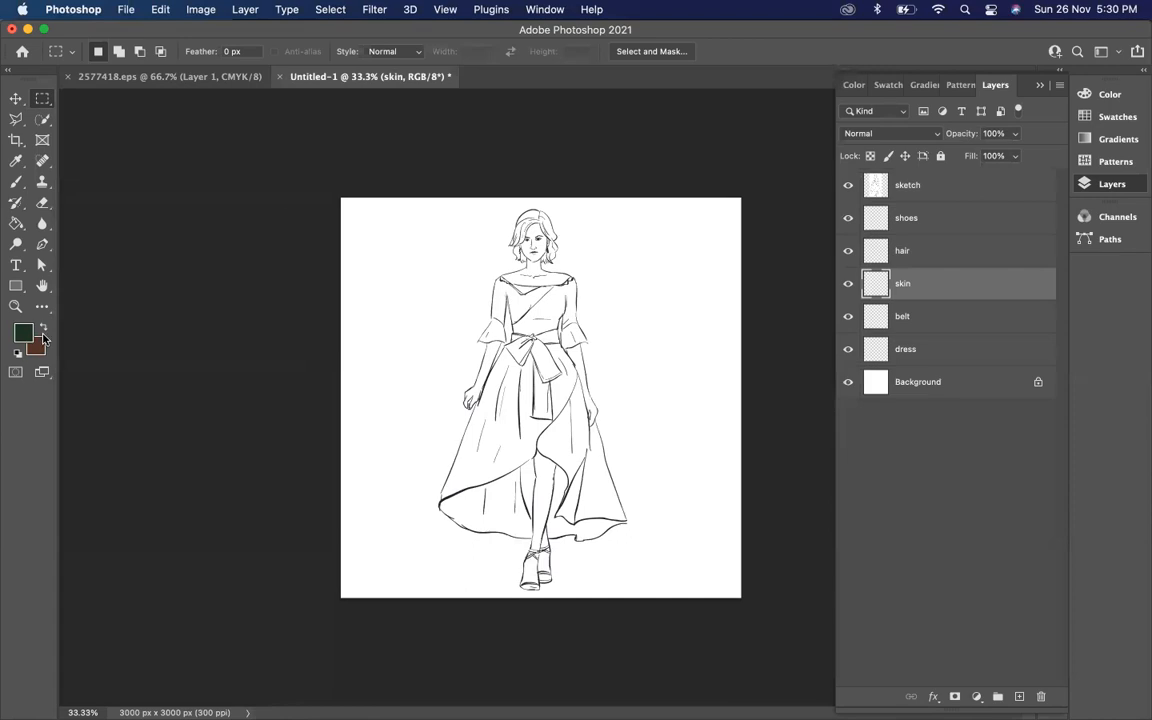
left_click(545, 10)
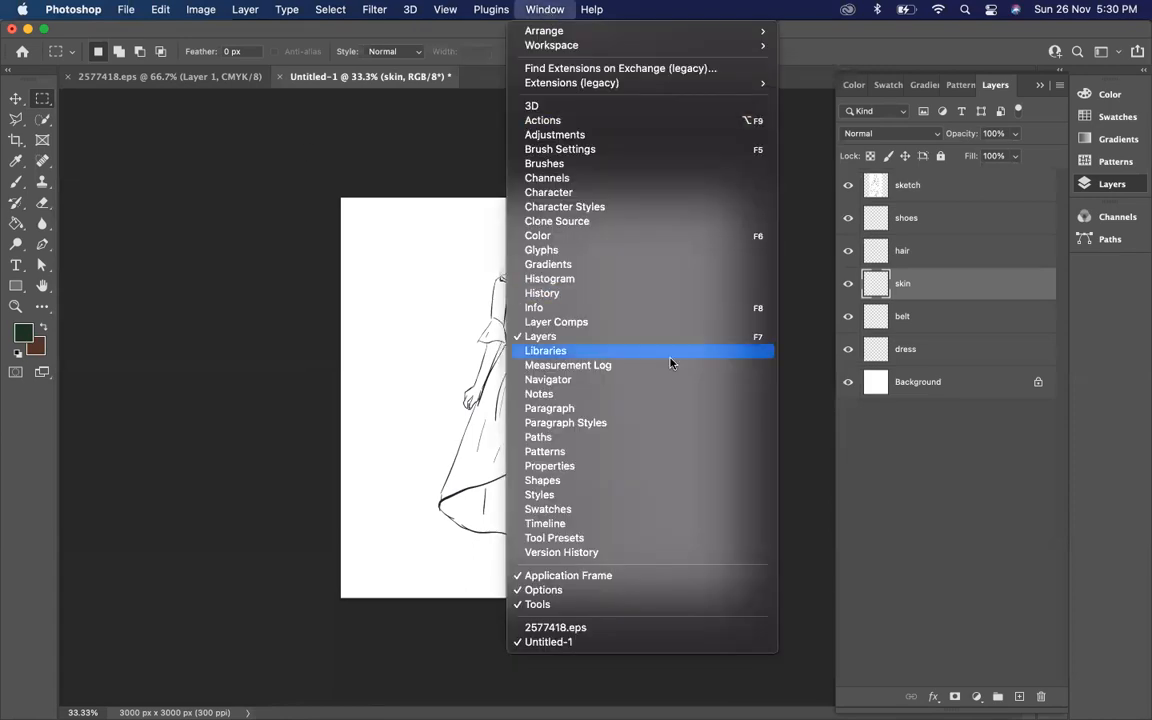
left_click(558, 512)
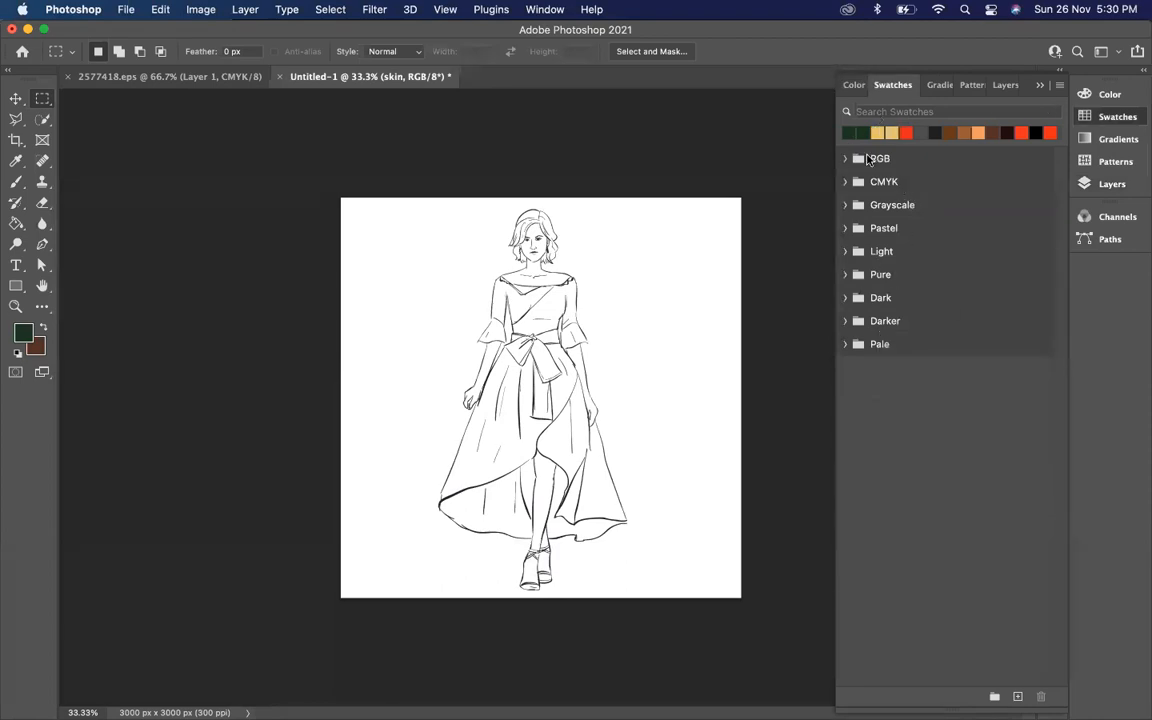
mouse_move(893, 85)
left_mouse_down()
mouse_move(560, 140)
mouse_move(720, 129)
left_mouse_up()
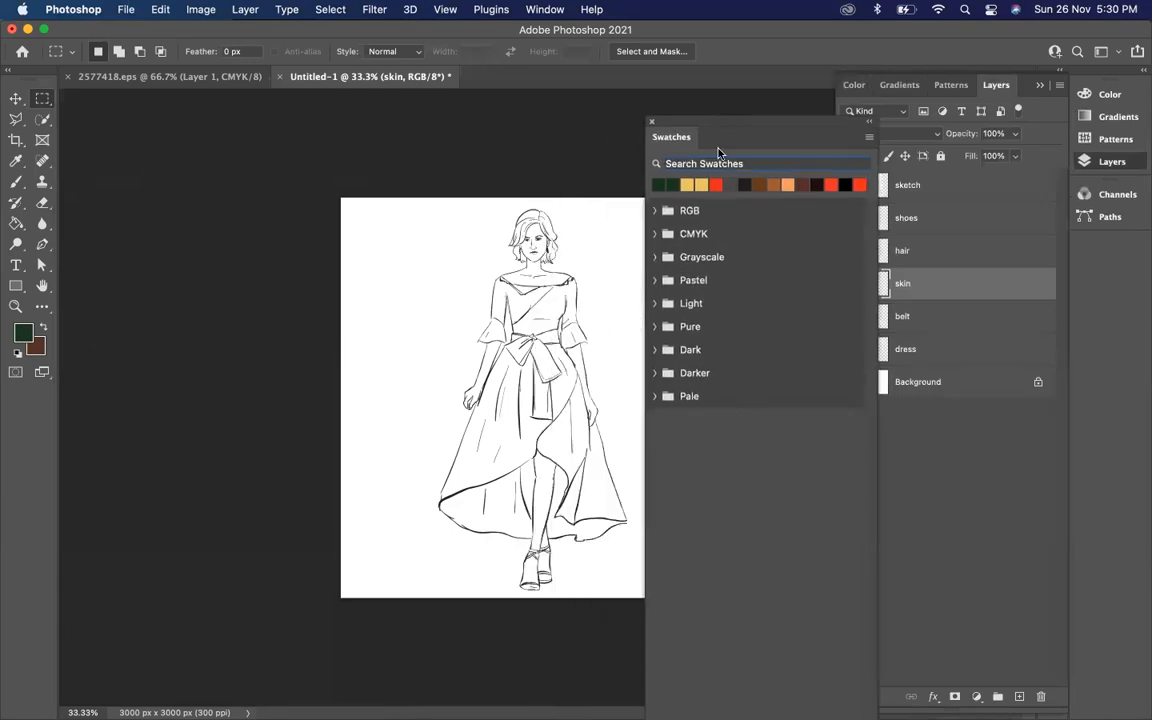
Expand the Pastel and Pale swatch groups and set the foreground colour to the light orange Pastel swatch.
left_click(656, 279)
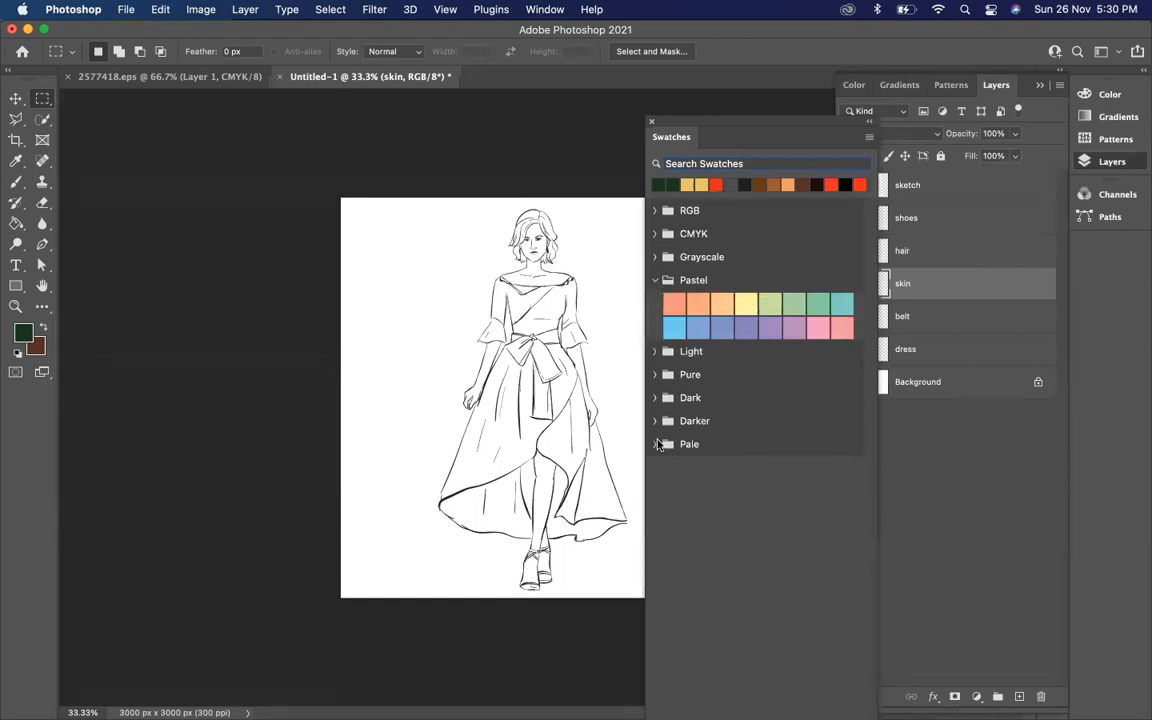
left_click(657, 443)
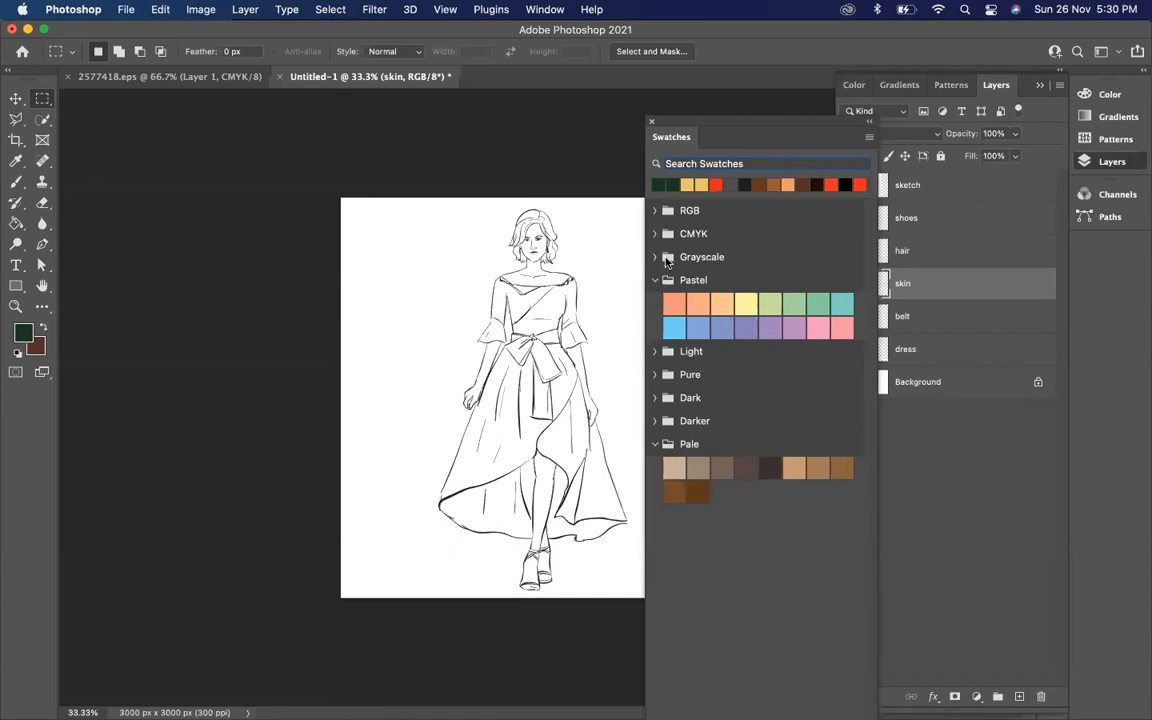
left_click(724, 303)
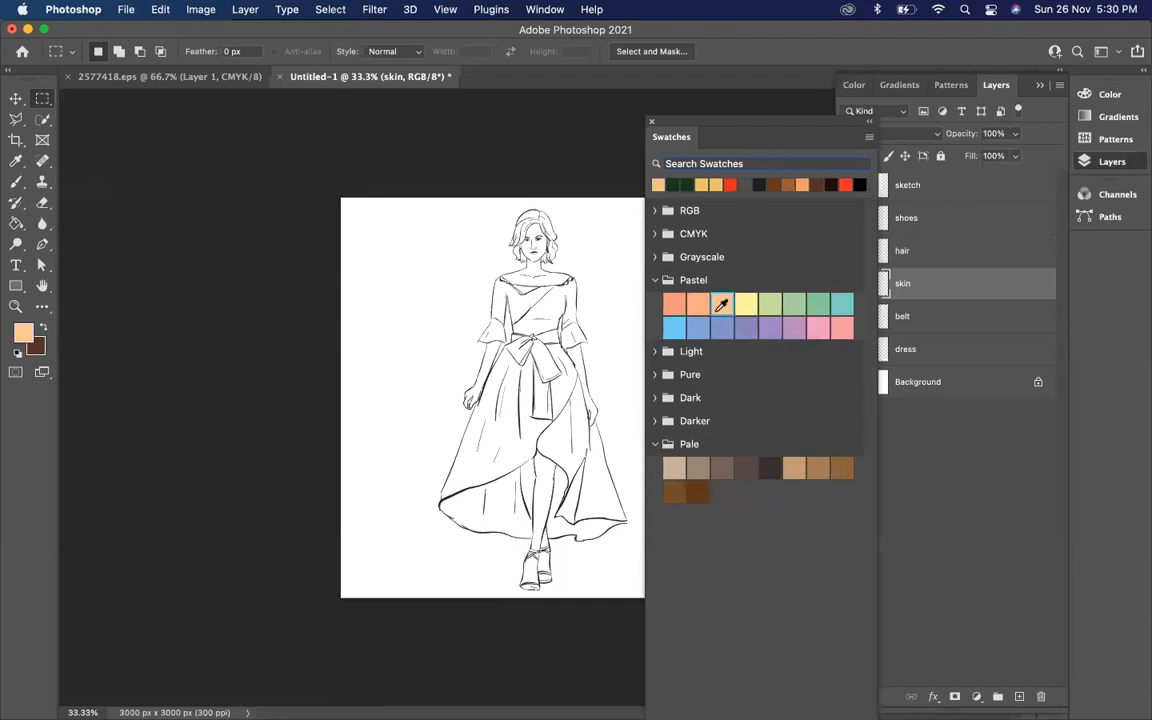
Activate the Paint Bucket Tool and place the floating swatches beside the canvas, clear of the figure.
left_click_drag(689, 118, 702, 375)
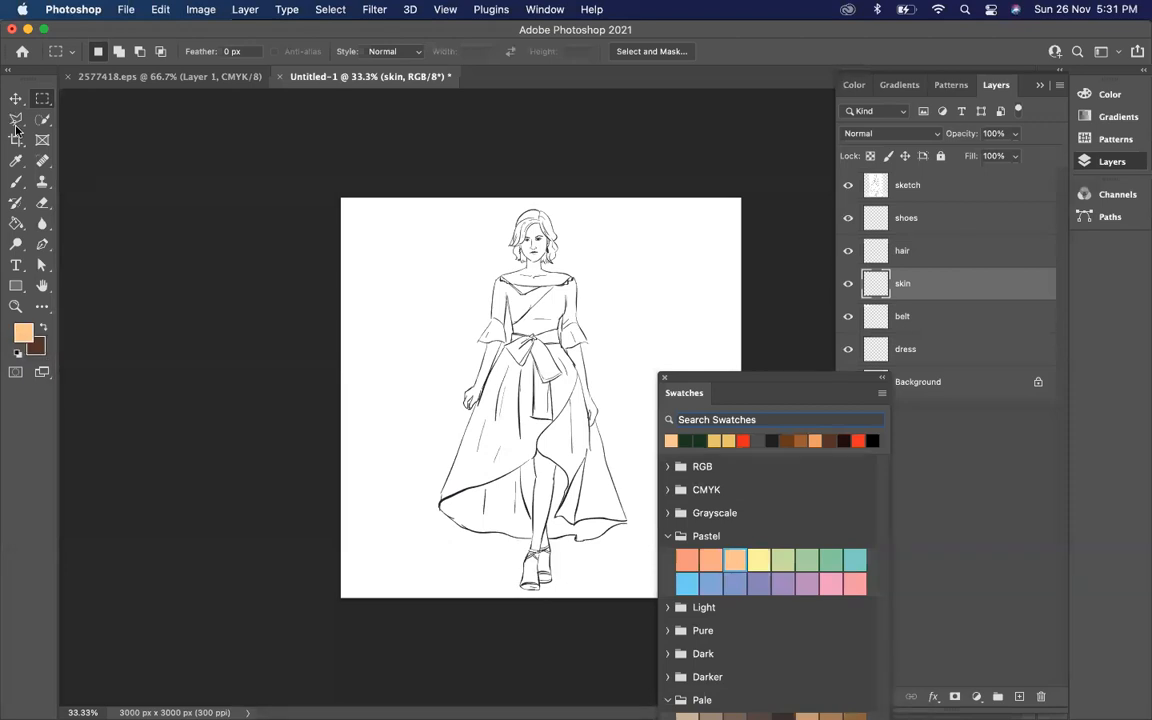
mouse_move(15, 225)
left_mouse_down()
mouse_move(20, 205)
mouse_move(52, 203)
mouse_move(66, 219)
left_mouse_up()
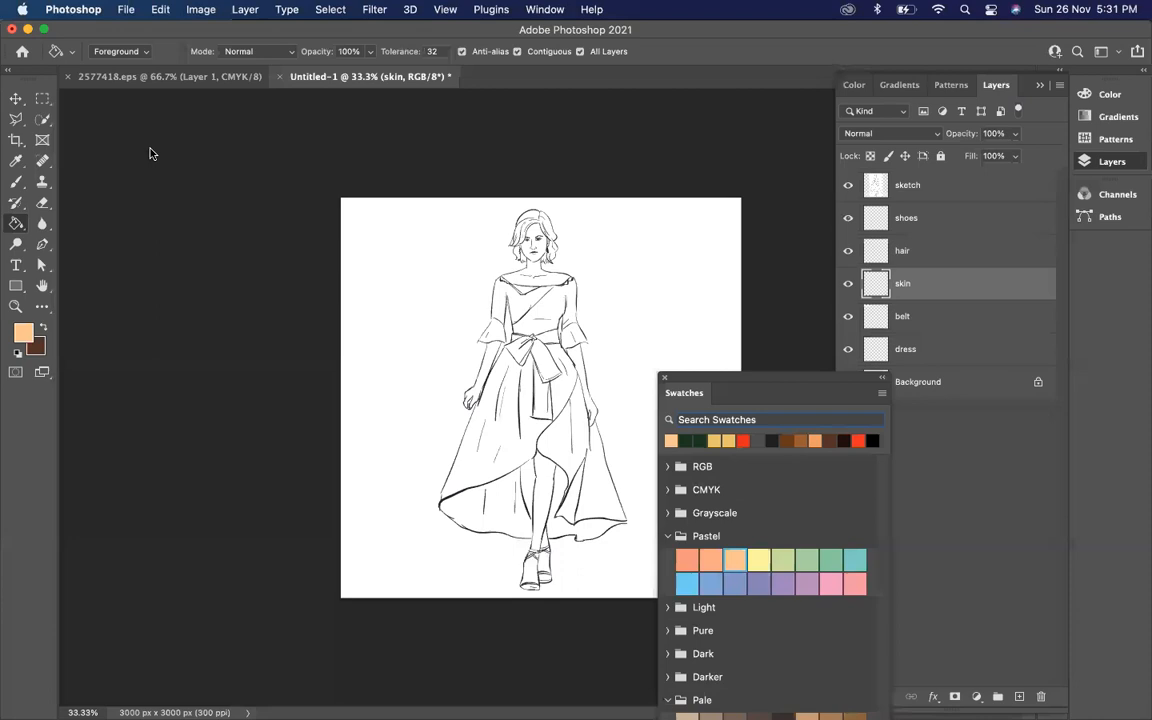
left_click_drag(16, 229, 18, 230)
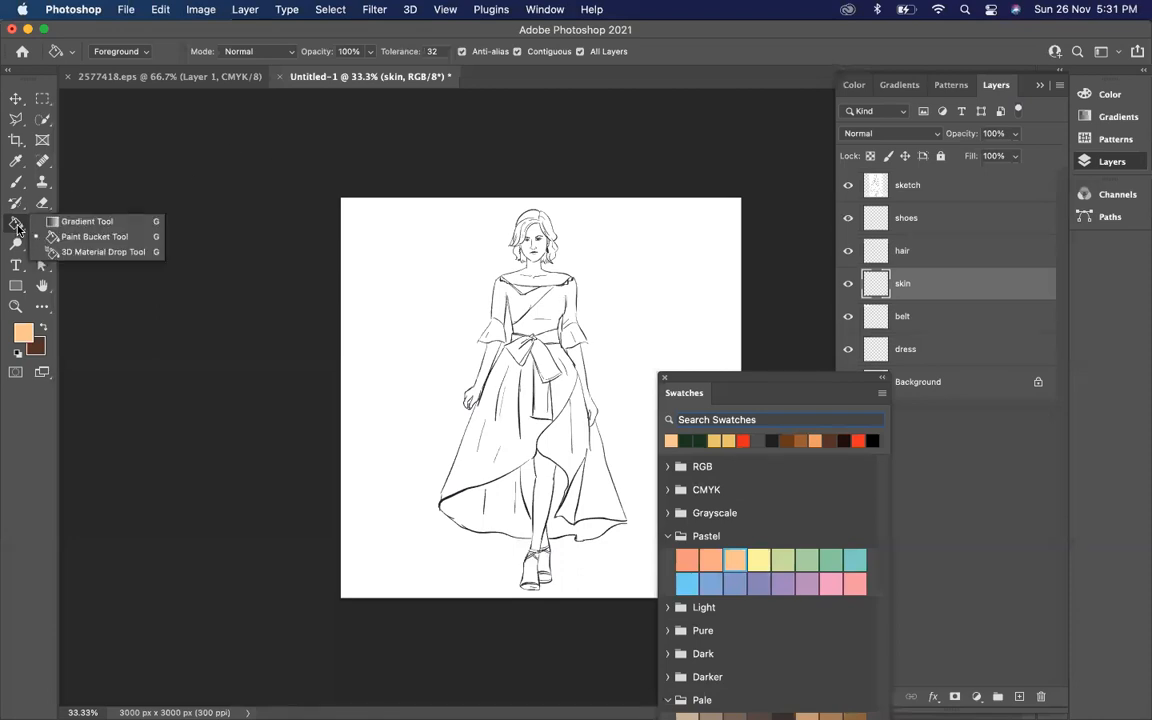
left_click(106, 240)
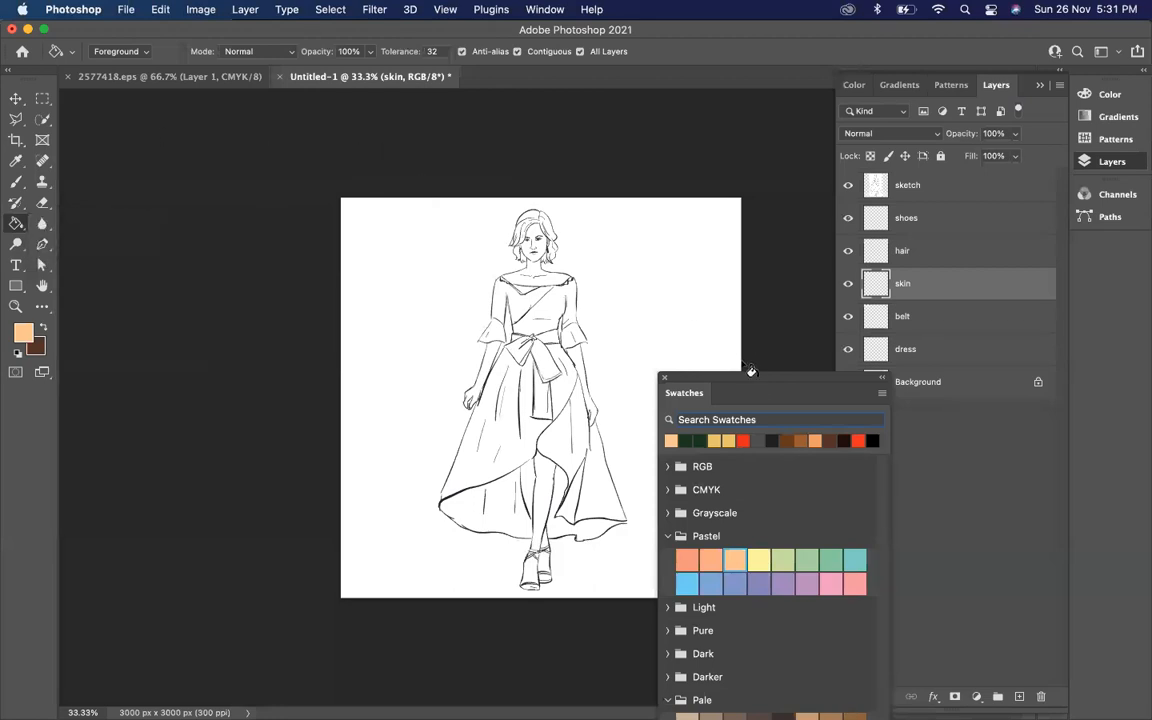
left_click_drag(752, 383, 573, 463)
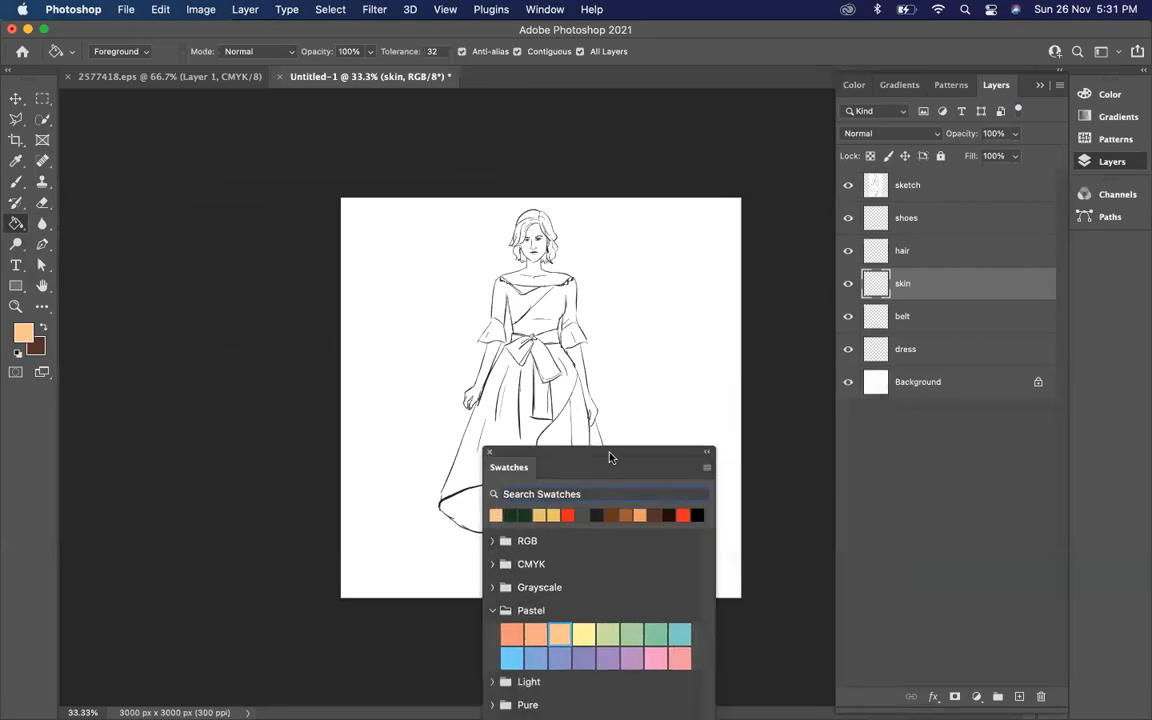
left_click_drag(612, 457, 162, 477)
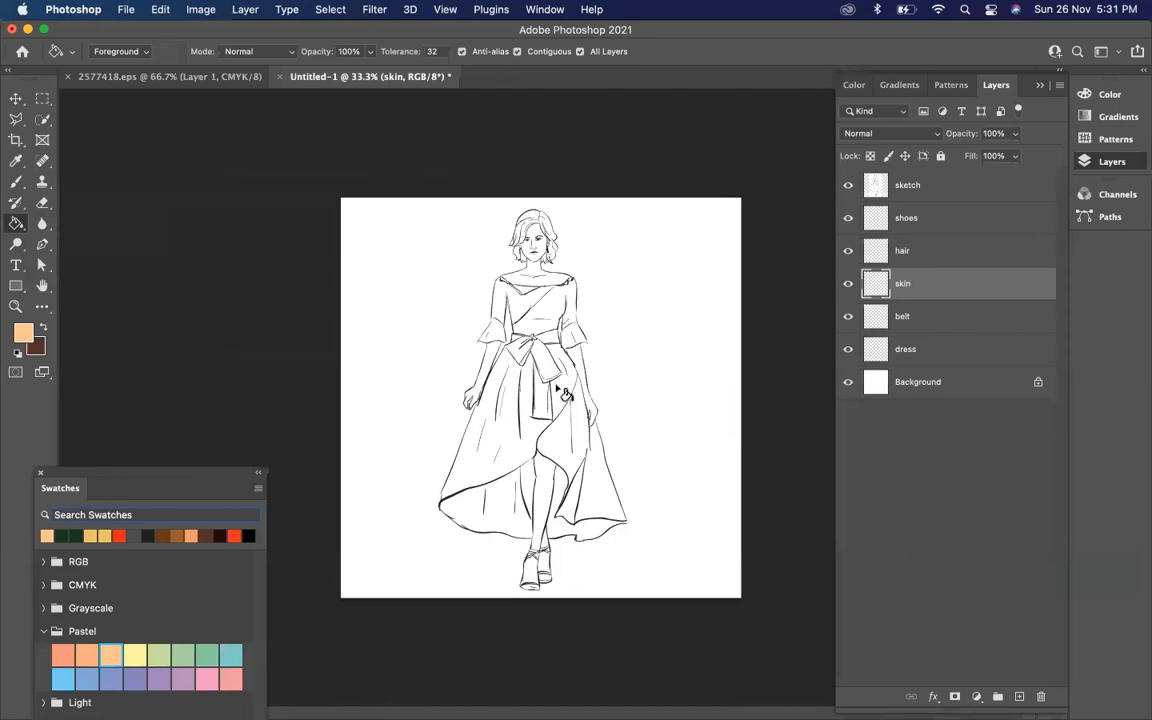
Try to fill the figure's leg with light orange on the skin layer, and inspect the legs and skirt outlines at 100% zoom.
left_click(550, 502)
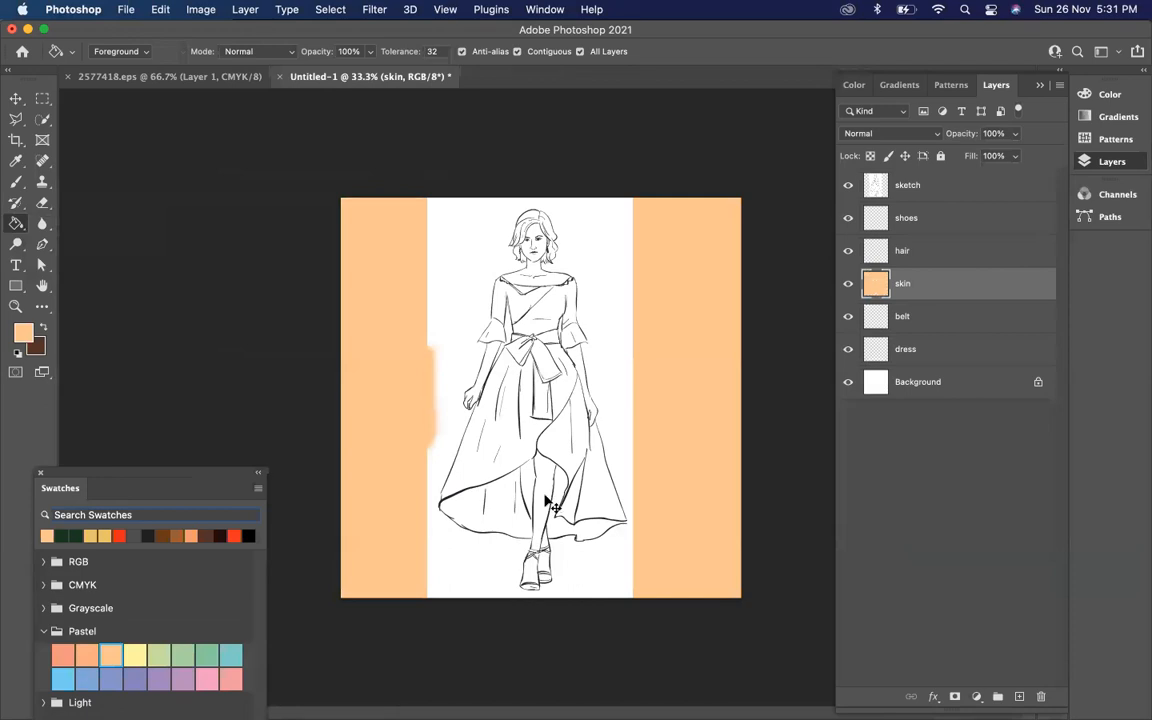
key("super+1")
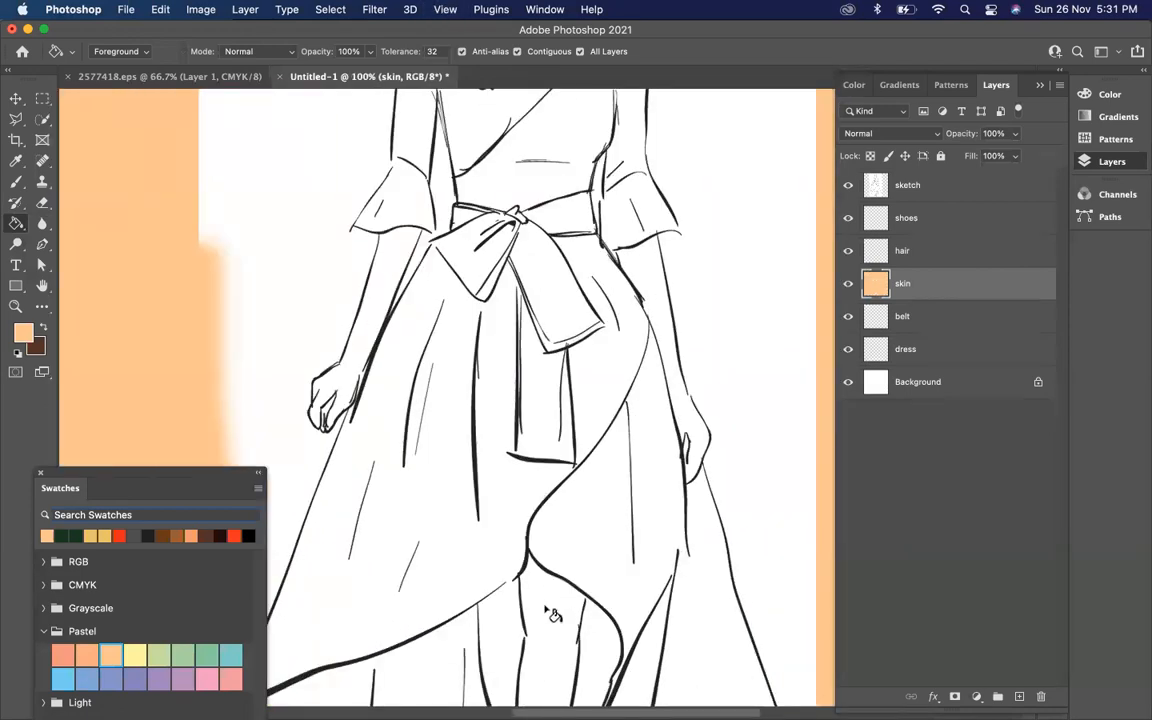
scroll(542, 609, "down", 5)
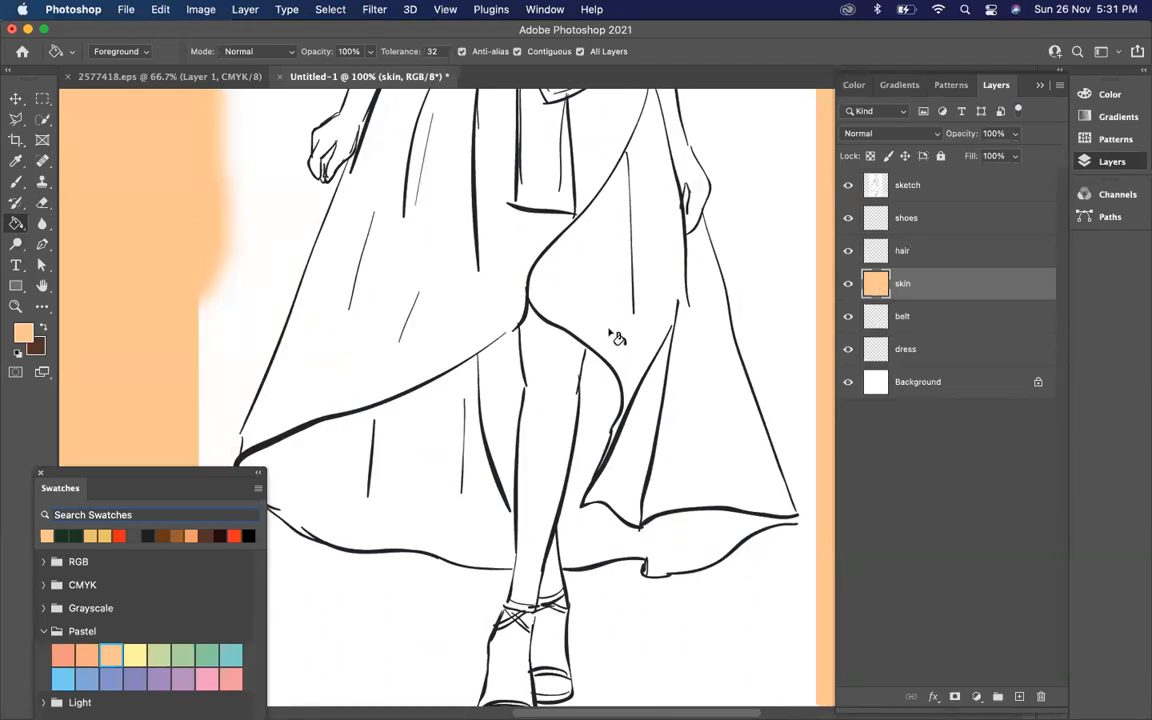
key("super+minus")
key("super+minus")
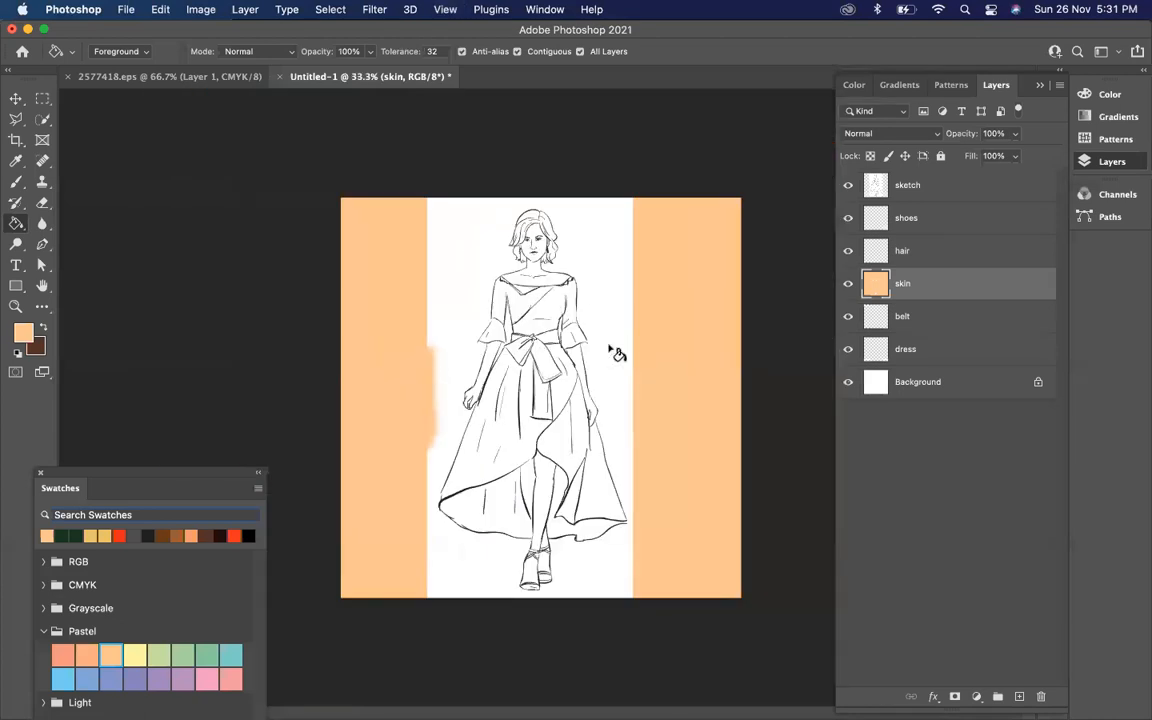
Check the skin fill with the sketch layer hidden and shown, and set the sketch layer's blend mode to Multiply.
left_click(849, 190)
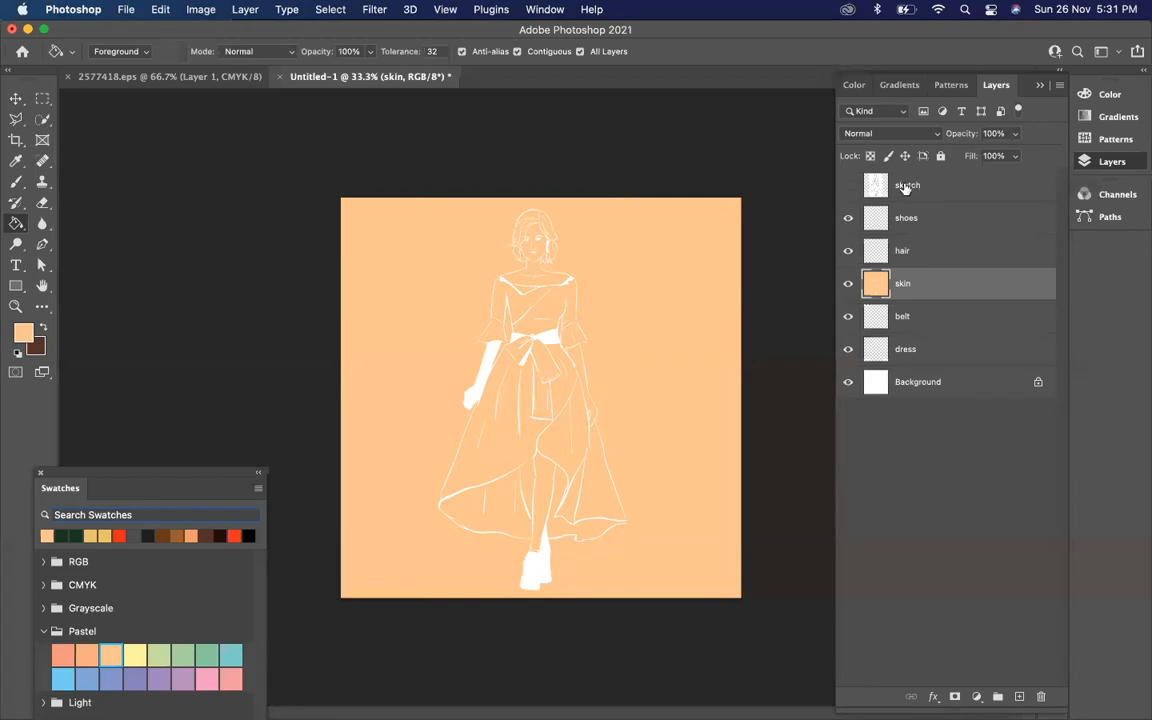
left_click(849, 188)
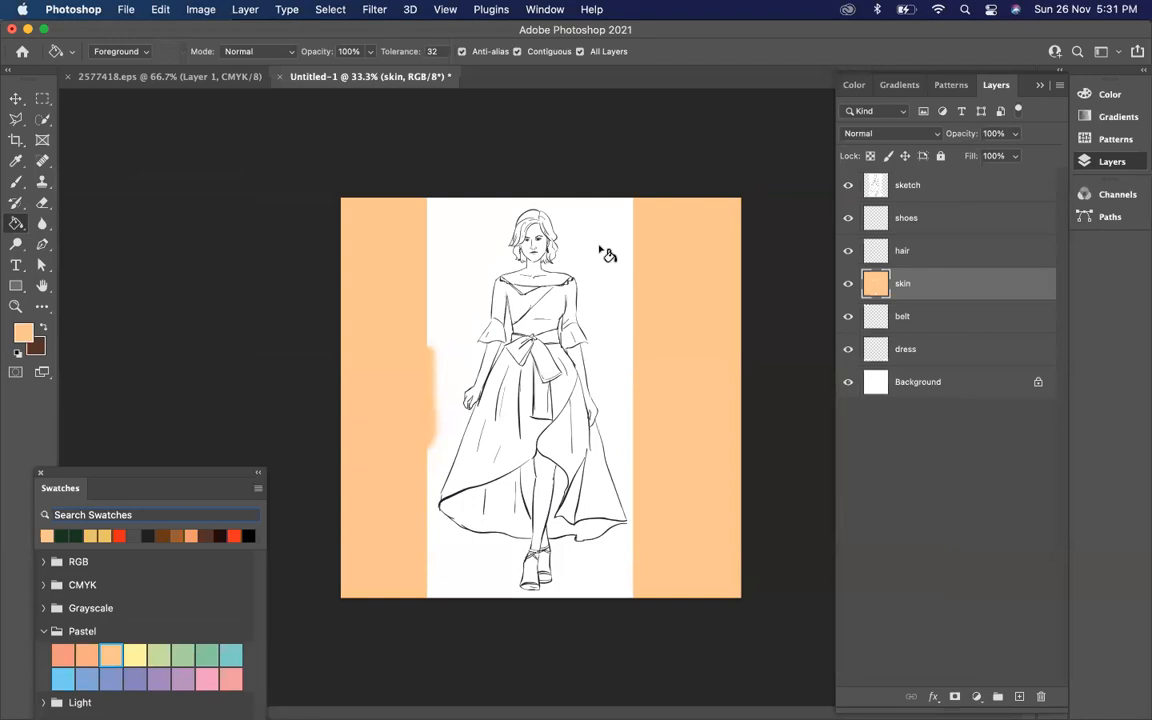
left_click(918, 192)
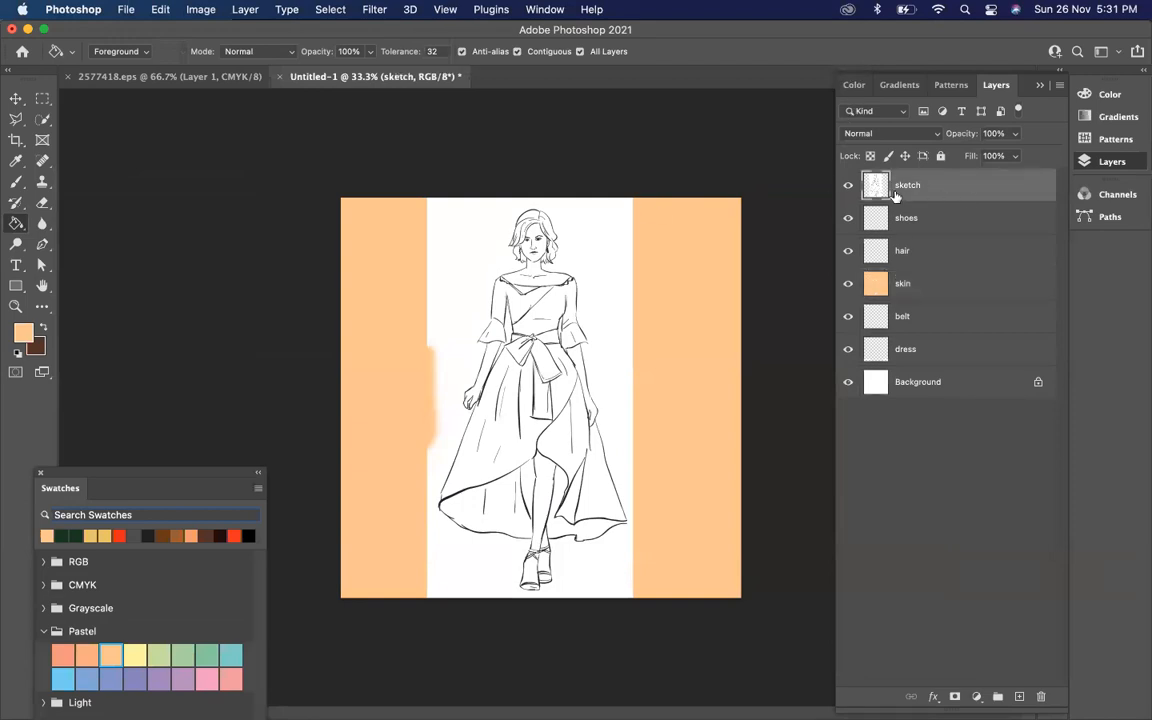
left_click(868, 134)
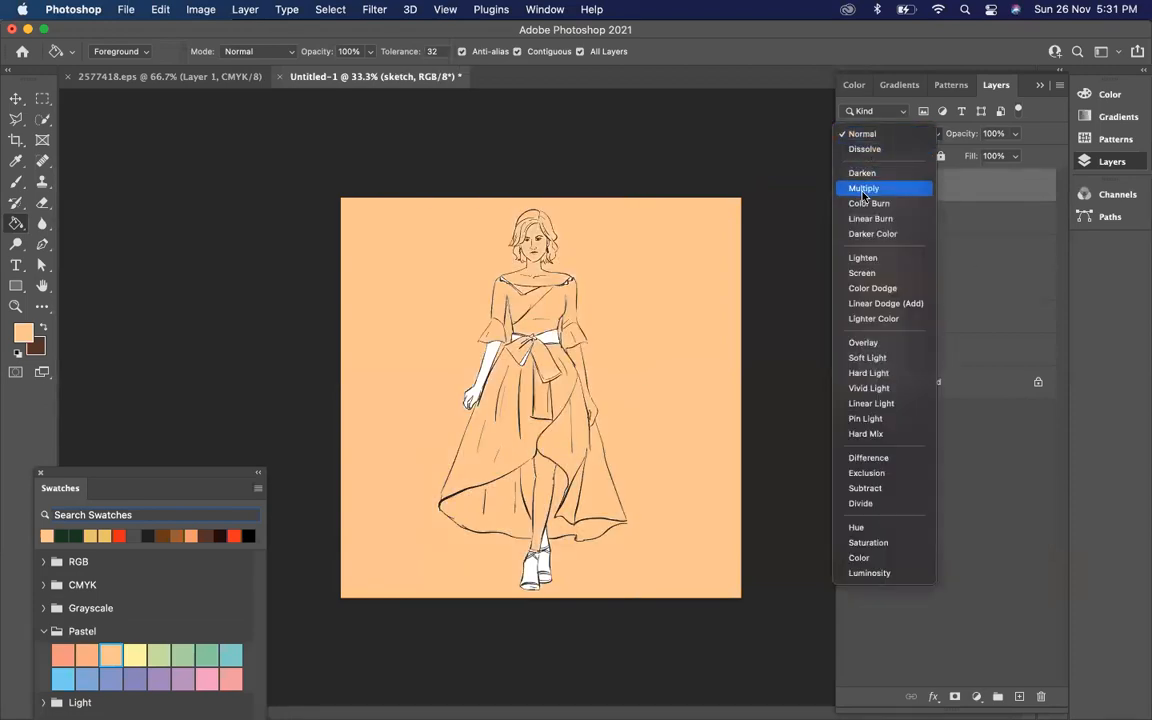
left_click(864, 189)
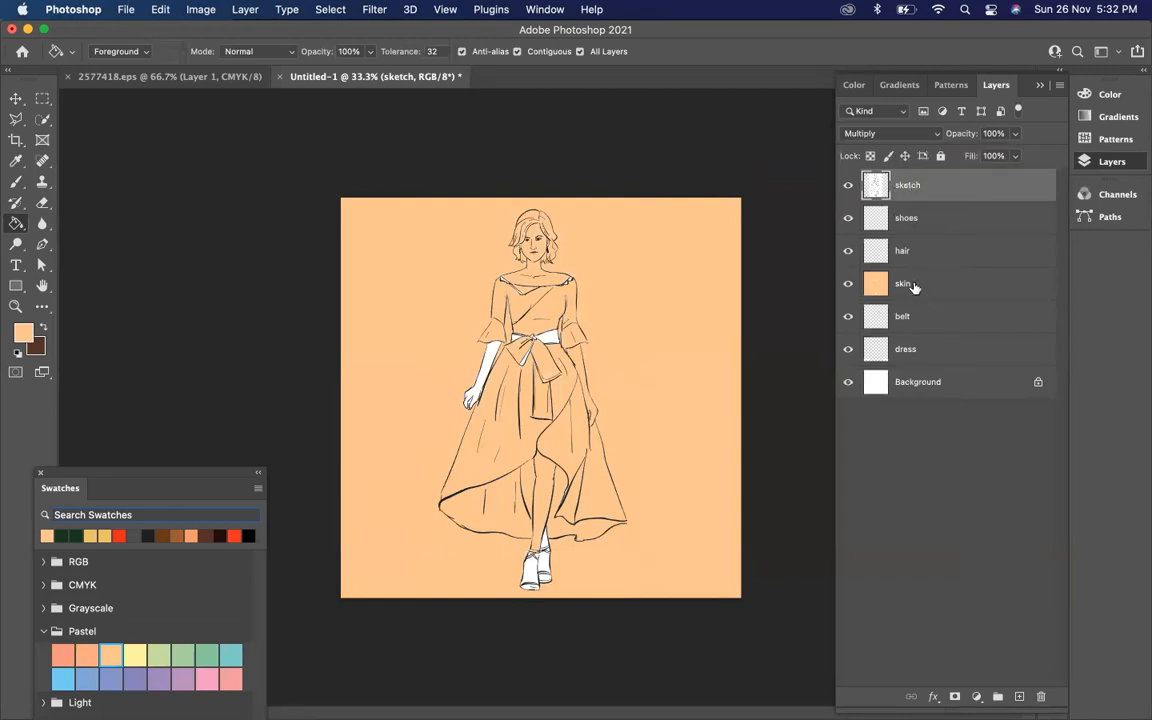
Undo the sketch layer's blend mode and visibility changes and the light orange fill on the skin layer.
key("super+z")
key("super+z")
key("super+z")
key("super+z")
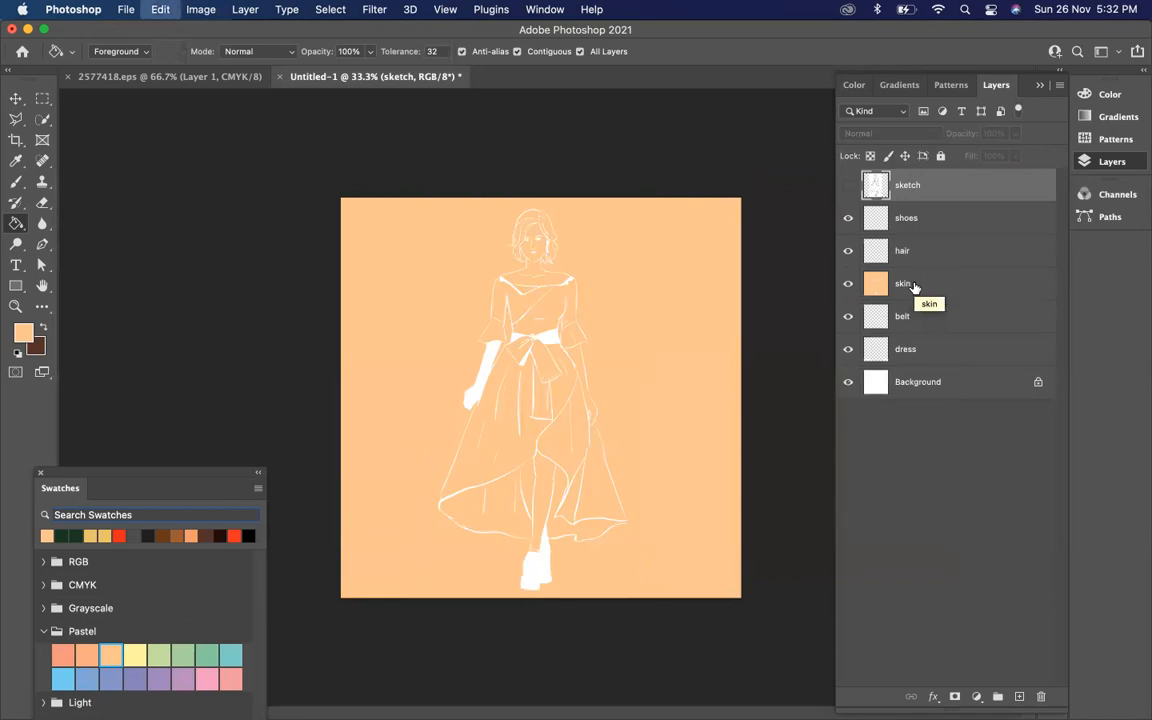
key("super+z")
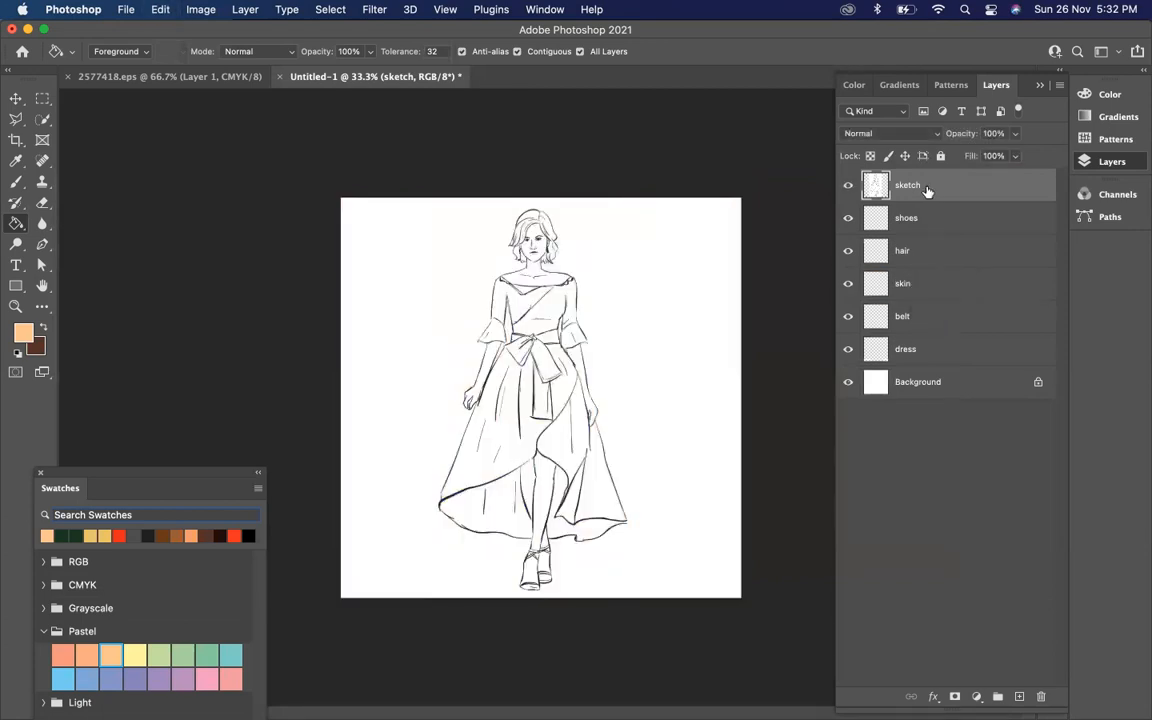
Check what the sketch layer contains by toggling its visibility, and set its blend mode to Multiply.
left_click(848, 185)
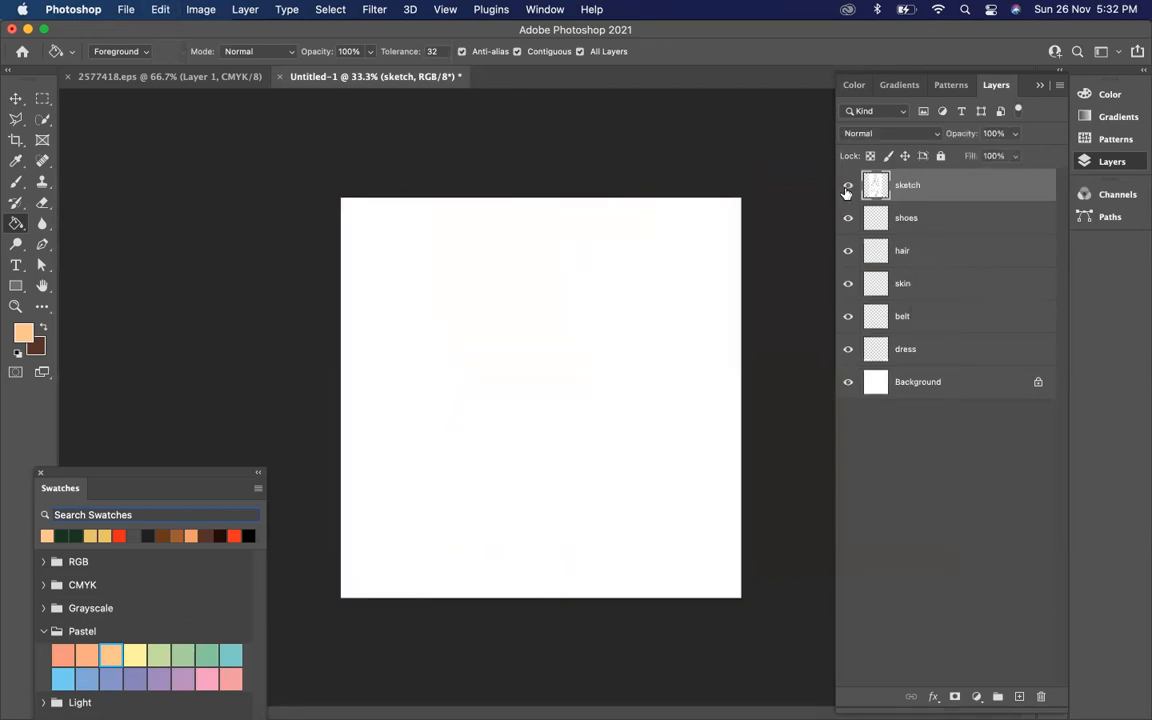
left_click(848, 185)
left_click(922, 141)
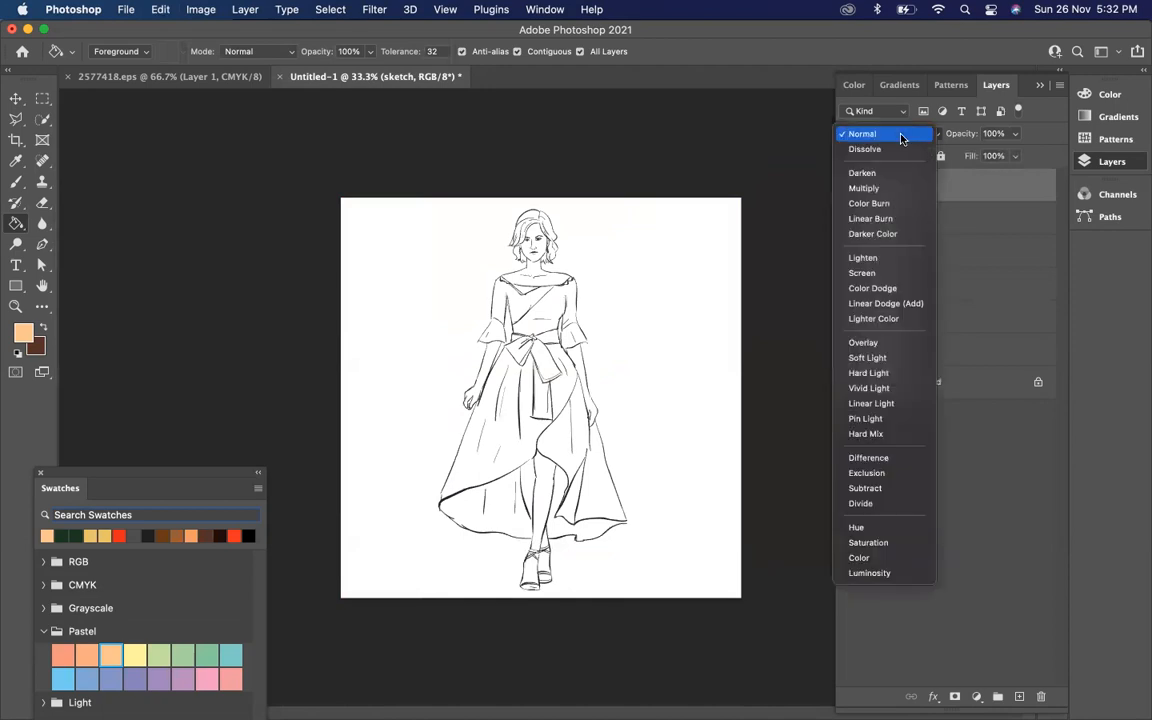
left_click(868, 187)
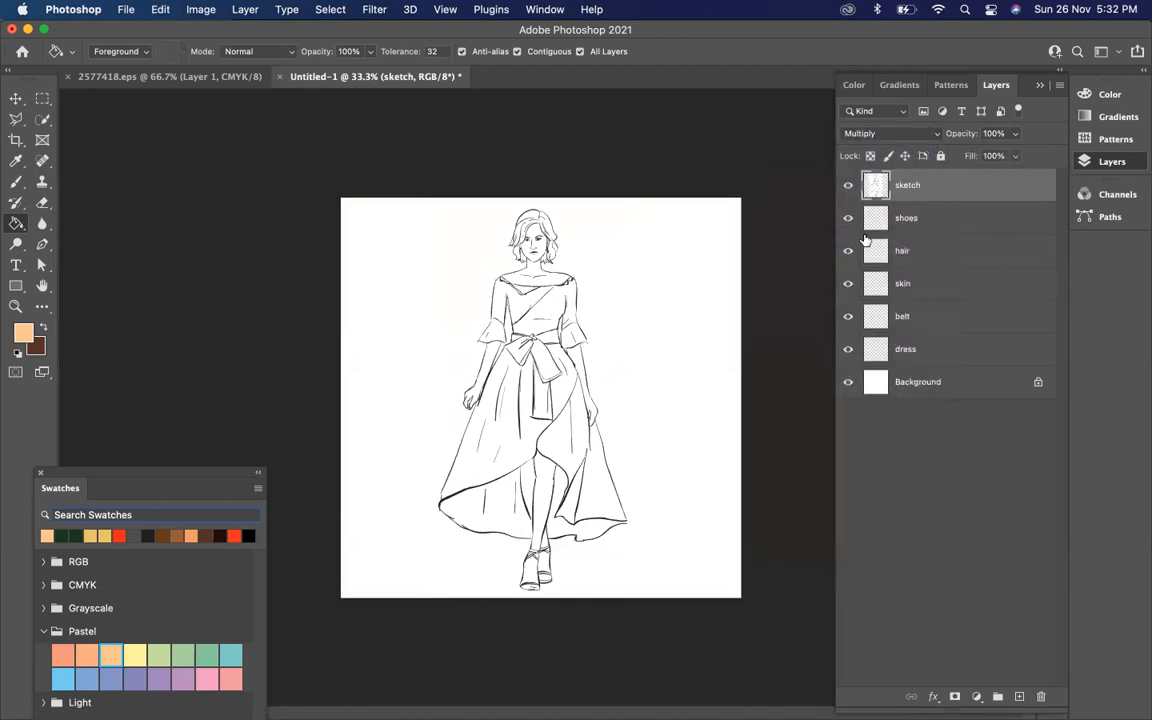
Try to fill the bodice and the leg with light orange on the skin layer, undoing each fill.
left_click(932, 285)
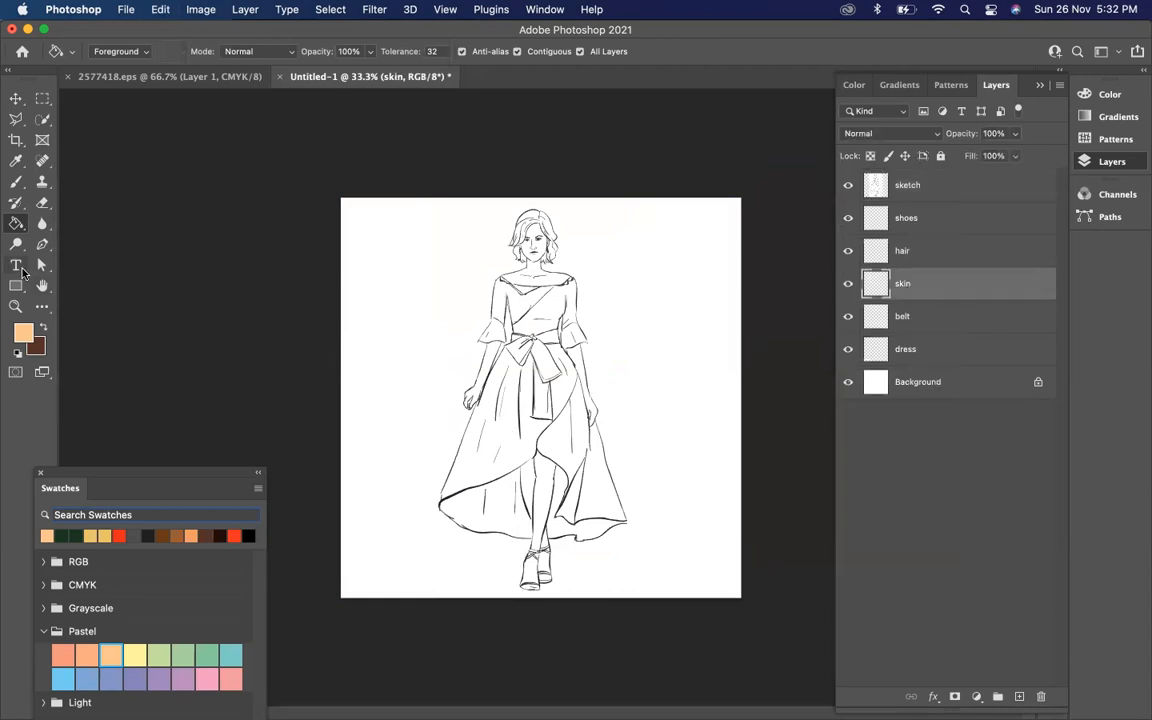
left_click(548, 312)
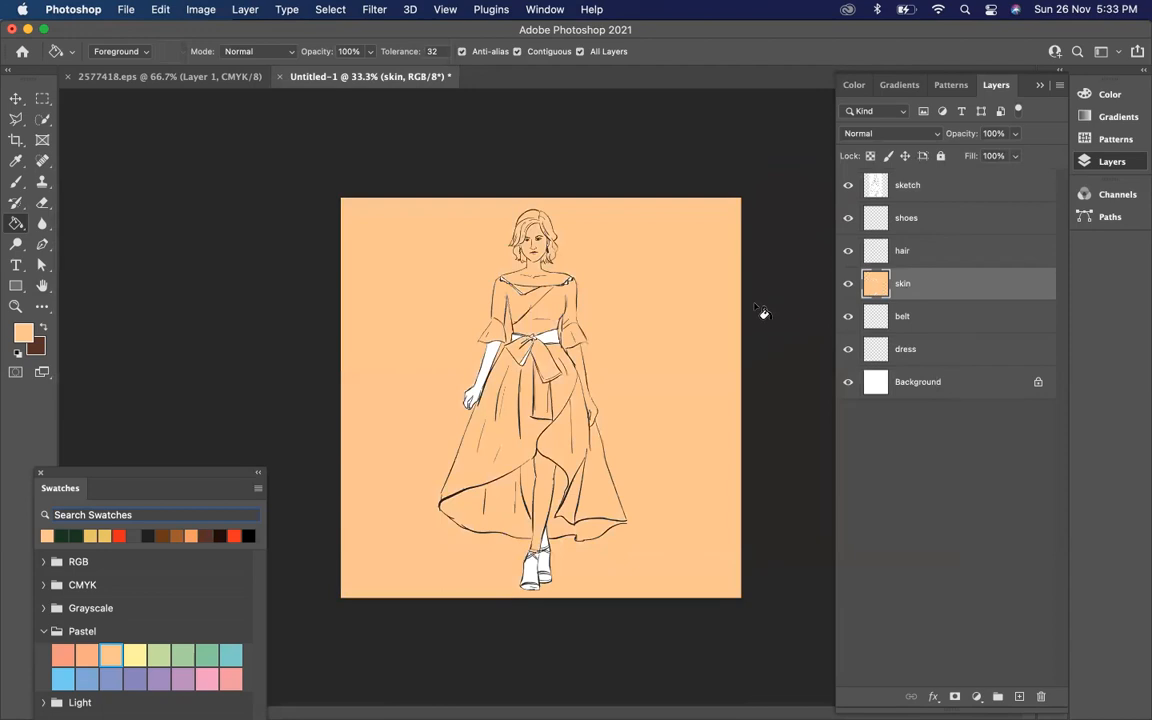
key("super+z")
left_click(546, 494)
key("super+z")
Examine the leg and skirt outlines for gaps, make the sketch layer active and activate the Brush Tool.
key("super+1")
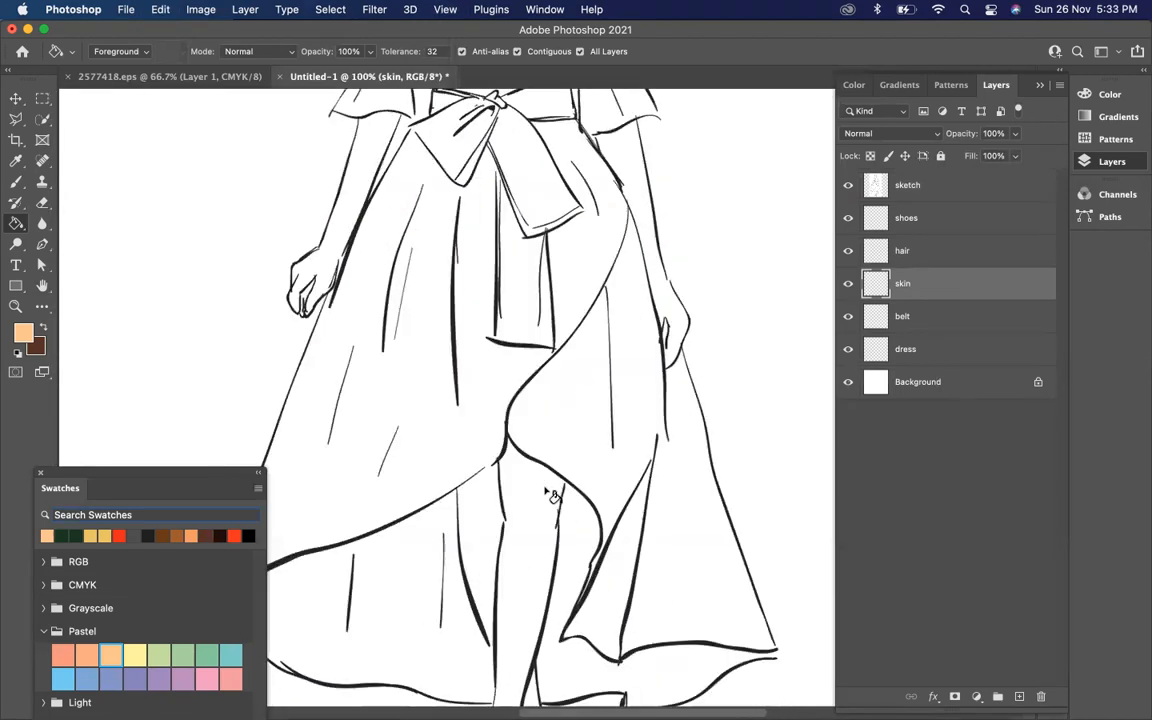
scroll(514, 386, "down", 10)
scroll(514, 378, "up", 8)
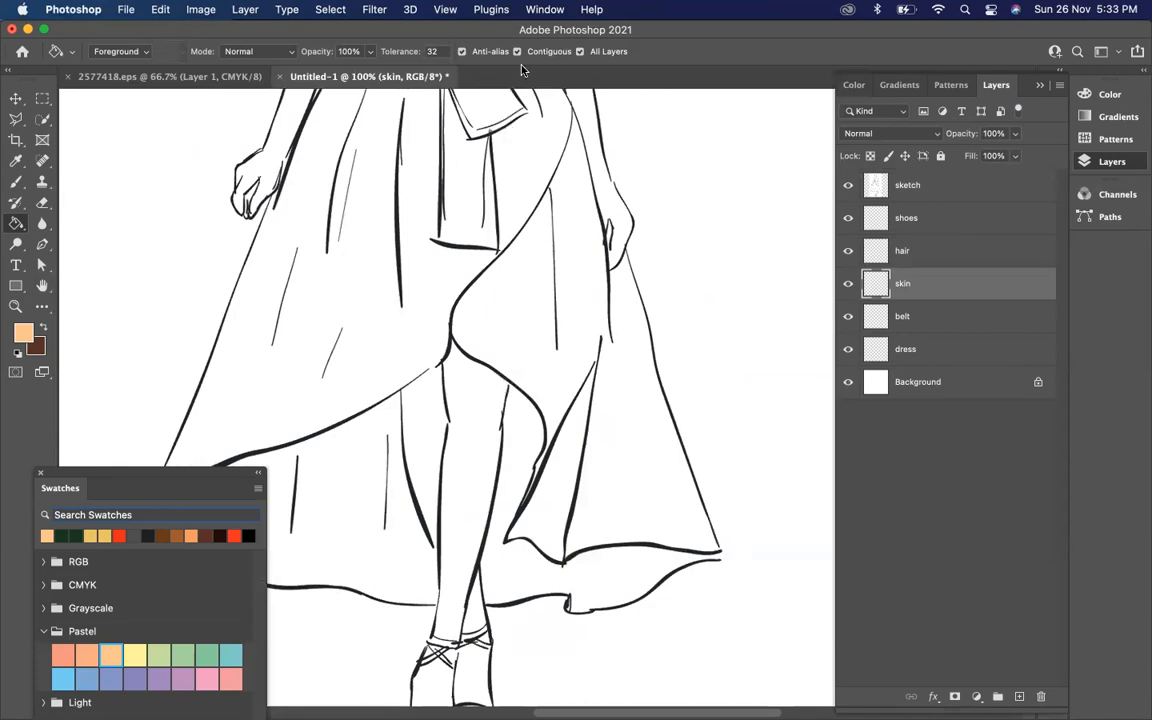
key("super+minus")
key("super+plus")
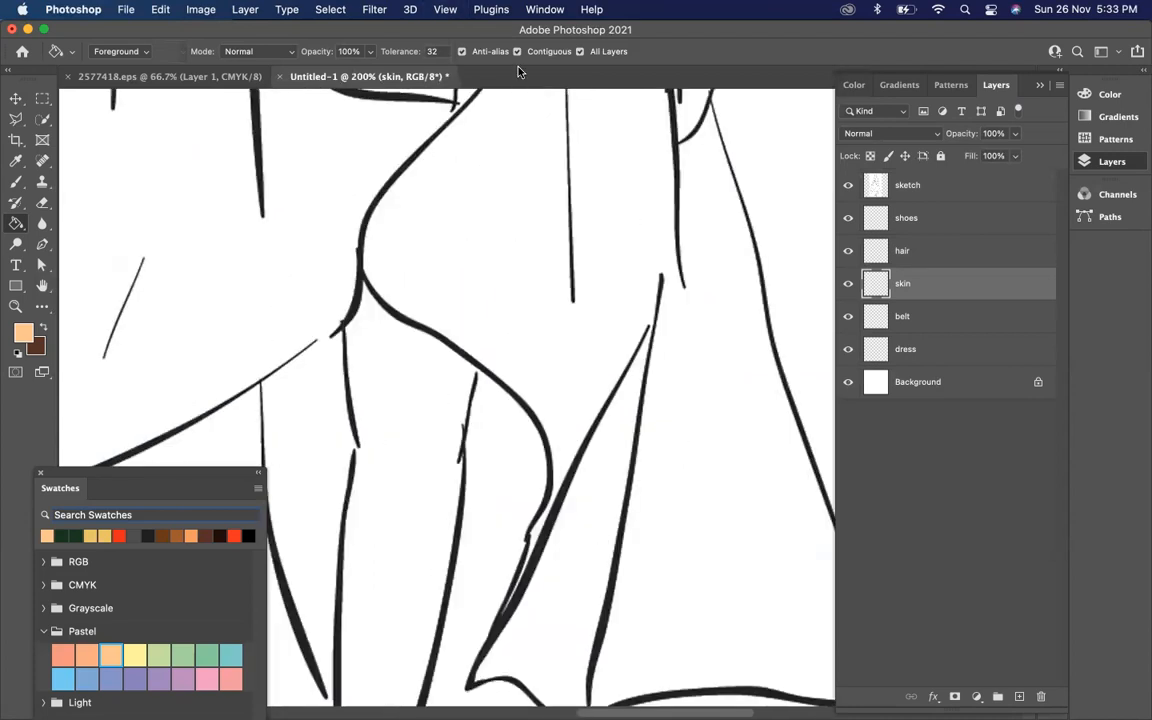
scroll(445, 334, "down", 10)
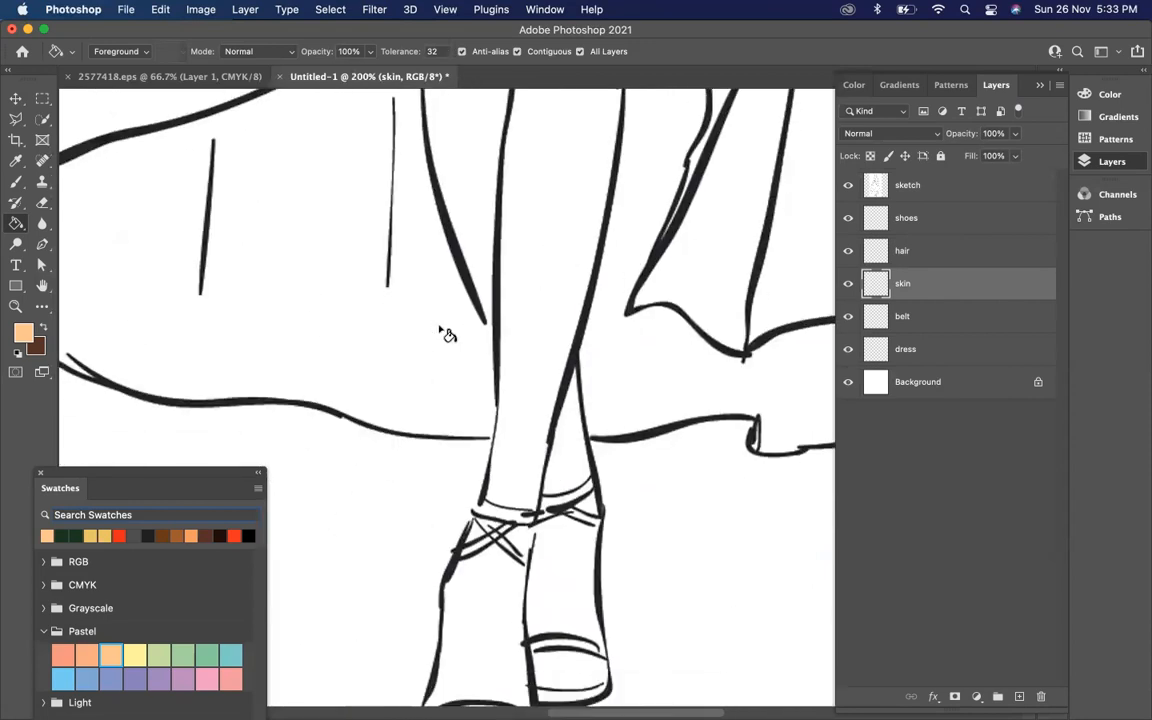
left_click(903, 187)
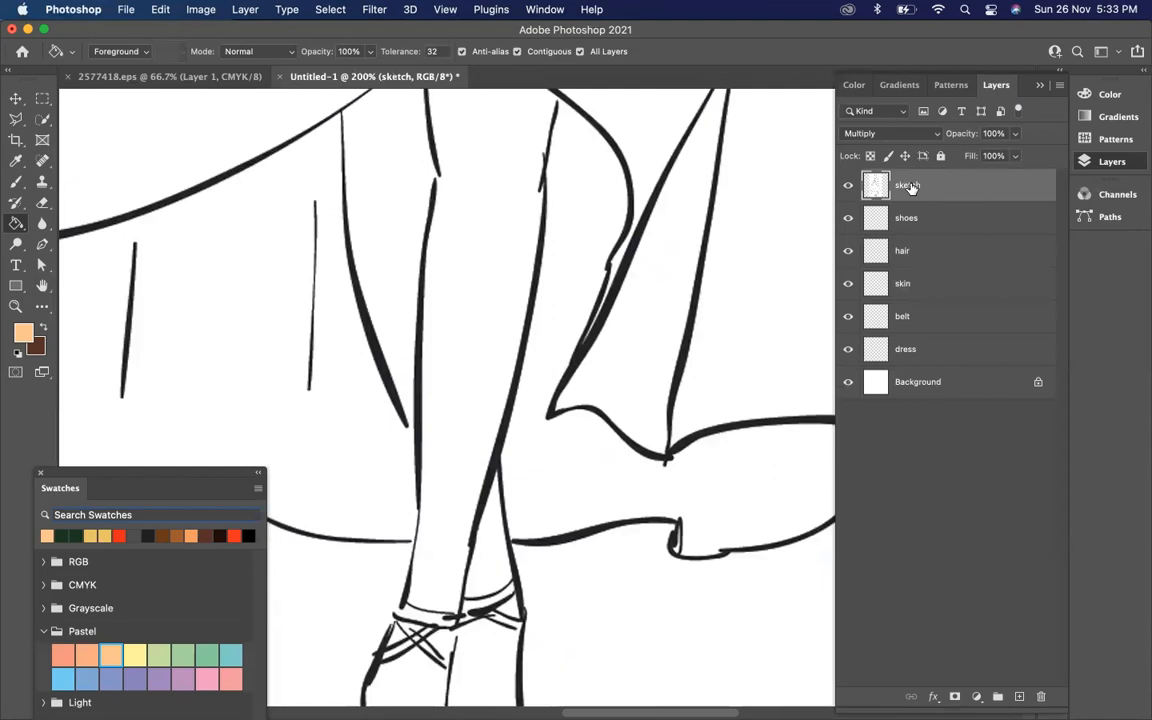
left_click(20, 182)
left_click(75, 181)
left_click(16, 180)
left_click(70, 181)
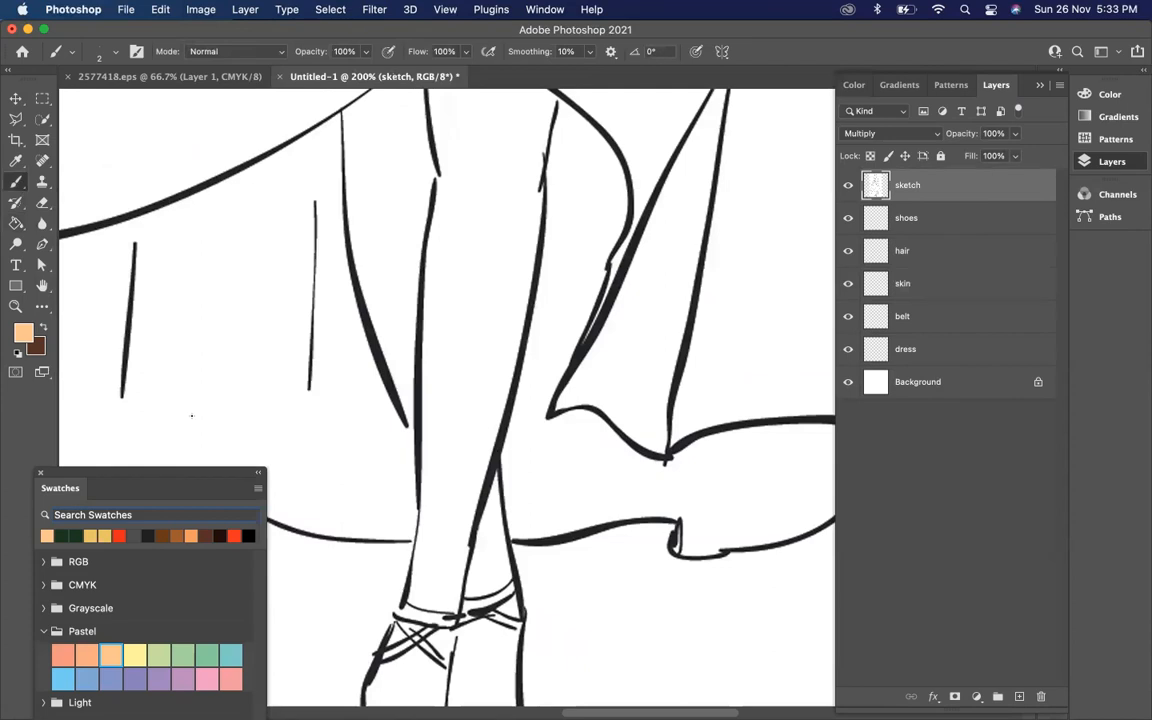
Reset the foreground colour to black and set the Hard Round brush's size to 7 px.
key("d")
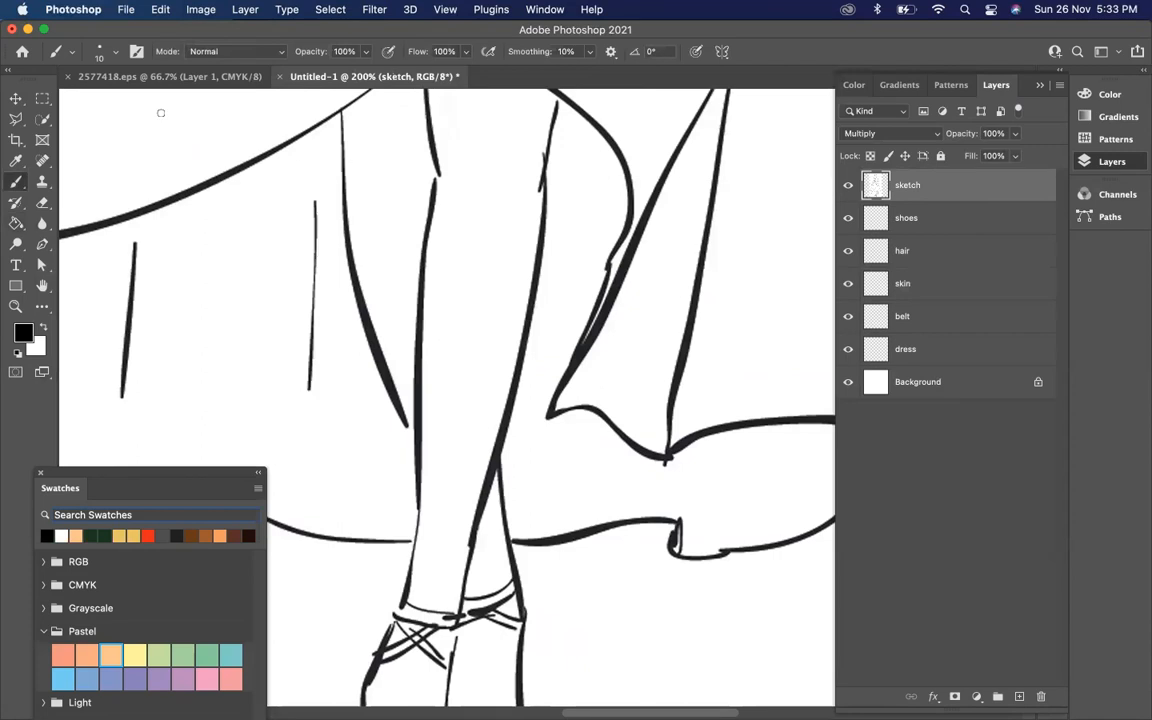
left_click(105, 51)
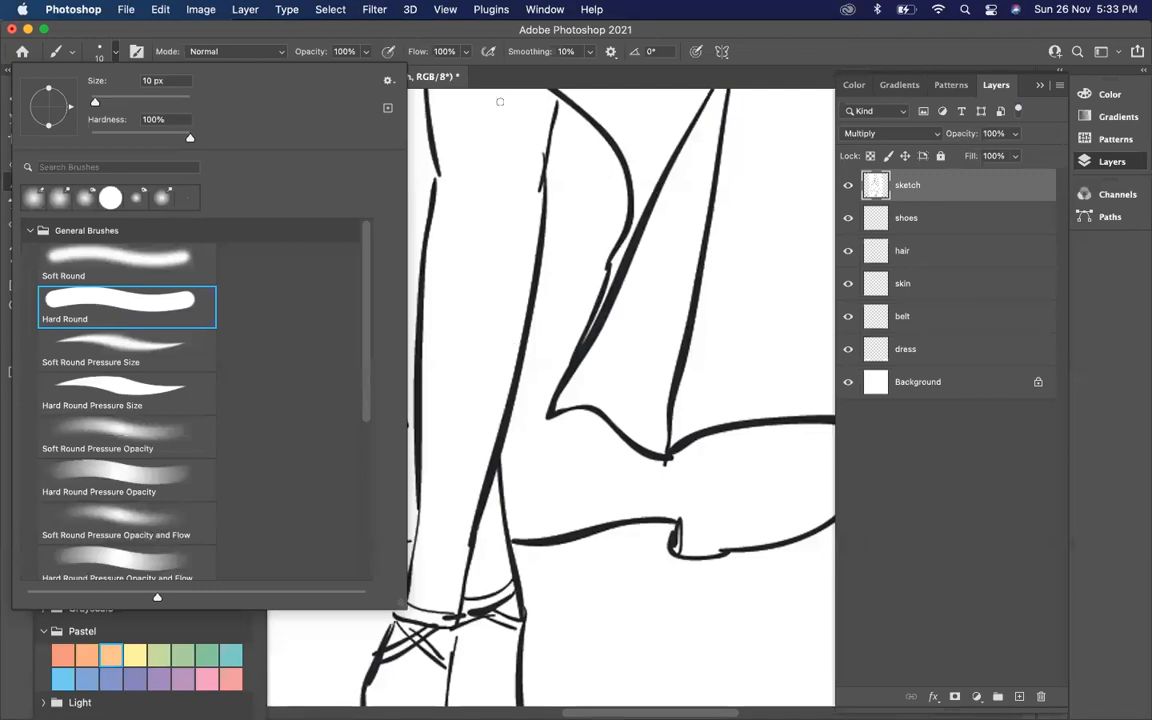
left_click_drag(95, 101, 93, 101)
left_click(784, 51)
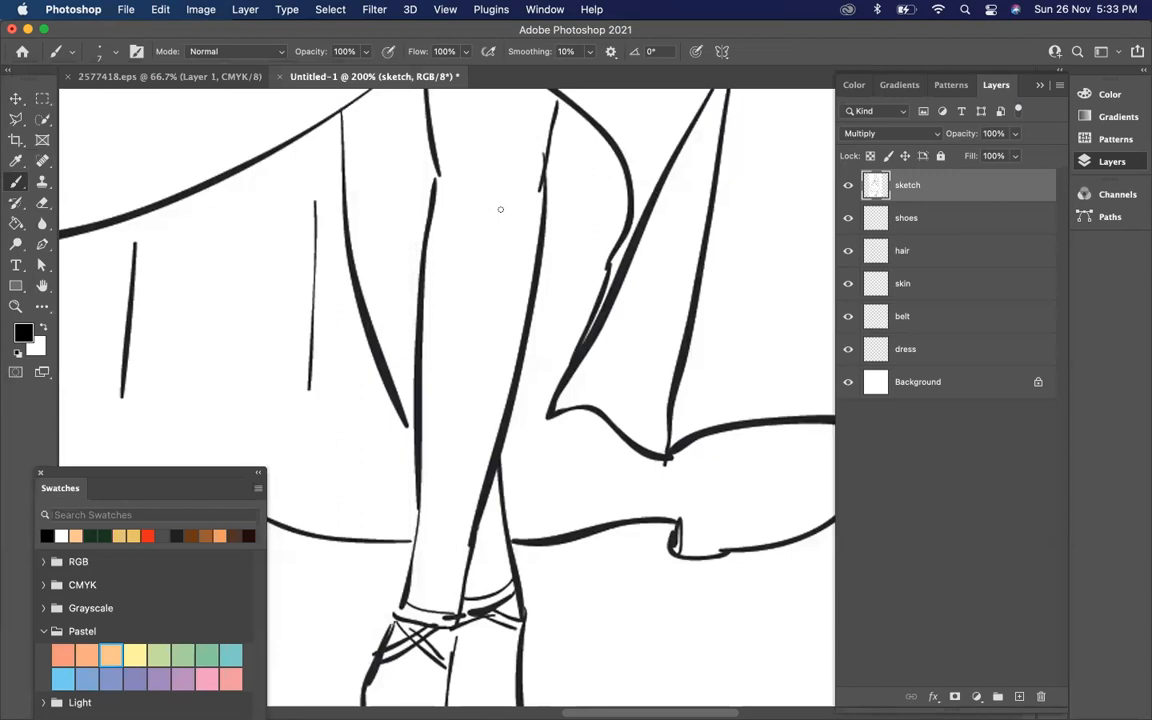
Paint over the gaps in the front leg's outline at the skirt hem and at the knee.
scroll(500, 209, "up", 3)
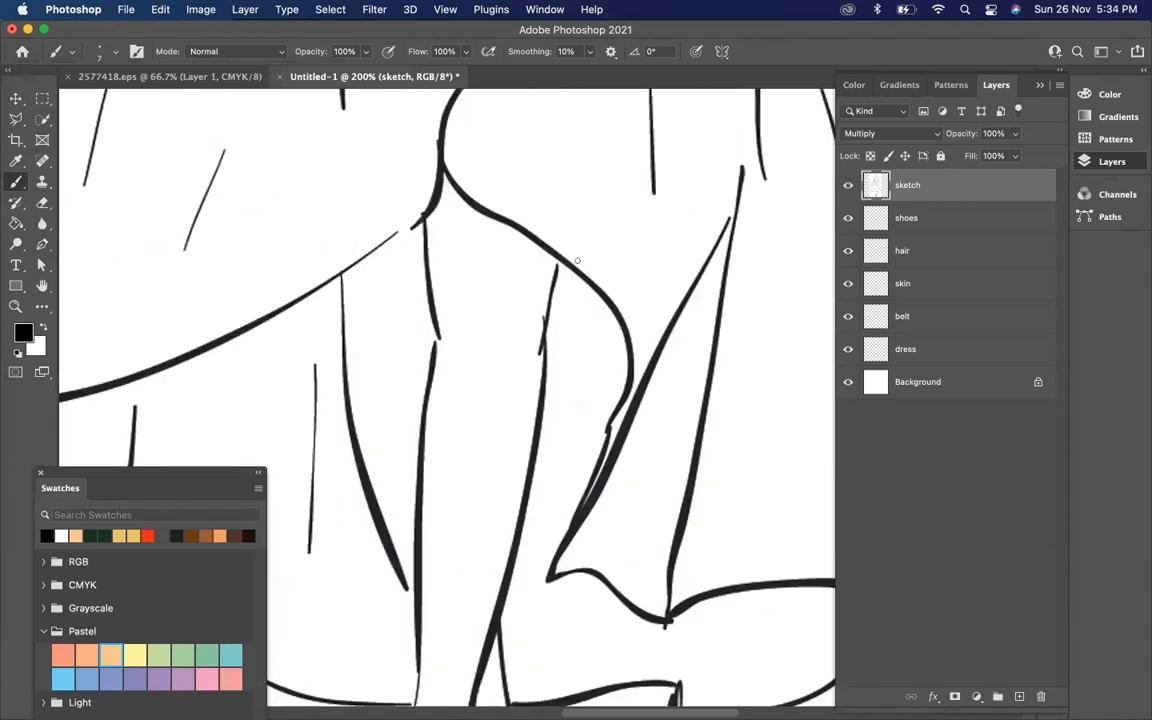
left_click_drag(556, 258, 550, 292)
left_click_drag(437, 336, 433, 356)
scroll(471, 395, "down", 10)
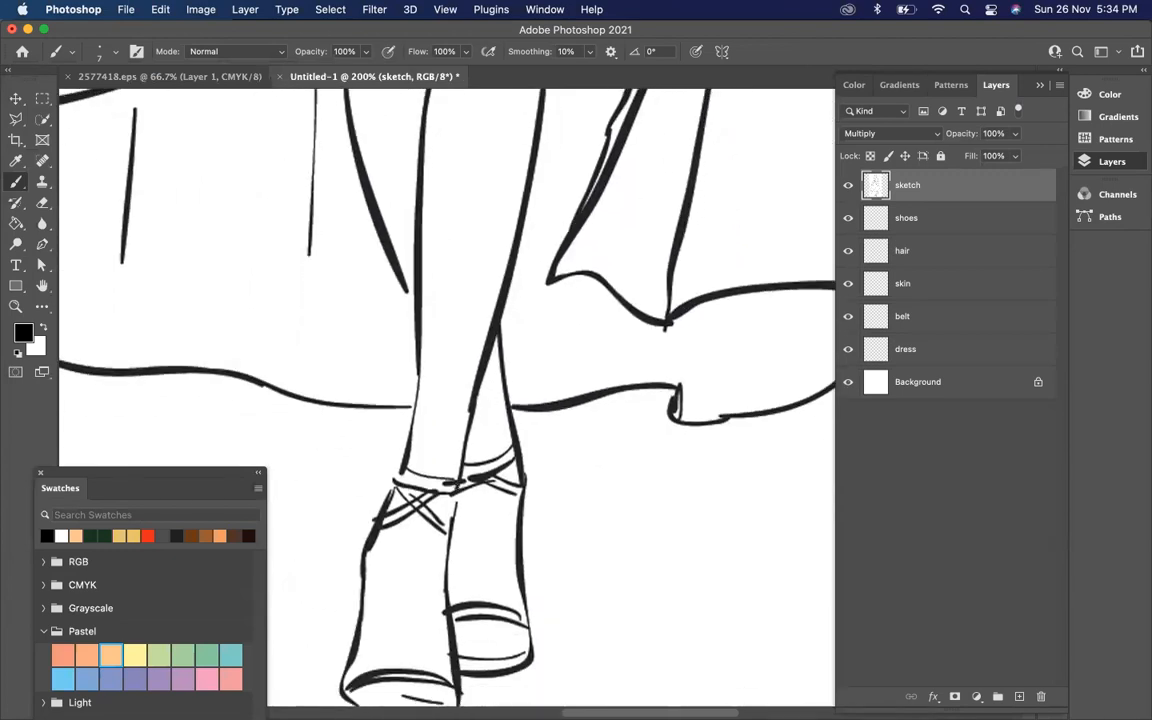
Close the outline gaps around the ankle straps, along the lower calf and in the front skirt edge above the knee.
scroll(490, 372, "down", 6)
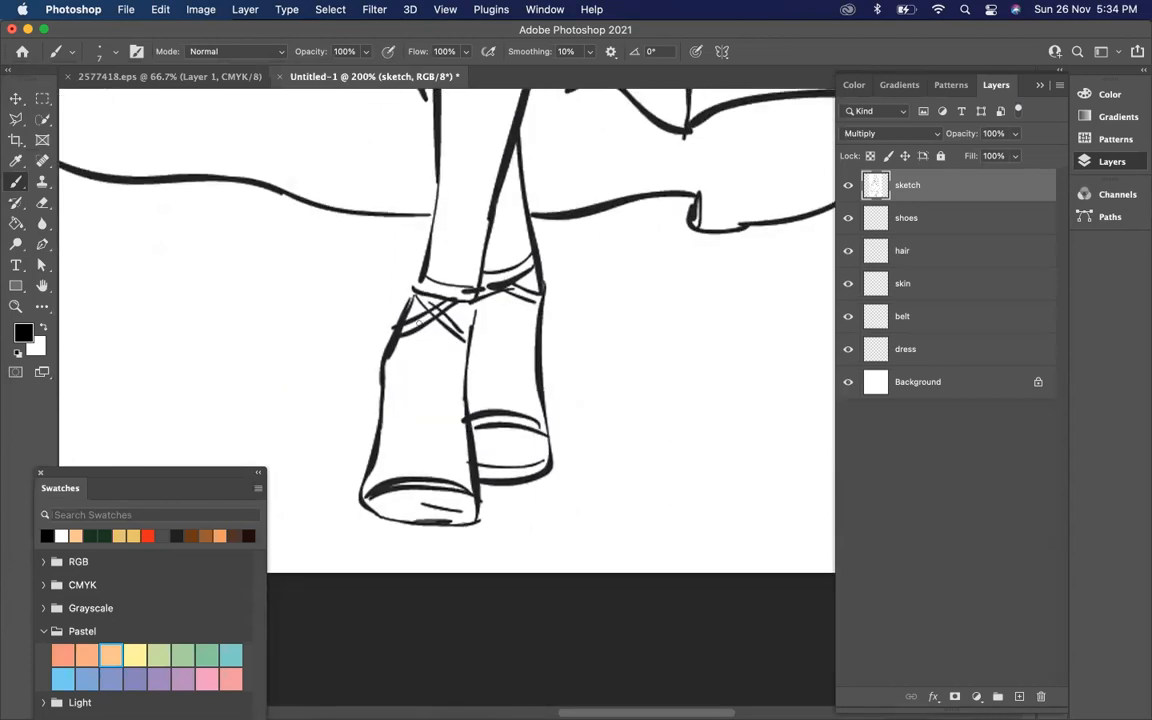
mouse_move(420, 278)
left_mouse_down()
mouse_move(409, 297)
mouse_move(476, 311)
mouse_move(475, 321)
left_mouse_up()
scroll(441, 455, "up", 8)
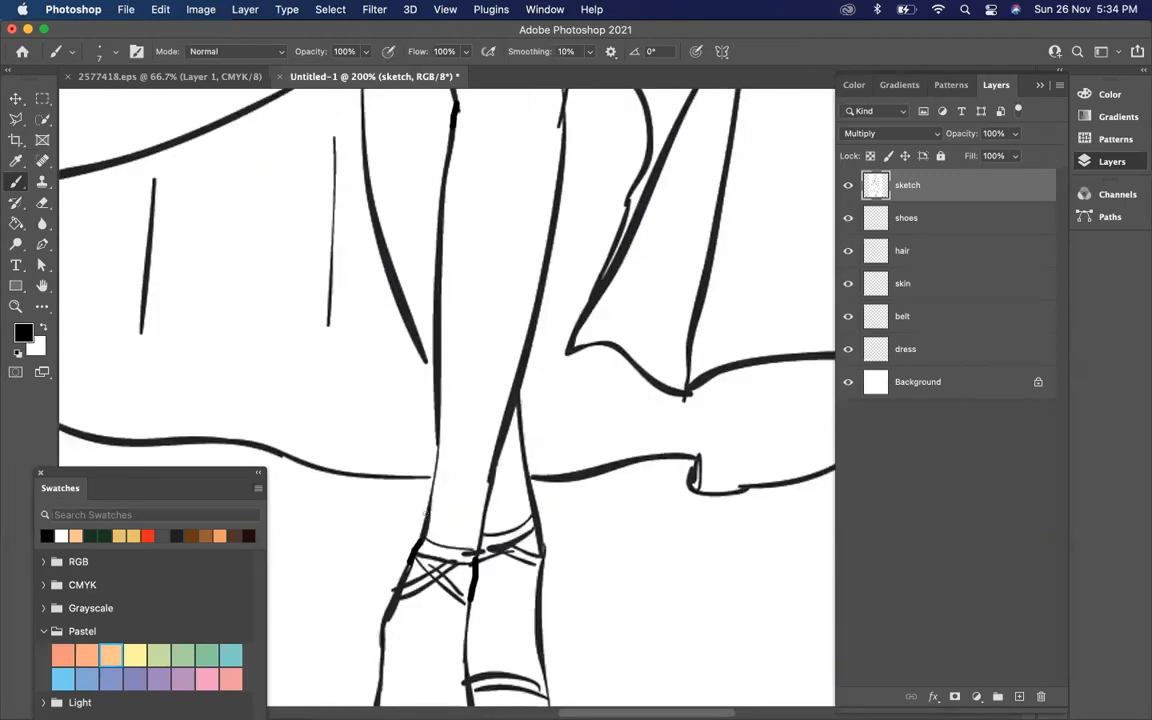
left_click_drag(430, 508, 438, 434)
scroll(388, 216, "up", 6)
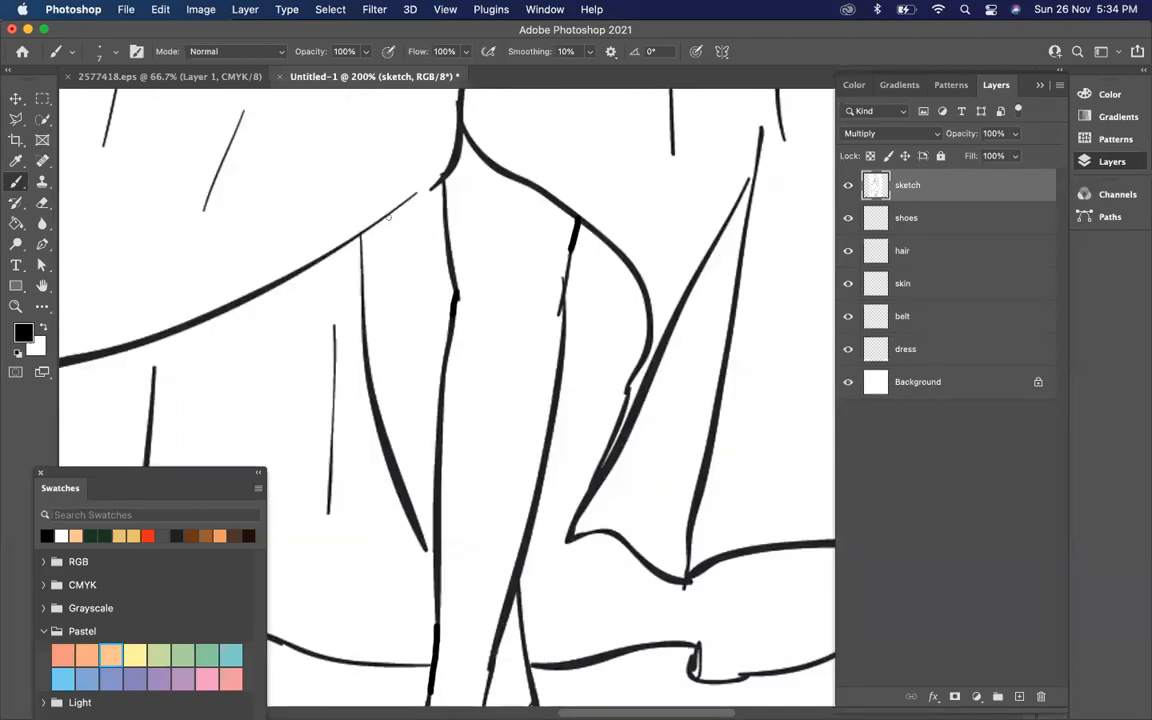
left_click_drag(412, 193, 437, 183)
Close the skirt outline at its outer hem corner by joining the two hem lines and the skirt's side line.
scroll(515, 315, "down", 5)
scroll(515, 315, "right", 6)
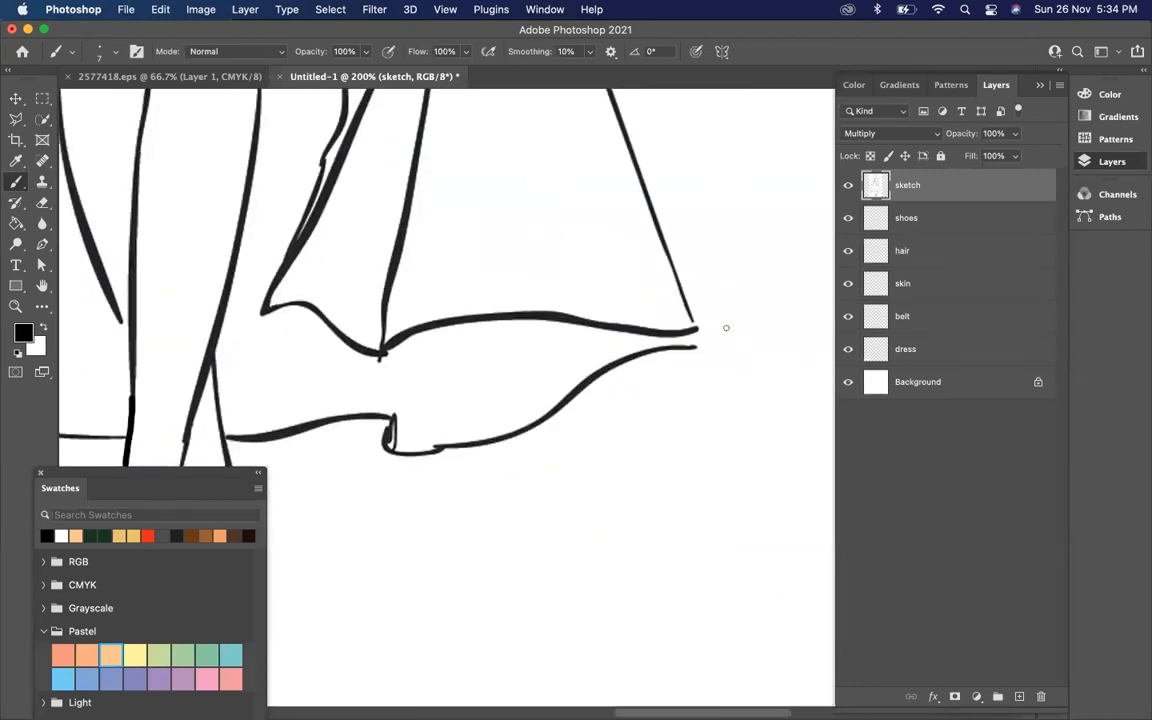
left_click_drag(699, 331, 689, 348)
key("super+equal")
key("super+equal")
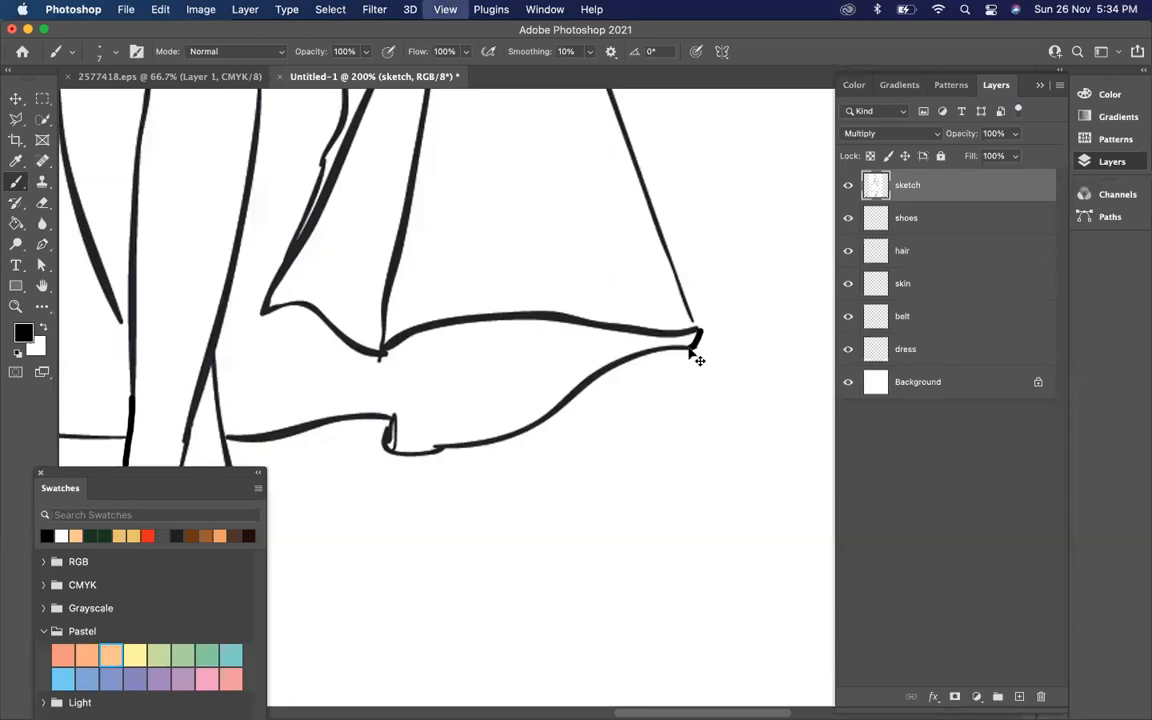
key("super+equal")
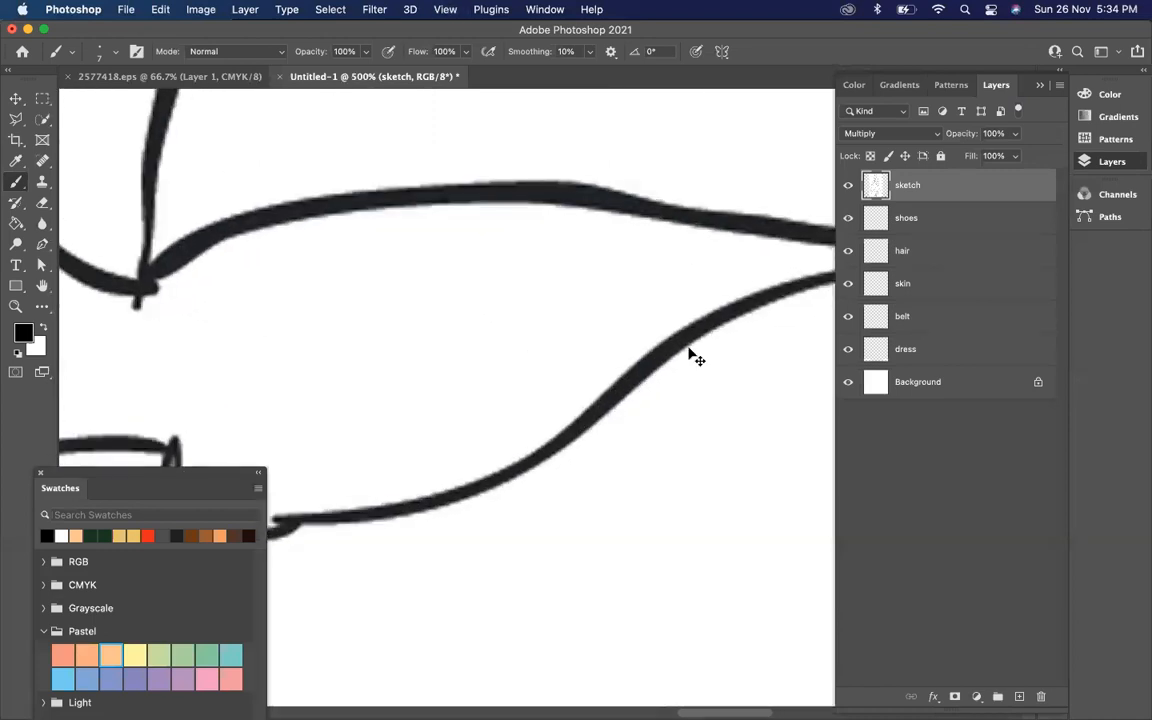
key("super+minus")
key("super+minus")
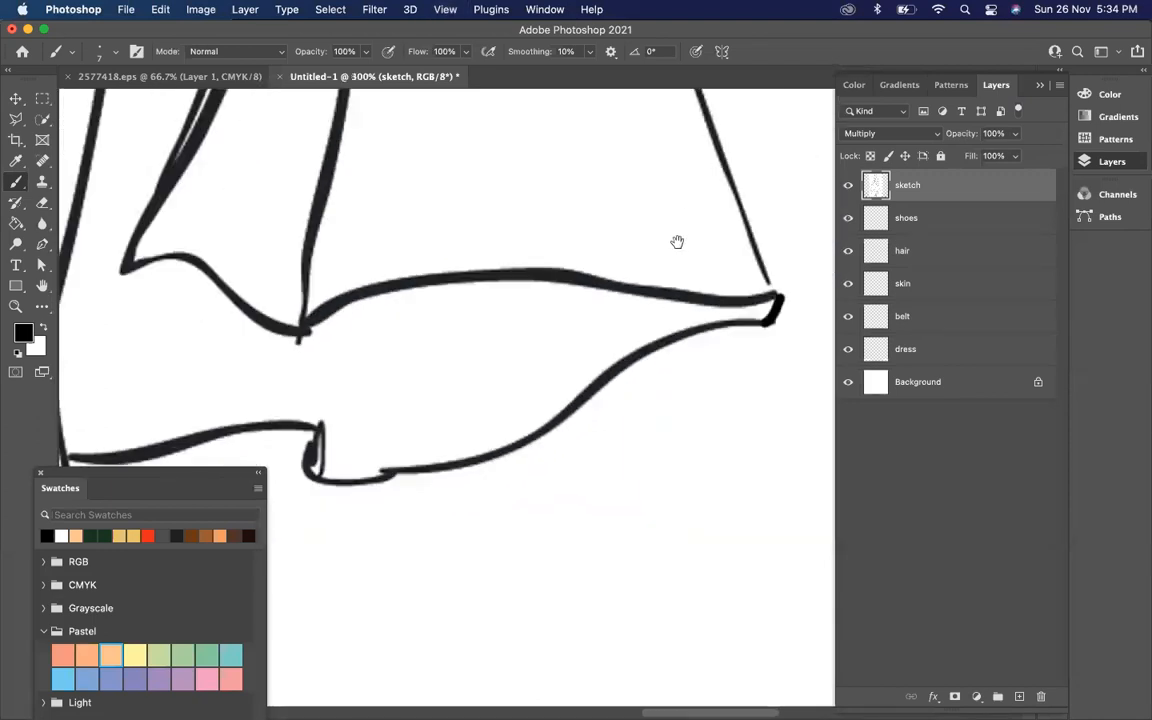
scroll(676, 244, "up", 5)
scroll(676, 244, "right", 5)
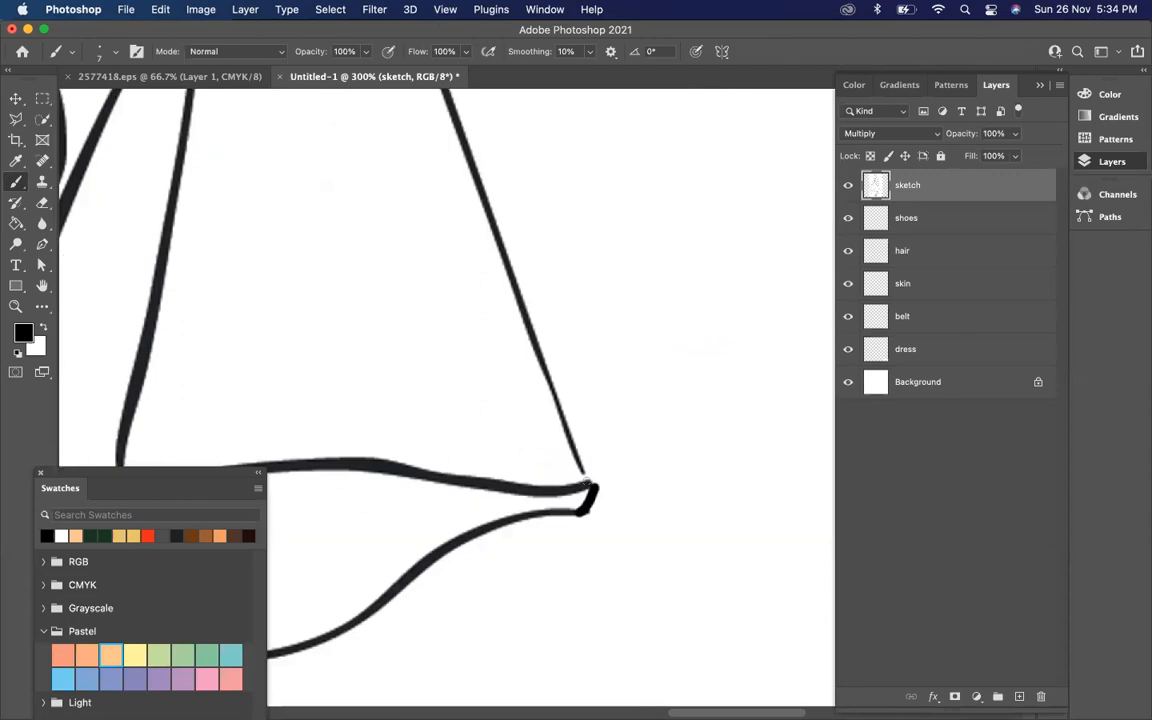
scroll(485, 329, "up", 10)
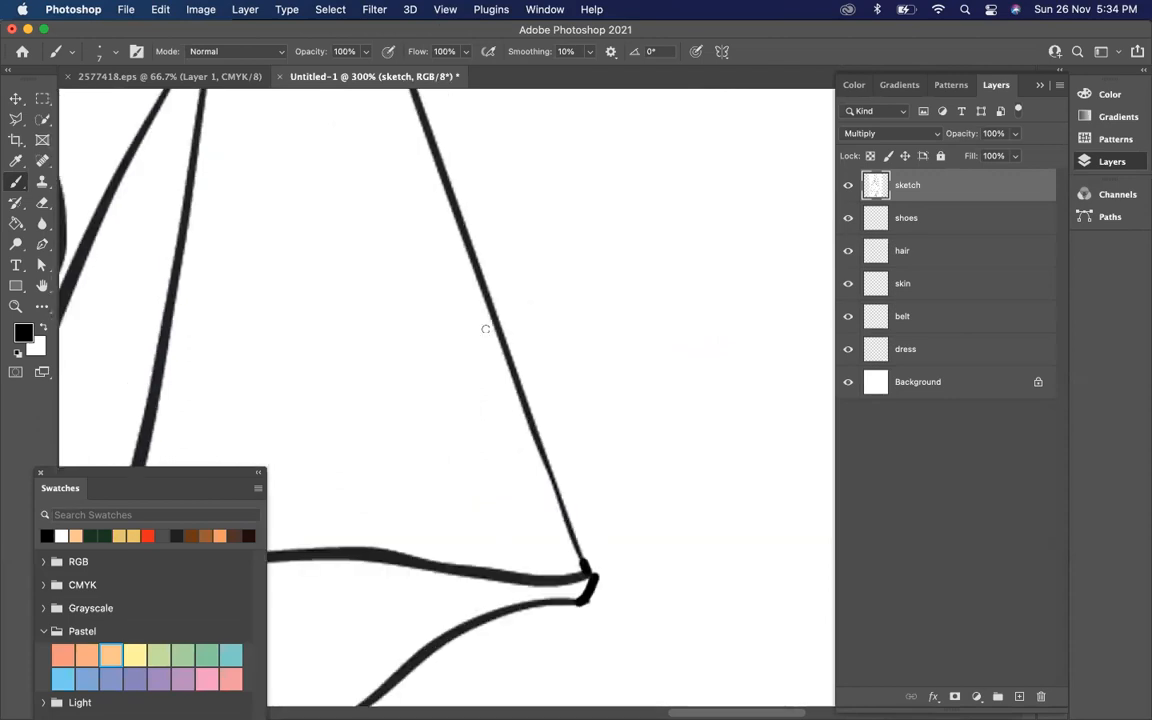
Reduce the brush size to 3 px and close the outline gap at the wrist of the hand beside the skirt.
scroll(556, 340, "up", 1)
scroll(556, 340, "up", 8)
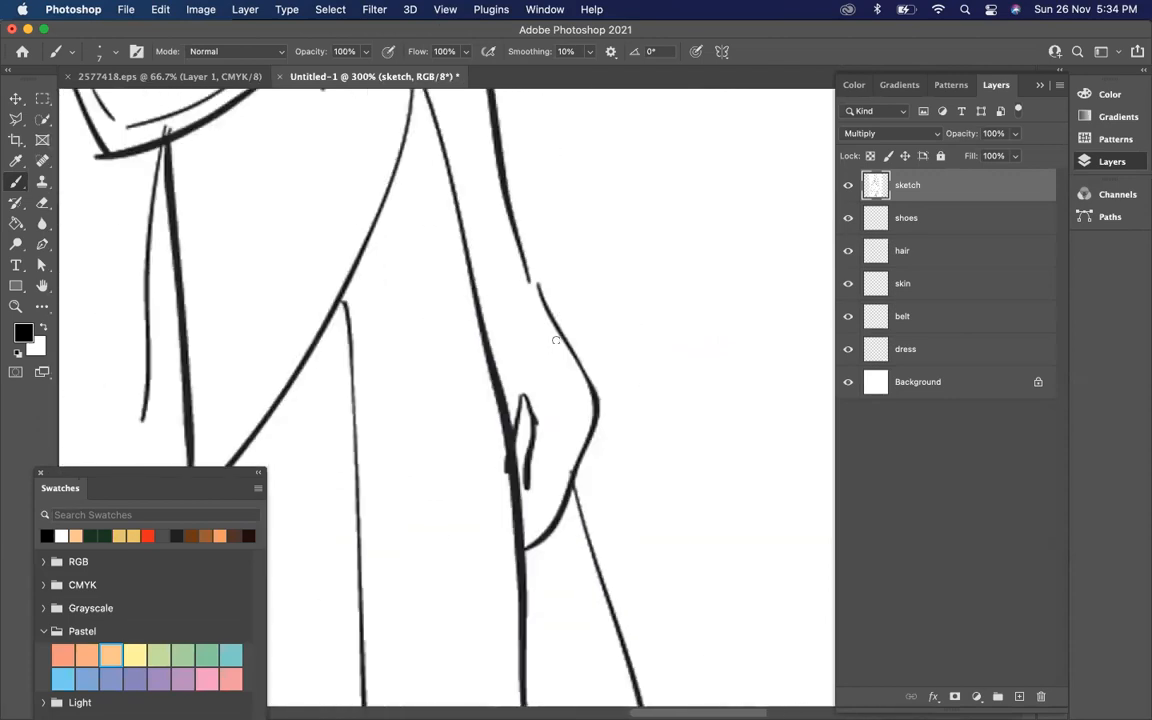
left_click_drag(538, 377, 528, 366)
key("super+z")
key("bracketleft")
key("bracketleft")
key("bracketleft")
key("bracketleft")
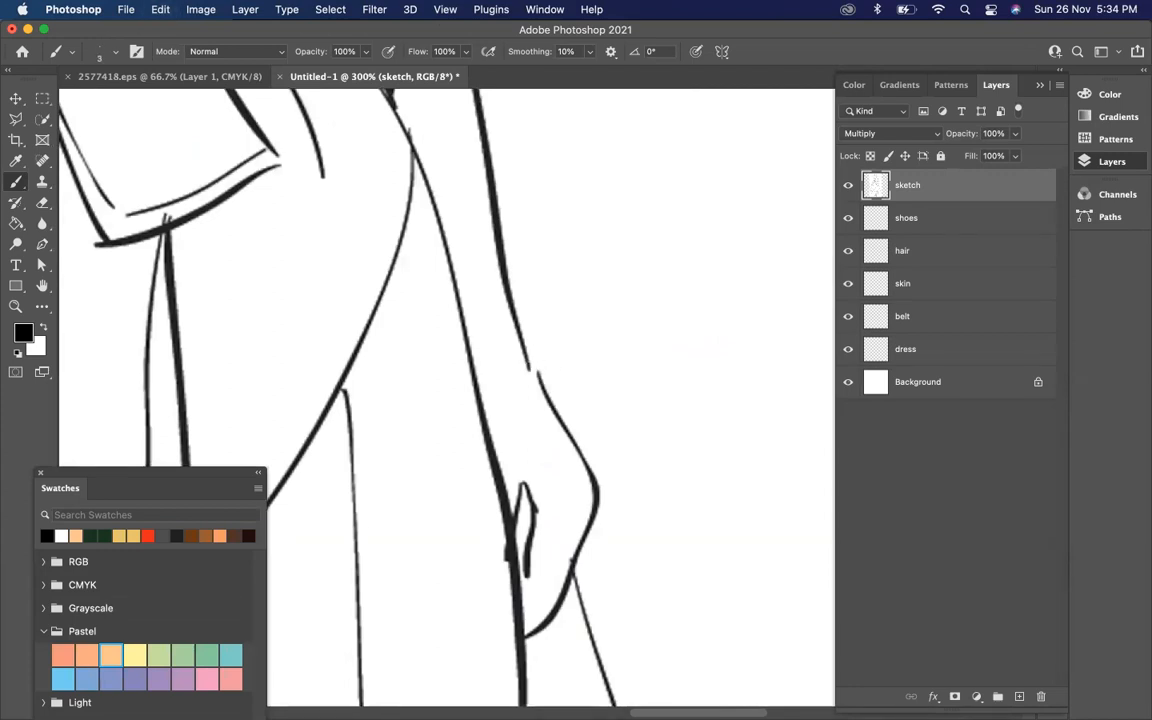
left_click_drag(529, 367, 542, 385)
scroll(533, 263, "up", 5)
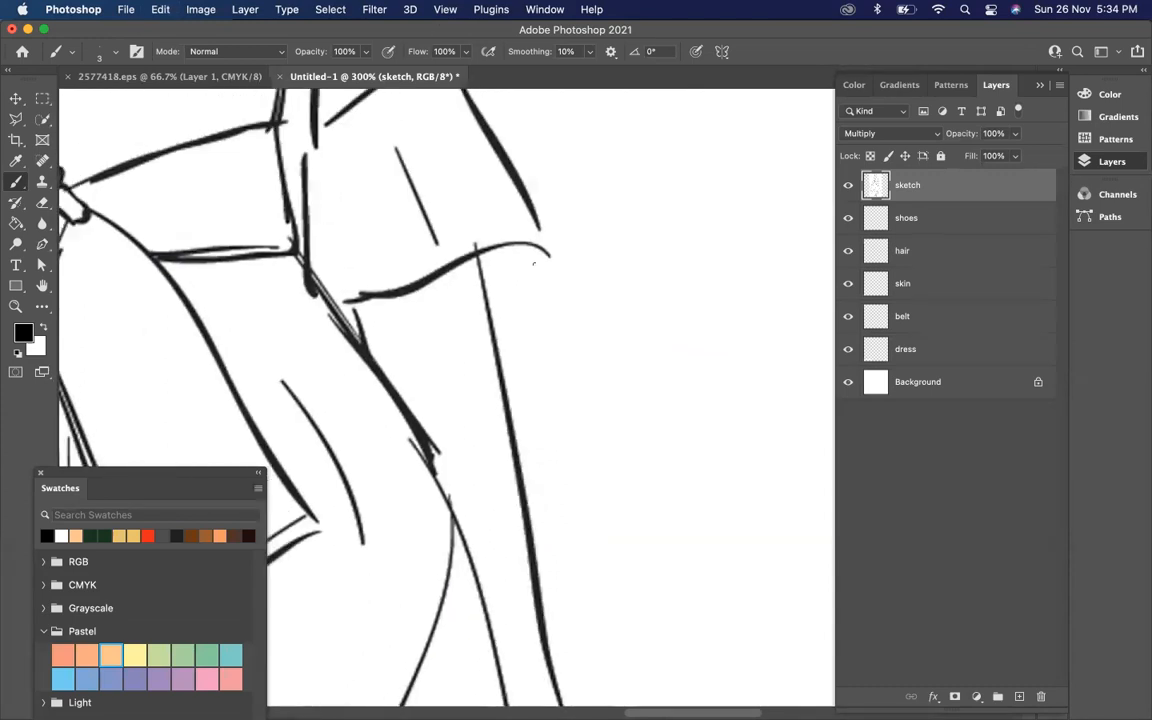
Close the sketch outline gaps at the flared sleeve's outer hem corner and along its inner edge beside the waist.
left_click_drag(537, 226, 549, 254)
scroll(351, 291, "up", 5)
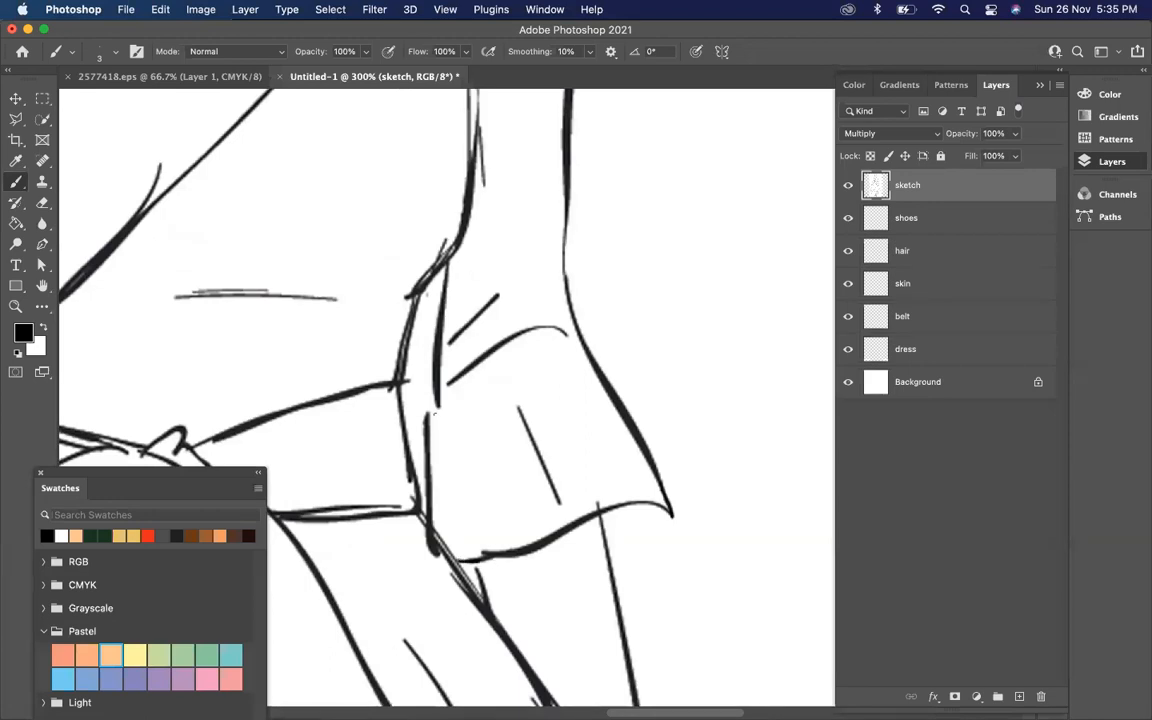
left_click_drag(435, 390, 427, 425)
scroll(493, 271, "up", 4)
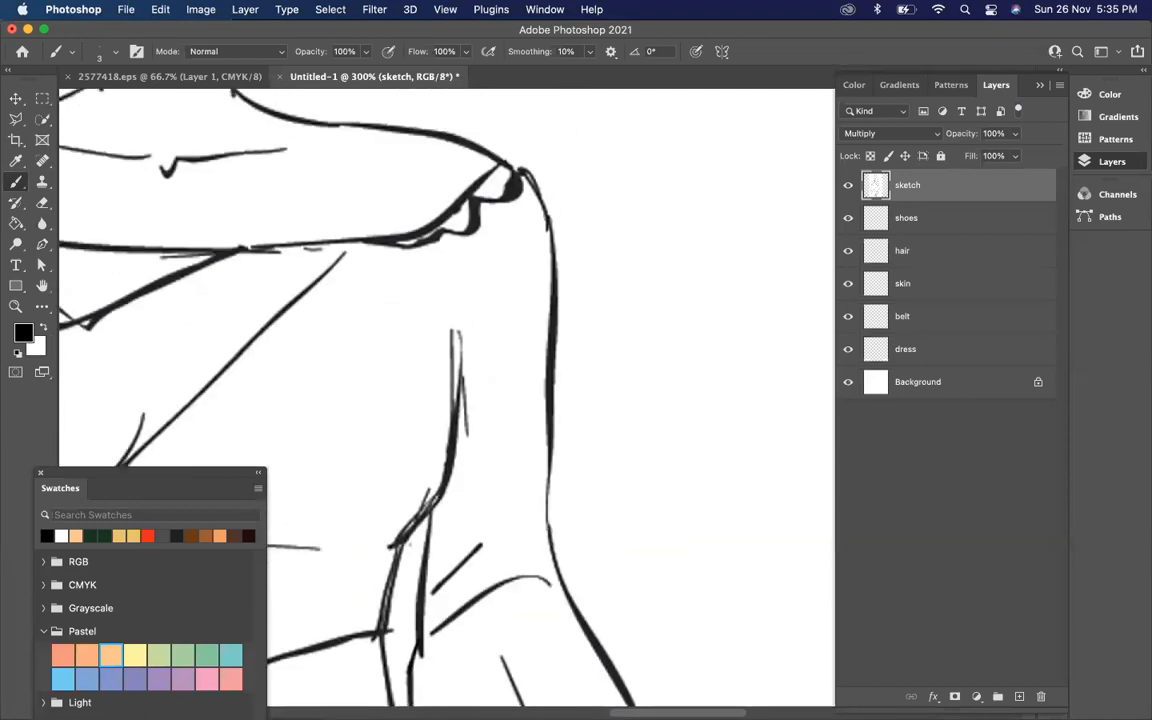
Examine the whole figure's outlines, from the skirt hem and feet up to the bodice and sleeve, for remaining gaps.
scroll(548, 535, "down", 4)
key("super+minus")
key("super+minus")
key("super+minus")
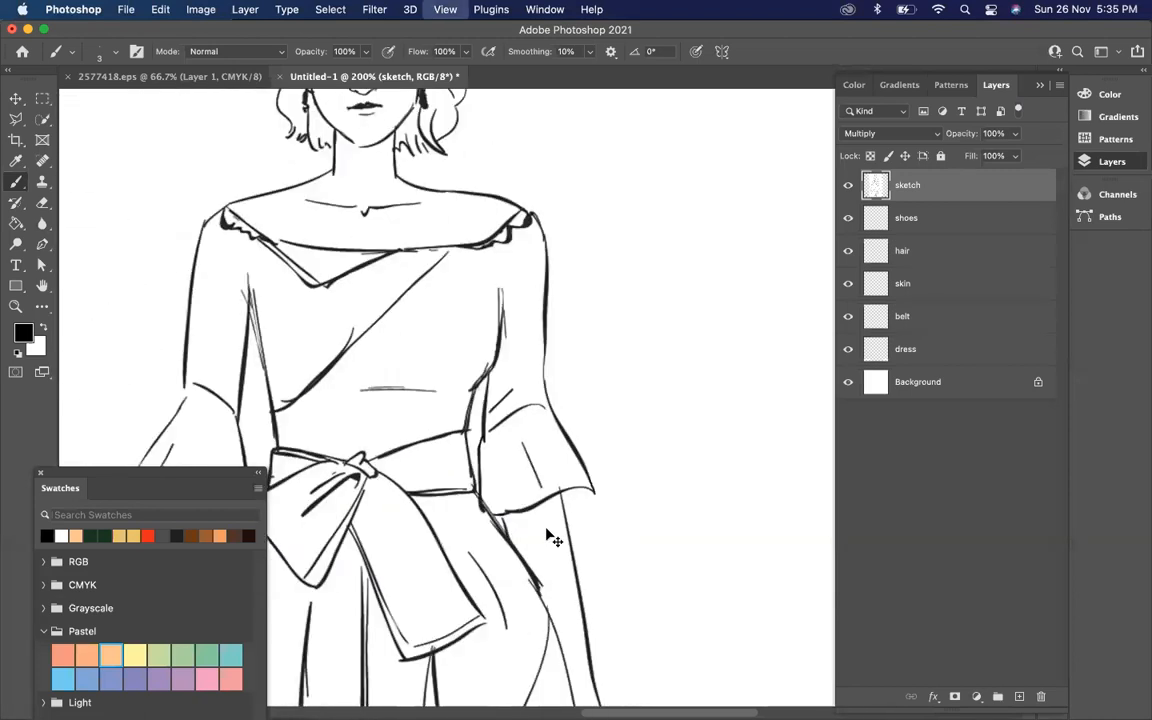
scroll(612, 525, "down", 8)
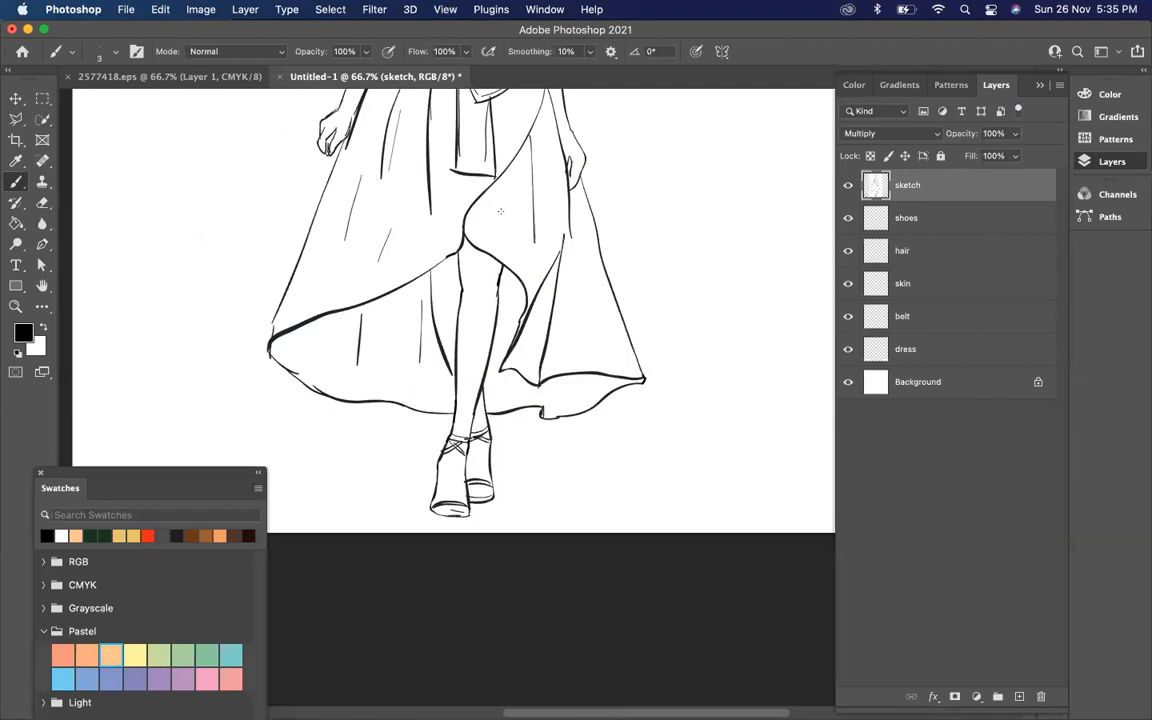
scroll(500, 211, "up", 7)
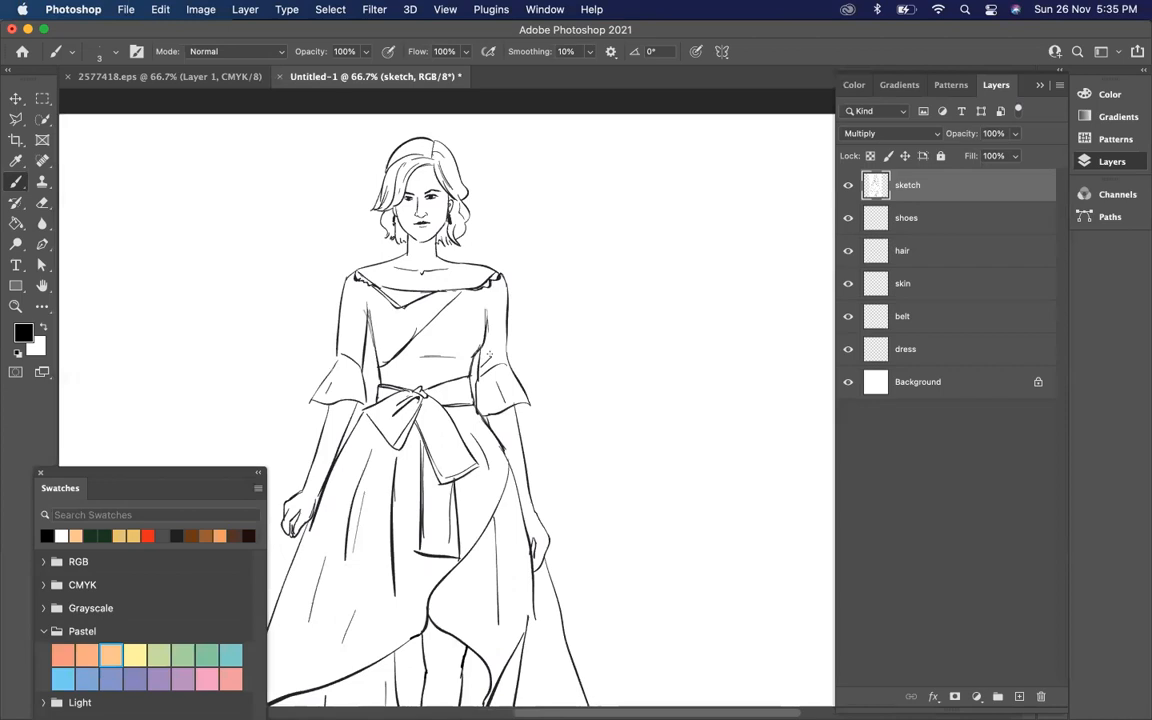
key("super+equal")
key("super+equal")
key("super+equal")
key("super+equal")
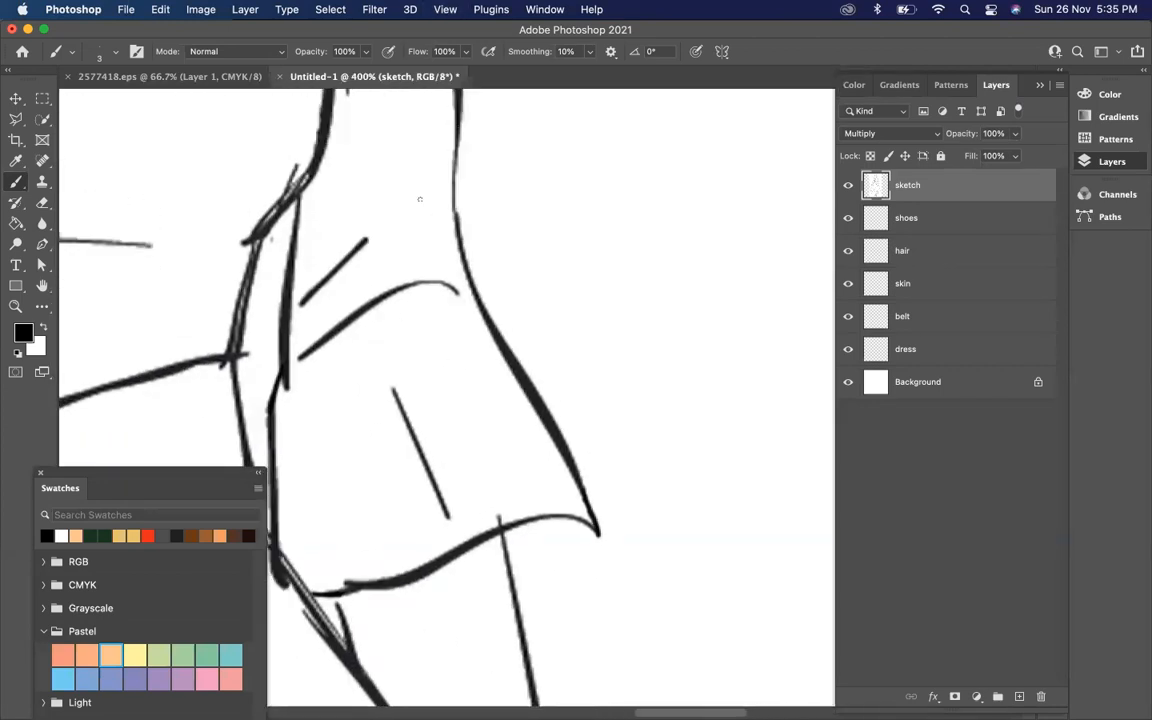
Close the gap in the face outline at the chin.
scroll(419, 199, "up", 10)
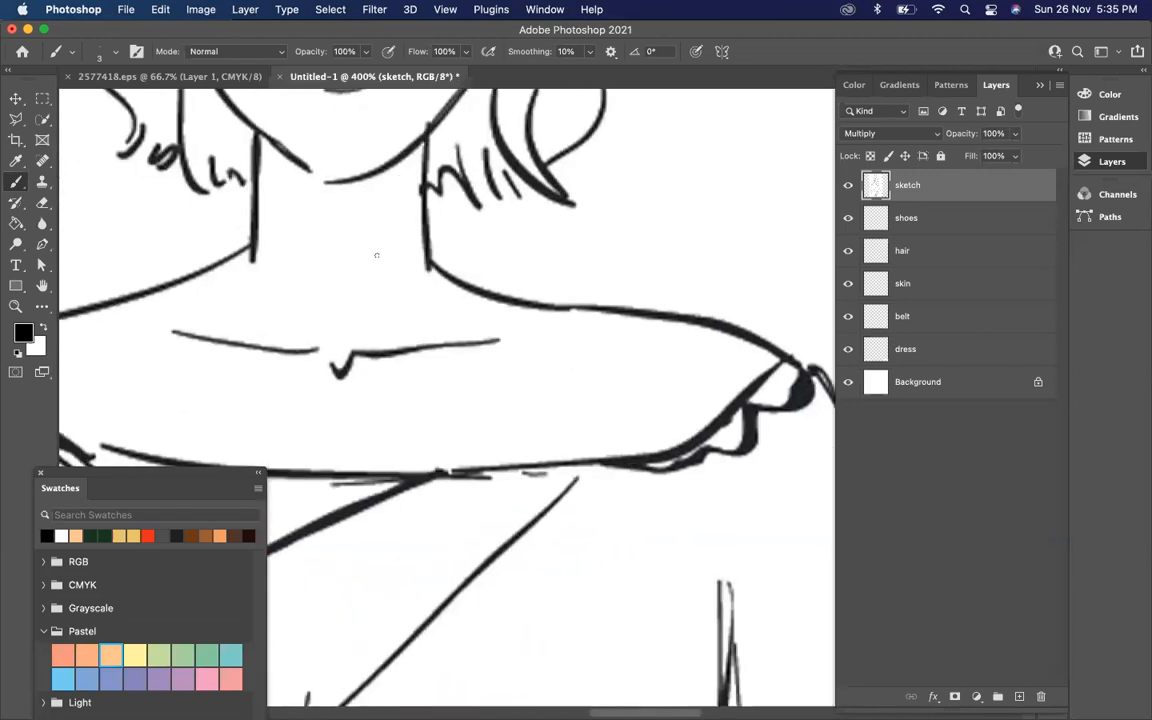
scroll(376, 255, "left", 5)
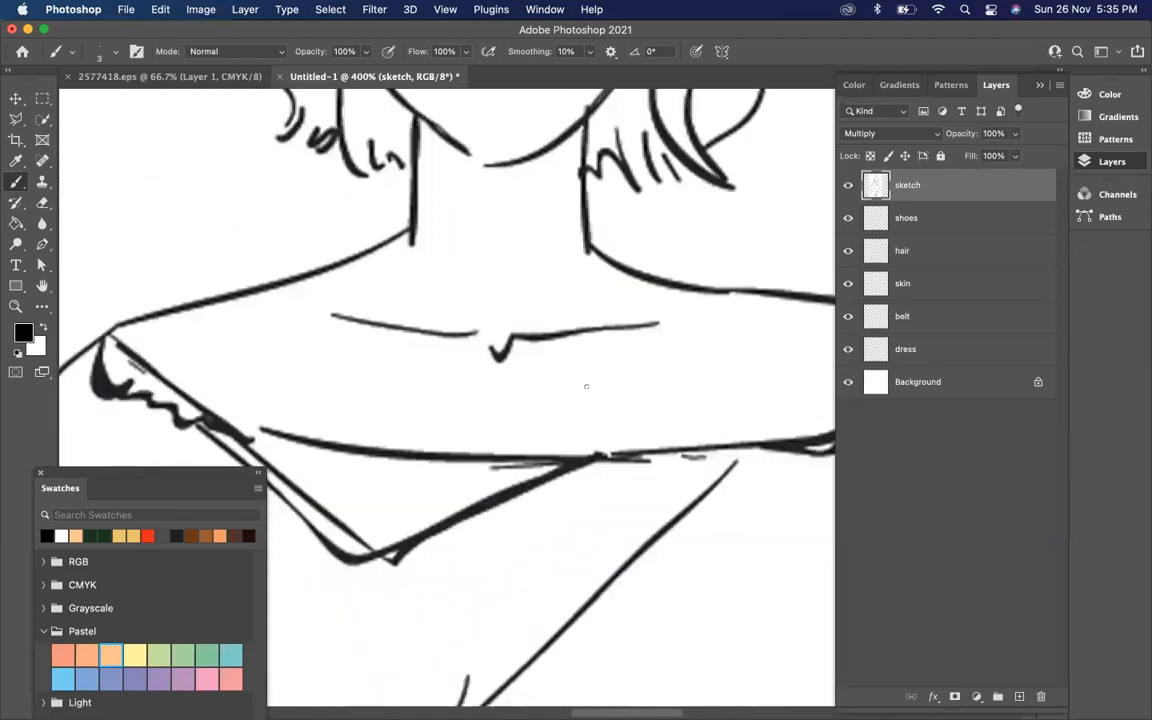
scroll(586, 386, "down", 8)
scroll(586, 386, "right", 2)
scroll(522, 399, "up", 11)
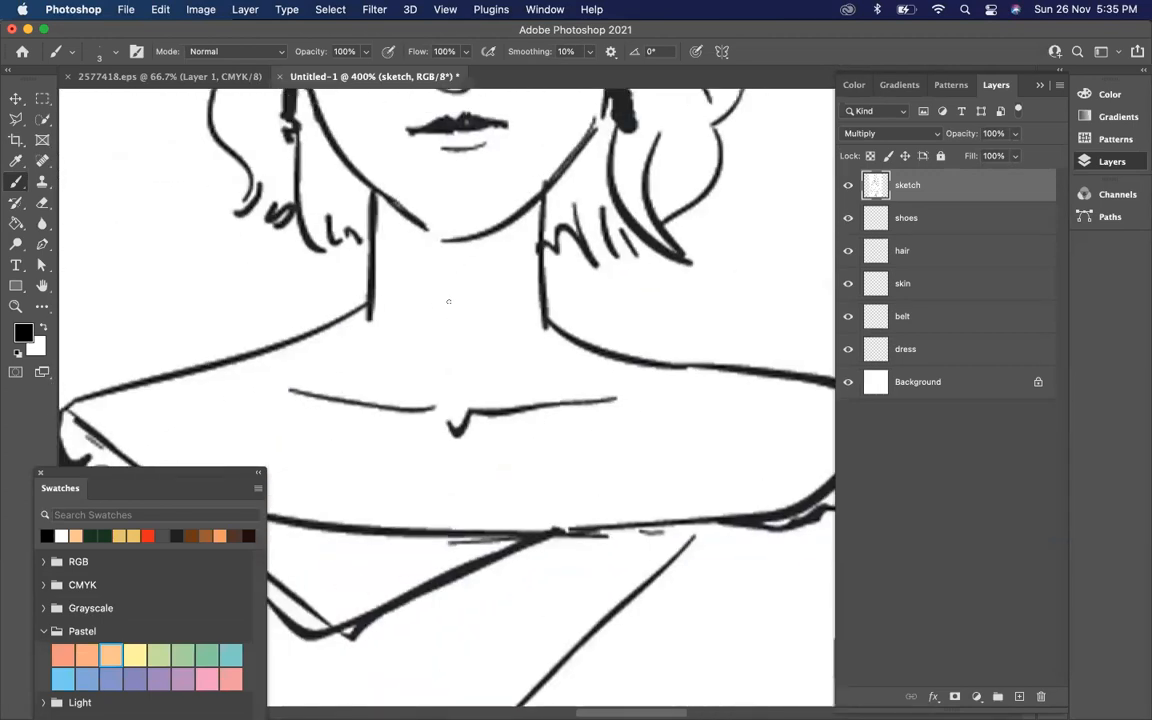
scroll(448, 302, "up", 4)
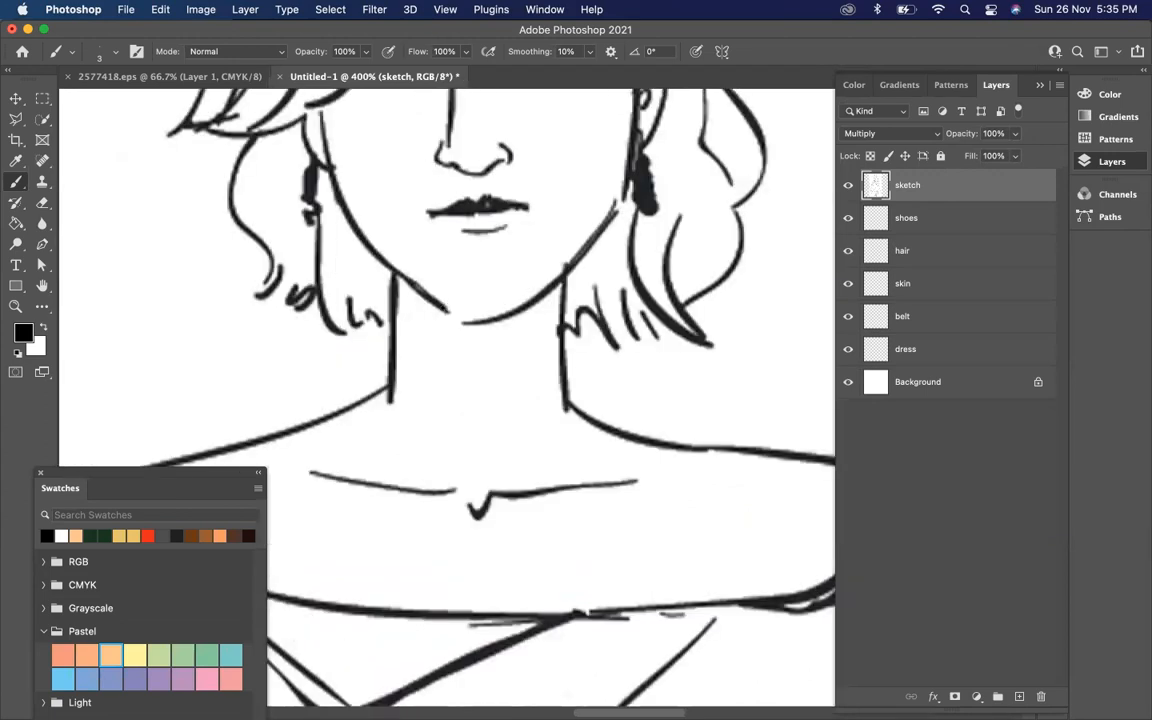
scroll(466, 399, "down", 10)
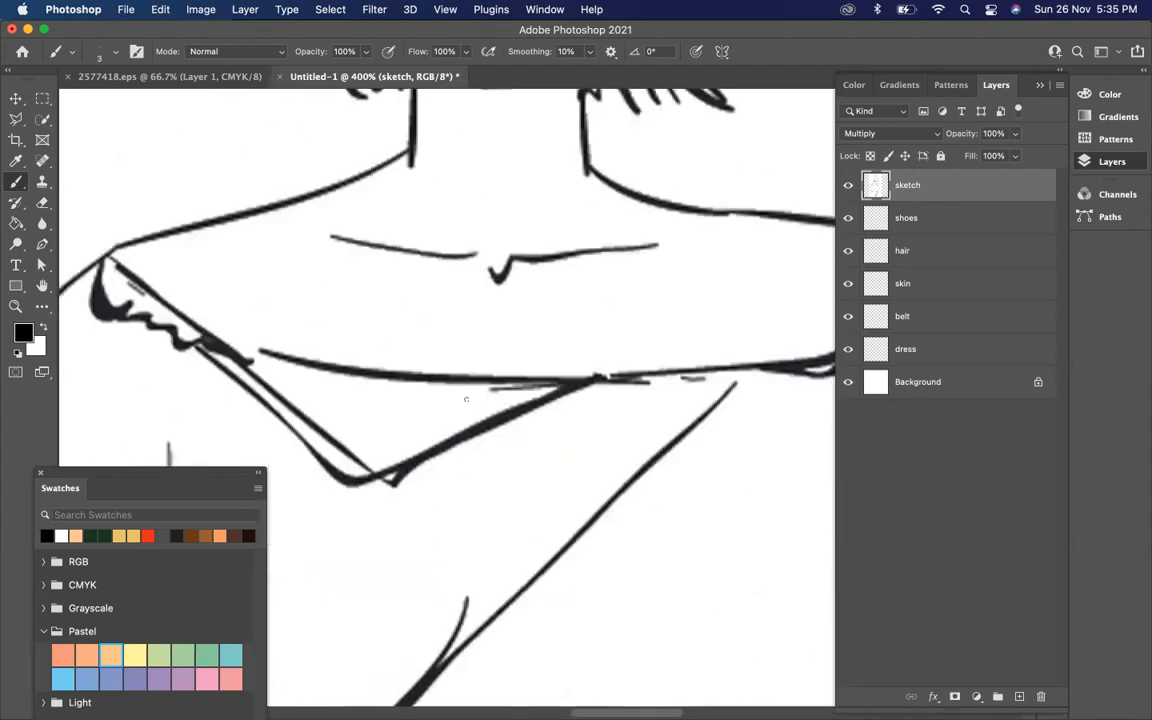
scroll(325, 454, "up", 15)
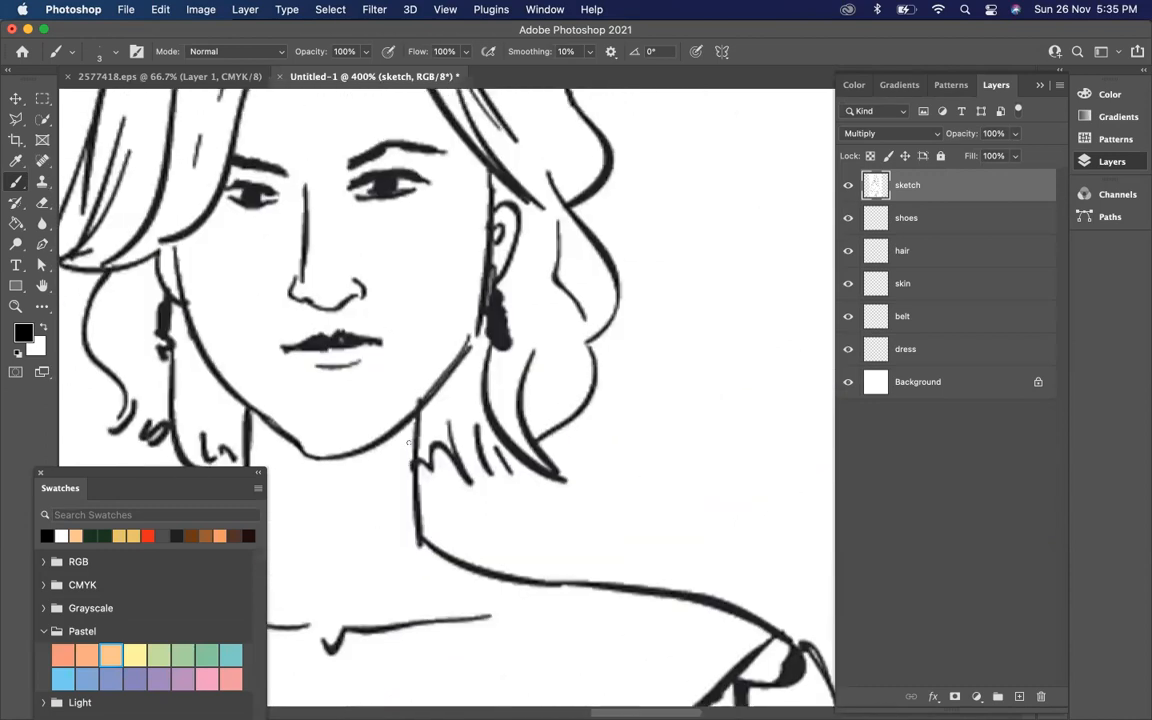
Join the open hair tips on both sides of the neck so the hair outline is closed.
scroll(409, 441, "left", 6)
scroll(409, 441, "down", 4)
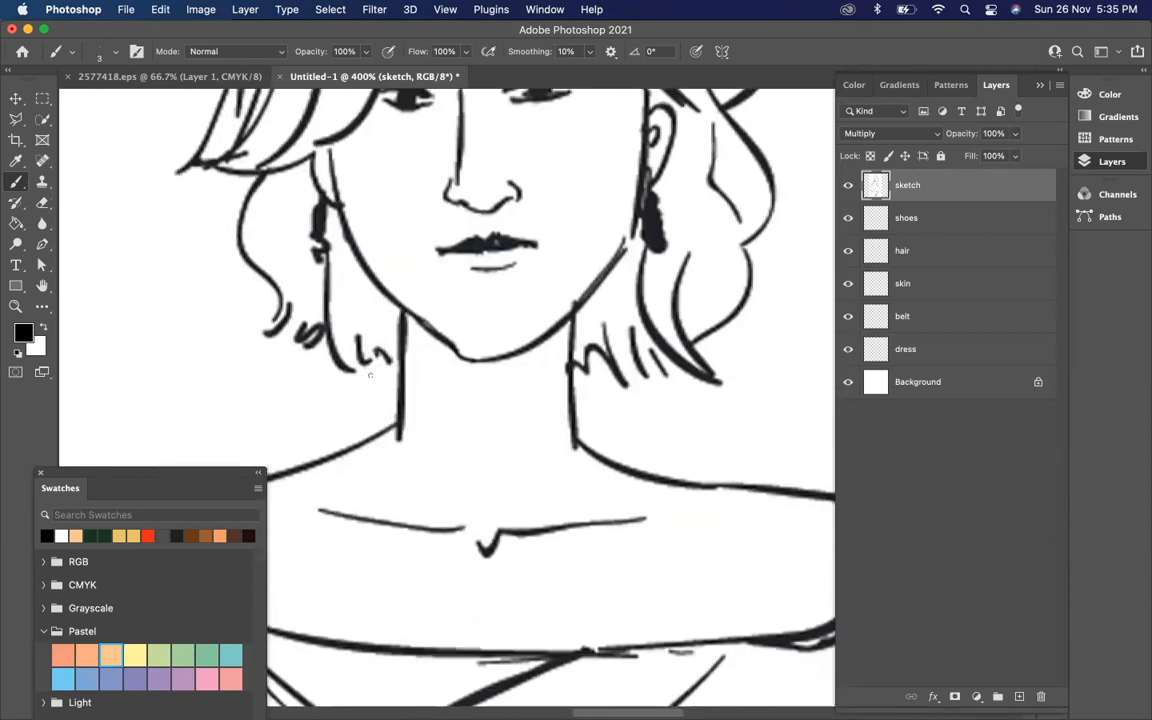
scroll(370, 374, "right", 3)
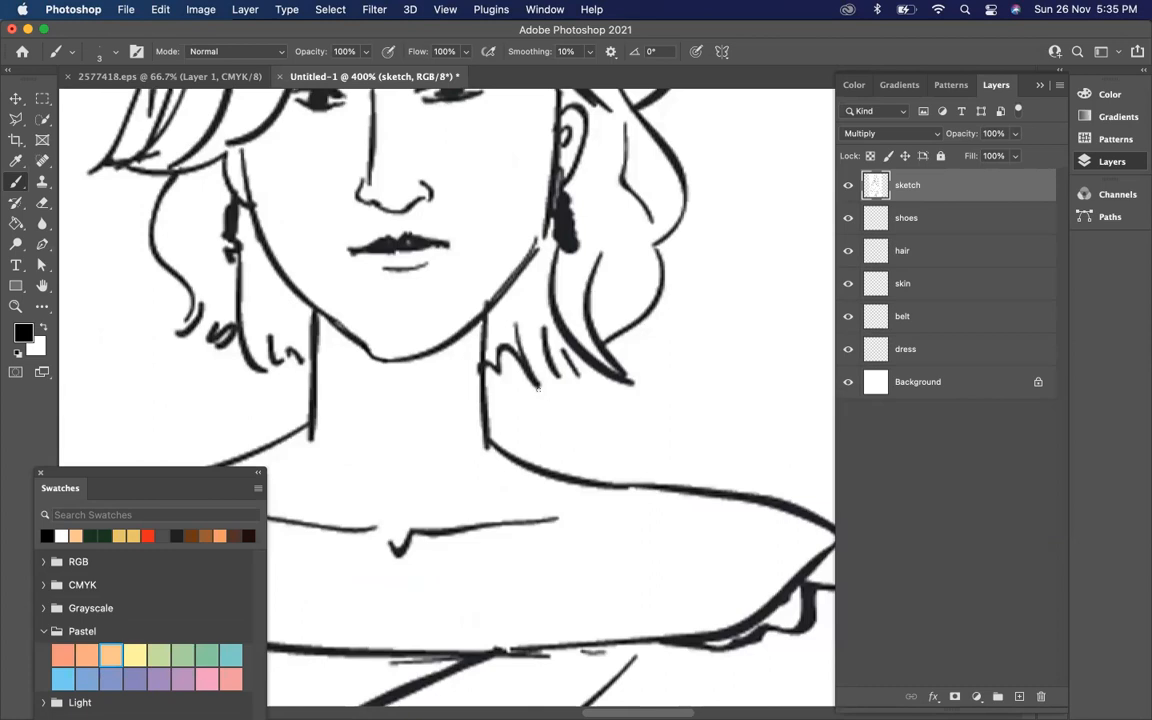
left_click_drag(548, 381, 557, 371)
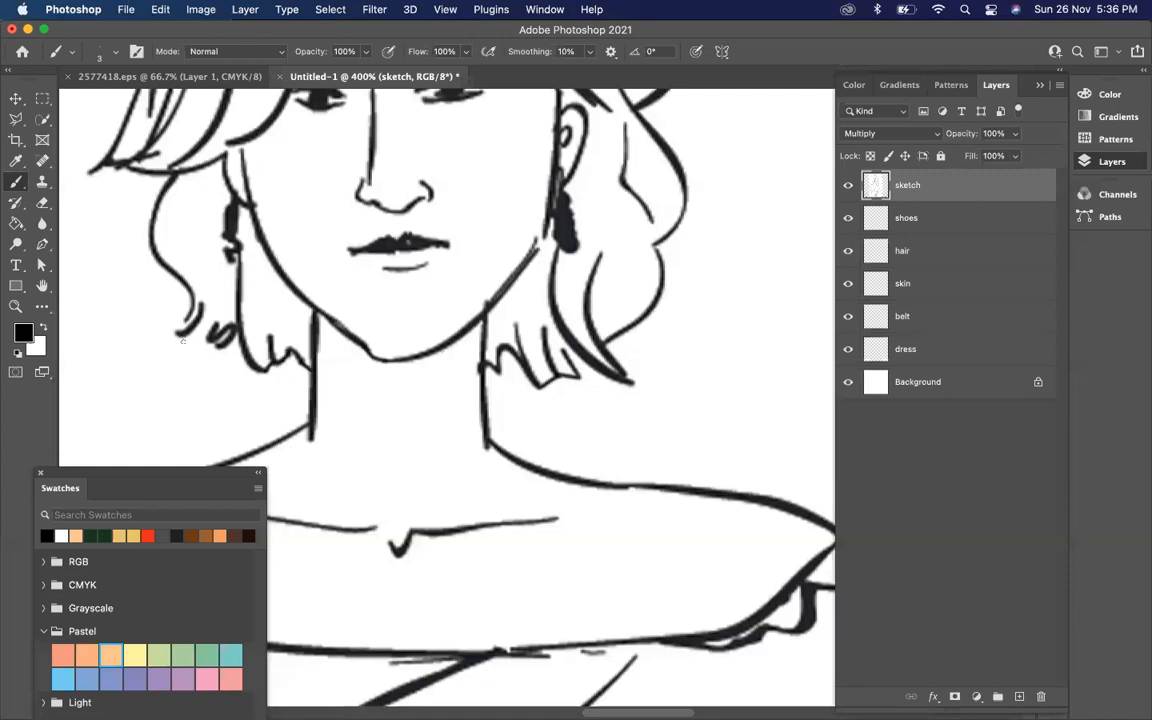
left_click_drag(188, 337, 176, 333)
scroll(373, 365, "up", 5)
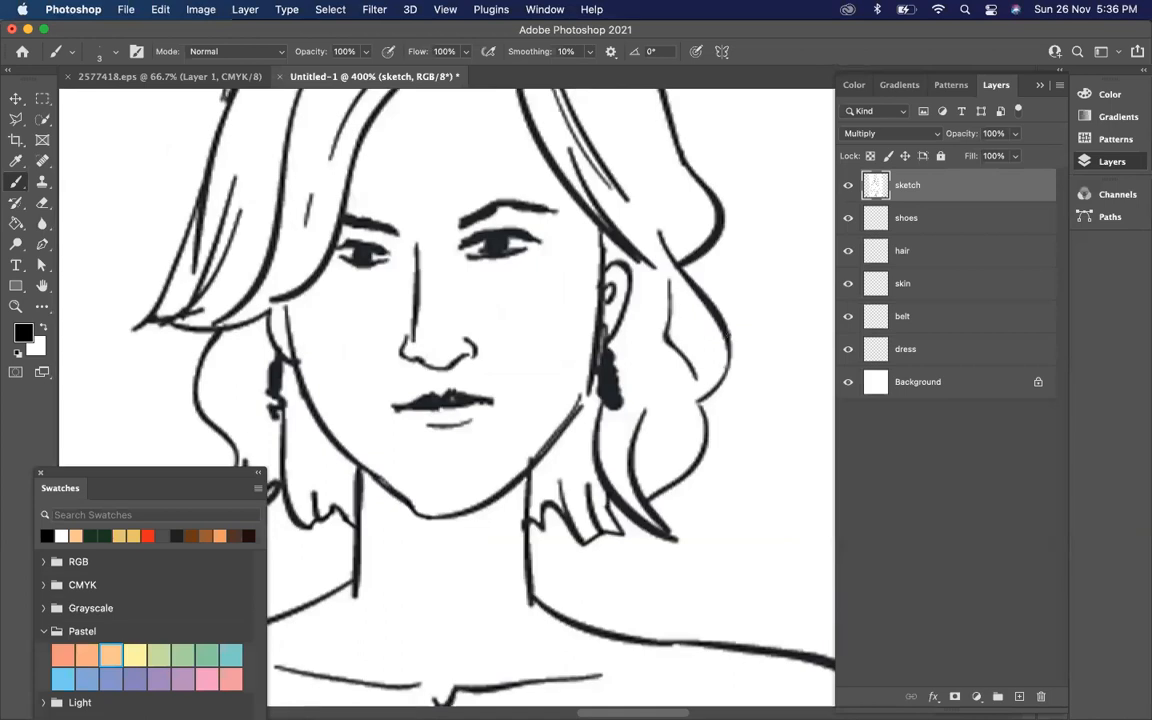
Close the gap in the jaw line just below the large earring beside the visible ear.
scroll(312, 339, "down", 4)
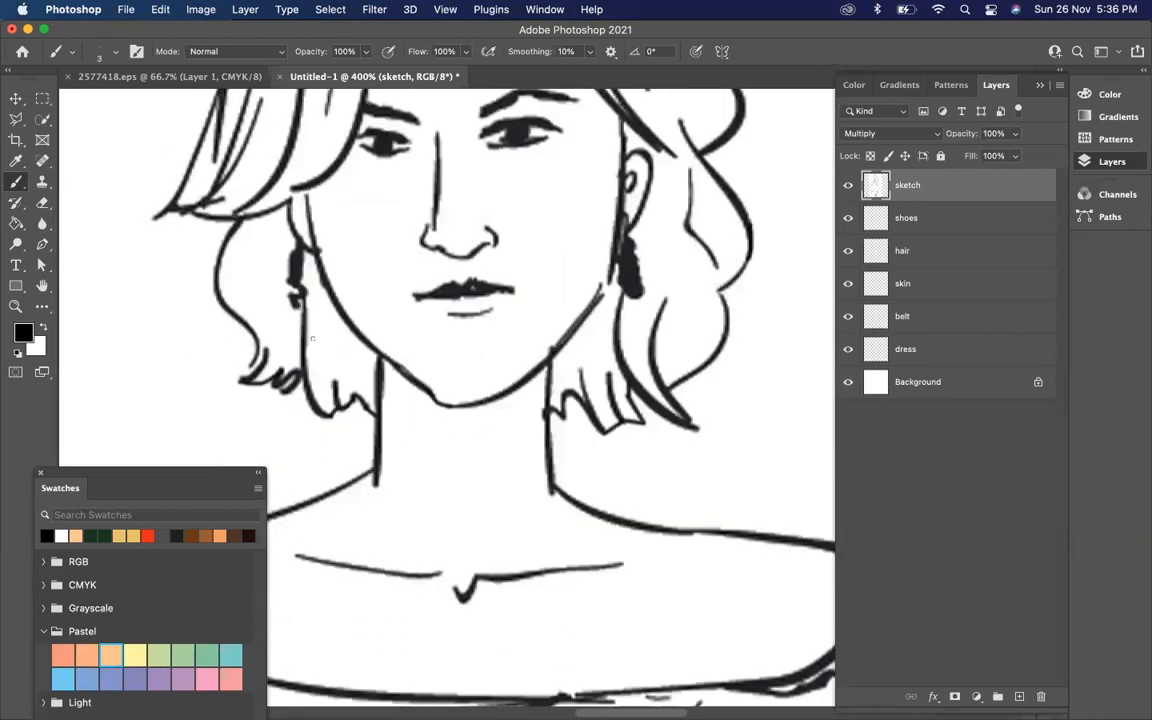
scroll(312, 339, "up", 1)
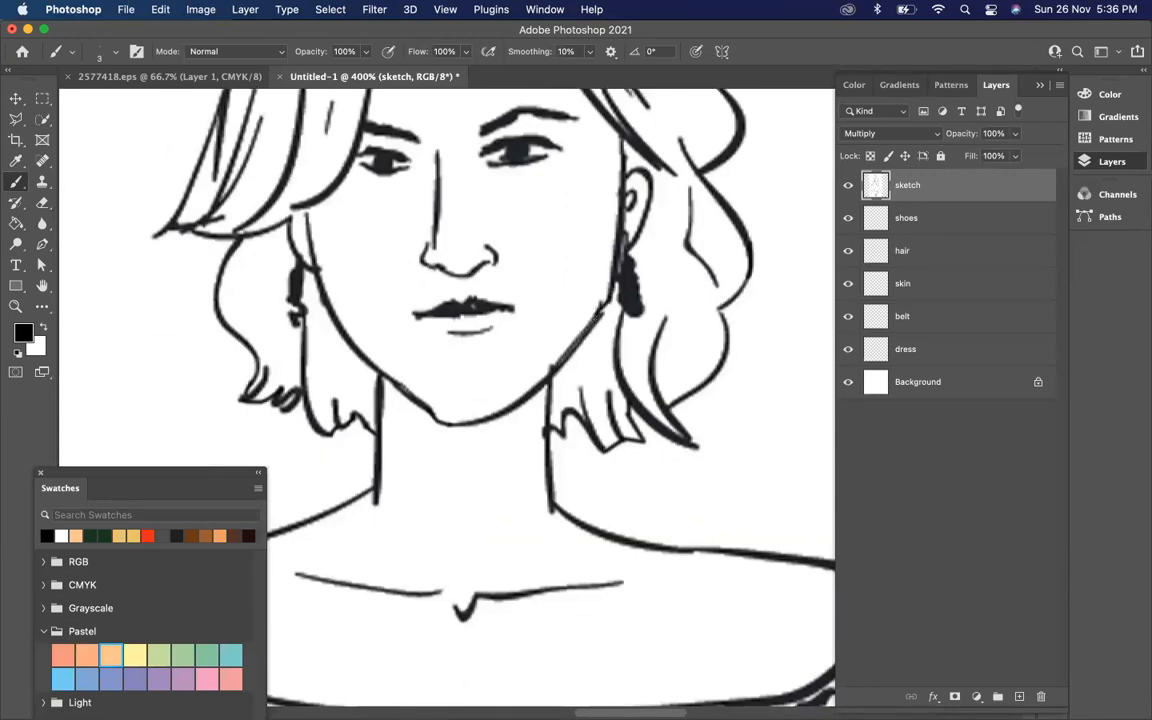
scroll(650, 342, "up", 5)
scroll(650, 342, "right", 3)
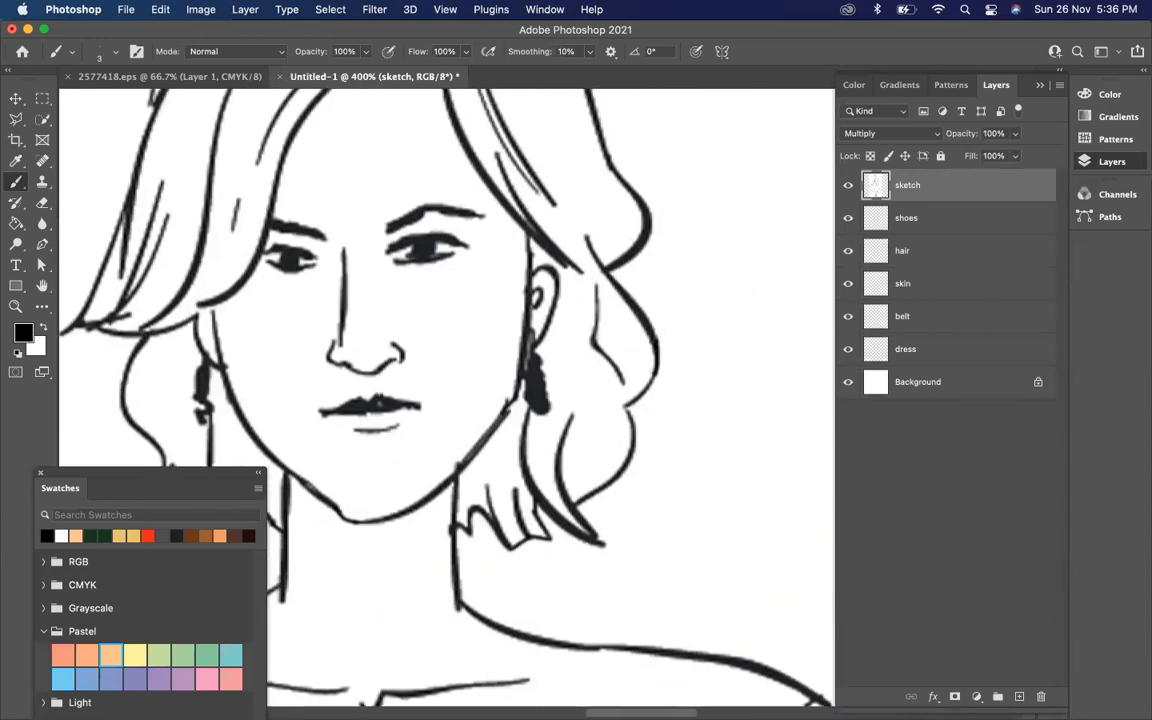
scroll(650, 342, "up", 4)
scroll(650, 342, "left", 2)
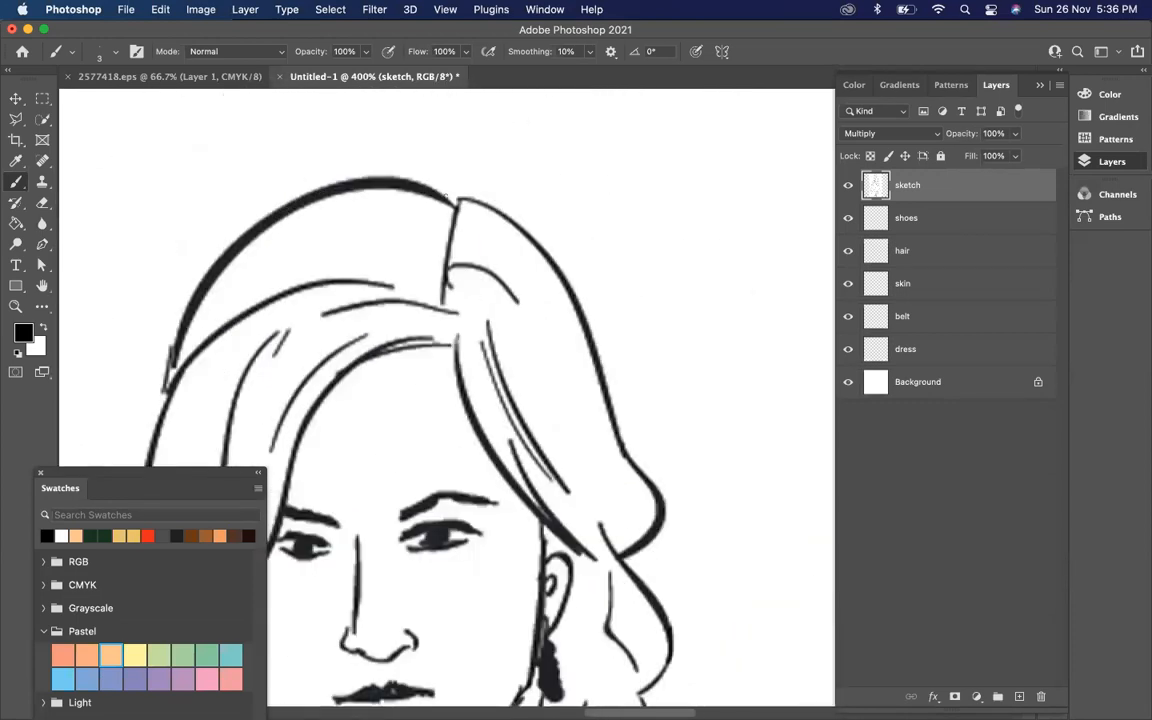
Join the upper end of the face outline to the swept fringe above the partly hidden earring.
scroll(461, 250, "down", 5)
scroll(461, 250, "left", 4)
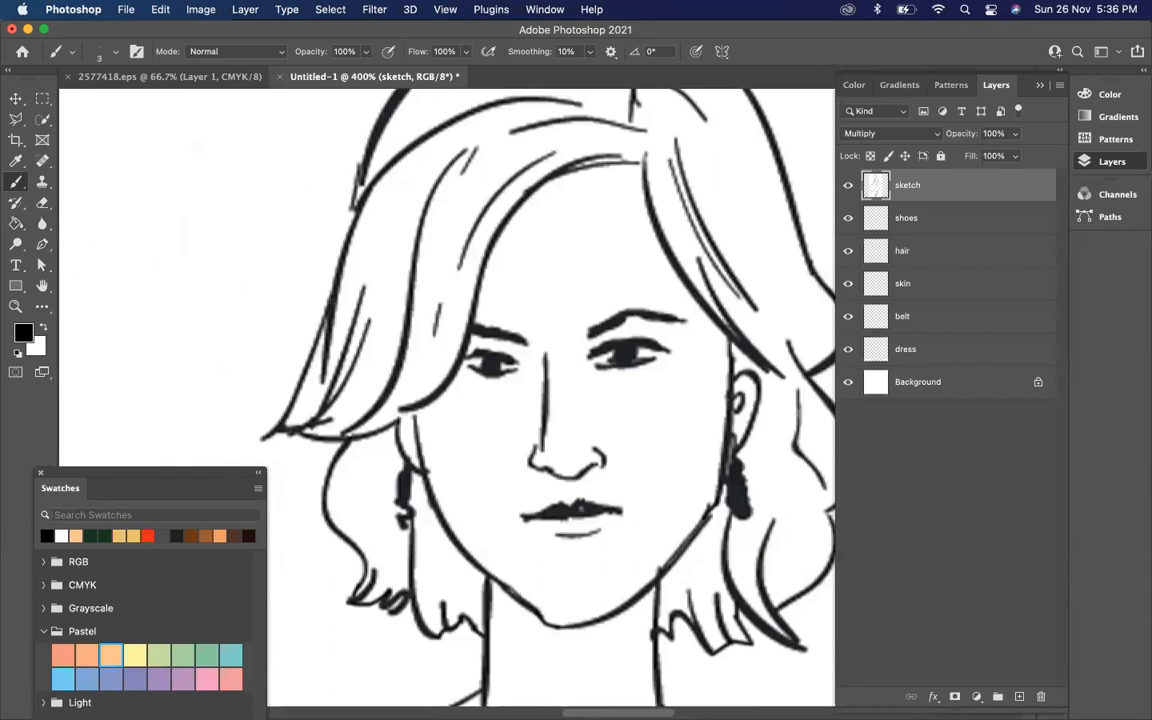
scroll(270, 317, "down", 4)
scroll(270, 317, "right", 1)
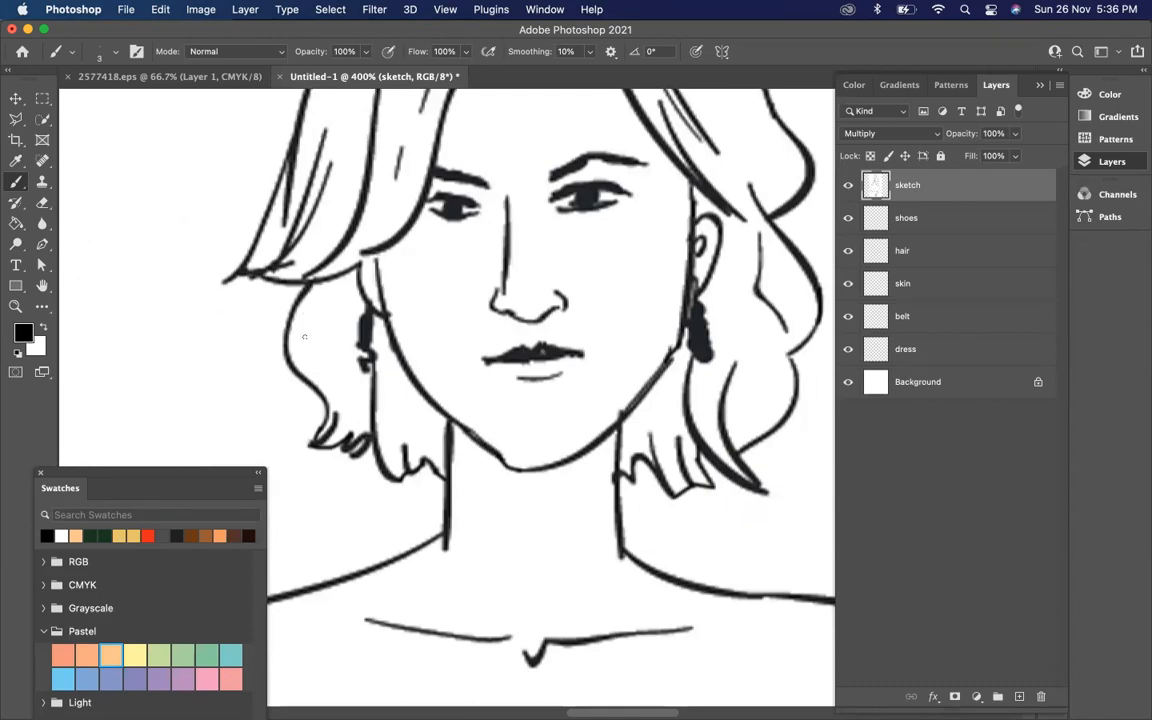
left_click_drag(377, 253, 380, 271)
scroll(580, 452, "up", 3)
scroll(580, 452, "down", 15)
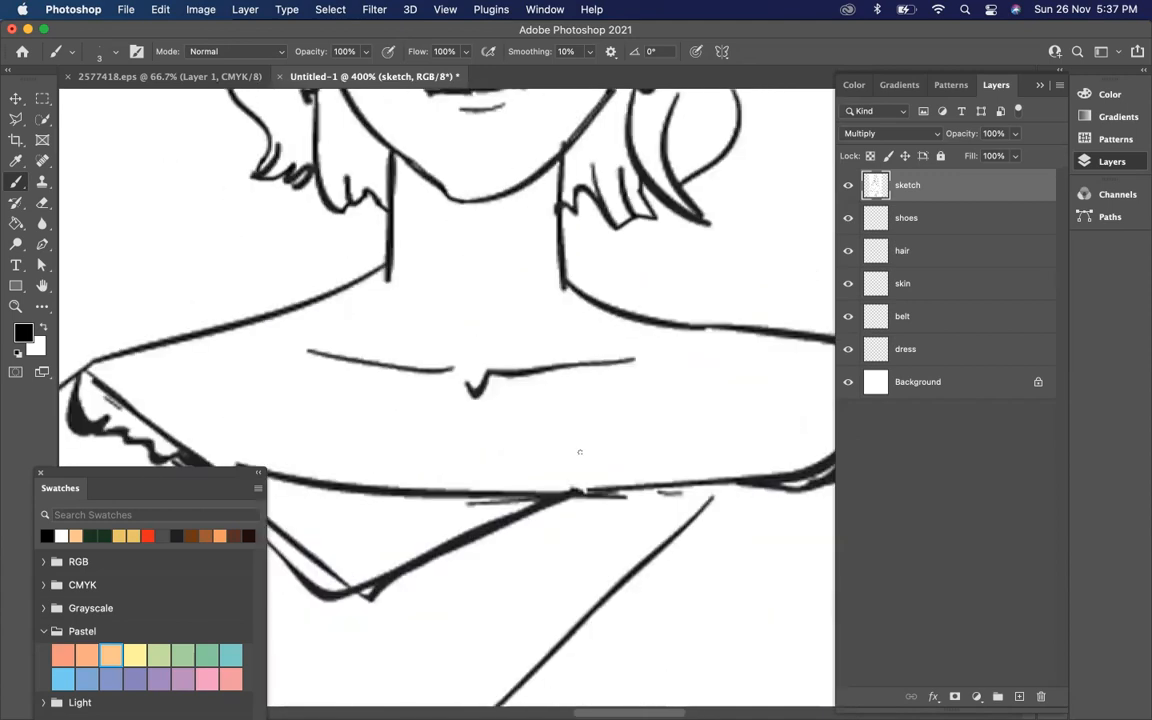
Close the other sleeve's outline gaps at the elbow and inner hem corner, and join the skirt's side line to the bow.
scroll(580, 452, "down", 10)
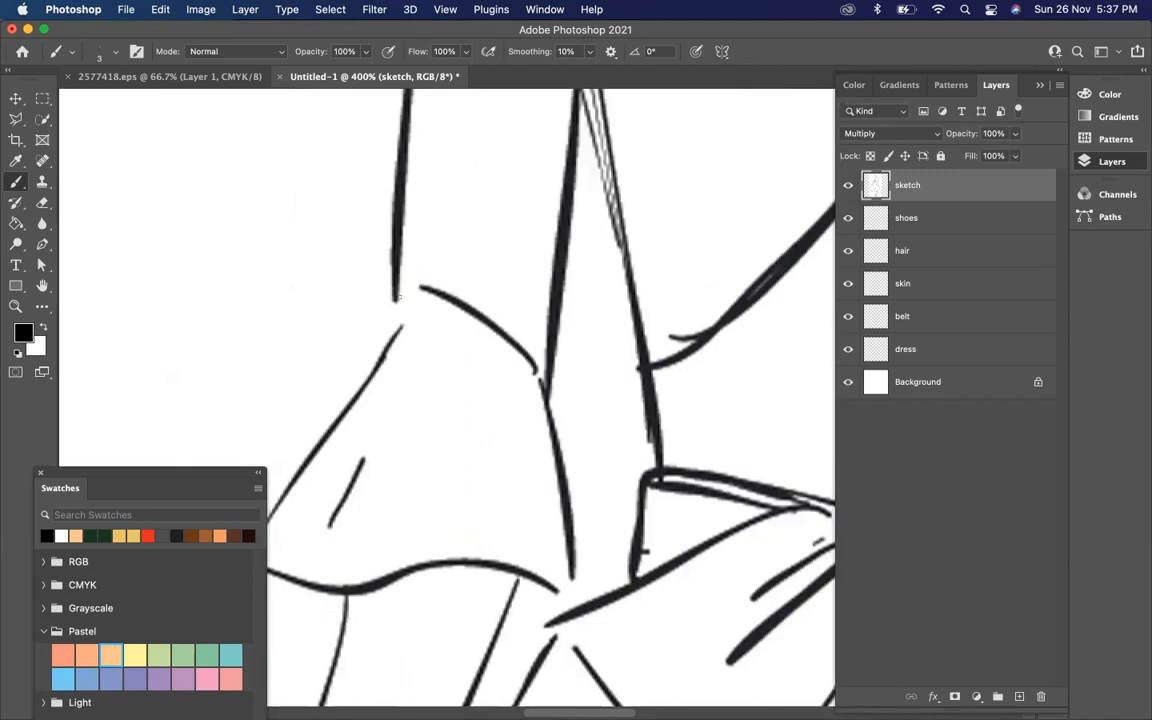
left_click_drag(397, 302, 395, 337)
scroll(552, 332, "down", 5)
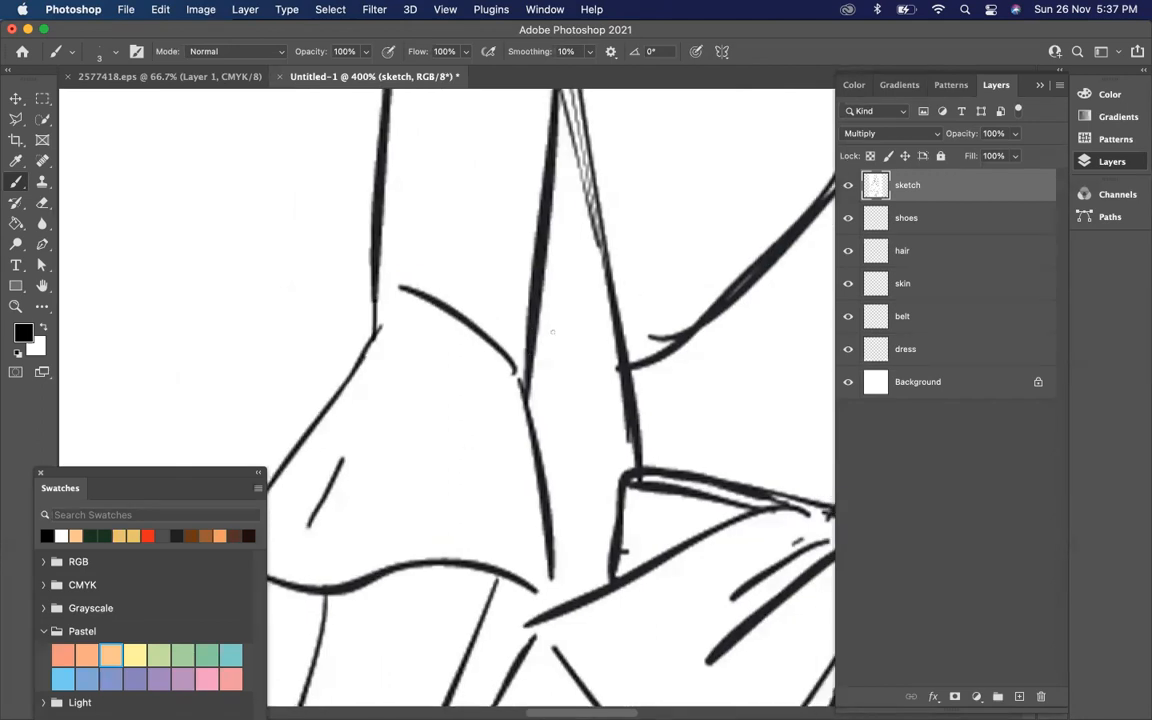
scroll(546, 302, "down", 5)
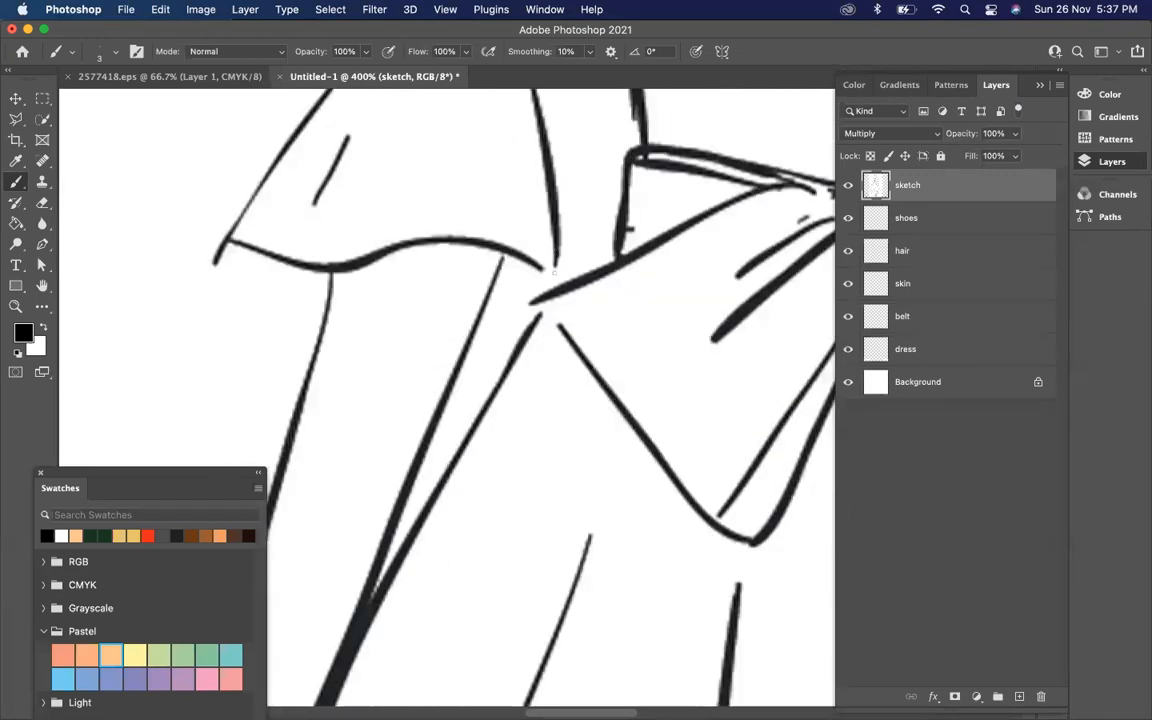
scroll(531, 262, "down", 1)
scroll(531, 262, "down", 4)
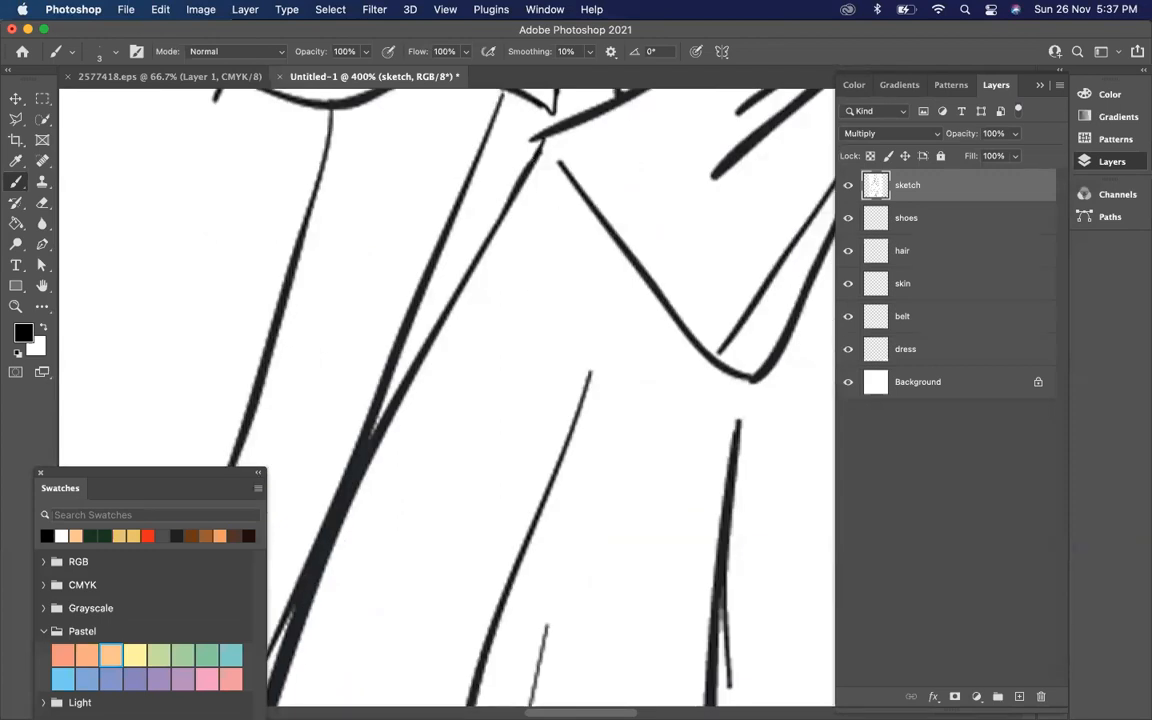
Examine the sleeve, bow, sash, hand and skirt outlines for remaining gaps.
scroll(447, 162, "up", 7)
scroll(447, 162, "up", 8)
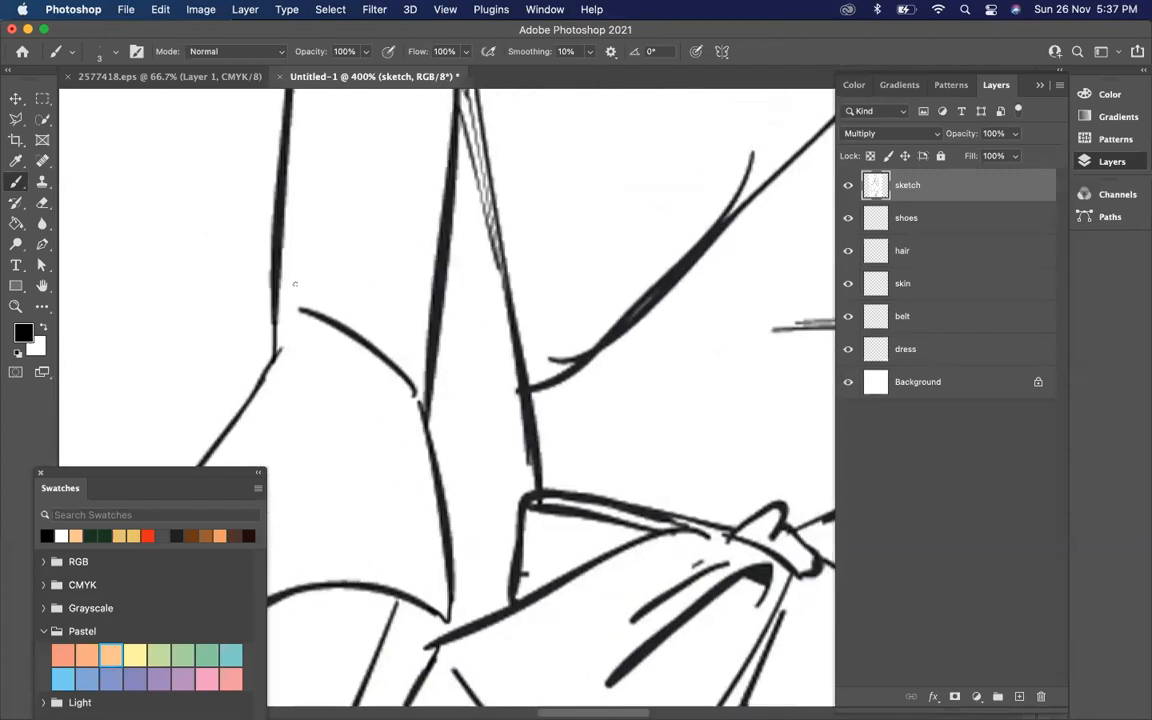
scroll(374, 360, "down", 5)
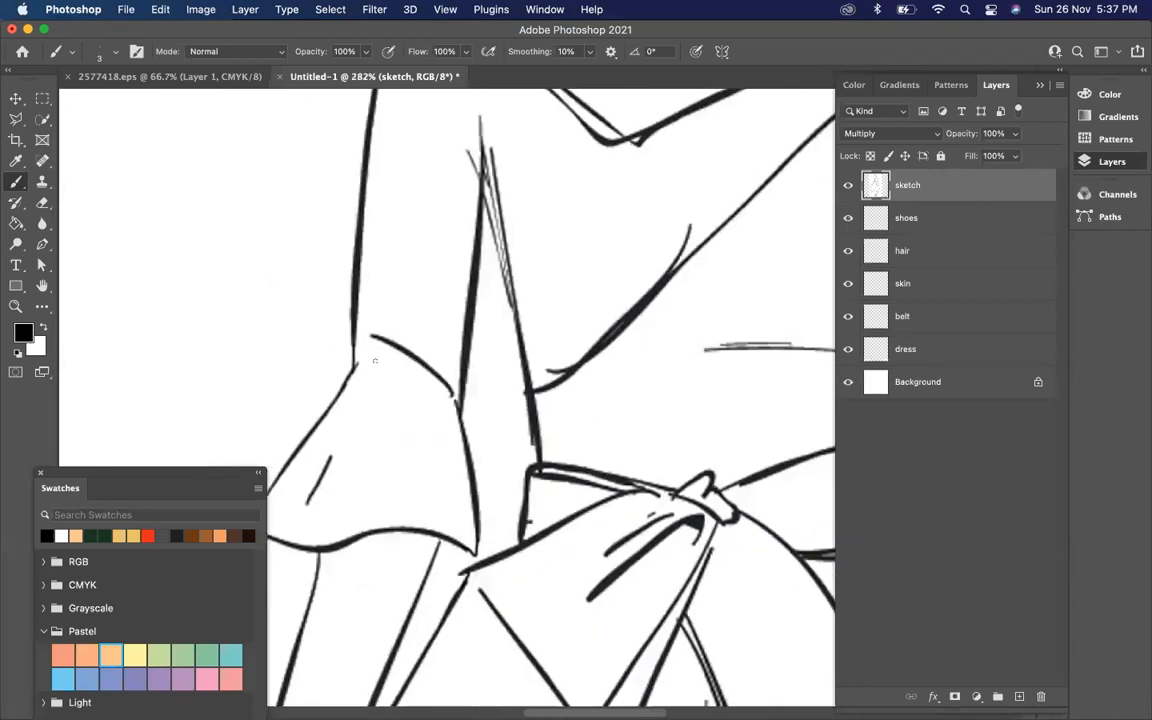
scroll(372, 361, "down", 5)
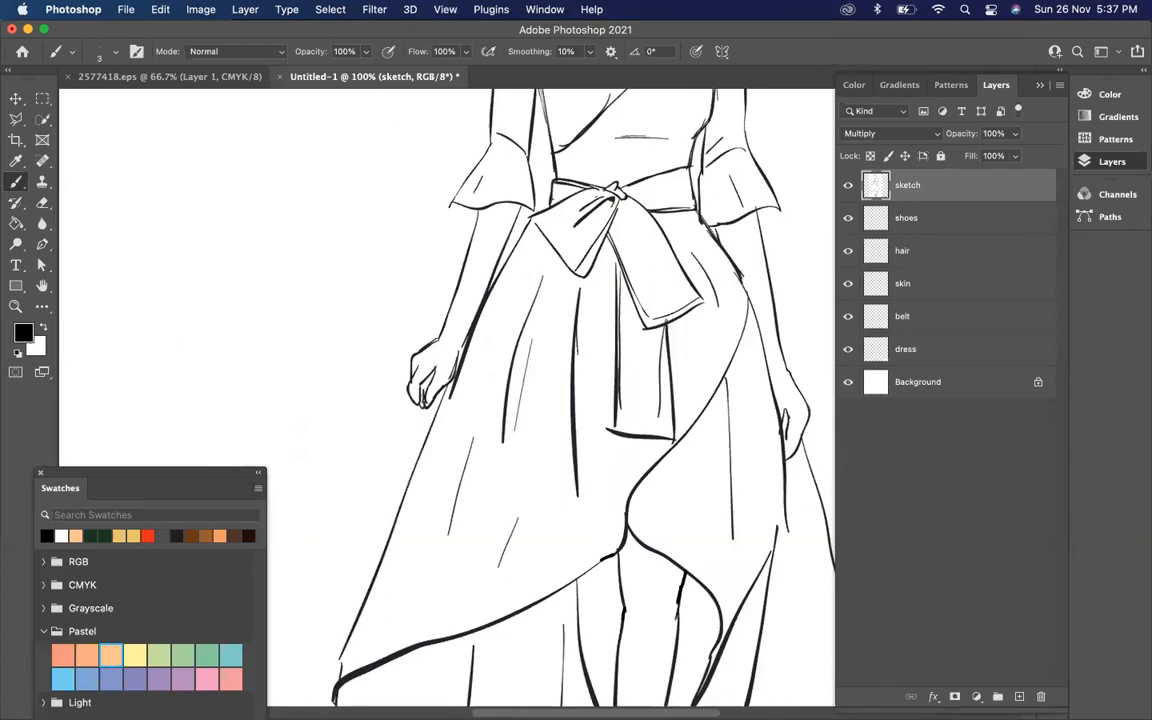
scroll(630, 344, "up", 3)
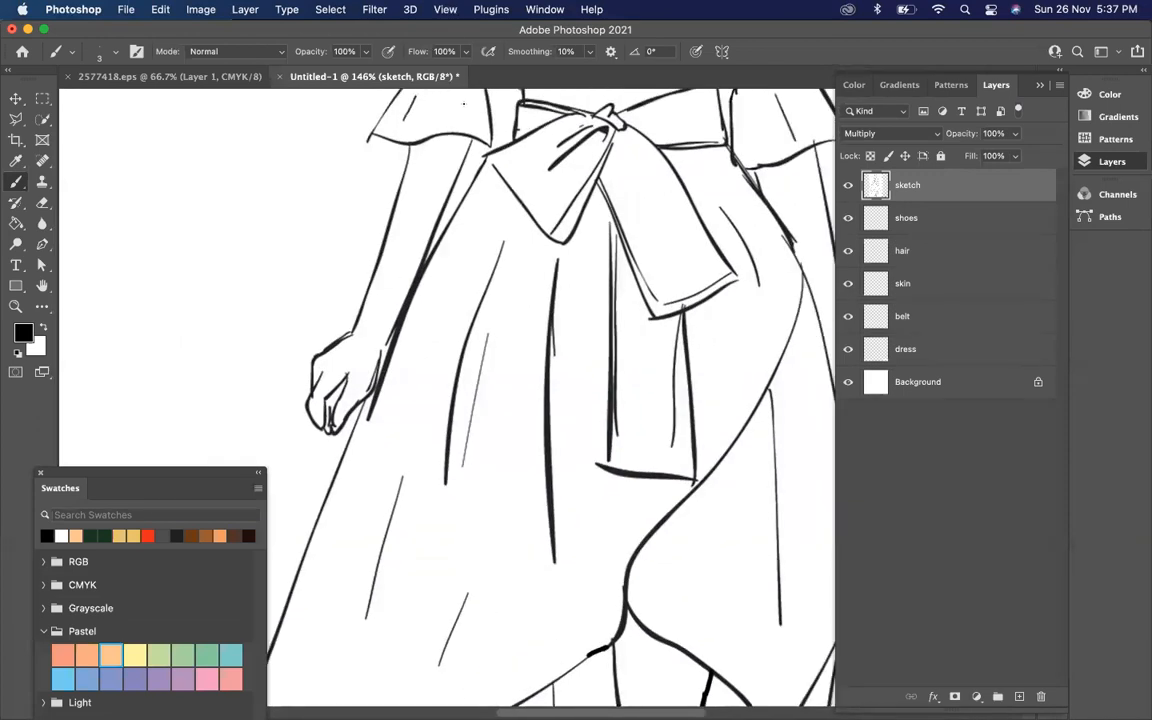
scroll(463, 103, "up", 4)
scroll(447, 218, "up", 3)
scroll(447, 218, "up", 5)
scroll(447, 218, "down", 5)
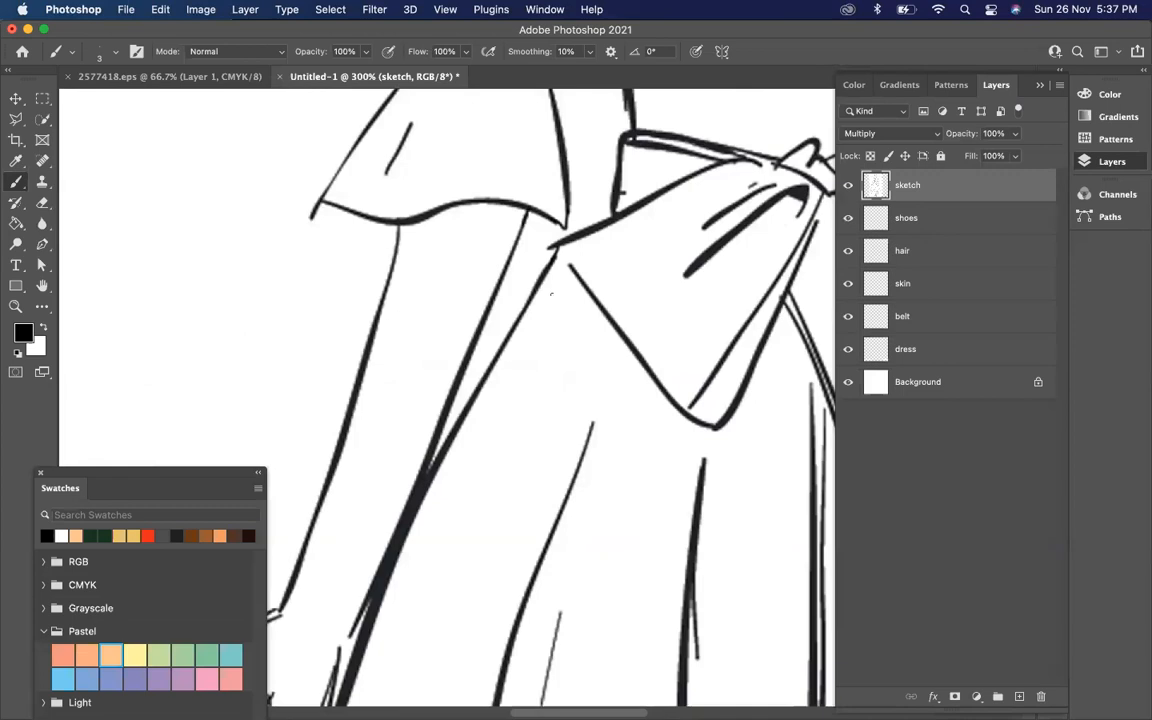
scroll(447, 397, "up", 5)
scroll(447, 397, "right", 4)
scroll(550, 293, "up", 5)
scroll(550, 293, "down", 8)
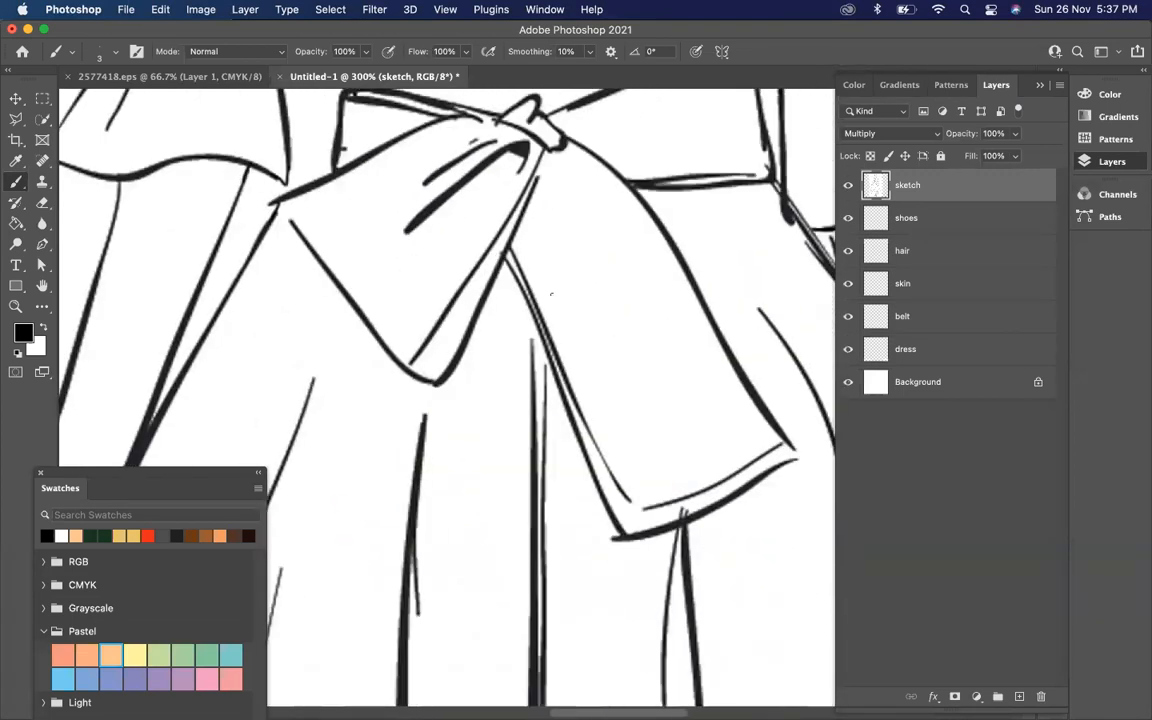
scroll(550, 293, "down", 3)
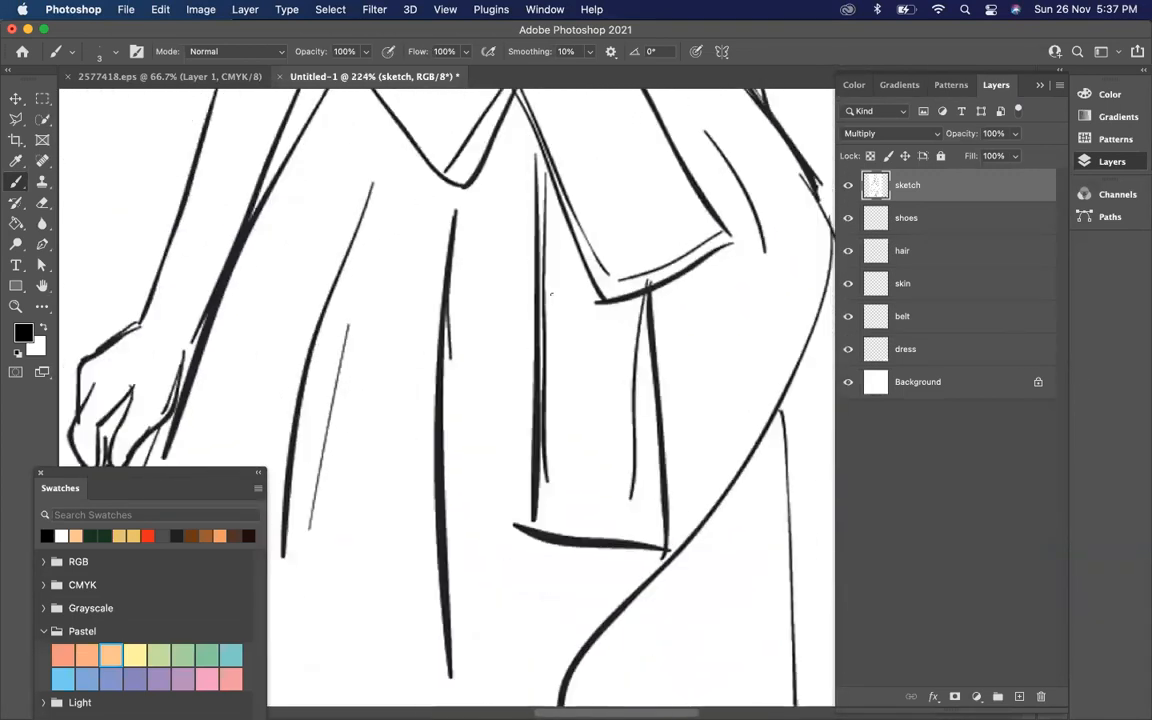
scroll(550, 293, "up", 6)
scroll(553, 294, "down", 3)
scroll(553, 294, "down", 8)
scroll(553, 294, "up", 6)
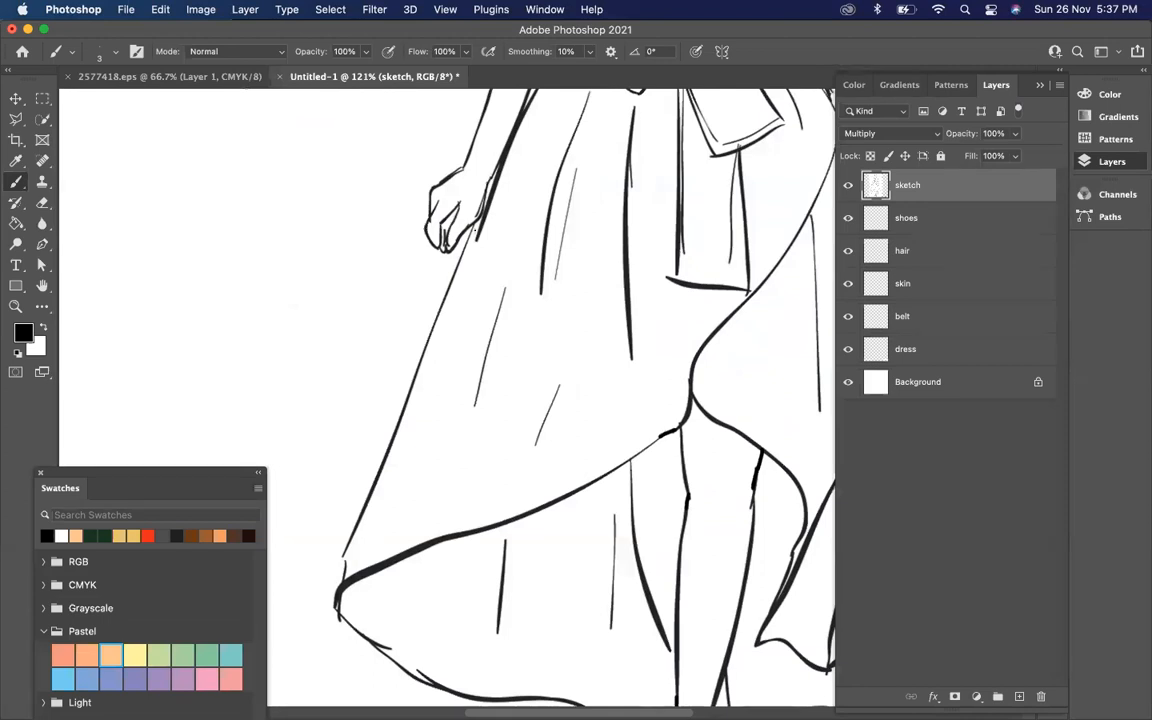
Examine the skirt hem, legs, shoes, waist and hanging sash outlines for openings that would let colour fills leak.
scroll(463, 269, "down", 4)
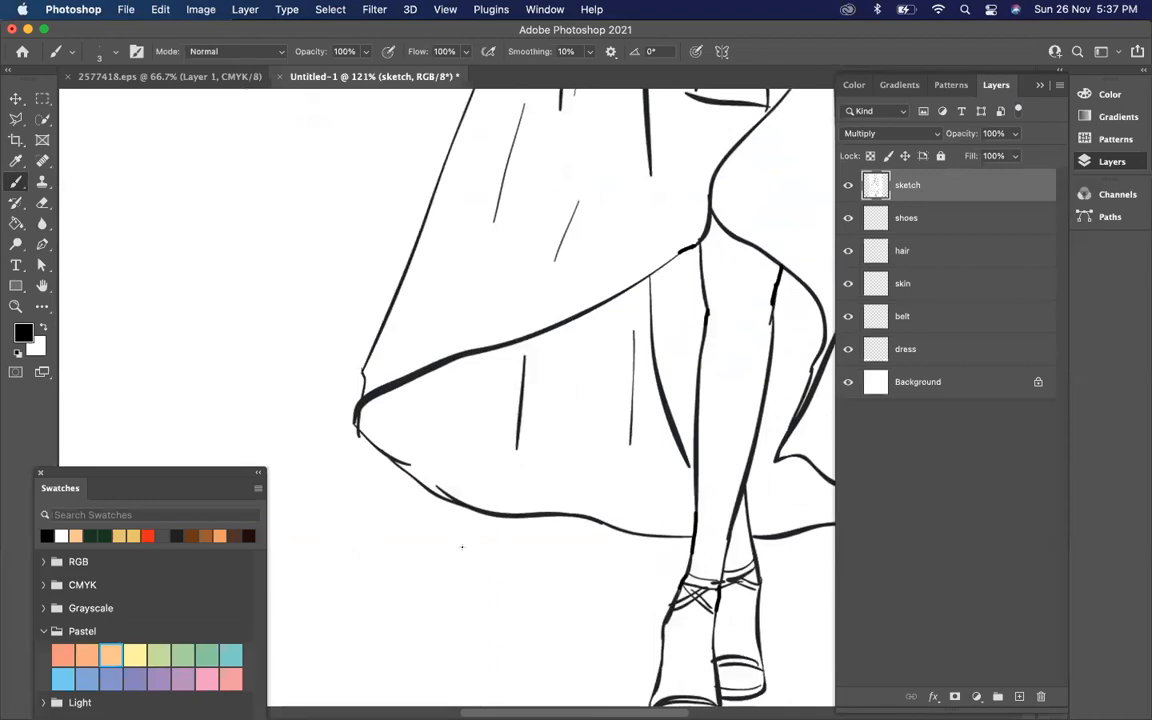
scroll(457, 542, "right", 6)
scroll(461, 545, "down", 2)
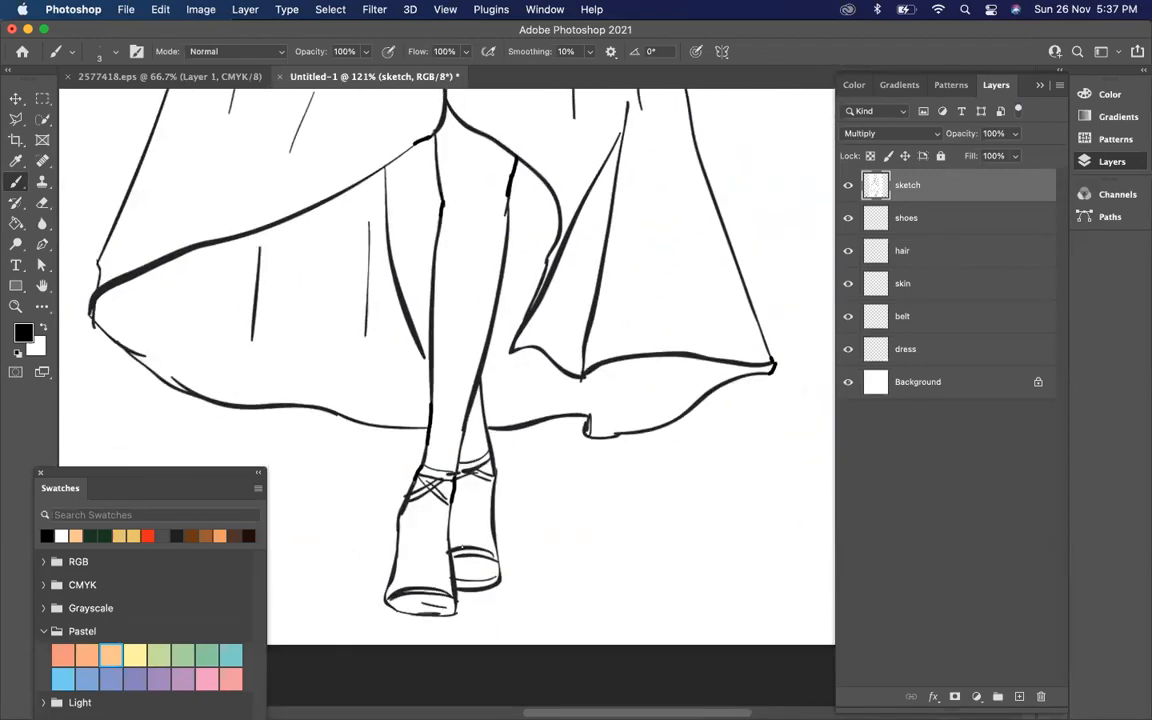
scroll(461, 545, "up", 10)
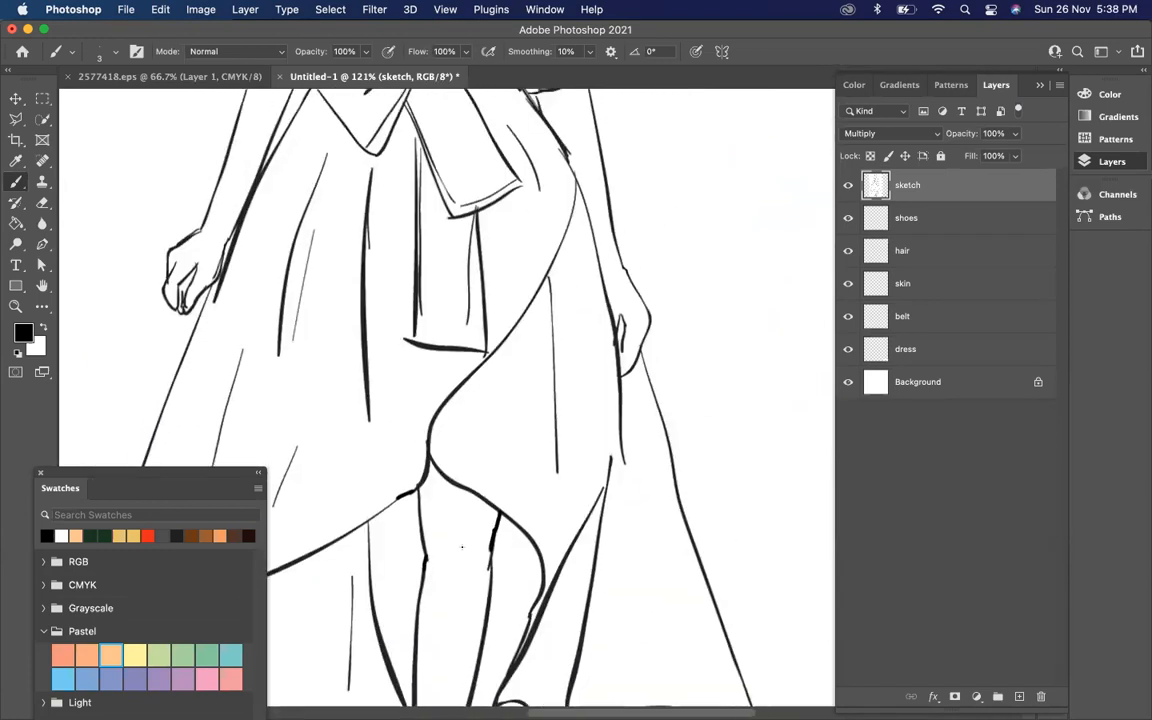
scroll(462, 546, "up", 5)
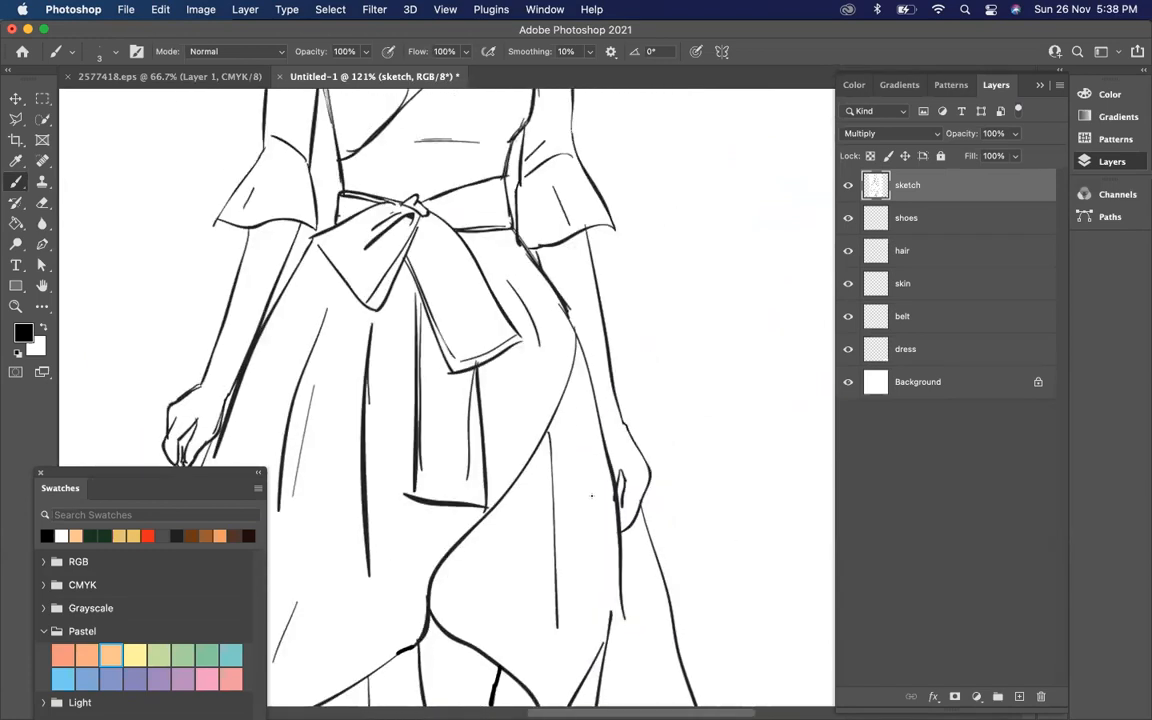
scroll(591, 495, "up", 3)
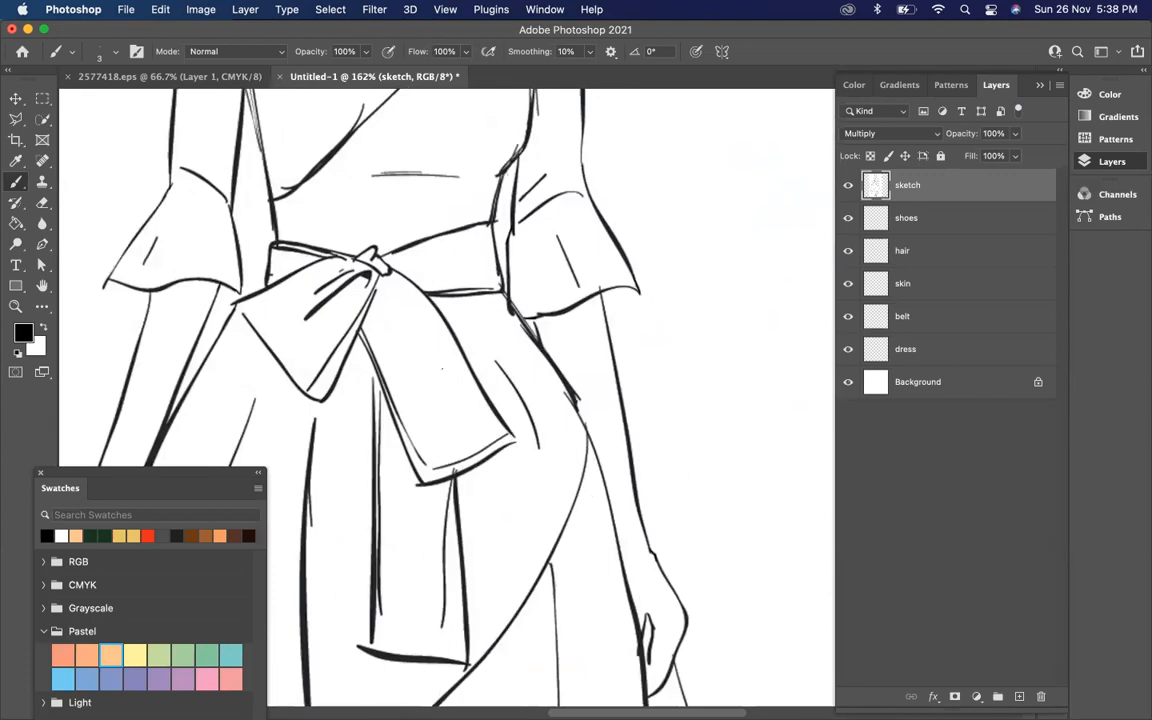
scroll(547, 458, "up", 3)
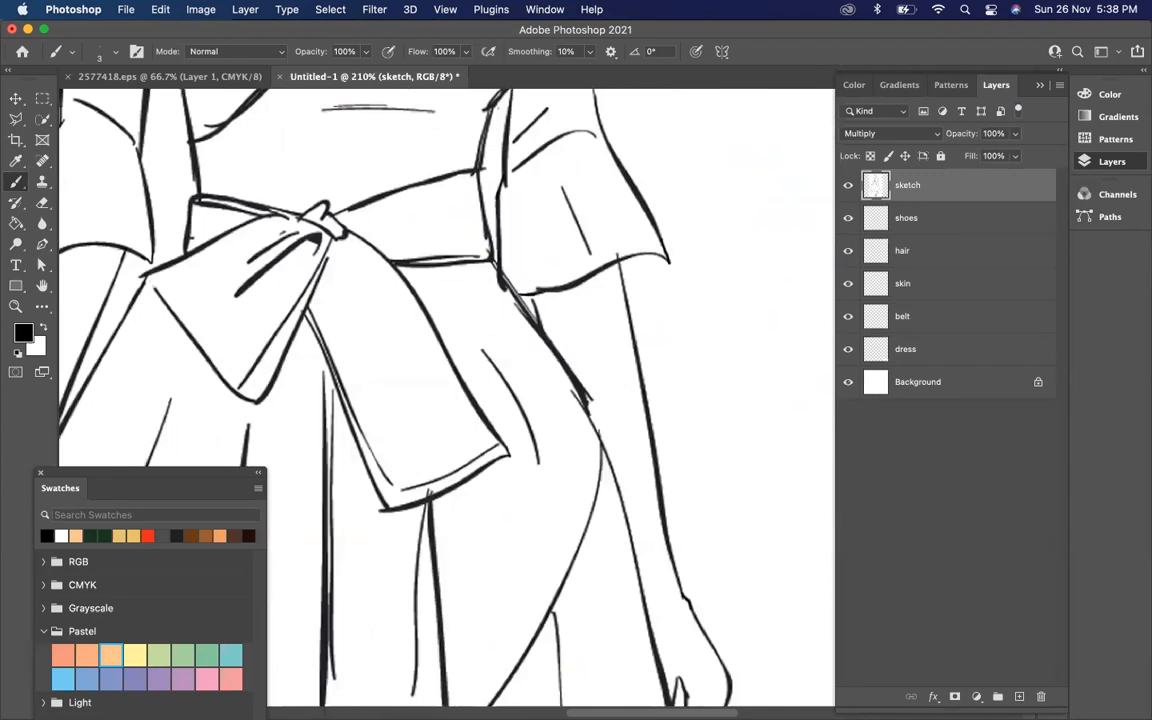
scroll(412, 406, "down", 4)
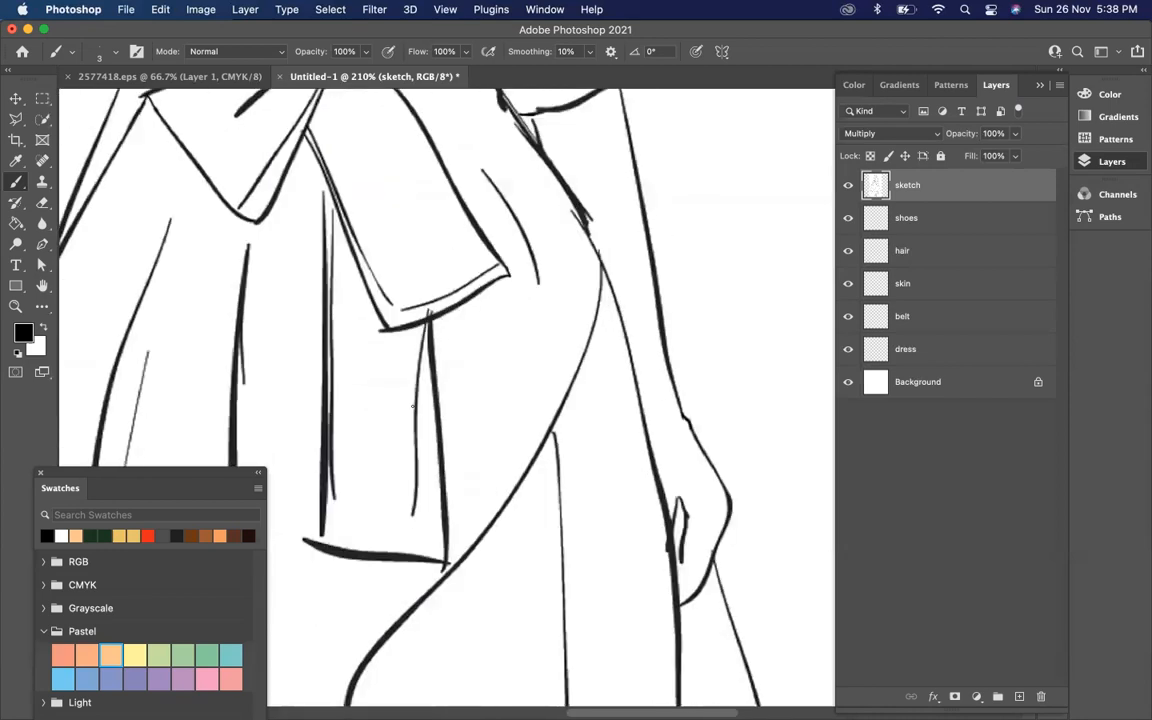
scroll(412, 406, "down", 5)
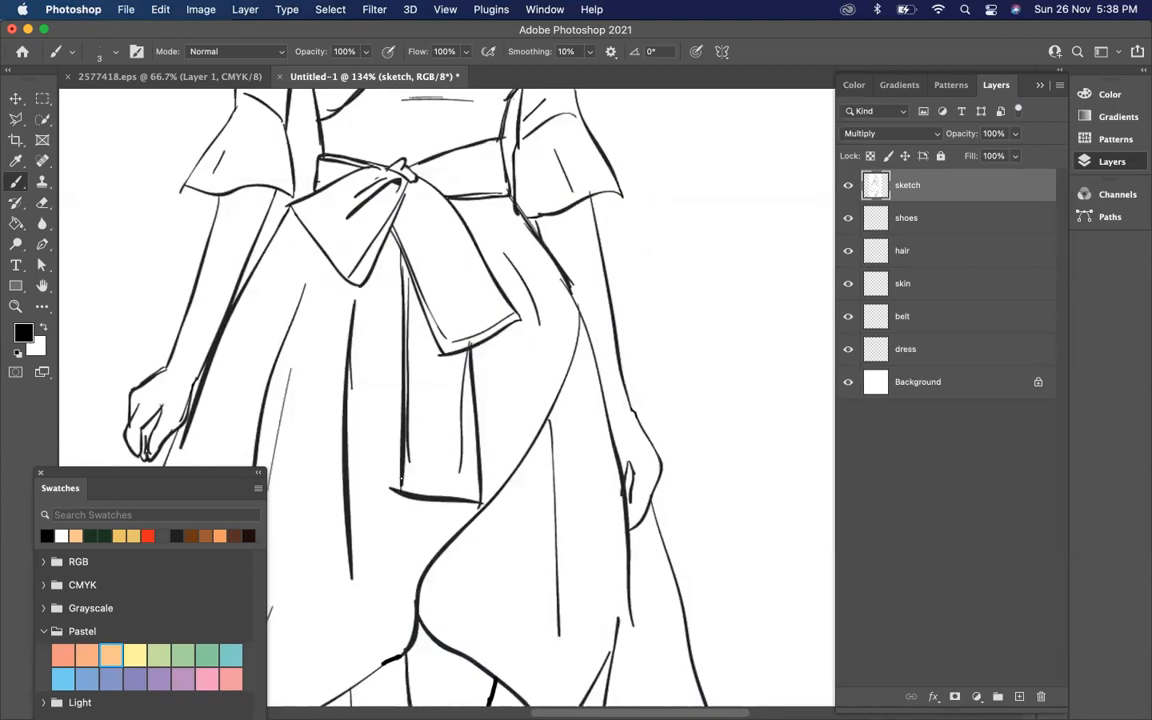
scroll(401, 479, "down", 4)
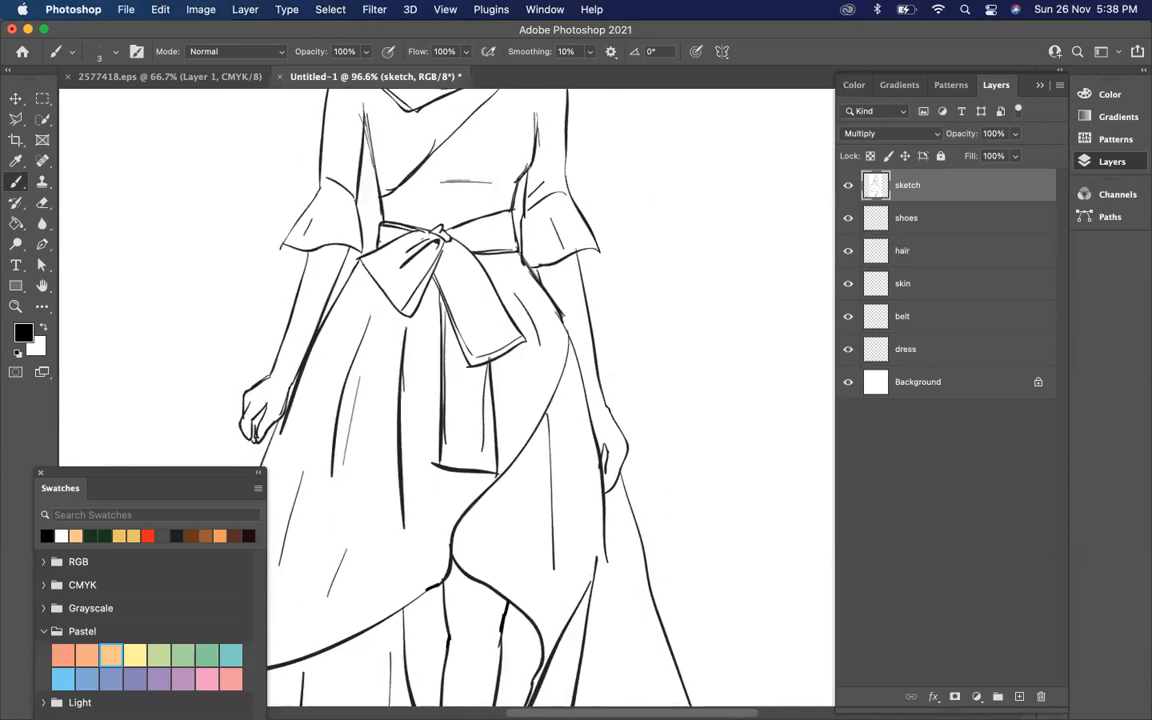
scroll(405, 469, "up", 1)
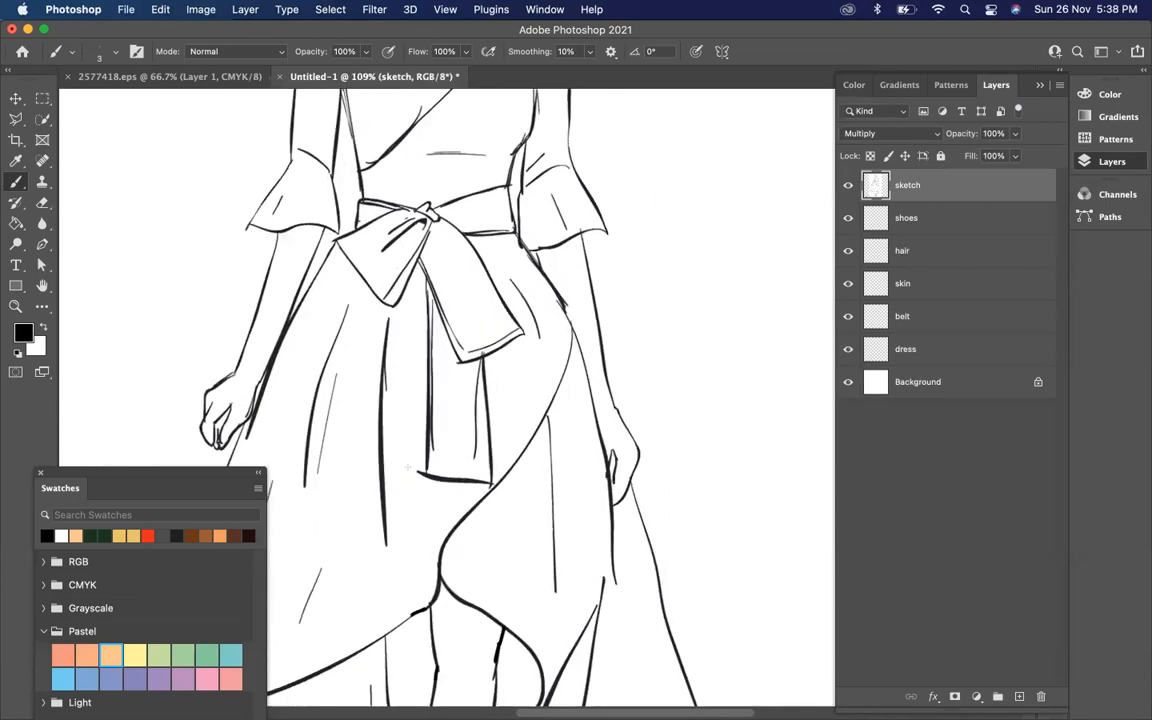
scroll(546, 382, "up", 3)
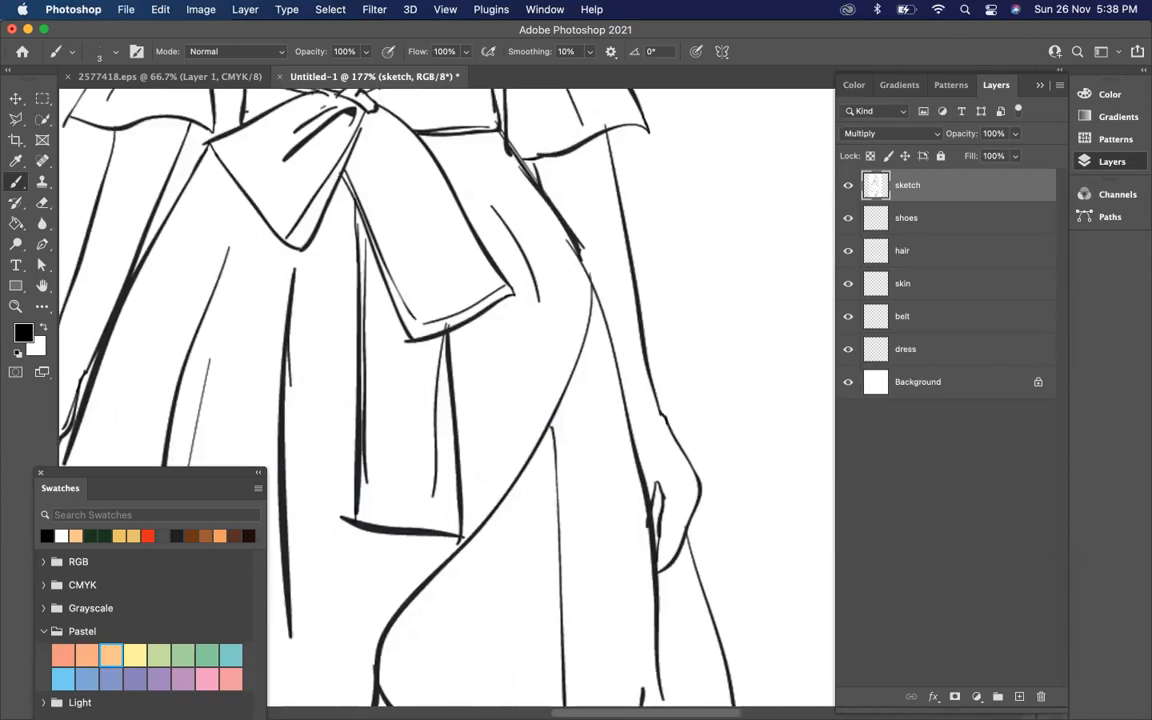
Review the bodice, neckline, face and hair outlines, and check the closed contours down the whole dress.
scroll(632, 405, "up", 10)
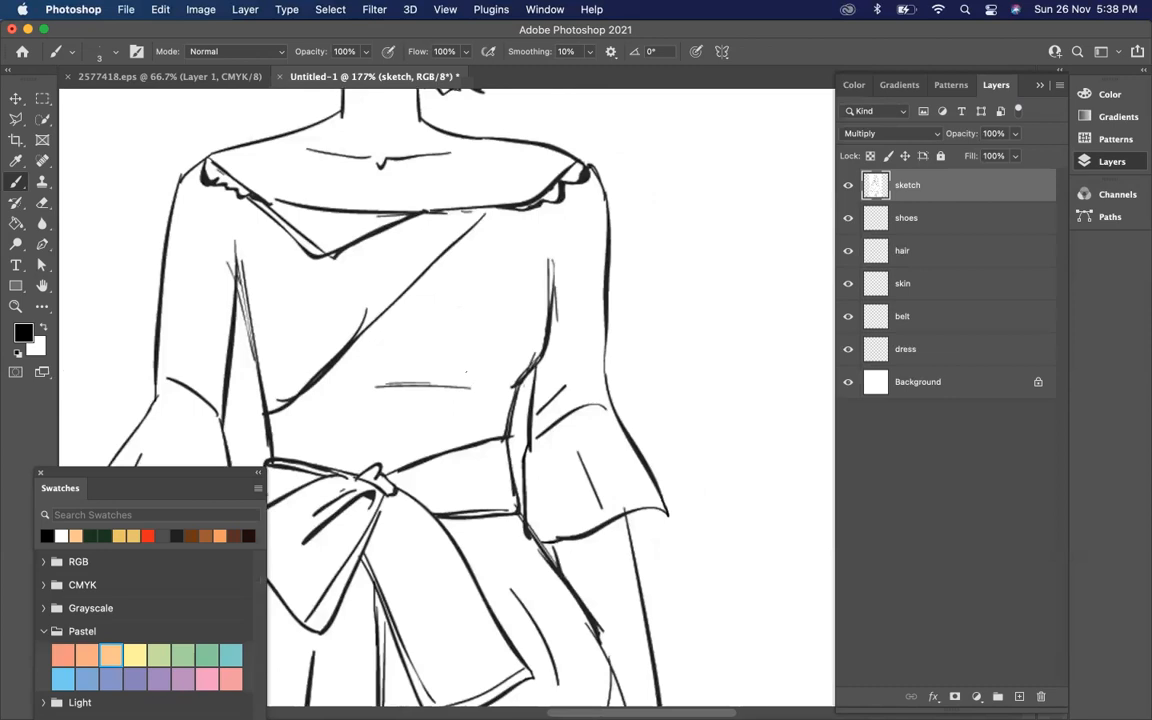
scroll(466, 373, "up", 7)
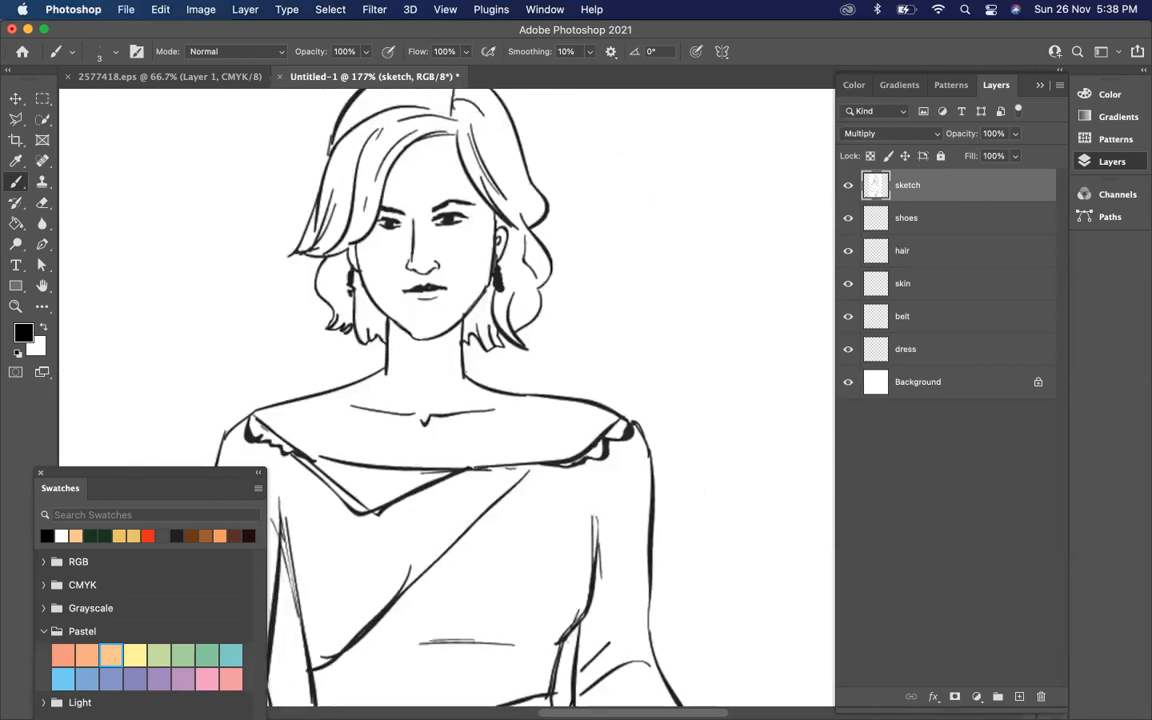
scroll(446, 397, "up", 3)
scroll(466, 373, "down", 3)
scroll(466, 373, "up", 2)
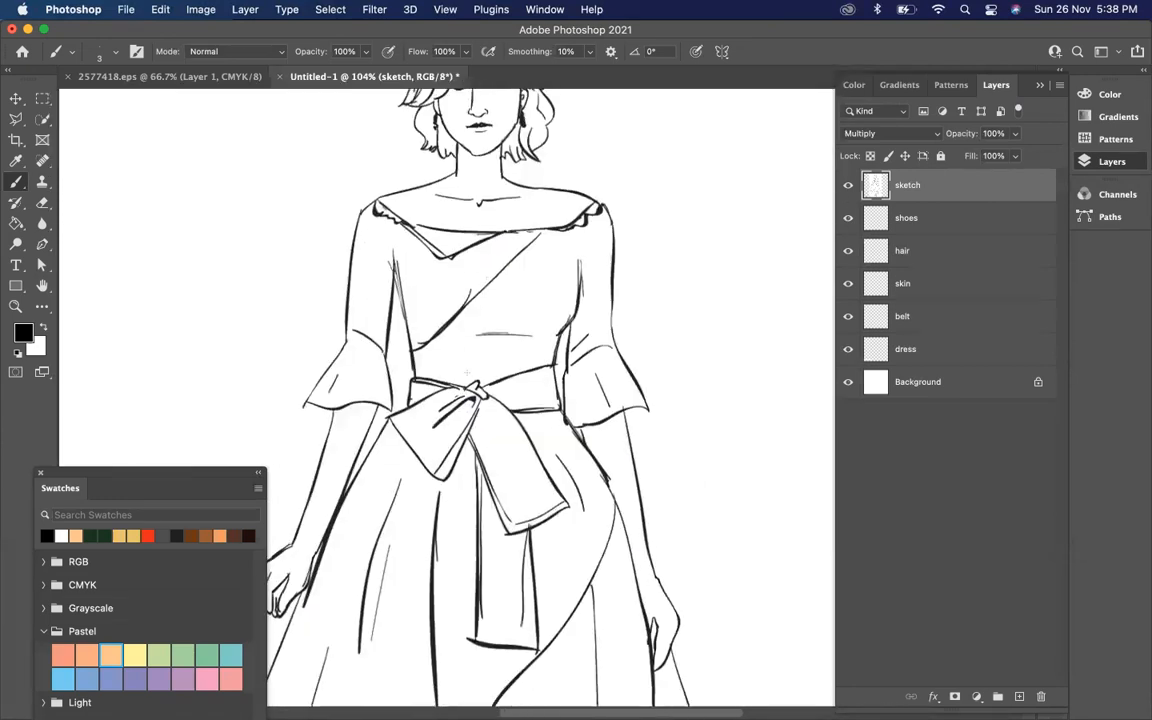
scroll(467, 373, "down", 1)
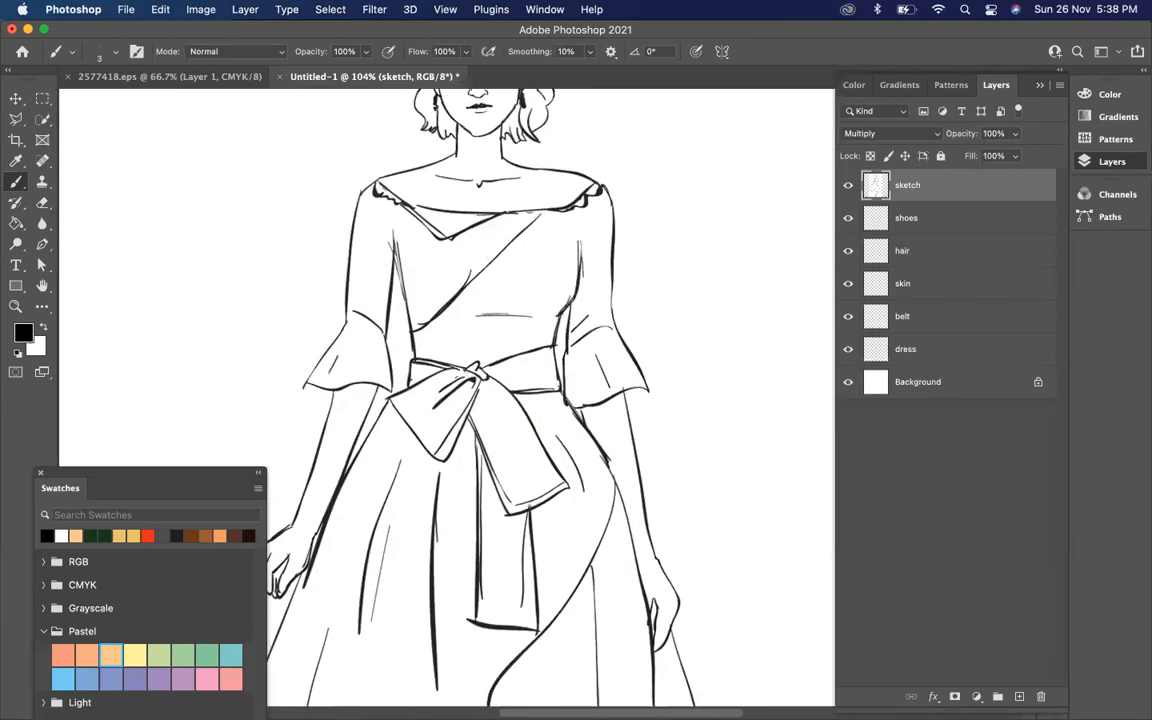
scroll(446, 397, "down", 5)
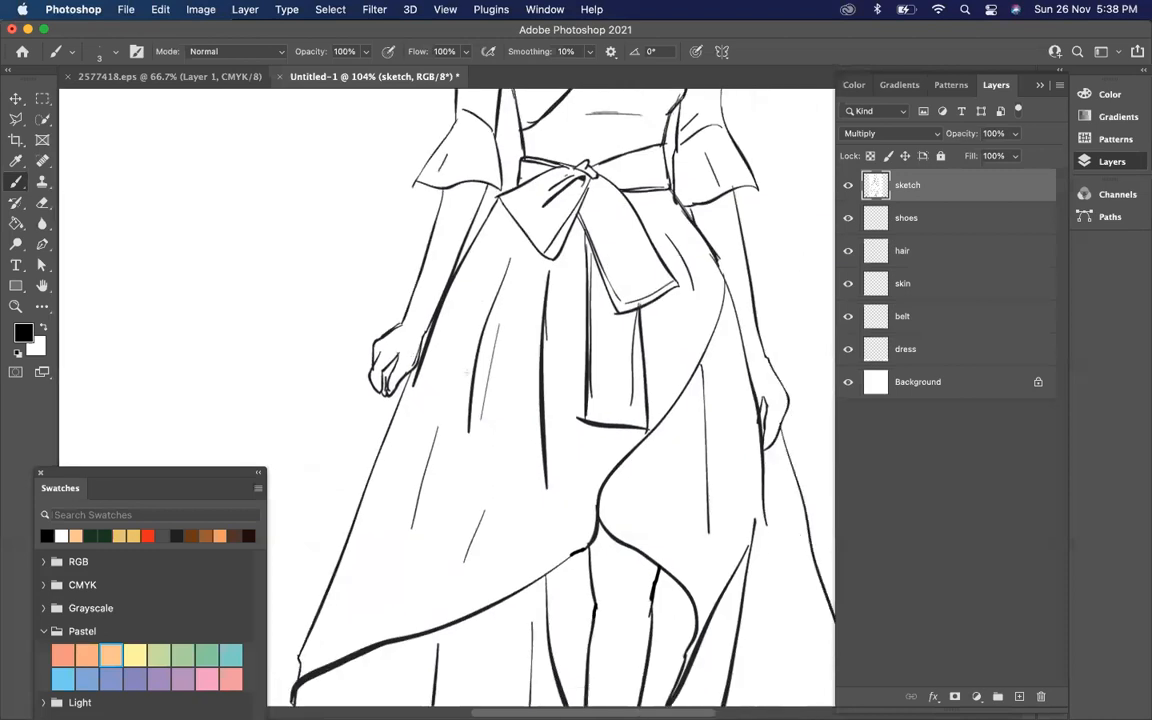
scroll(540, 390, "down", 3)
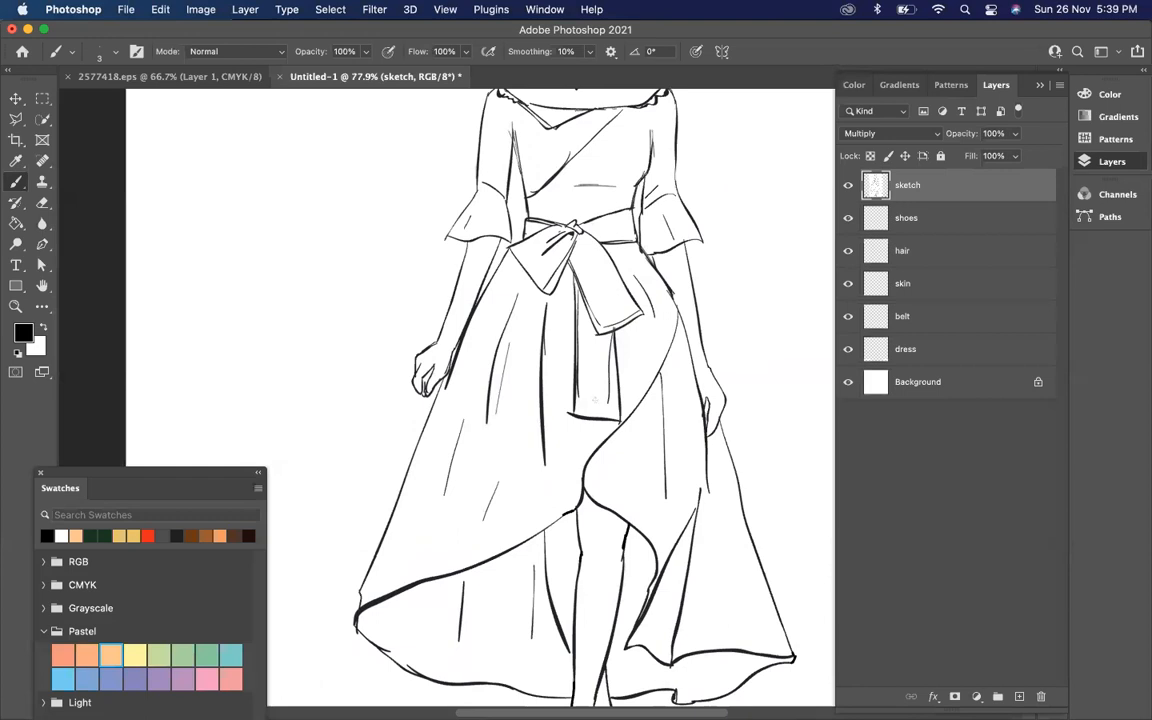
scroll(590, 414, "down", 5)
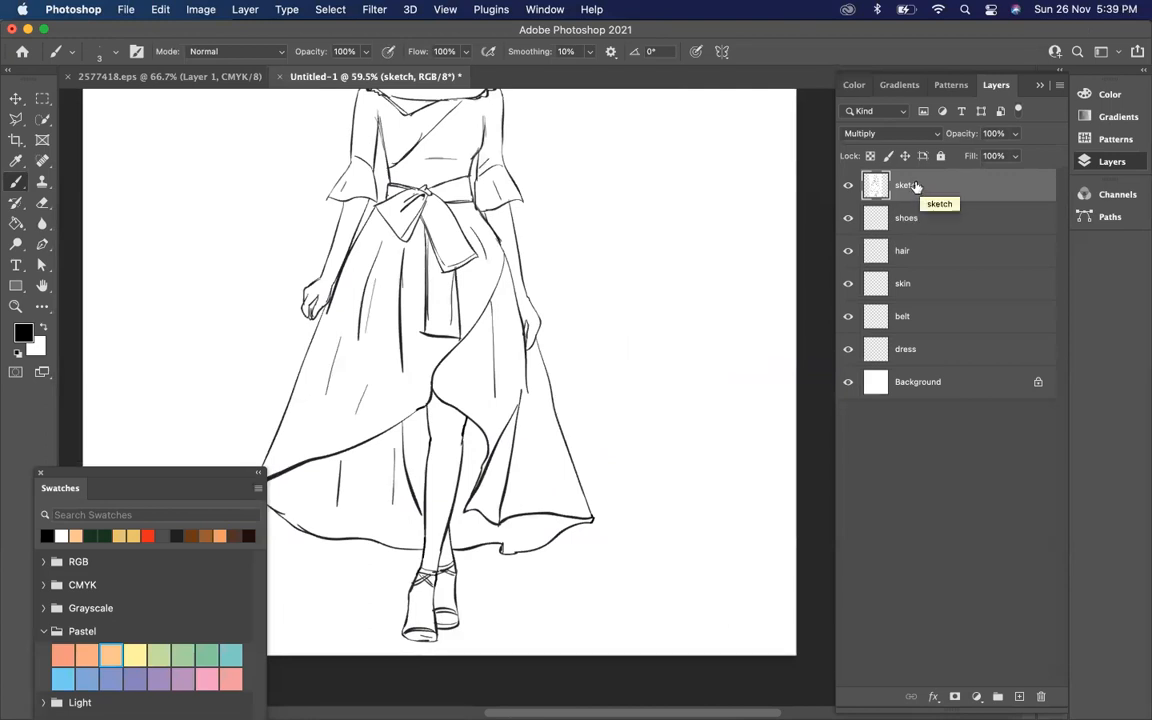
Close the floating colour swatches.
left_click(880, 139)
left_click(877, 136)
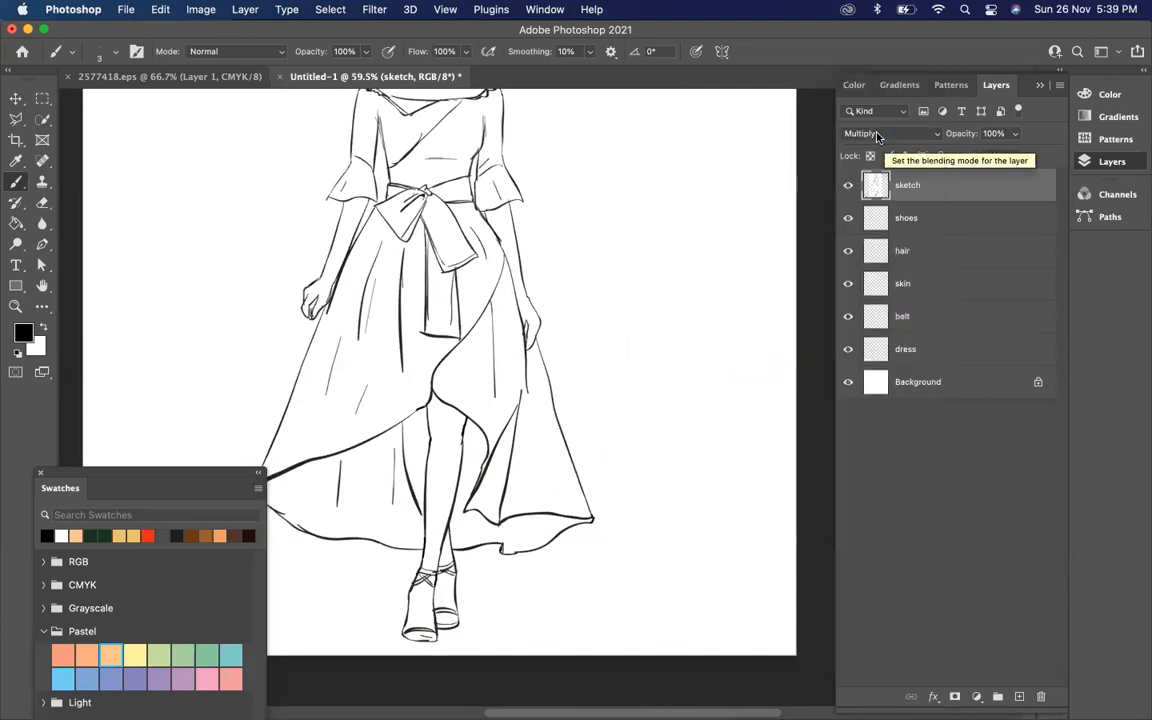
left_click(40, 475)
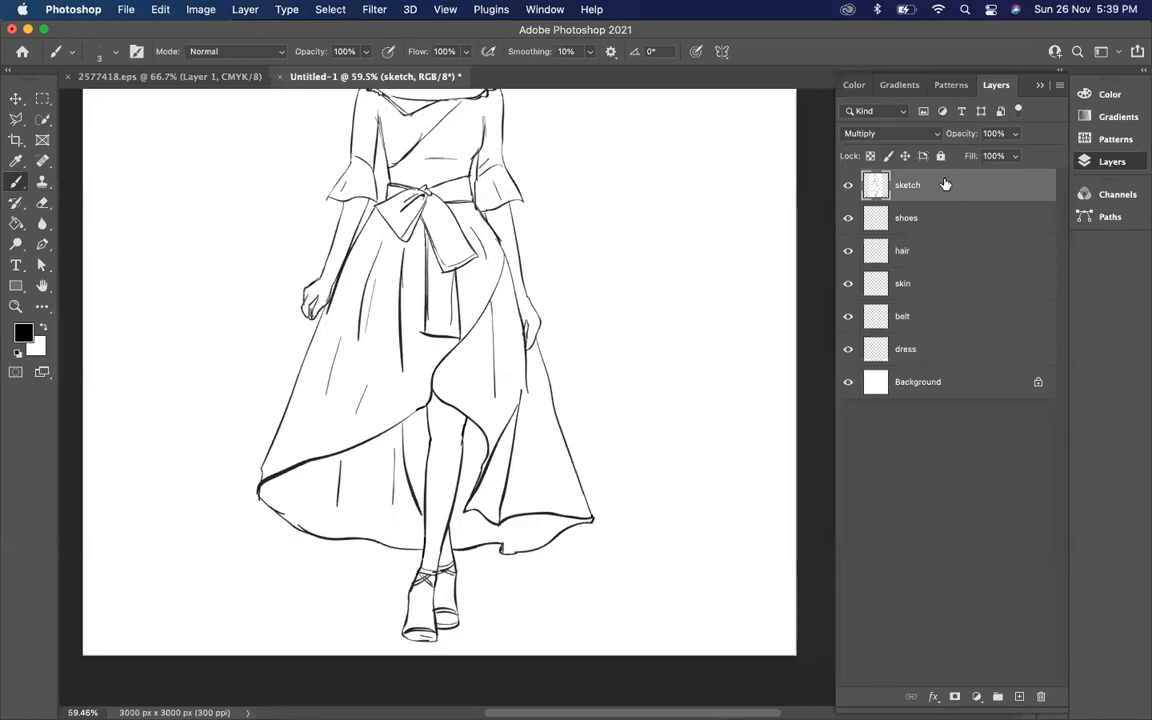
Switch the sketch layer's blending mode to Normal and set it back to Multiply.
left_click(900, 133)
left_click(880, 84)
left_click(884, 137)
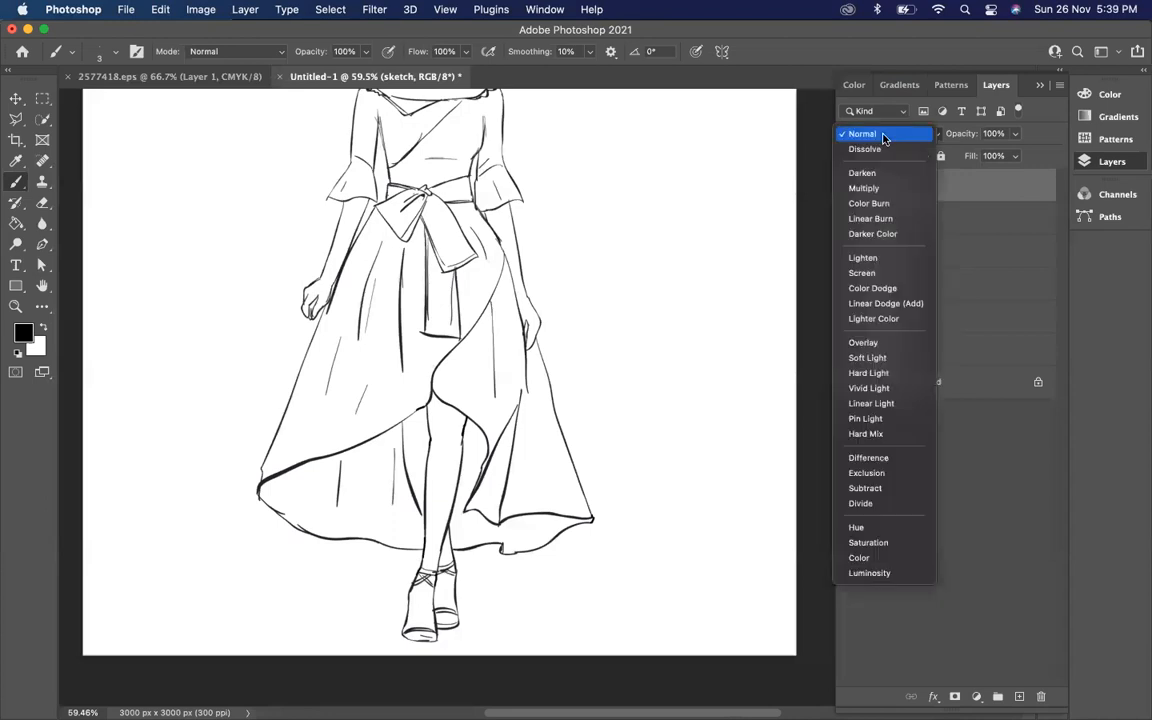
left_click(866, 189)
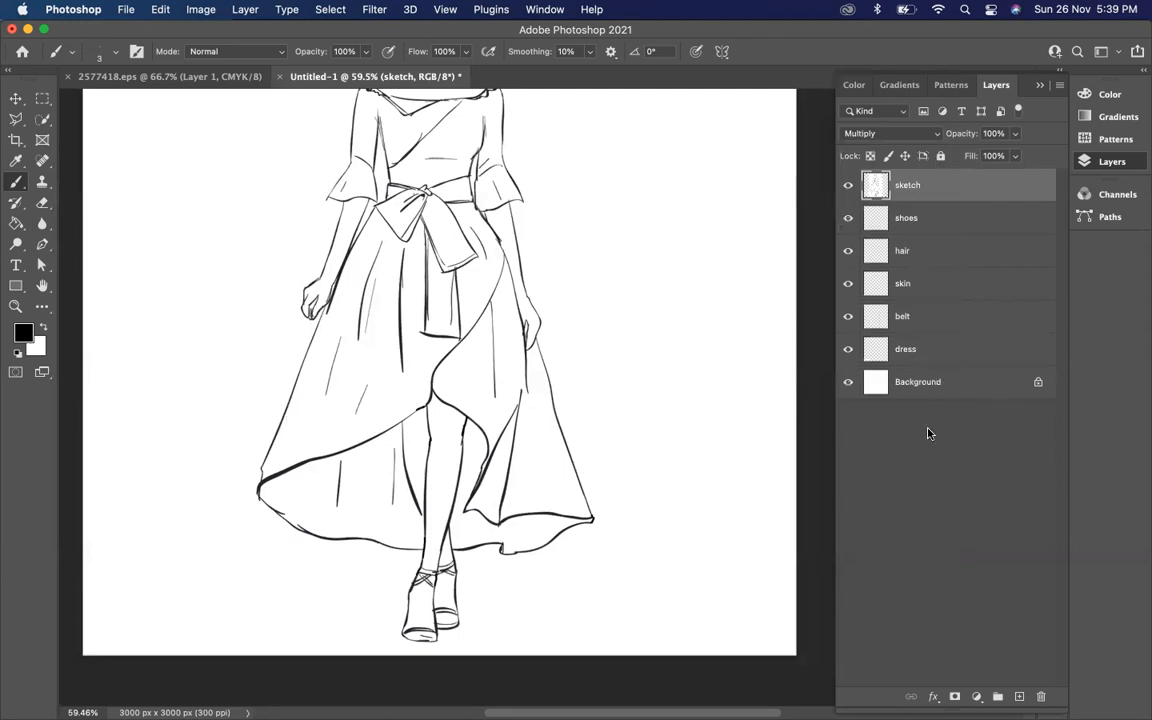
Fill the Background layer with the red foreground colour ef2222 and view the whole canvas.
left_click(921, 389)
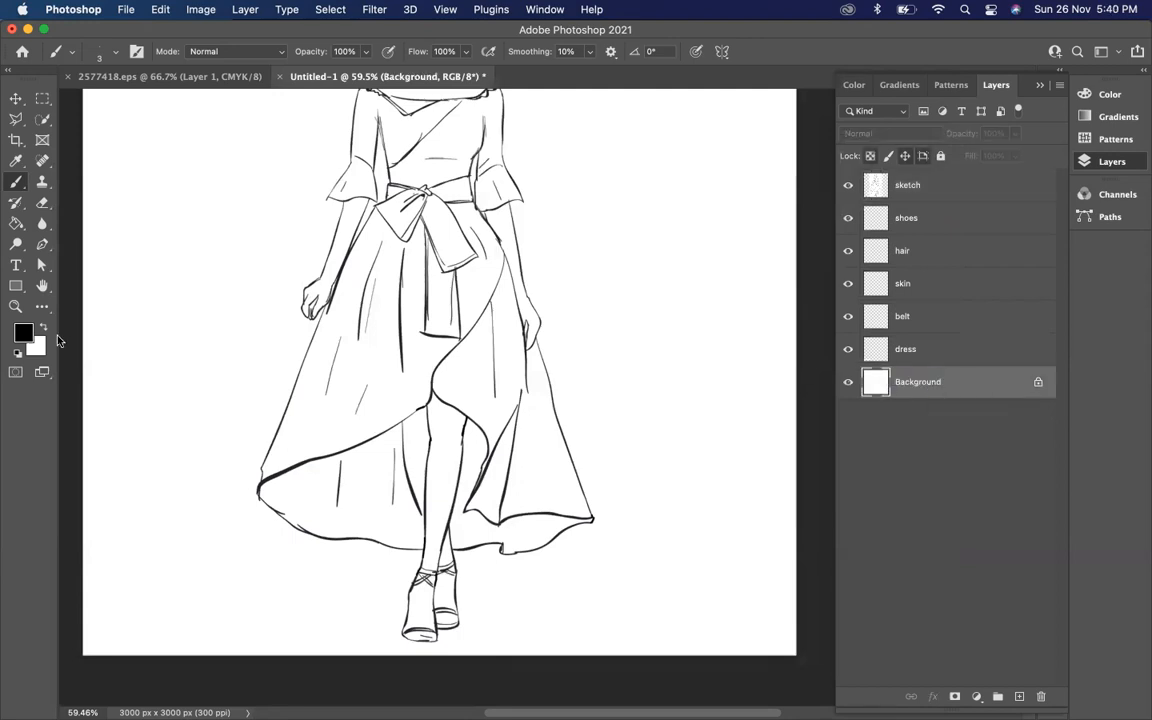
left_click(23, 331)
left_click(780, 402)
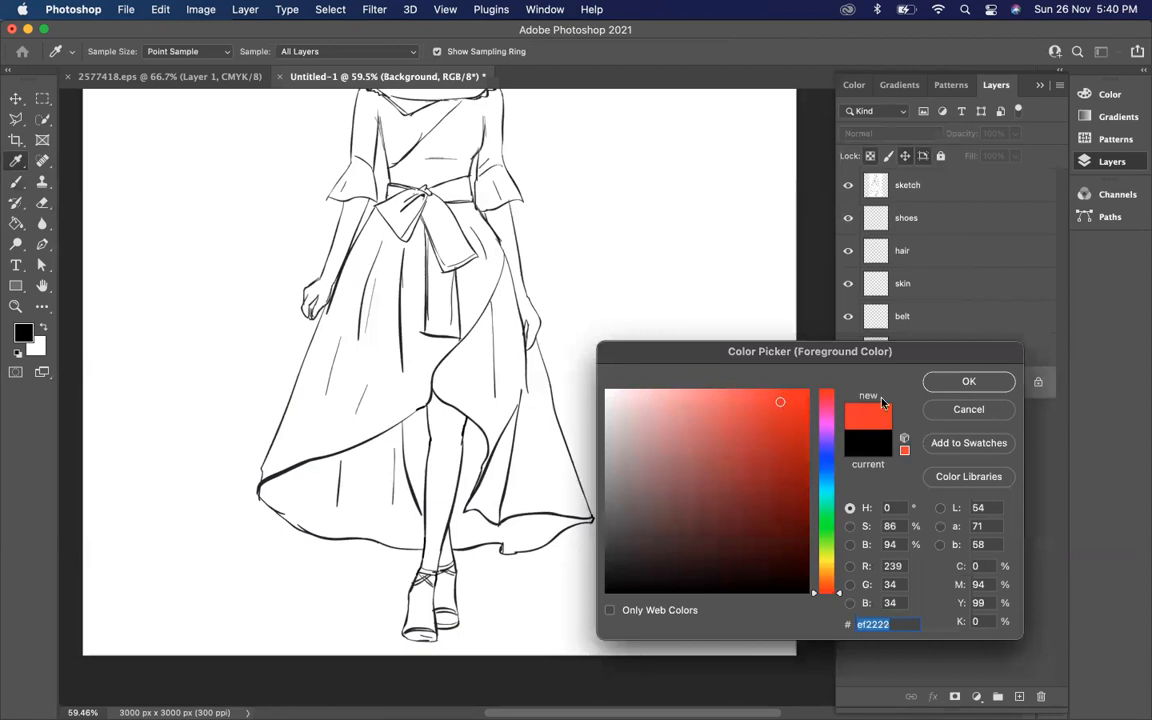
left_click(958, 386)
key("alt+BackSpace")
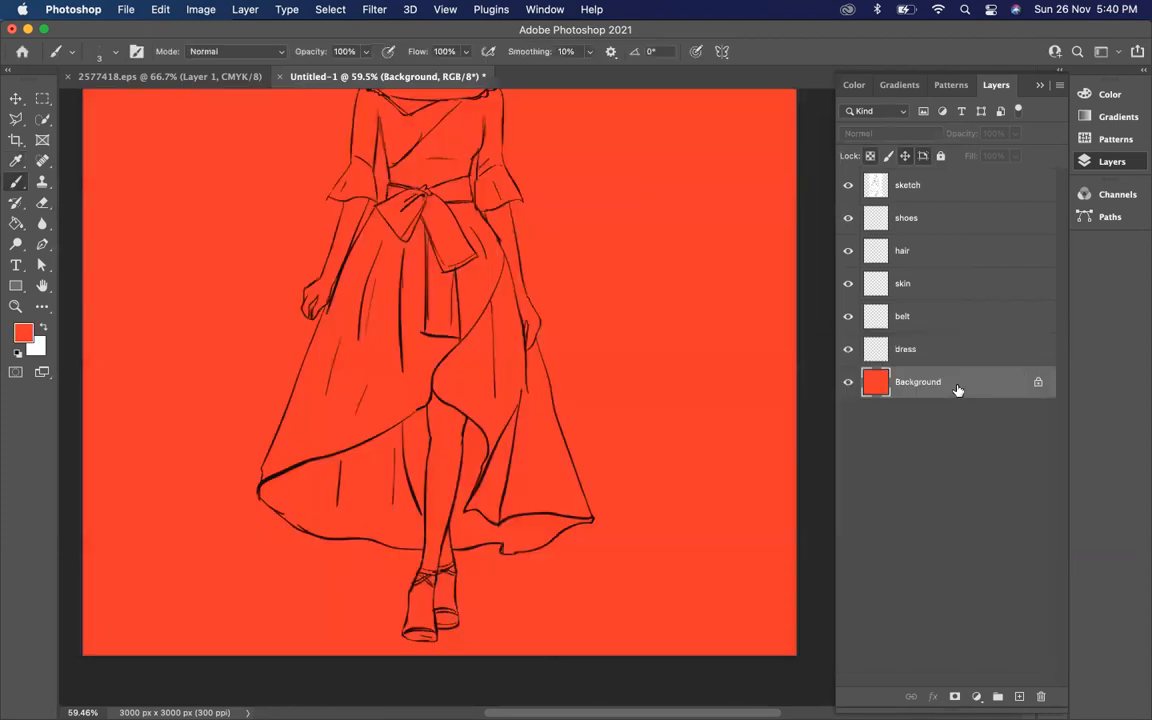
key("super+minus")
key("super+minus")
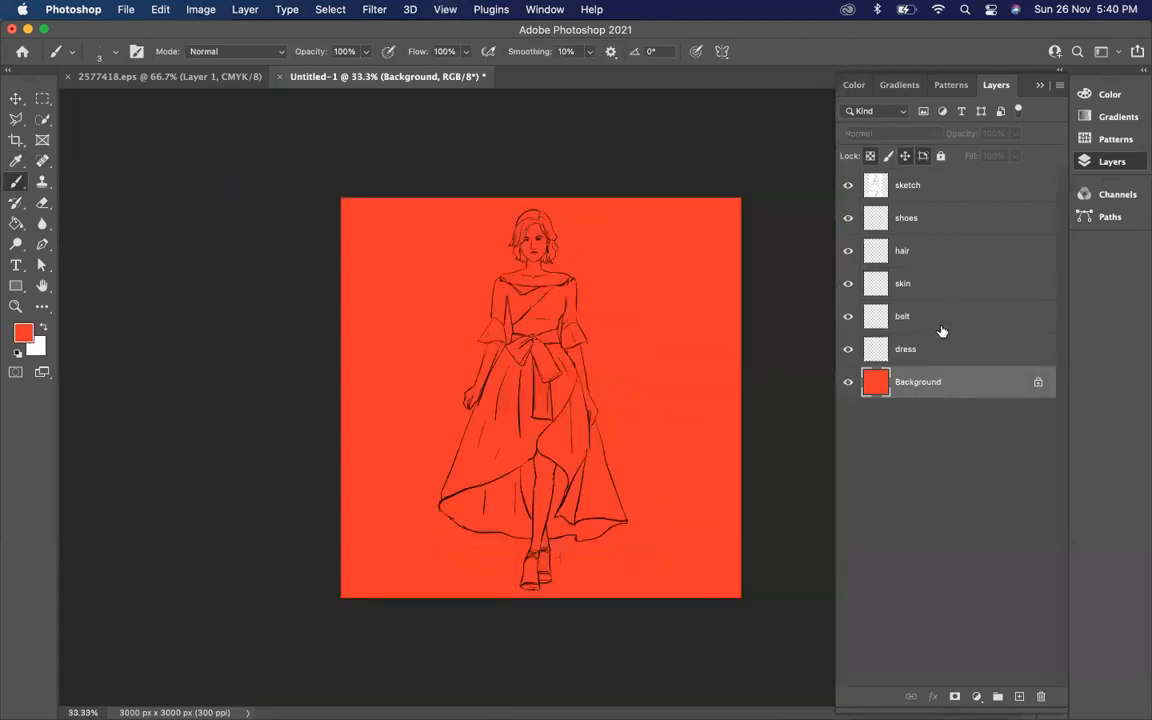
Compare the sketch layer in Normal blending mode against the red background, and restore Multiply.
left_click(913, 190)
left_click(878, 133)
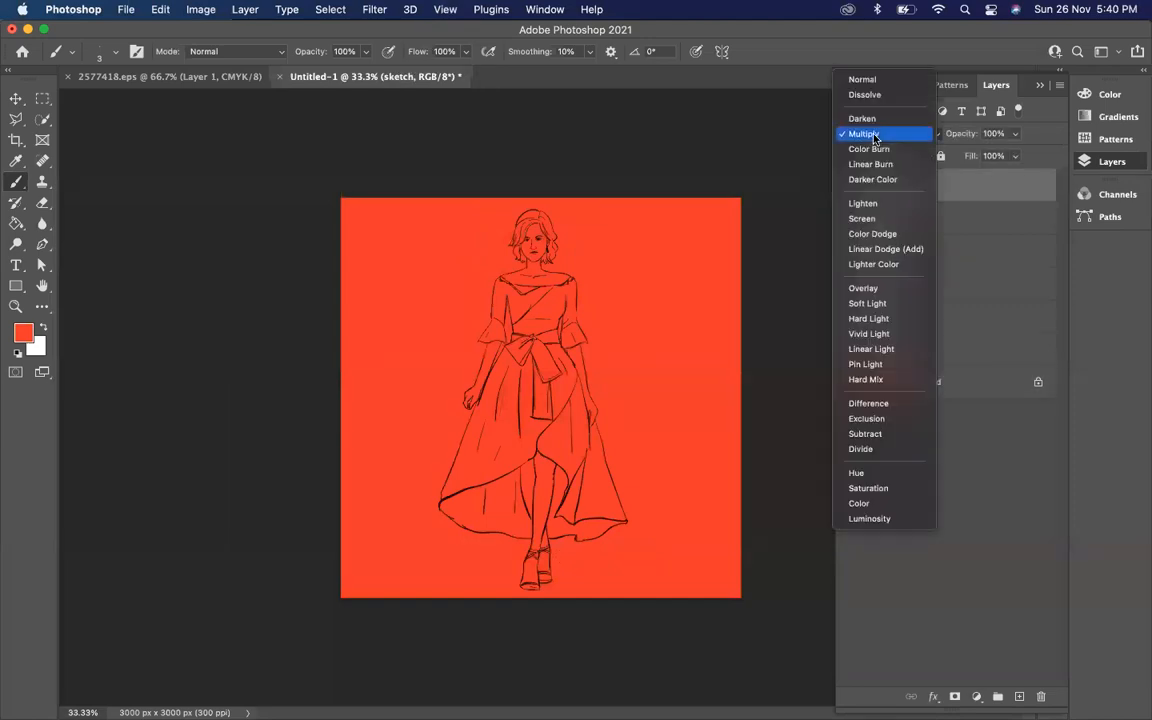
left_click(866, 84)
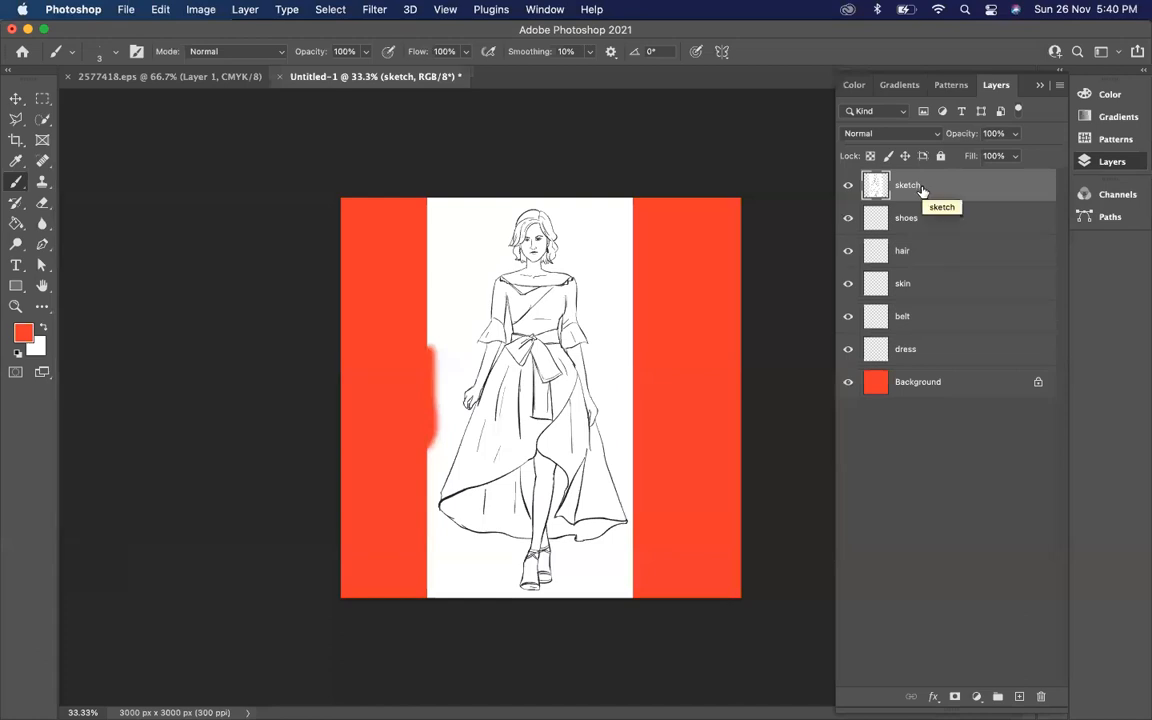
left_click(870, 133)
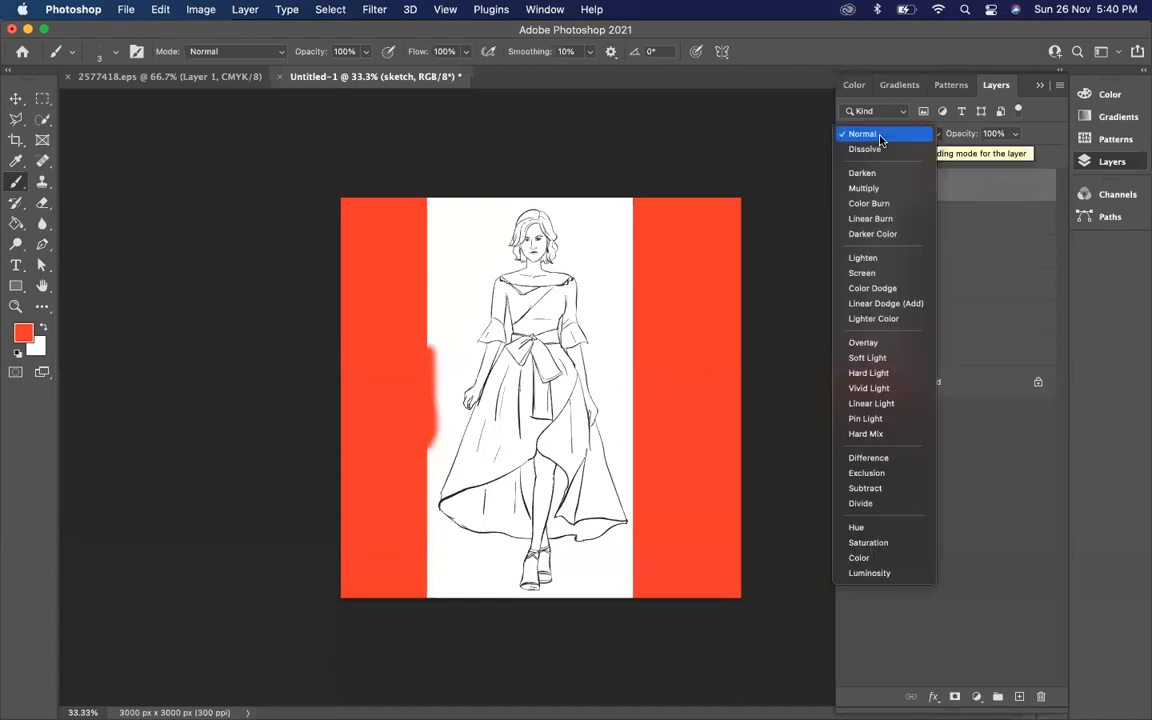
left_click(864, 188)
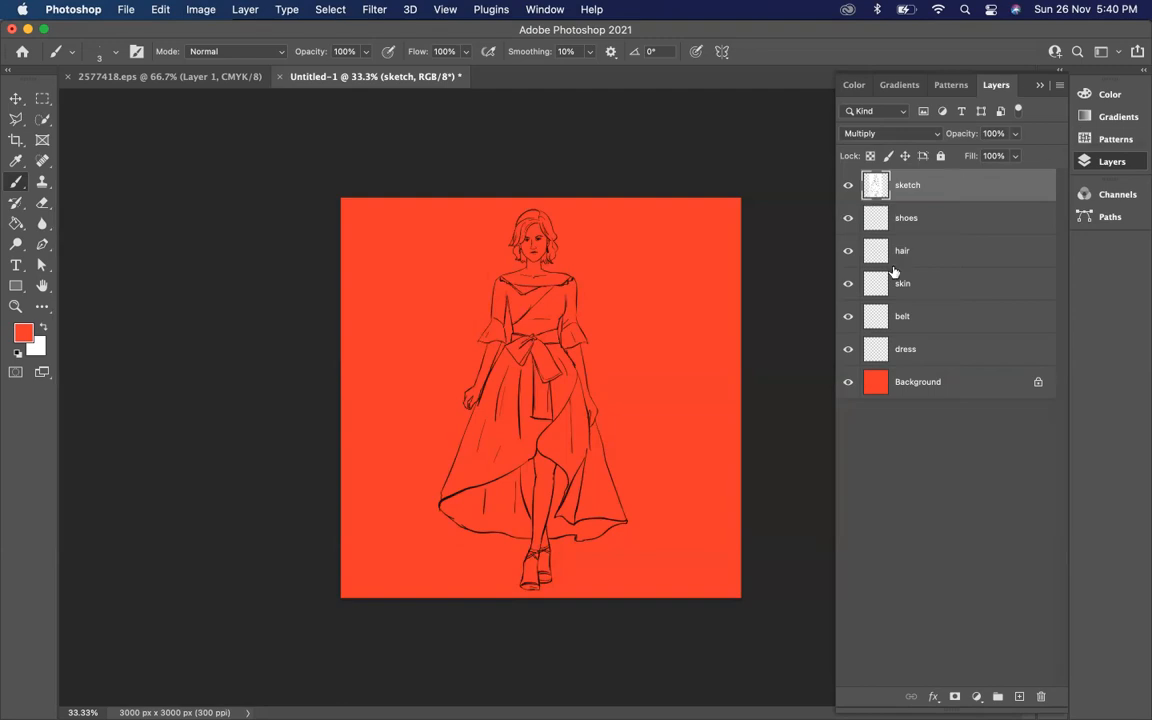
Fill the Background layer with the white background colour.
left_click(905, 384)
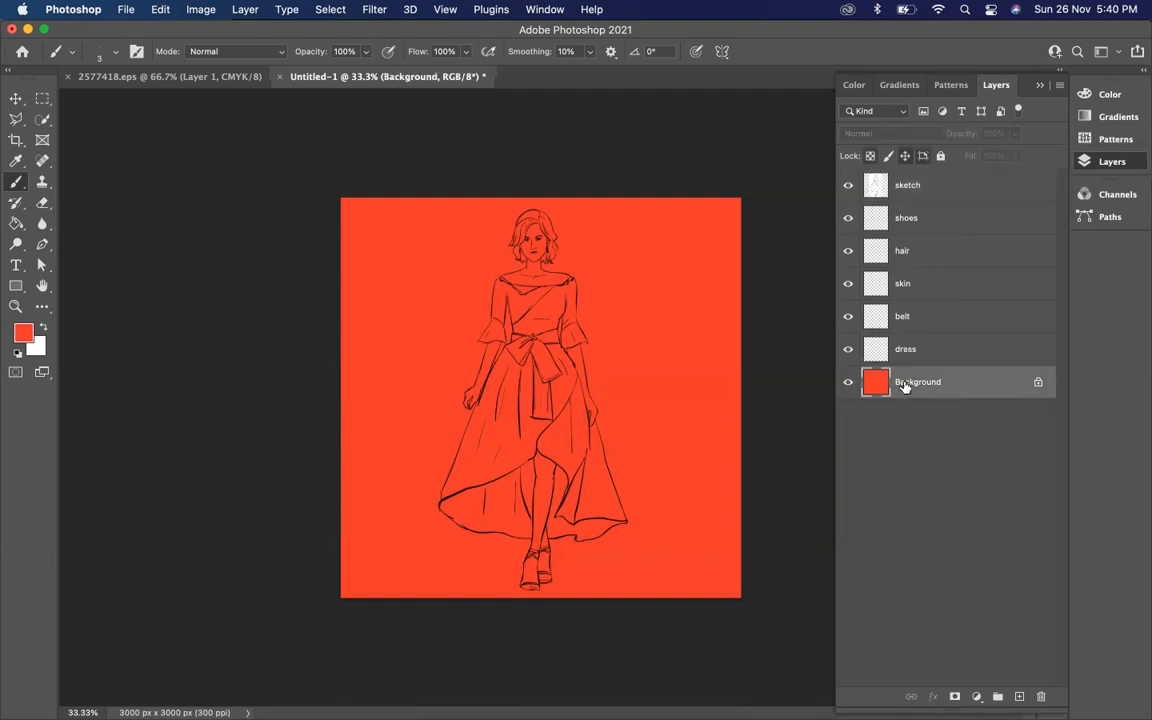
key("super+BackSpace")
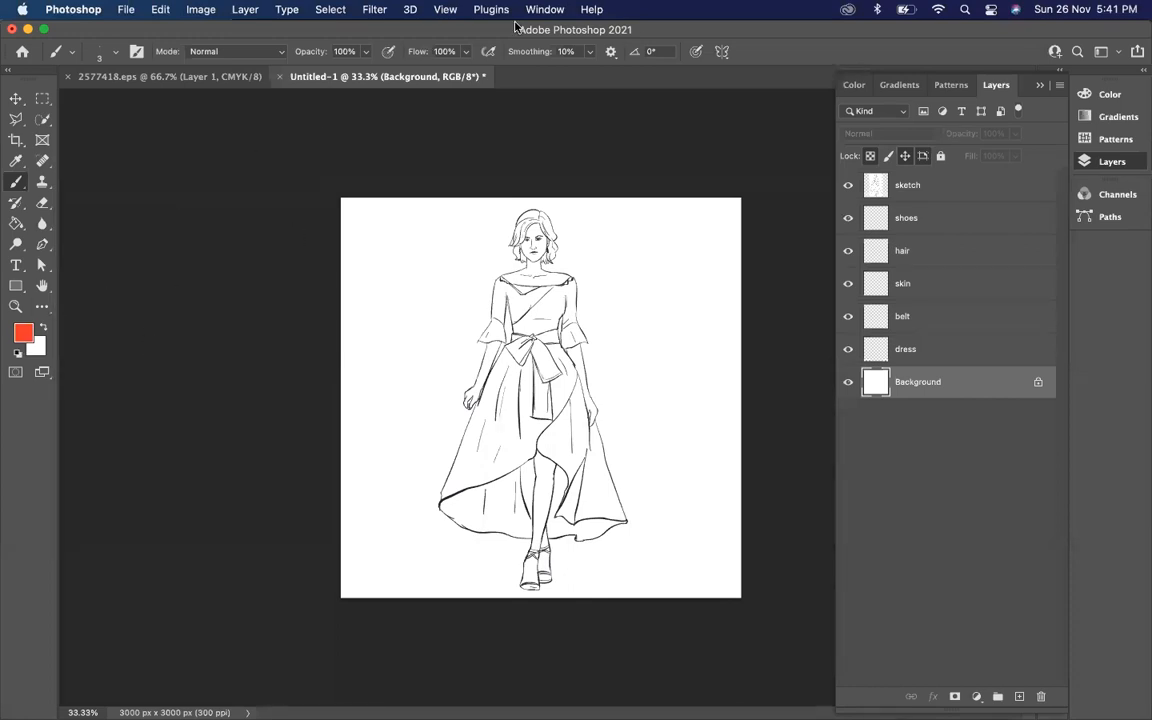
left_click(545, 9)
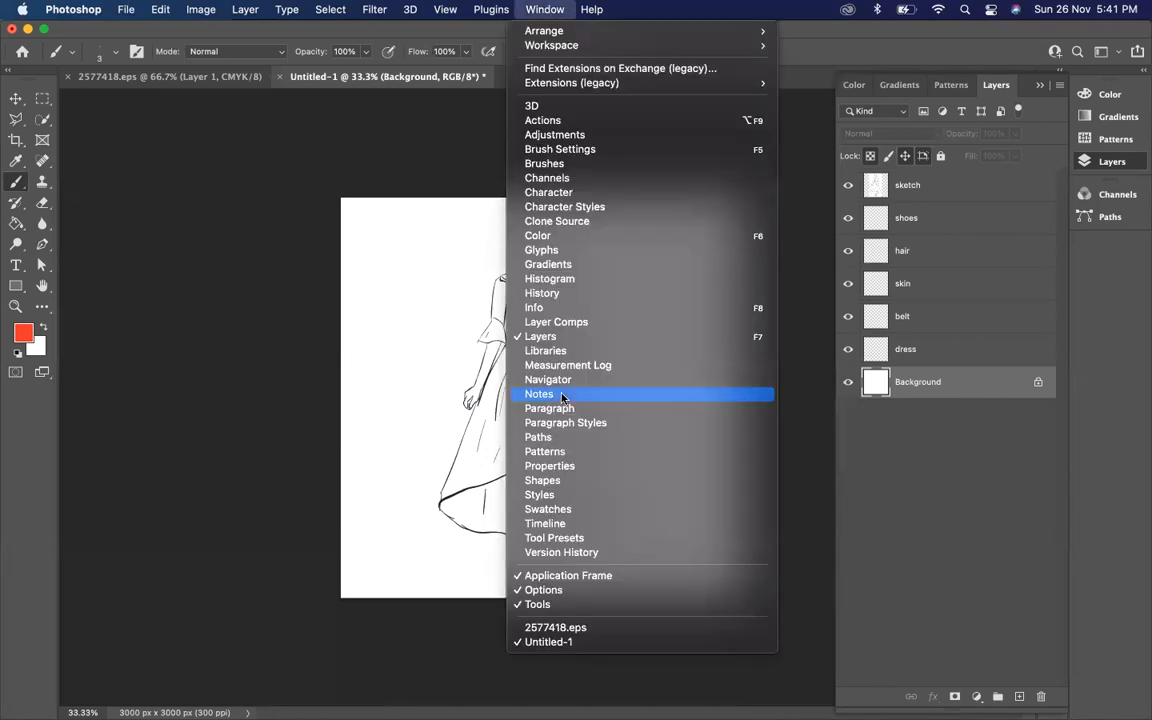
left_click(549, 510)
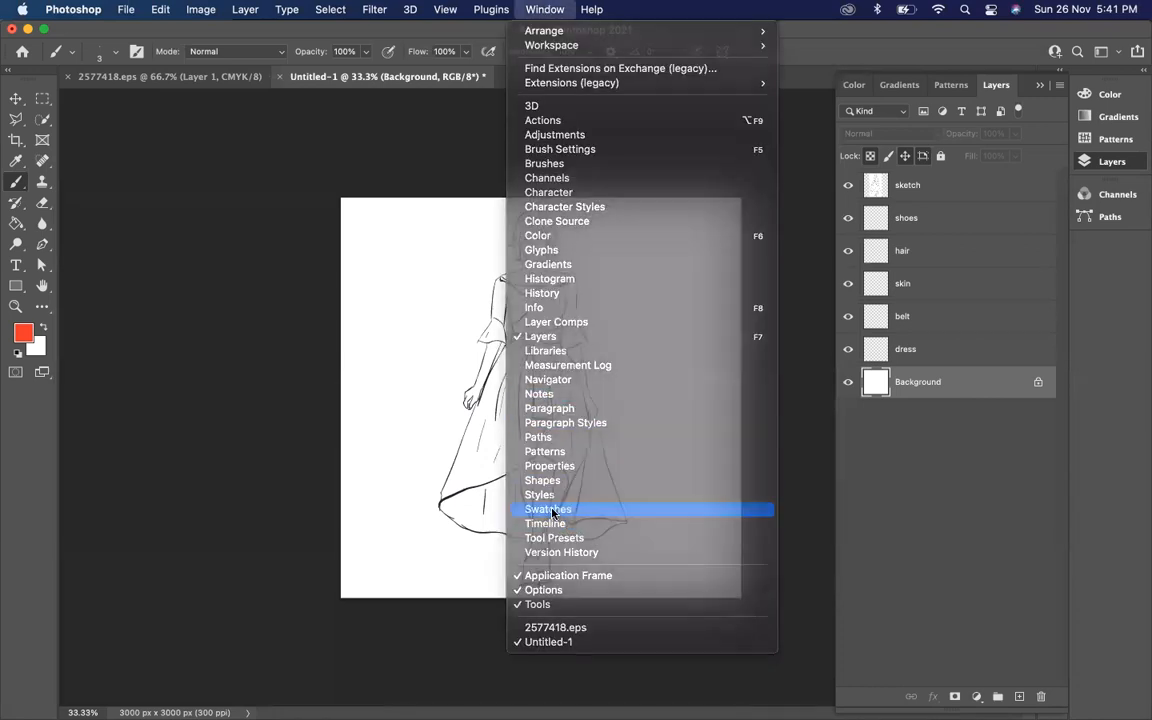
left_click_drag(60, 479, 715, 131)
left_click(538, 10)
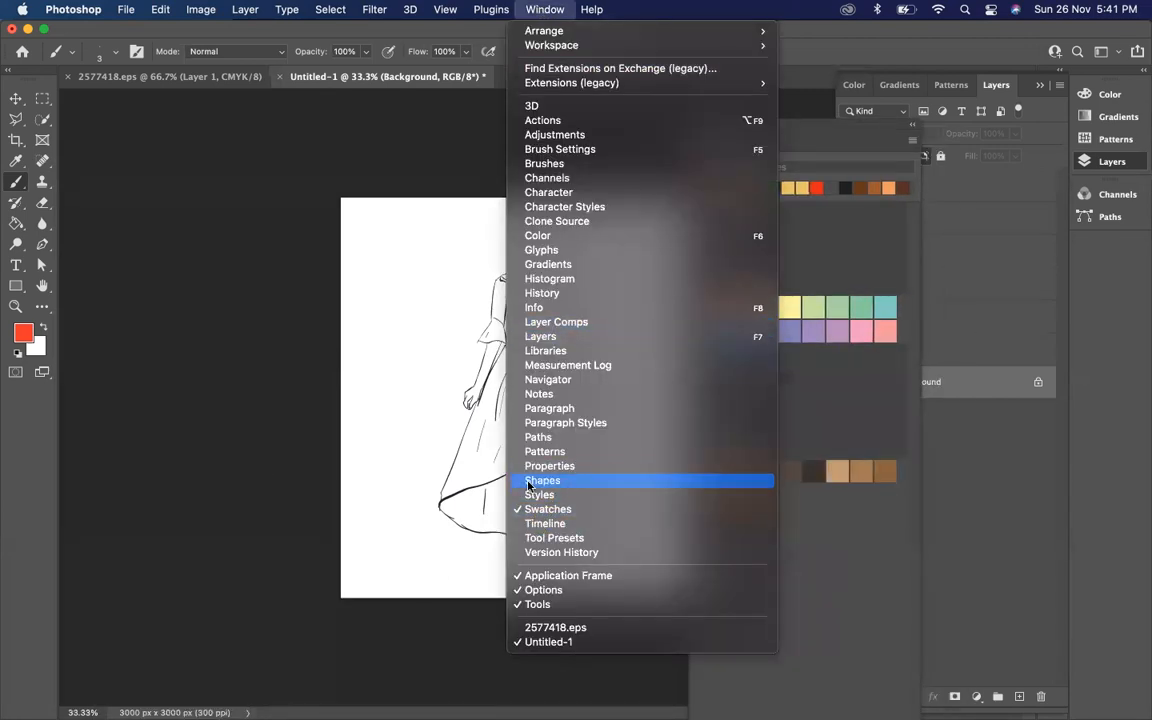
left_click(545, 510)
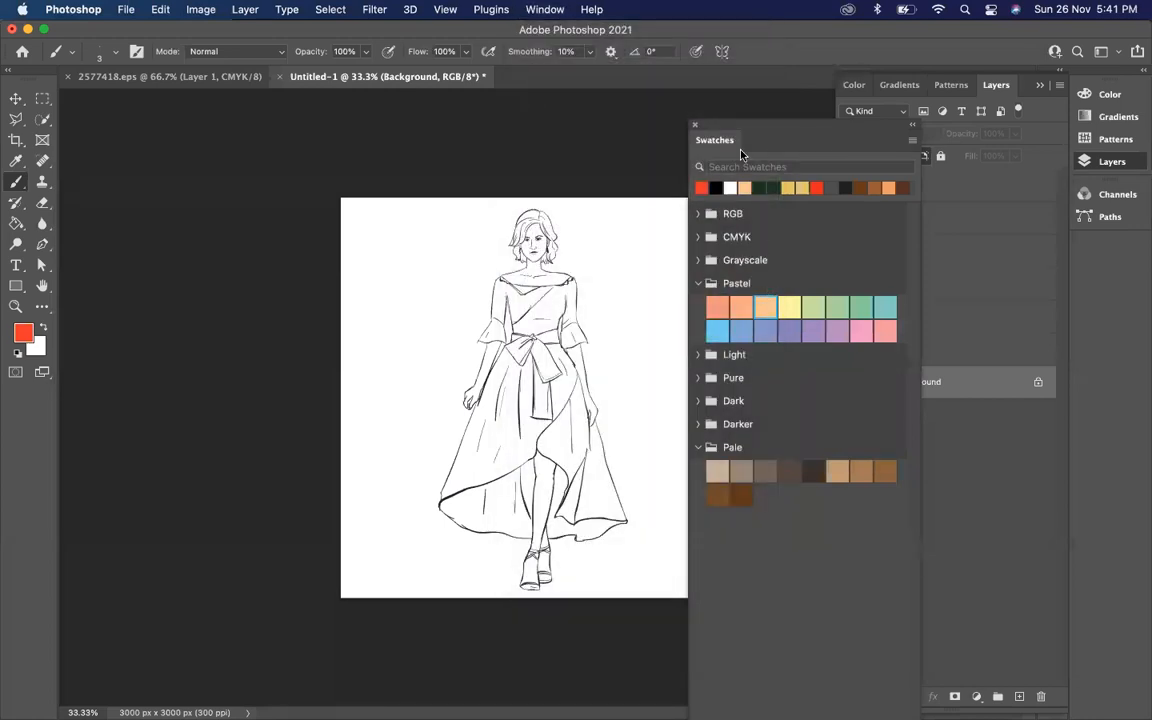
left_click(695, 125)
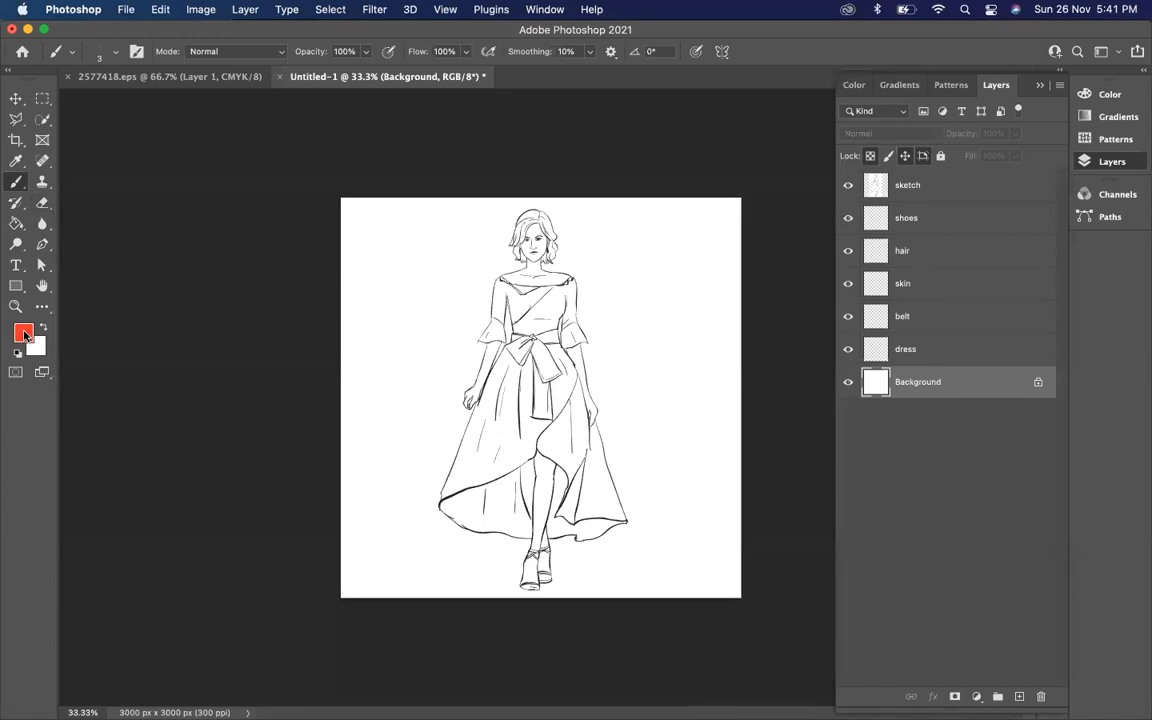
Set the foreground colour to a light peach skin tone and make the skin layer active.
left_click(24, 336)
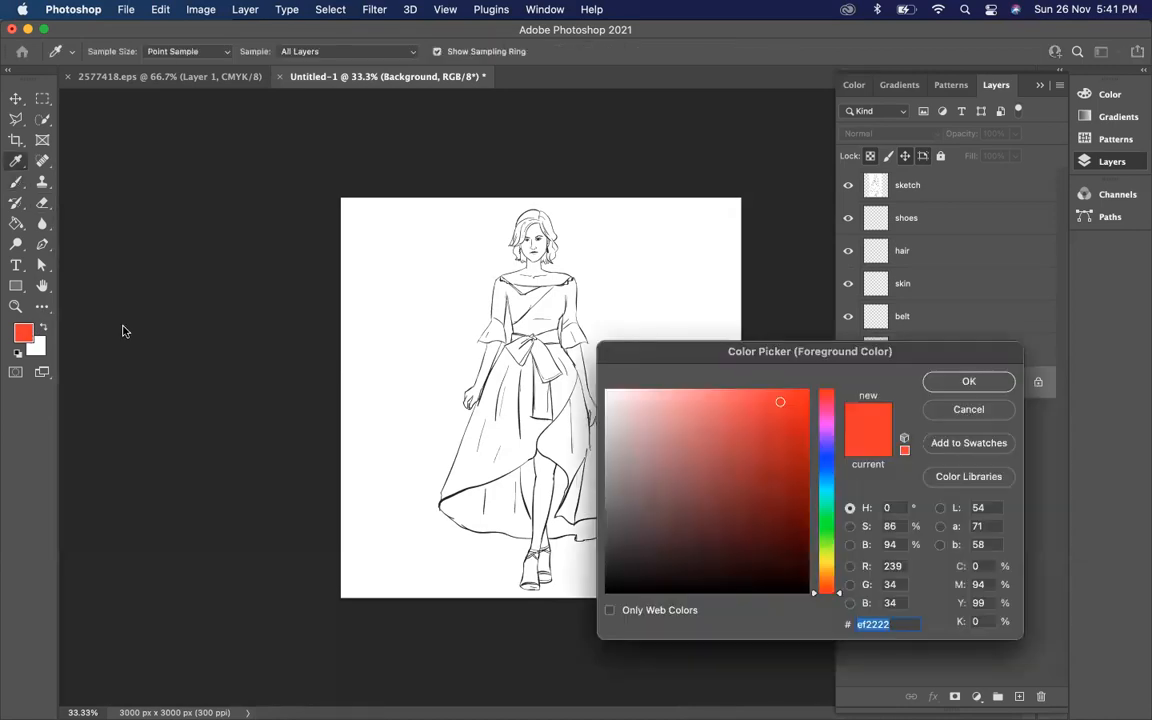
mouse_move(831, 578)
left_mouse_down()
mouse_move(826, 413)
mouse_move(823, 568)
left_mouse_up()
mouse_move(715, 409)
left_mouse_down()
mouse_move(699, 393)
mouse_move(676, 411)
mouse_move(676, 434)
left_mouse_up()
left_click_drag(842, 553, 828, 573)
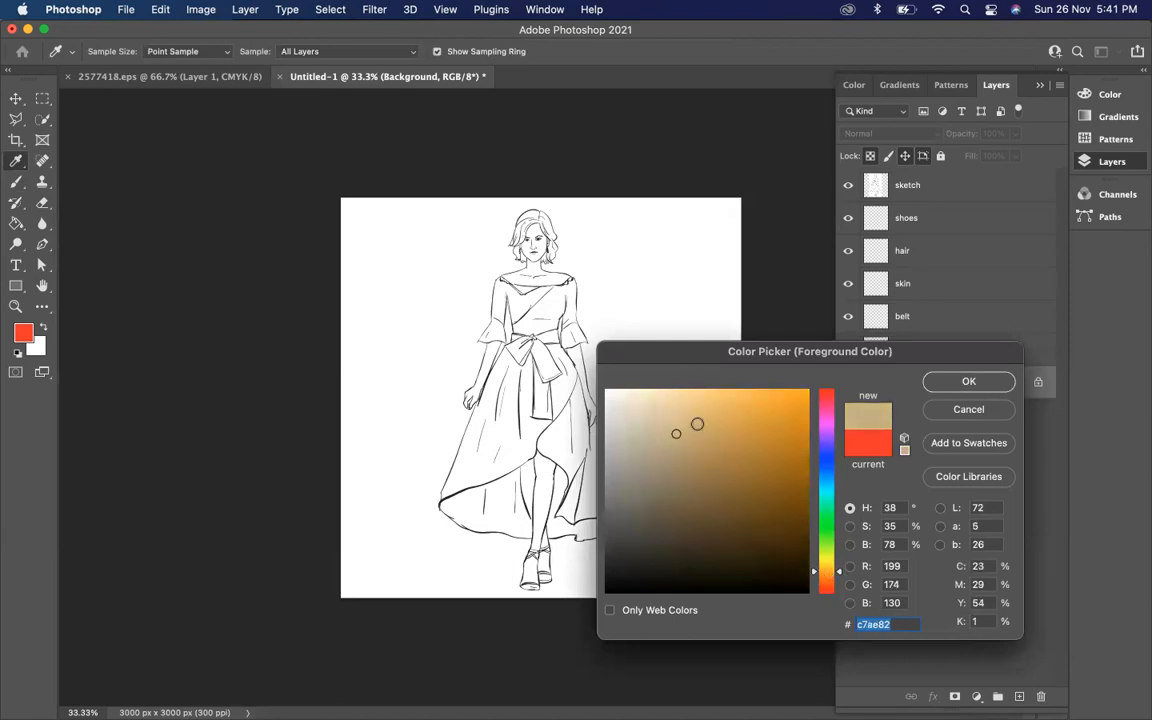
left_click(681, 393)
left_click(935, 381)
key("b")
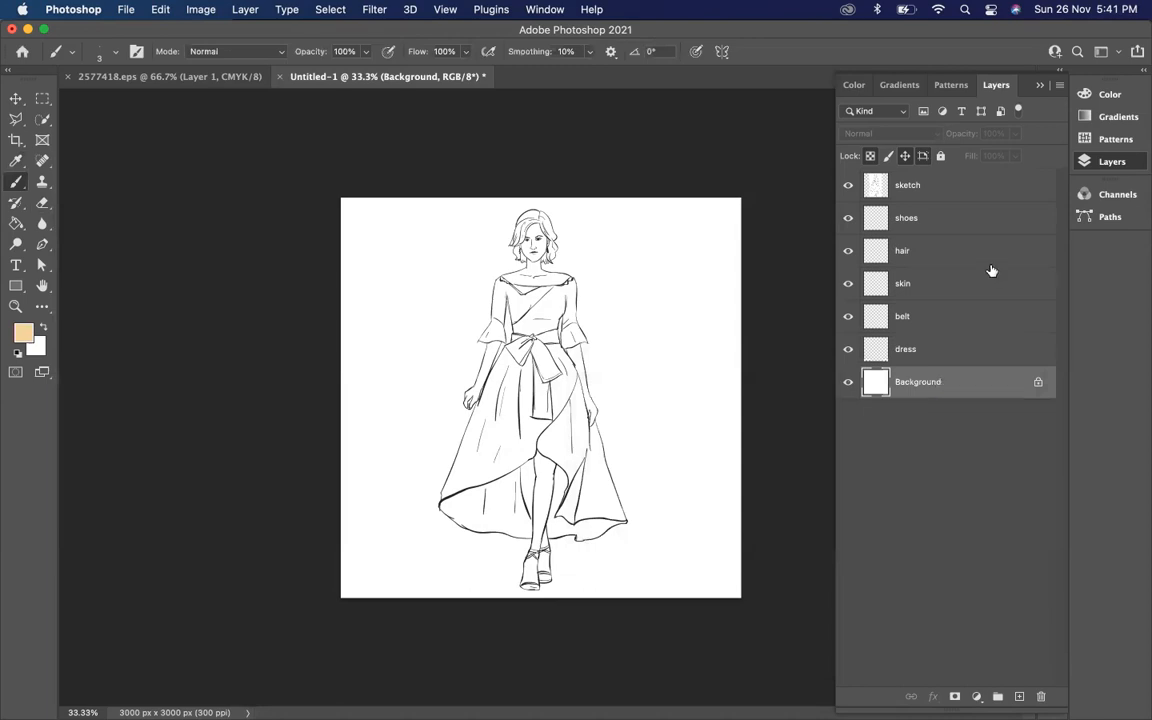
left_click(922, 287)
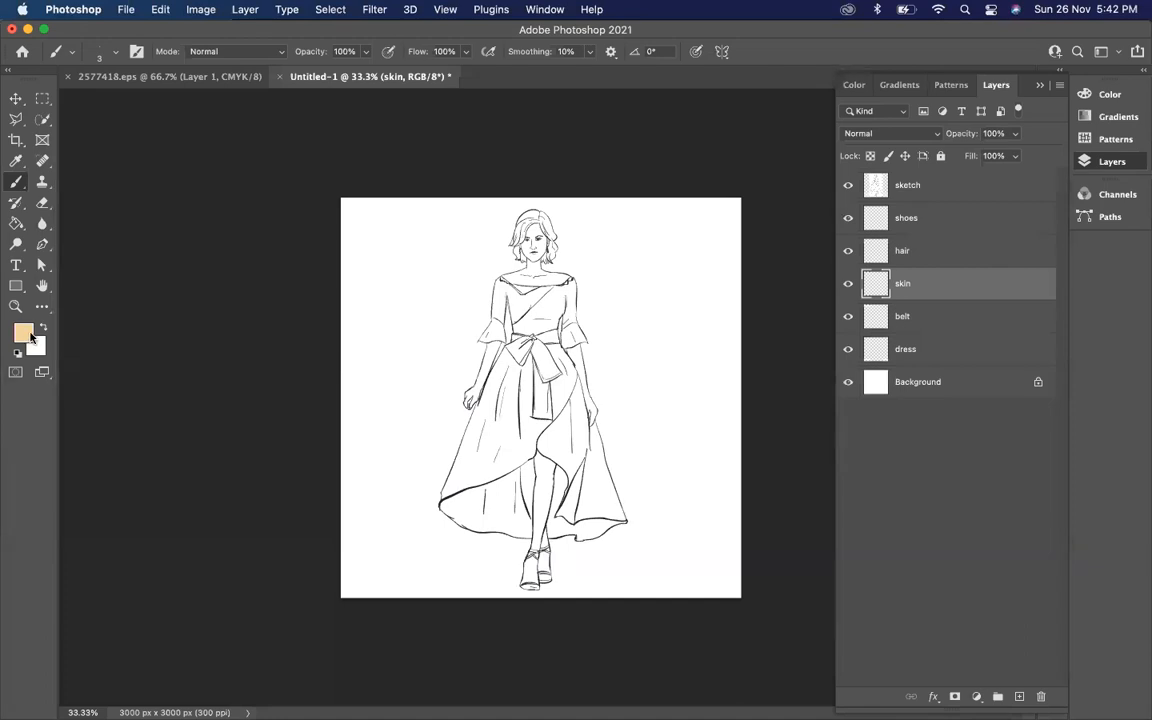
Save the peach skin tone as a new swatch in the Pastel group, close the swatches and show the layers again.
left_click(543, 10)
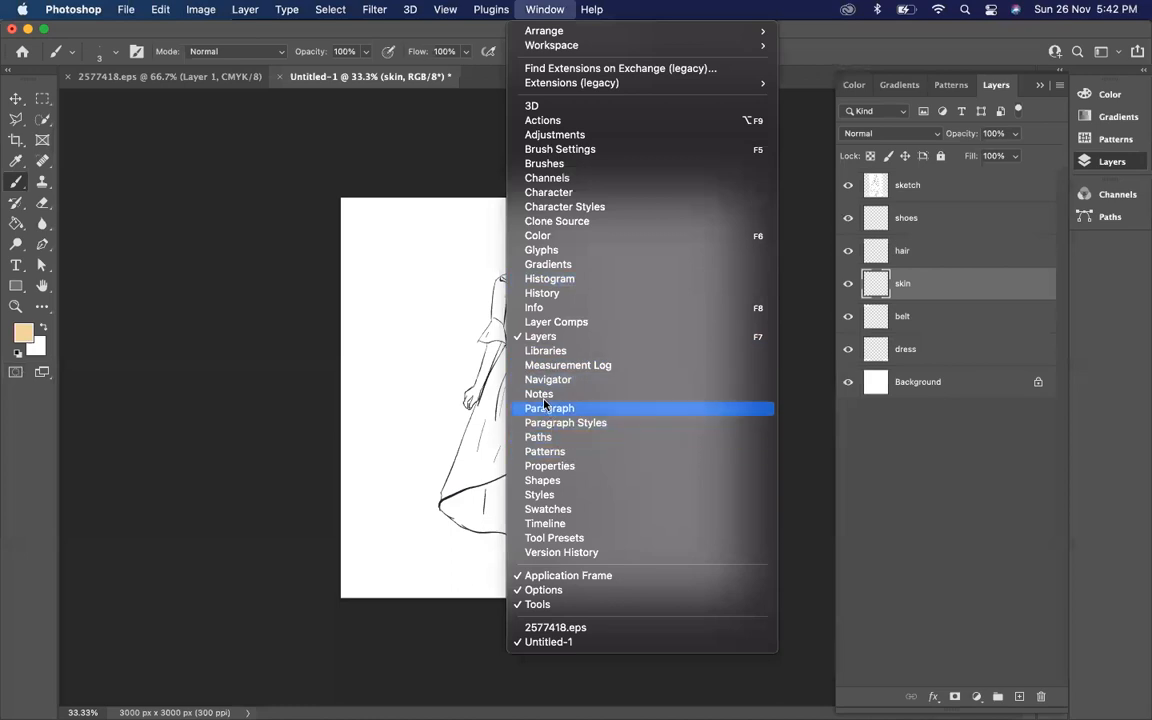
left_click(548, 509)
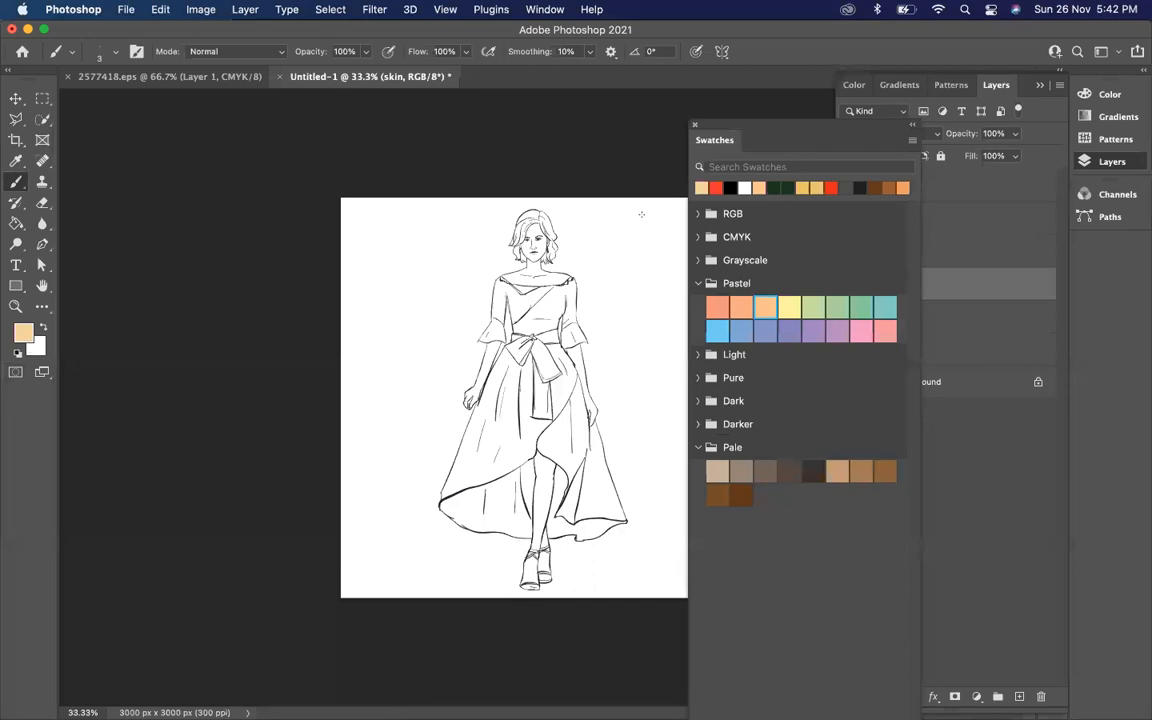
left_click_drag(743, 131, 709, 32)
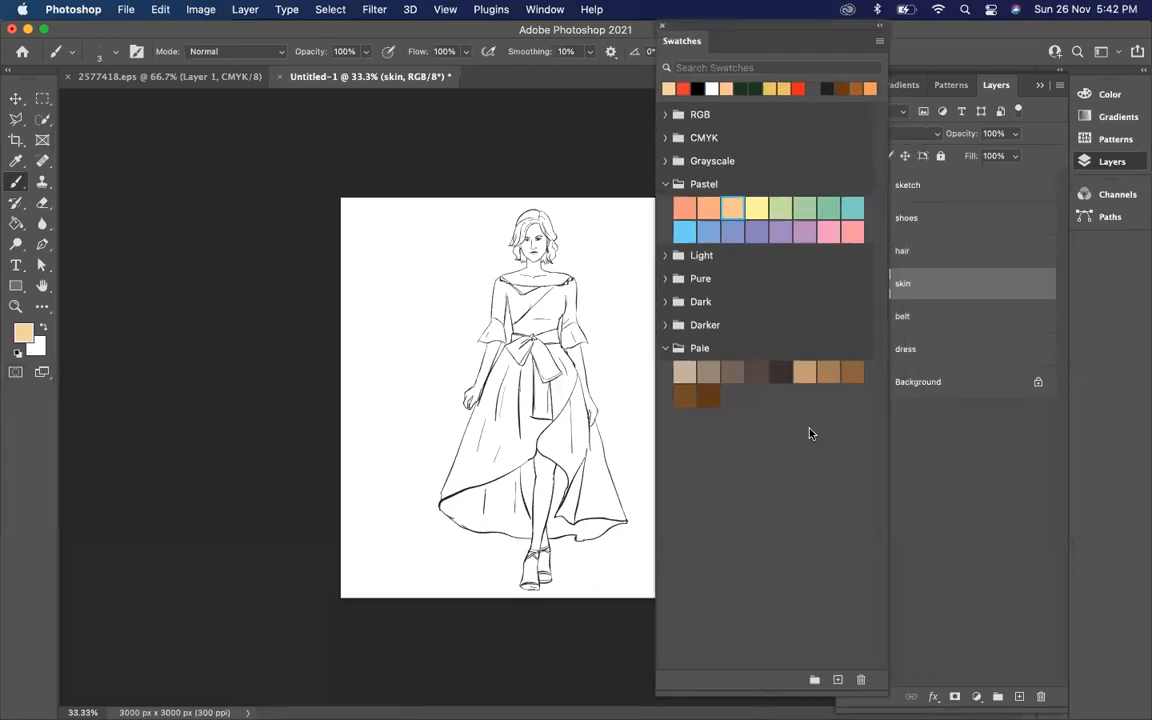
left_click(838, 681)
left_click(744, 352)
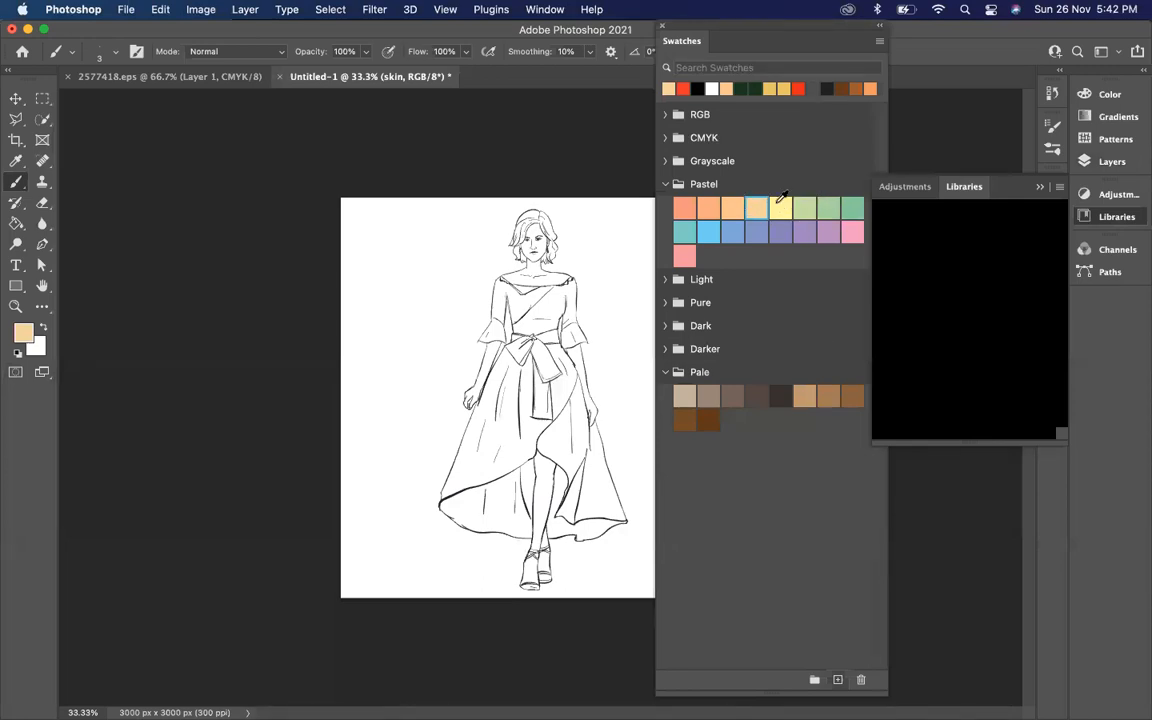
left_click(1038, 190)
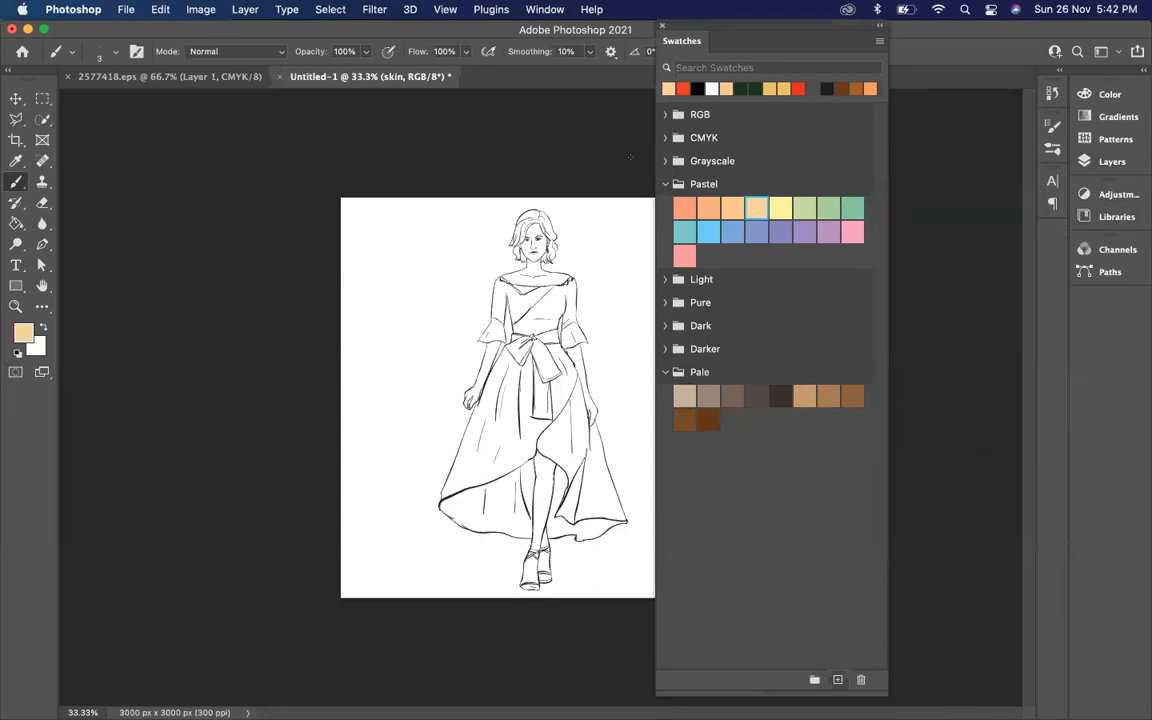
left_click_drag(697, 26, 788, 27)
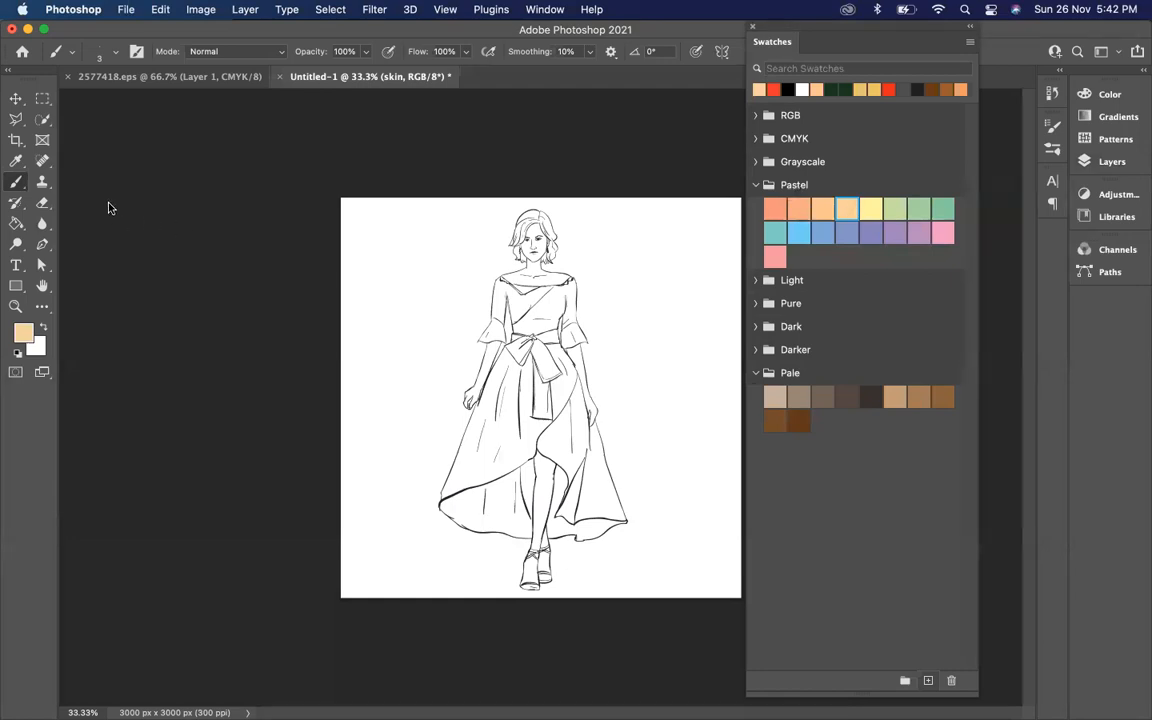
left_click(755, 27)
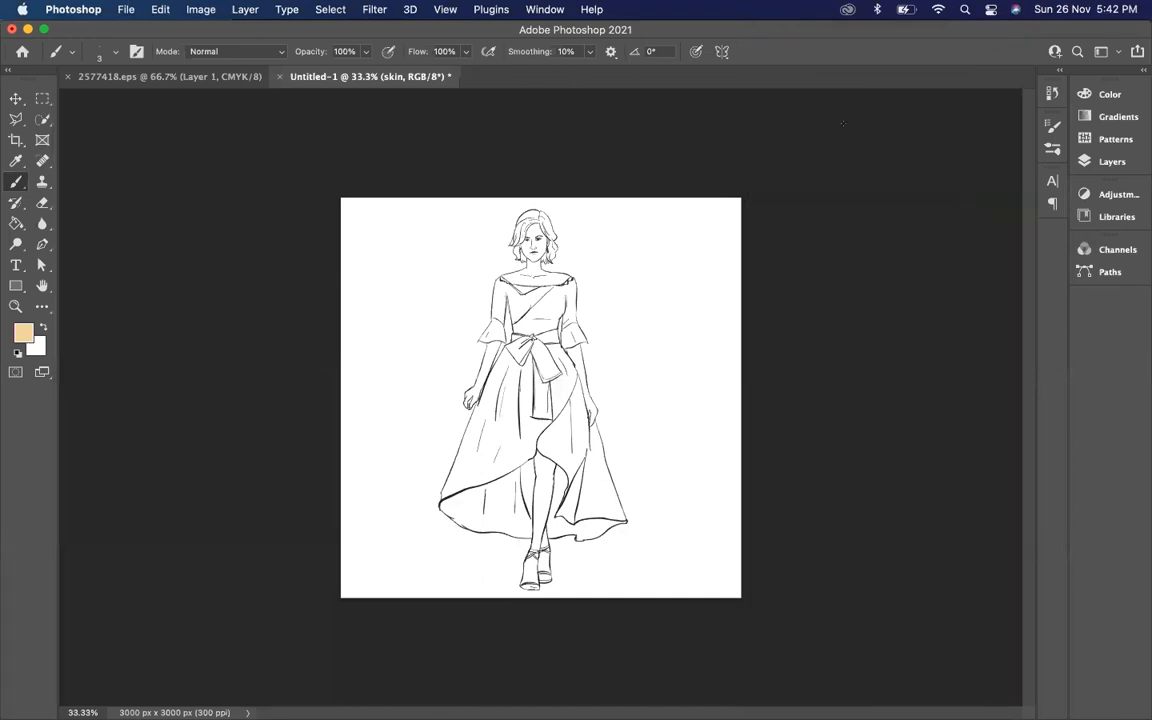
left_click(1110, 161)
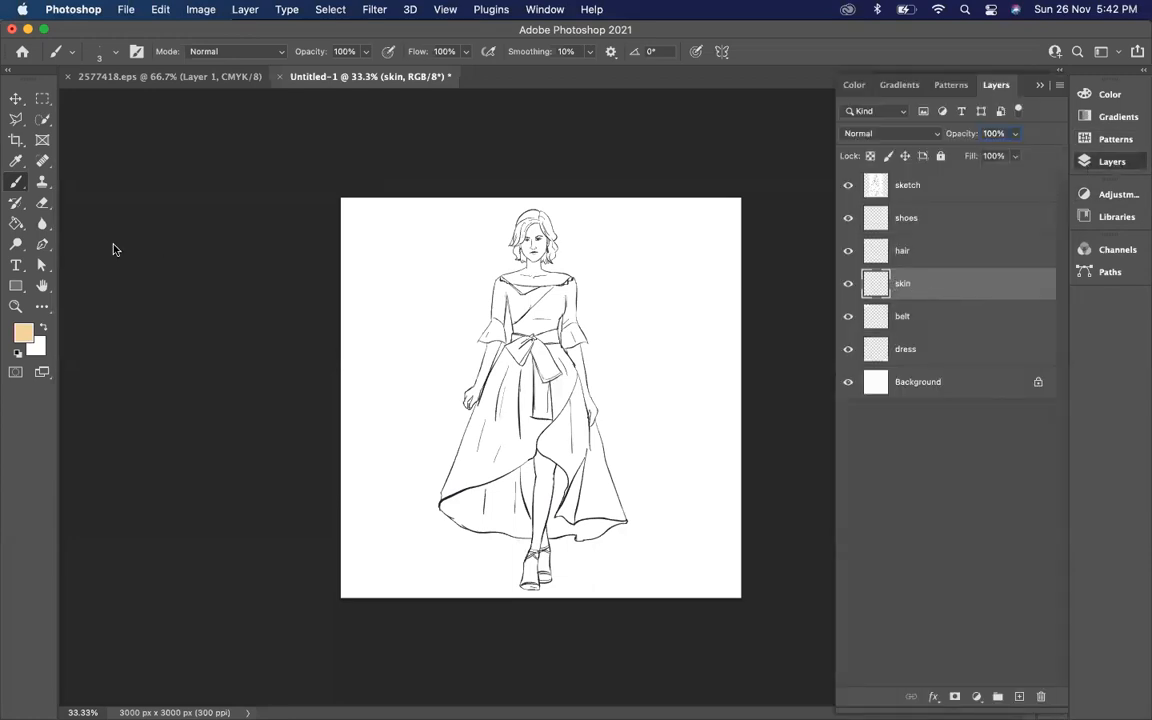
Fill the front leg with the peach skin tone on the skin layer using the Paint Bucket.
left_click(16, 223)
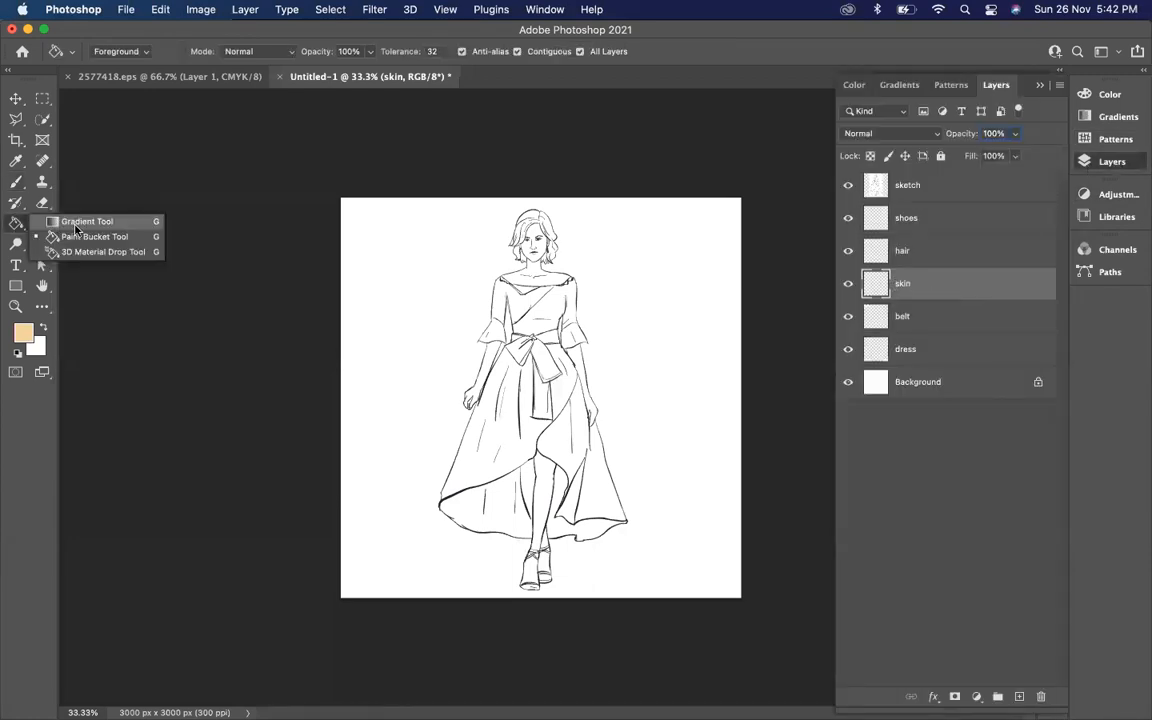
left_click(64, 238)
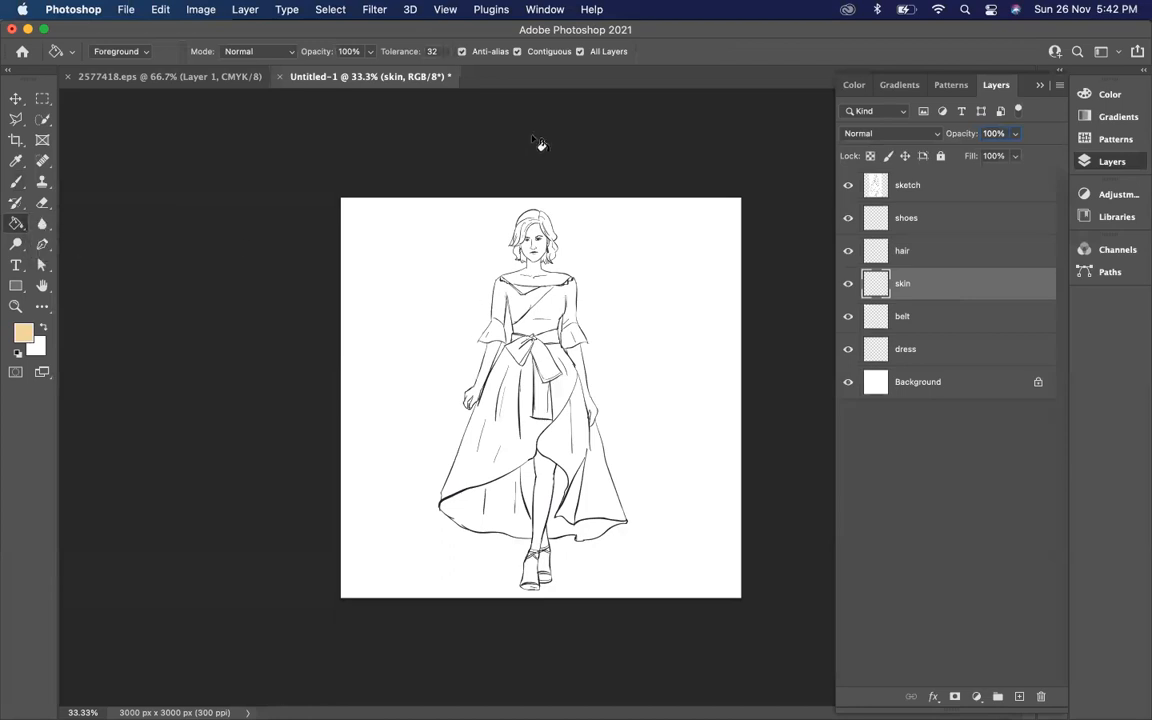
left_click(545, 480)
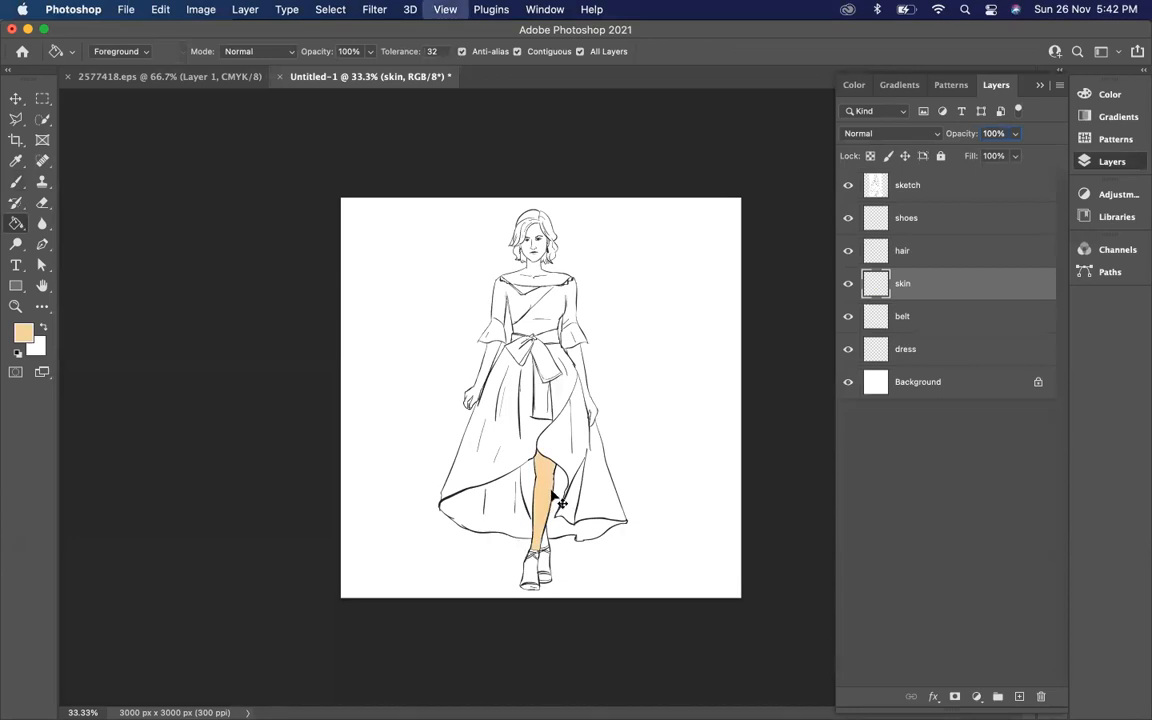
Try to fill the back leg with the skin tone on the skin layer.
key("super+equal")
scroll(558, 500, "down", 8)
scroll(558, 500, "up", 3)
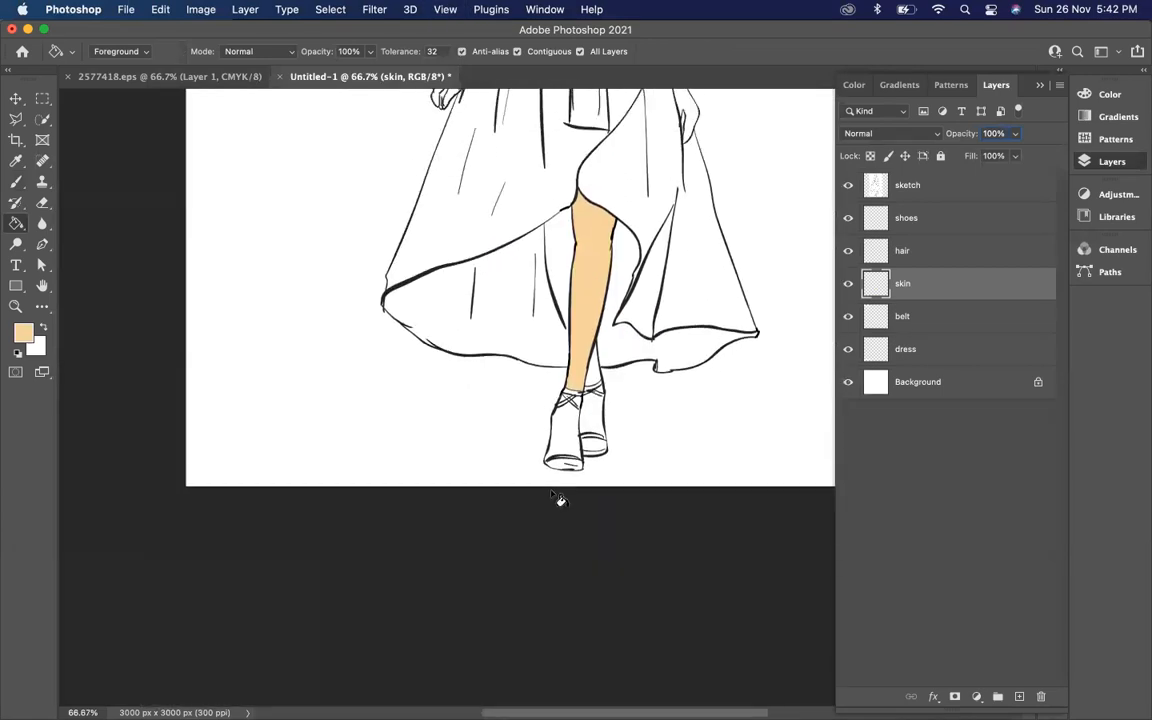
left_click(564, 278)
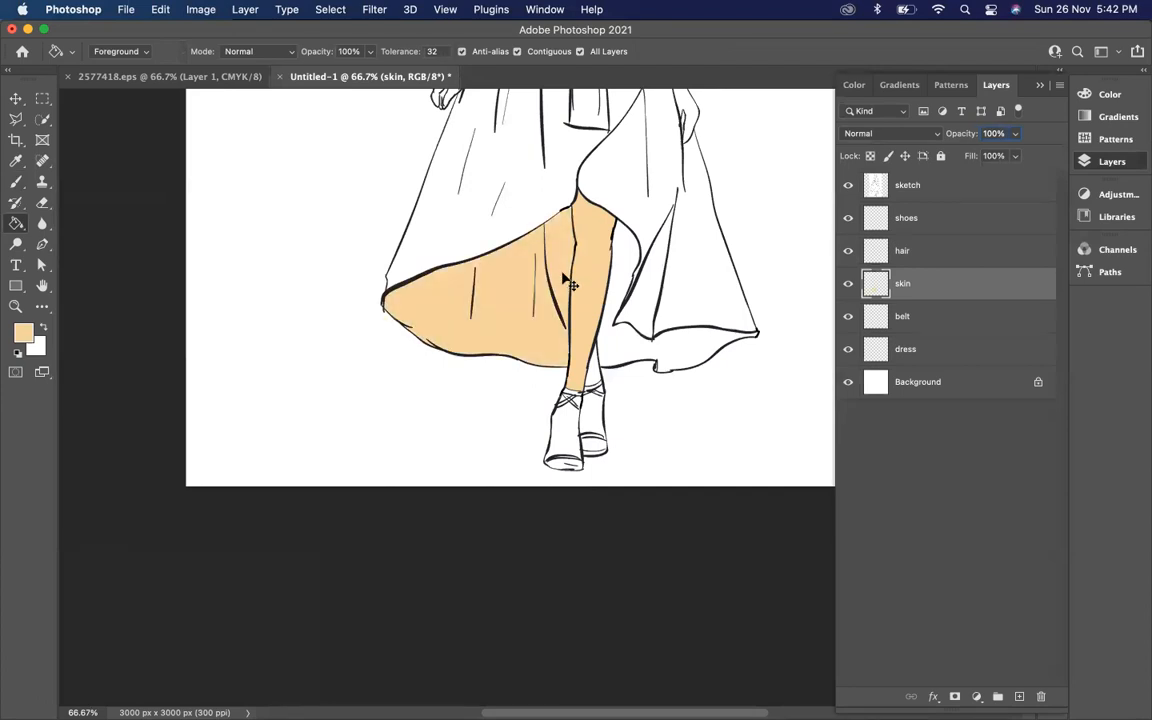
key("super+equal")
key("super+equal")
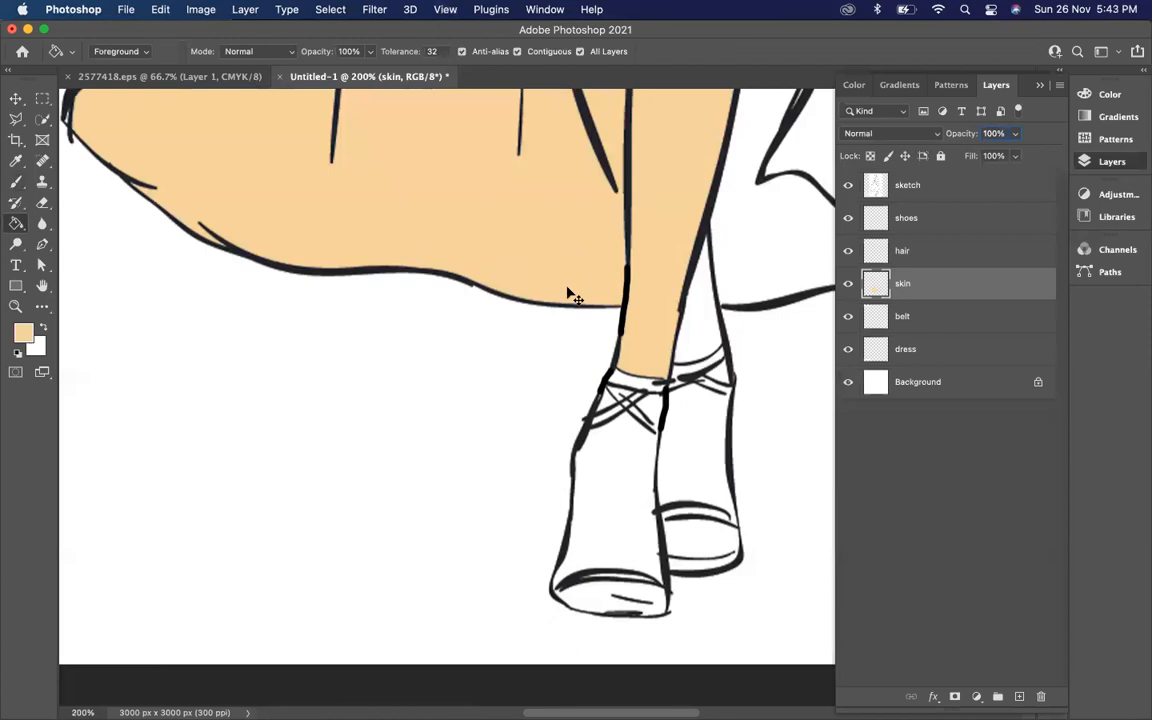
key("super+z")
key("super+minus")
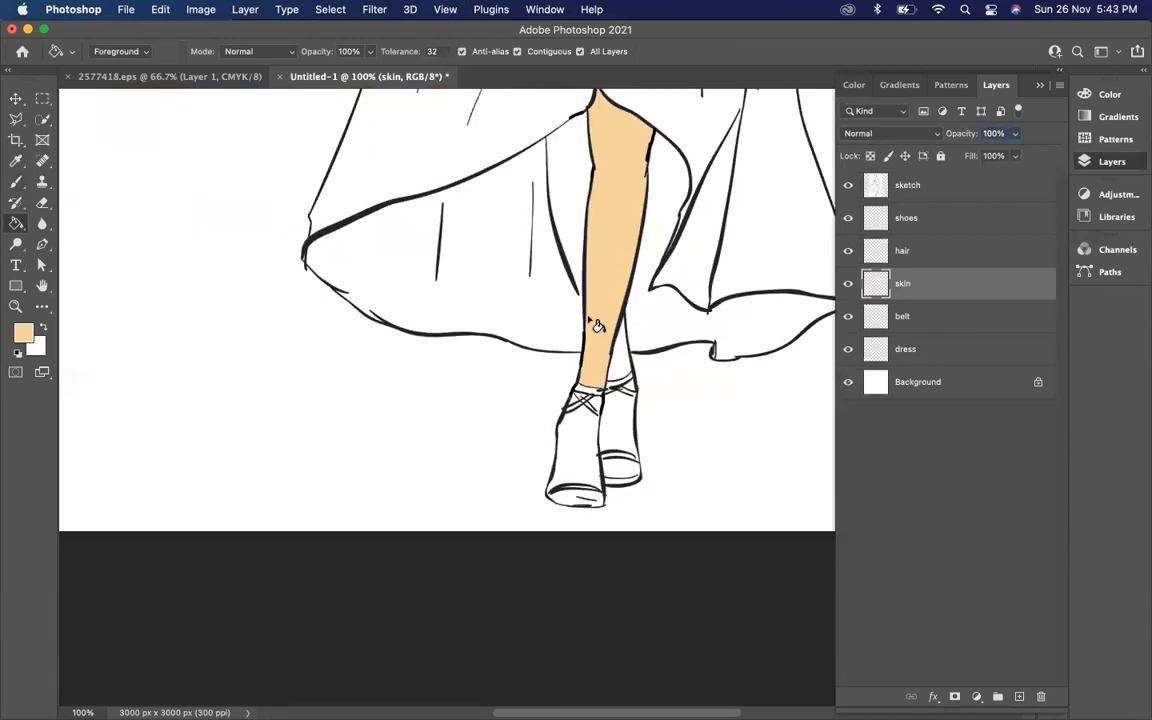
Close the gap between the back leg's outline and the front leg on the sketch layer with a black brush stroke.
left_click(944, 185)
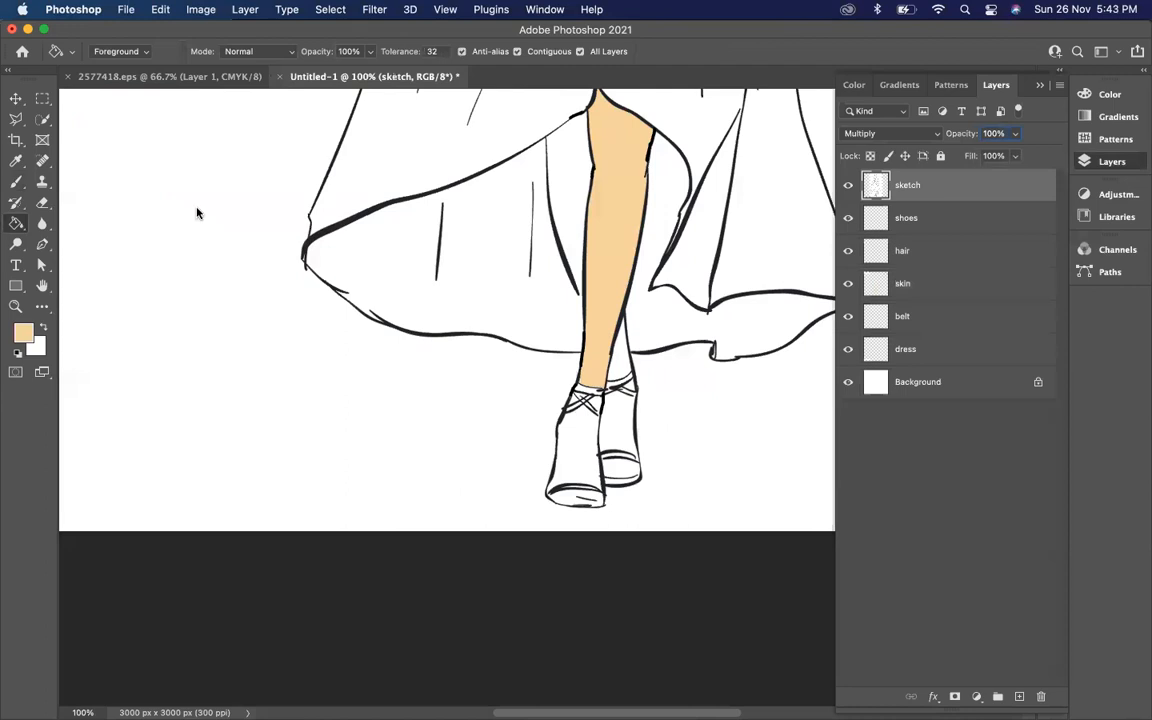
left_click(16, 184)
left_click(16, 356)
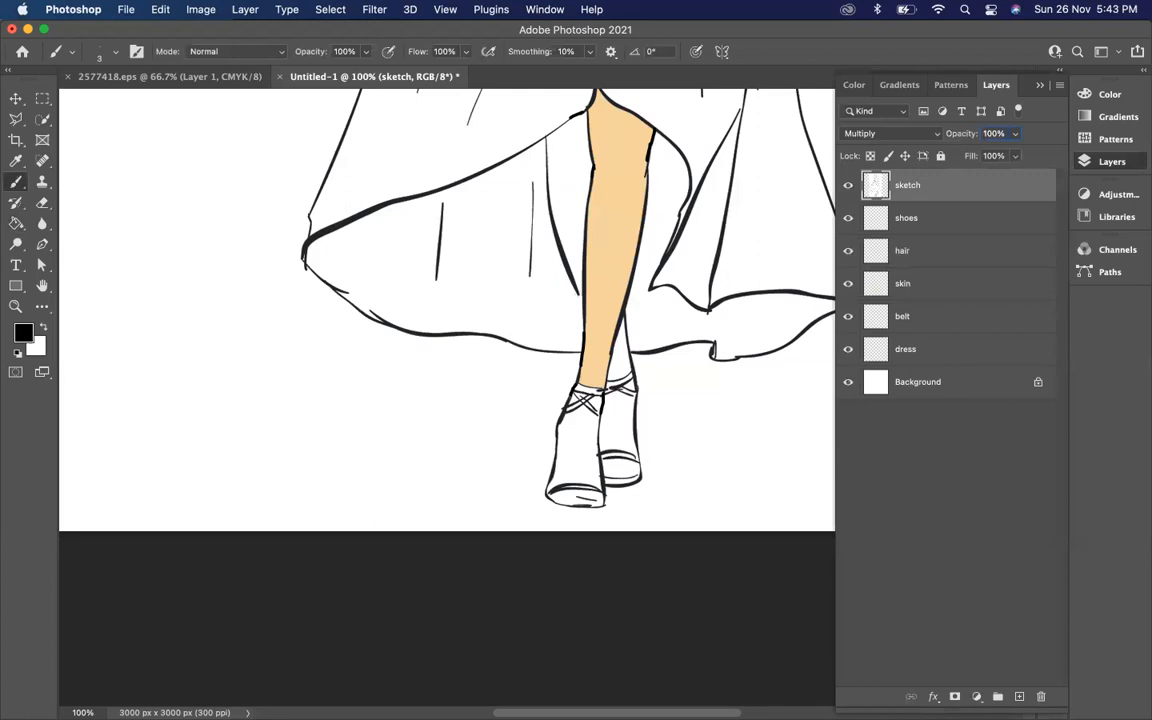
key("super+equal")
key("super+equal")
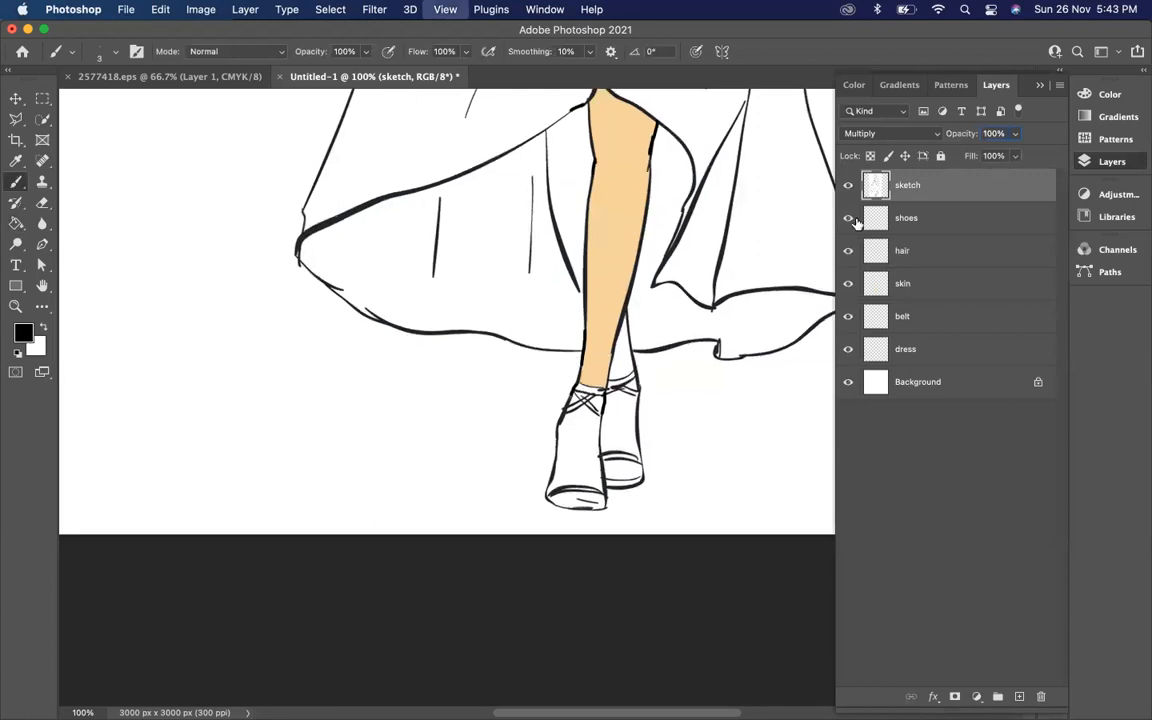
scroll(645, 342, "up", 5)
scroll(645, 342, "right", 2)
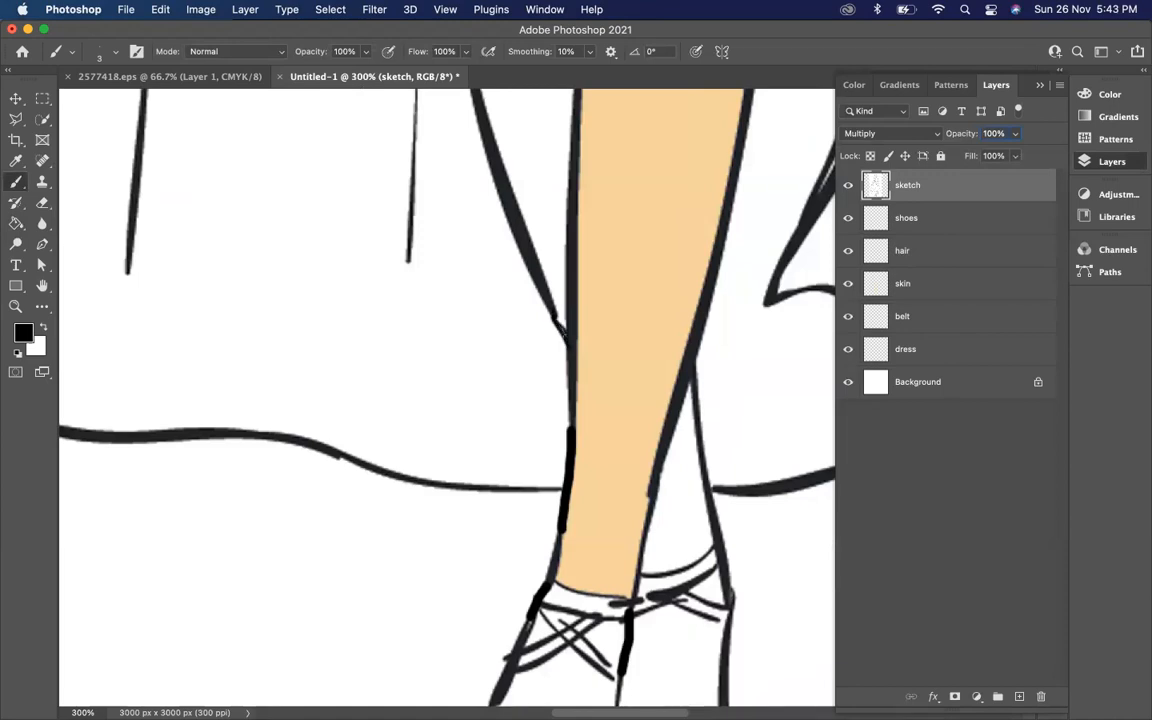
scroll(564, 336, "up", 10)
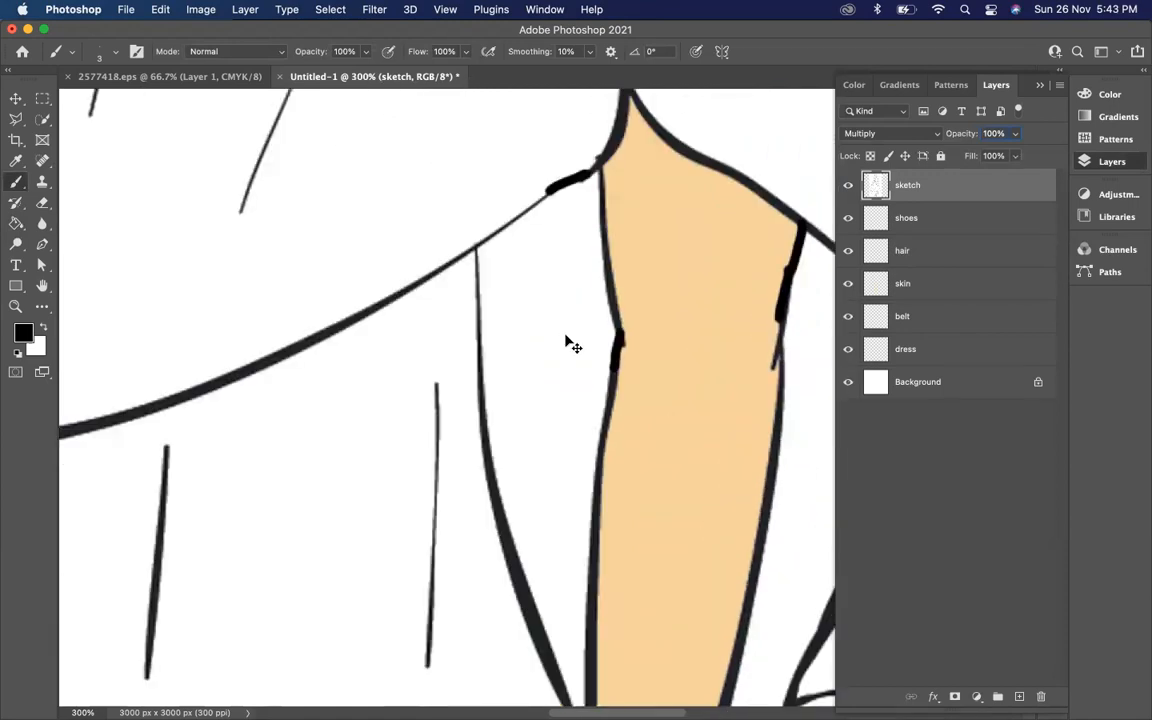
scroll(566, 342, "down", 6)
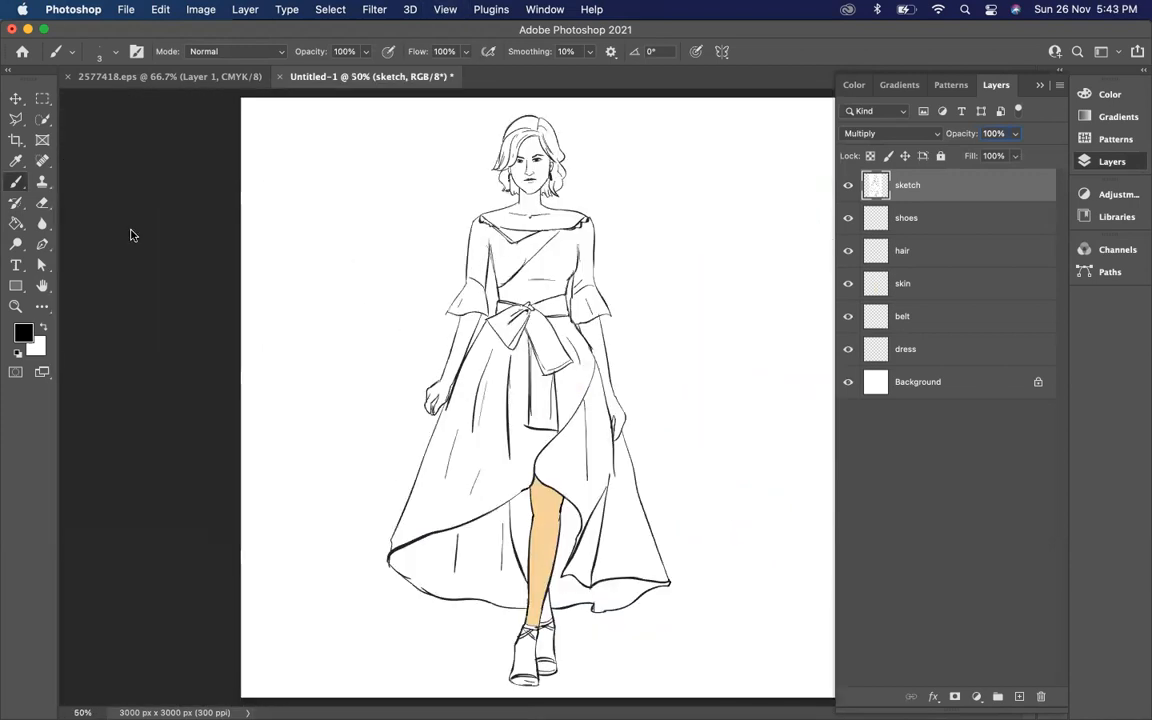
Sample the skin tone from the coloured front leg as the foreground colour and ready the Paint Bucket.
left_click(16, 160)
left_click(546, 525)
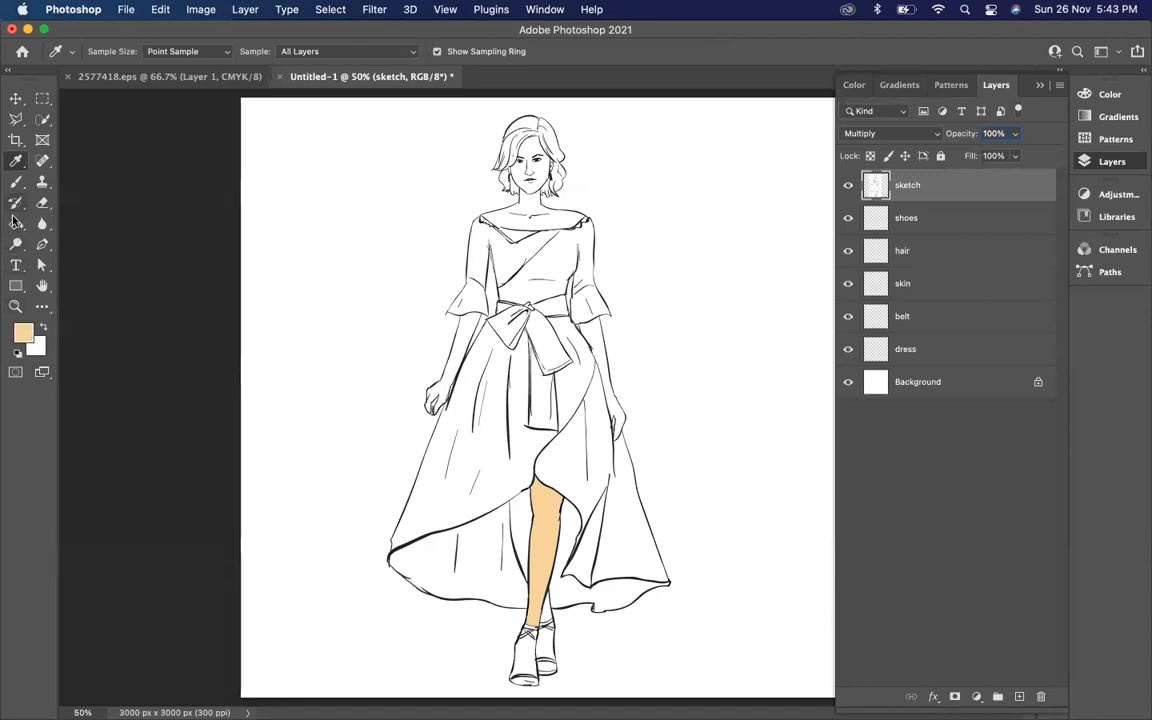
left_click(15, 222)
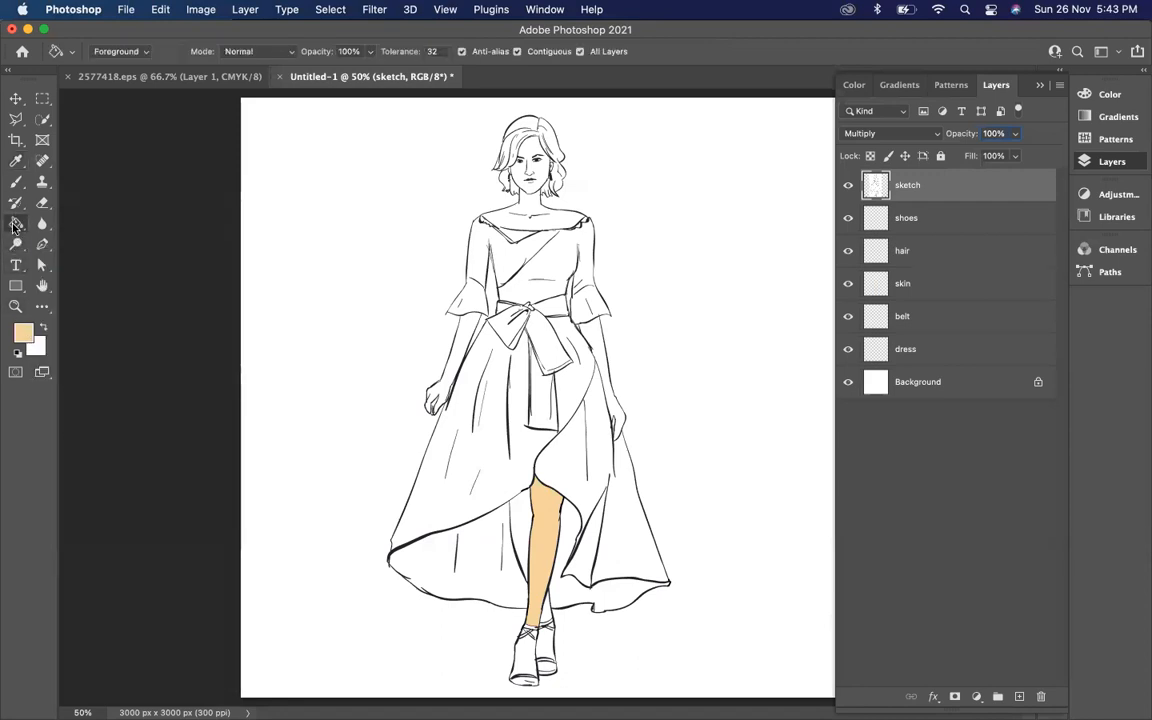
Try filling the back leg and the neck and shoulders with the skin tone while the sketch layer is active.
left_click(517, 519)
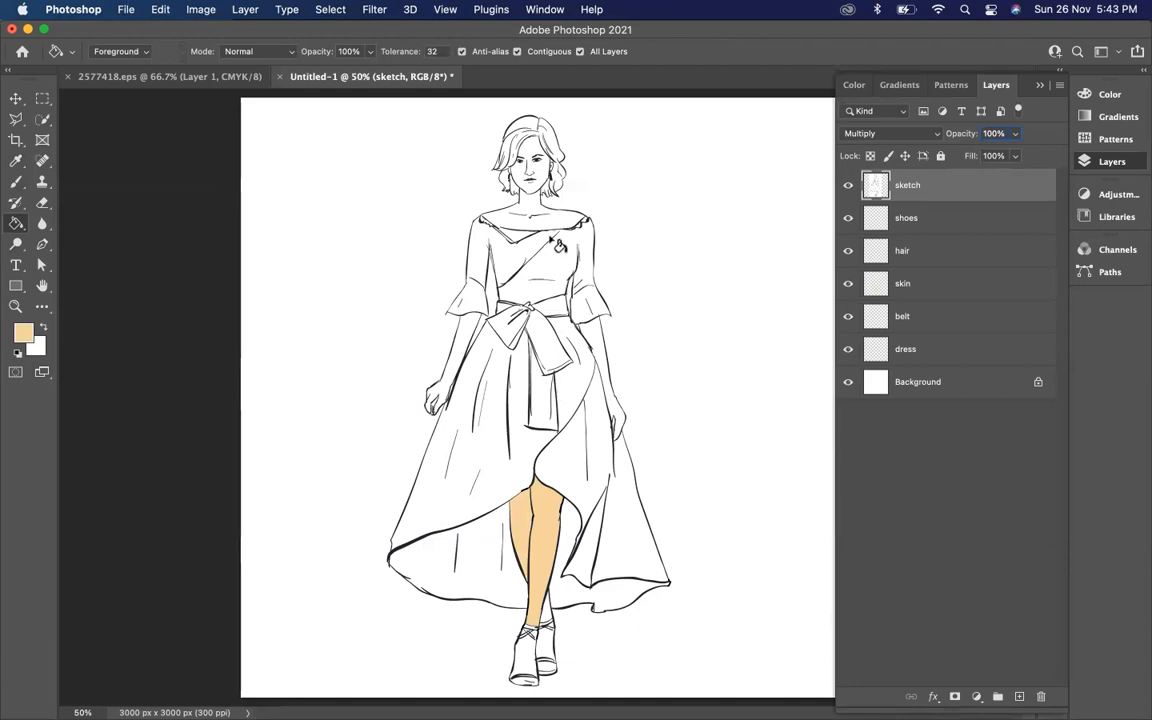
left_click(546, 226)
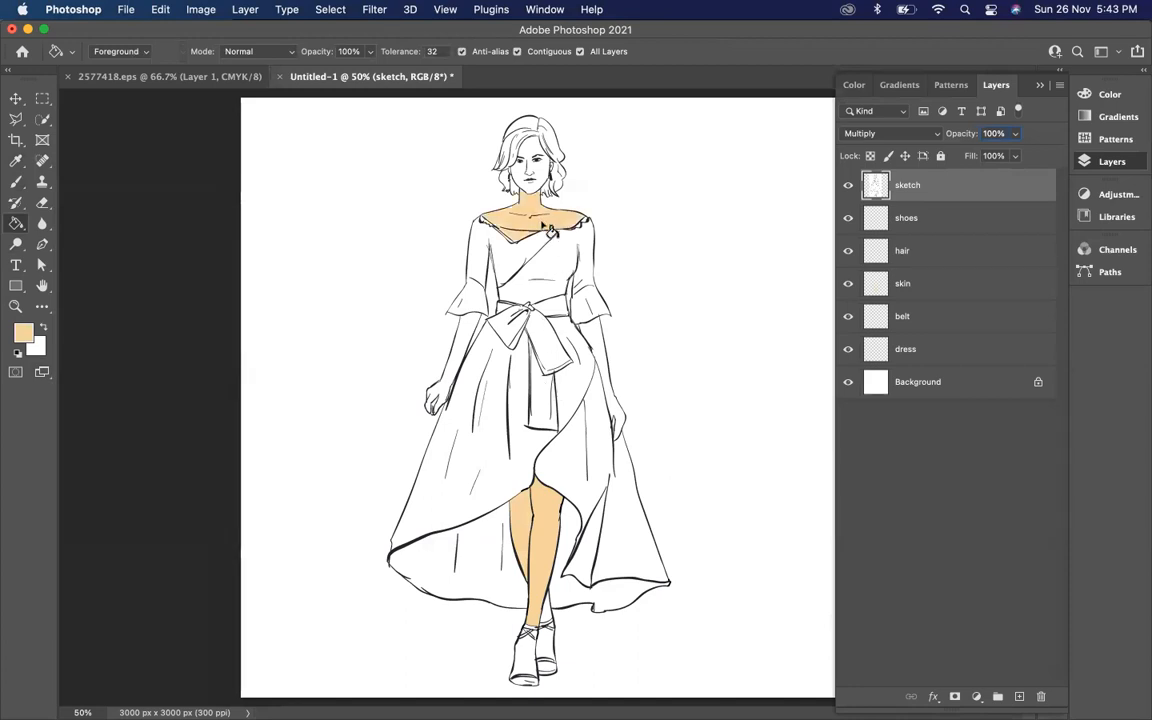
key("super+z")
key("super+z")
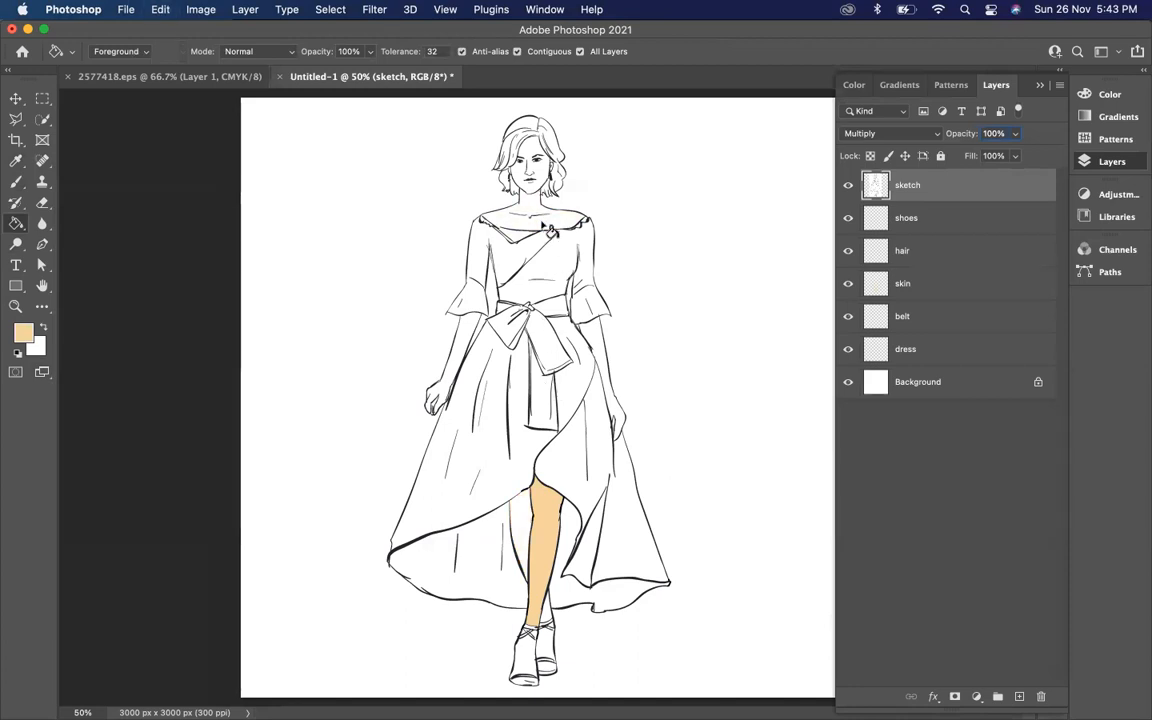
Fill the back leg, neck and shoulders, face, both arms and feet with the skin tone on the skin layer.
left_click(900, 288)
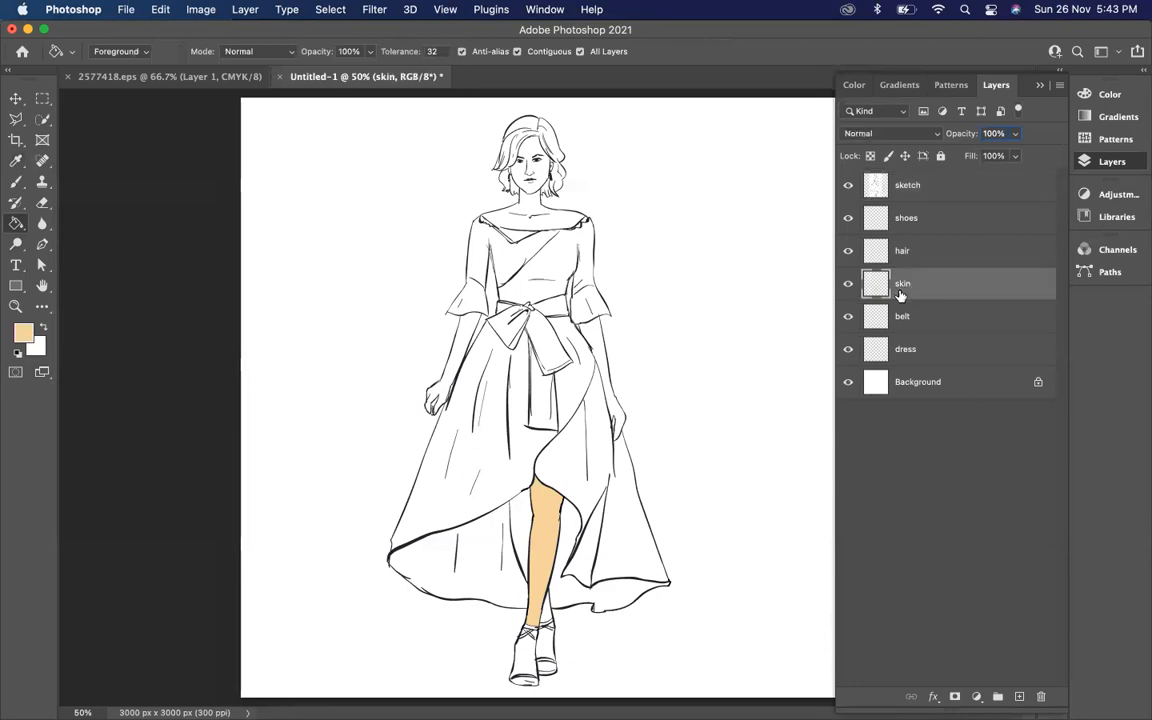
left_click(519, 528)
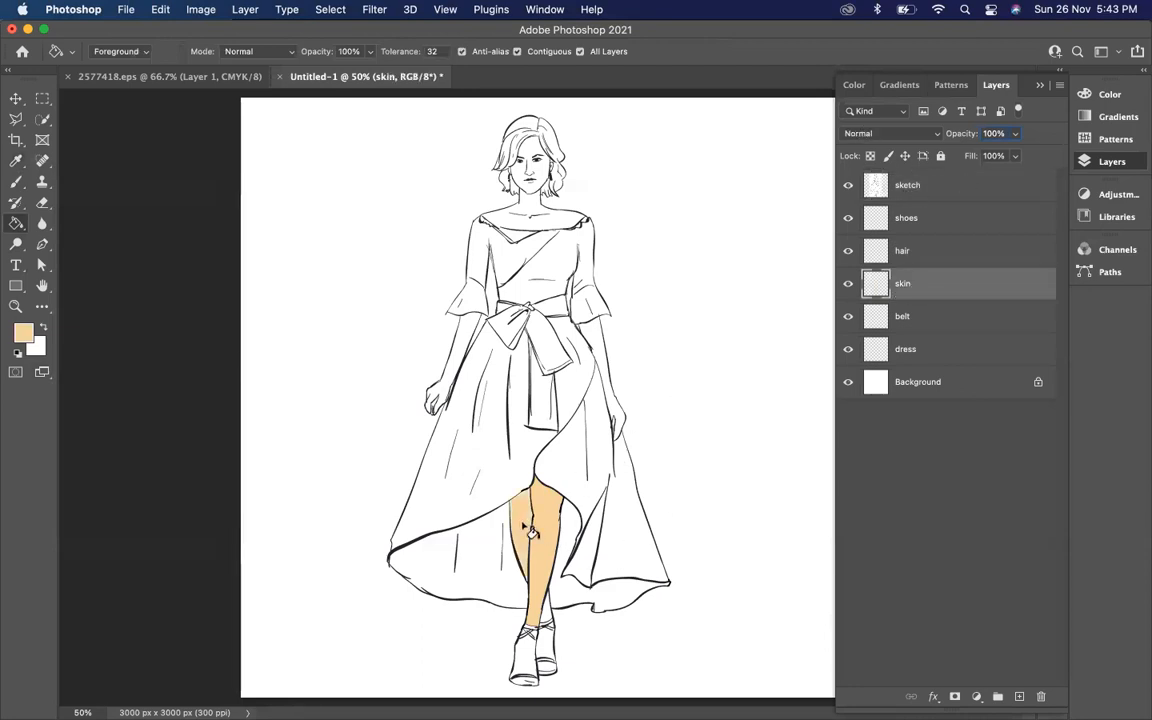
left_click(530, 228)
left_click(515, 163)
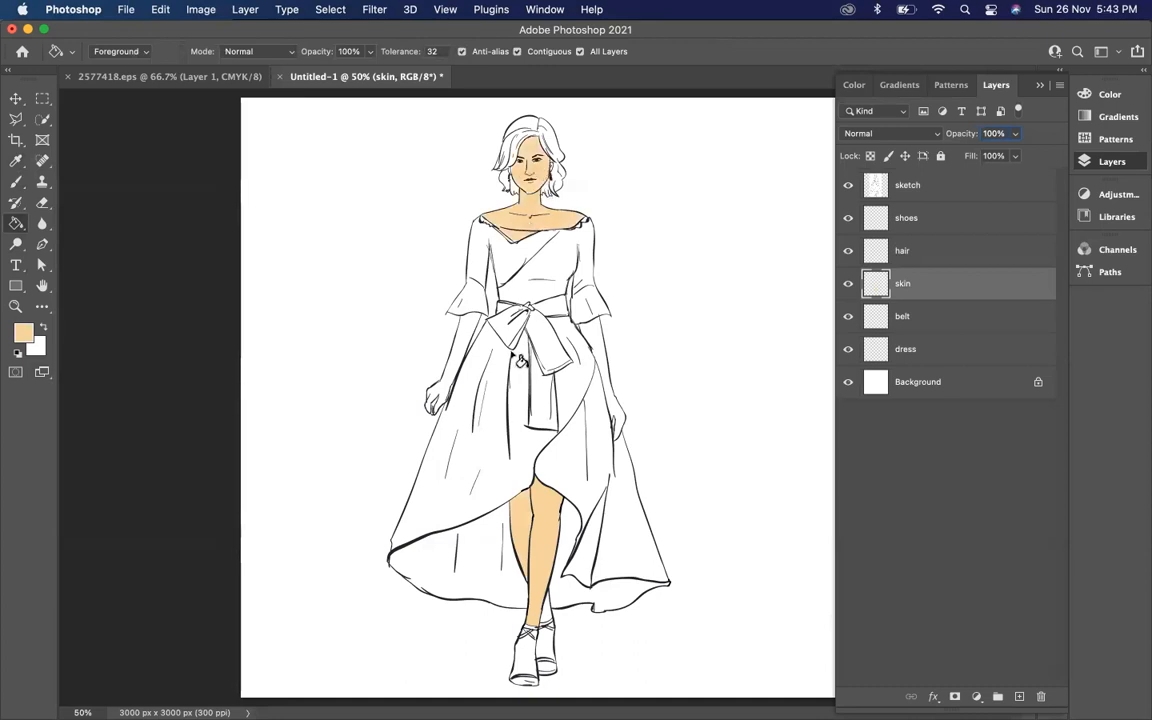
left_click(460, 362)
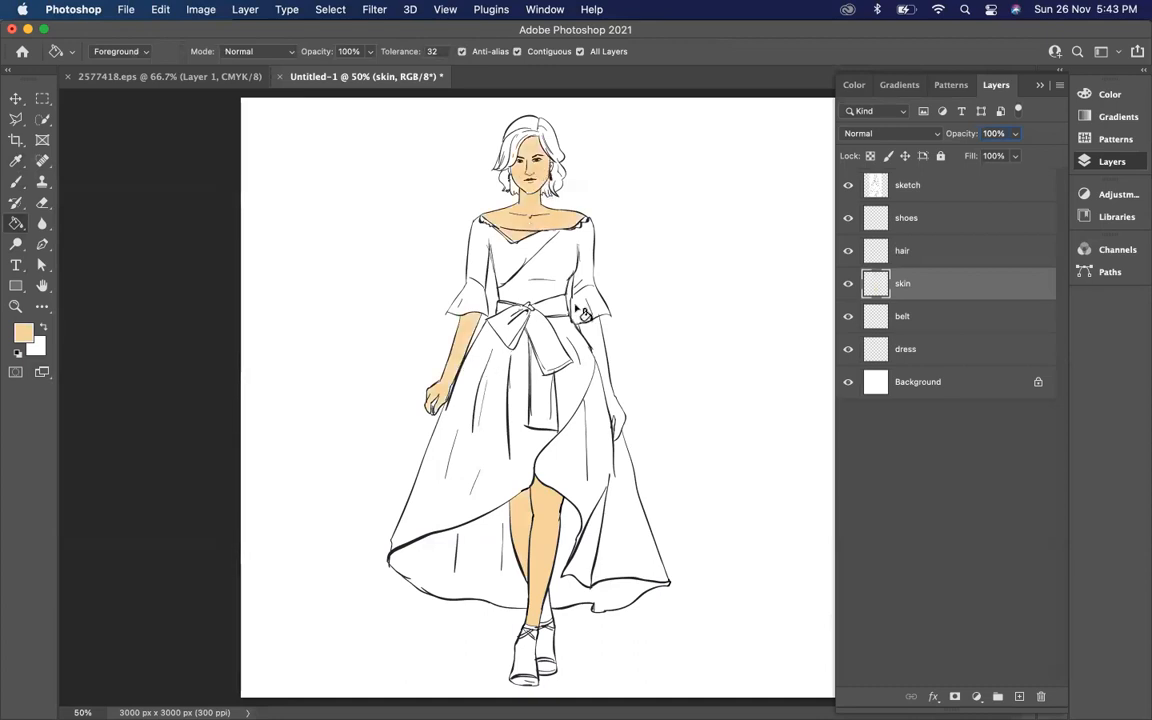
left_click(601, 353)
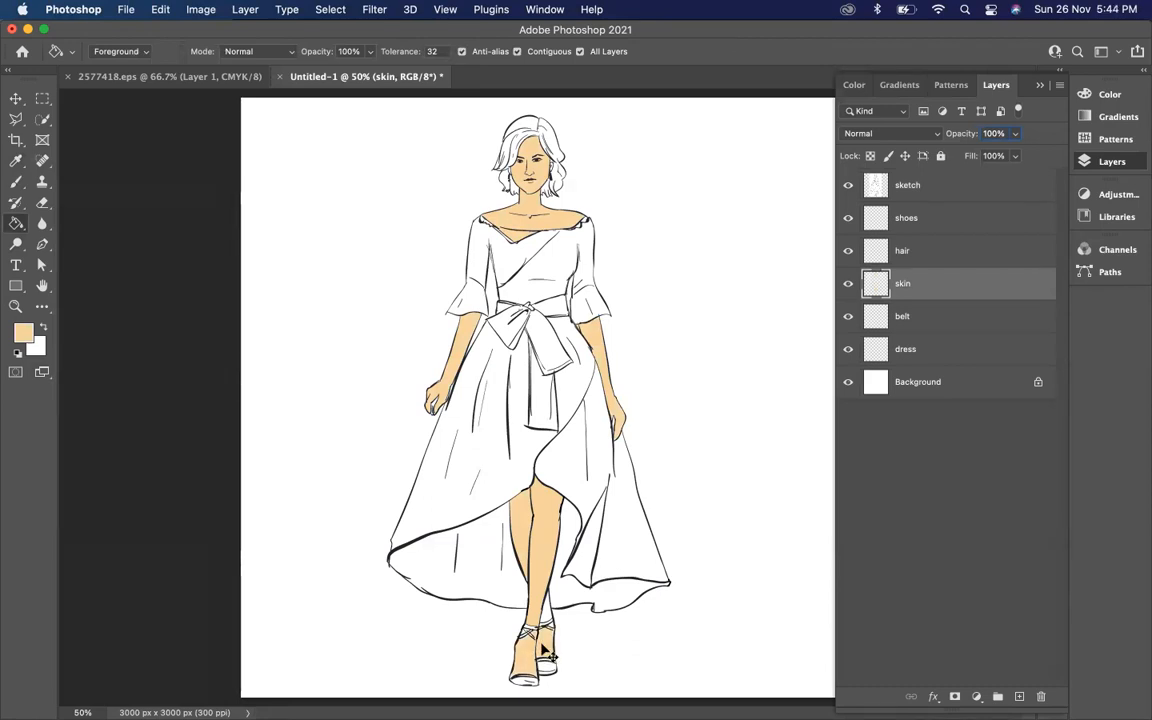
Try filling the toe area of the back foot with the skin tone and undo the fill.
key("super+plus")
key("super+plus")
scroll(555, 513, "down", 3)
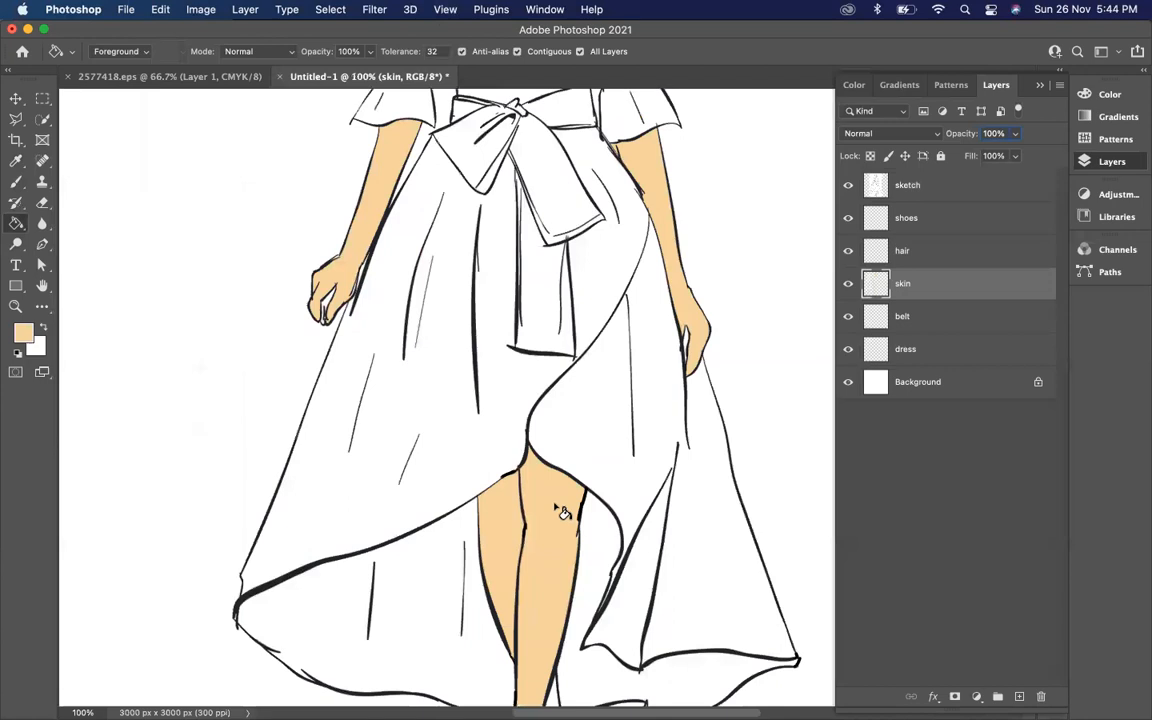
scroll(560, 512, "down", 5)
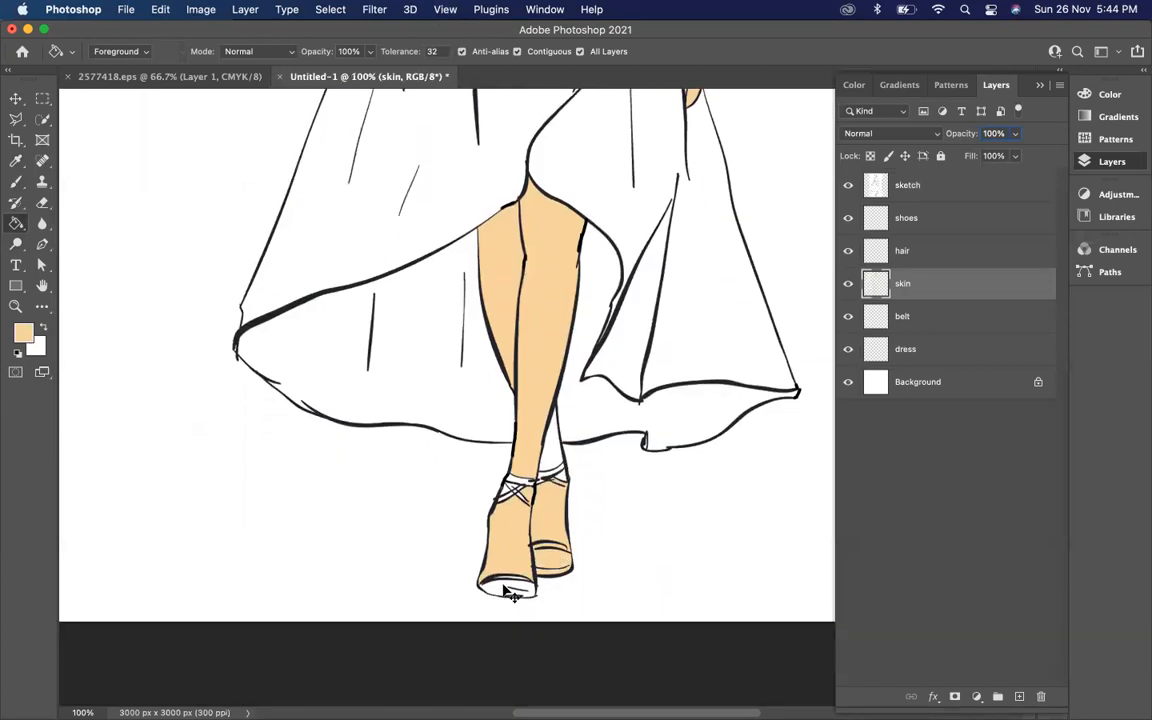
left_click(562, 561)
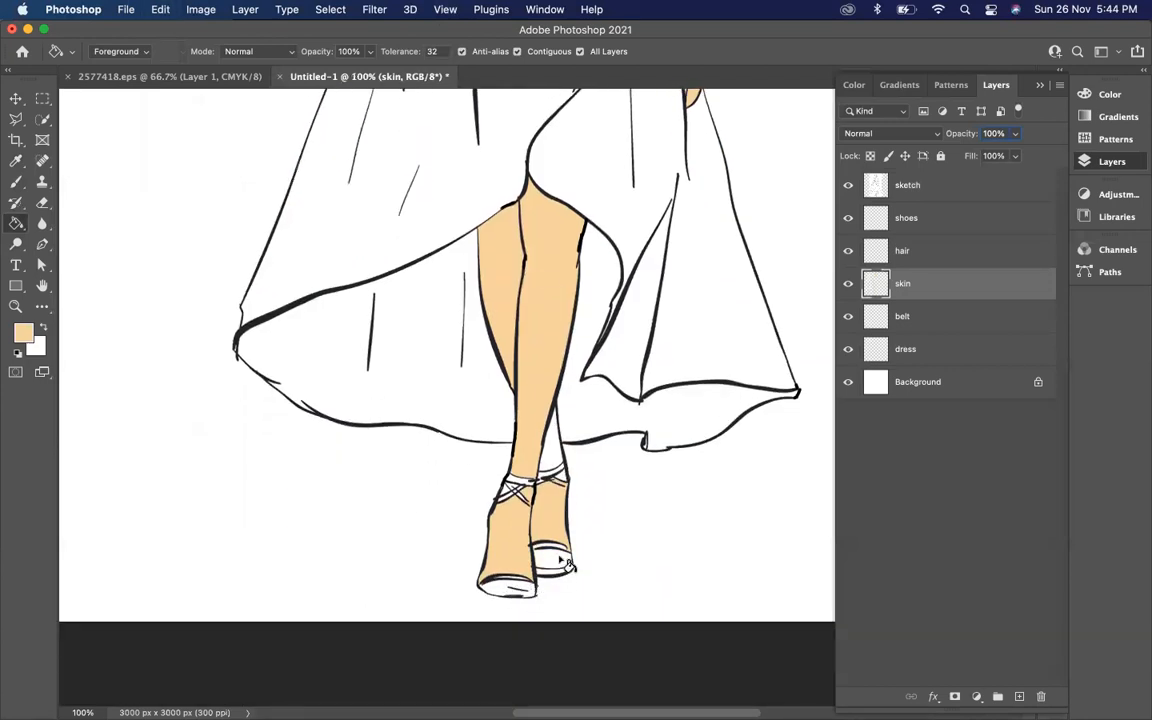
scroll(566, 565, "down", 2)
scroll(558, 562, "up", 5)
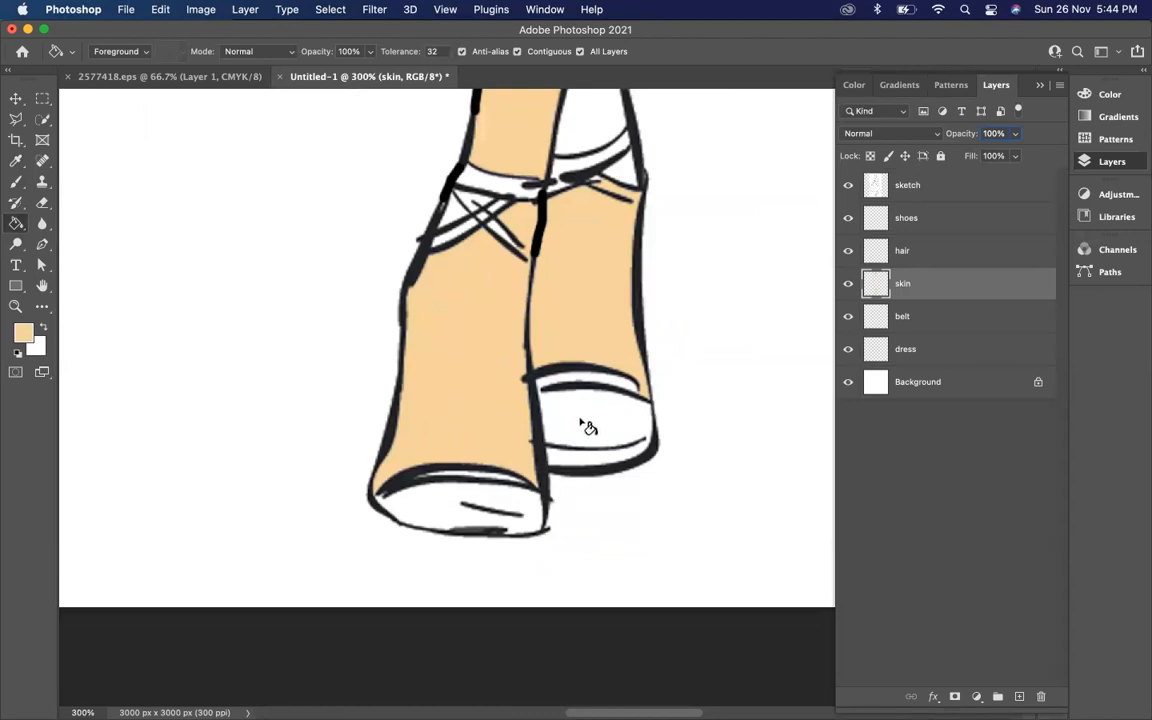
left_click_drag(585, 421, 629, 402)
left_click(637, 397)
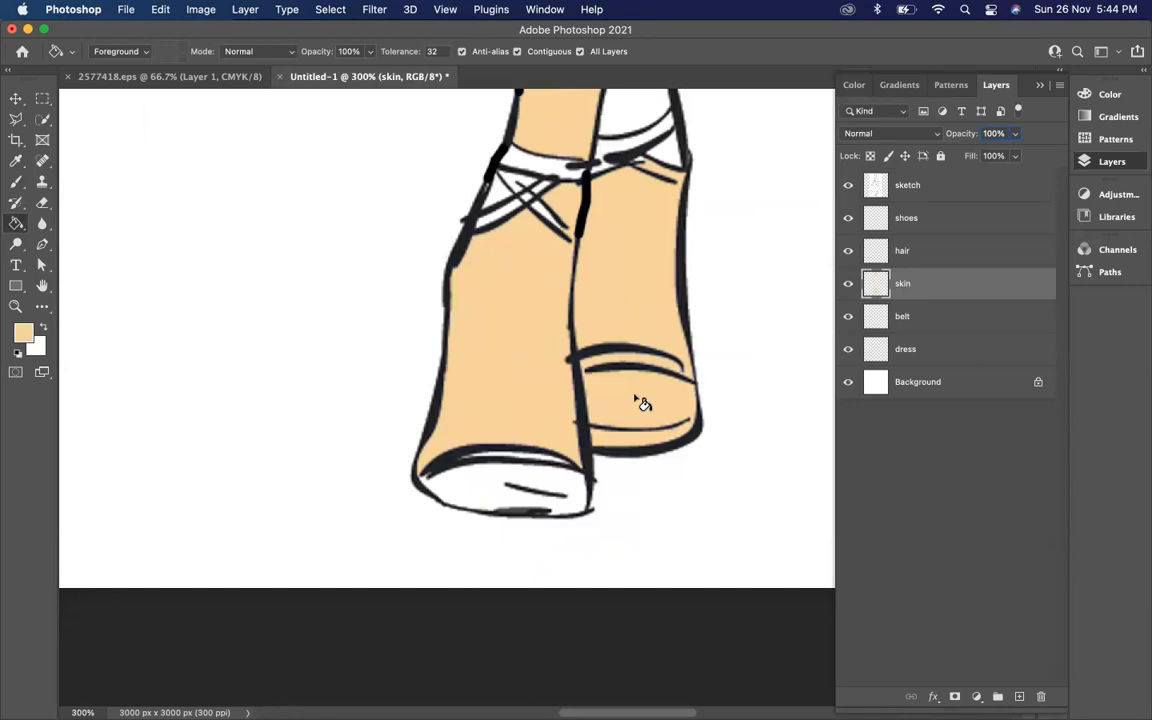
key("super+z")
Fill the front foot's toes, the gaps between the ankle straps and the back leg's lower calf with the skin tone.
left_click(455, 496)
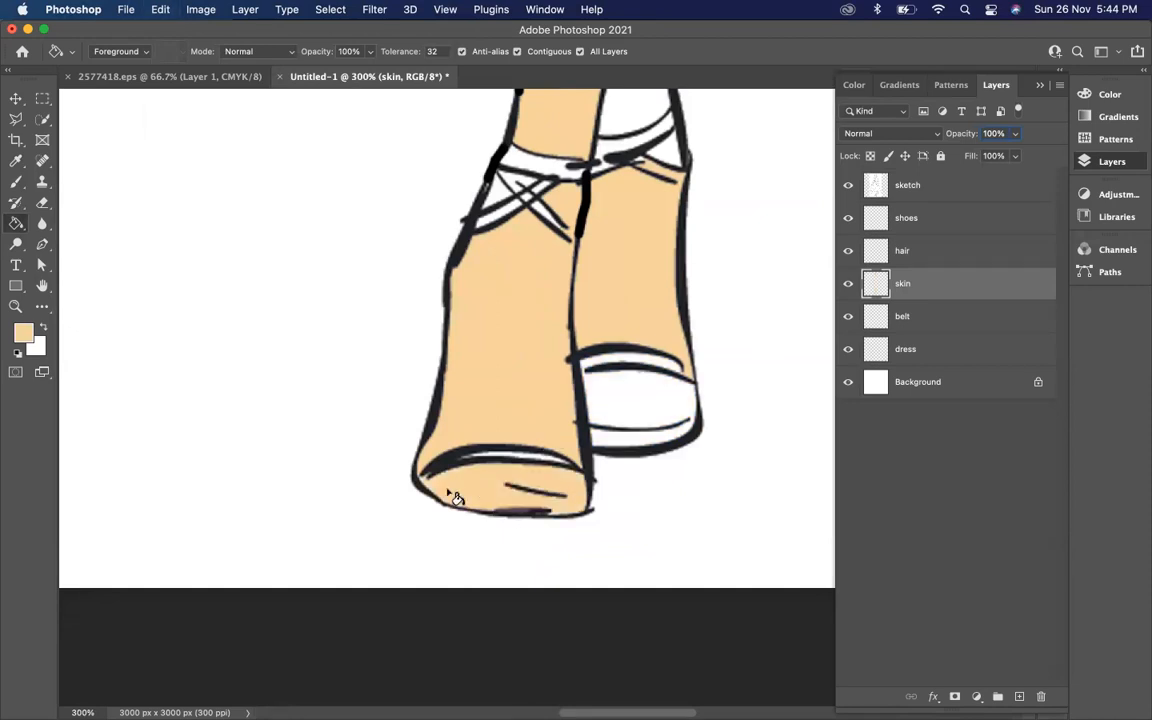
scroll(649, 403, "left", 2)
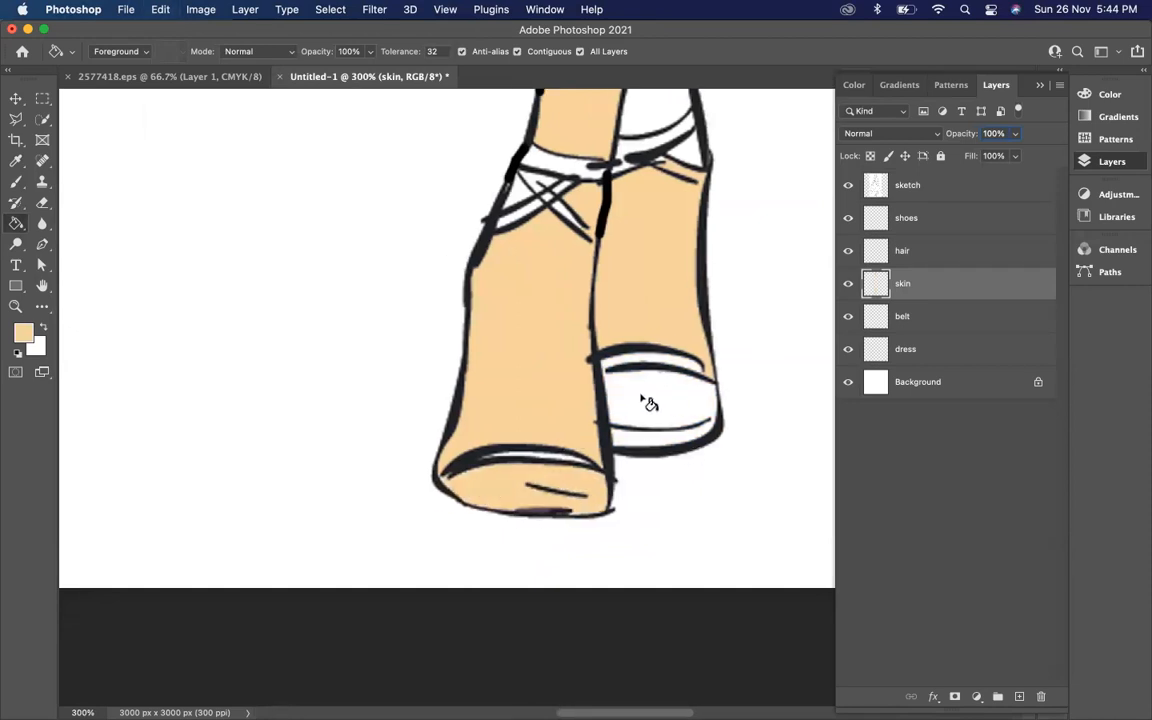
scroll(649, 403, "left", 5)
scroll(648, 417, "right", 8)
scroll(600, 420, "up", 2)
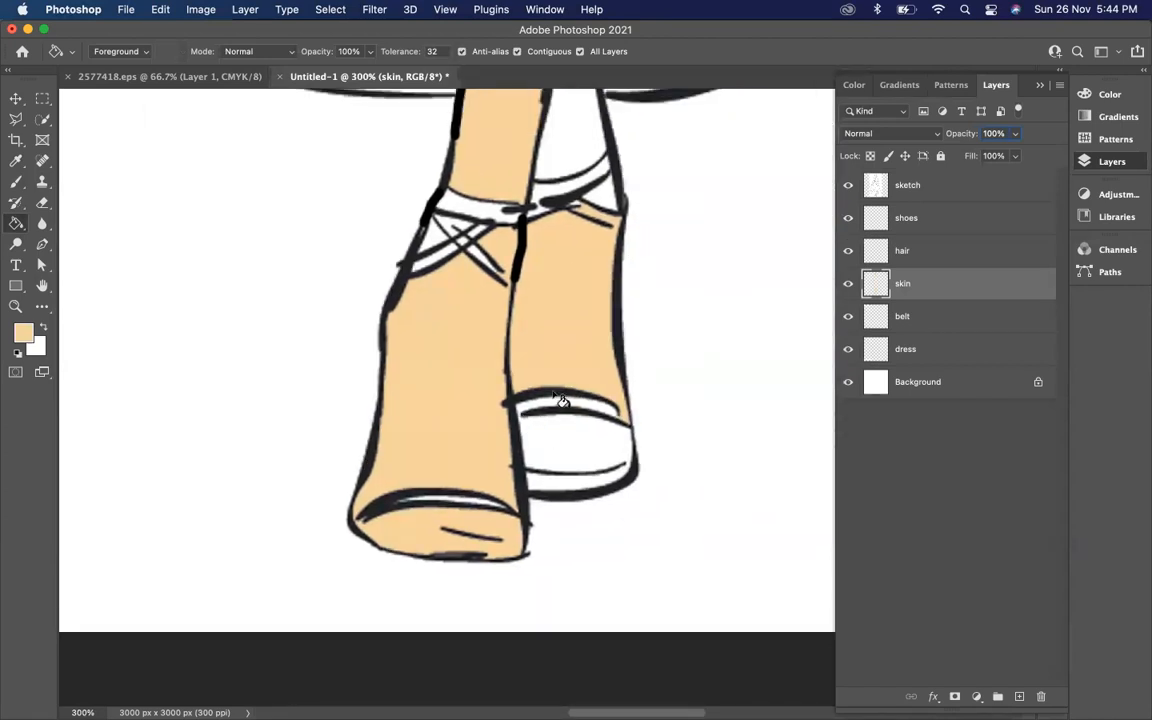
scroll(560, 400, "left", 4)
scroll(560, 400, "up", 2)
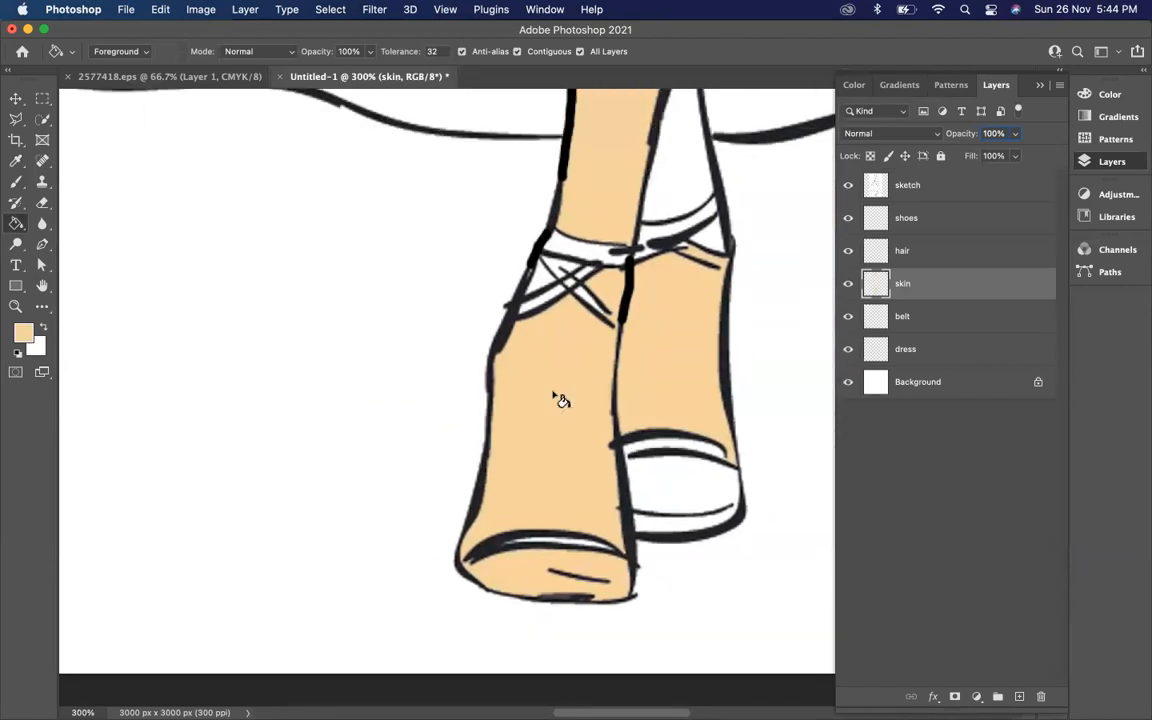
left_click(552, 297)
left_click(697, 250)
scroll(708, 332, "down", 3)
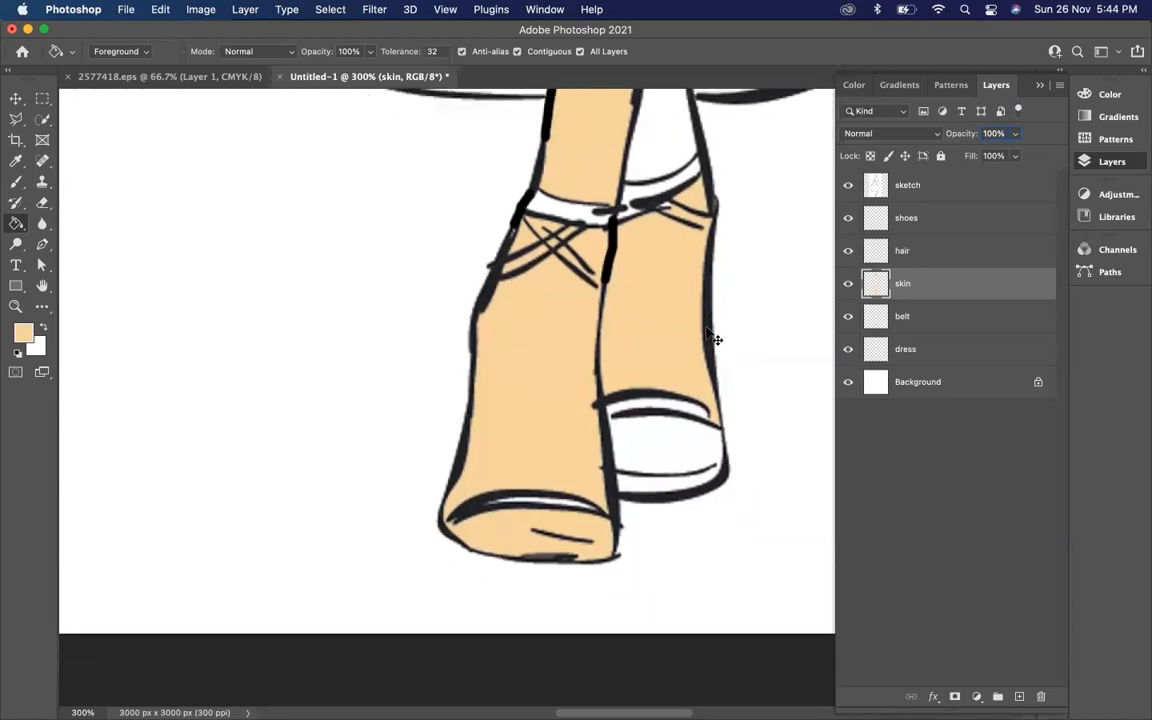
scroll(708, 332, "down", 6)
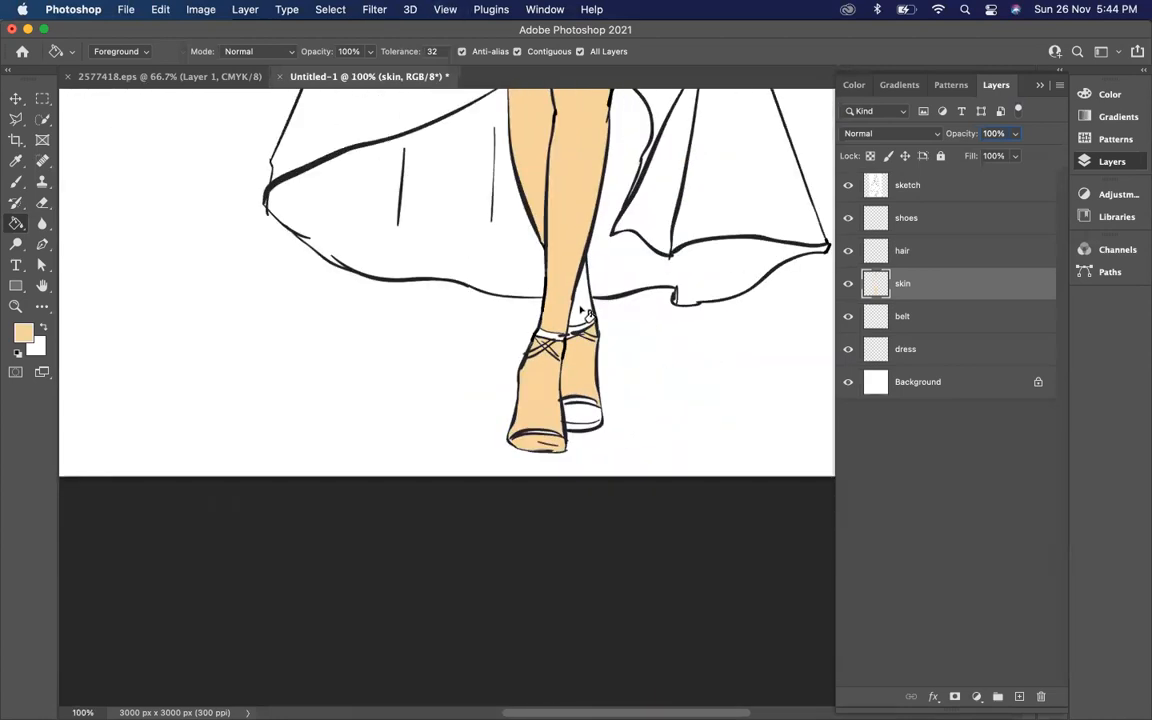
scroll(587, 313, "down", 3)
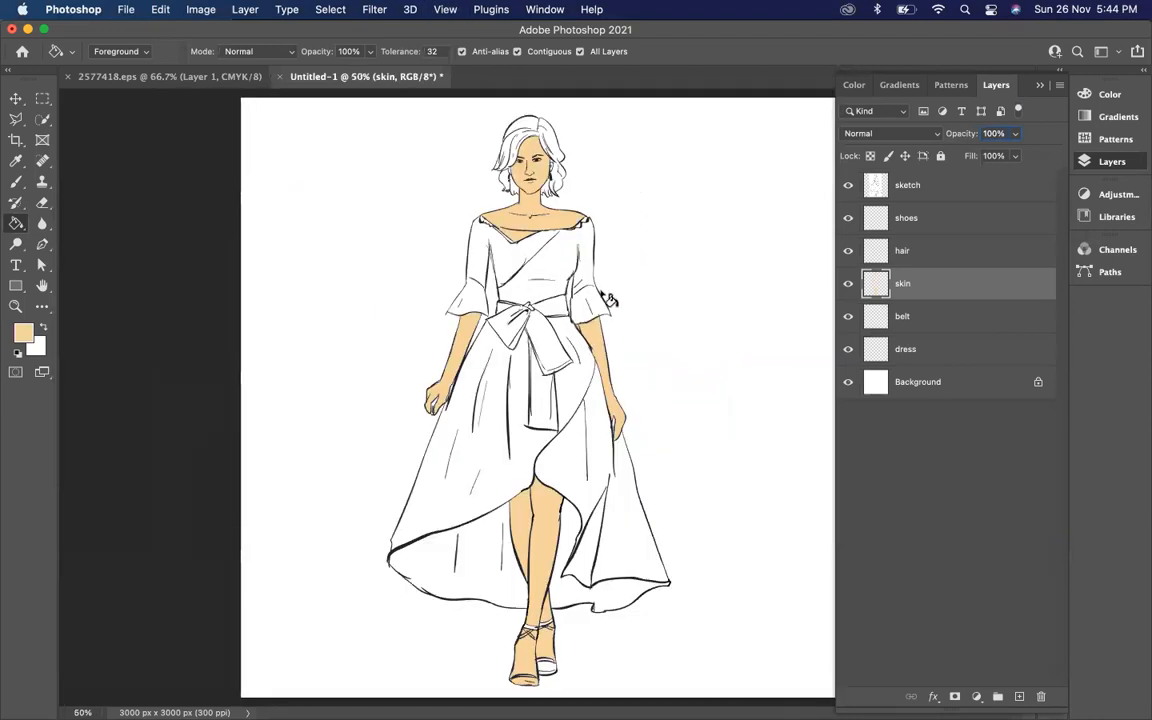
Ready the Brush with black as the foreground colour, undo the last change and activate the sketch layer.
key("super+equal")
key("super+equal")
key("super+equal")
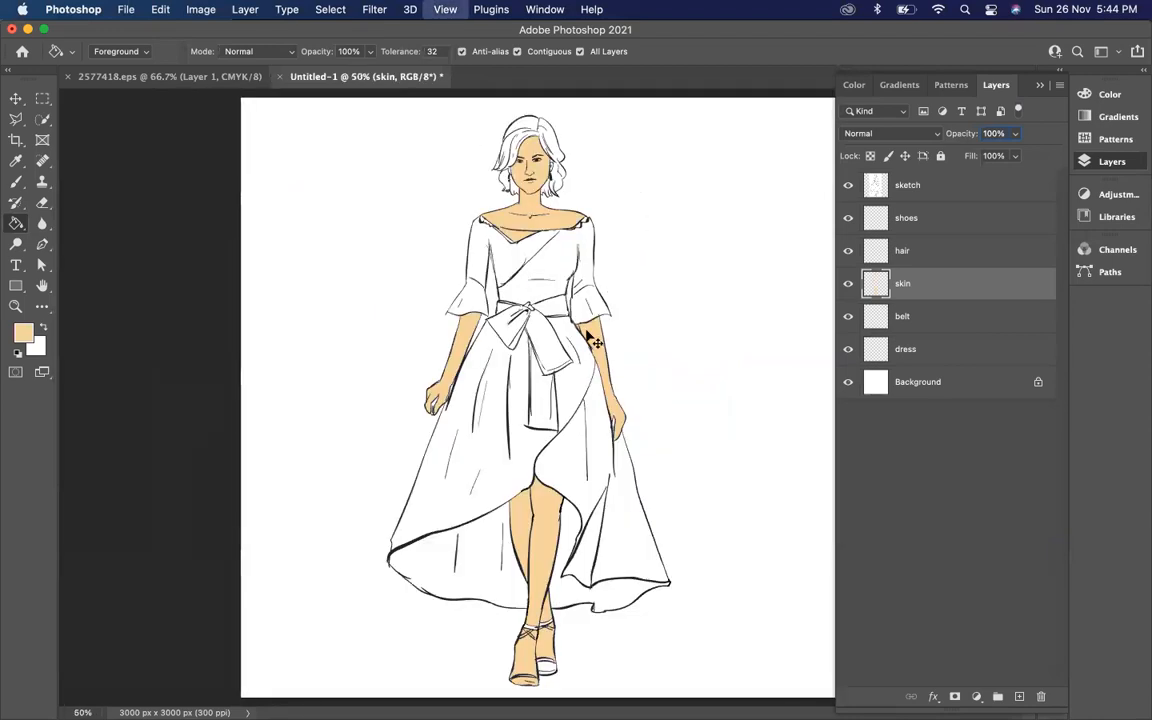
scroll(595, 340, "down", 15)
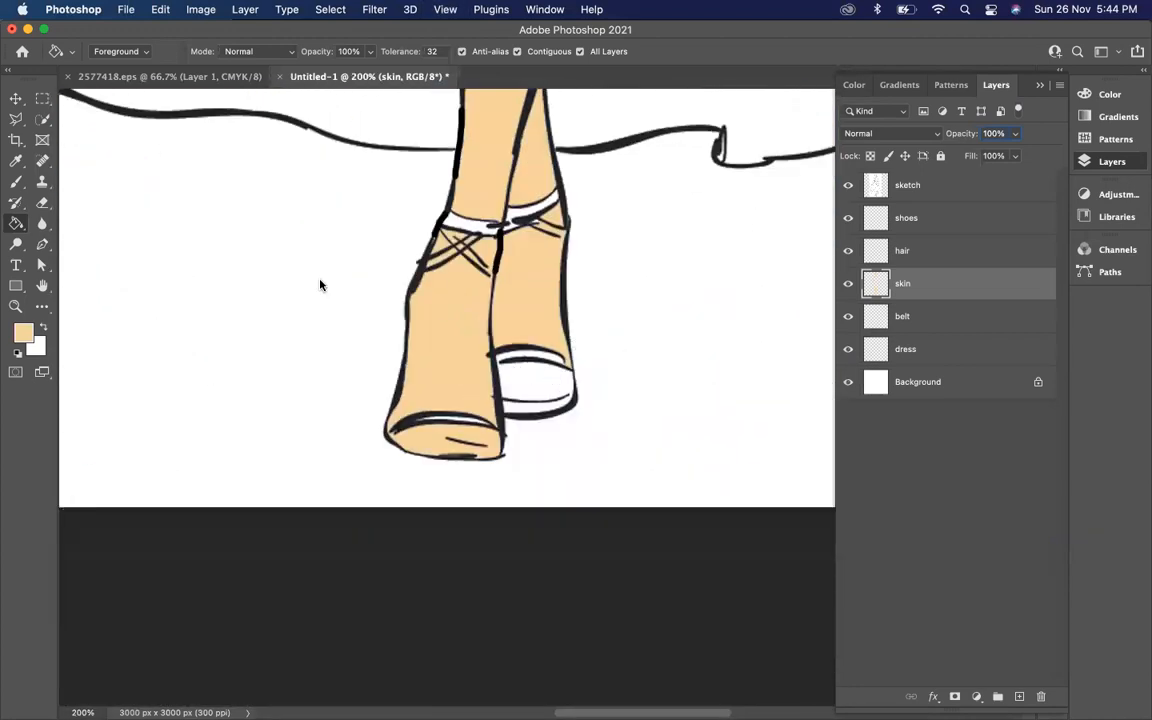
left_click(16, 184)
left_click(17, 353)
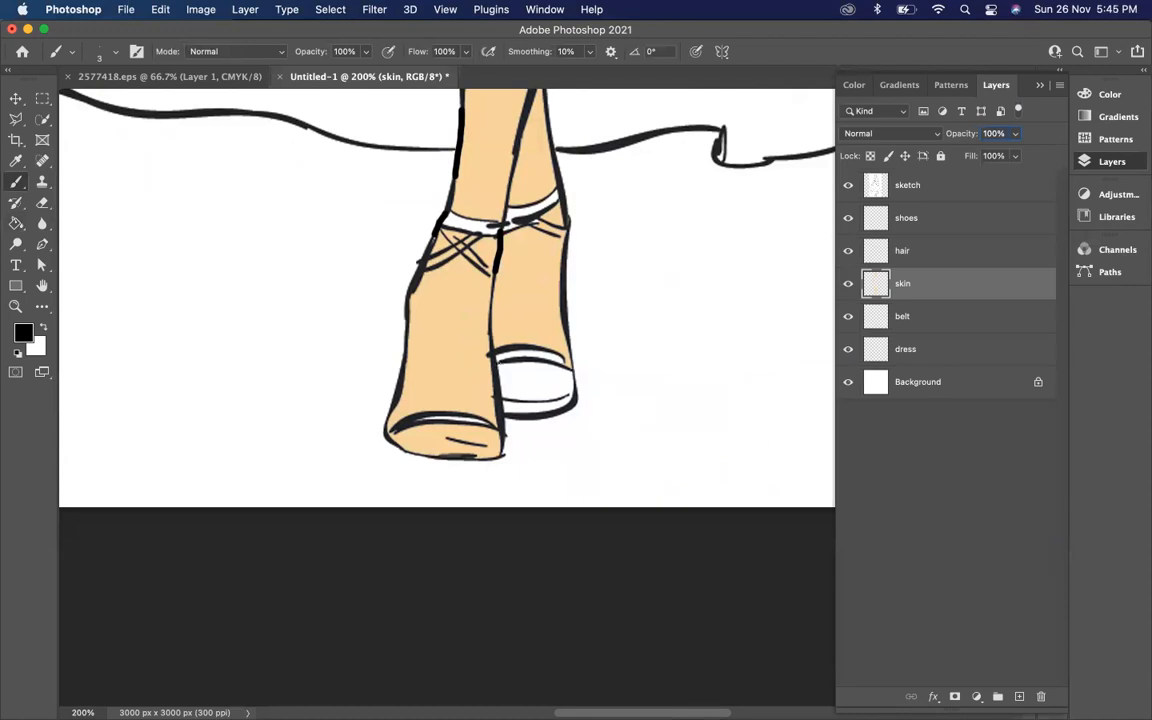
key("super+z")
left_click(908, 185)
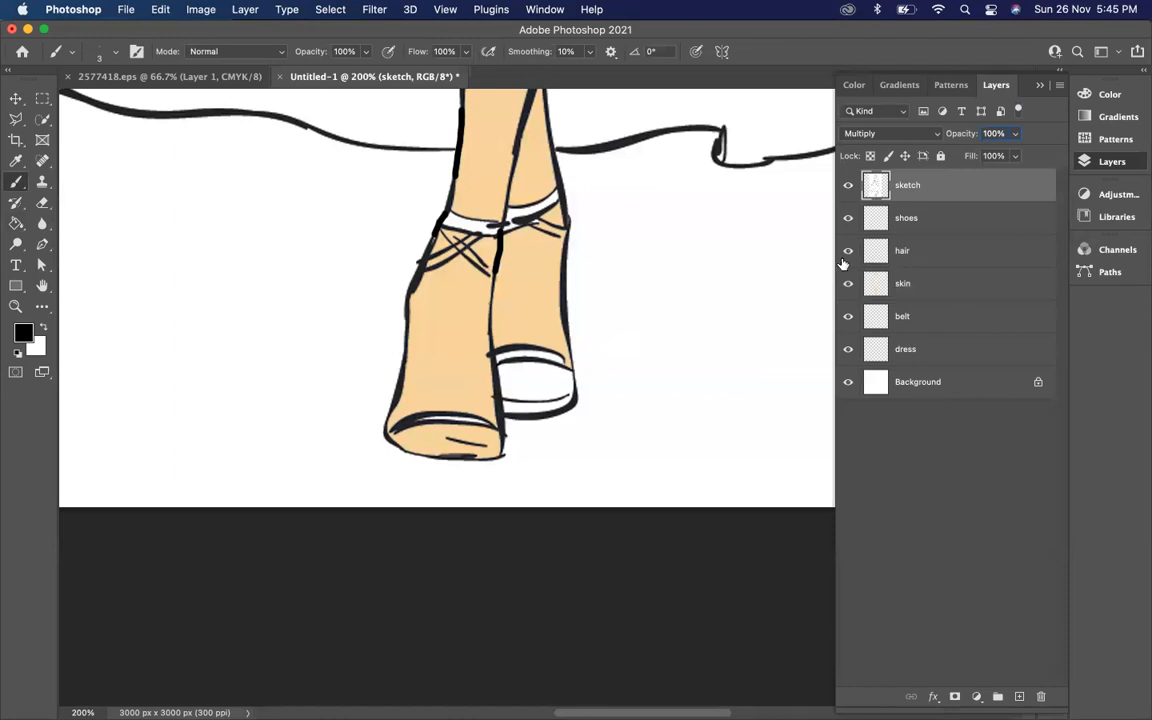
Resample the skin tone from the coloured foot and fill the back foot's toe area on the skin layer.
left_click(924, 290)
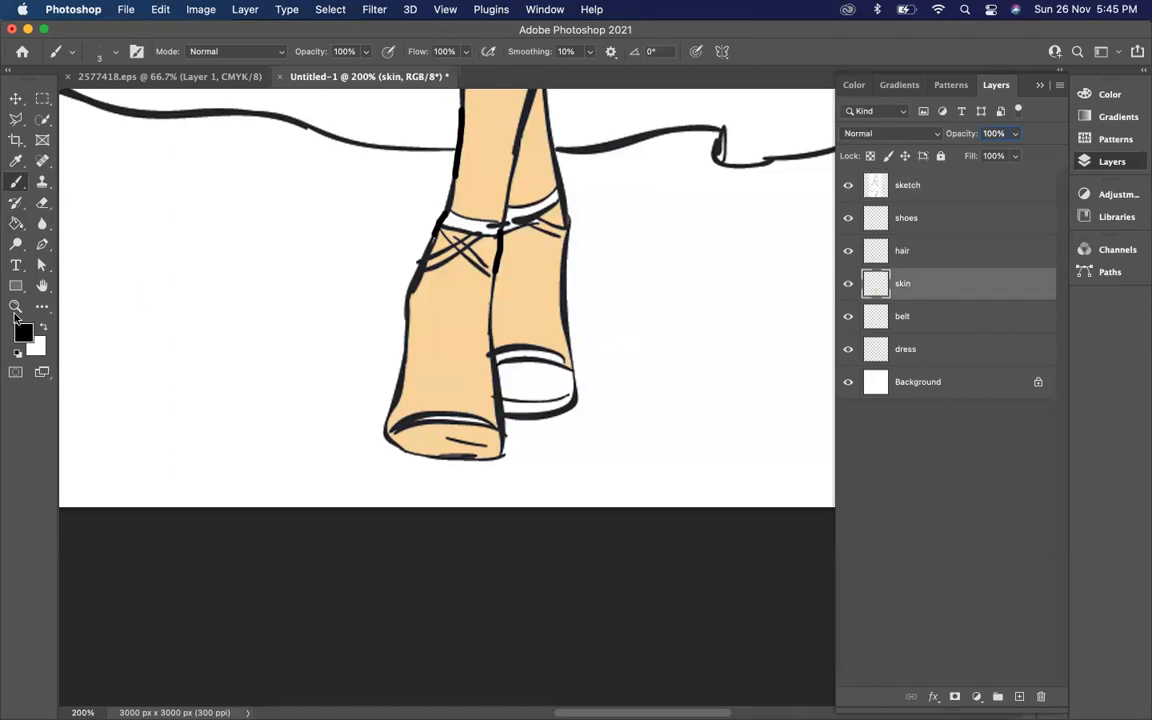
left_click(16, 223)
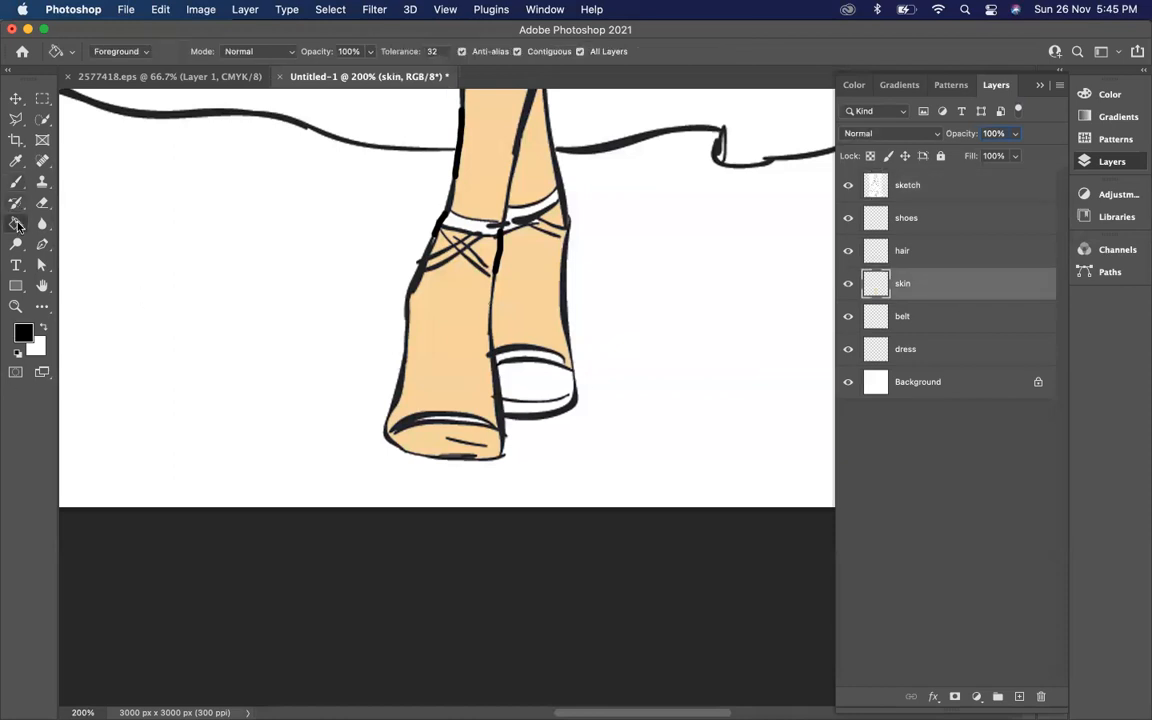
left_click(14, 161)
left_click(483, 267)
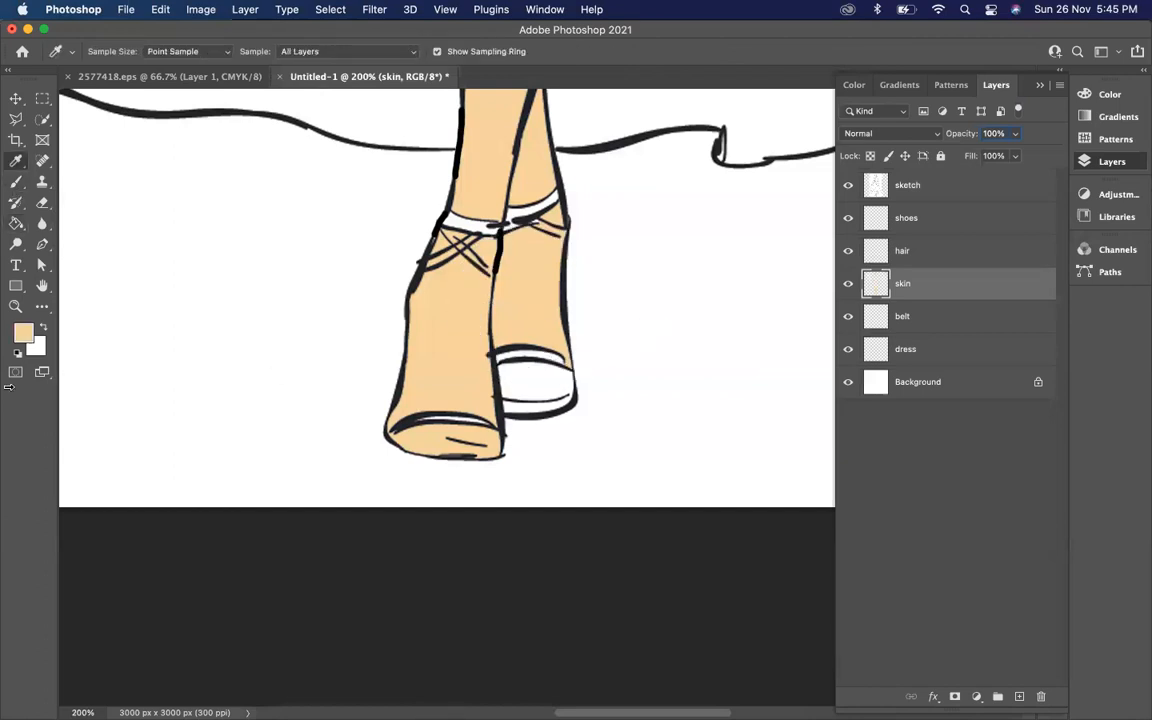
left_click(16, 223)
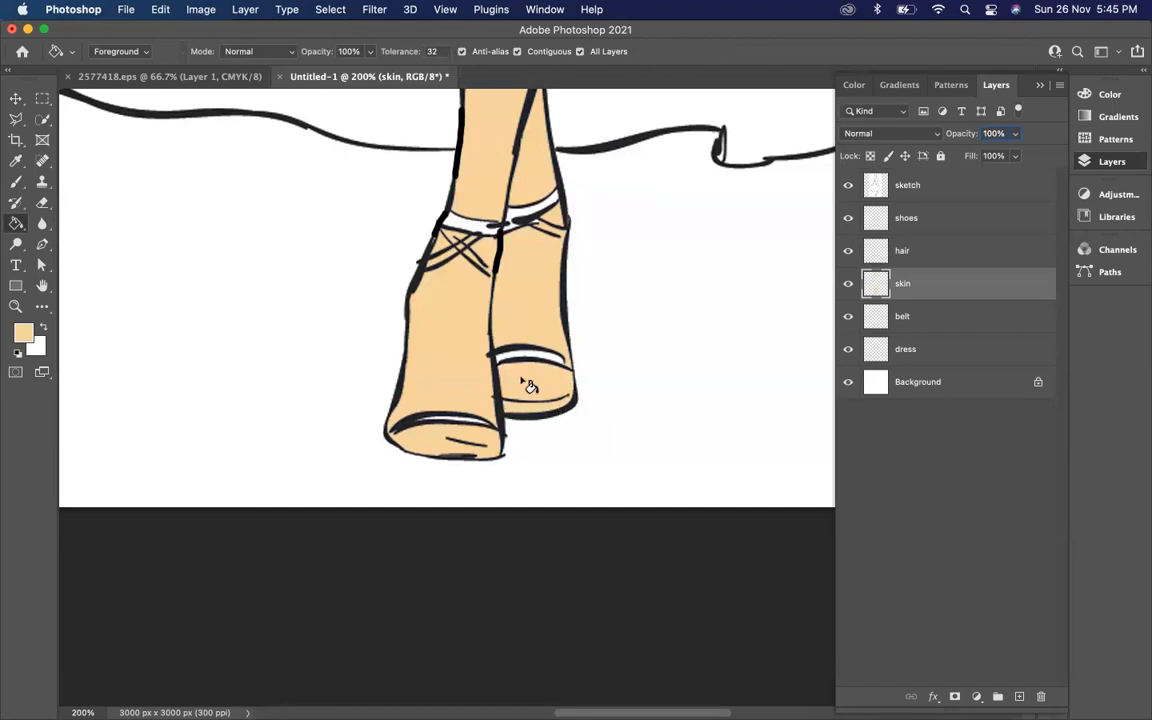
Activate the dress layer and set the foreground colour to the bright red f80622.
scroll(528, 386, "up", 5)
scroll(528, 386, "left", 4)
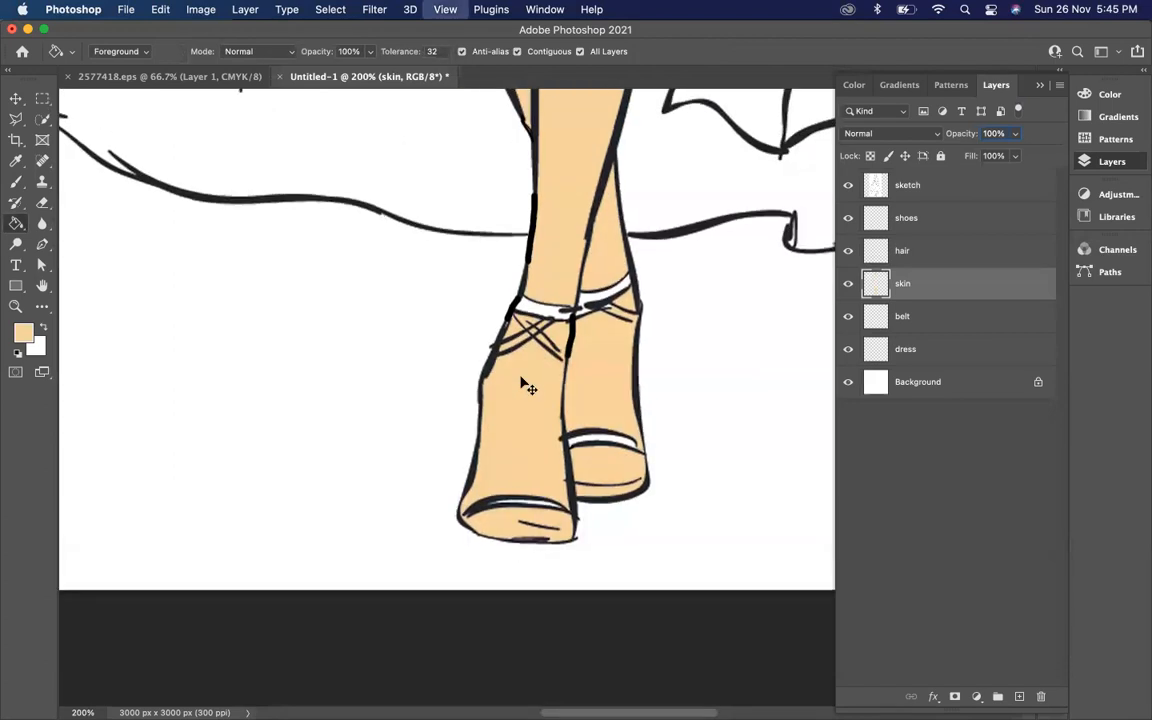
scroll(528, 386, "down", 3)
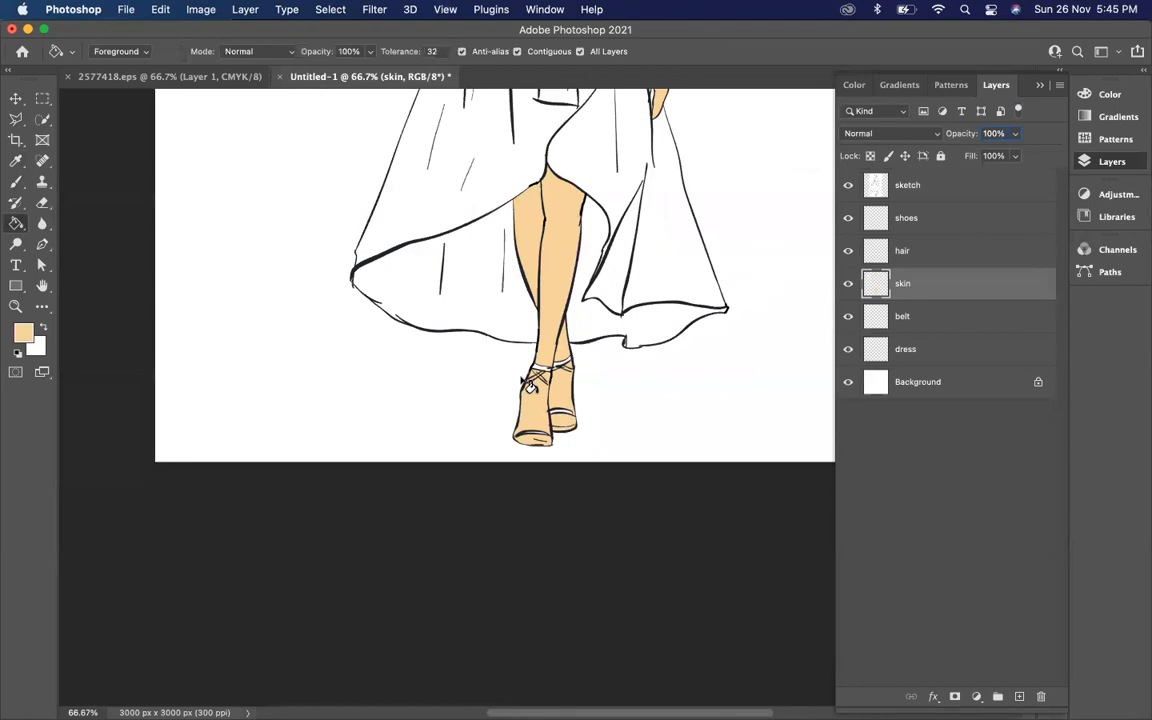
scroll(523, 290, "up", 10)
scroll(523, 290, "right", 1)
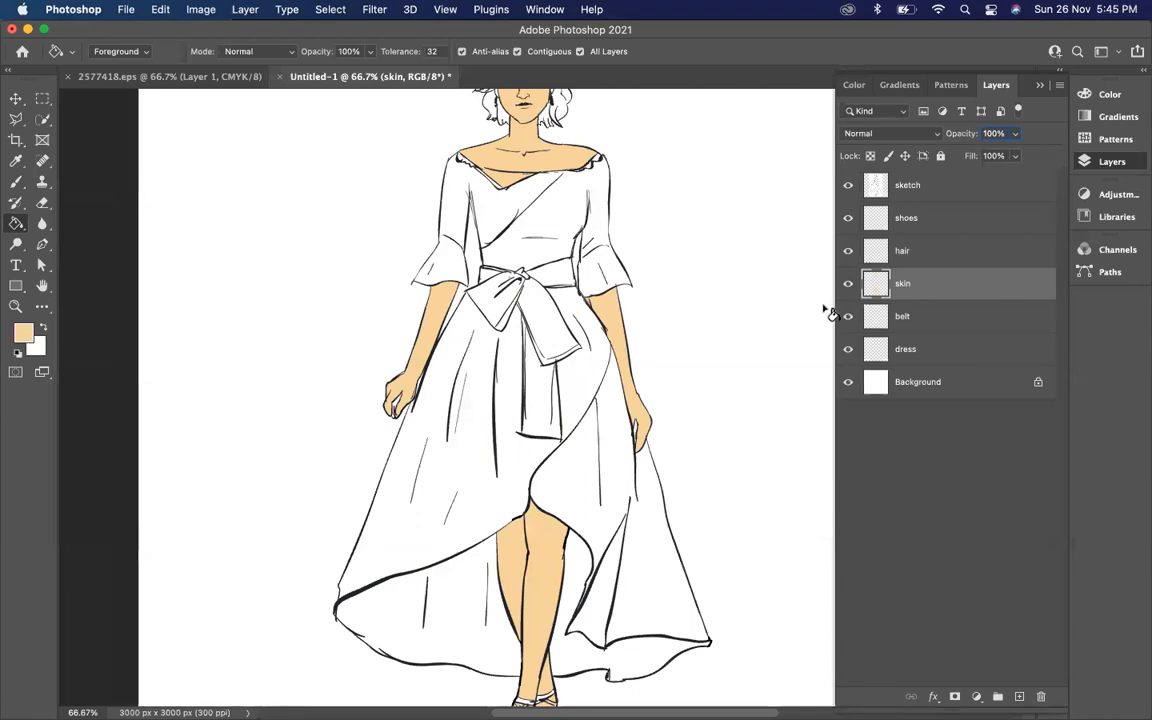
left_click(927, 352)
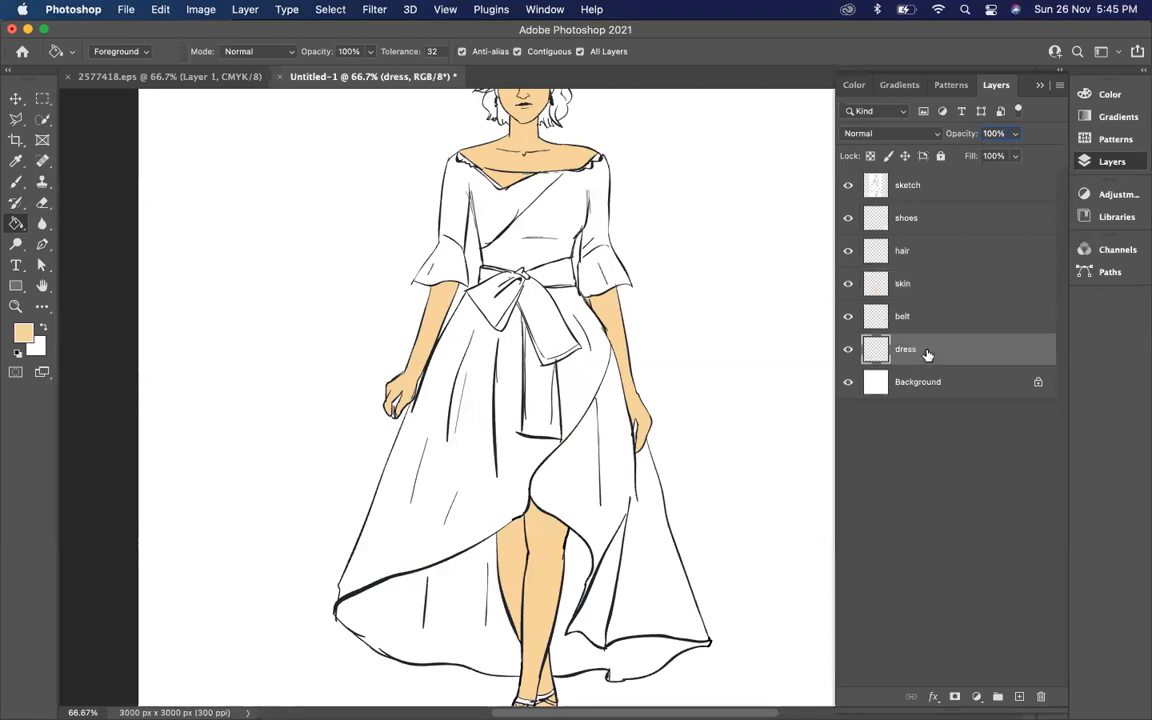
left_click(24, 332)
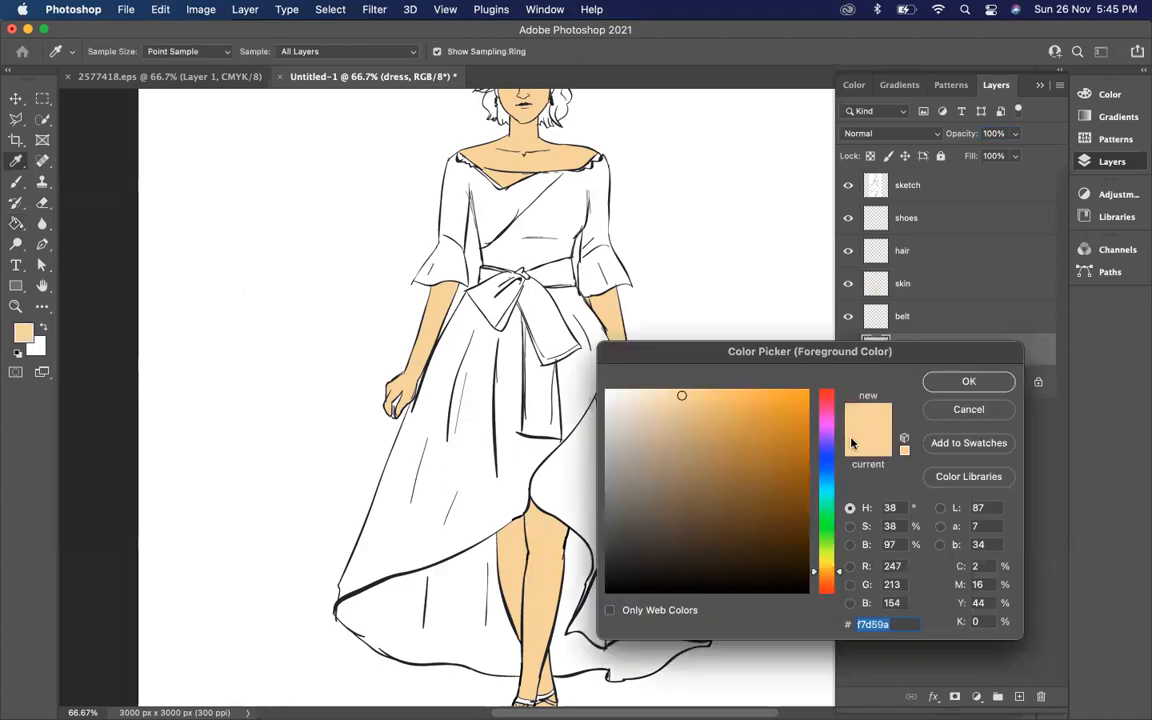
left_click(826, 398)
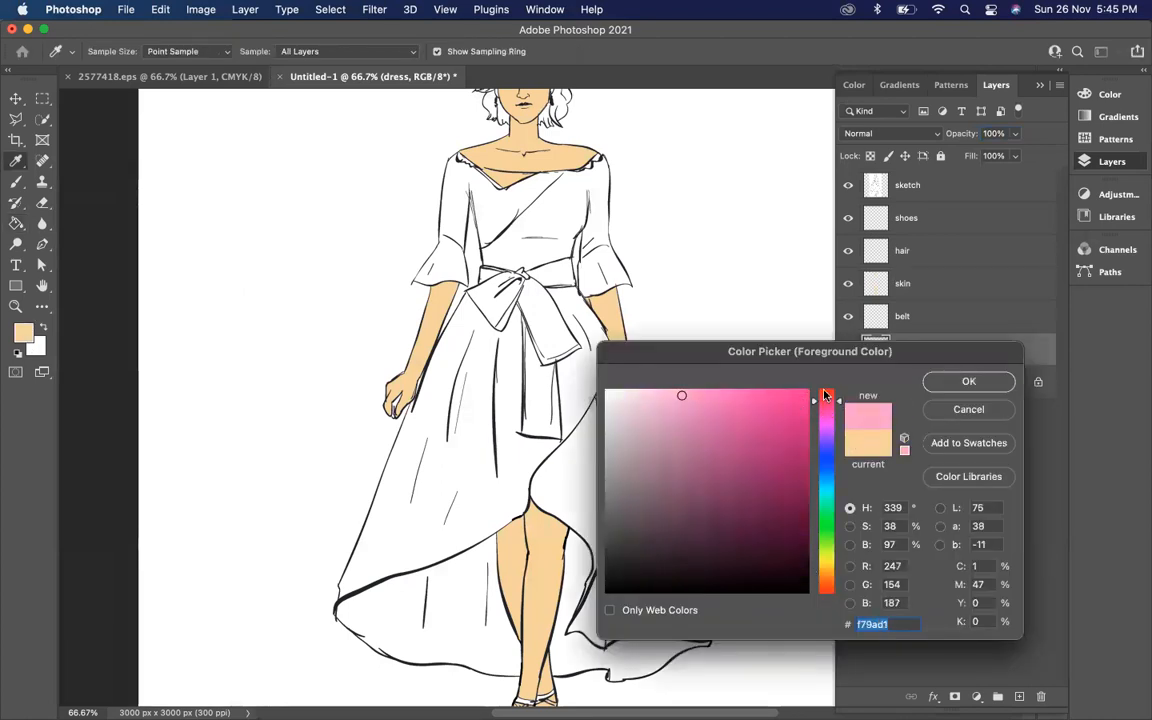
left_click_drag(826, 398, 826, 394)
left_click(806, 393)
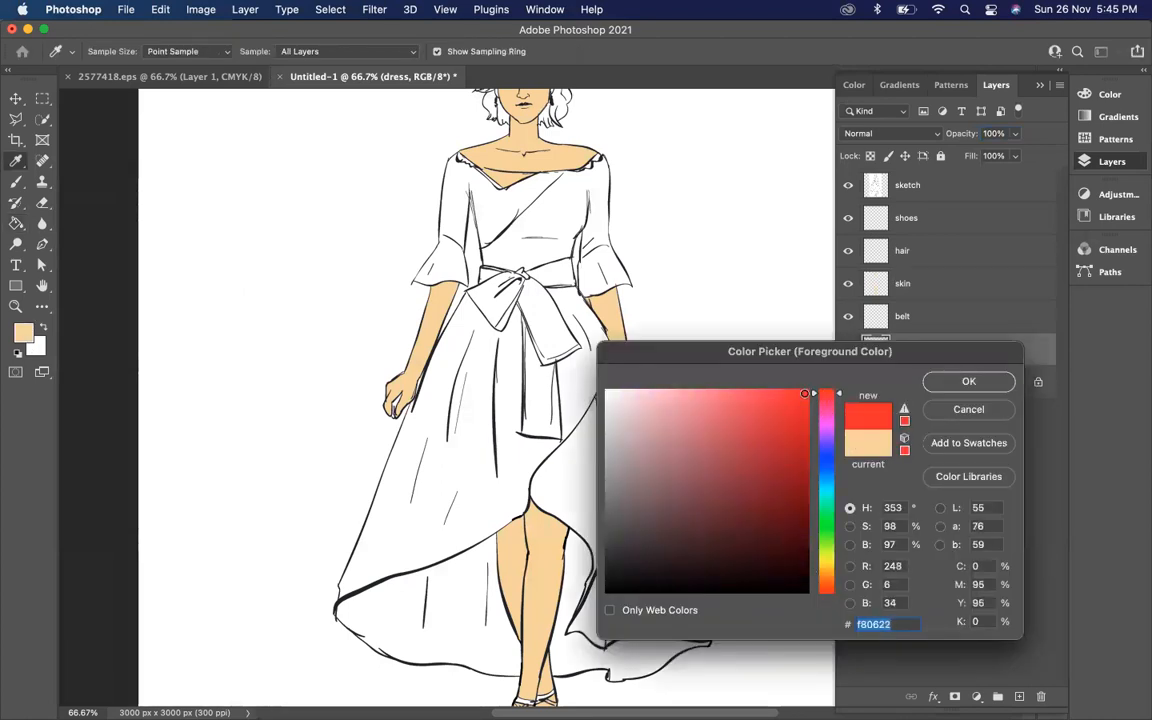
left_click(958, 388)
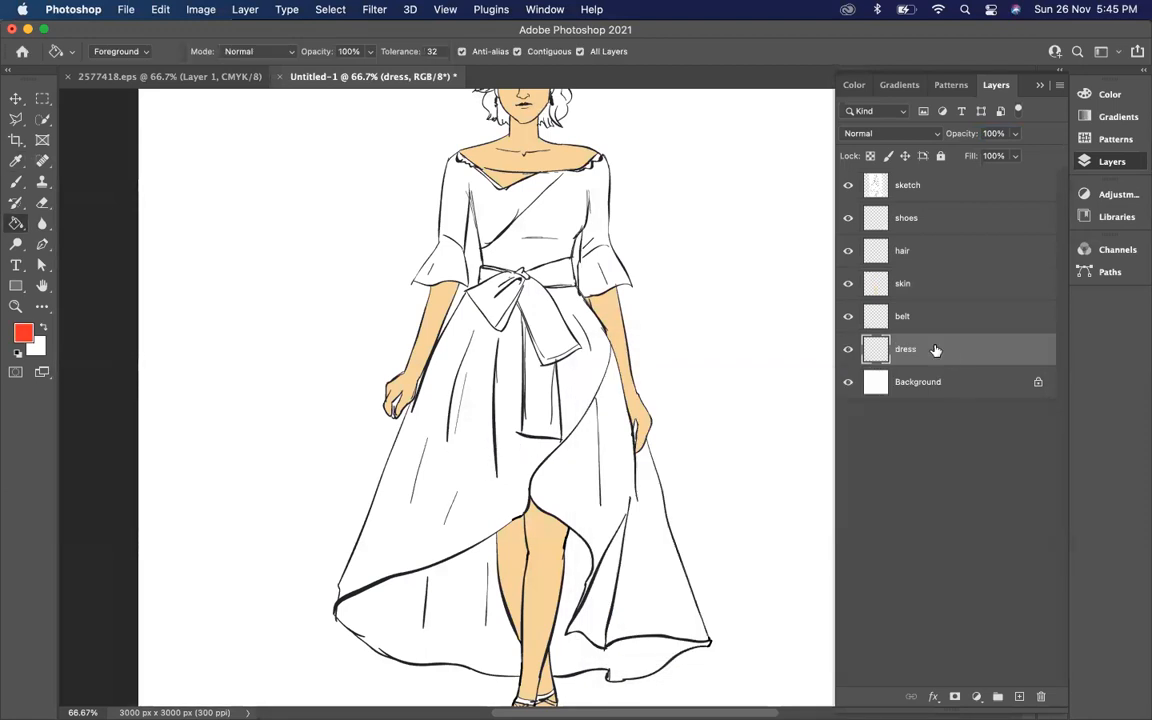
Fill the skirt panels, the back hem areas, the bodice and the sleeves with red on the dress layer.
left_click(440, 430)
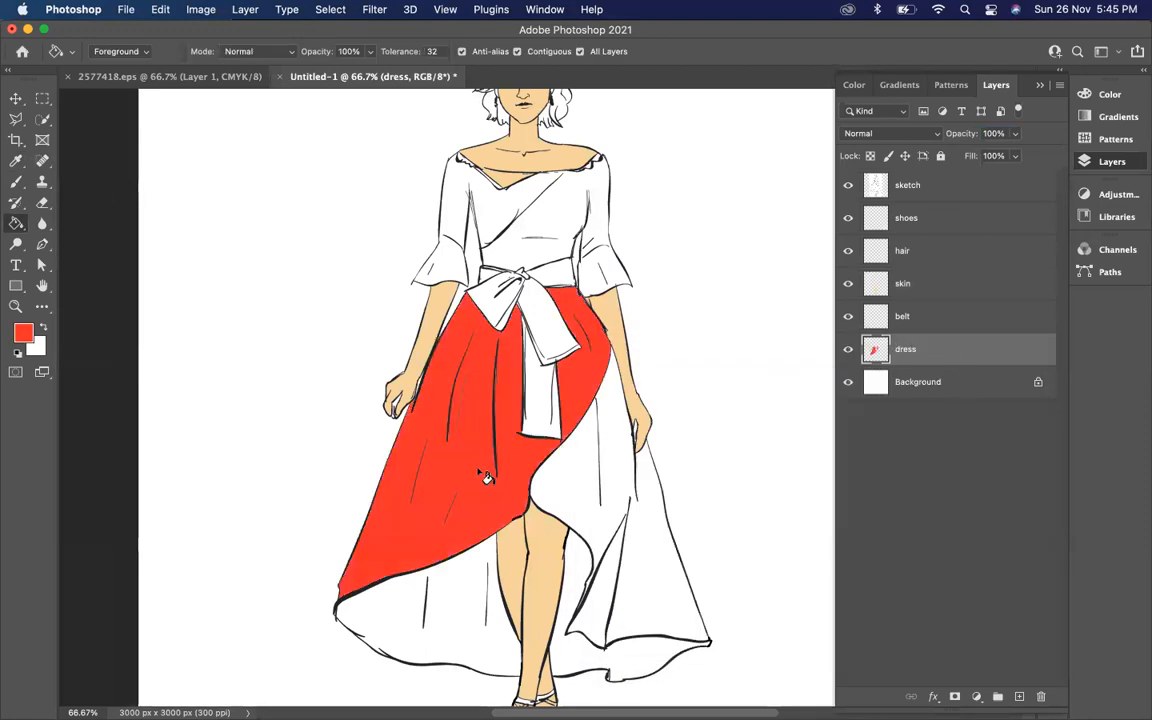
left_click(586, 496)
left_click(440, 575)
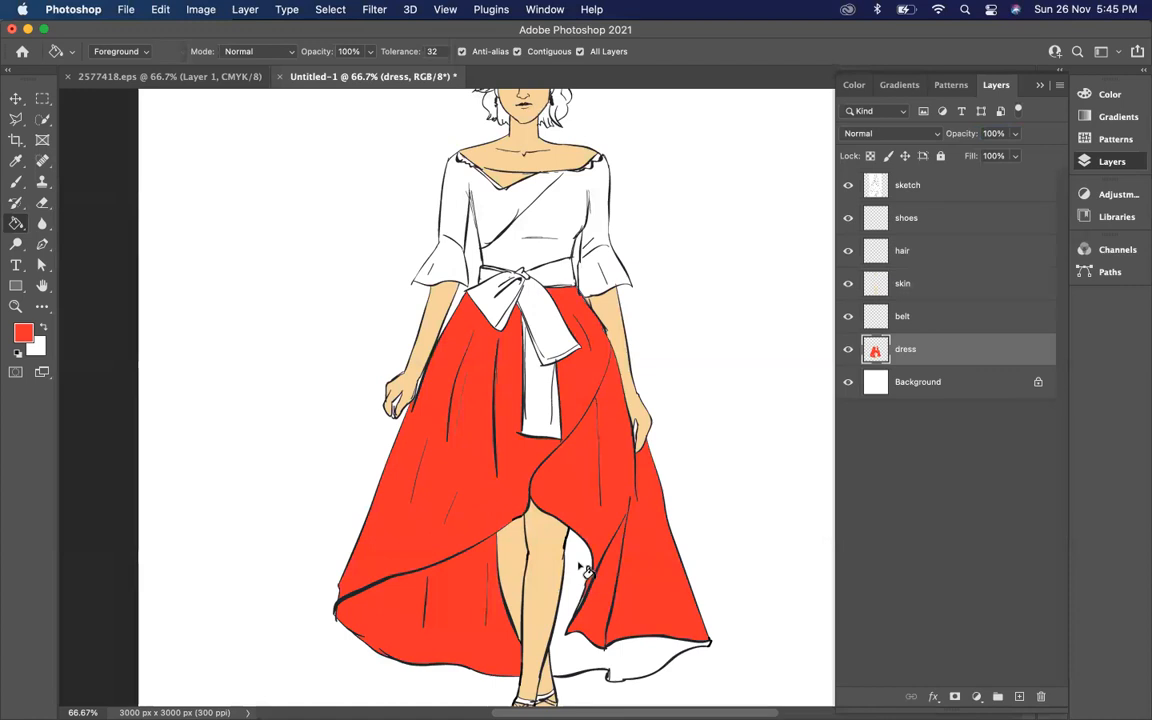
left_click(585, 570)
left_click(506, 200)
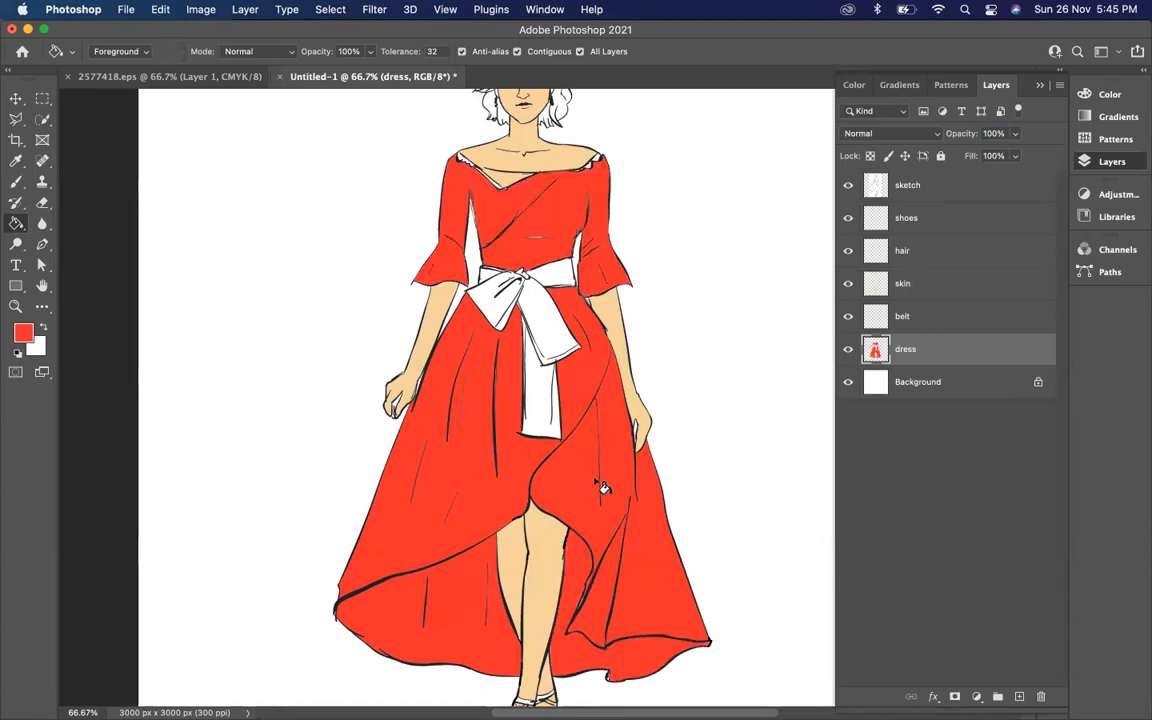
Fill the white gap inside the scalloped neckline trim at the right shoulder with red.
scroll(600, 488, "up", 5)
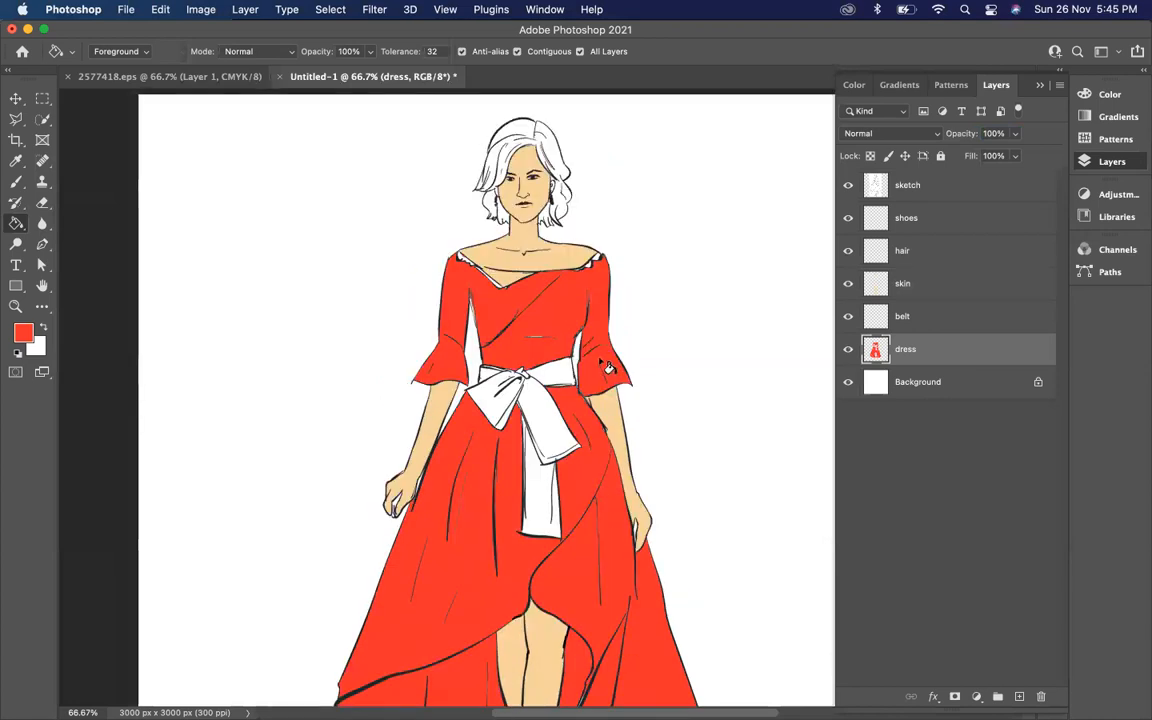
key("super+plus")
key("super+plus")
key("super+plus")
scroll(600, 362, "up", 10)
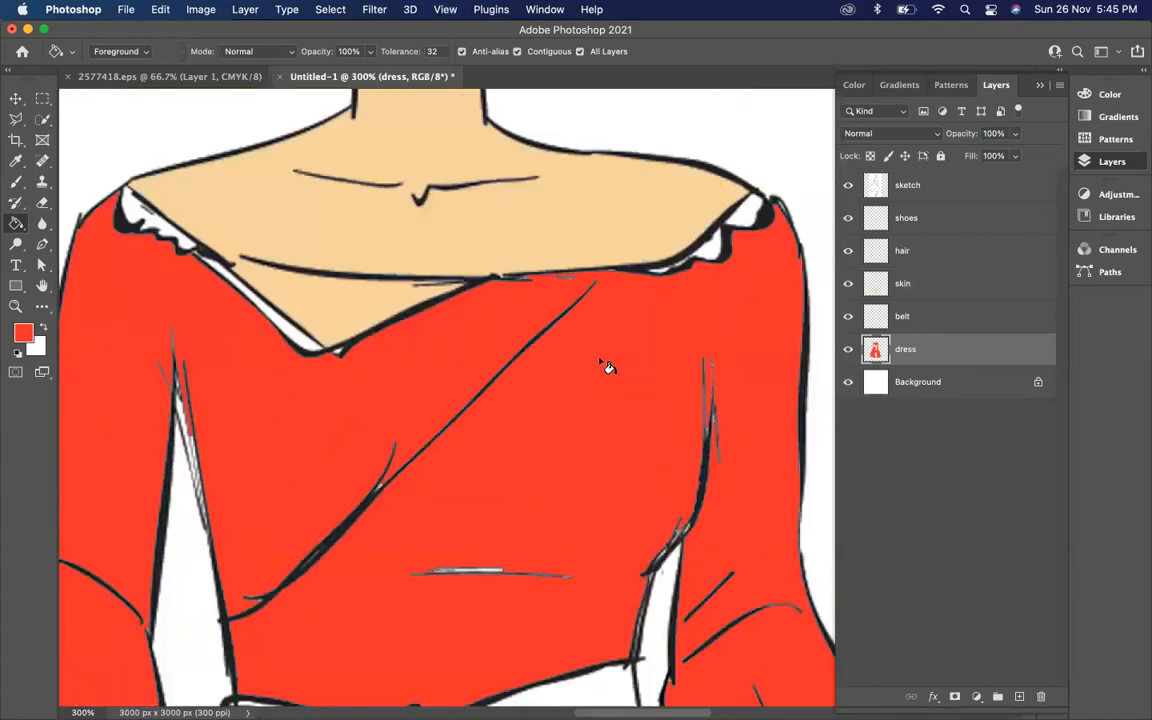
scroll(608, 367, "up", 2)
left_click(733, 287)
Switch to the Brush and set the Hard Round tip to 47 px for the left shoulder's gaps.
scroll(686, 319, "left", 8)
scroll(686, 319, "down", 2)
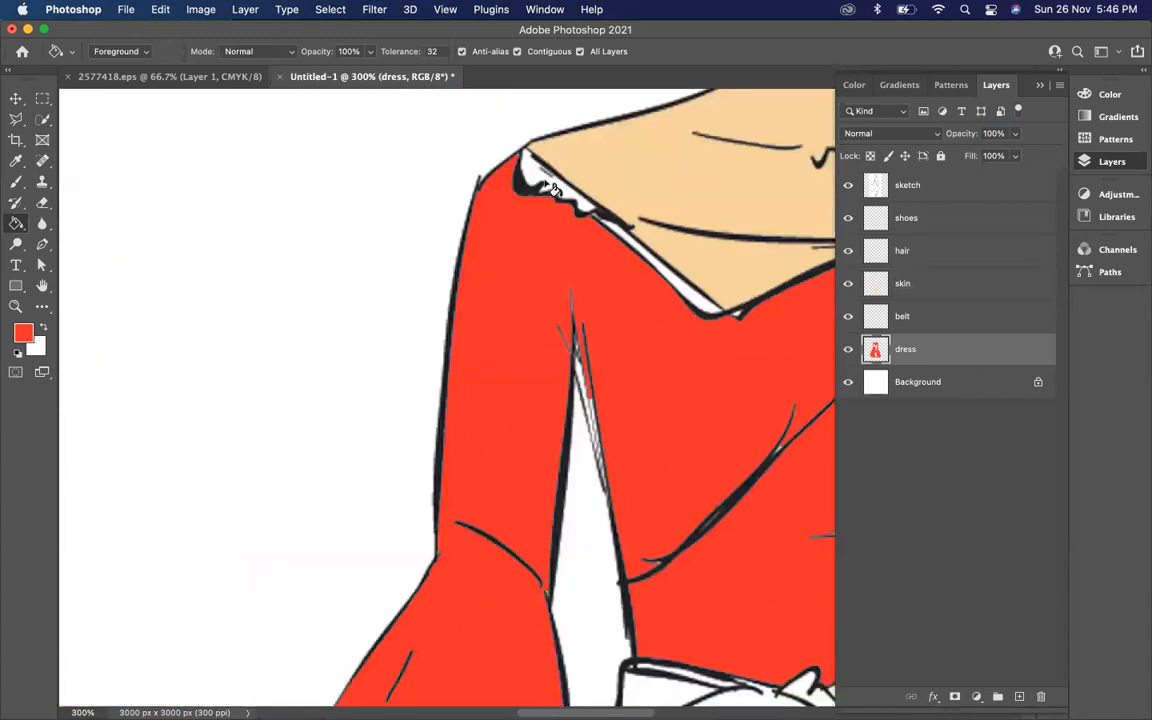
left_click_drag(16, 181, 68, 183)
left_click(68, 181)
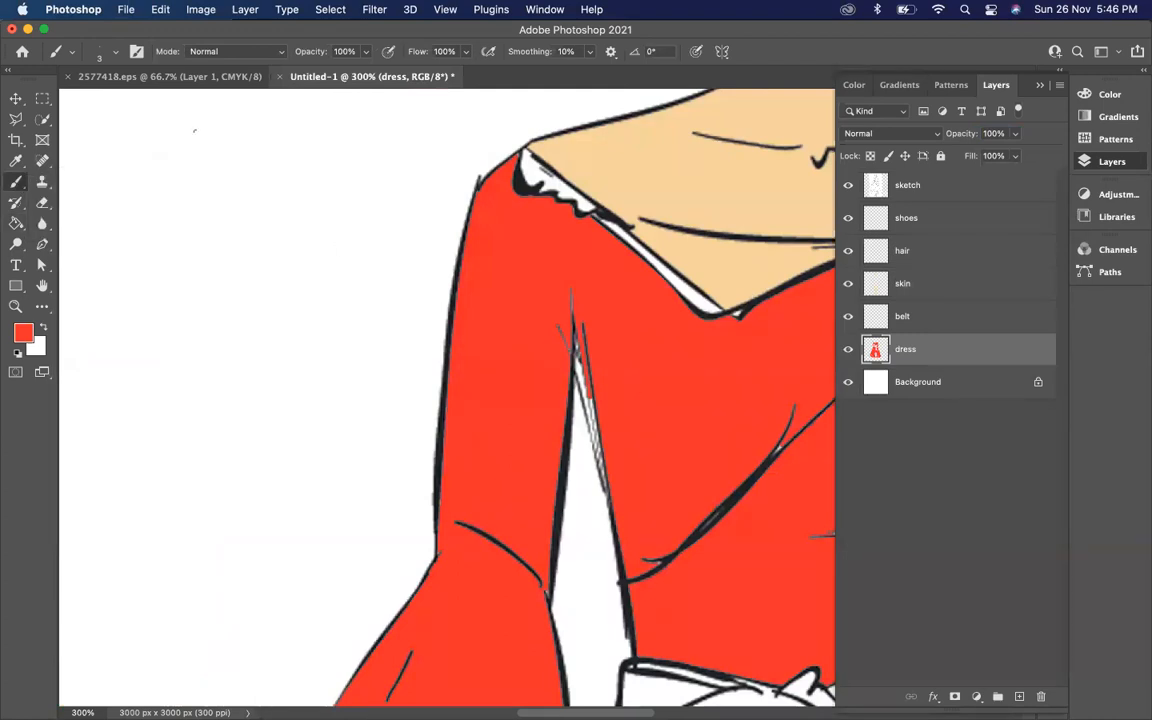
left_click(116, 55)
left_click(113, 98)
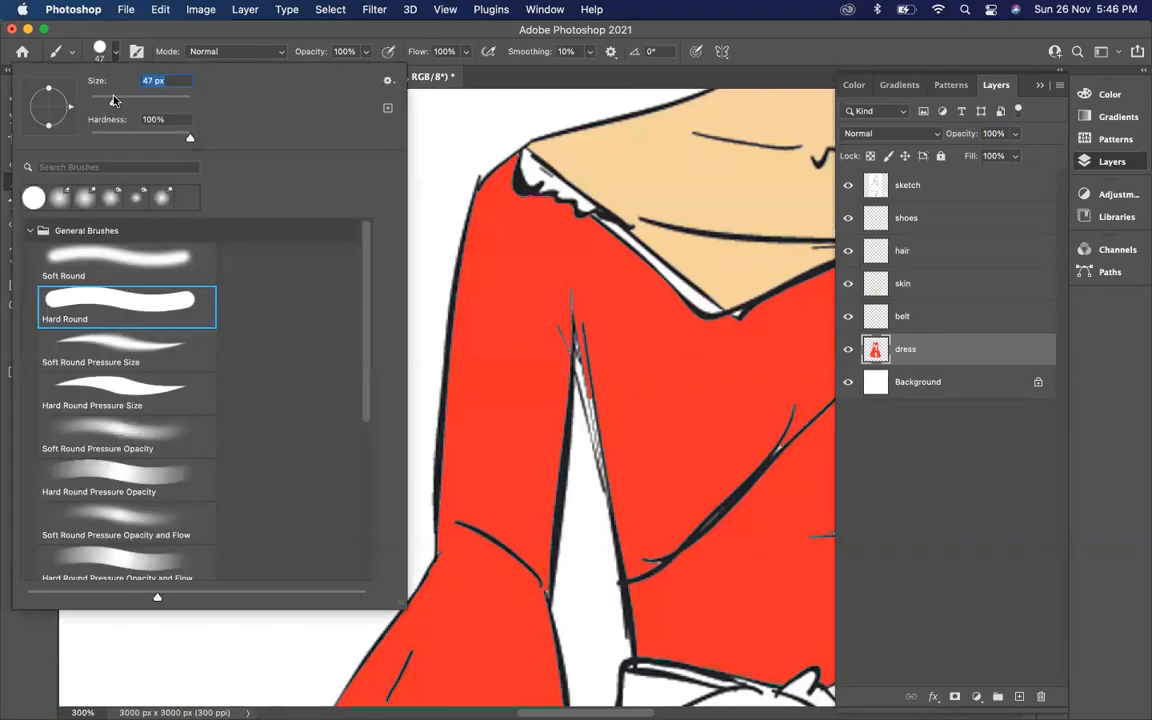
left_click(764, 50)
Paint red along the bodice's wrap line, the left shoulder trim and the white strip beside the V neckline.
scroll(621, 298, "down", 5)
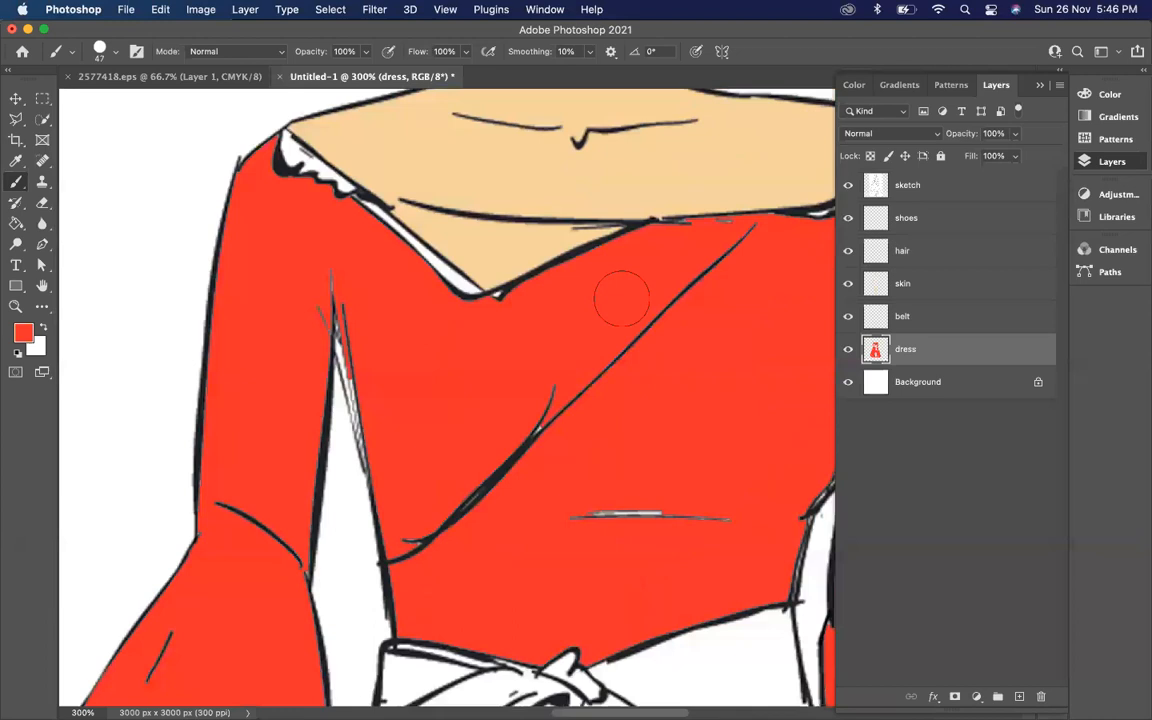
scroll(621, 298, "down", 1)
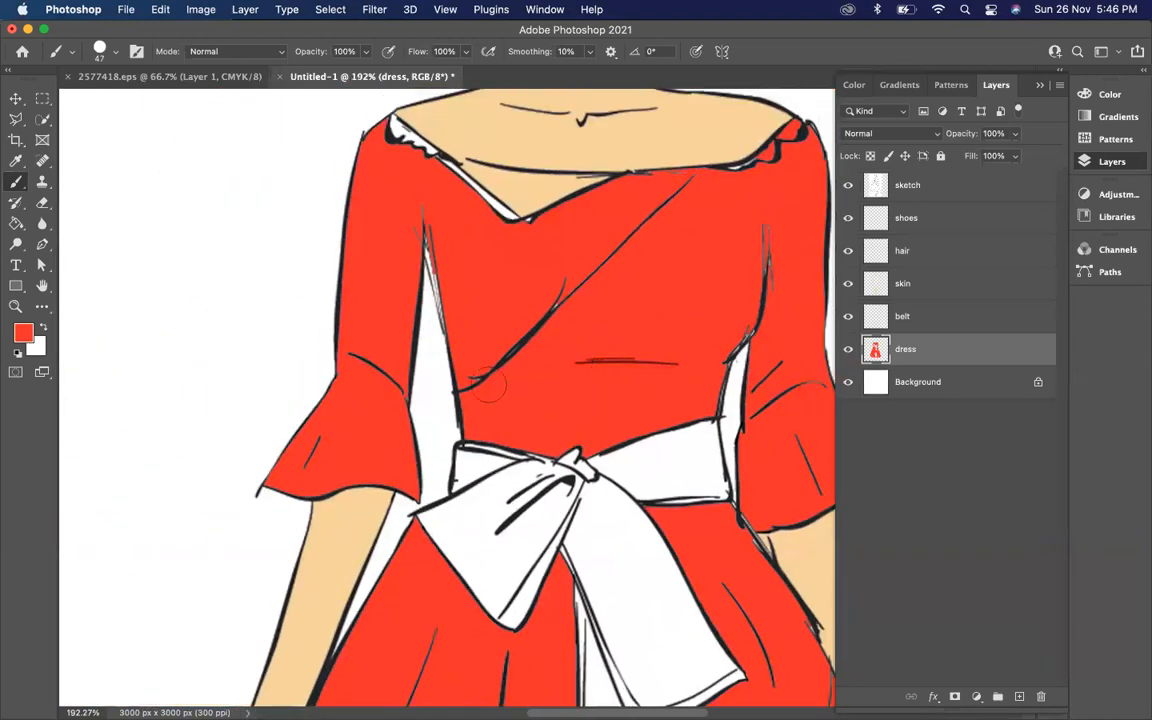
mouse_move(485, 385)
left_mouse_down()
mouse_move(543, 316)
mouse_move(681, 195)
left_mouse_up()
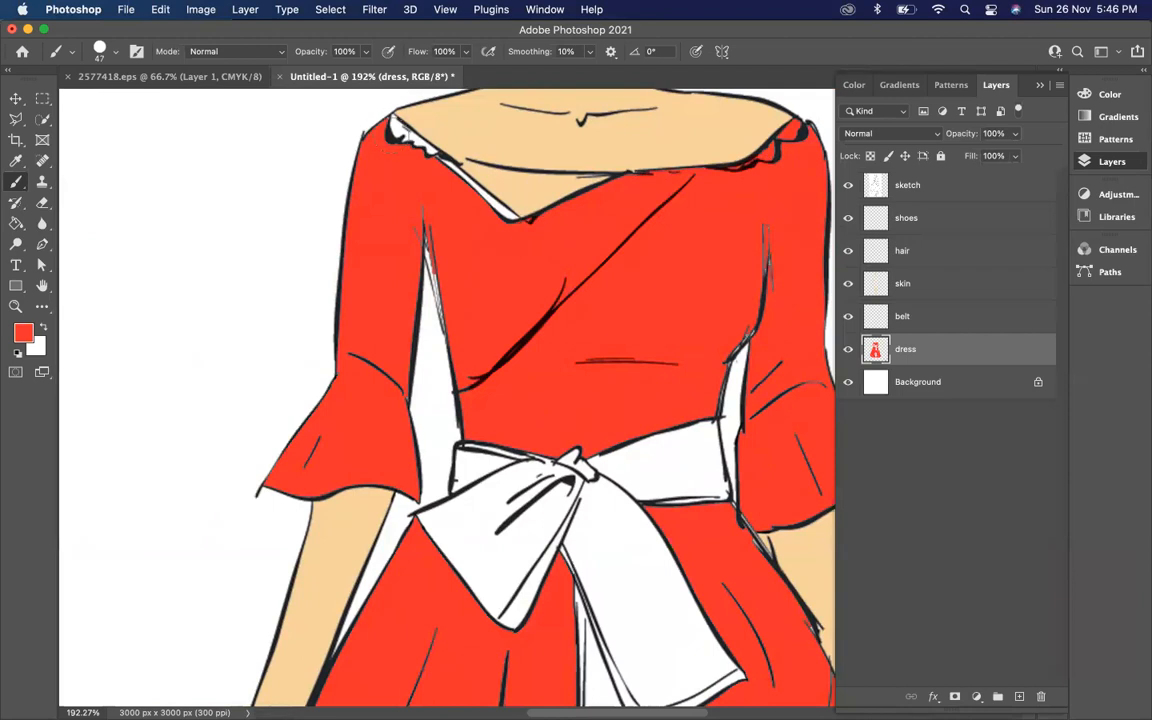
mouse_move(385, 125)
left_mouse_down()
mouse_move(433, 178)
mouse_move(401, 152)
left_mouse_up()
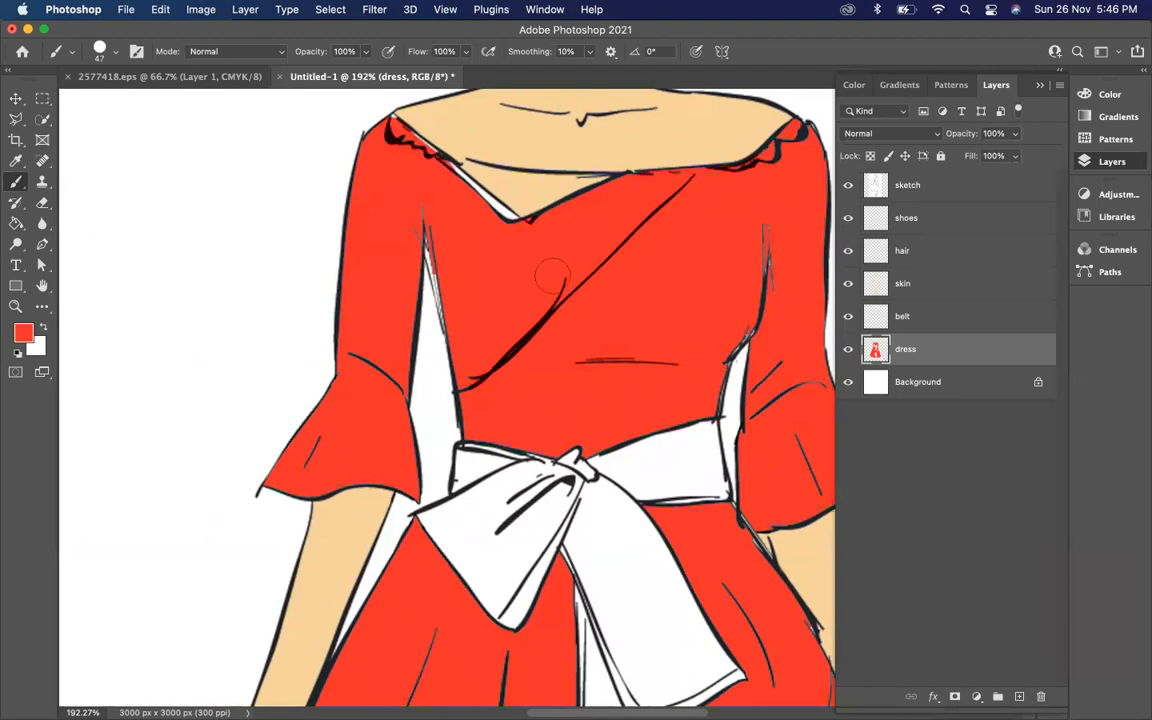
left_click_drag(507, 238, 504, 229)
mouse_move(439, 178)
left_mouse_down()
mouse_move(430, 197)
mouse_move(456, 207)
left_mouse_up()
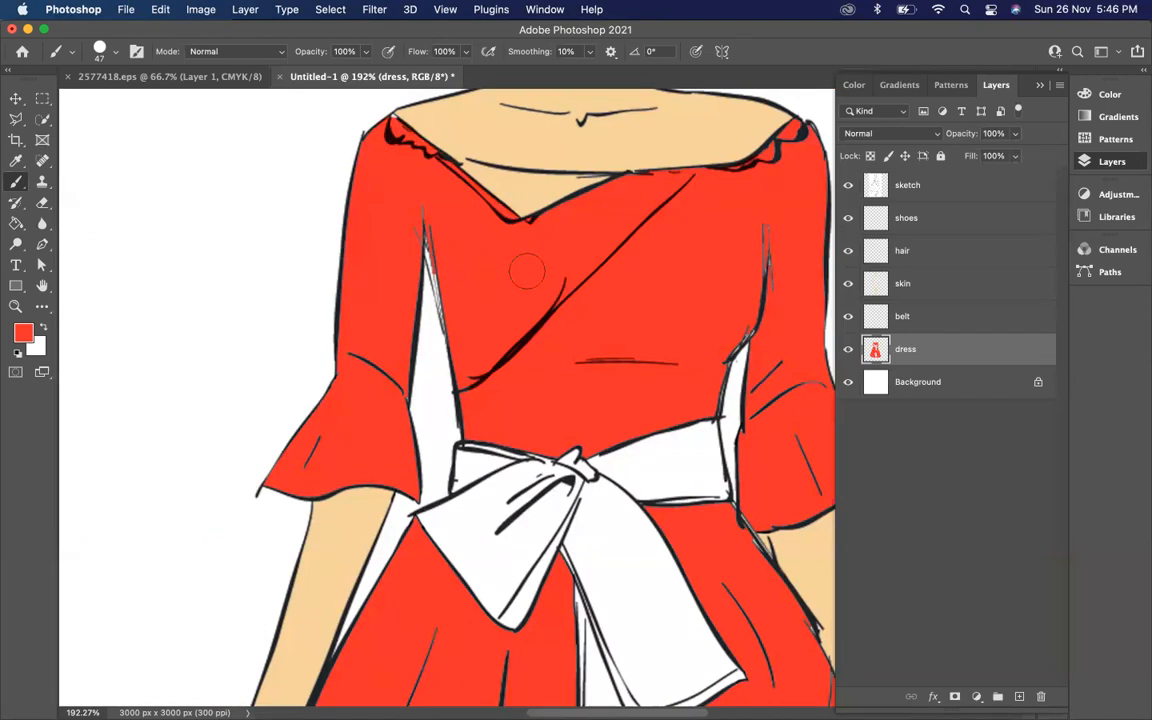
Paint red over the white gaps around the right underarm and the inner edge of the right sleeve.
scroll(527, 271, "right", 5)
scroll(527, 271, "down", 3)
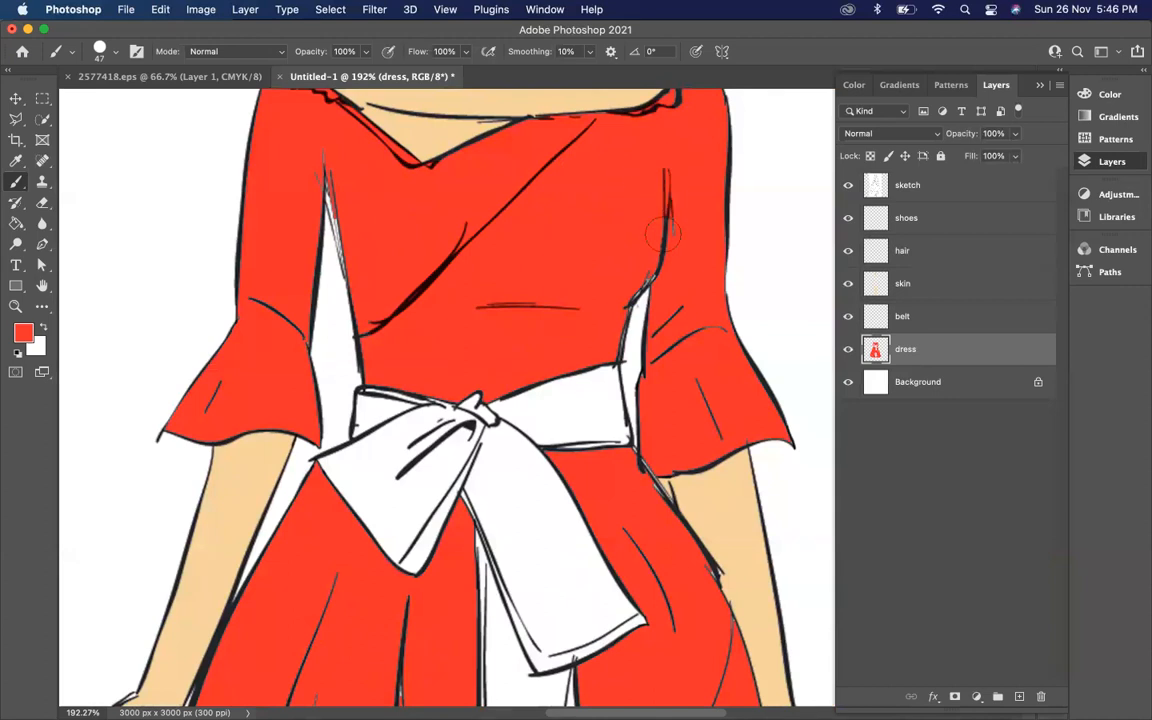
left_click_drag(629, 278, 603, 345)
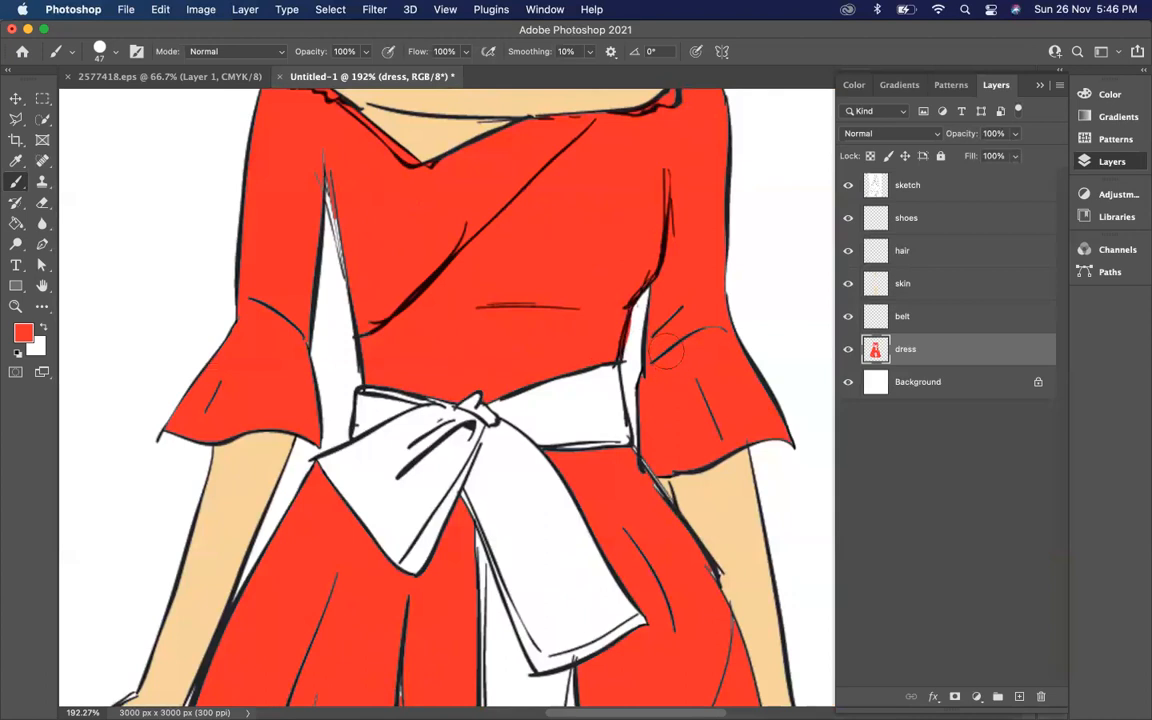
left_click(717, 320)
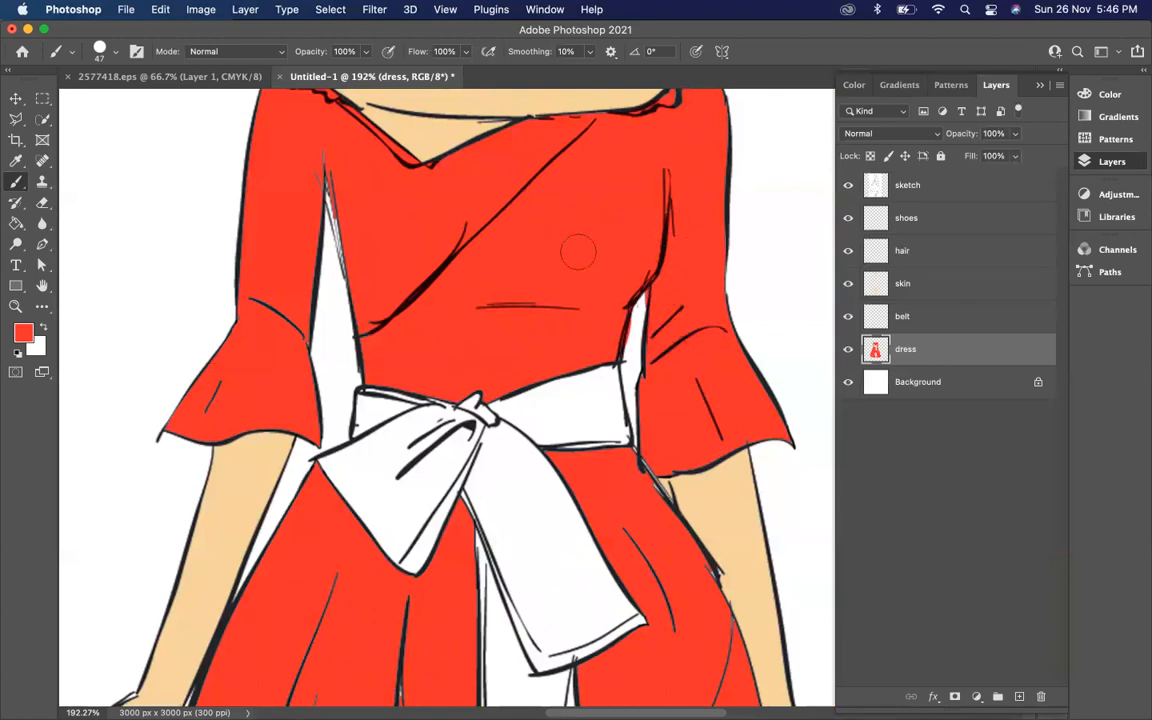
Hide the sketch layer to expose the unpainted line gaps in the dress colour.
scroll(577, 252, "down", 3)
scroll(689, 226, "left", 4)
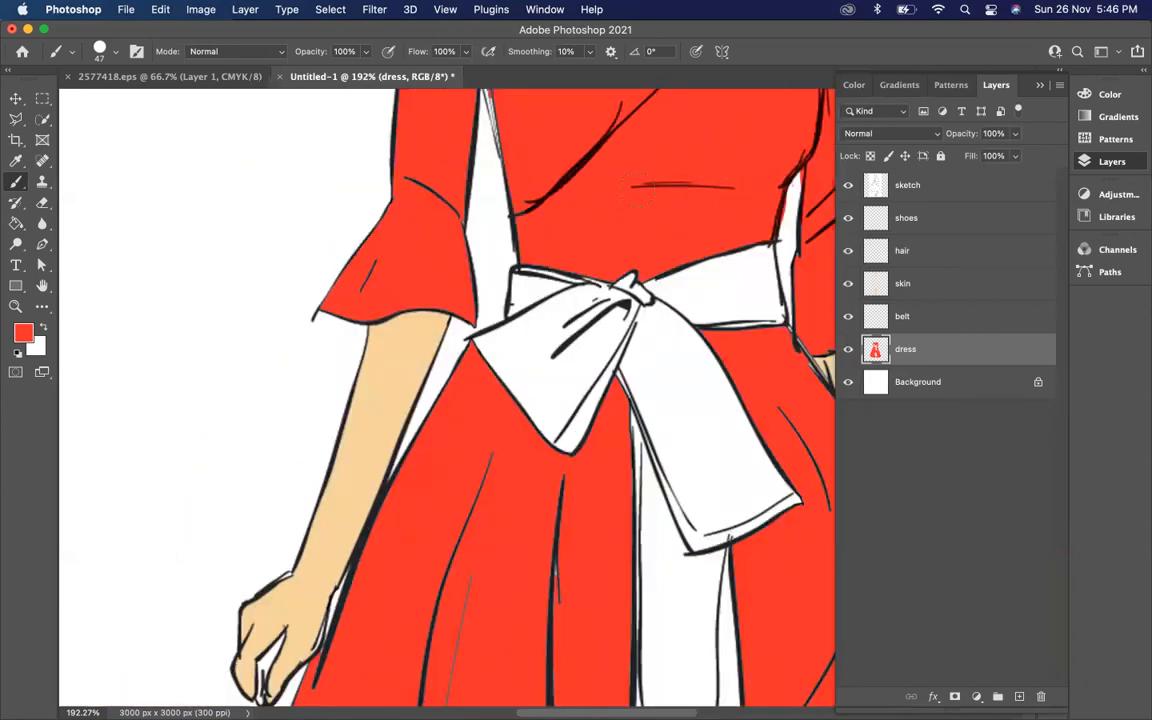
scroll(625, 186, "left", 3)
scroll(560, 240, "up", 3)
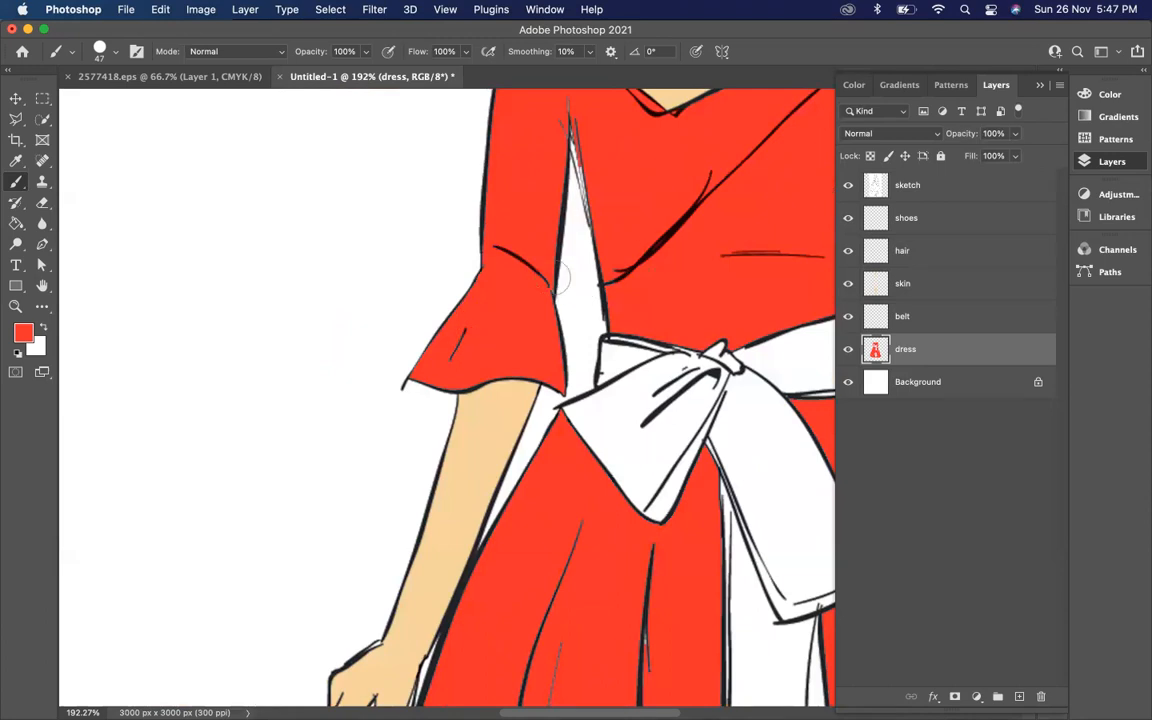
key("super+minus")
key("super+minus")
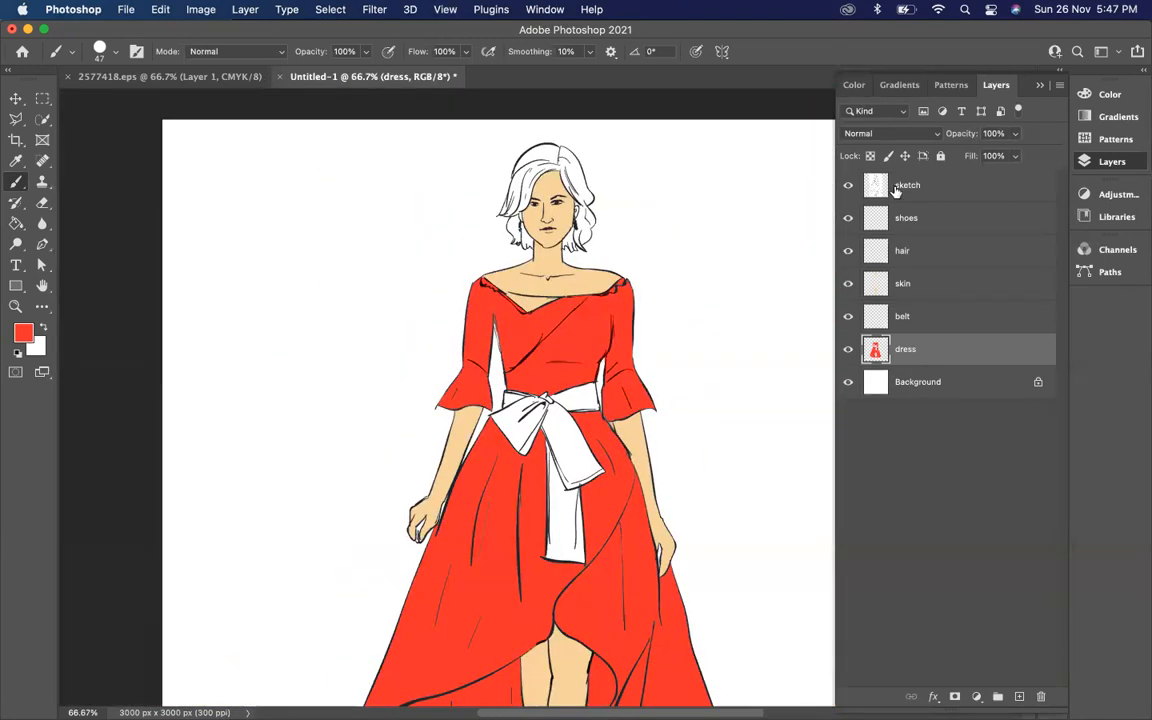
left_click(848, 186)
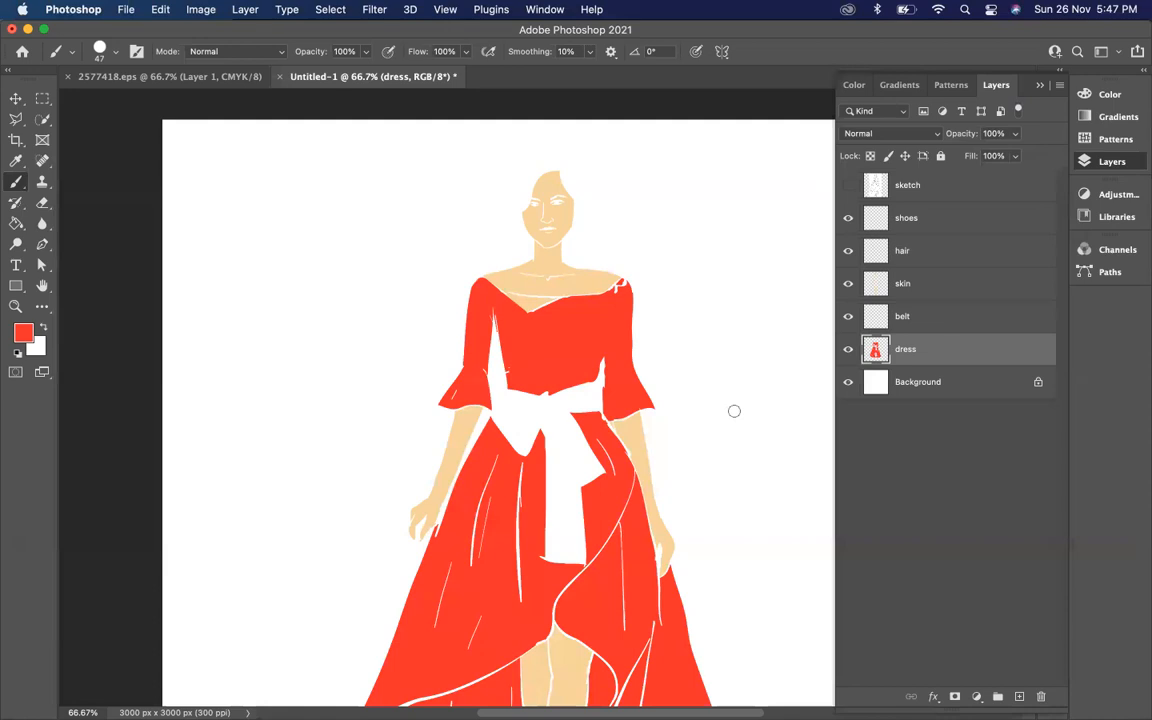
Paint over the white fold lines in the front and right skirt panels in red, enlarging the brush to 80 px.
scroll(734, 411, "down", 5)
key("super+equal")
key("super+equal")
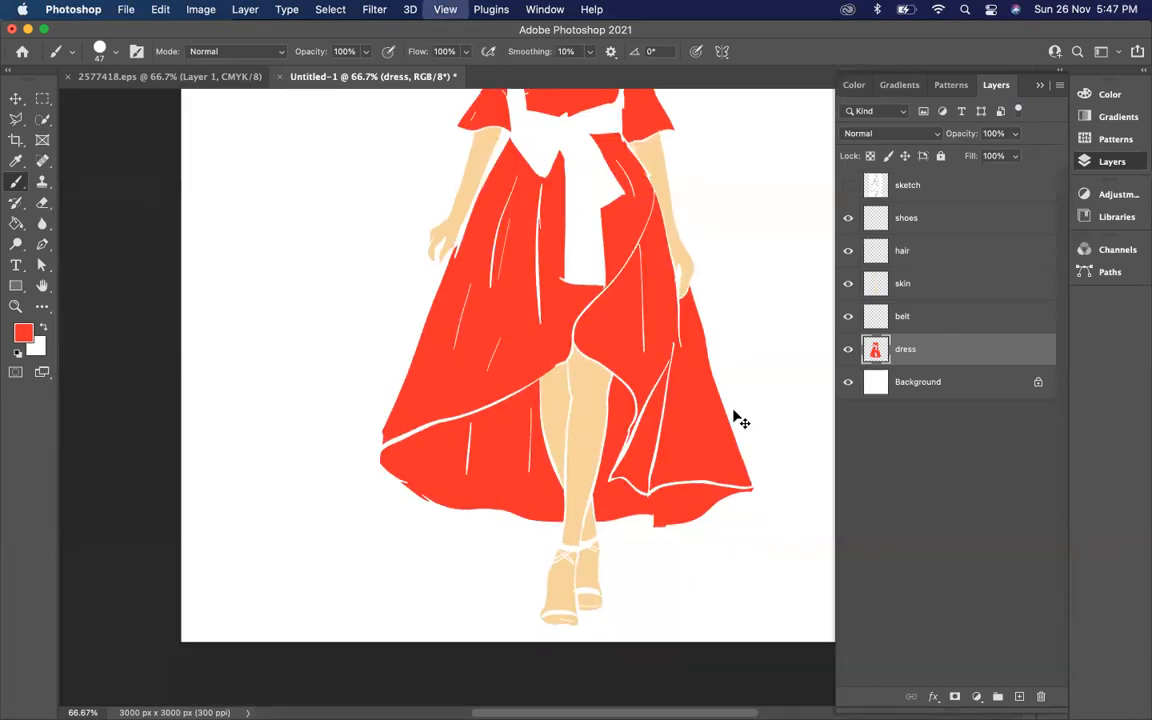
scroll(540, 370, "up", 4)
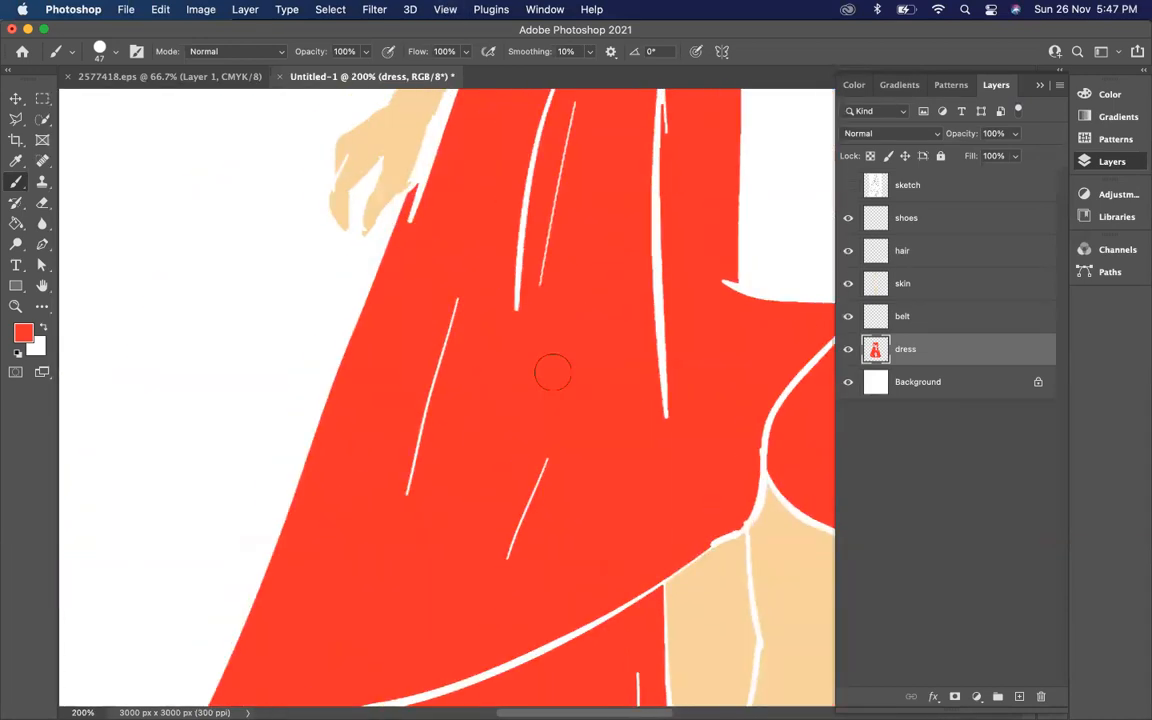
key("super+minus")
key("super+minus")
key("super+minus")
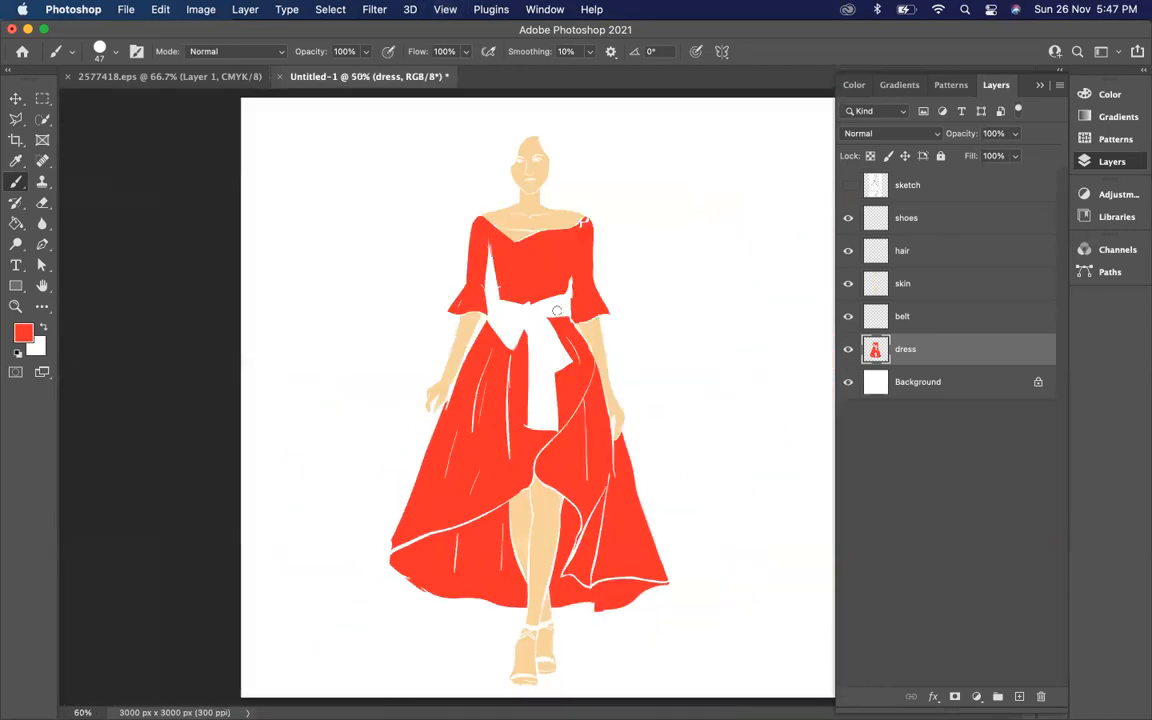
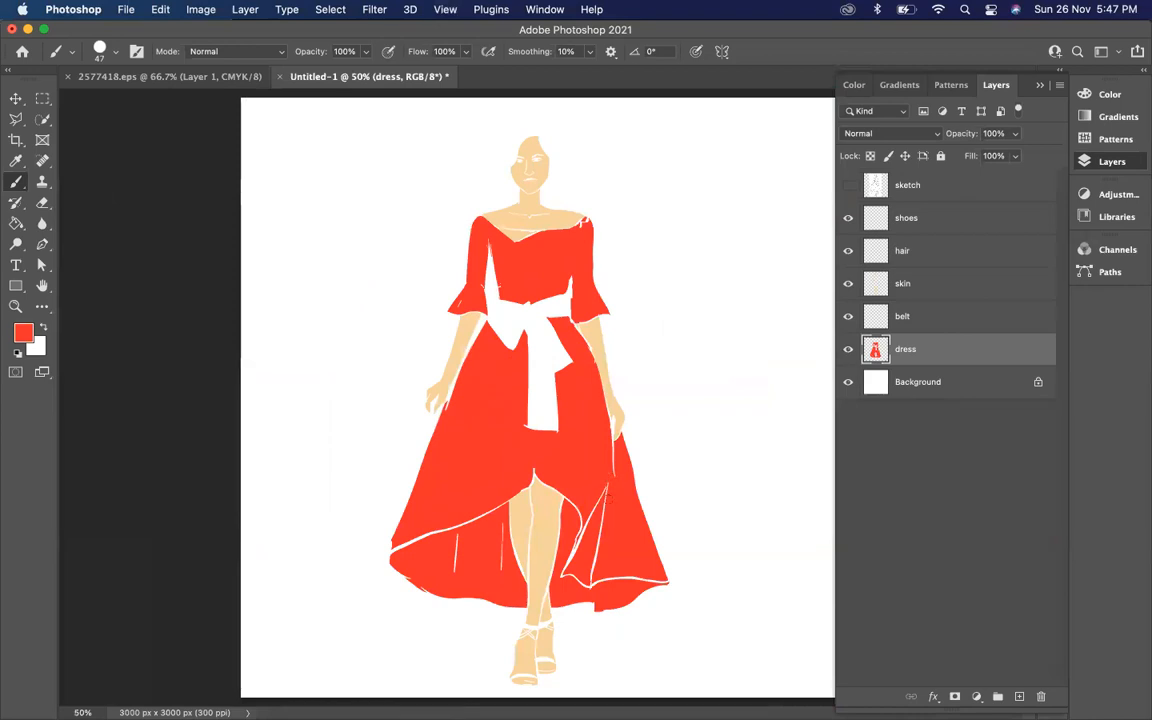
key("bracketright")
key("bracketright")
key("bracketright")
key("bracketright")
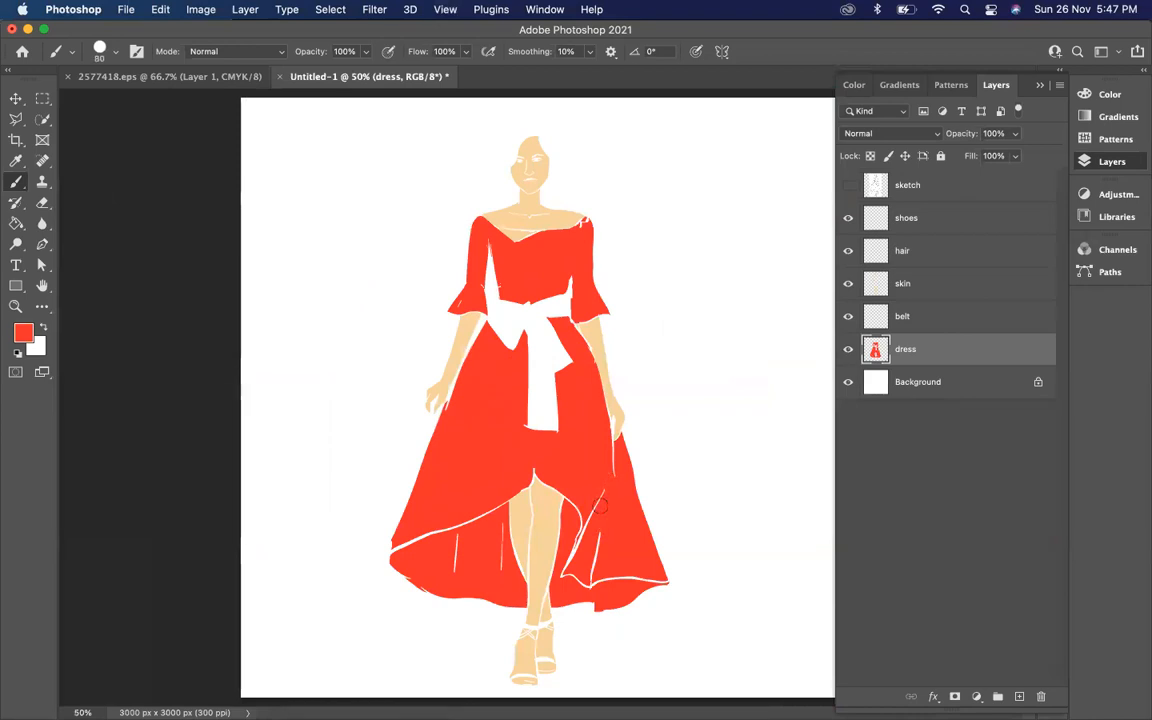
left_click_drag(603, 493, 597, 511)
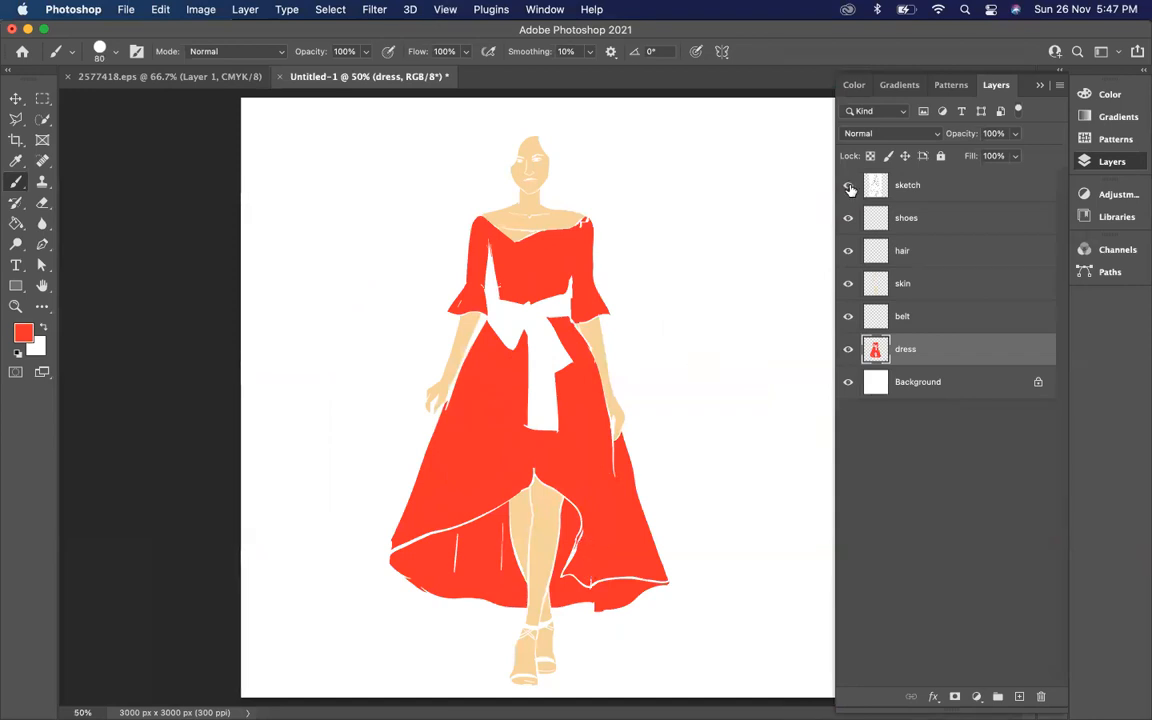
Check the colour against the sketch lines, paint over the white mark in the left sleeve flare and reduce the brush to 45 px.
left_click(848, 186)
left_click(848, 187)
key("super+equal")
key("super+equal")
scroll(591, 253, "up", 4)
scroll(591, 253, "left", 3)
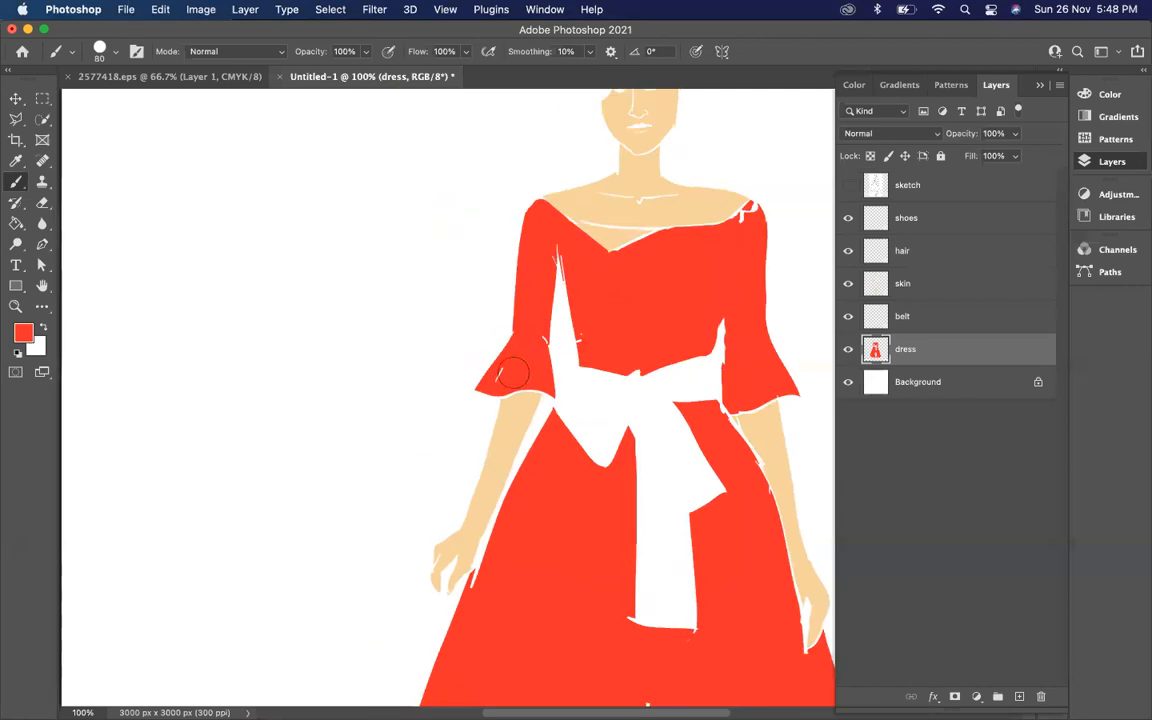
key("bracketleft")
key("bracketleft")
key("bracketleft")
key("bracketleft")
Compare the dress with the sketch lines shown and hidden, and paint over the white trim marks at the right shoulder.
left_click(848, 185)
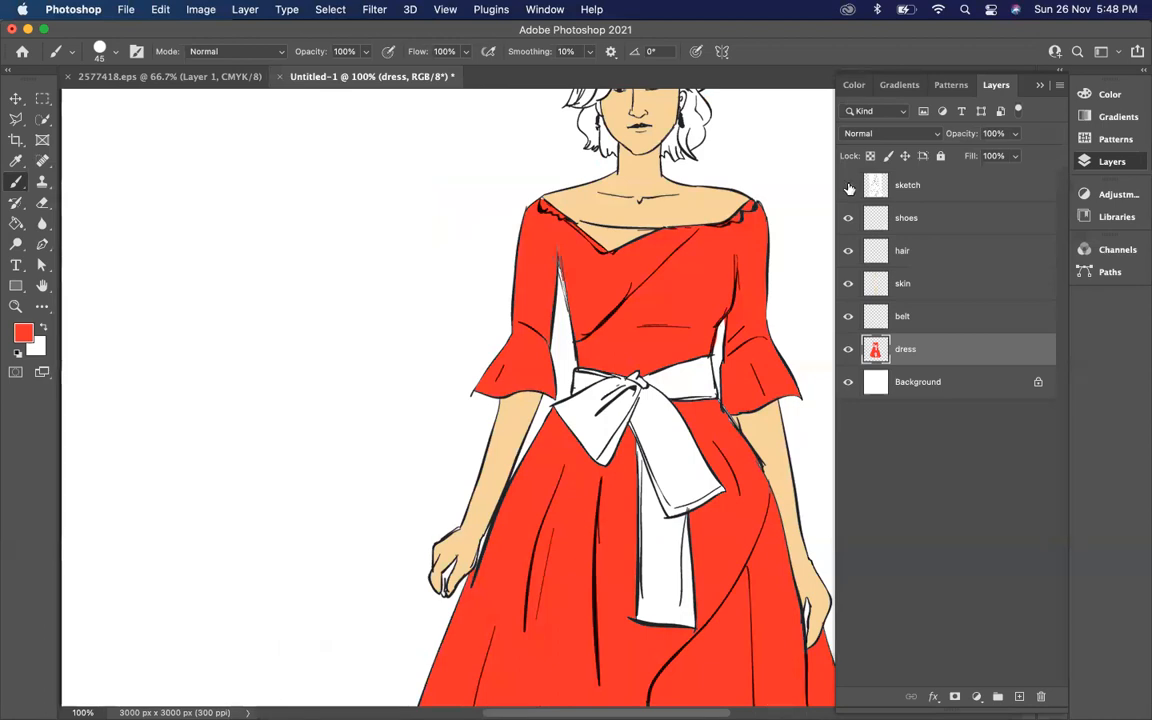
left_click(849, 188)
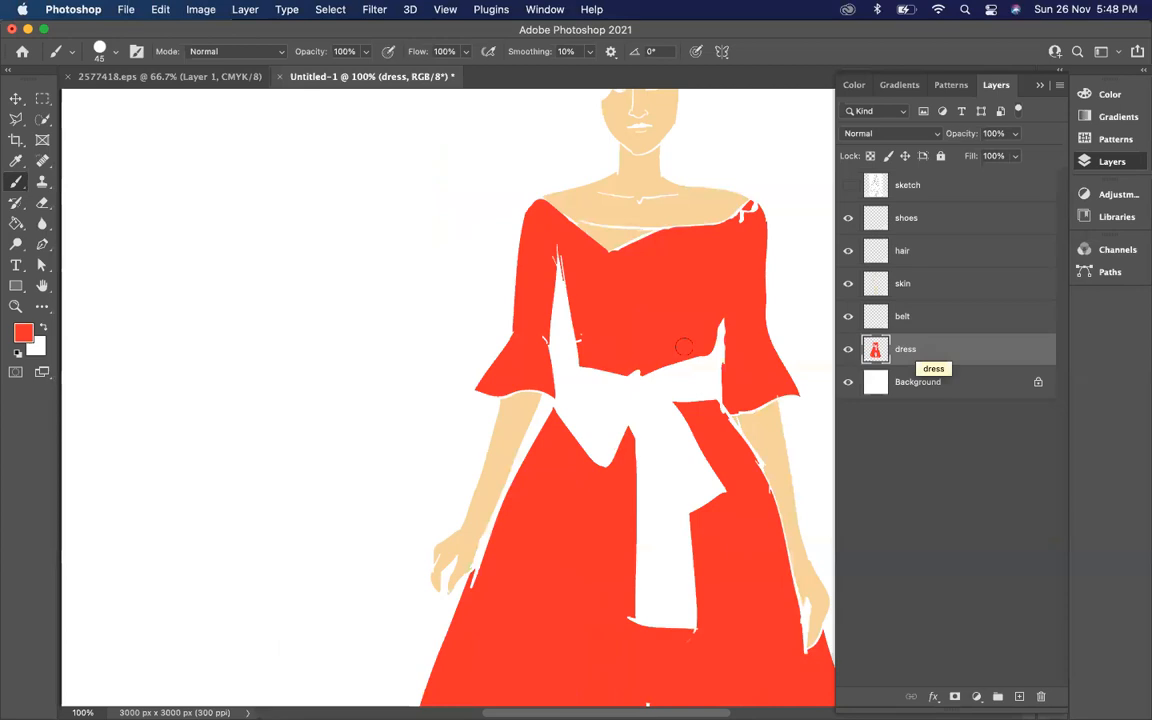
scroll(669, 347, "down", 5)
scroll(669, 347, "right", 2)
scroll(669, 347, "down", 2)
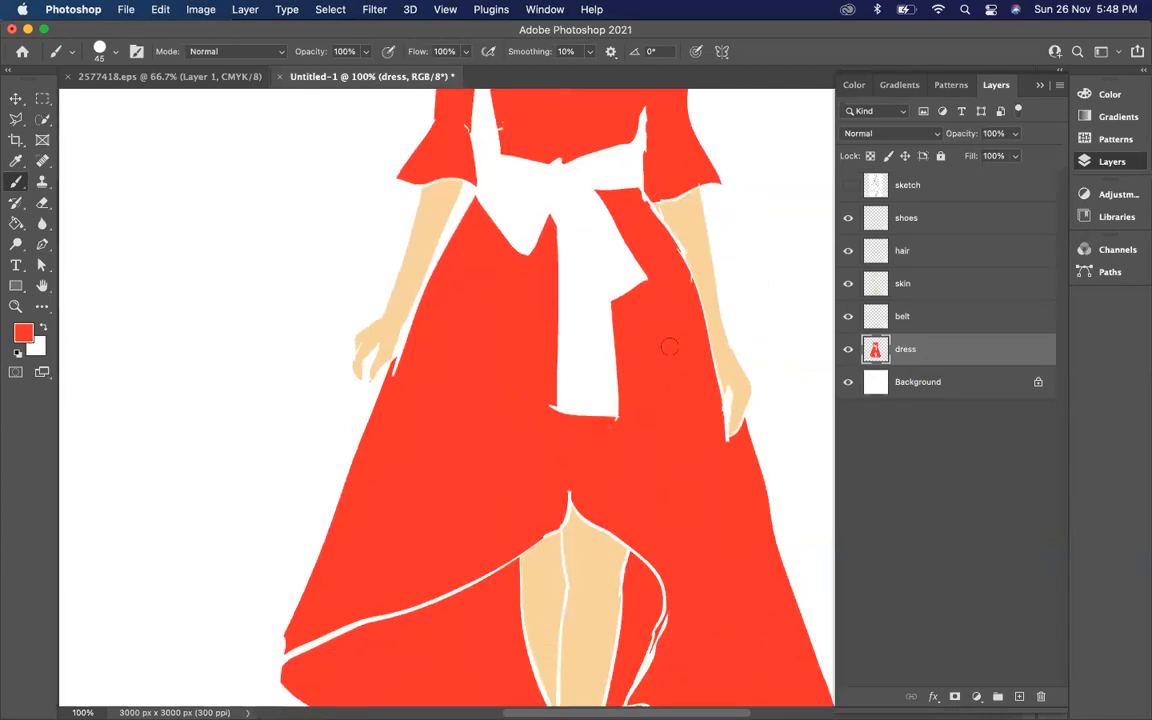
scroll(607, 442, "down", 1)
scroll(607, 442, "down", 9)
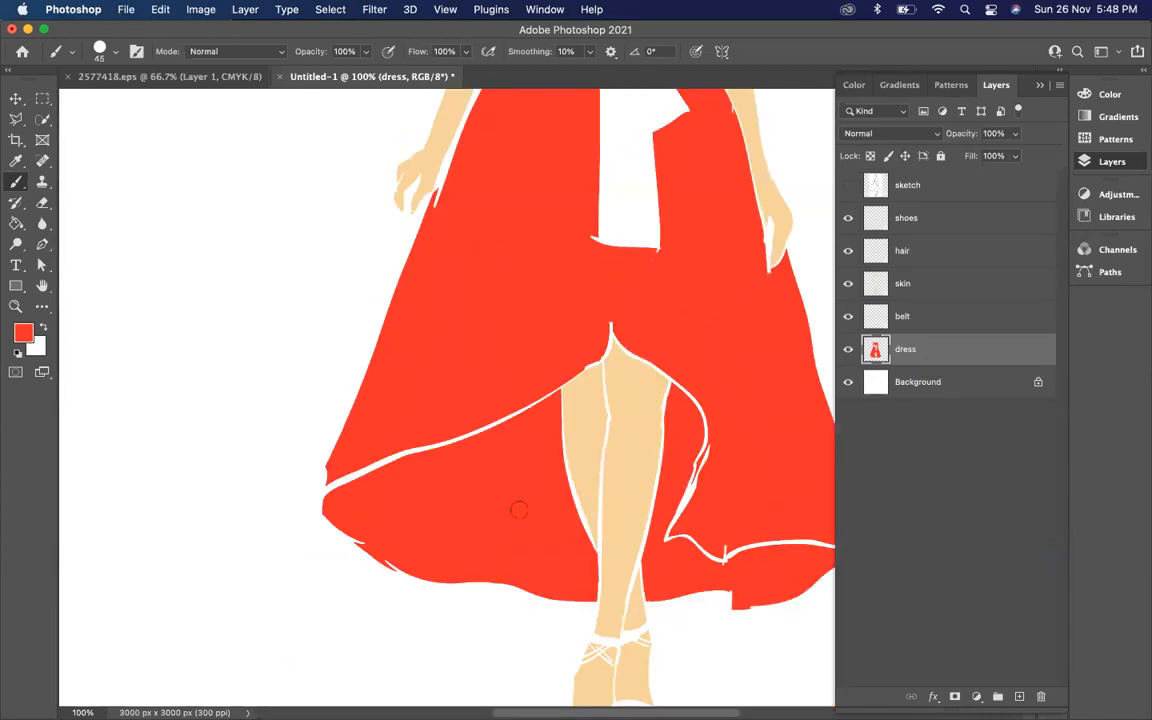
scroll(596, 495, "up", 12)
scroll(596, 495, "up", 4)
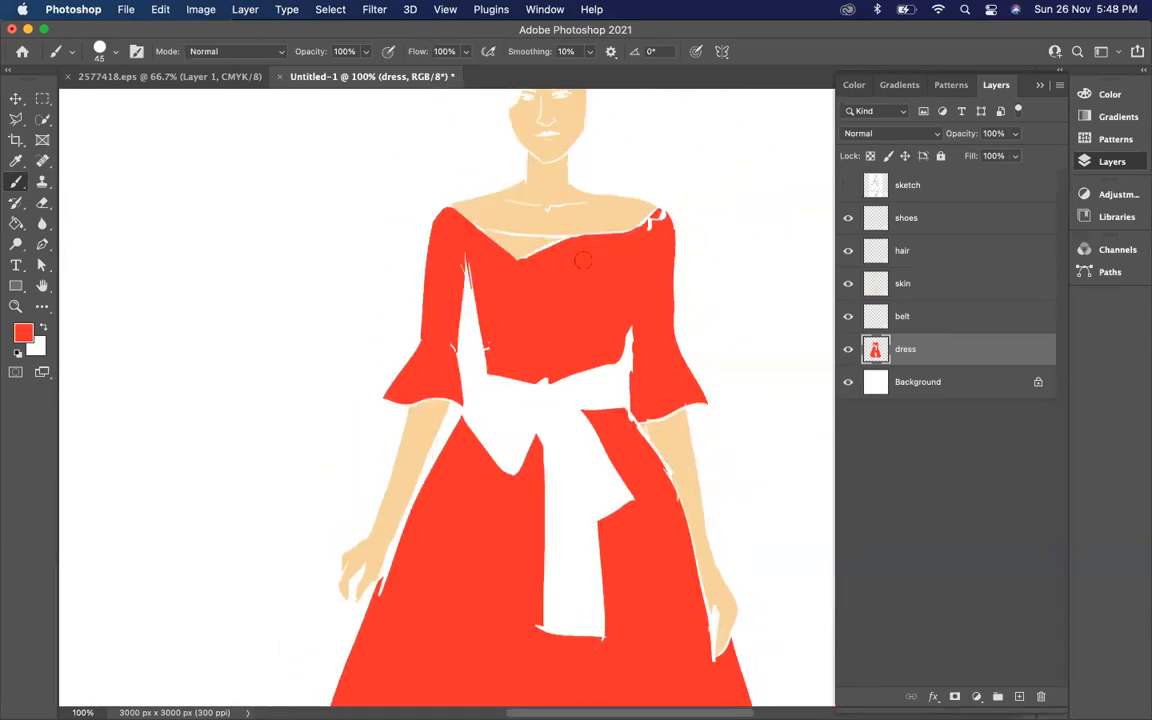
left_click_drag(661, 221, 655, 226)
Paint red over the white lines of the skirt's left wrap edge, right ruffle edge and right hem fold.
scroll(488, 432, "down", 6)
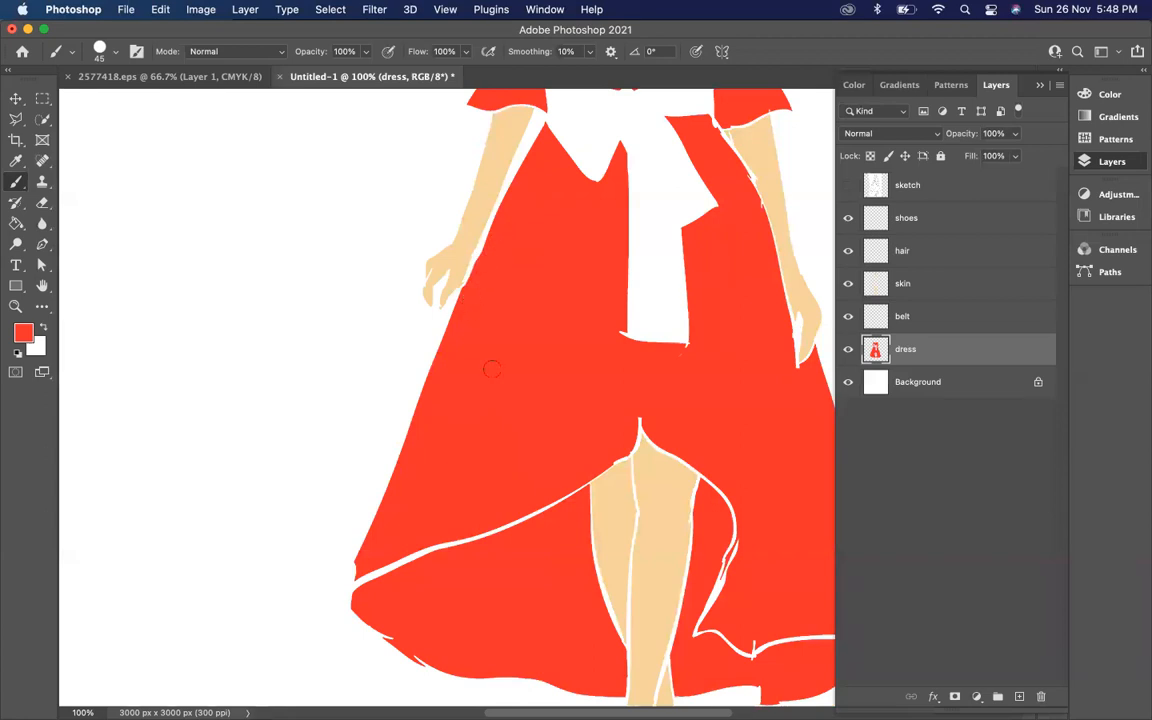
scroll(491, 369, "down", 10)
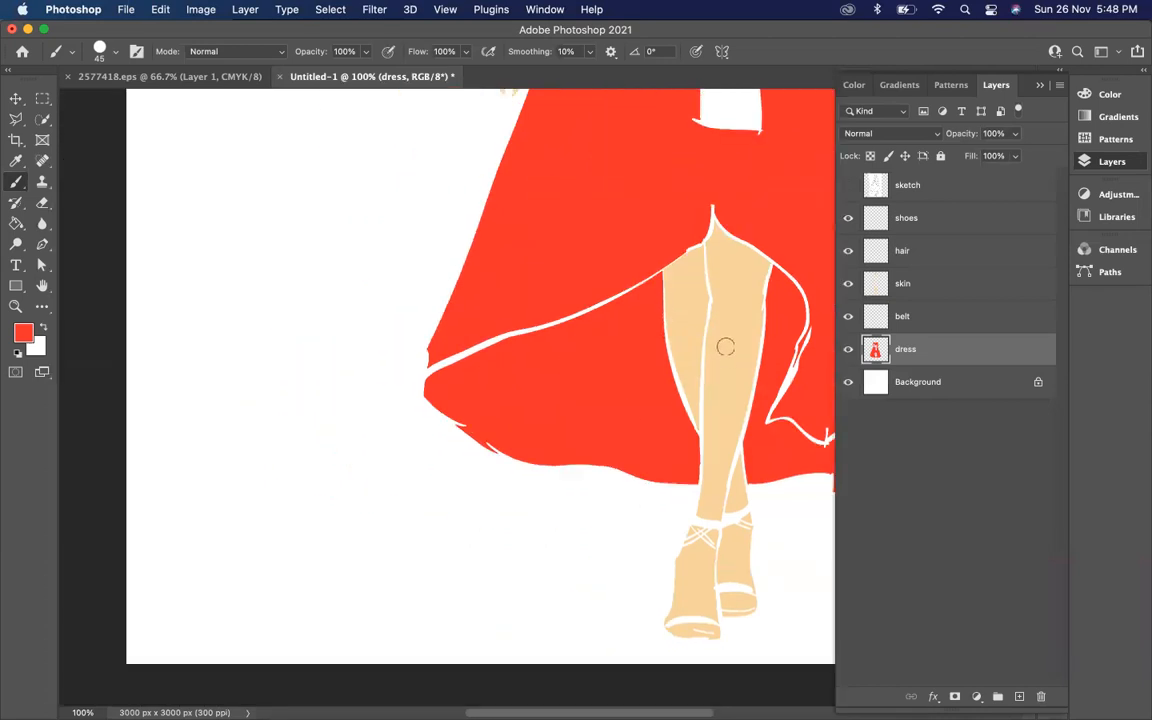
mouse_move(650, 270)
left_mouse_down()
mouse_move(624, 294)
mouse_move(434, 381)
mouse_move(458, 348)
mouse_move(532, 318)
left_mouse_up()
scroll(532, 318, "right", 3)
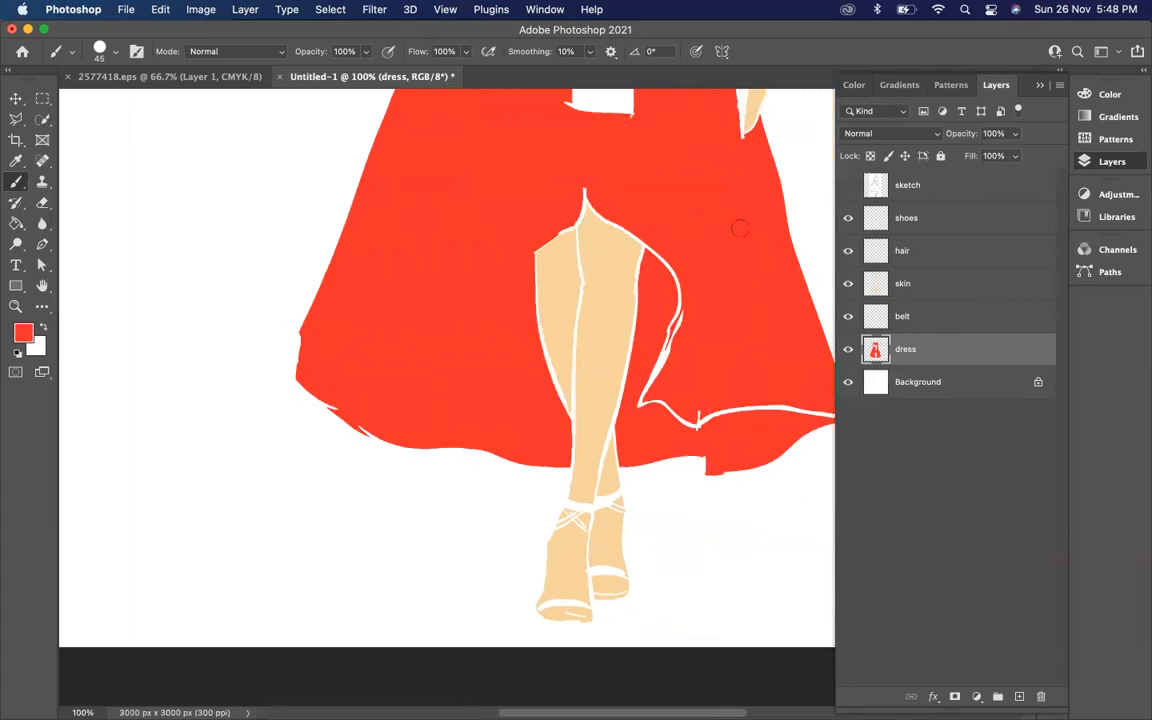
mouse_move(657, 243)
left_mouse_down()
mouse_move(684, 313)
mouse_move(639, 402)
mouse_move(644, 412)
mouse_move(677, 353)
mouse_move(661, 395)
mouse_move(697, 424)
left_mouse_up()
scroll(697, 424, "right", 3)
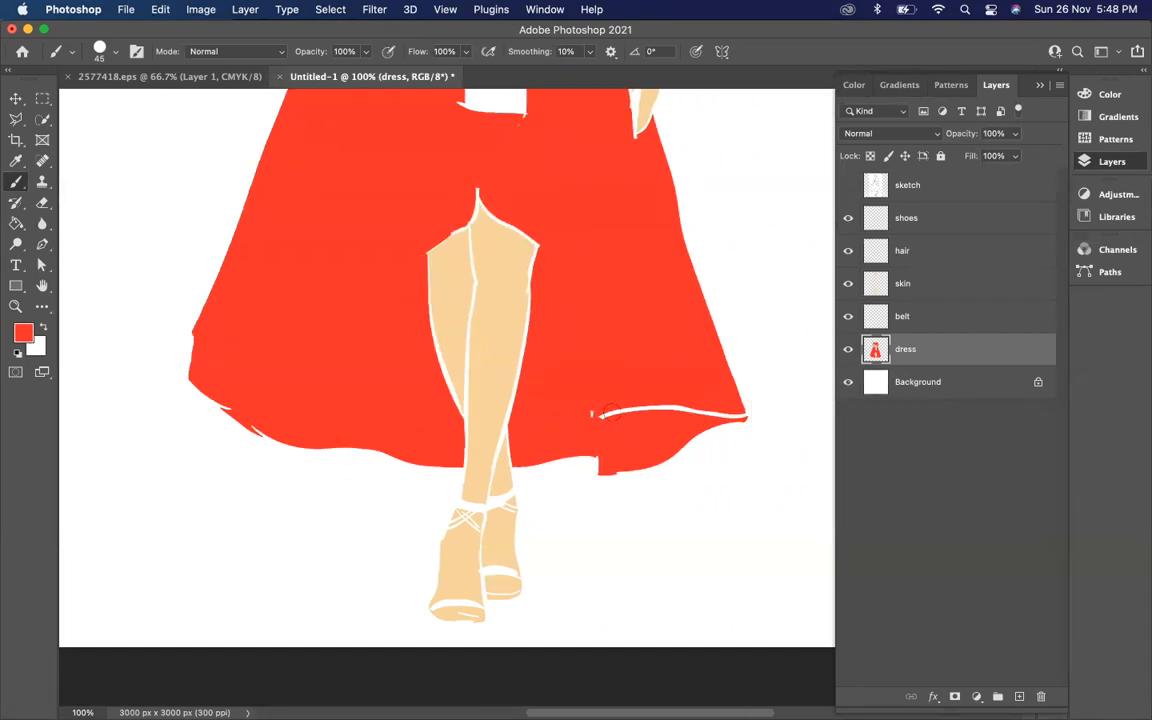
left_click_drag(591, 413, 724, 411)
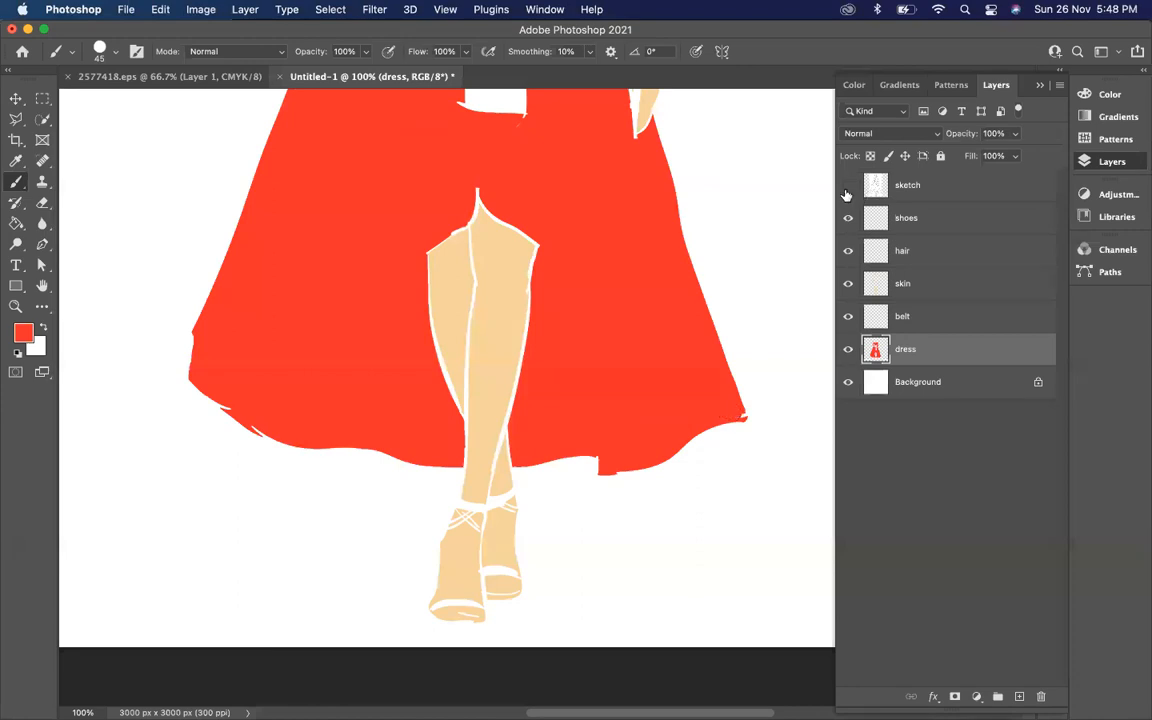
Show the sketch layer again and check its lines over the red skirt.
left_click(848, 186)
scroll(608, 280, "left", 3)
scroll(608, 280, "up", 2)
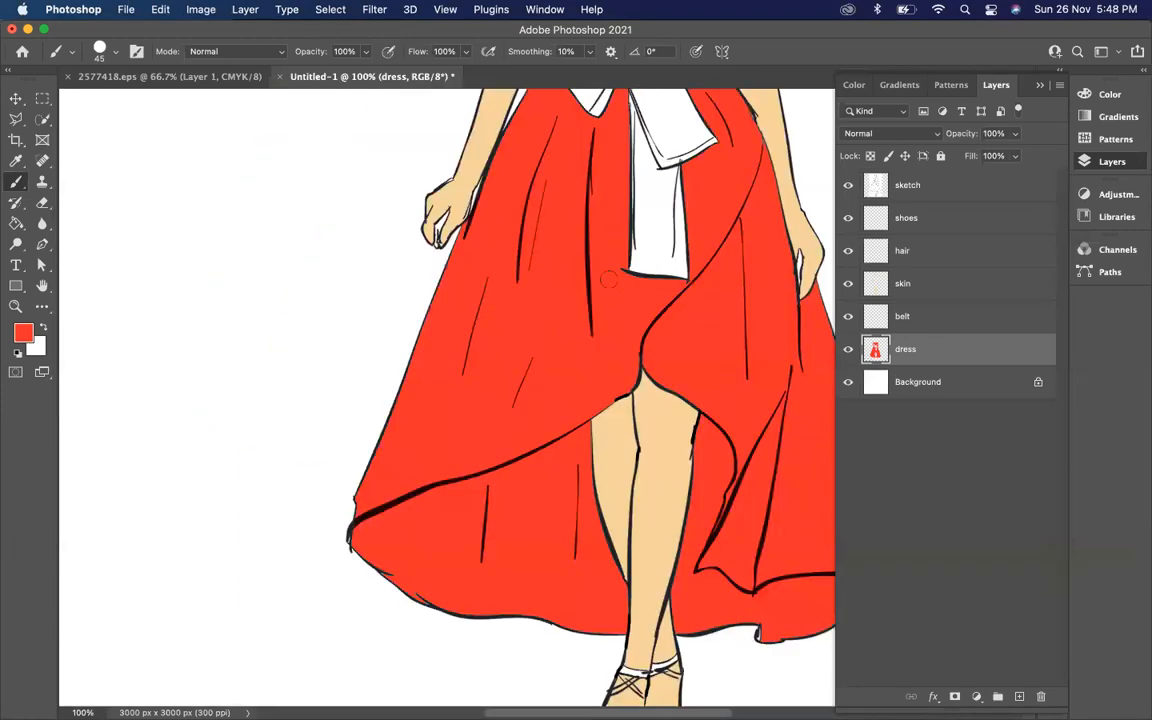
Select the skin layer, sample the skin colour from the leg and switch to the Brush tool.
scroll(608, 280, "up", 8)
scroll(608, 280, "right", 3)
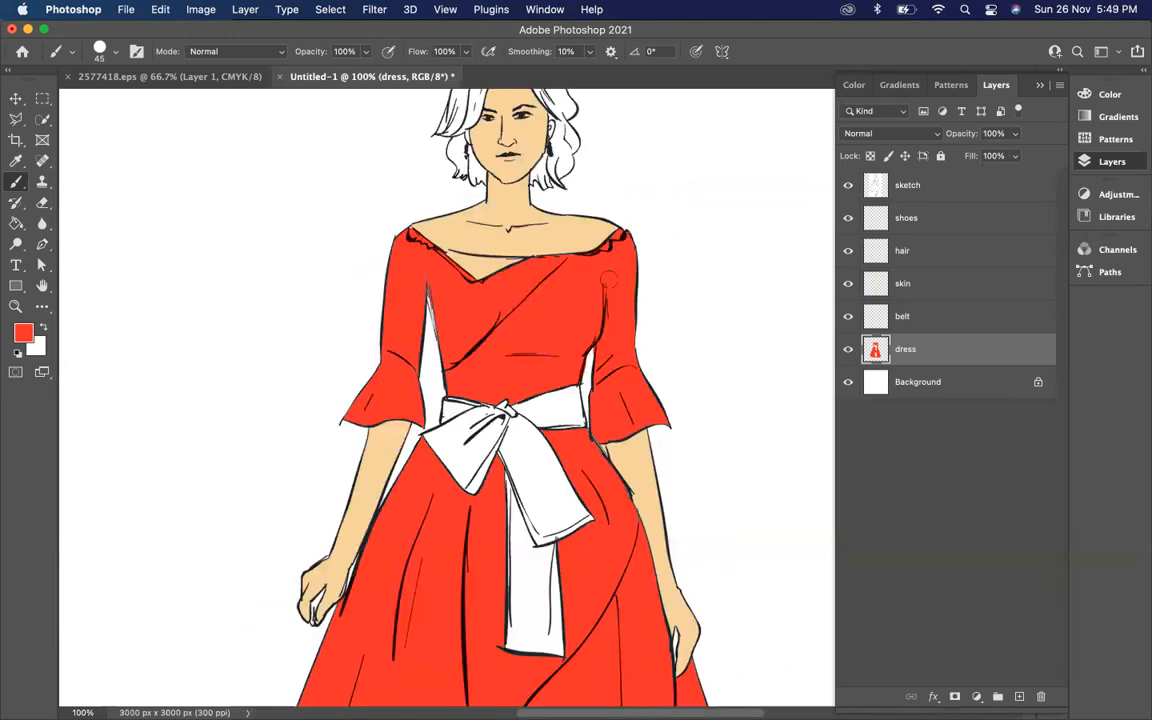
scroll(608, 280, "down", 15)
scroll(608, 280, "up", 4)
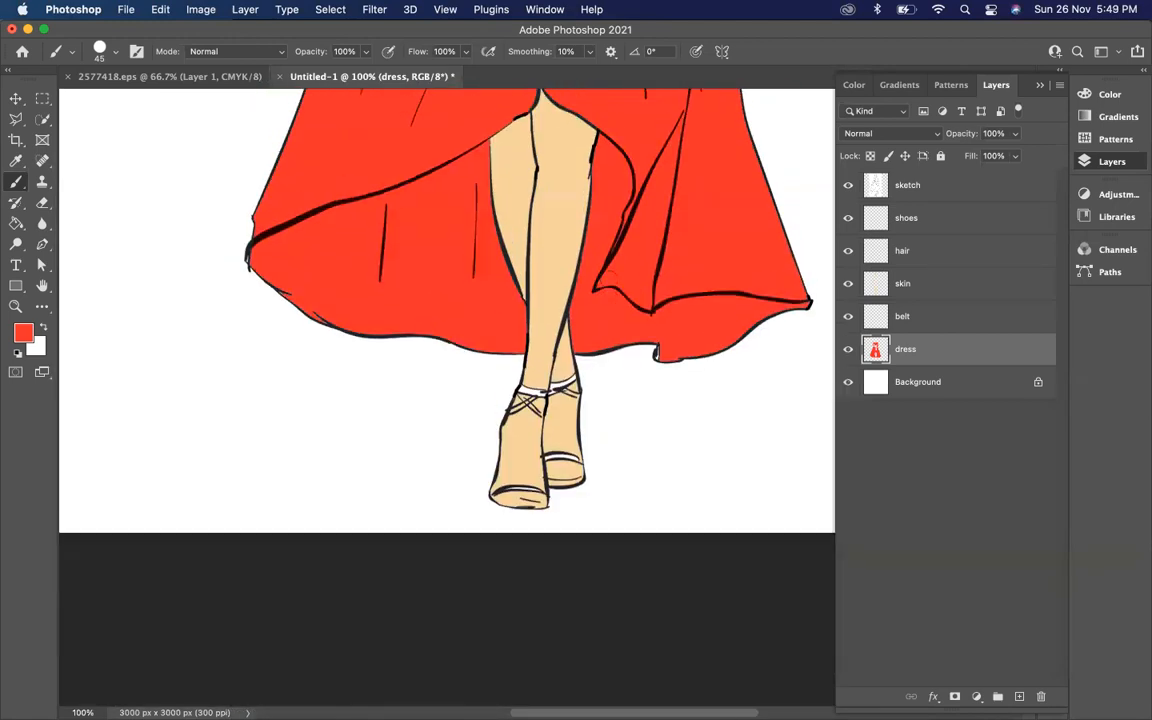
left_click(913, 292)
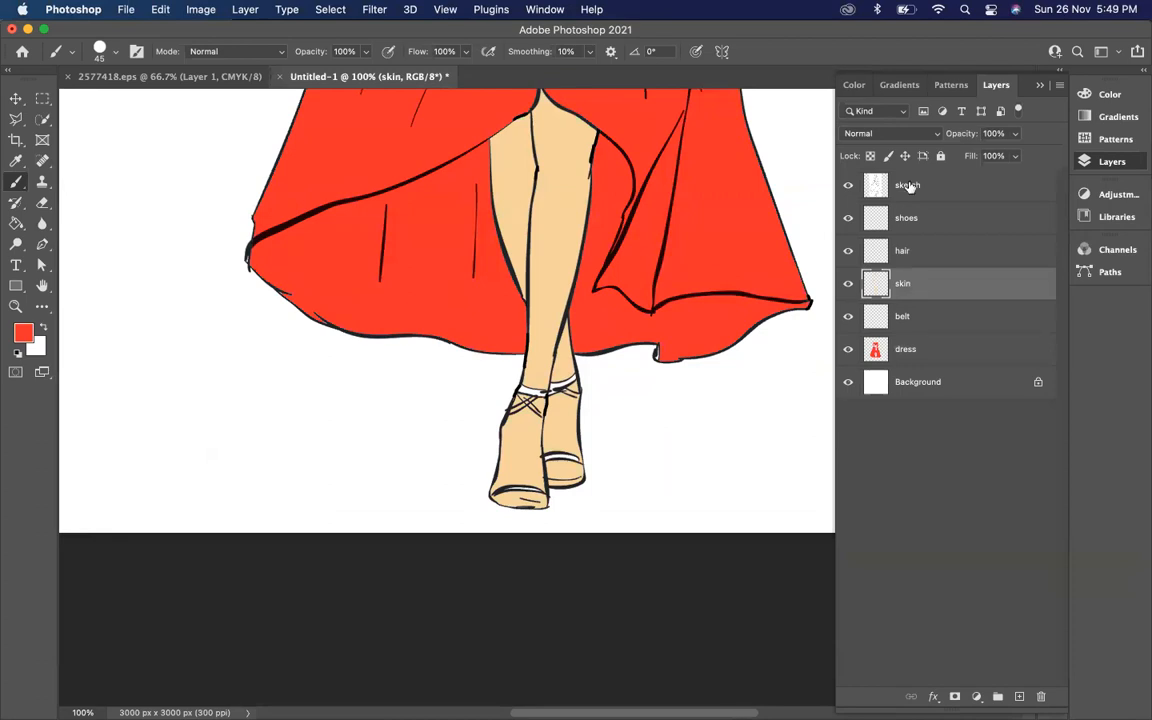
left_click(16, 156)
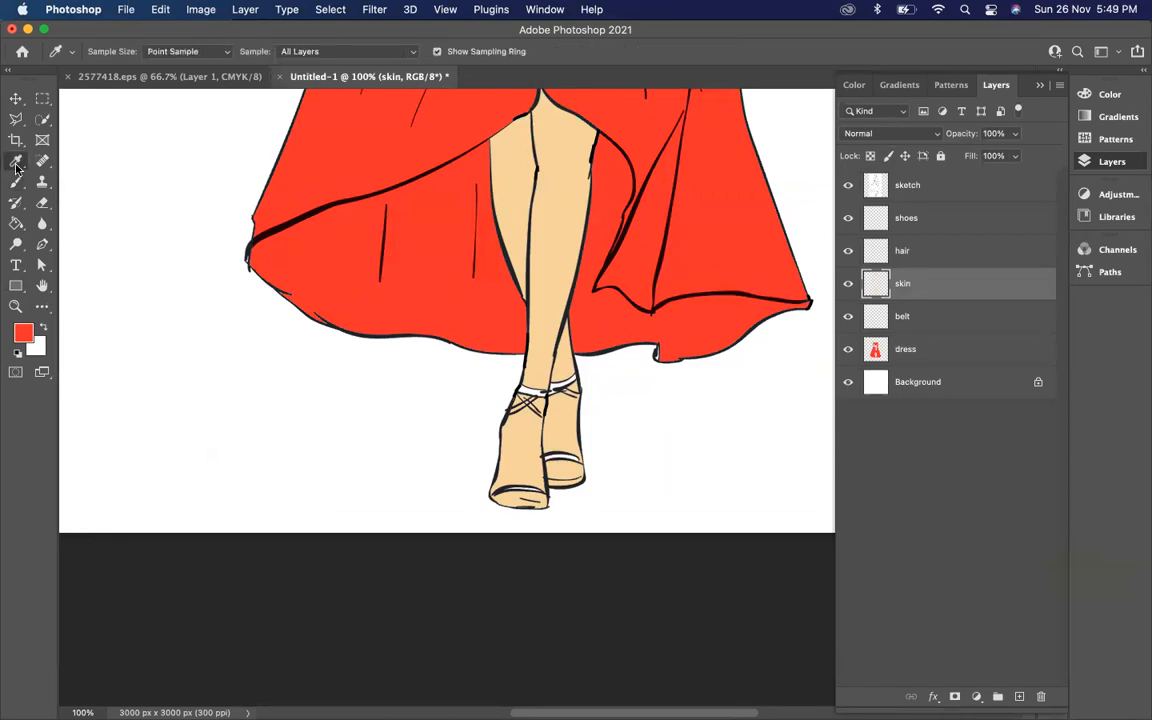
left_click(504, 238)
left_click(17, 183)
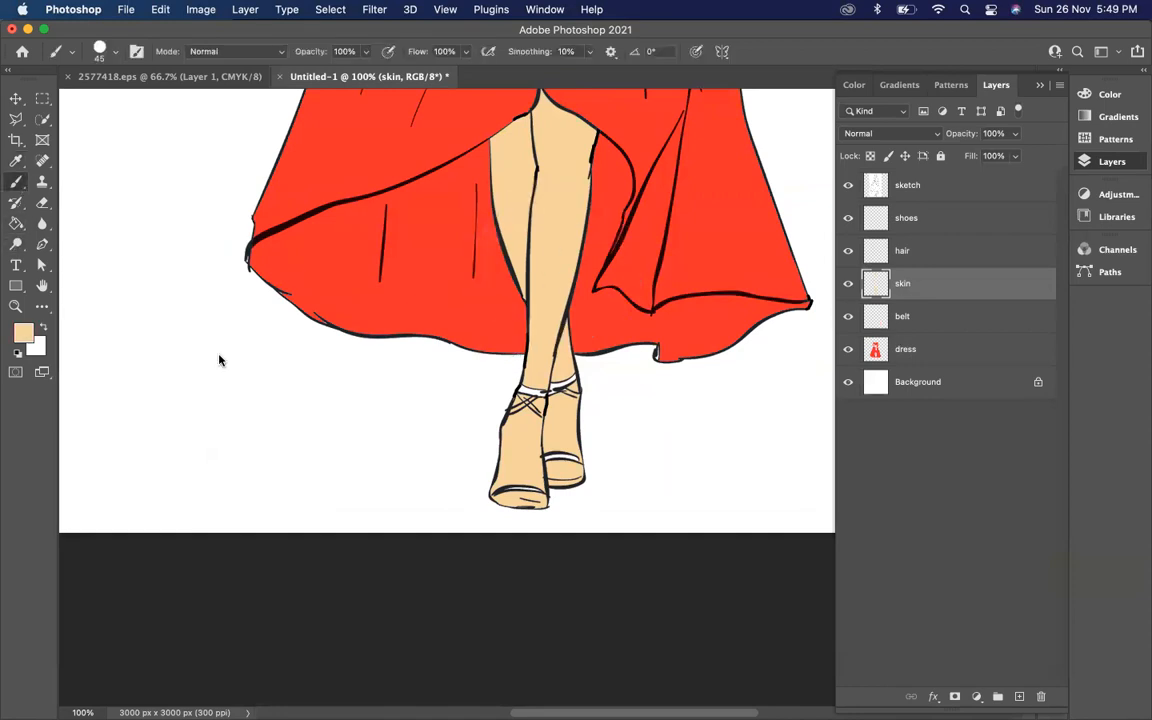
left_click(104, 46)
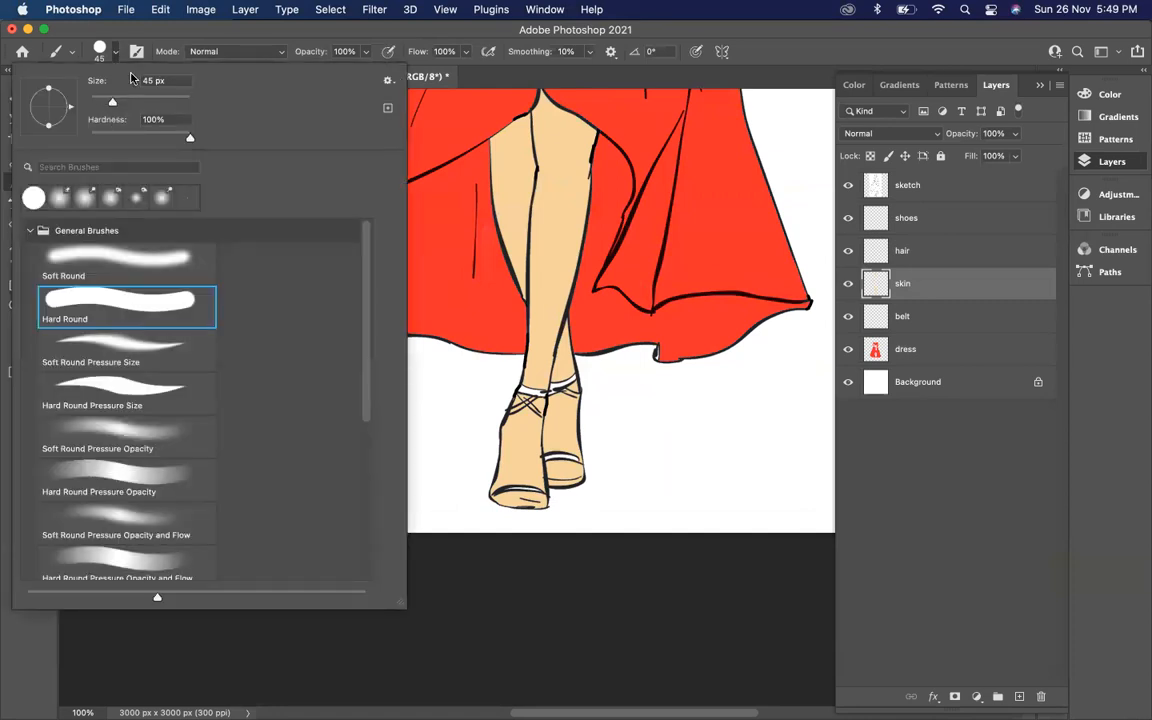
left_click(690, 34)
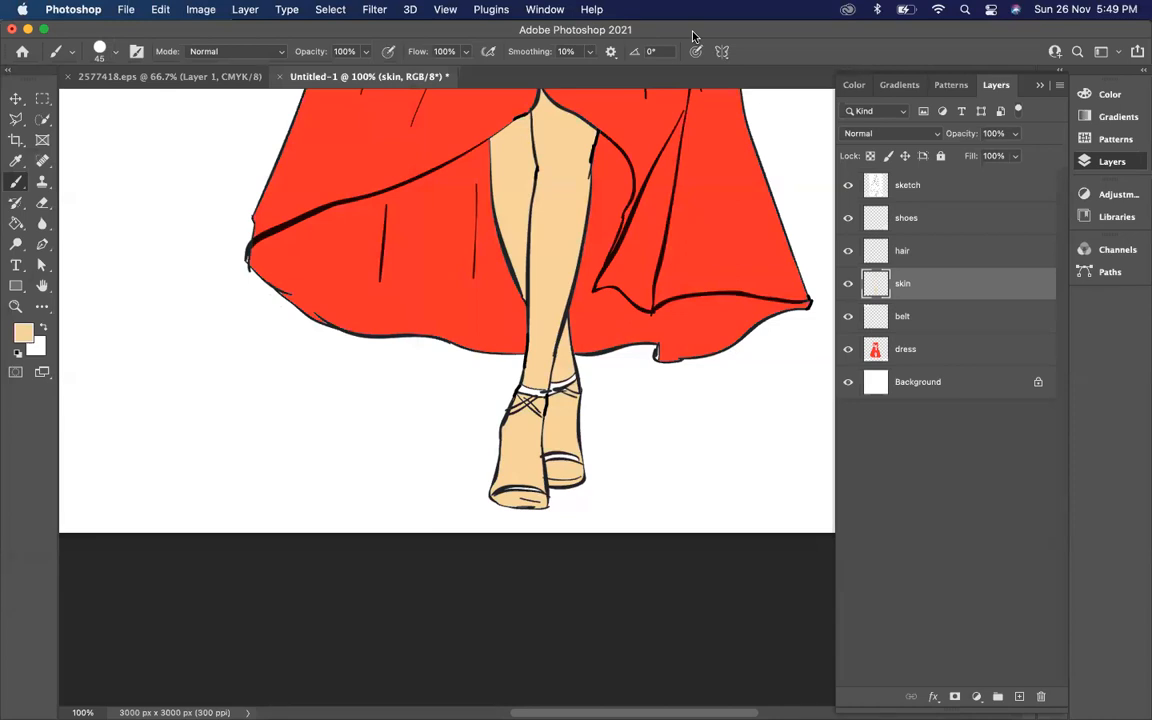
Set the brush size to 60 px for the skin layer.
key("bracketright")
key("bracketright")
key("bracketright")
key("bracketright")
key("bracketright")
key("bracketright")
key("bracketright")
key("bracketright")
key("bracketright")
key("bracketright")
key("bracketright")
key("bracketleft")
key("bracketleft")
key("bracketleft")
key("bracketleft")
key("bracketleft")
key("bracketleft")
key("bracketleft")
scroll(549, 255, "up", 10)
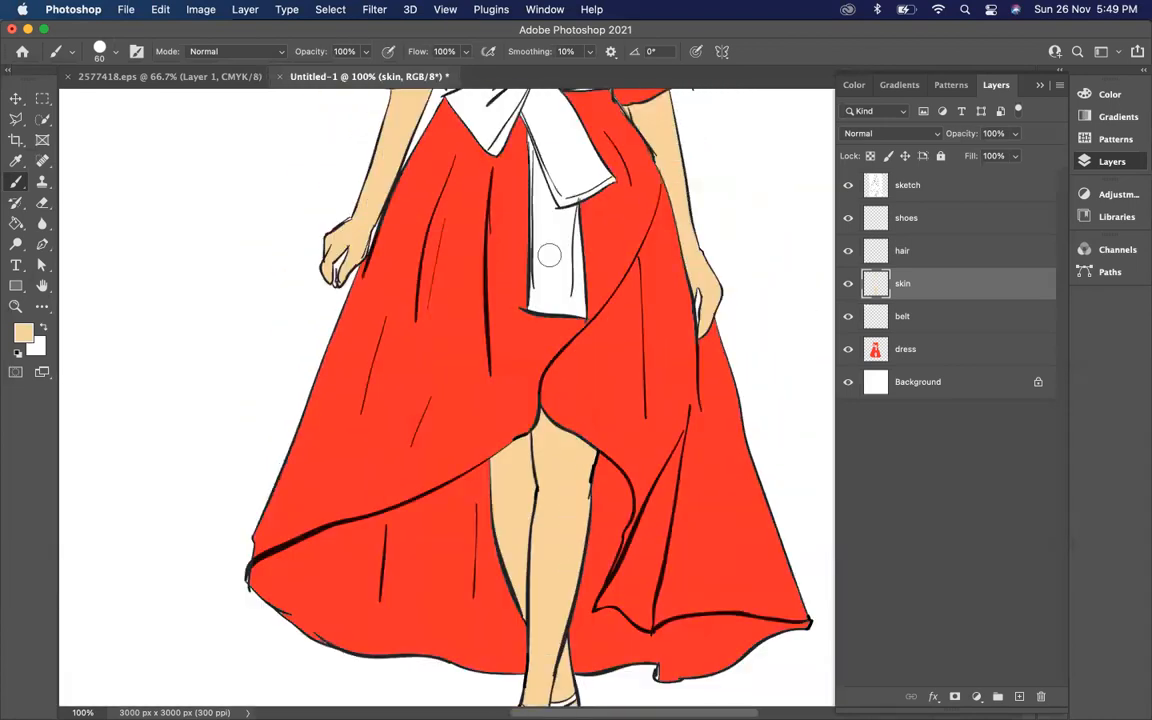
scroll(549, 258, "up", 8)
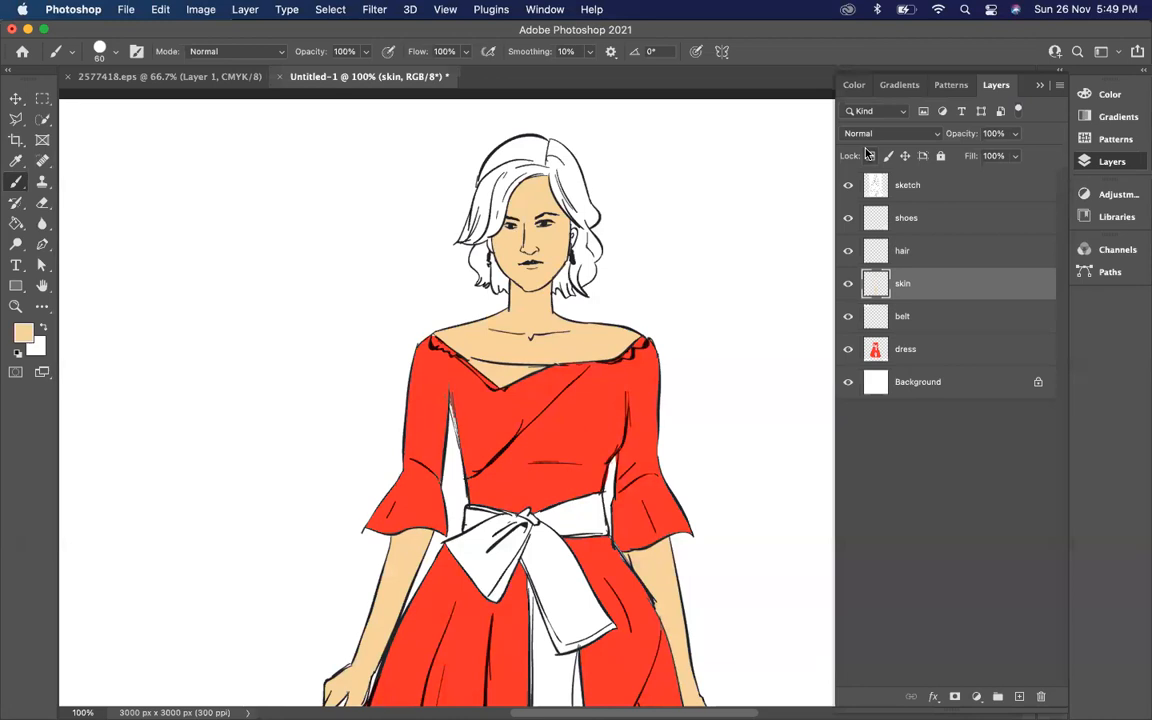
Select the hair layer and set the foreground colour to dark brown 66440a.
left_click(910, 252)
left_click(22, 330)
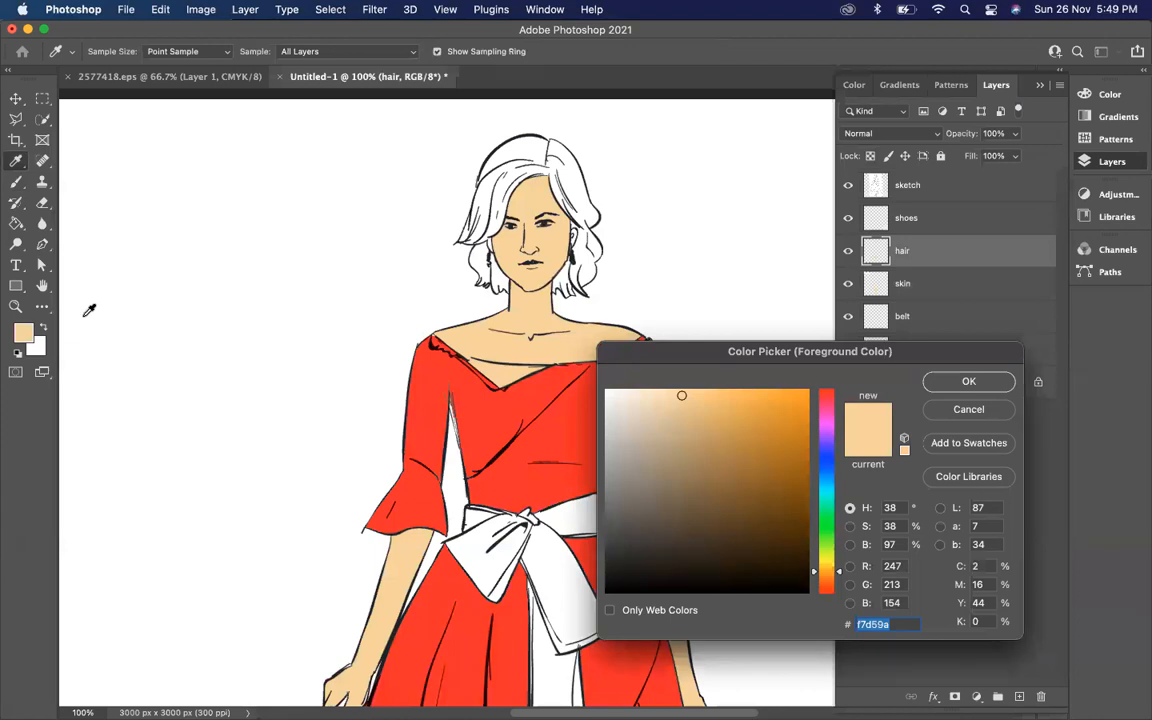
left_click(790, 510)
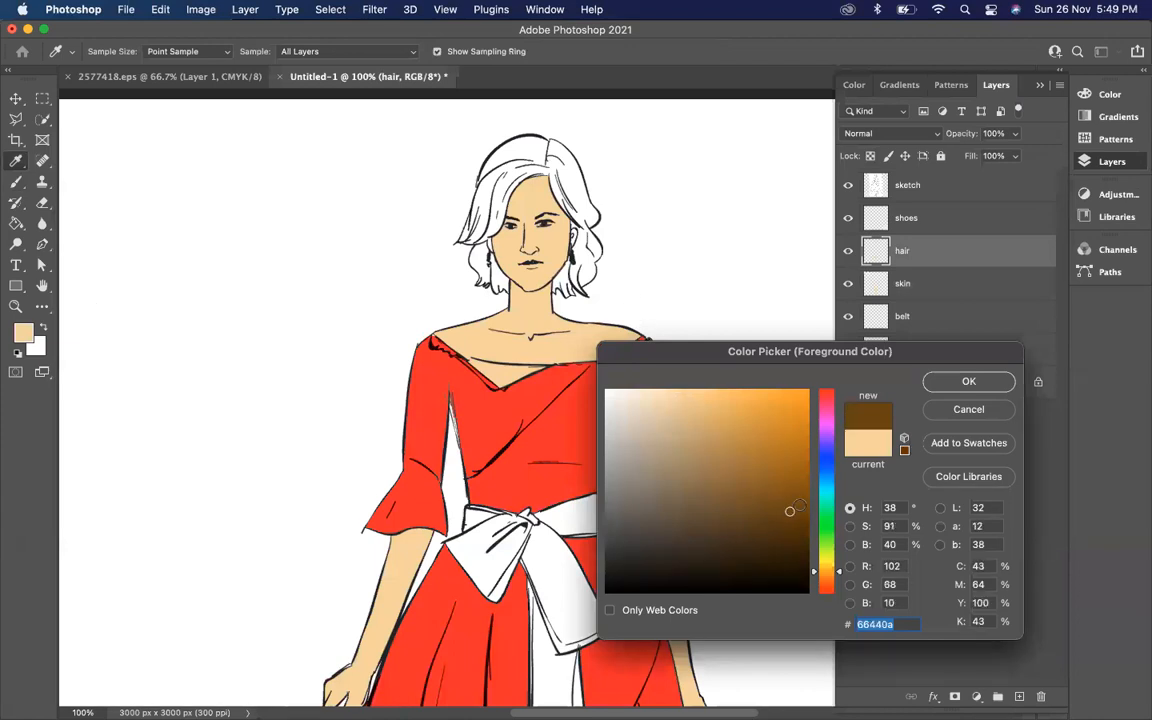
left_click(958, 381)
key("b")
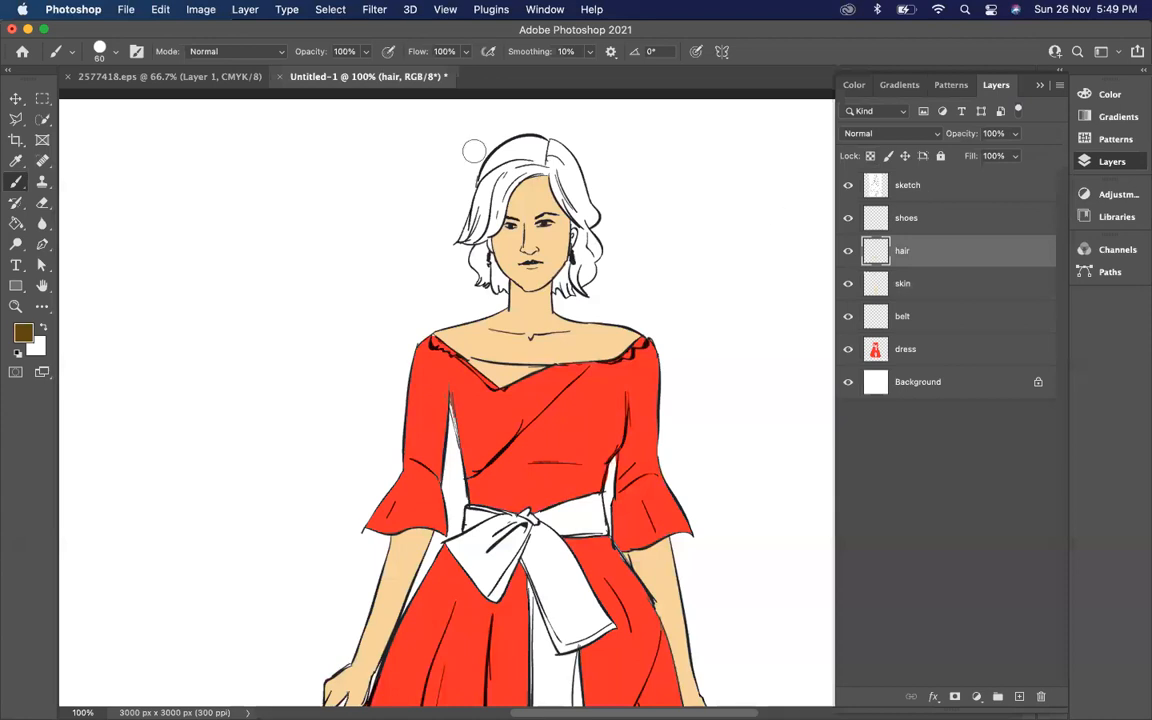
Fill every section of the figure's hair with the brown using the Paint Bucket tool.
left_click(18, 220)
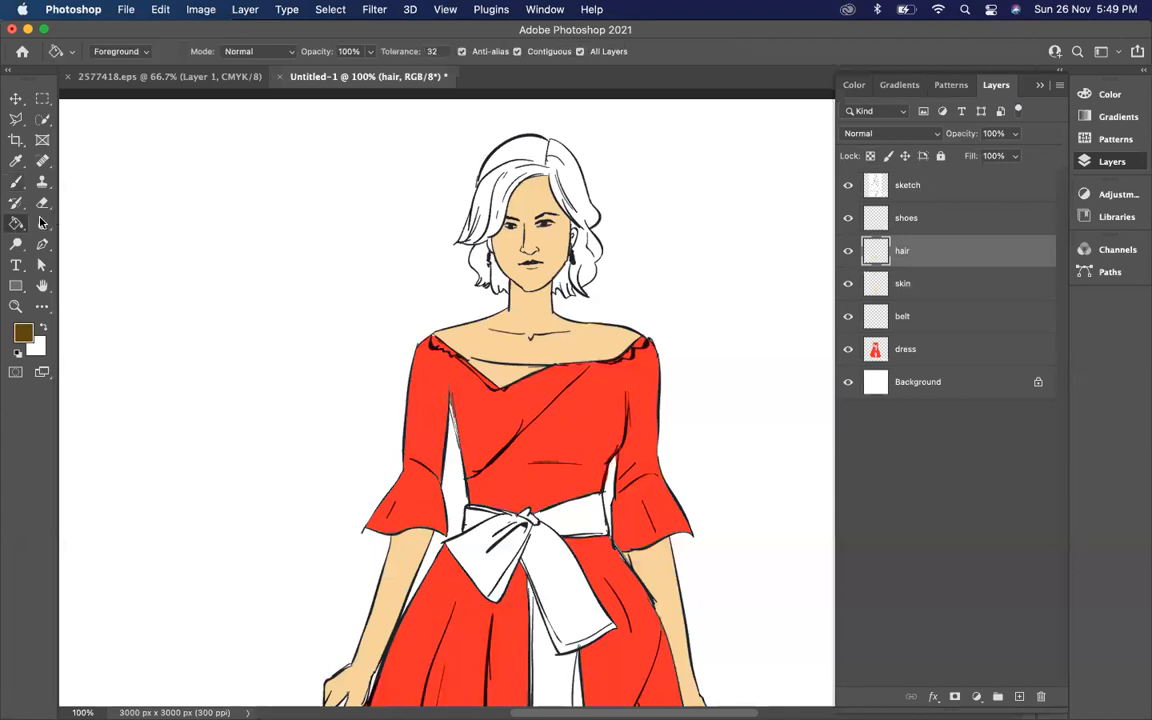
left_click(527, 158)
left_click(587, 273)
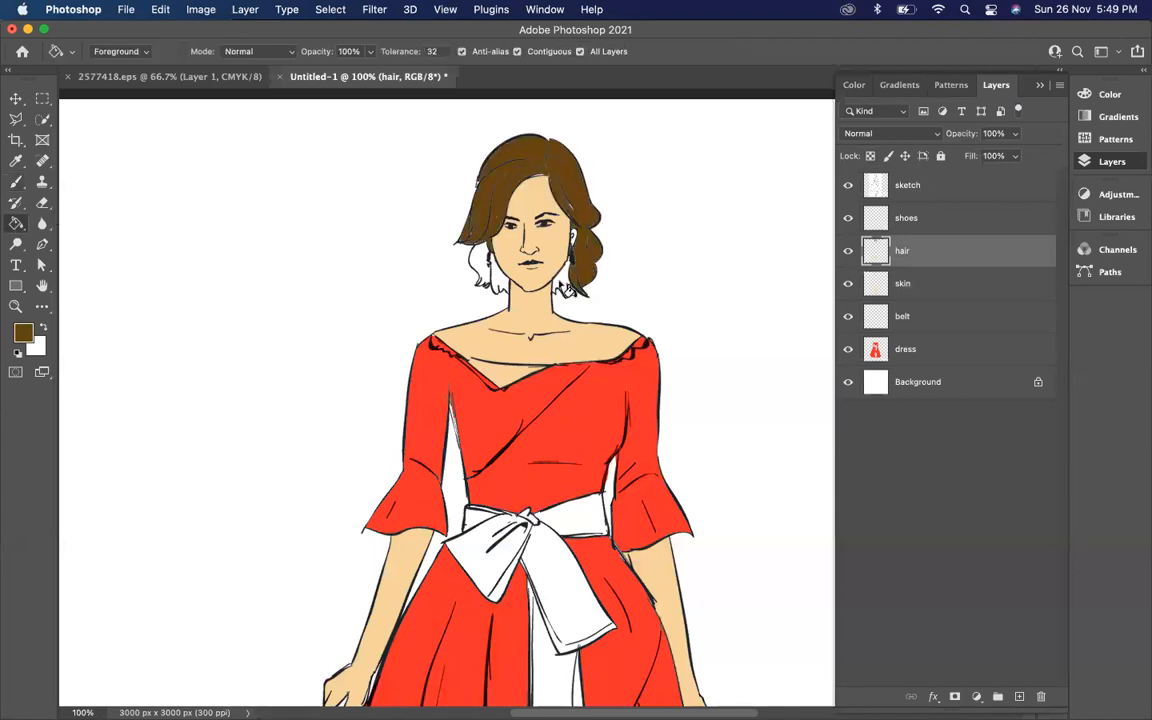
left_click(474, 262)
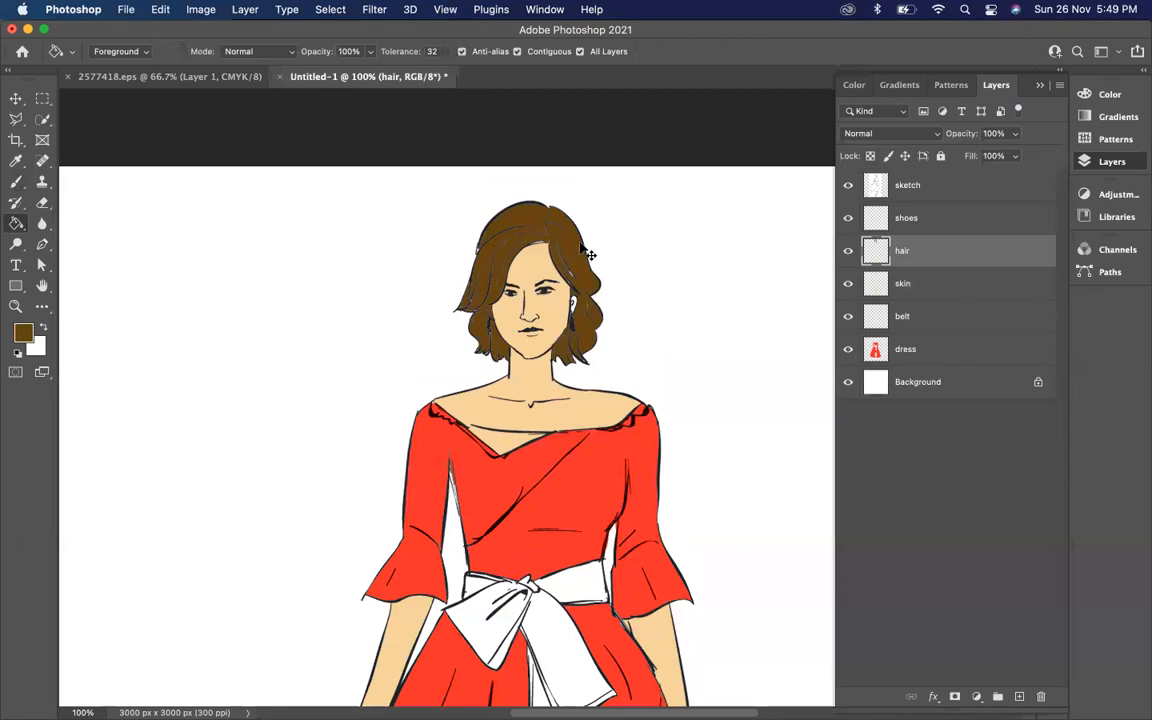
Hide the sketch layer and brush brown over the unfilled line gaps in the swept fringe on the hair layer.
scroll(590, 252, "up", 2)
scroll(590, 252, "up", 5)
scroll(590, 252, "left", 2)
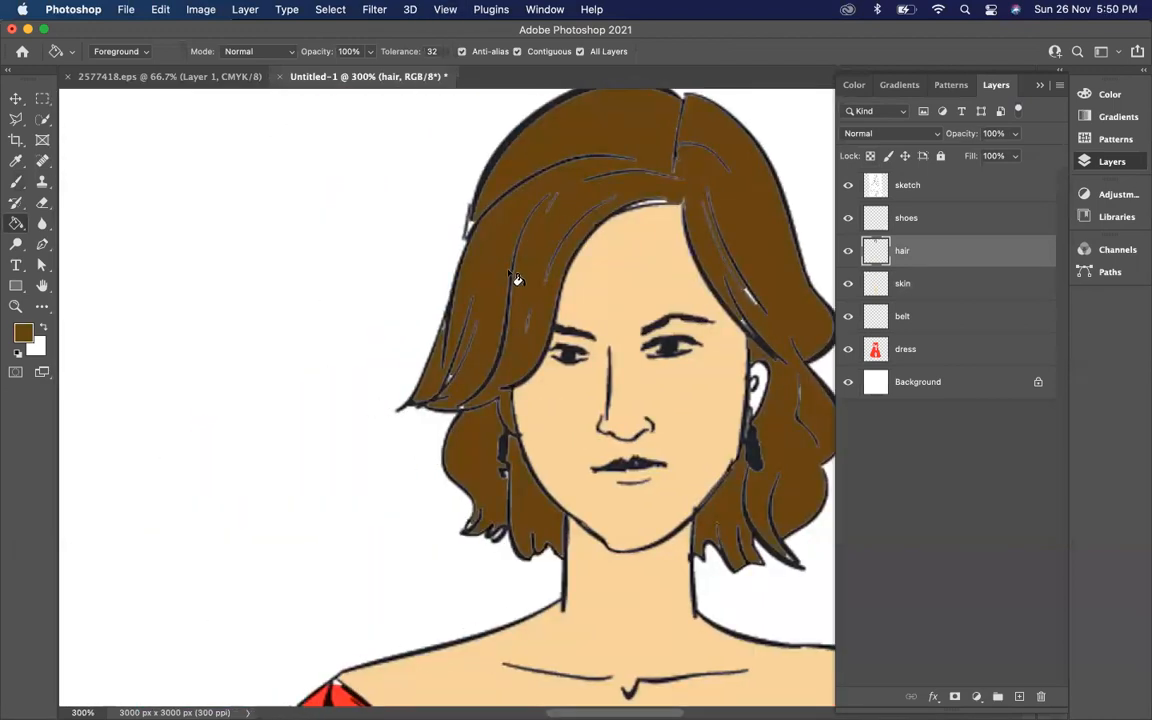
left_click(16, 181)
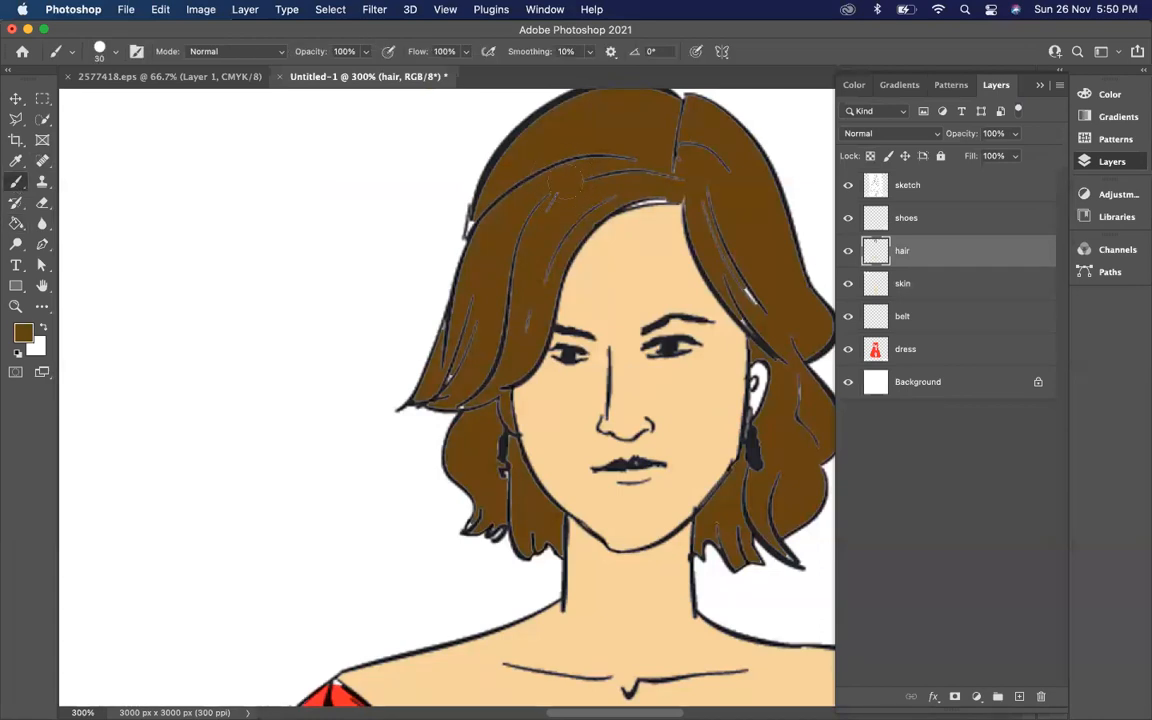
left_click(848, 185)
mouse_move(620, 150)
left_mouse_down()
mouse_move(554, 174)
mouse_move(523, 222)
mouse_move(536, 185)
mouse_move(502, 211)
mouse_move(493, 254)
mouse_move(613, 163)
mouse_move(536, 259)
mouse_move(512, 343)
mouse_move(507, 283)
mouse_move(471, 355)
left_mouse_up()
key("bracketleft")
key("bracketleft")
key("bracketleft")
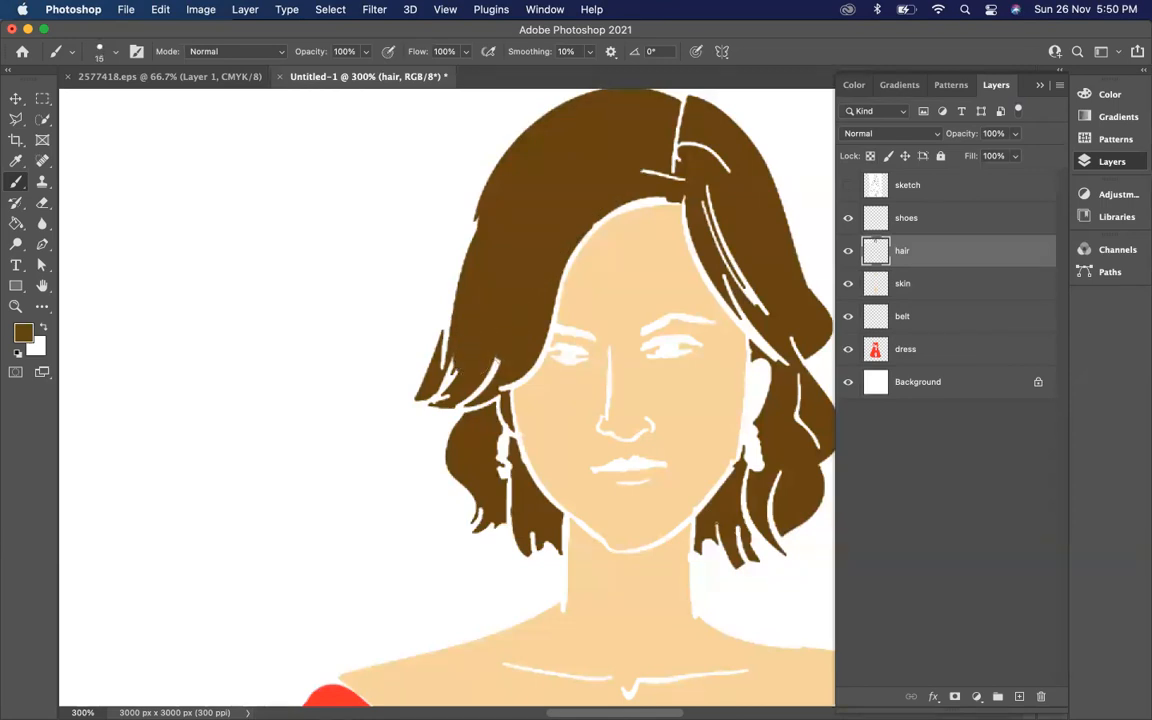
left_click_drag(445, 324, 434, 352)
Show the sketch layer again and brush brown over the white gaps along the forehead hairline, the parting and the strands beside it.
left_click(848, 184)
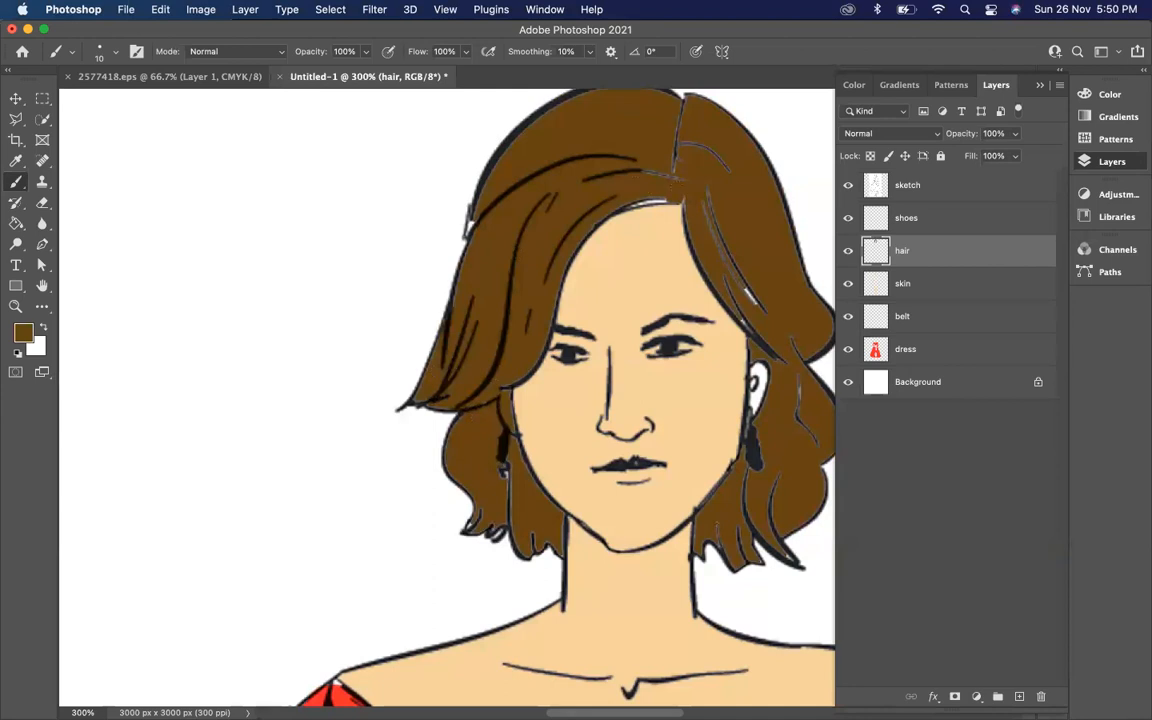
left_click_drag(661, 201, 648, 202)
left_click_drag(650, 172, 680, 178)
key("bracketright")
key("bracketright")
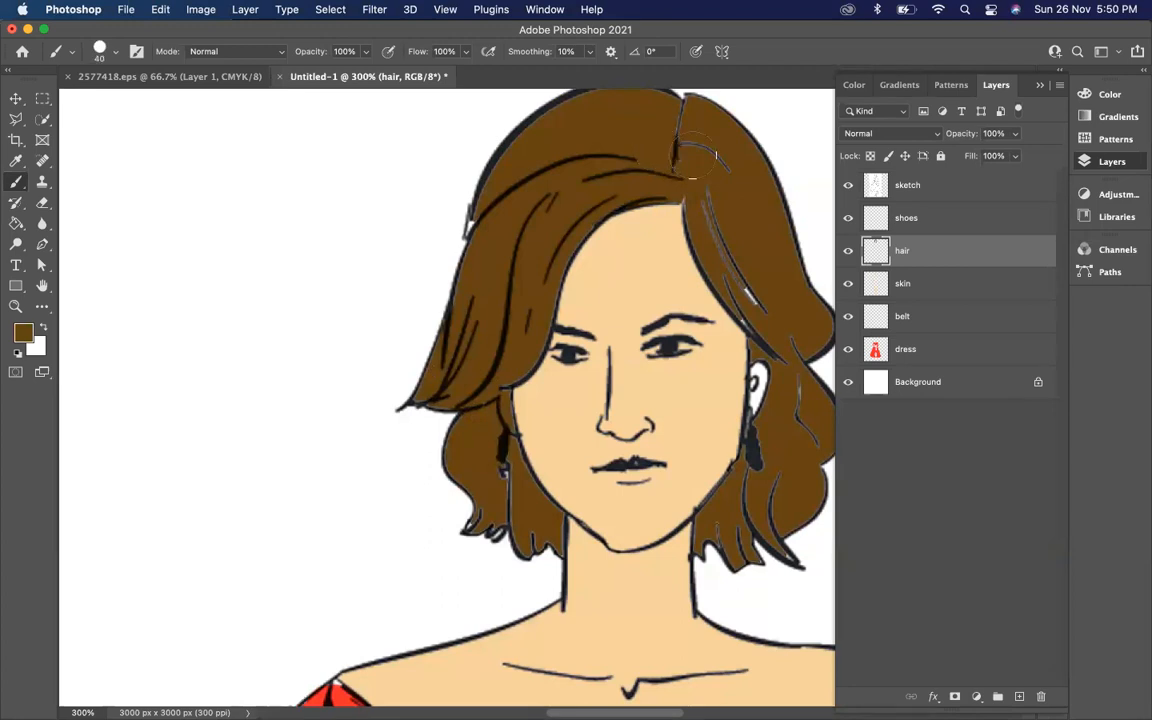
mouse_move(740, 252)
left_mouse_down()
mouse_move(705, 201)
mouse_move(724, 258)
mouse_move(776, 327)
left_mouse_up()
Brush brown over the remaining gaps in the lower curls, around the visible ear and along the jaw.
scroll(777, 328, "right", 5)
scroll(777, 328, "down", 4)
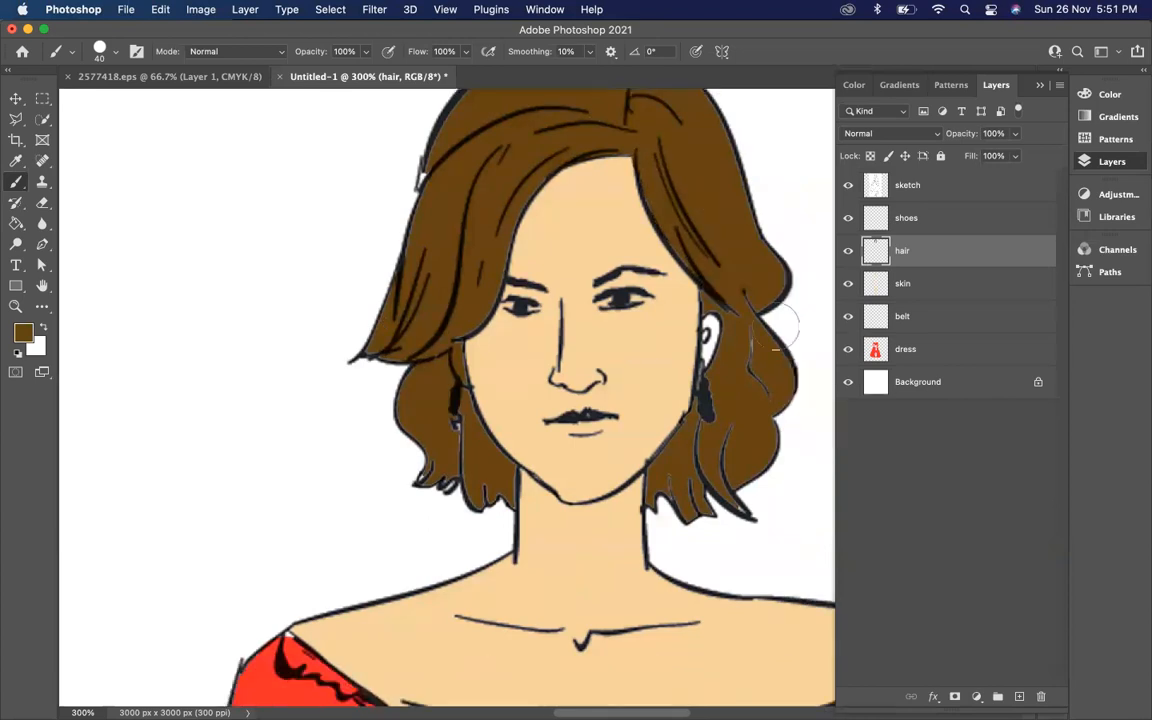
mouse_move(632, 310)
left_mouse_down()
mouse_move(630, 344)
mouse_move(590, 394)
mouse_move(608, 353)
left_mouse_up()
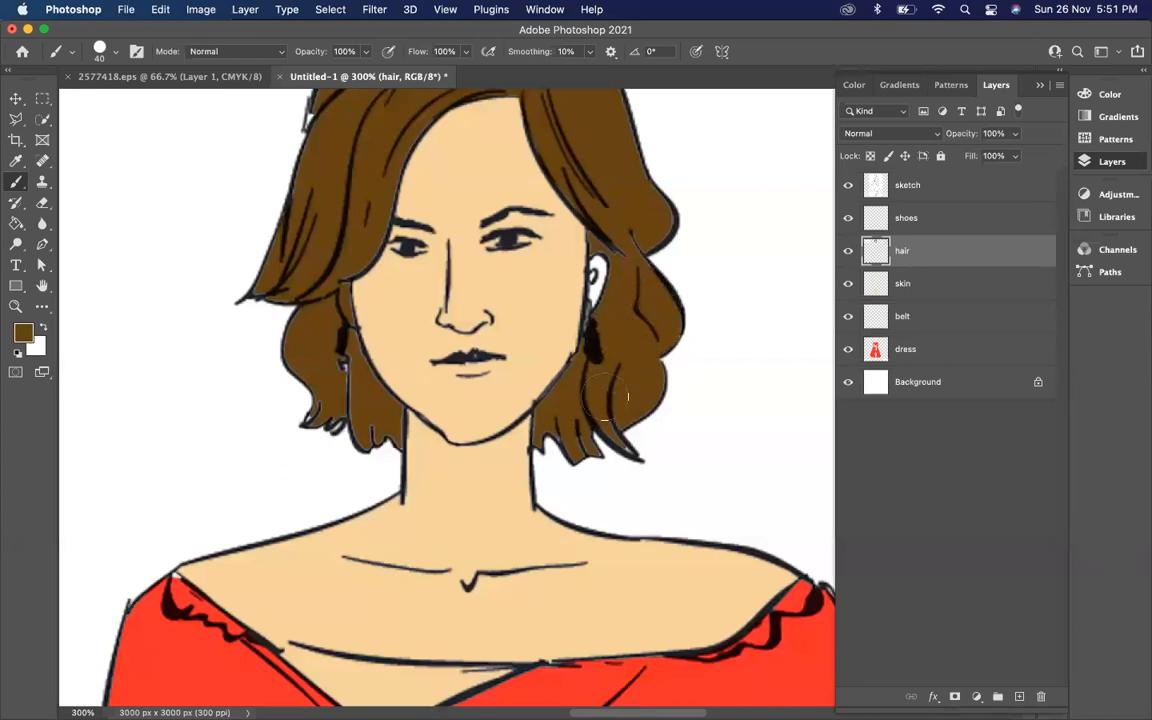
key("bracketleft")
key("bracketleft")
mouse_move(598, 234)
left_mouse_down()
mouse_move(618, 249)
mouse_move(635, 240)
left_mouse_up()
scroll(583, 238, "left", 5)
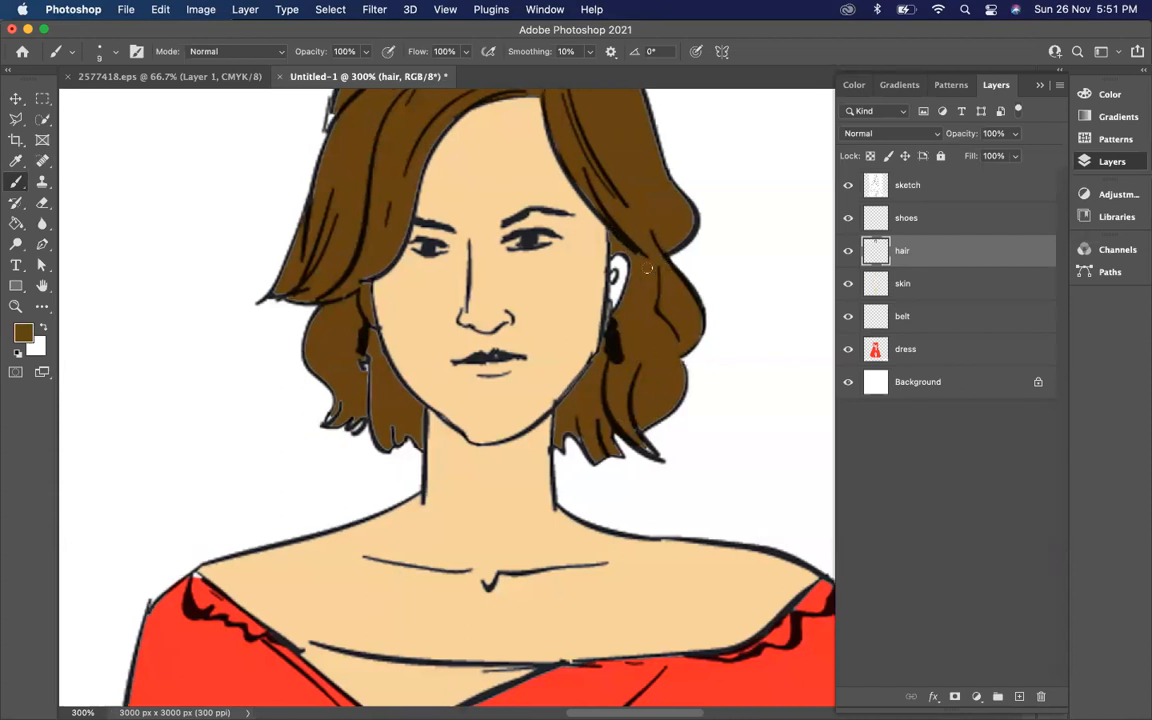
scroll(583, 238, "up", 1)
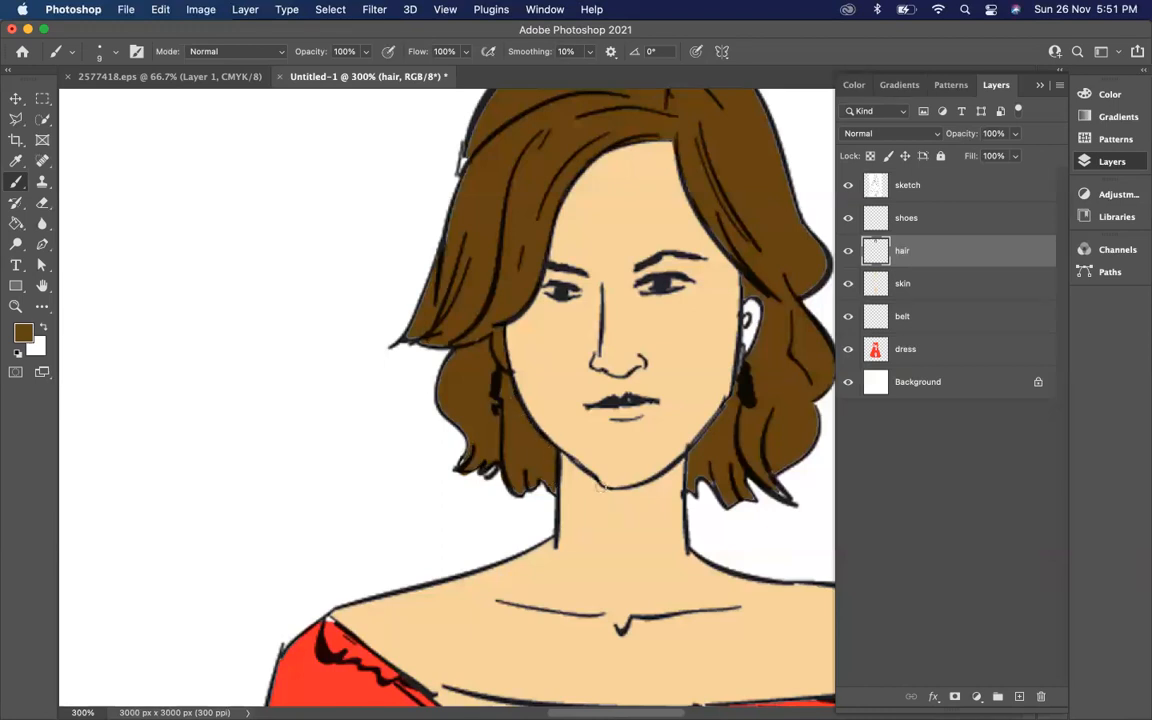
scroll(602, 487, "right", 5)
scroll(602, 487, "down", 2)
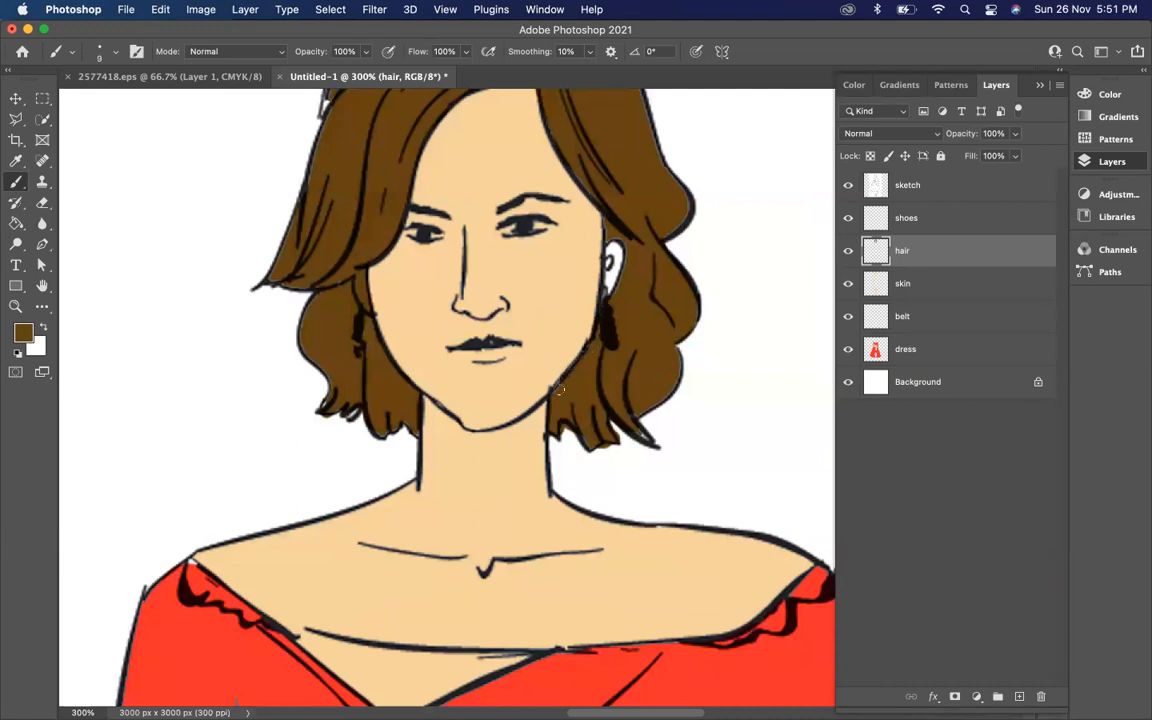
scroll(679, 308, "left", 5)
scroll(679, 308, "down", 2)
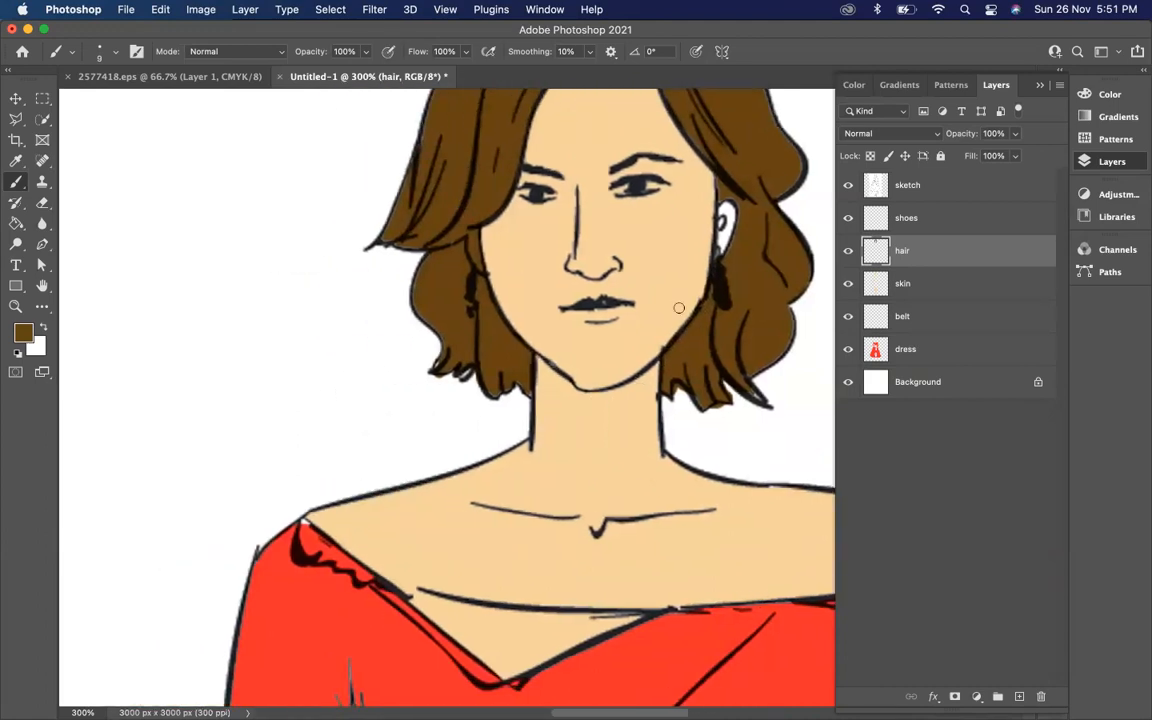
On the skin layer, sample the face's skin colour and fill the white ear with it.
left_click(905, 284)
left_click(16, 160)
left_click(507, 250)
left_click(16, 223)
left_click(724, 222)
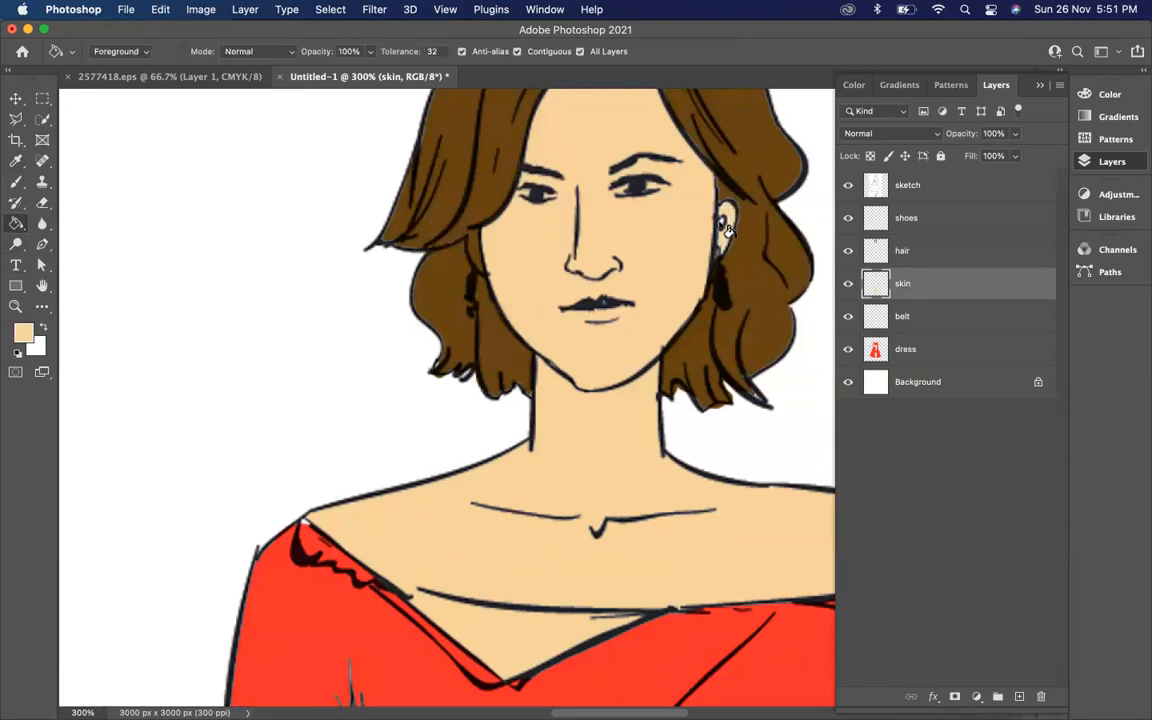
left_click(475, 250)
key("super+z")
left_click(910, 187)
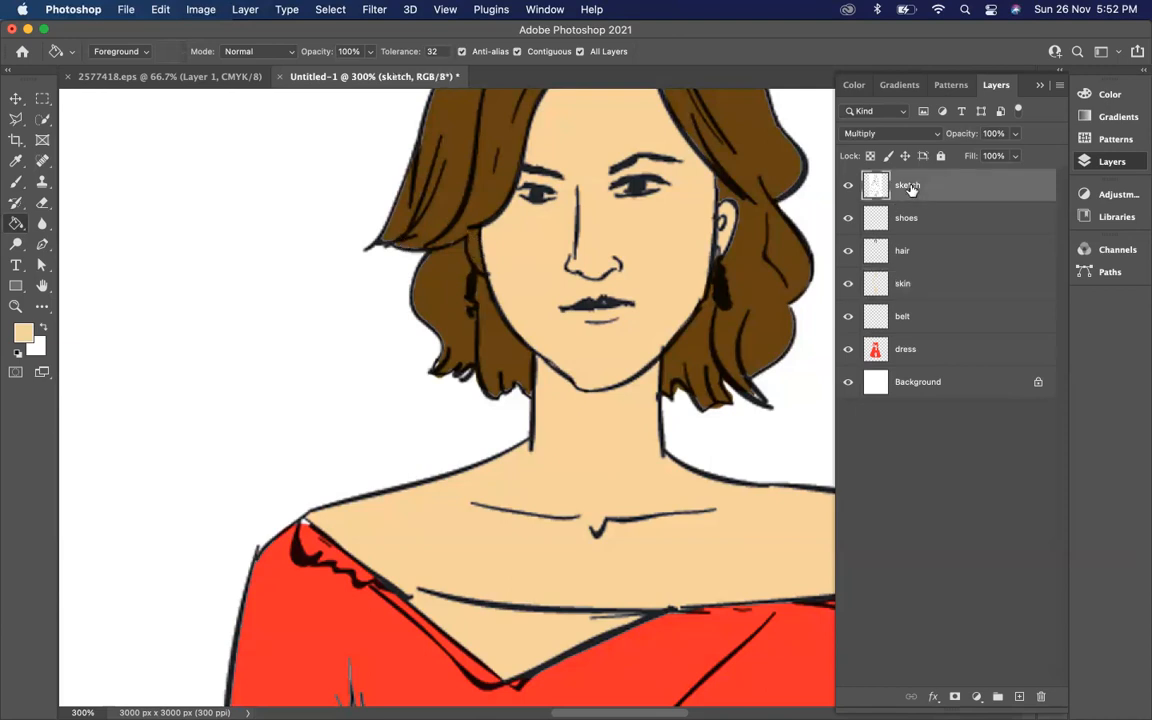
On the hair layer, erase the brown covering the ear below the fringe with a 10 px eraser.
left_click(908, 251)
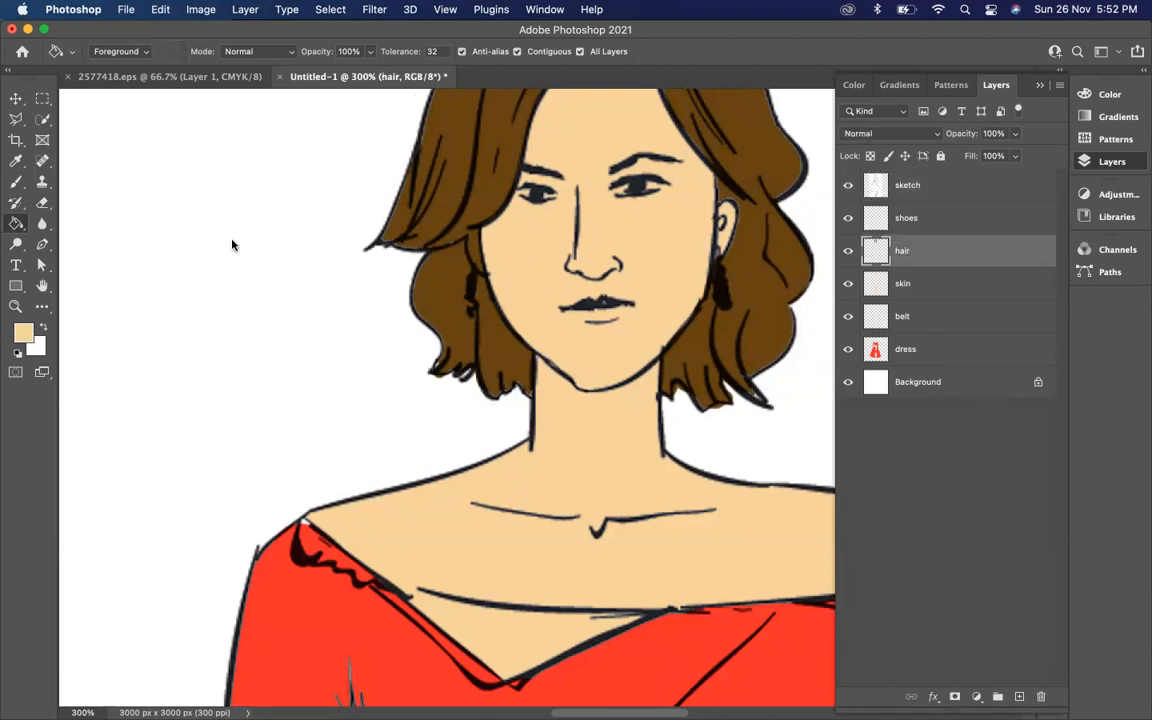
left_click(42, 202)
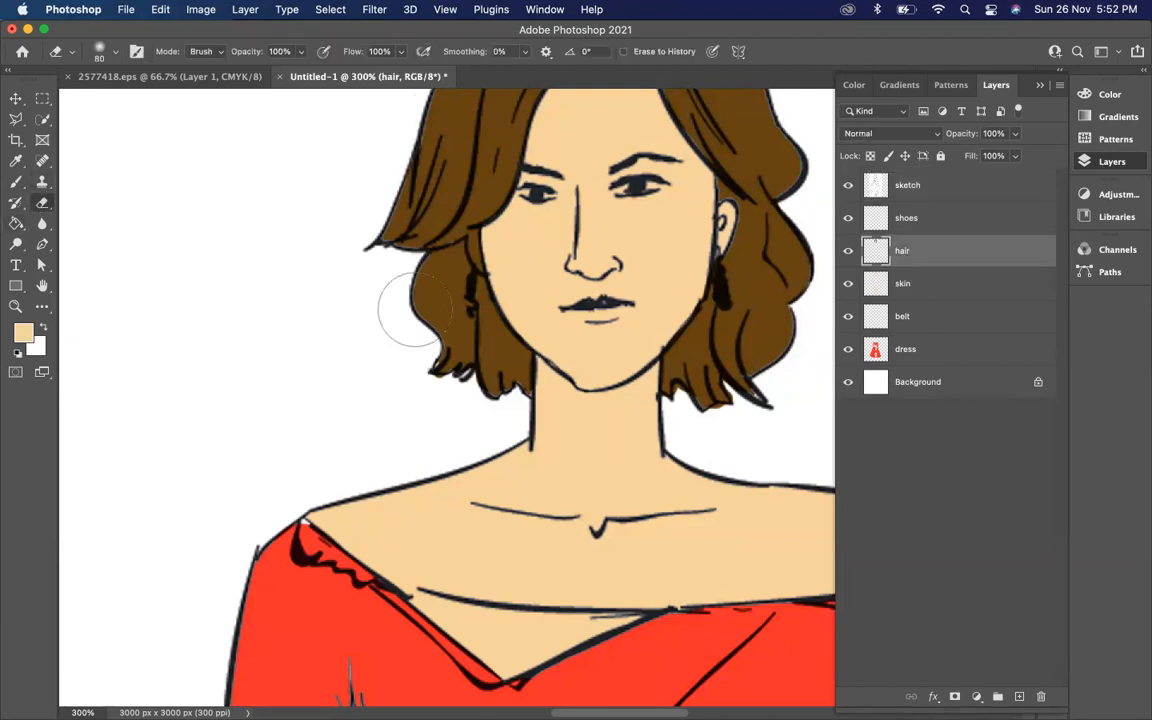
key("bracketleft")
key("bracketleft")
key("bracketleft")
key("bracketleft")
key("bracketleft")
key("bracketleft")
key("bracketleft")
left_click_drag(474, 238, 482, 272)
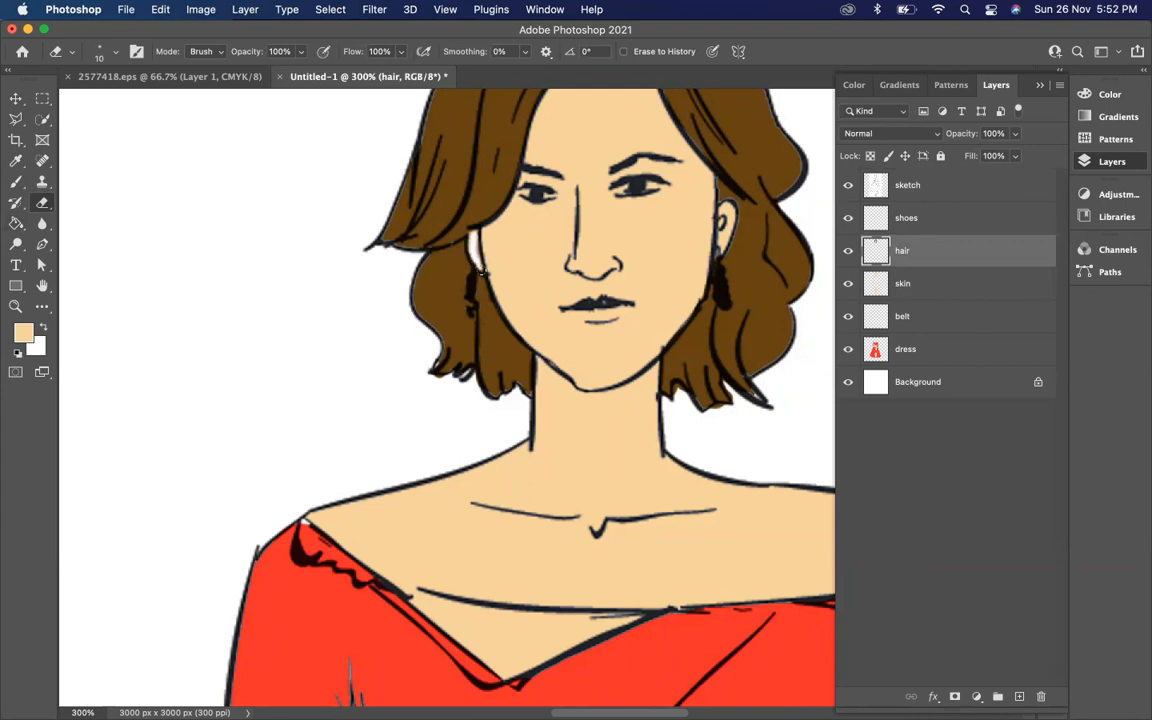
On the sketch layer, outline the uncovered ear in black with a 2 px brush.
left_click(943, 185)
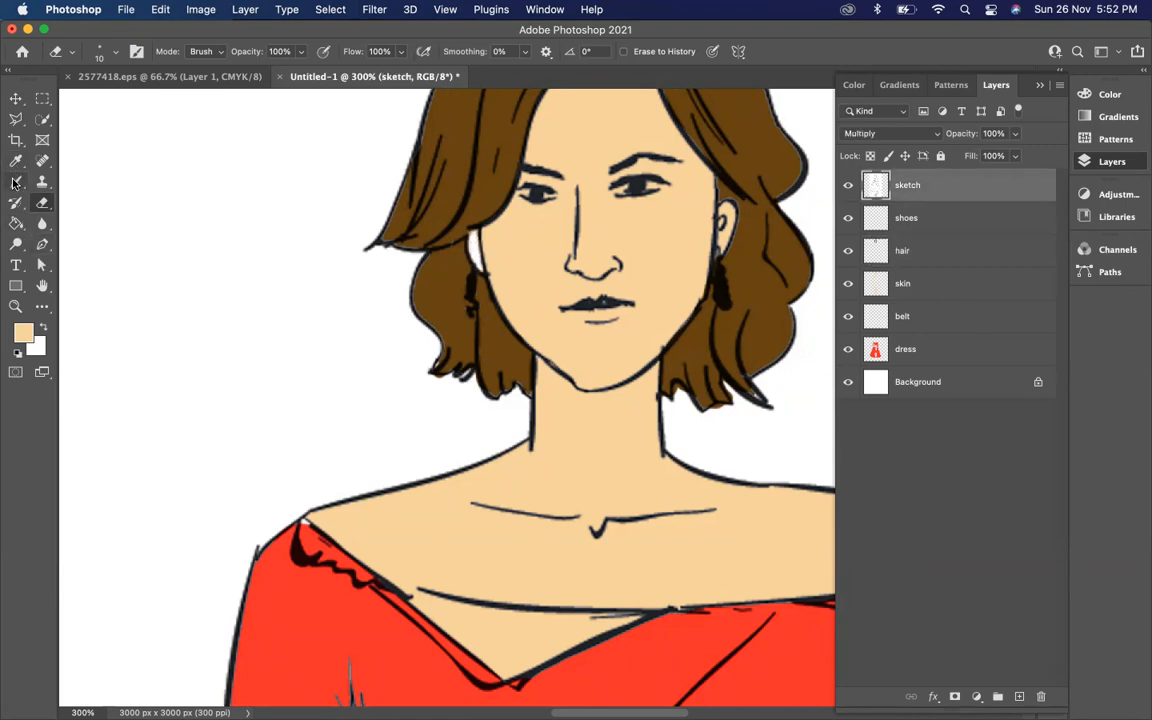
left_click(16, 354)
left_click(16, 184)
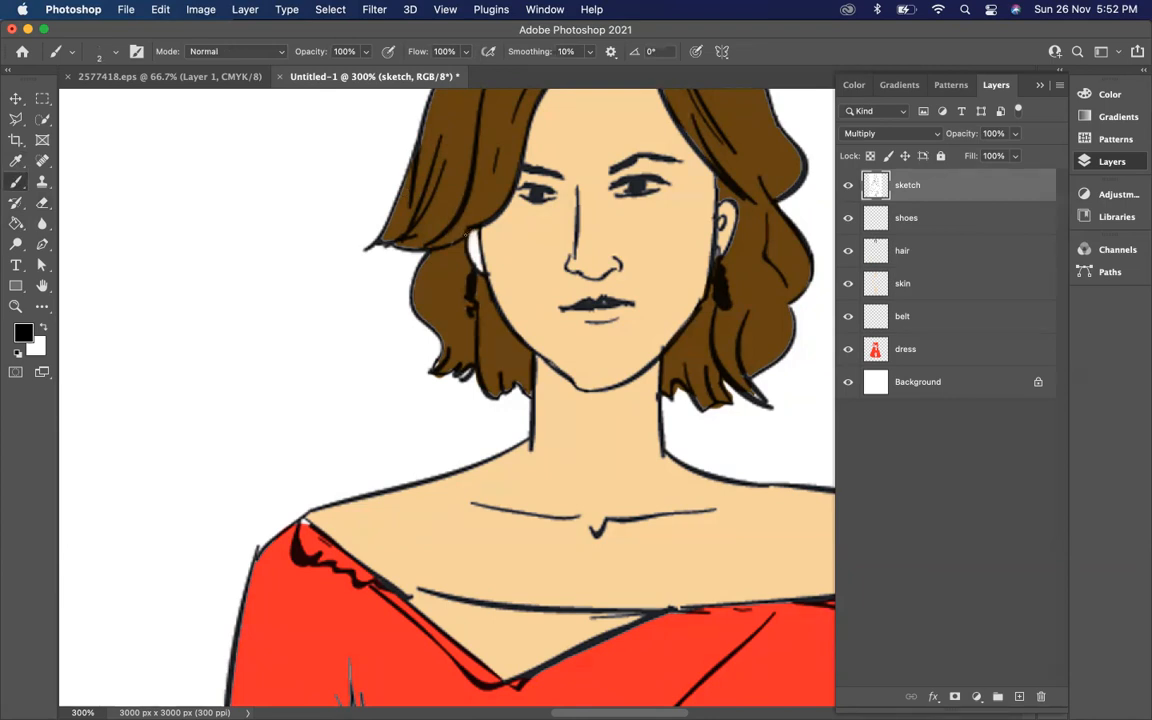
On the skin layer, sample the skin colour and fill the ear below the fringe with it.
left_click(910, 285)
left_click(16, 161)
left_click(476, 266)
left_click(16, 223)
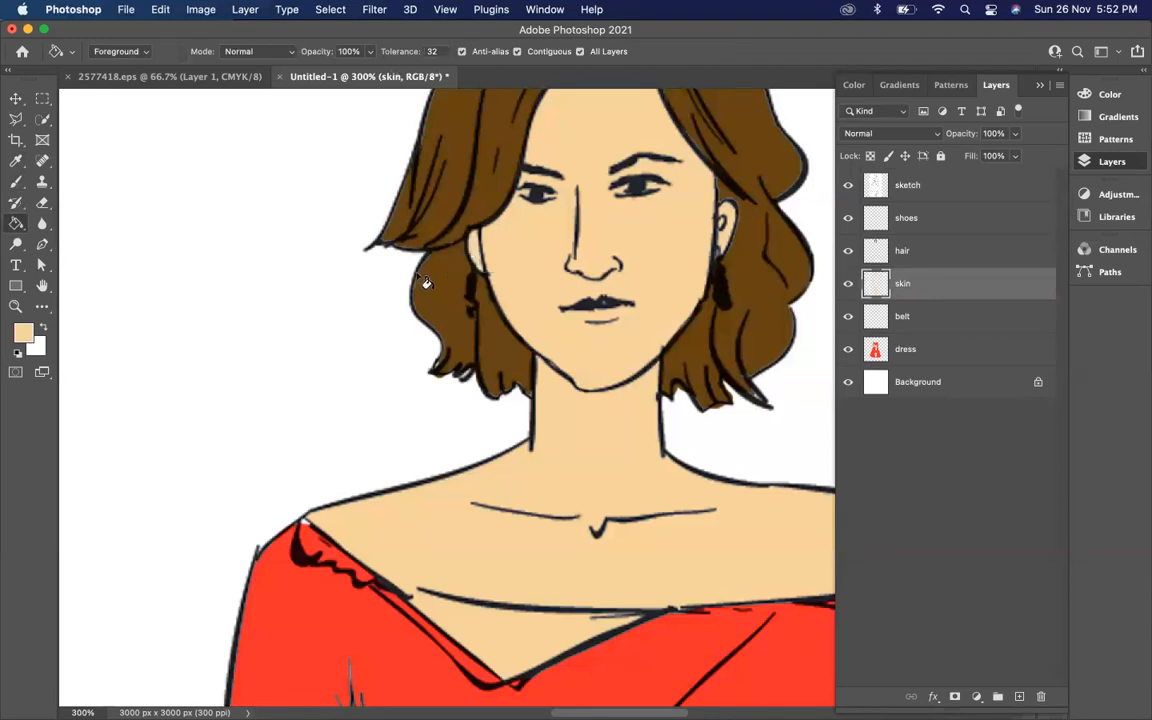
left_click(16, 98)
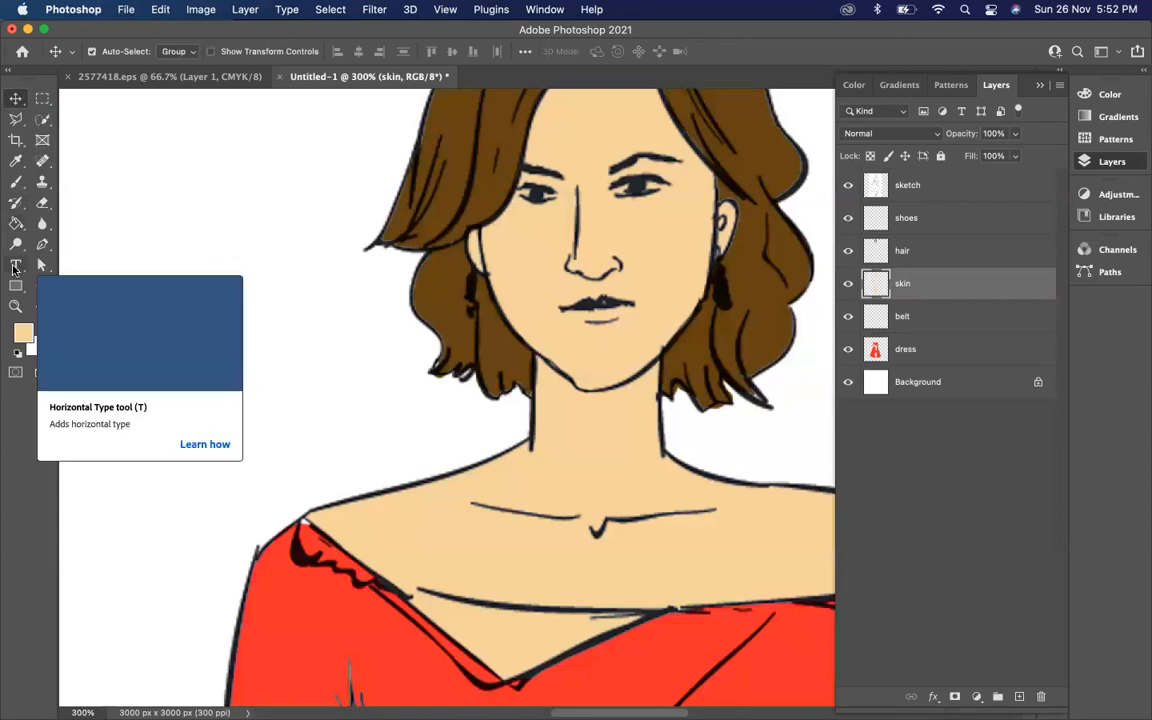
Set the foreground colour to dark brown 623f16.
left_click(25, 334)
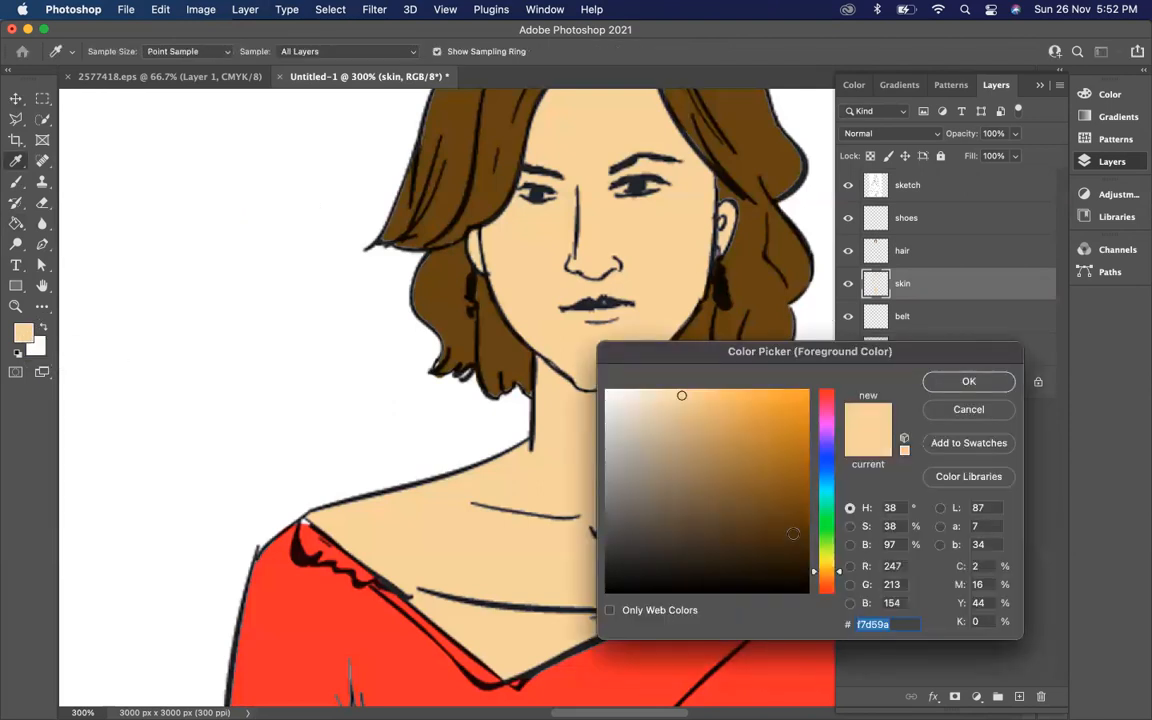
left_click_drag(766, 535, 825, 575)
left_click(824, 473)
mouse_move(791, 500)
left_mouse_down()
mouse_move(725, 481)
mouse_move(789, 411)
mouse_move(789, 514)
mouse_move(763, 512)
left_mouse_up()
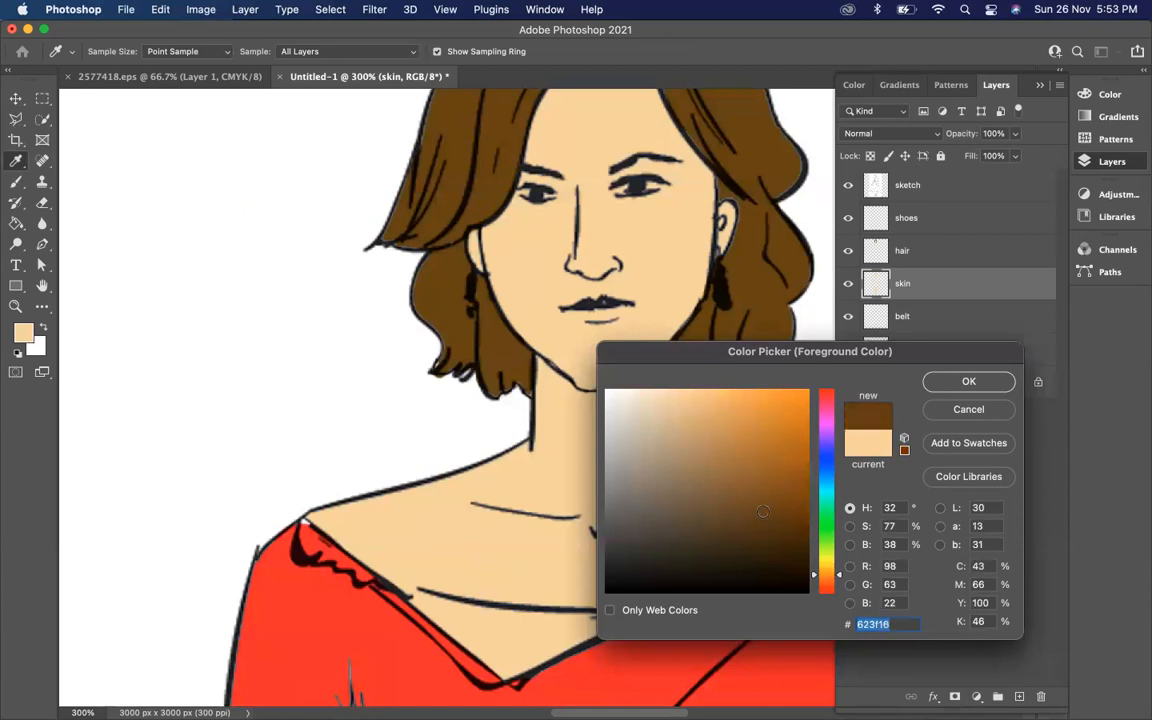
left_click(943, 379)
key("v")
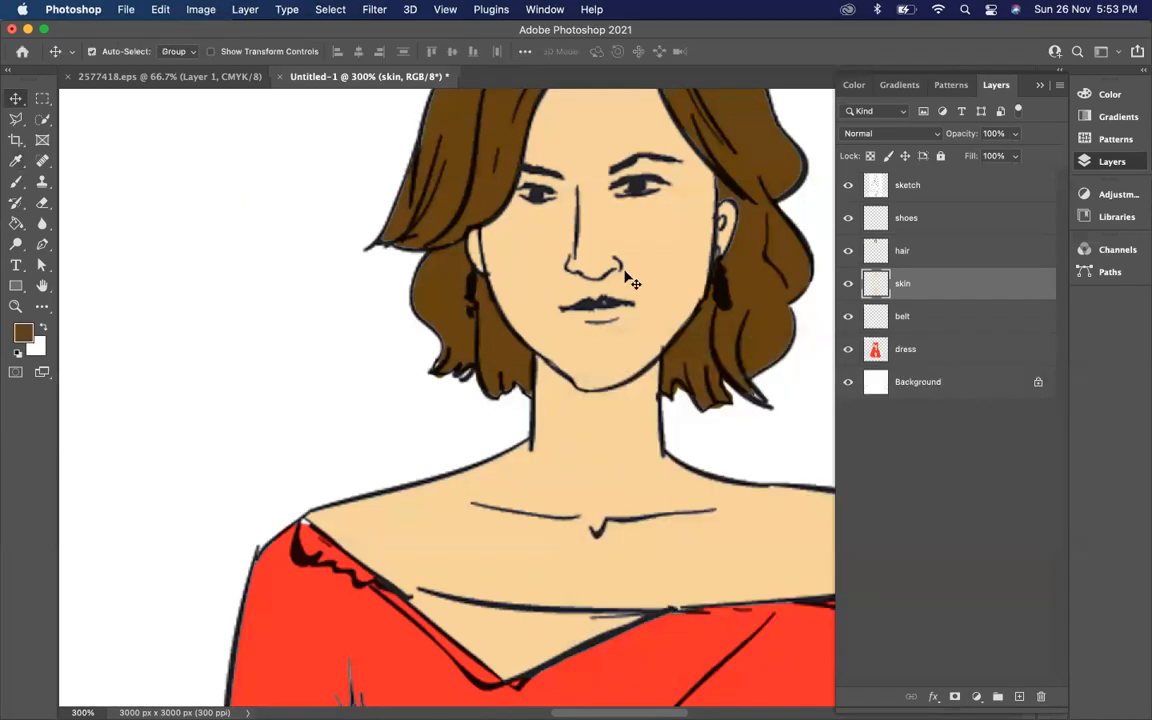
Make the shoes layer active for colouring the sandals at the figure's feet.
key("super+minus")
key("super+minus")
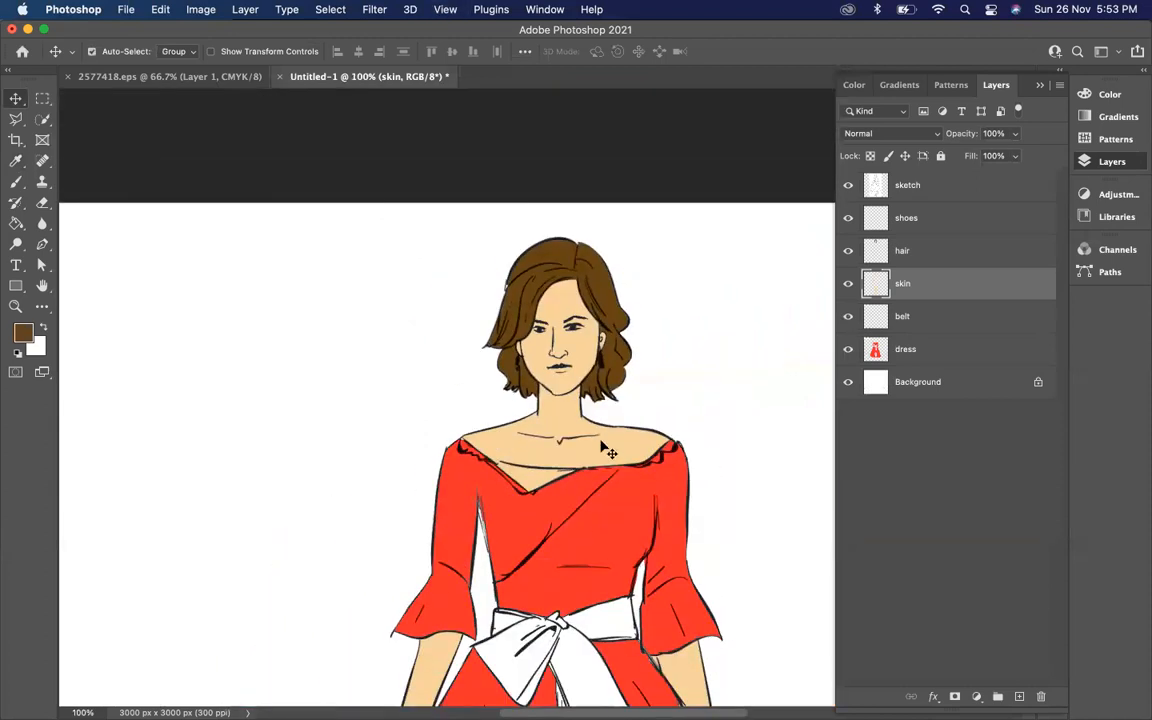
scroll(607, 450, "down", 3)
scroll(607, 450, "right", 2)
scroll(607, 450, "up", 1)
scroll(607, 450, "left", 2)
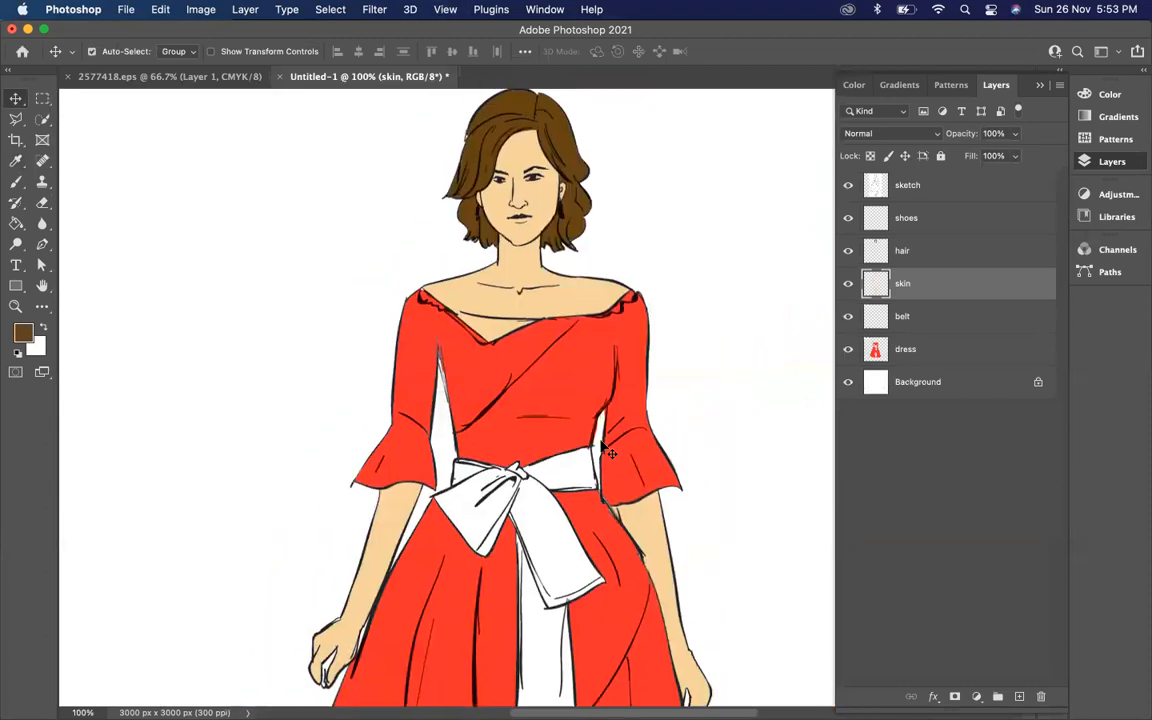
scroll(607, 450, "down", 10)
scroll(607, 450, "right", 2)
scroll(607, 450, "down", 5)
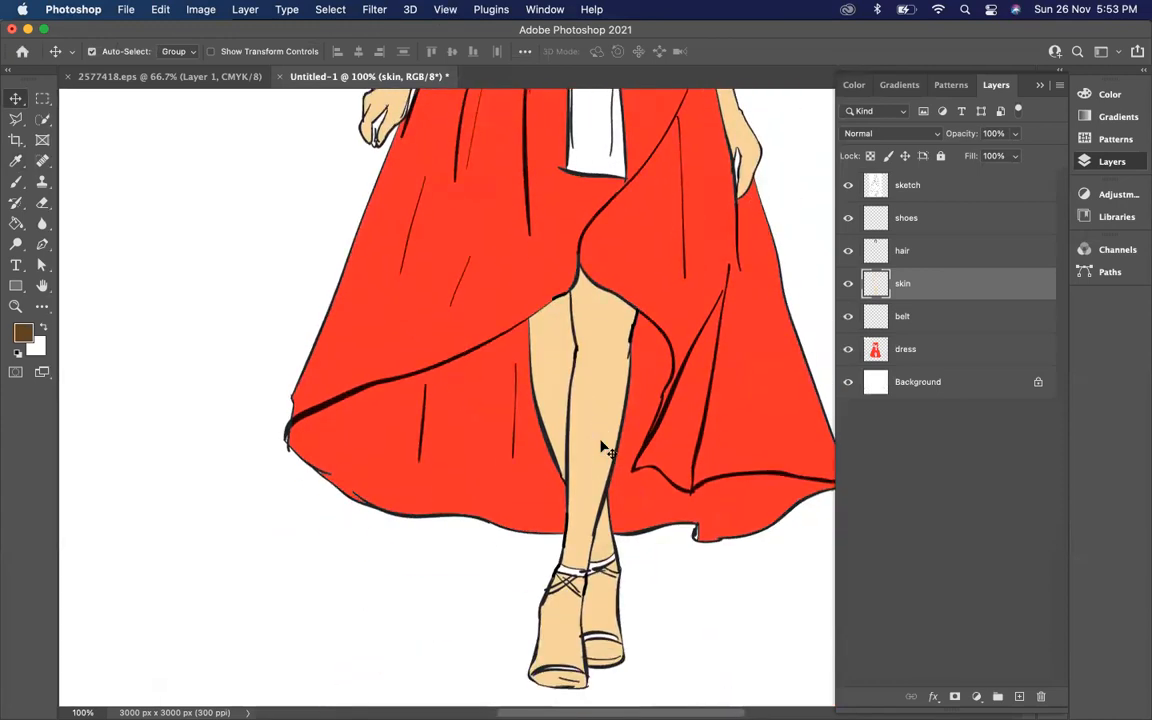
scroll(611, 453, "down", 1)
scroll(611, 453, "right", 1)
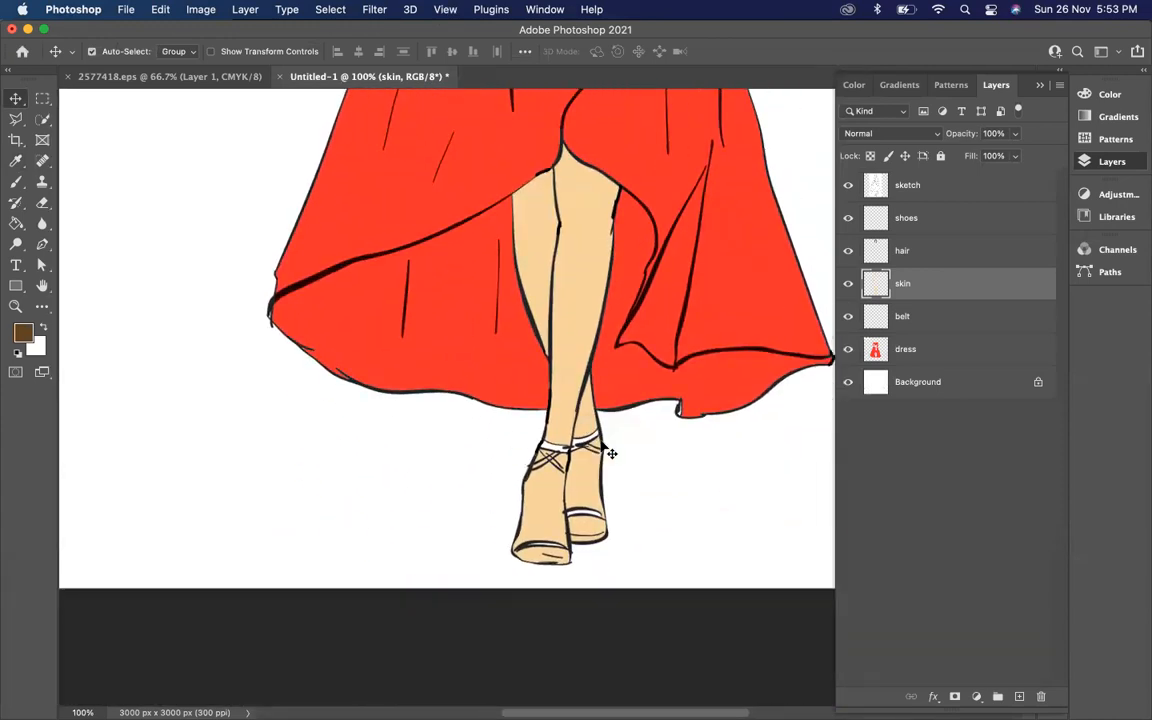
left_click(864, 219)
scroll(553, 372, "down", 5)
scroll(553, 372, "right", 1)
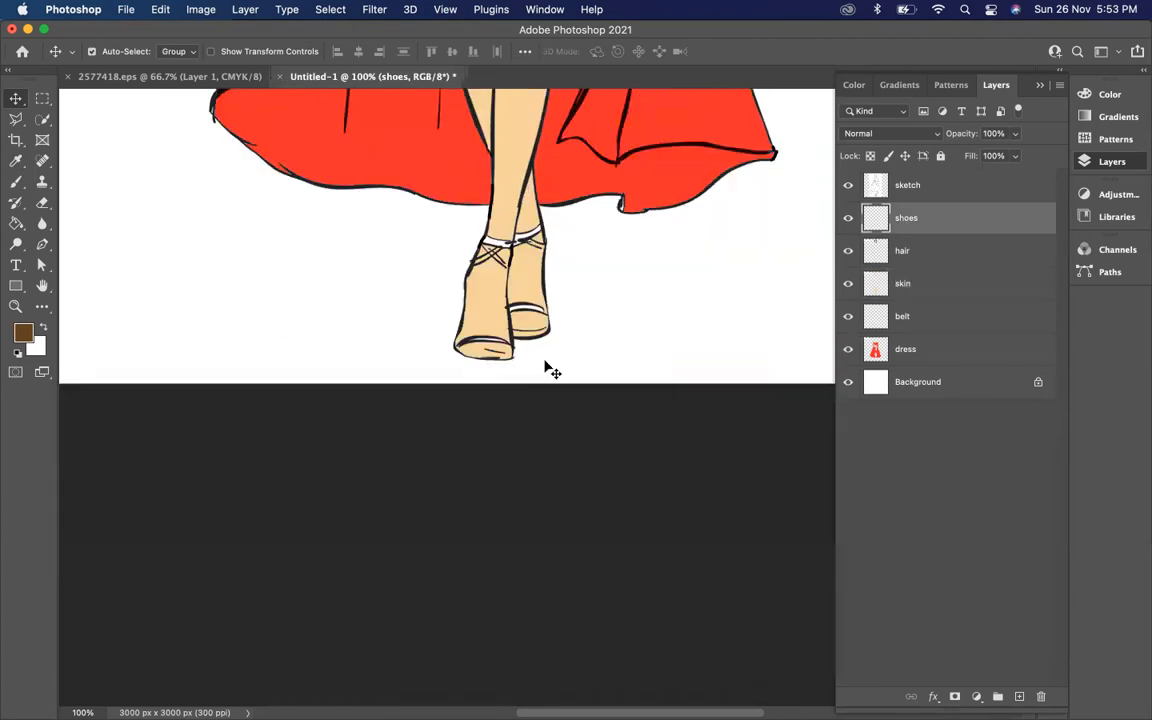
scroll(553, 372, "up", 5)
scroll(548, 368, "up", 3)
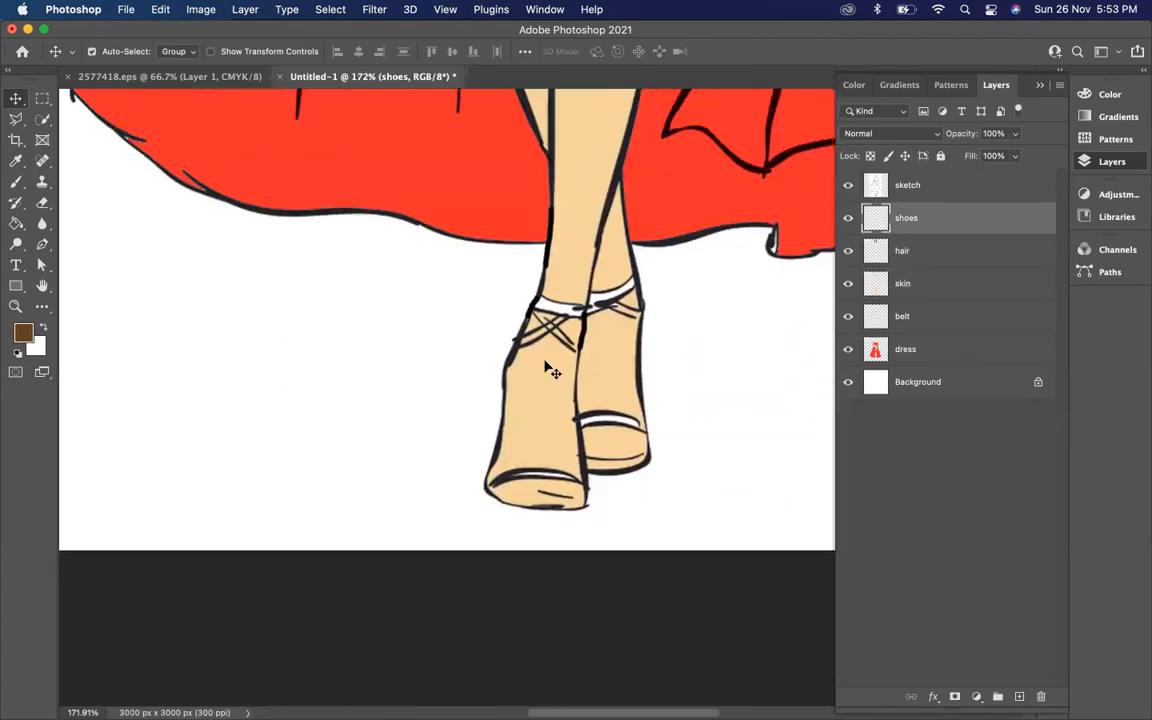
Choose the Brush tool and set the foreground colour to dark grey 2f2e2e.
left_click(16, 181)
key("d")
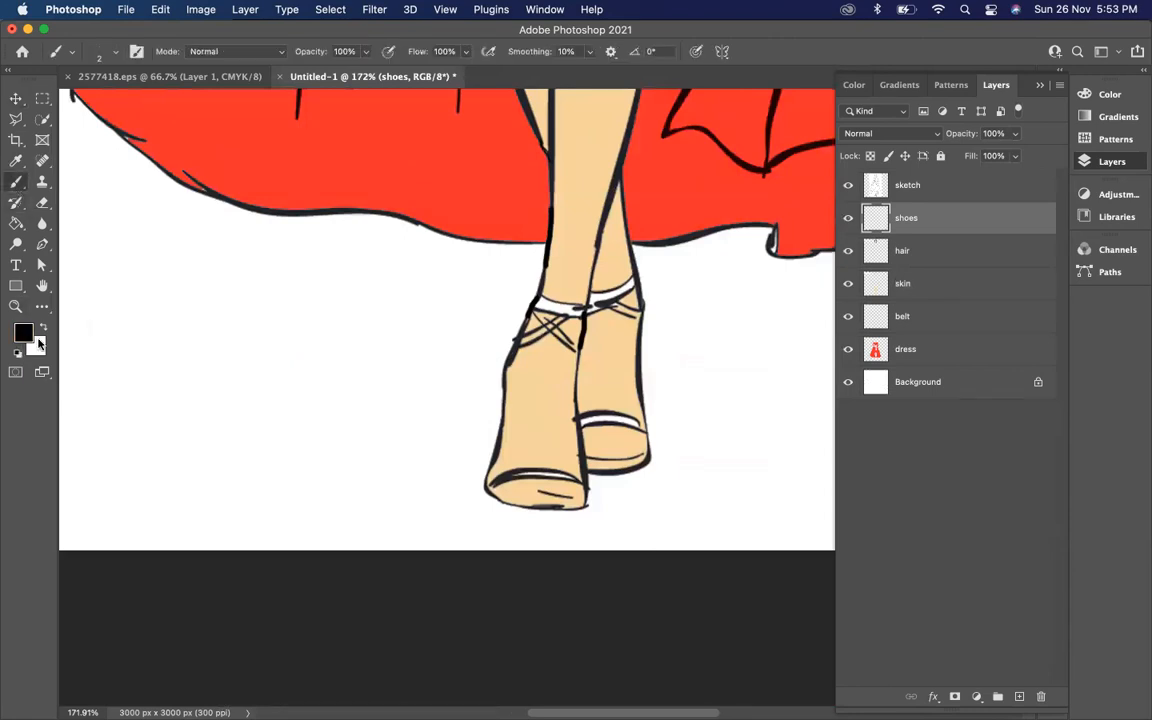
left_click(24, 337)
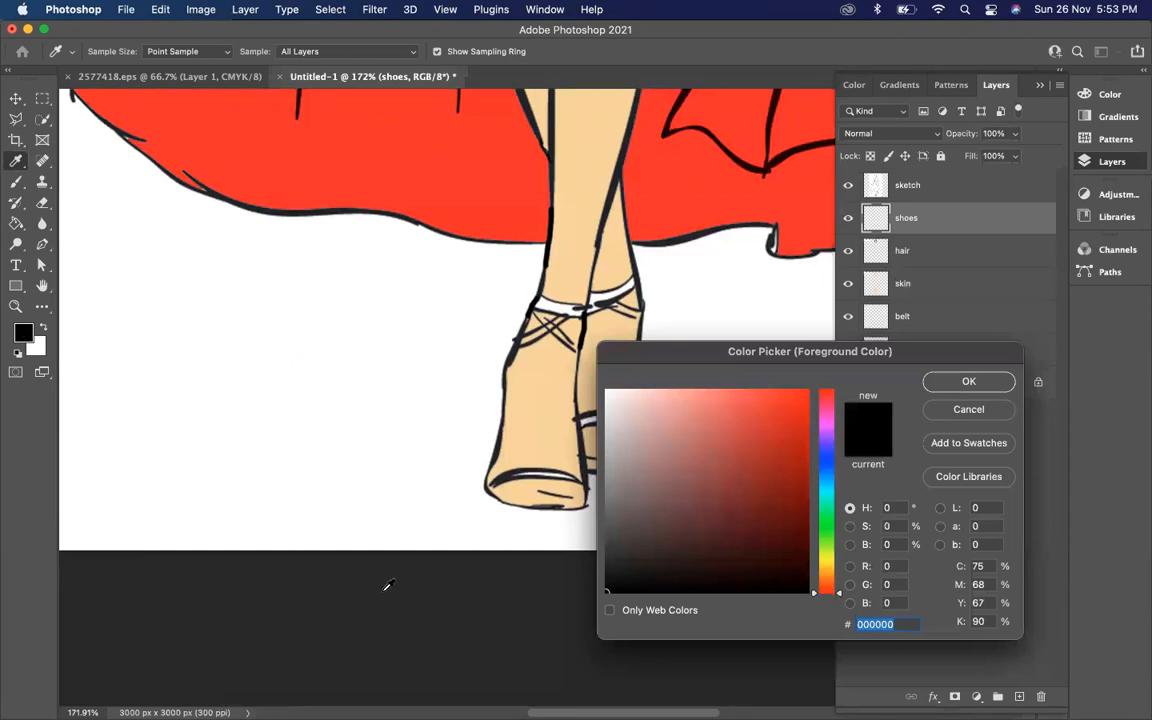
left_click(611, 555)
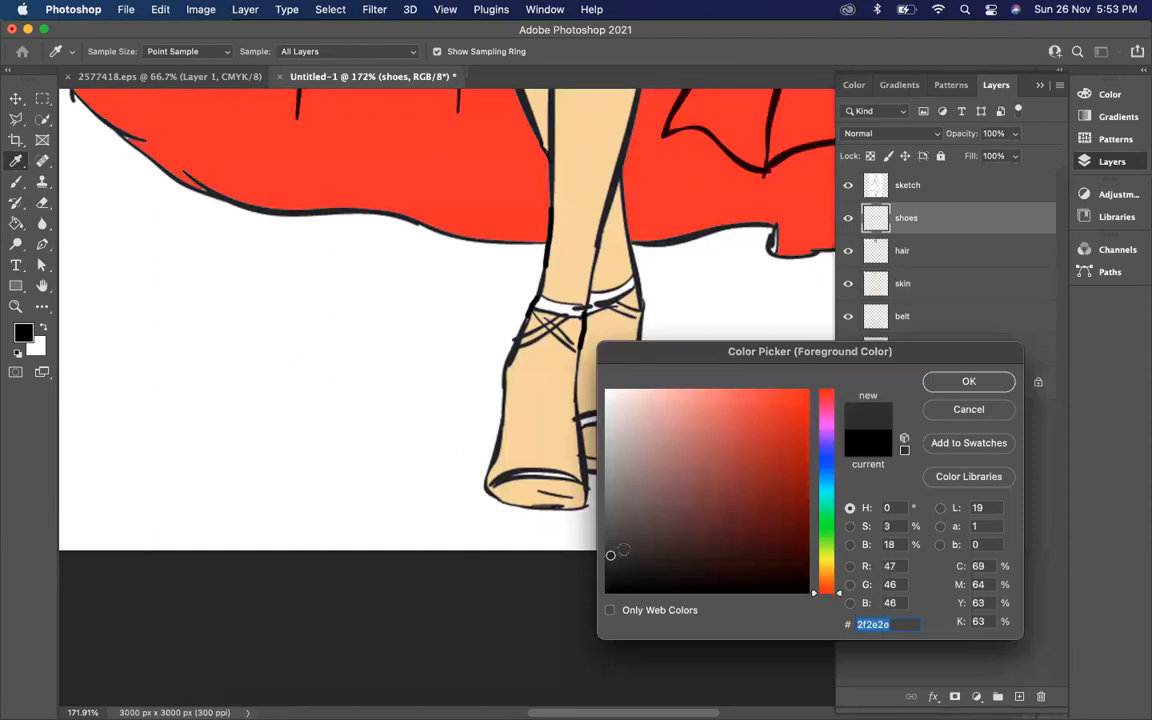
left_click(968, 381)
key("b")
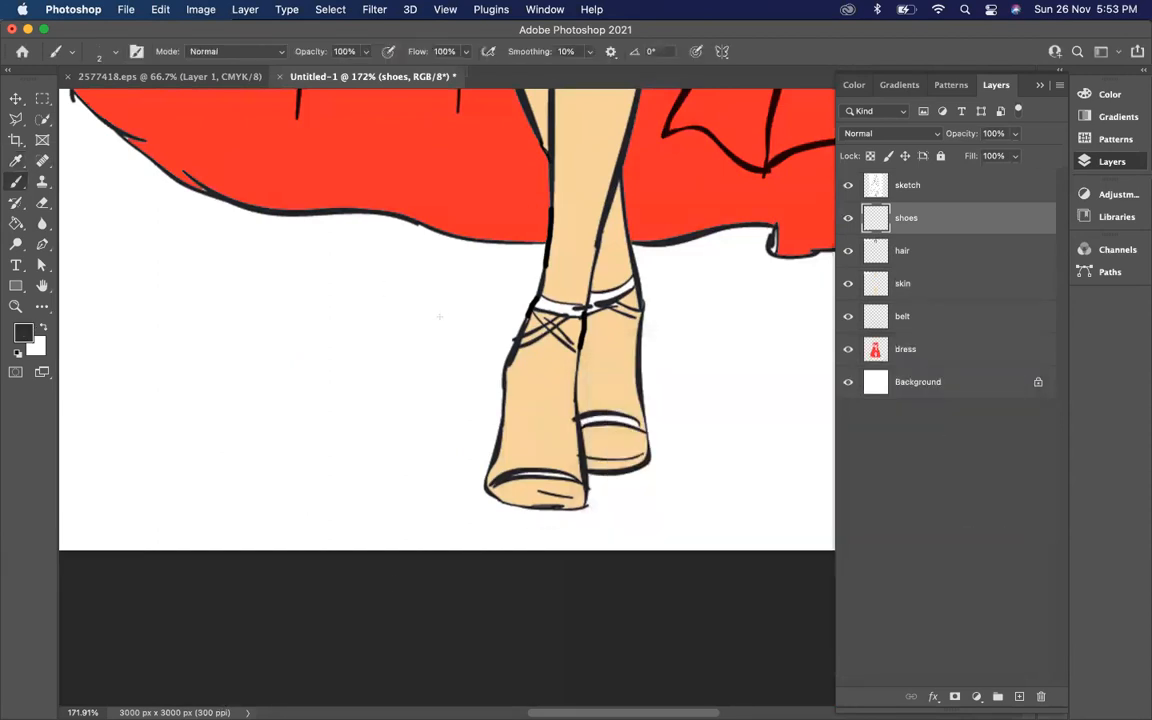
Paint the white ankle straps of both sandals dark grey with a 15 px brush, and colour the white toe straps too.
key("bracketright")
key("bracketright")
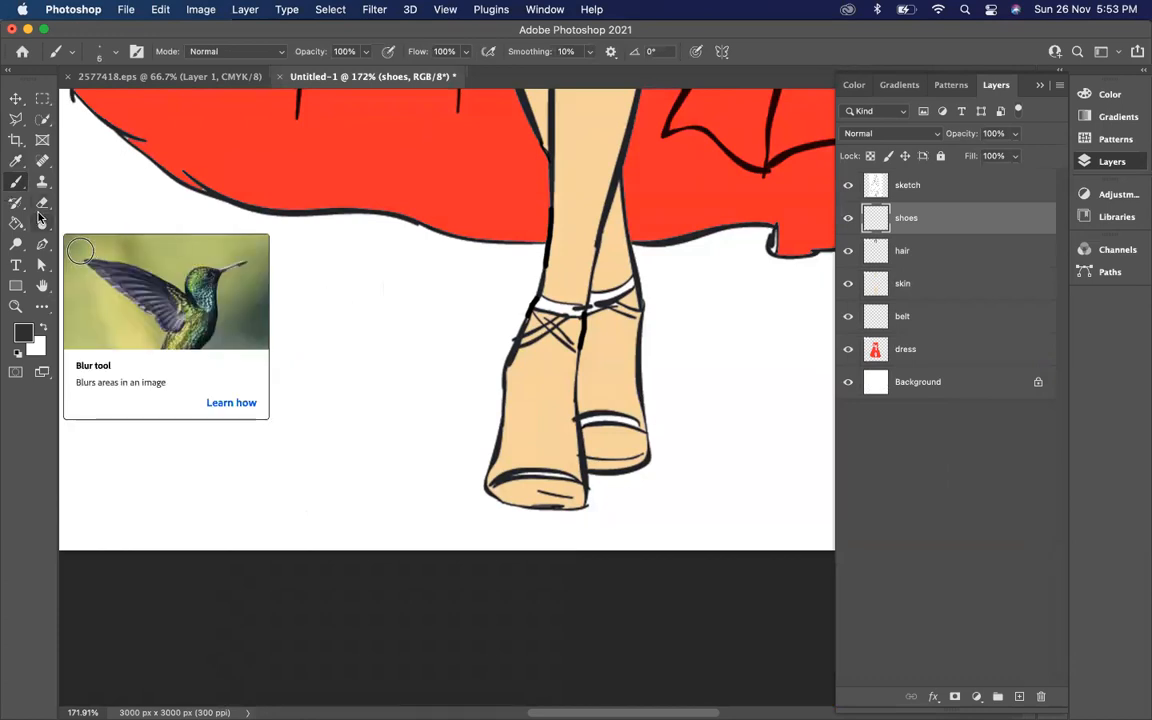
key("bracketright")
key("bracketright")
key("bracketright")
key("bracketright")
key("bracketright")
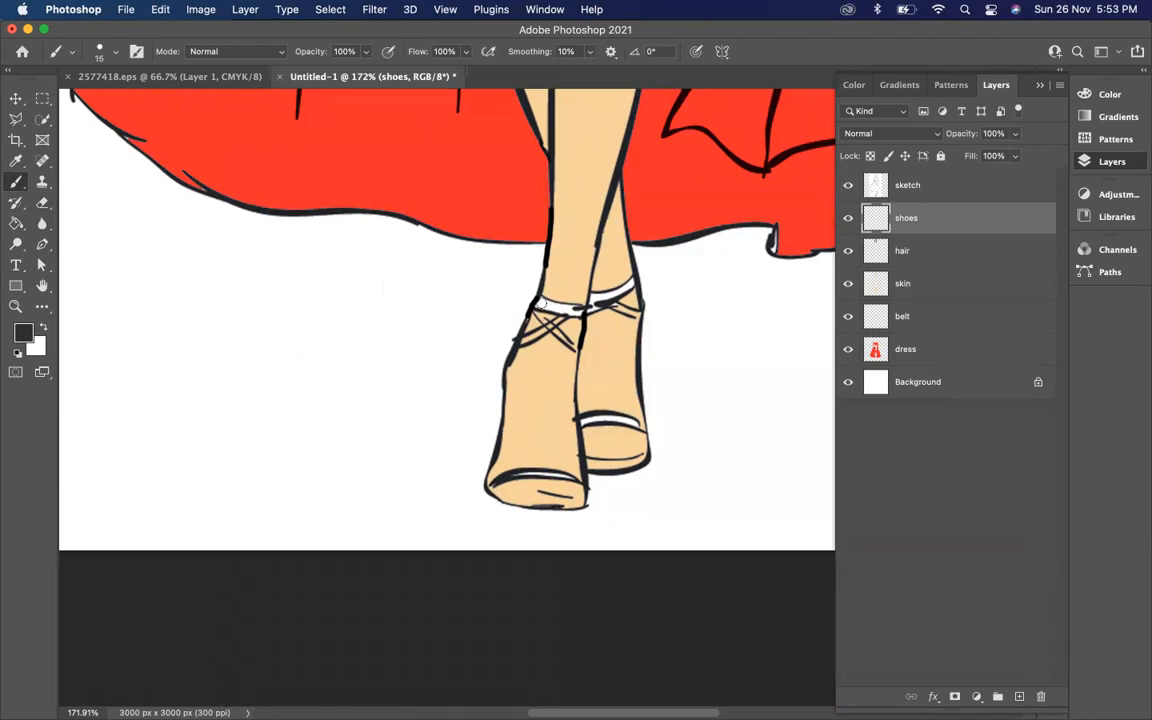
left_click_drag(535, 303, 584, 307)
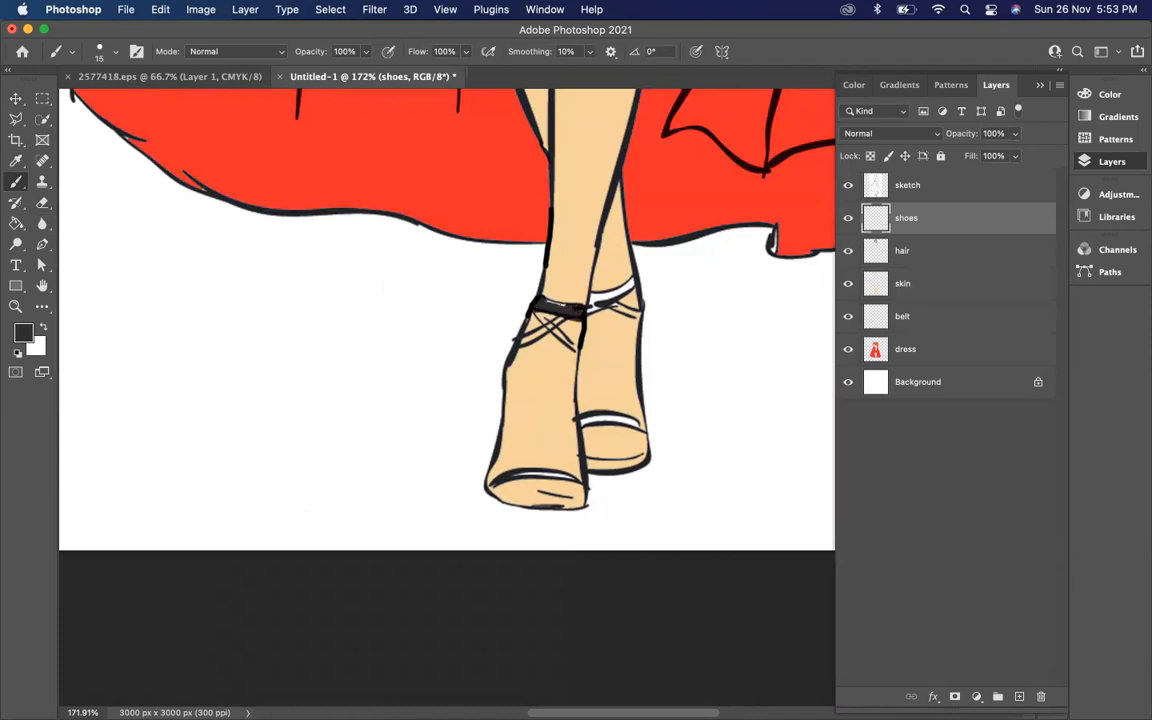
left_click_drag(596, 298, 637, 280)
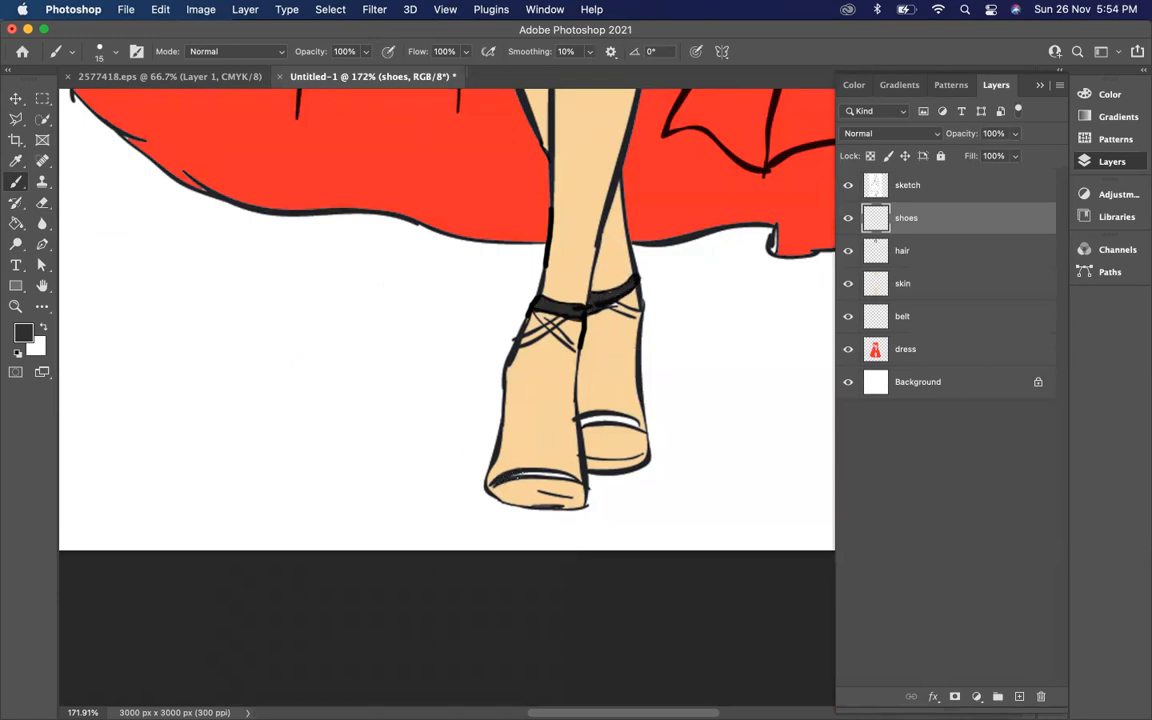
left_click_drag(569, 477, 510, 475)
left_click_drag(597, 421, 635, 423)
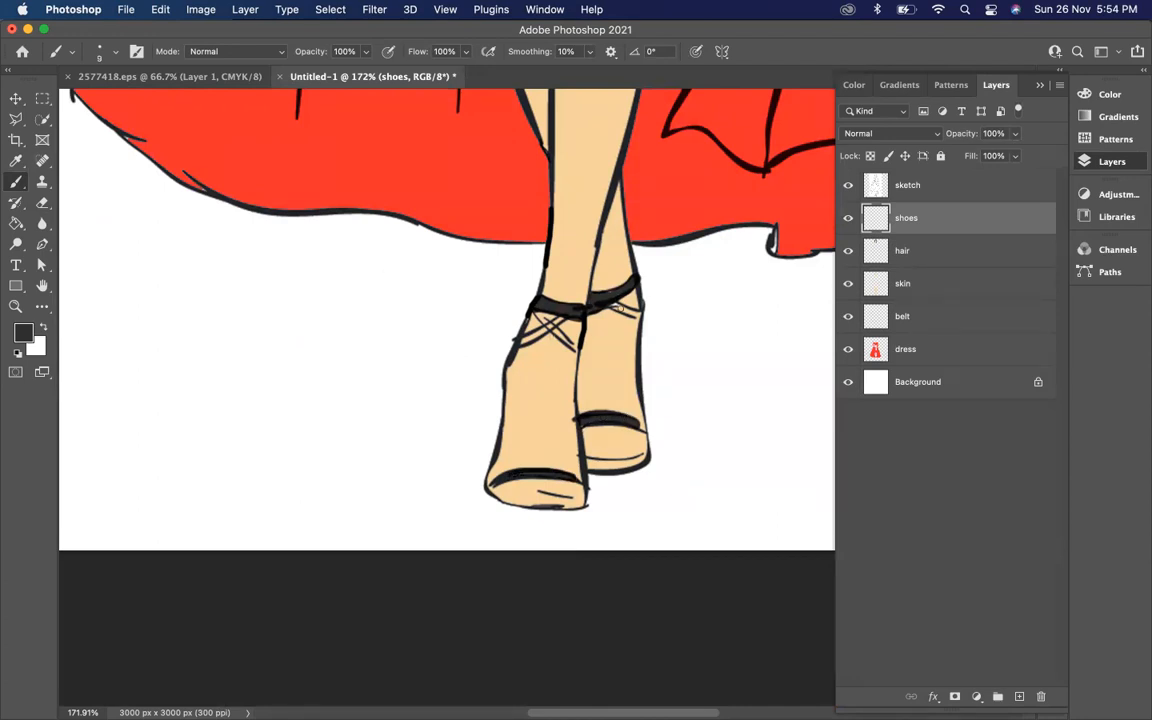
Make the belt layer active and enlarge the brush to 40 px for colouring the sash.
key("super+1")
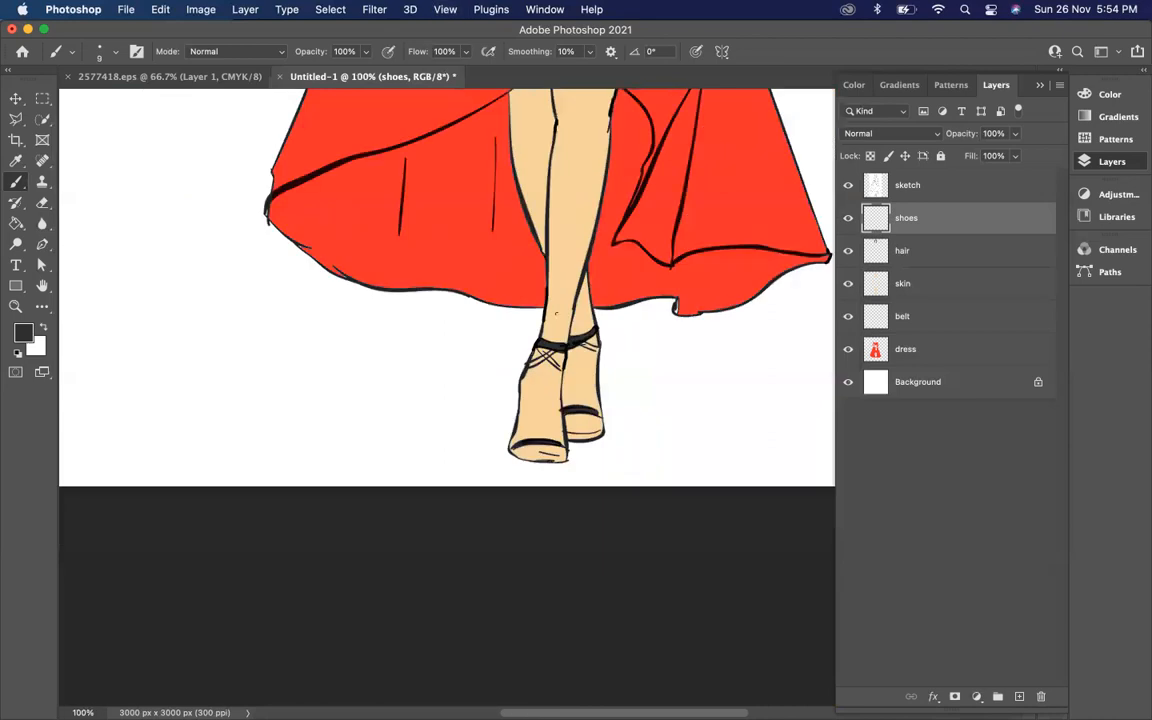
scroll(556, 314, "up", 15)
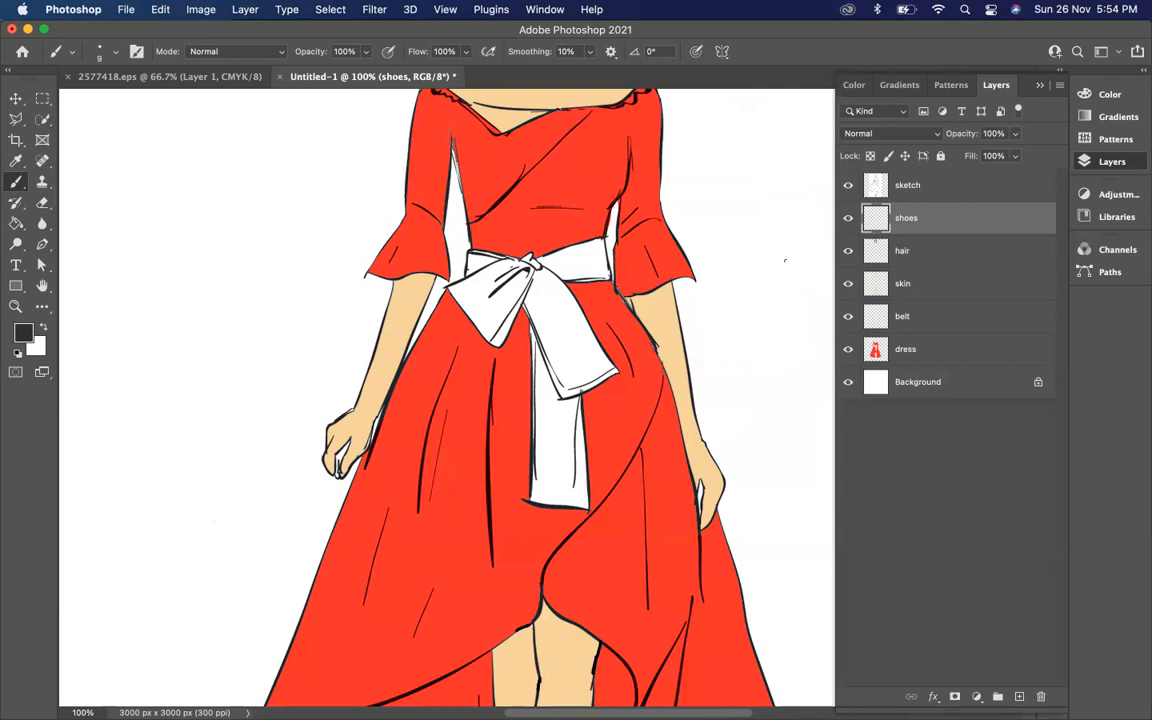
left_click(910, 318)
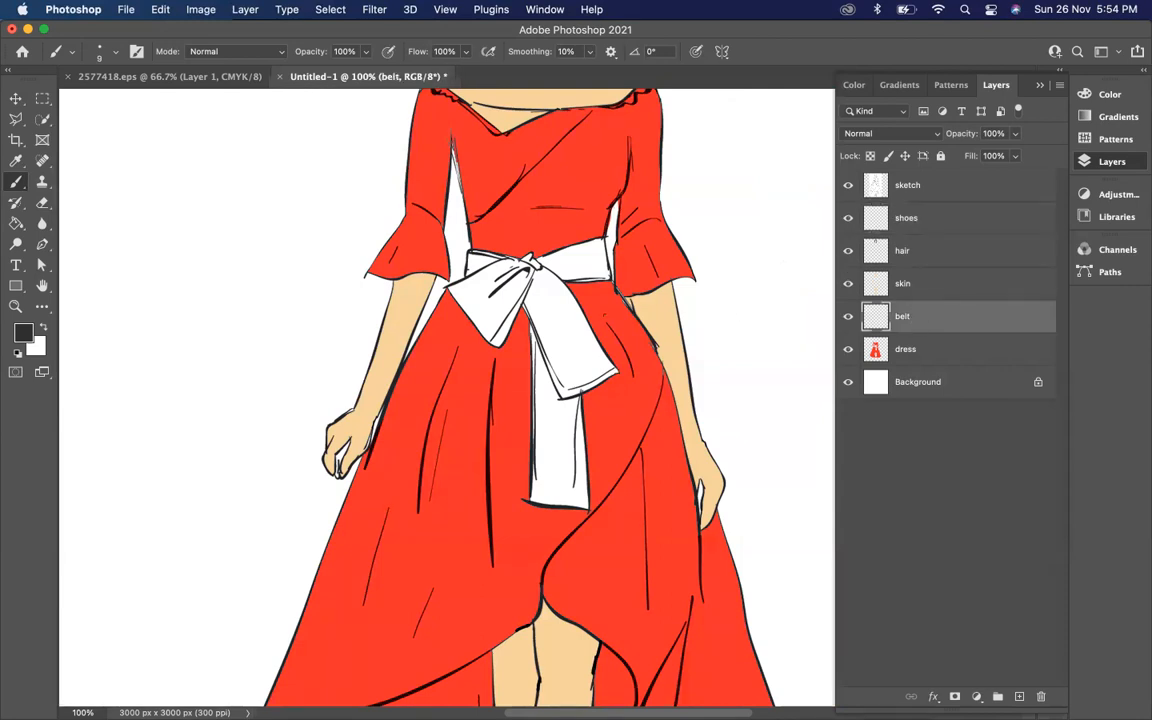
key("super+minus")
key("super+minus")
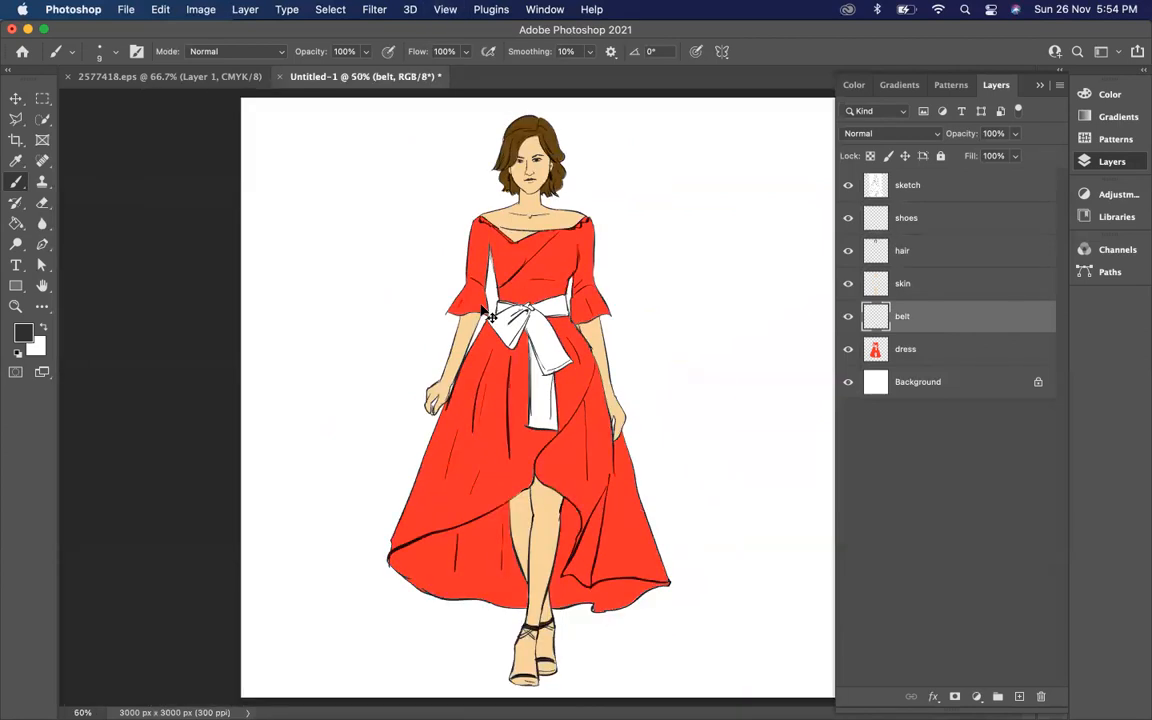
key("super+plus")
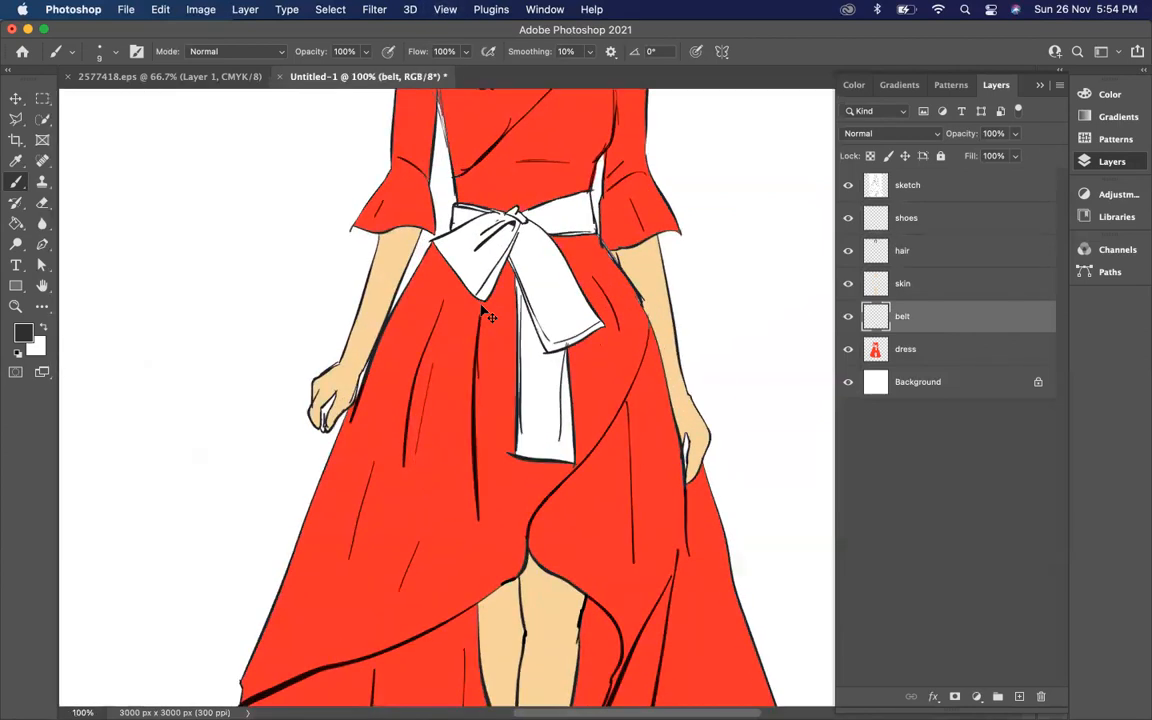
key("super+plus")
scroll(450, 279, "up", 5)
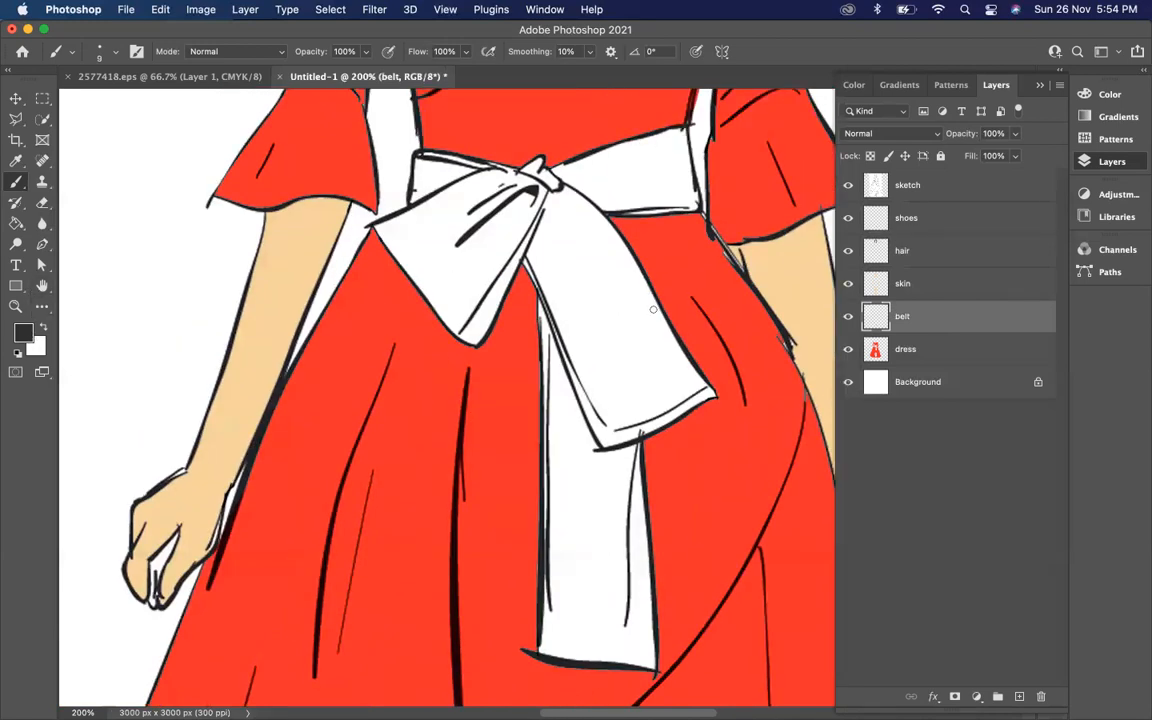
key("bracketright")
key("bracketright")
key("bracketright")
key("bracketright")
Try painting the bow's front tail with dark grey 2f2e2e, and undo the strokes.
left_click_drag(550, 208, 612, 352)
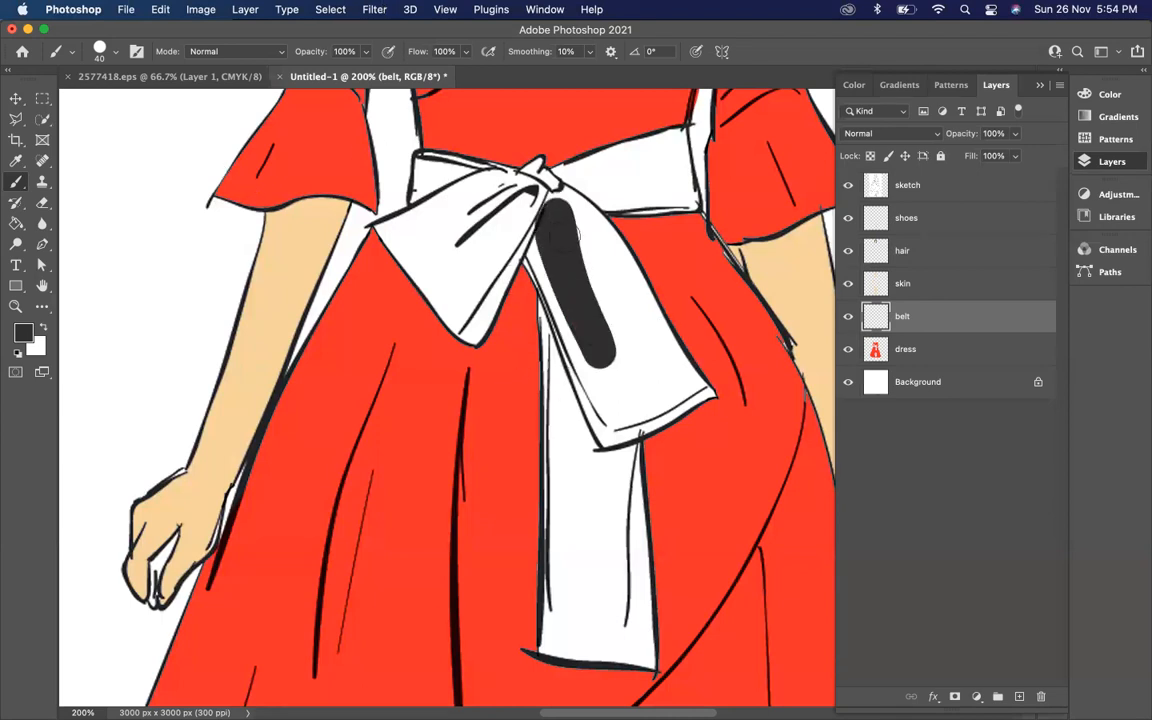
mouse_move(595, 304)
left_mouse_down()
mouse_move(503, 176)
mouse_move(558, 265)
mouse_move(572, 217)
left_mouse_up()
key("super+z")
key("super+z")
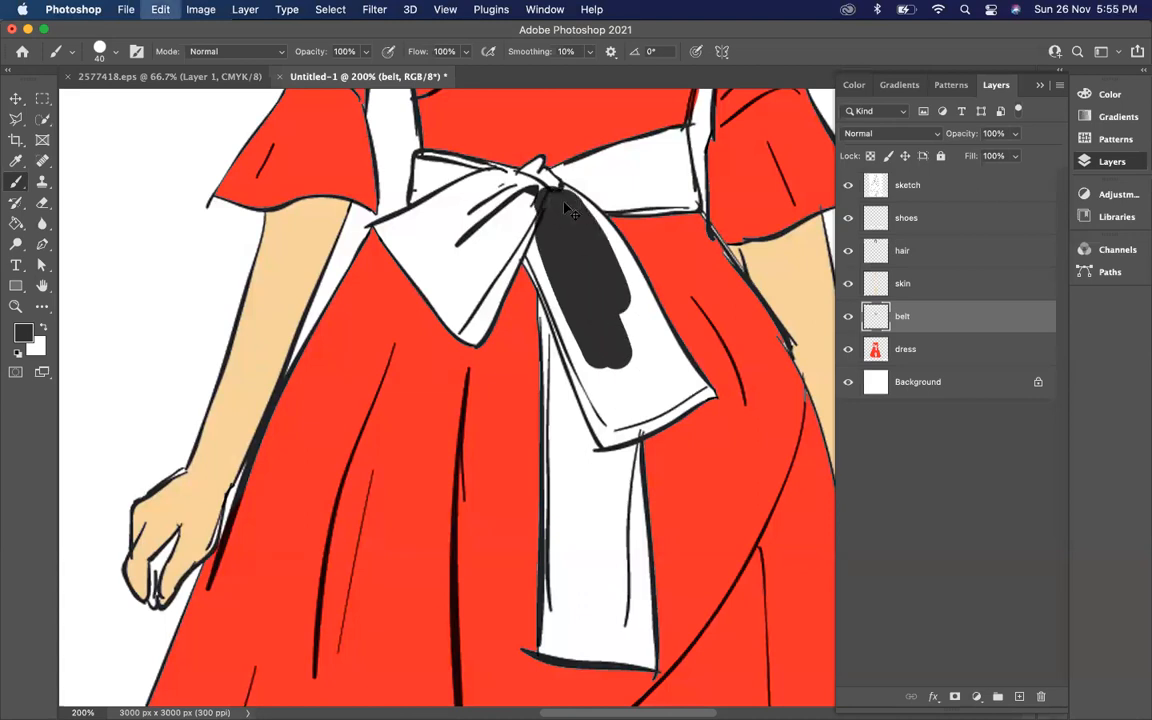
Set the foreground colour to lighter grey 434141 and brush it over the upper part of the bow's front tail.
left_click(23, 333)
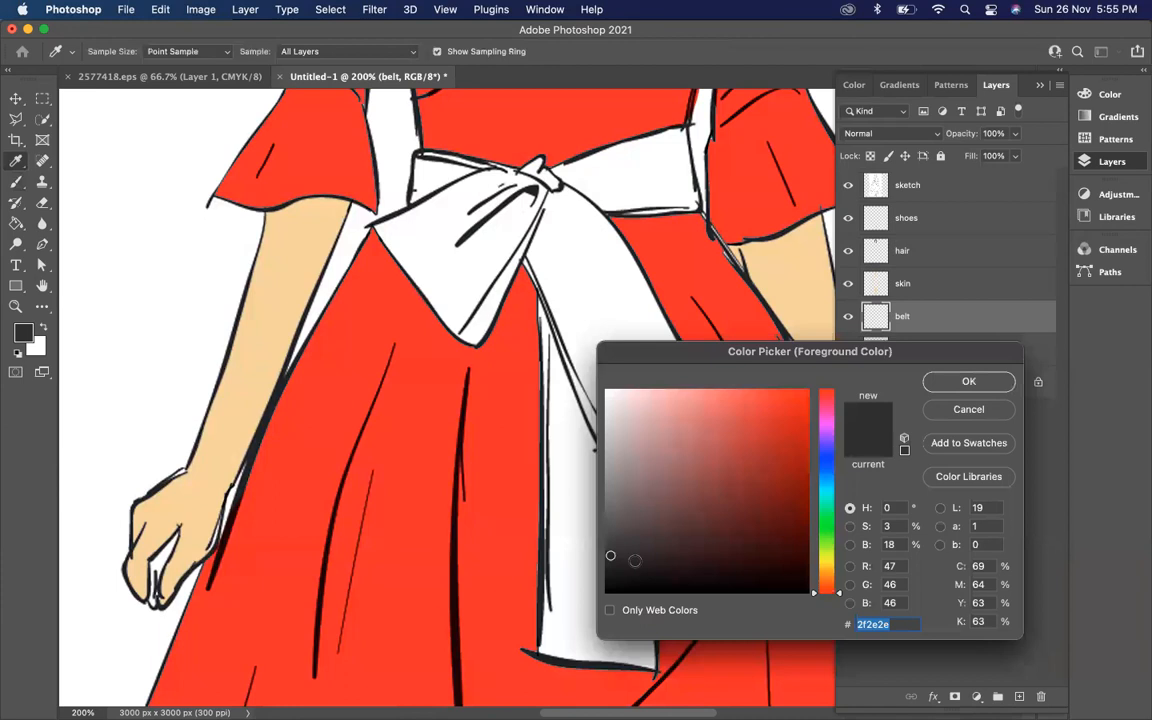
left_click(548, 482)
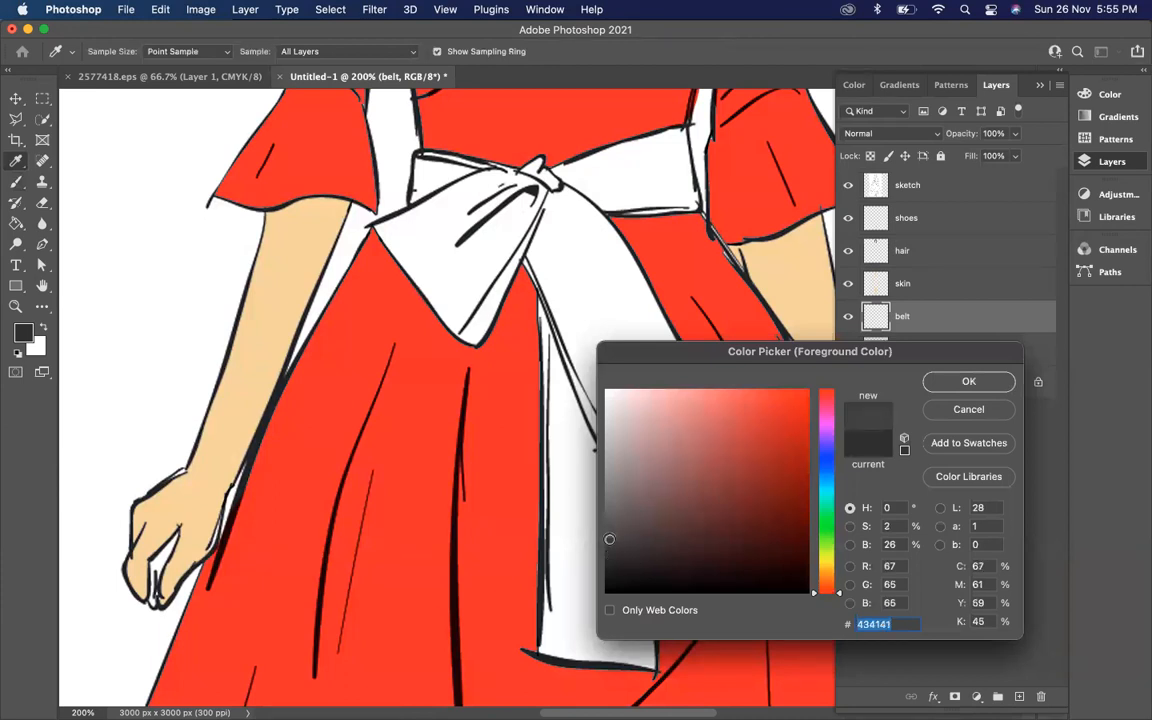
left_click(935, 384)
mouse_move(545, 190)
left_mouse_down()
mouse_move(540, 250)
mouse_move(591, 368)
mouse_move(563, 238)
mouse_move(605, 365)
mouse_move(530, 190)
mouse_move(591, 226)
mouse_move(640, 322)
left_mouse_up()
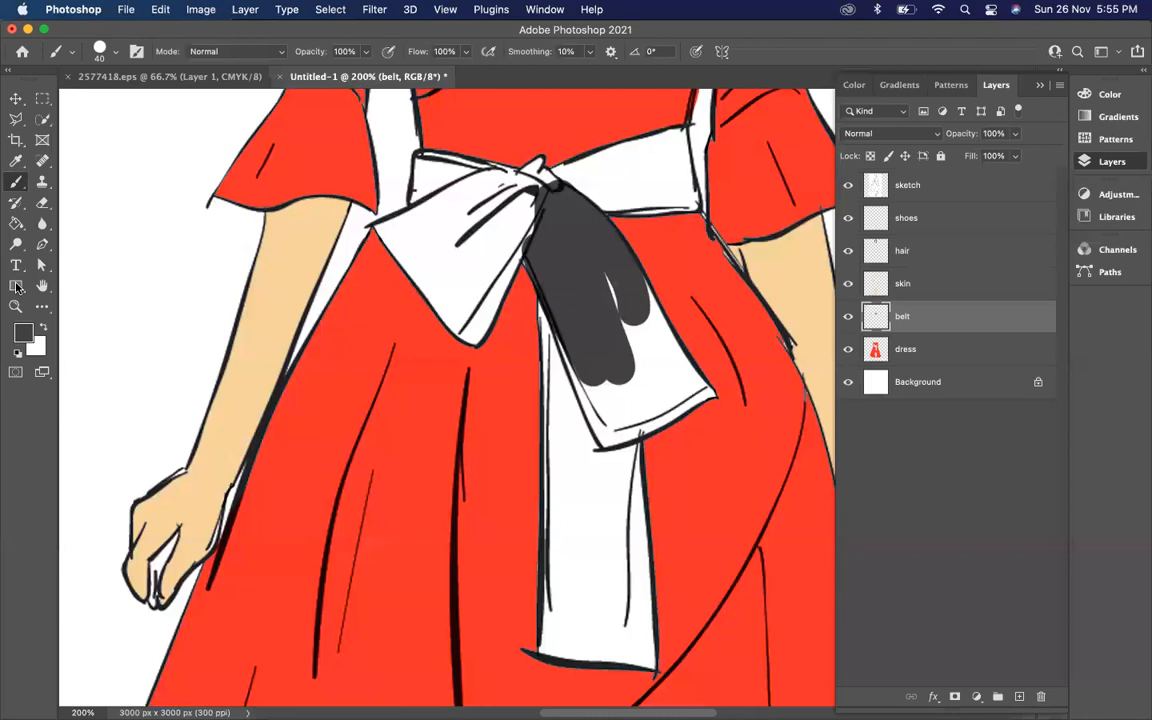
With the Paint Bucket, fill the rest of the front tail, the back tail, the bow loop and both waistband sections with grey 434141.
left_click(16, 222)
left_click(638, 404)
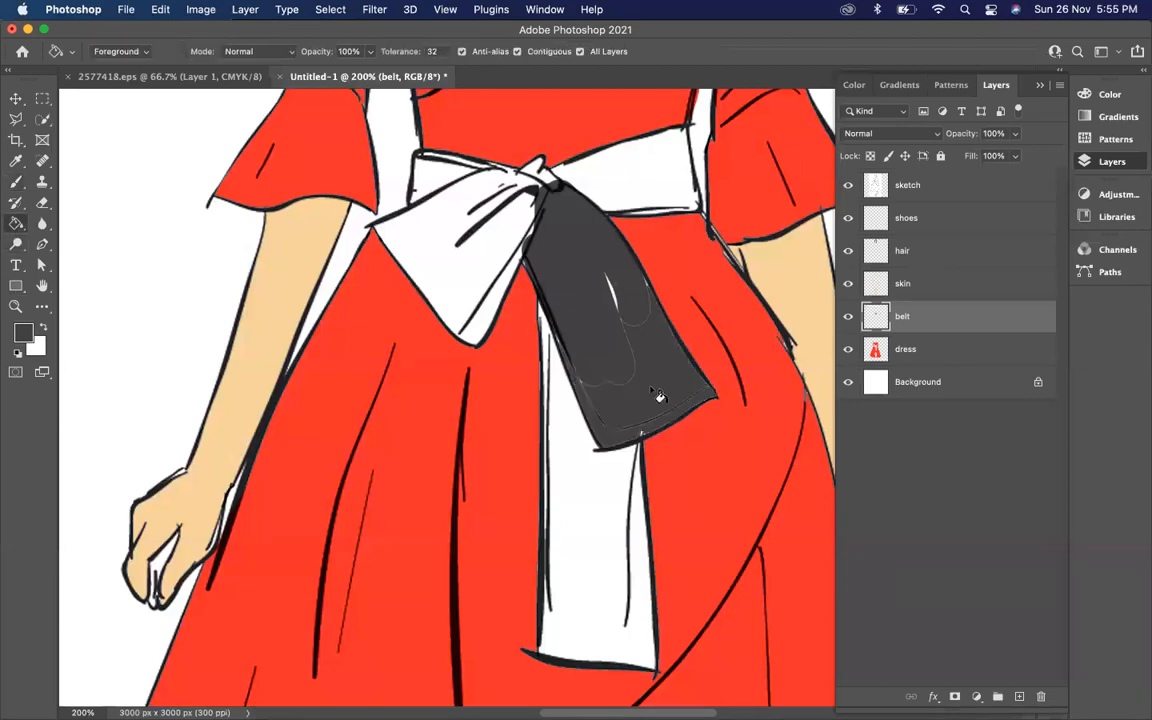
left_click(578, 547)
left_click(470, 255)
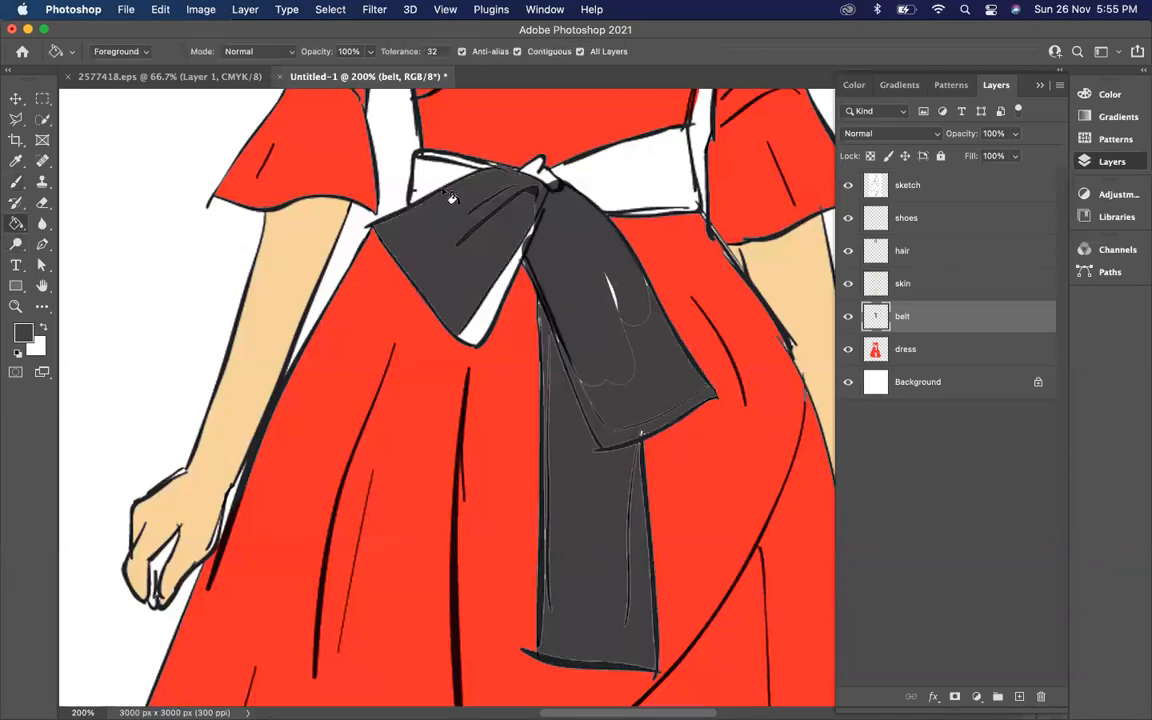
left_click(440, 184)
left_click(650, 182)
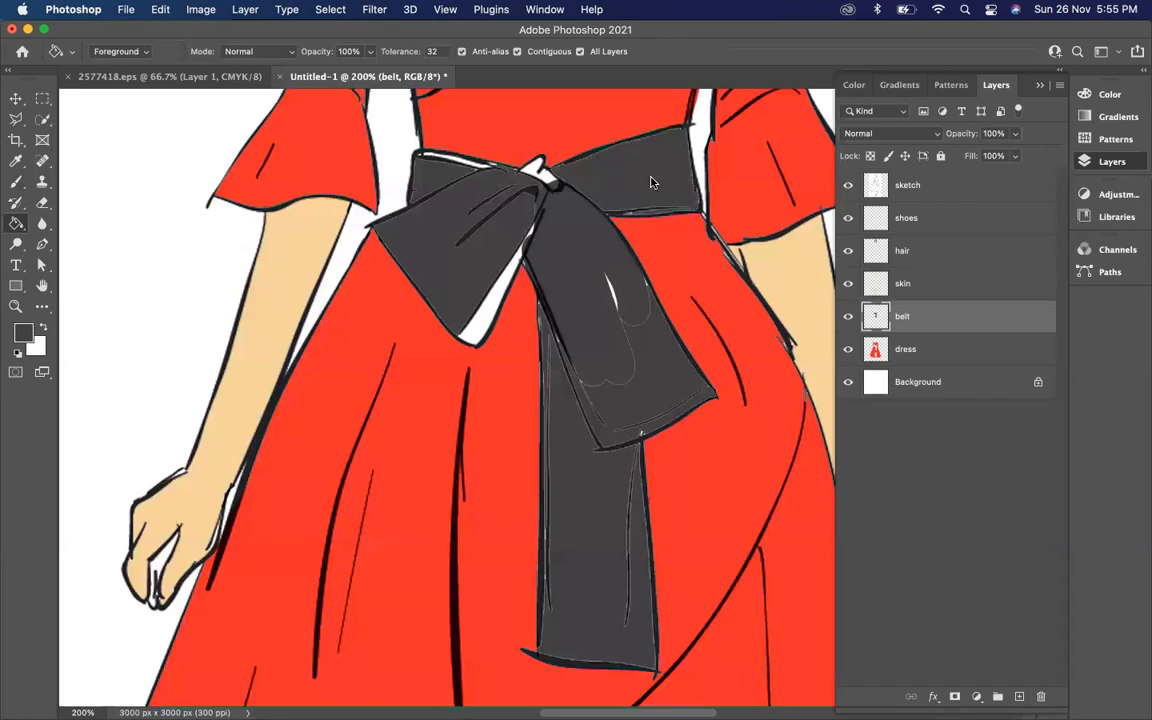
Fill the bow's knot, the white strip along the loop and the thin gaps in the front tail with the same grey.
scroll(655, 185, "up", 5)
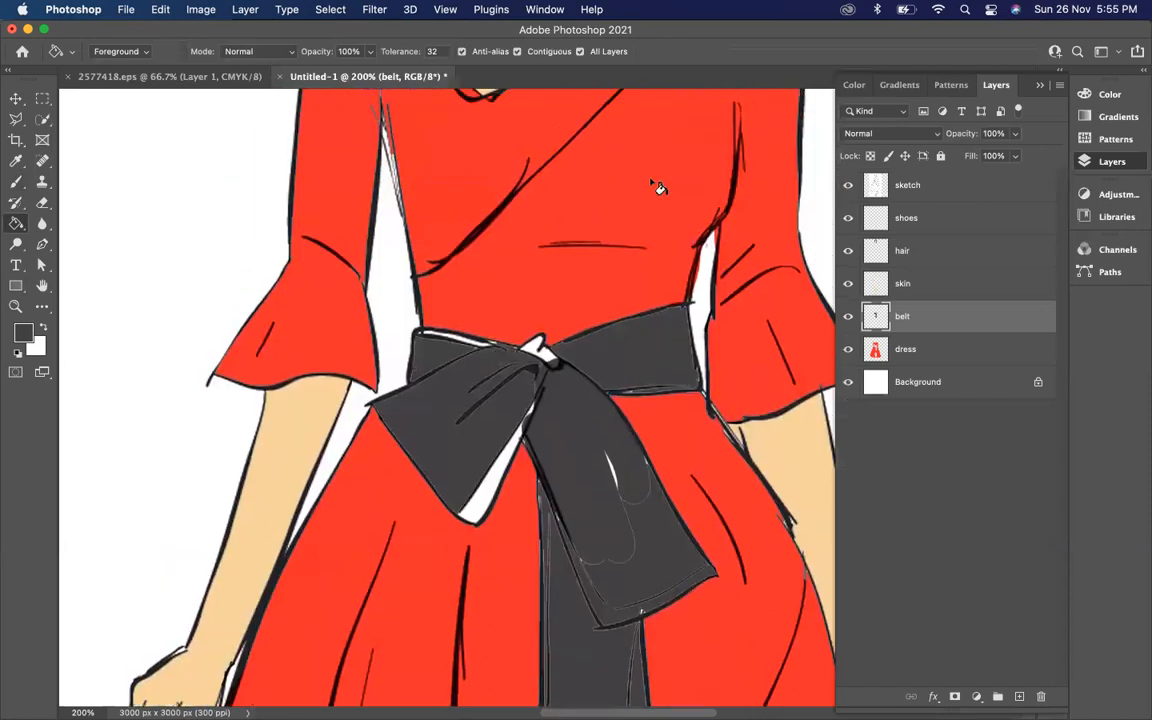
left_click(543, 352)
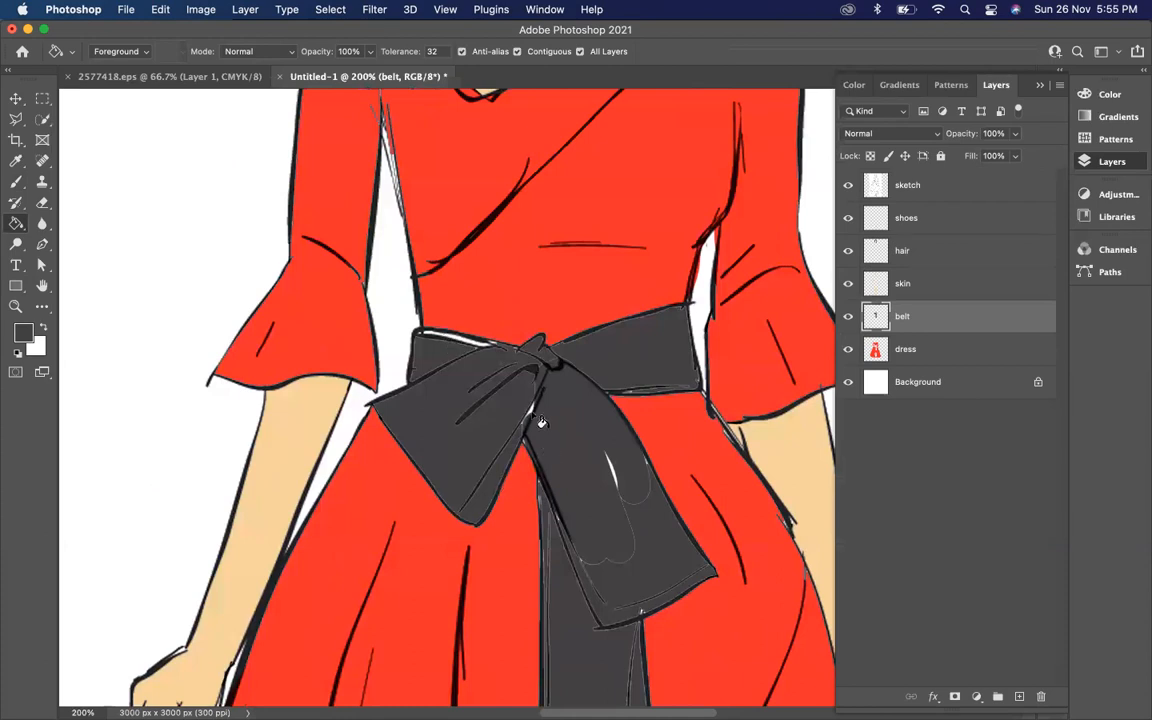
left_click(610, 475)
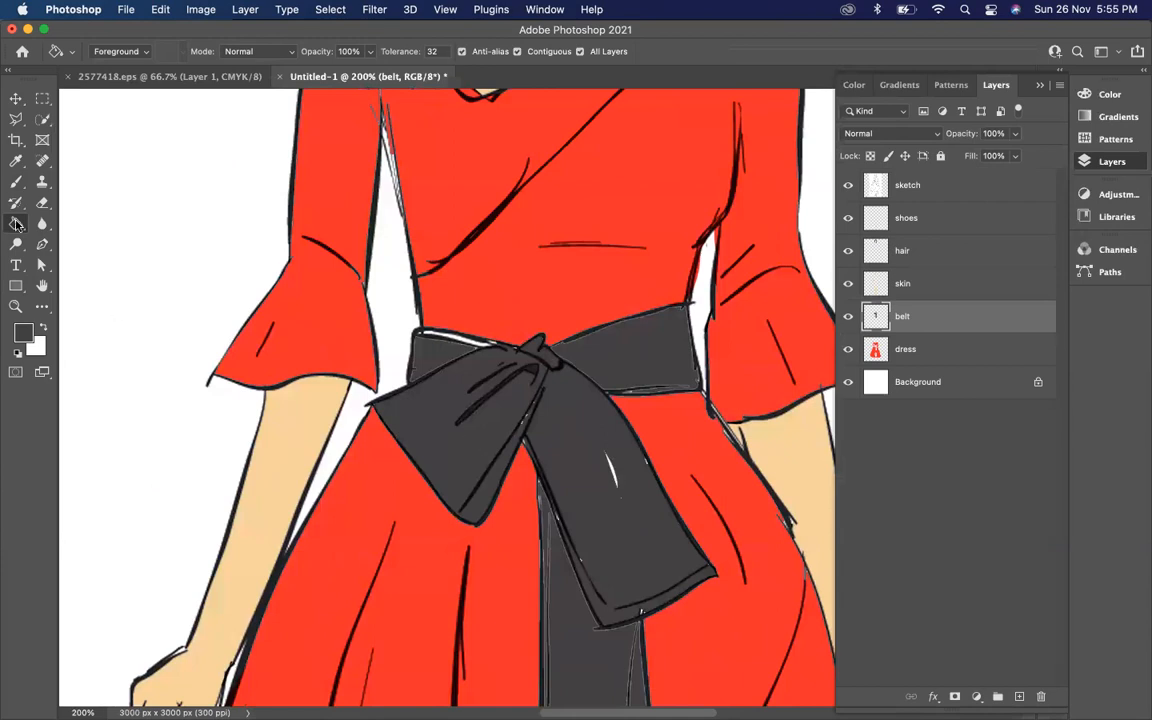
Brush the same grey over the white sliver in the bow's front tail and the light gaps along the back tail.
left_click(16, 184)
left_click_drag(602, 450, 614, 484)
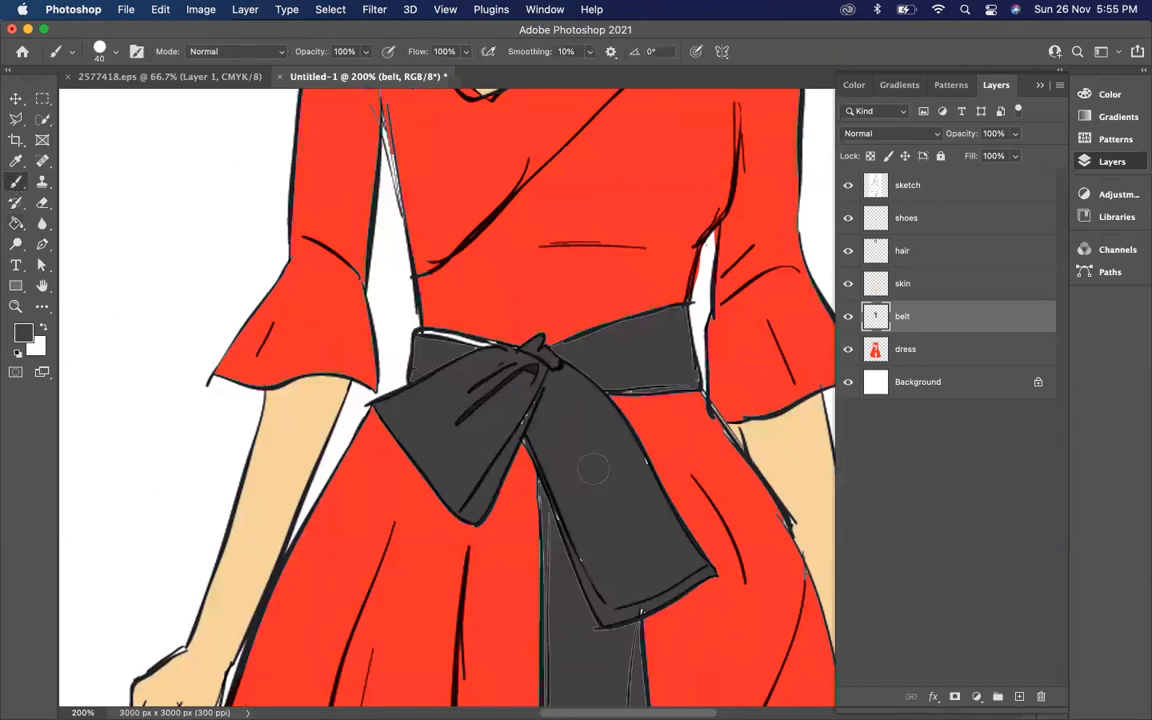
left_click_drag(547, 445, 580, 540)
scroll(606, 497, "down", 5)
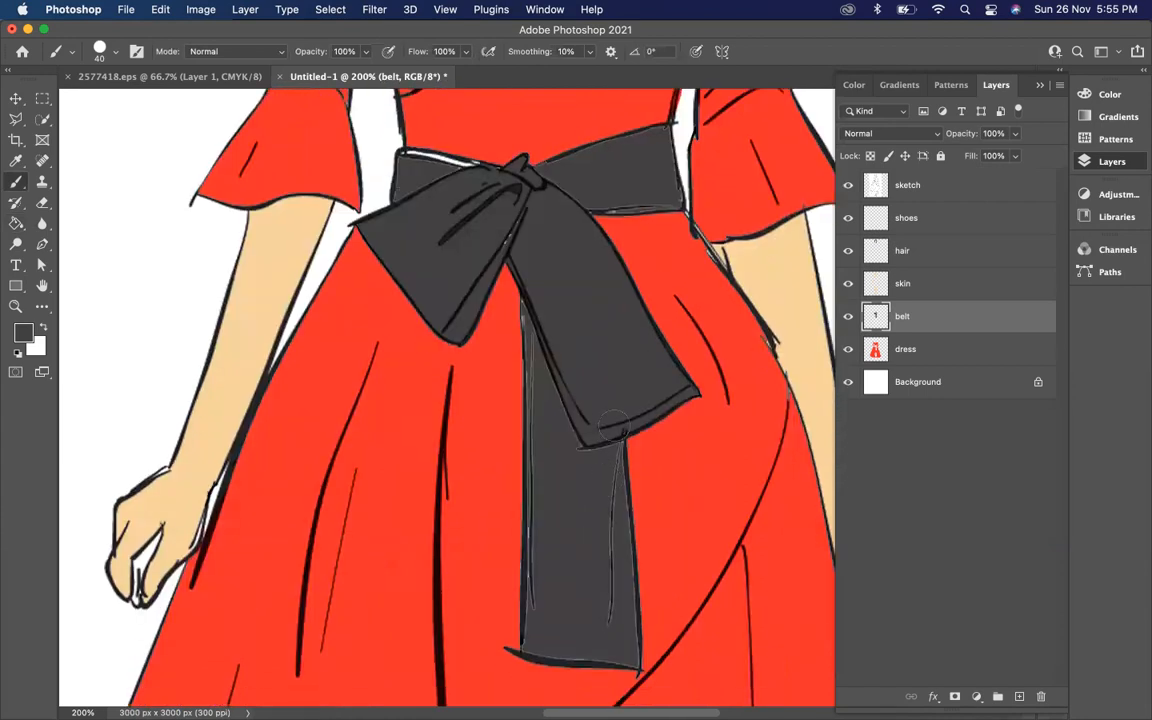
mouse_move(547, 610)
left_mouse_down()
mouse_move(544, 314)
mouse_move(577, 448)
mouse_move(562, 404)
mouse_move(609, 464)
mouse_move(622, 653)
mouse_move(537, 637)
left_mouse_up()
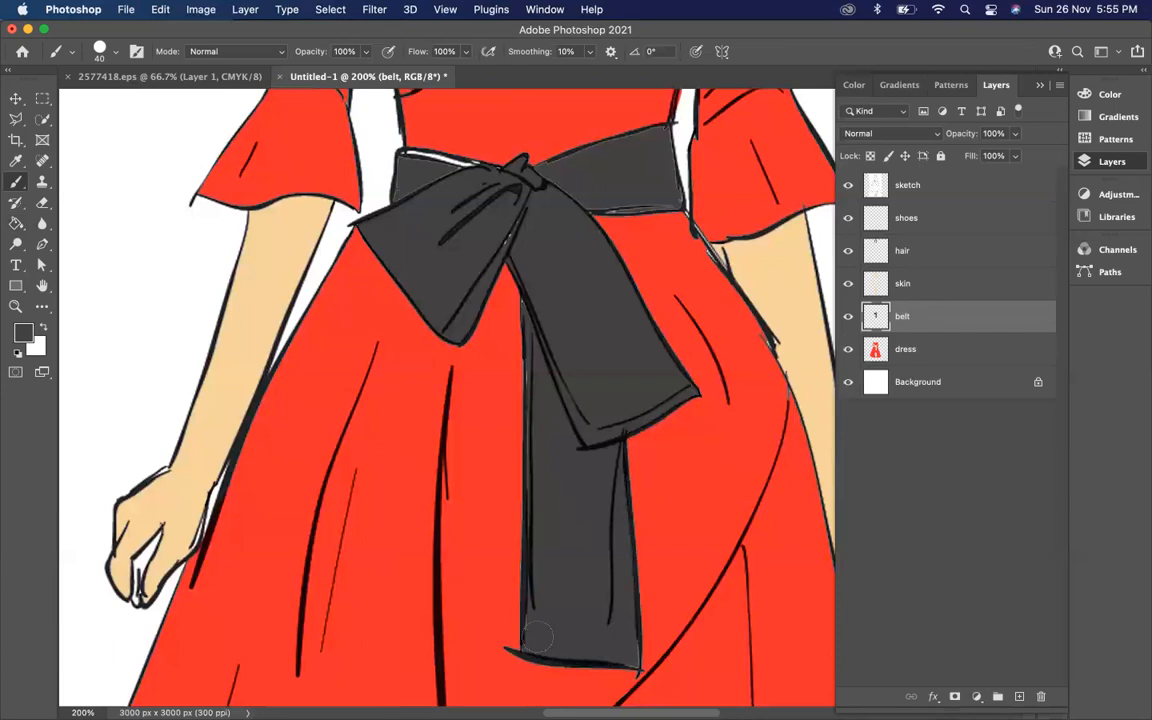
Brush grey over the remaining gaps on the waistband, around the knot and in the upper back tail, undoing a stray stroke.
scroll(470, 550, "up", 5)
mouse_move(532, 363)
left_mouse_down()
mouse_move(501, 389)
mouse_move(497, 329)
mouse_move(431, 311)
mouse_move(439, 349)
left_mouse_up()
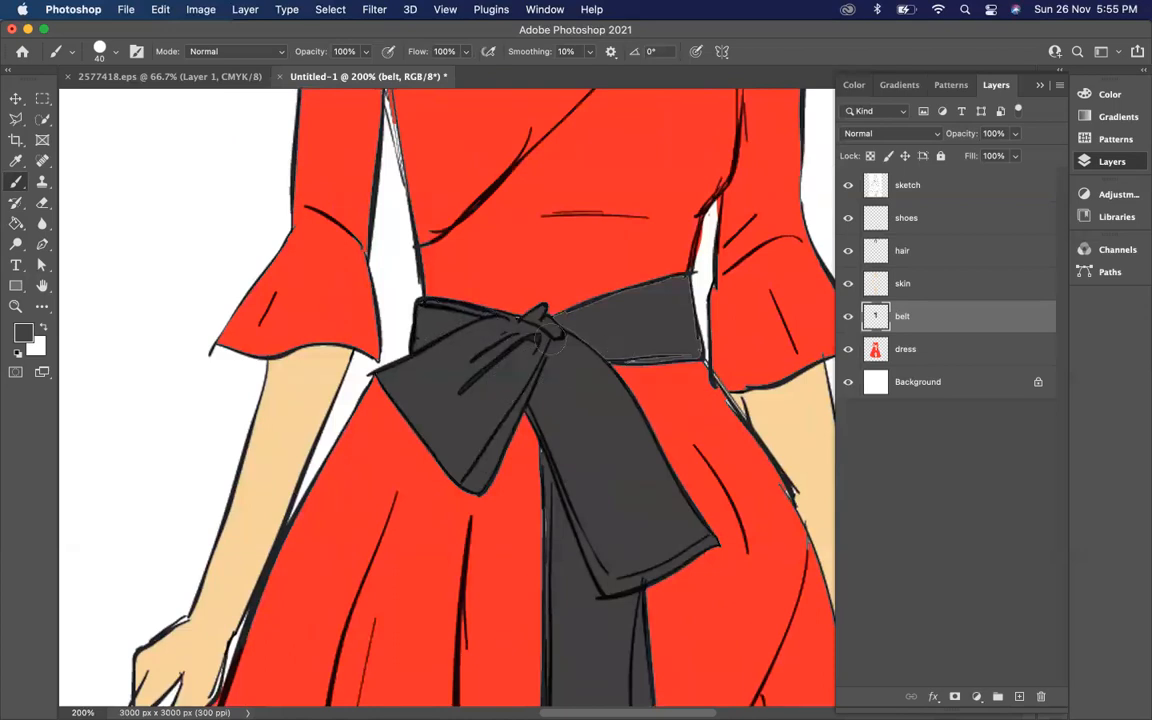
mouse_move(566, 324)
left_mouse_down()
mouse_move(645, 300)
mouse_move(680, 323)
mouse_move(677, 342)
mouse_move(591, 345)
mouse_move(568, 335)
mouse_move(638, 304)
mouse_move(595, 302)
mouse_move(560, 363)
left_mouse_up()
key("super+z")
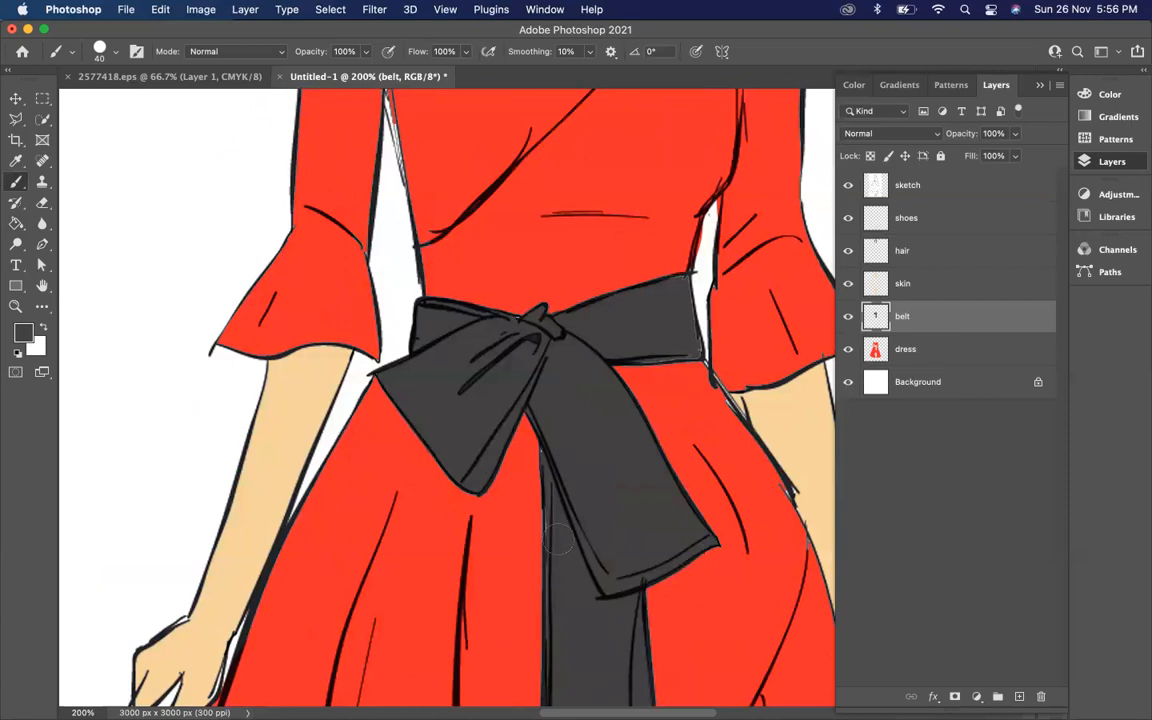
left_click_drag(561, 538, 555, 473)
Check the coloured figure by hiding and showing the dress, belt, skin, hair, shoes and sketch layers one after another.
key("super+1")
key("super+minus")
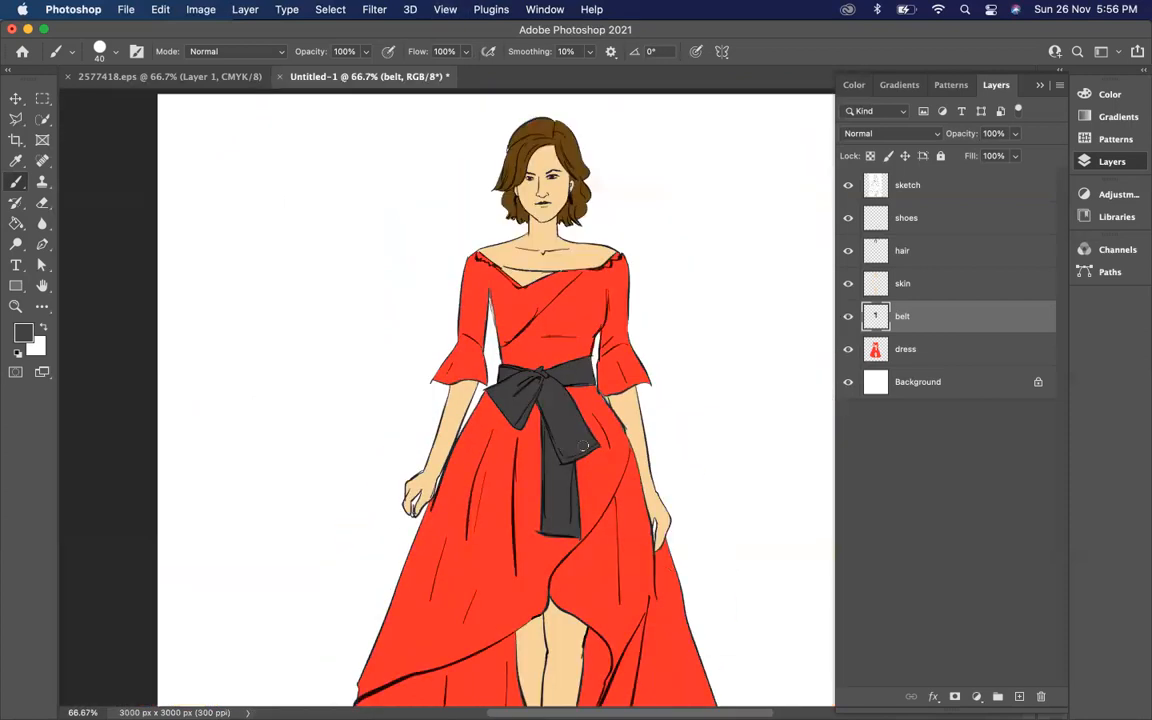
scroll(583, 445, "down", 3)
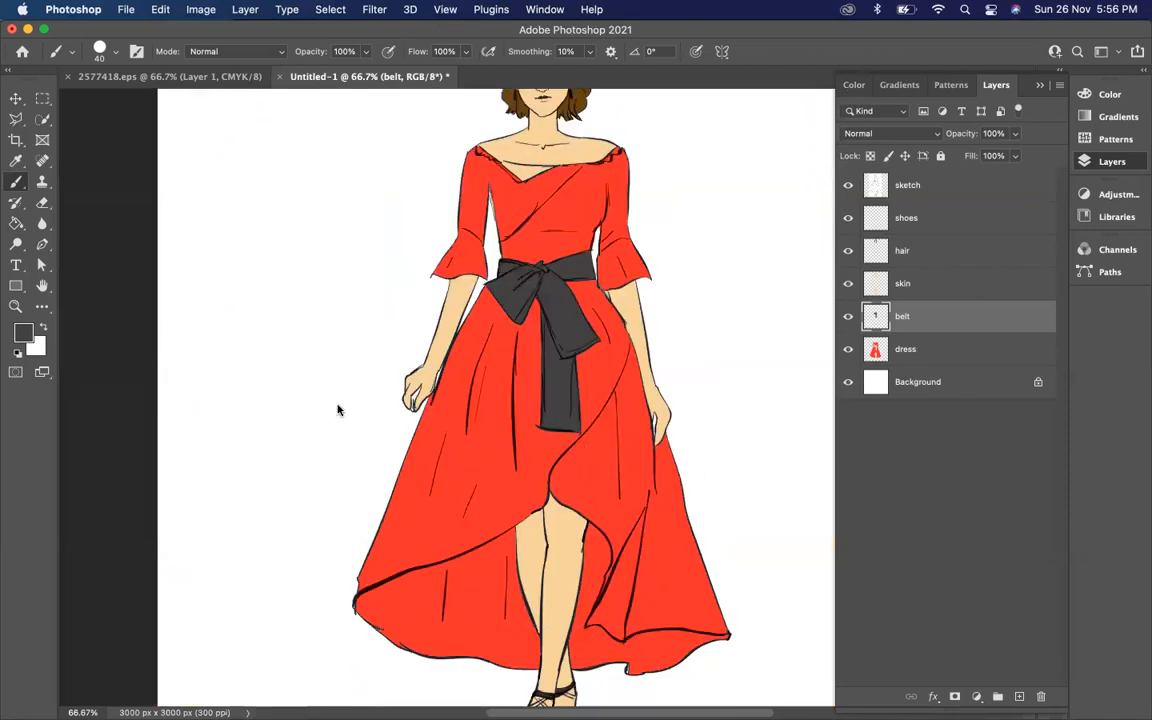
key("super+minus")
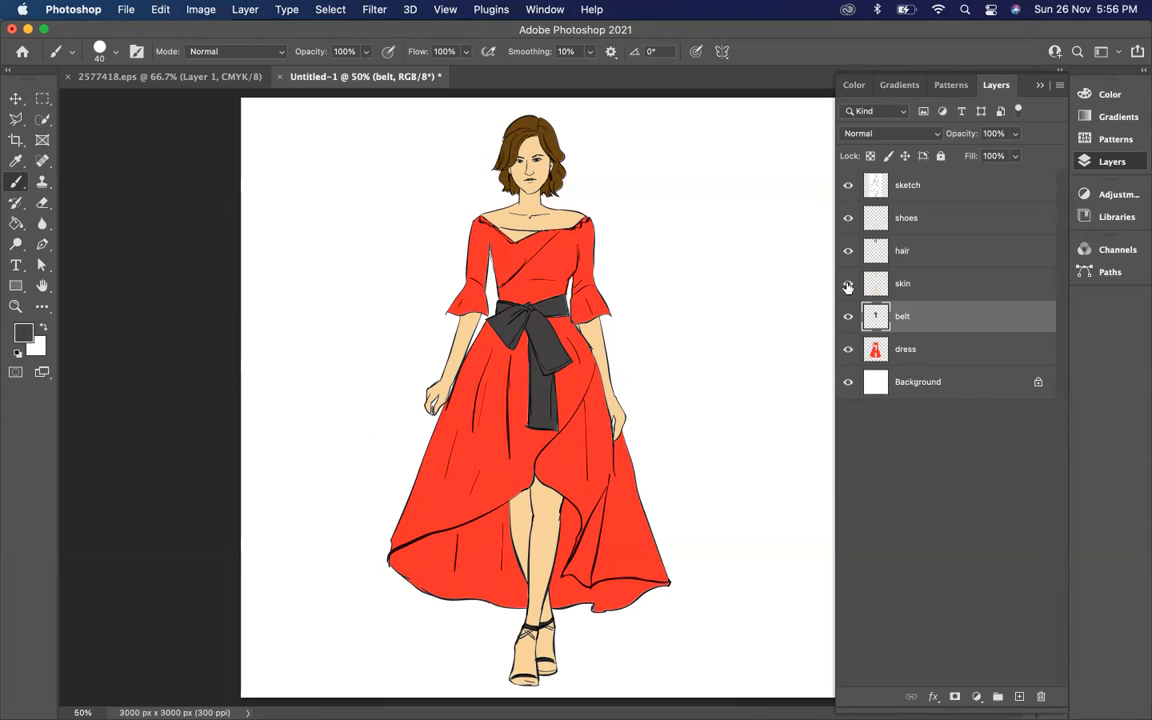
left_click(848, 351)
left_click(848, 351)
left_click(848, 317)
left_click(848, 317)
left_click(849, 284)
left_click(849, 284)
left_click(848, 252)
left_click(848, 251)
left_click(848, 218)
left_click(848, 217)
left_click(848, 218)
left_click(848, 219)
left_click(849, 187)
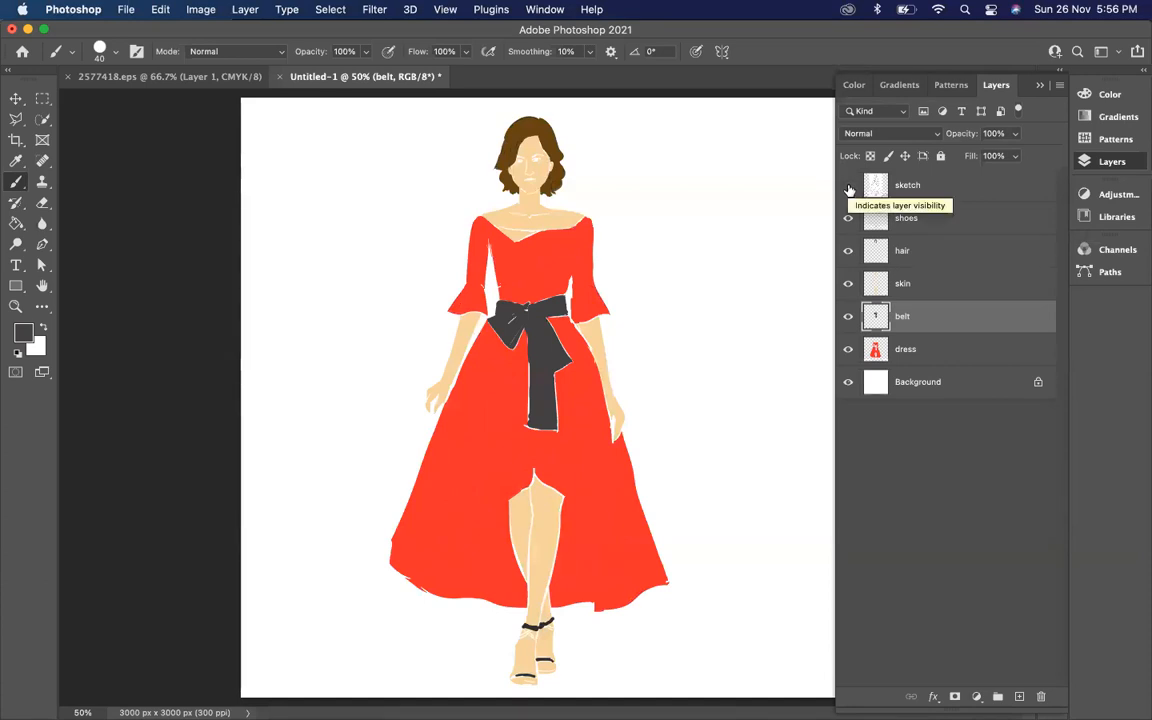
left_click(848, 188)
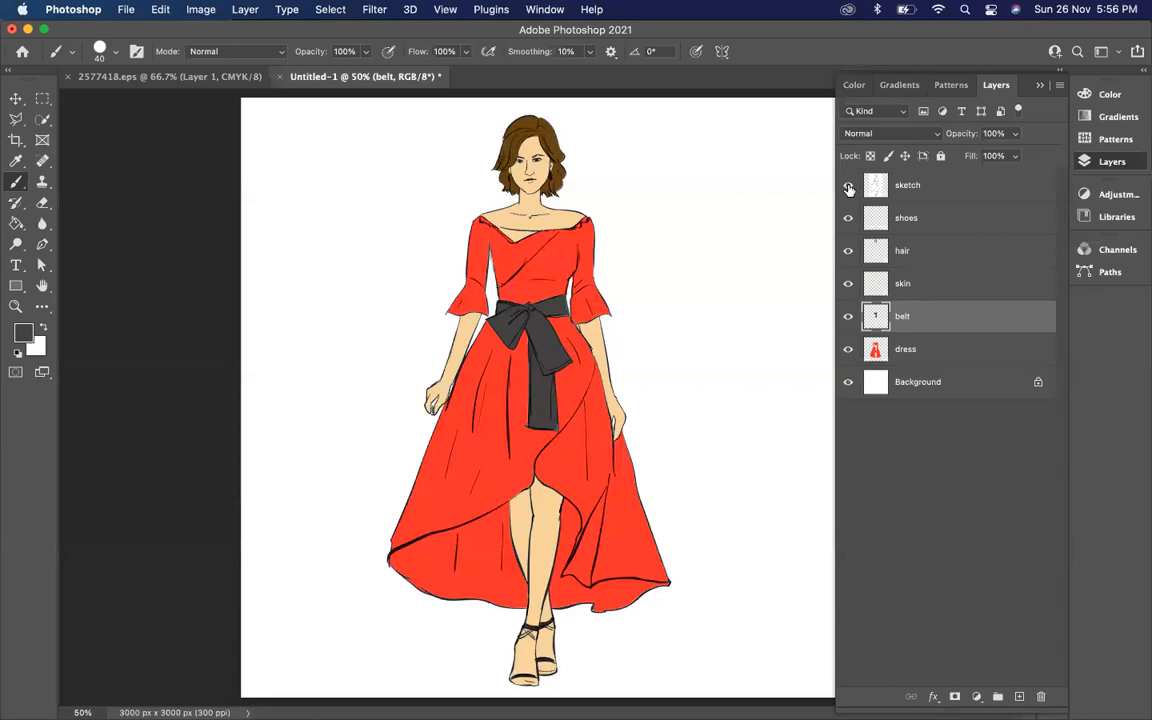
key("super+minus")
mouse_move(498, 695)
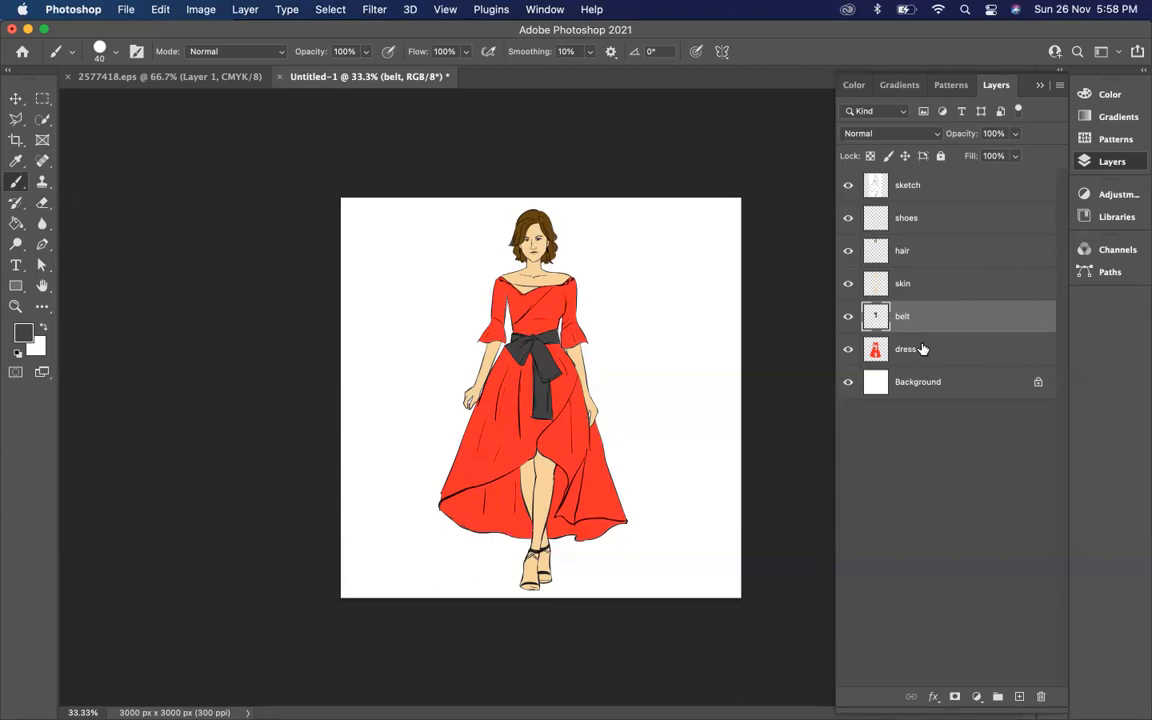
double_click(995, 354)
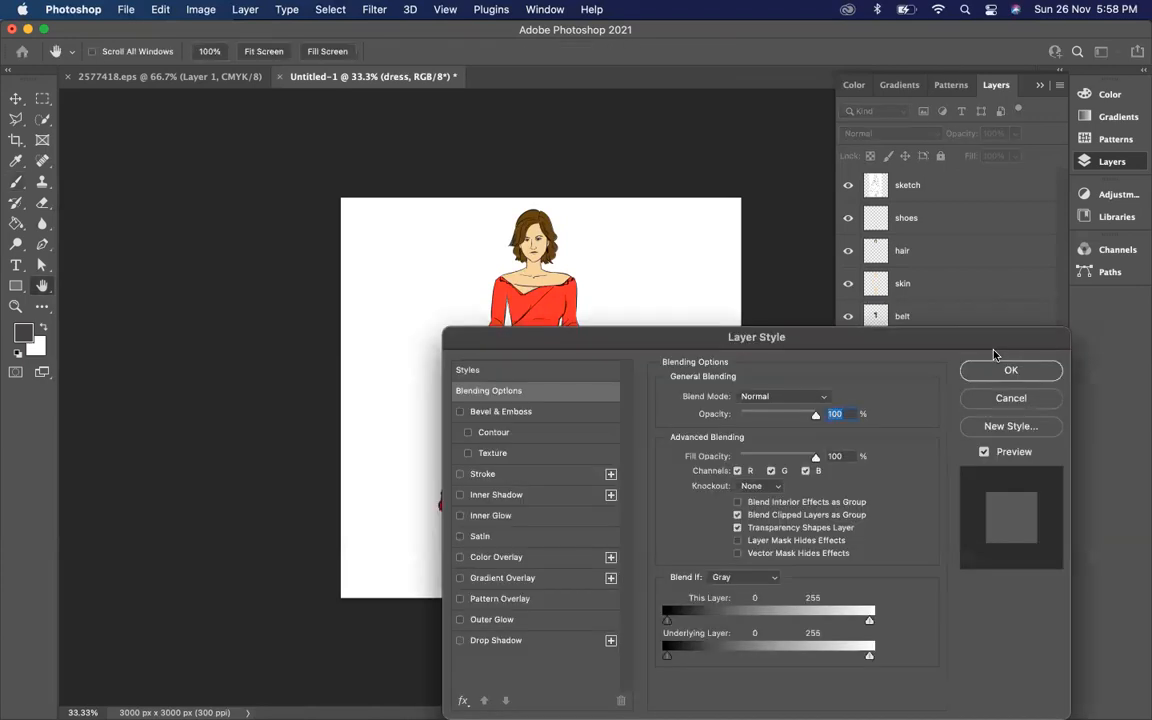
left_click_drag(567, 342, 789, 144)
left_click(629, 396)
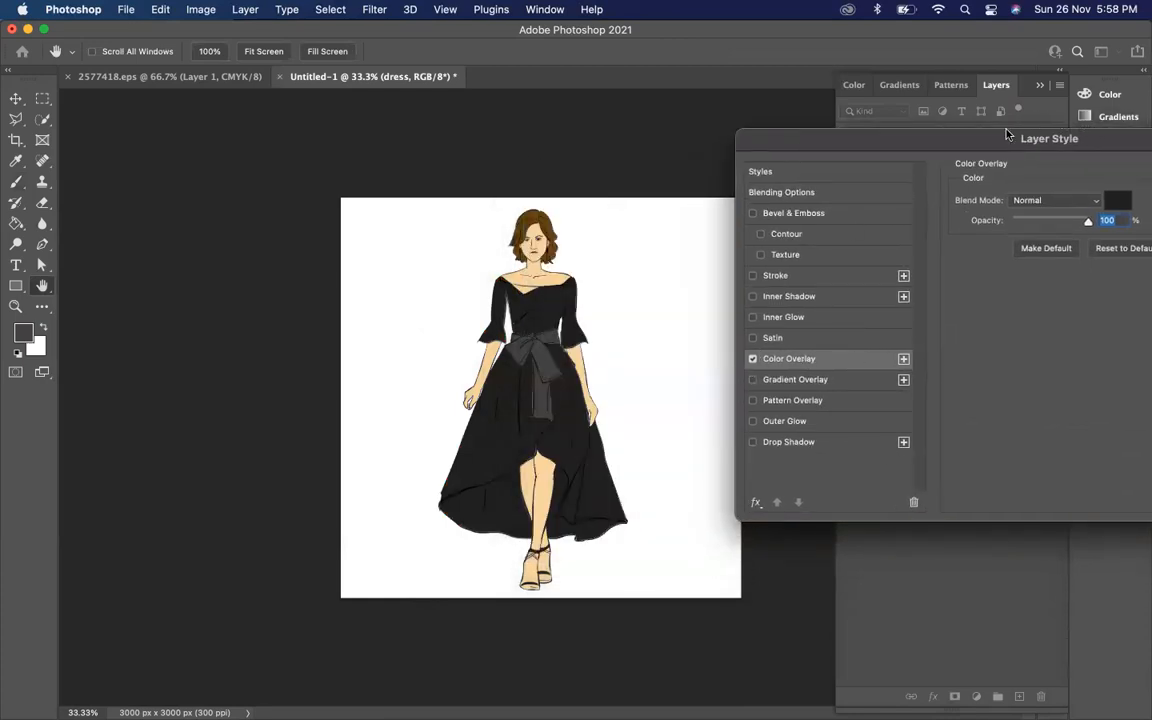
left_click_drag(1045, 131, 517, 133)
left_click(742, 205)
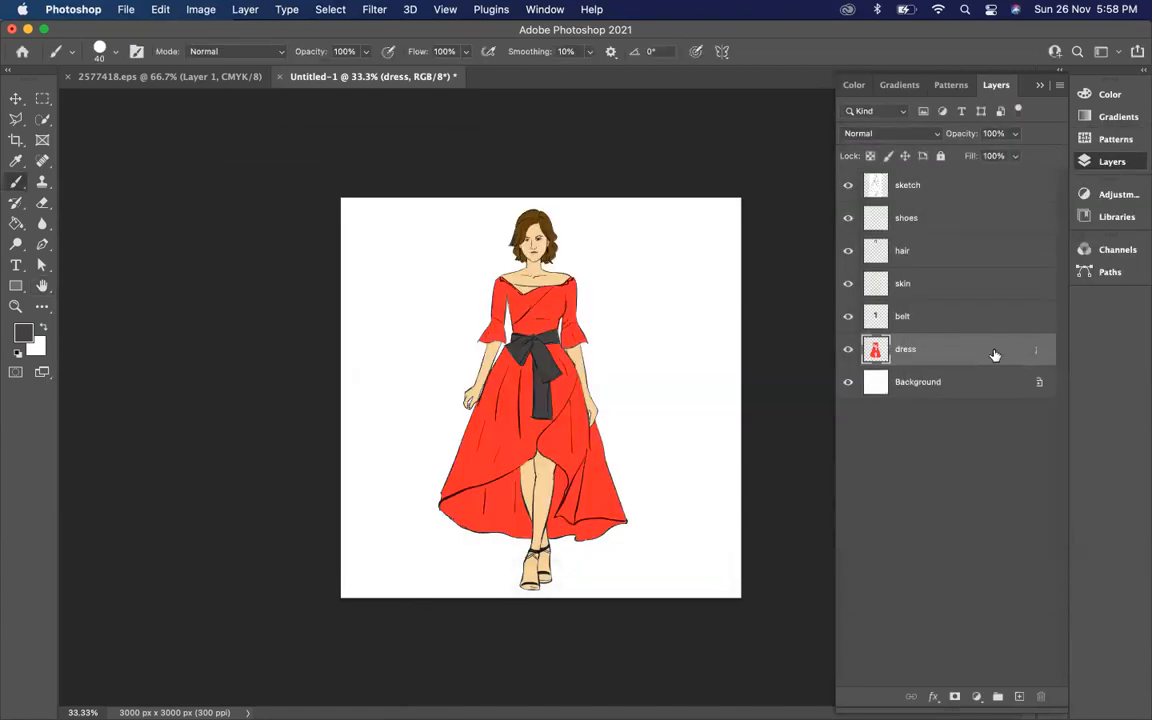
Try a Color Overlay on the dress layer, testing several colours and choosing pink eb15c0.
double_click(996, 354)
left_click_drag(411, 130, 948, 127)
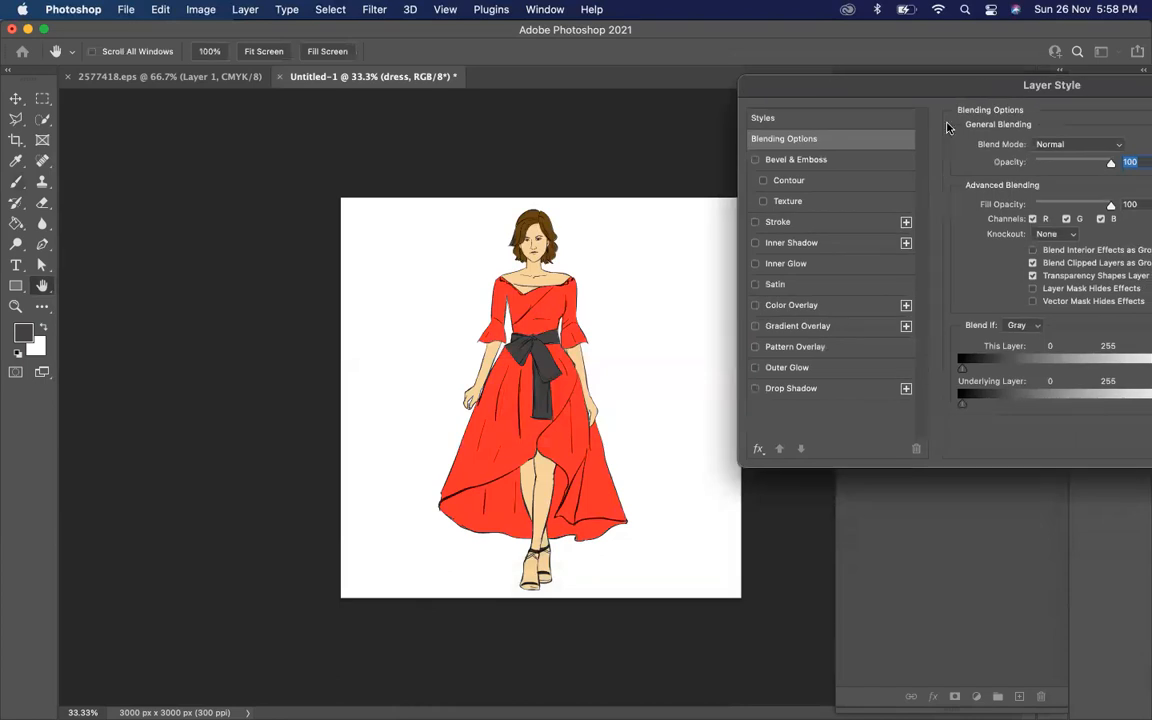
left_click(790, 305)
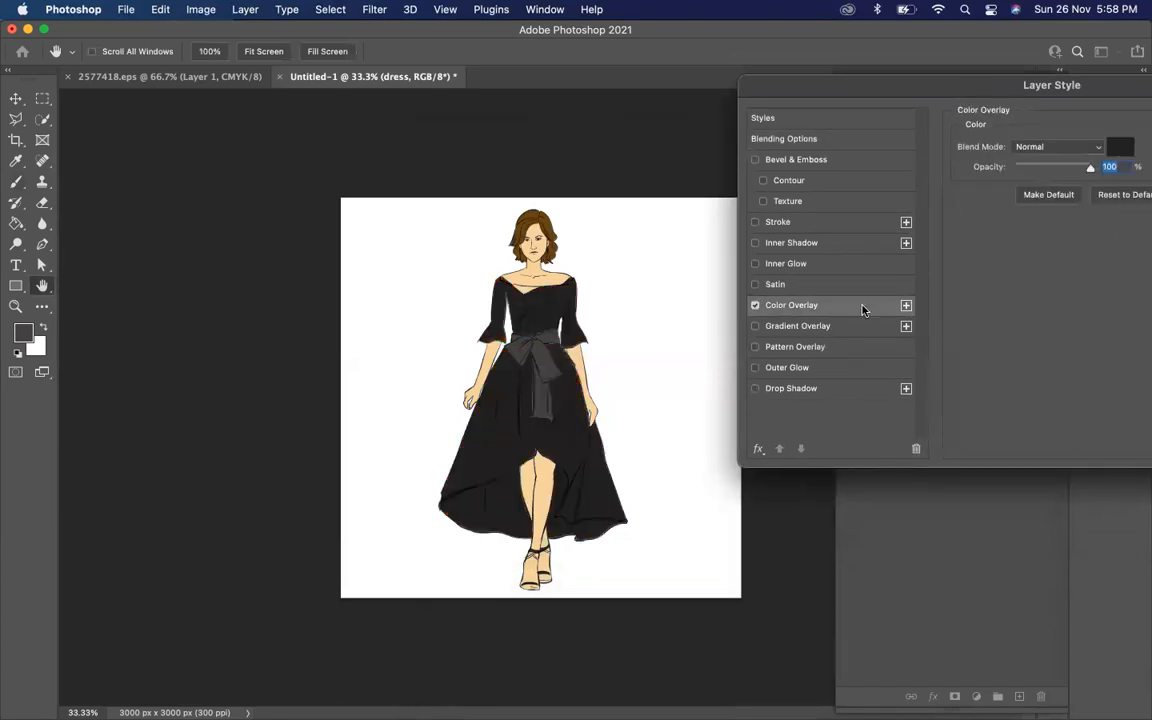
left_click(1120, 147)
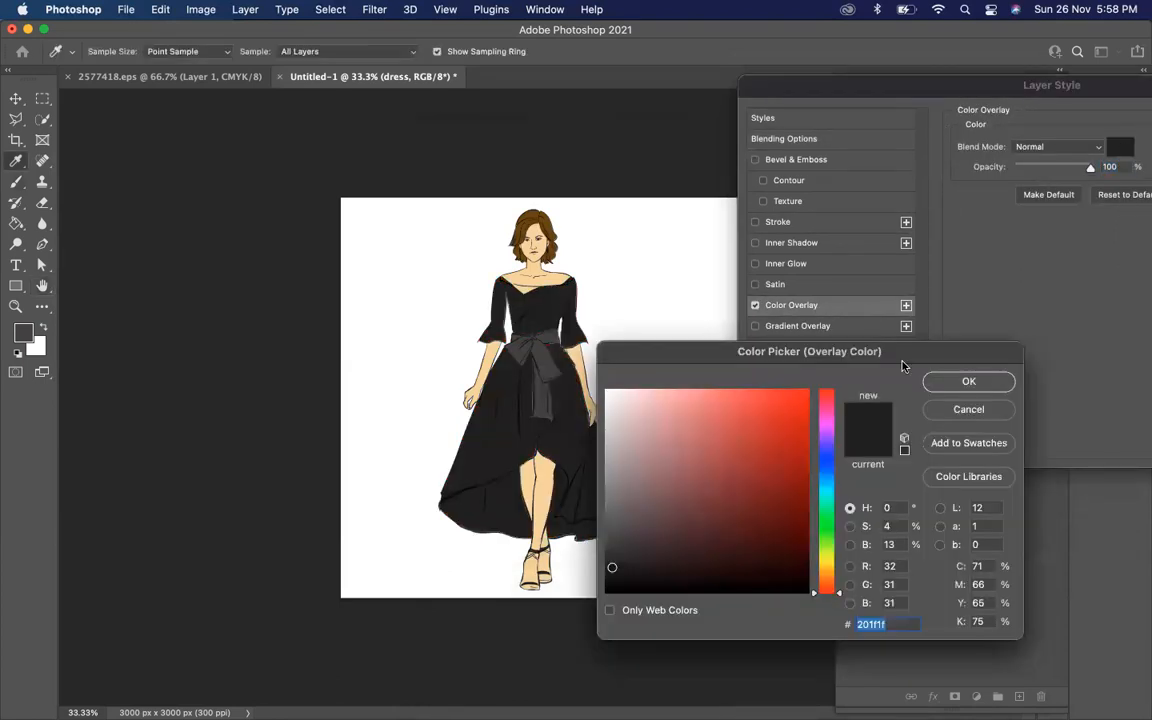
left_click(822, 463)
left_click(783, 458)
left_click(755, 512)
left_click(684, 483)
left_click(678, 432)
left_click(731, 412)
left_click(826, 420)
left_click(788, 402)
left_click(955, 386)
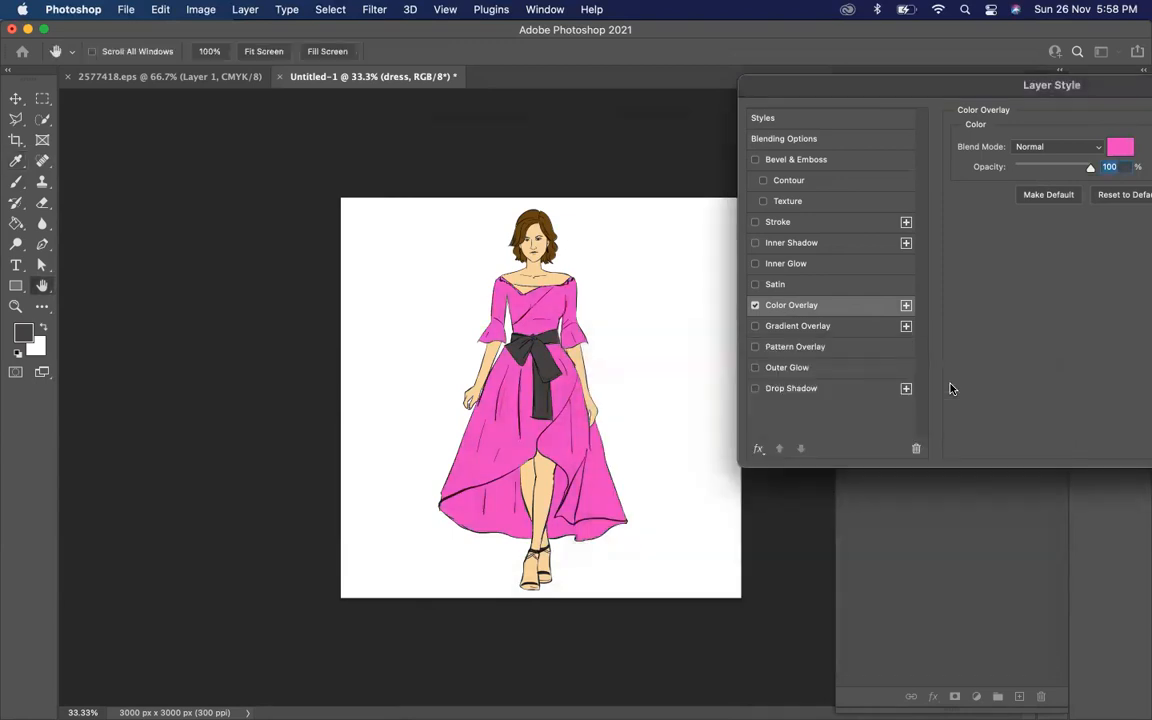
Turn off the dress layer's Color Overlay and apply the layer style settings.
left_click(755, 305)
left_click_drag(835, 82, 545, 97)
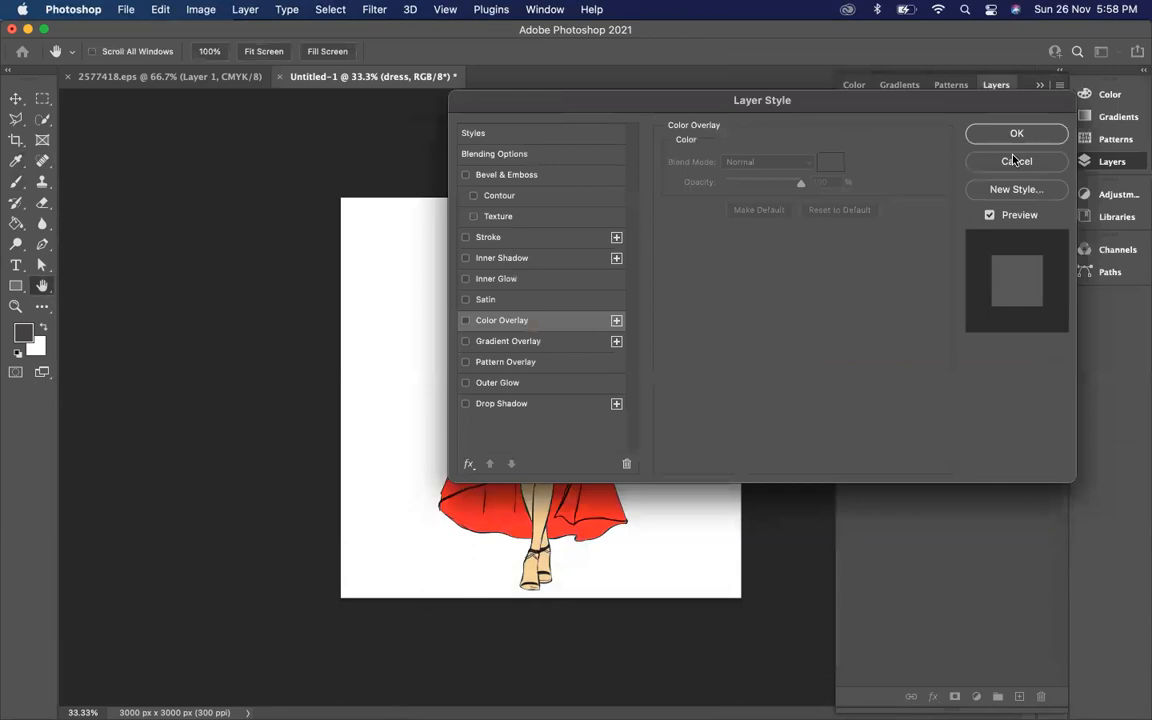
left_click(1000, 136)
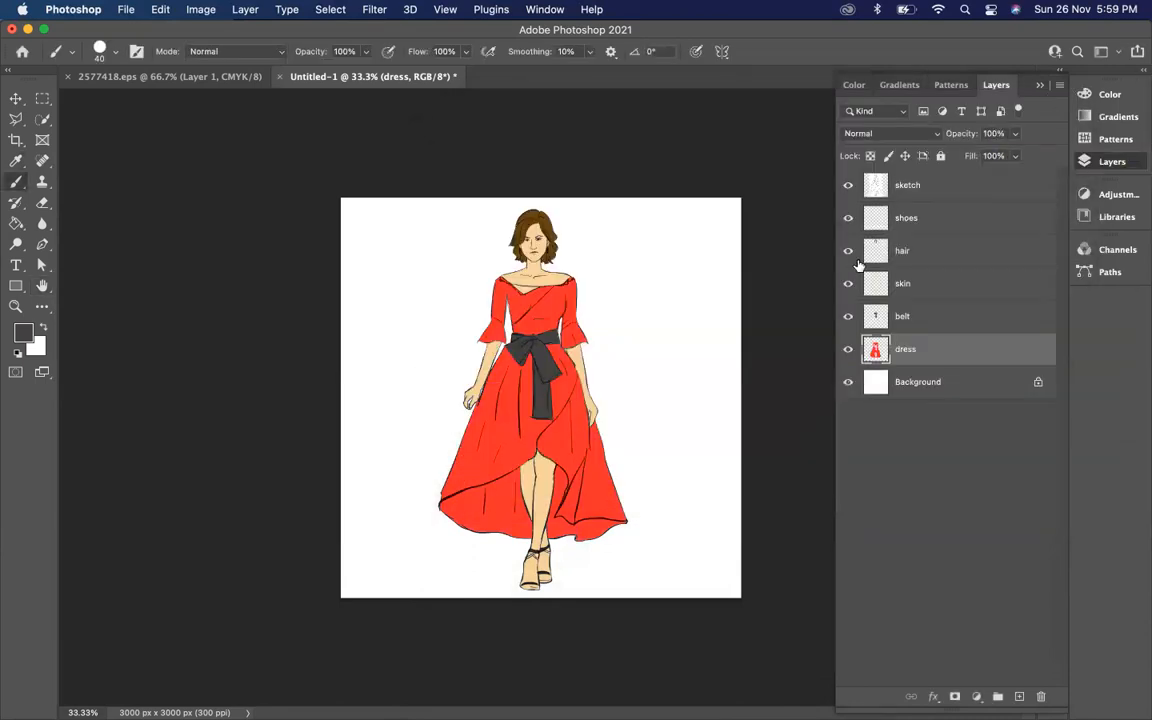
Apply a Color Overlay in dark olive 3f400b to the belt layer.
left_click(968, 316)
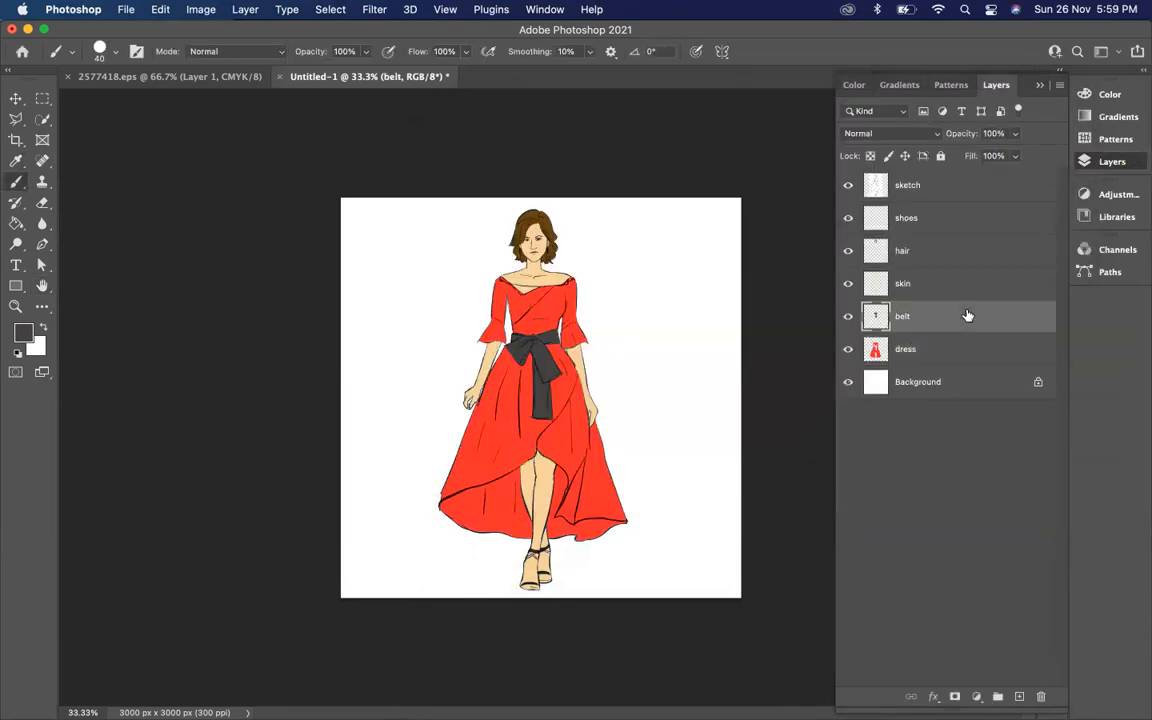
double_click(1027, 318)
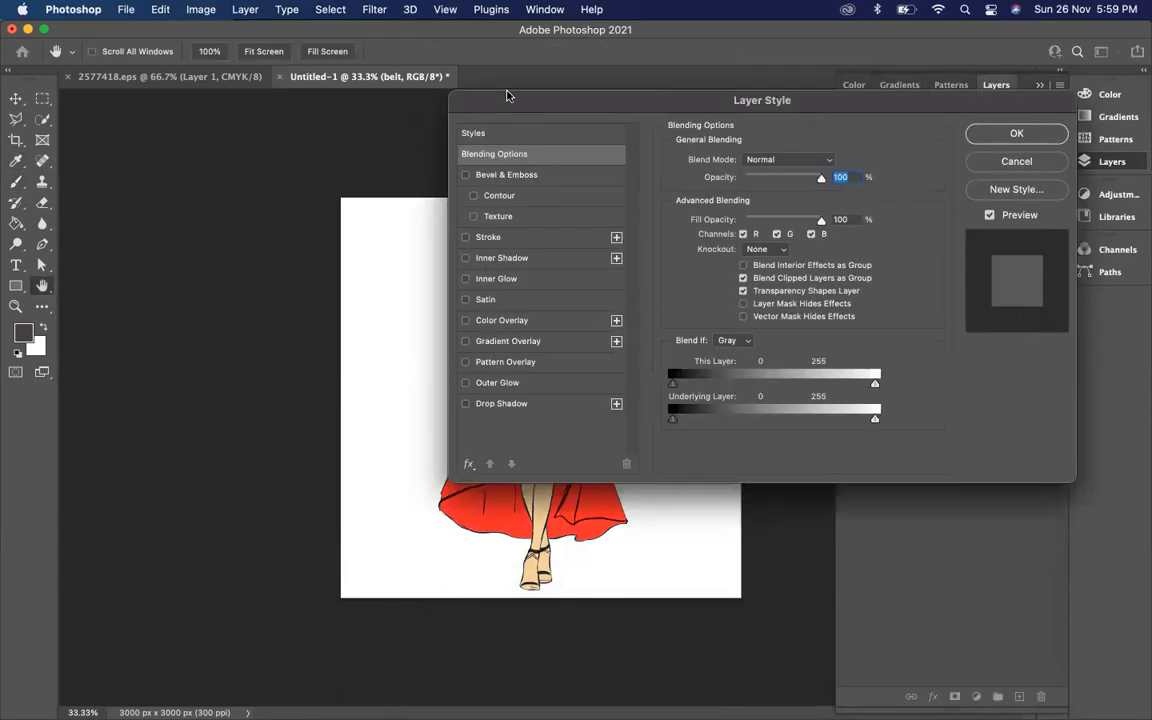
left_click_drag(507, 95, 796, 83)
left_click(841, 315)
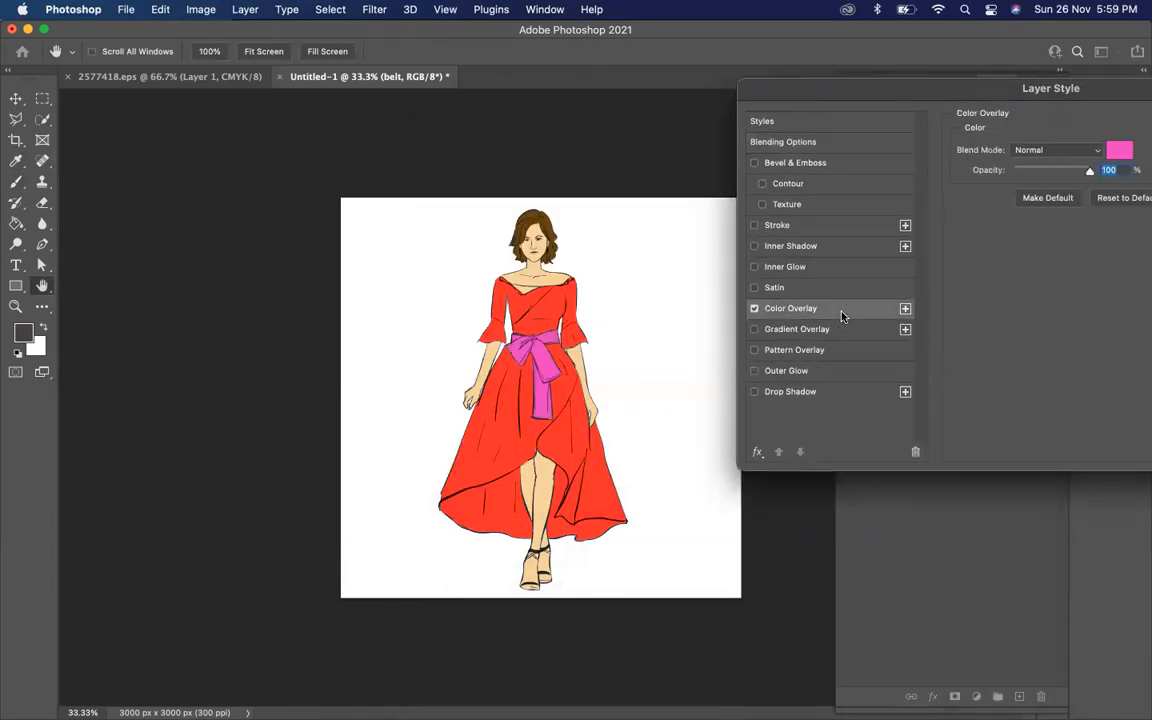
left_click(1119, 149)
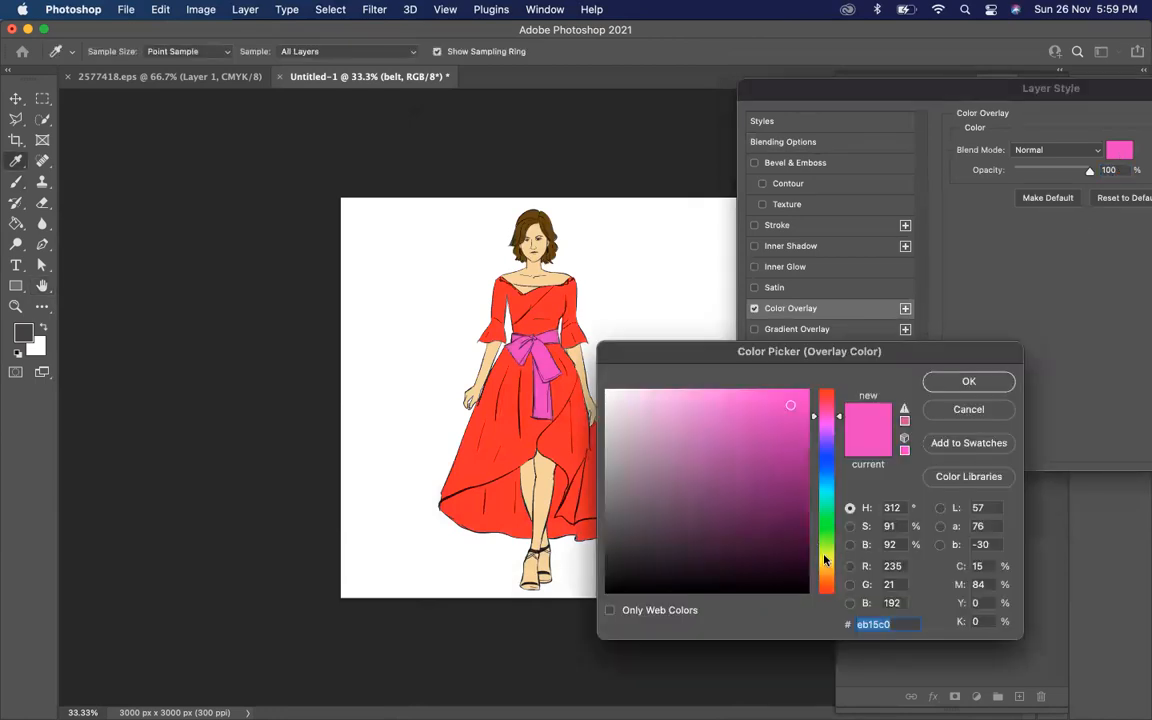
left_click(825, 560)
left_click(775, 542)
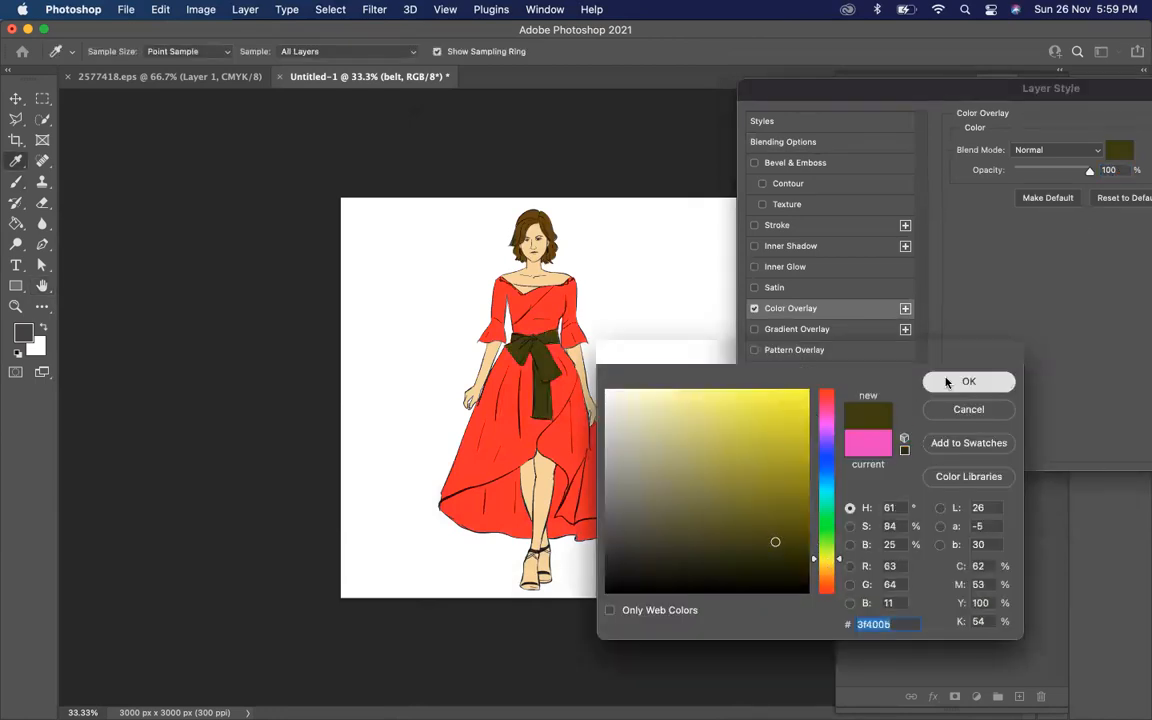
left_click(966, 382)
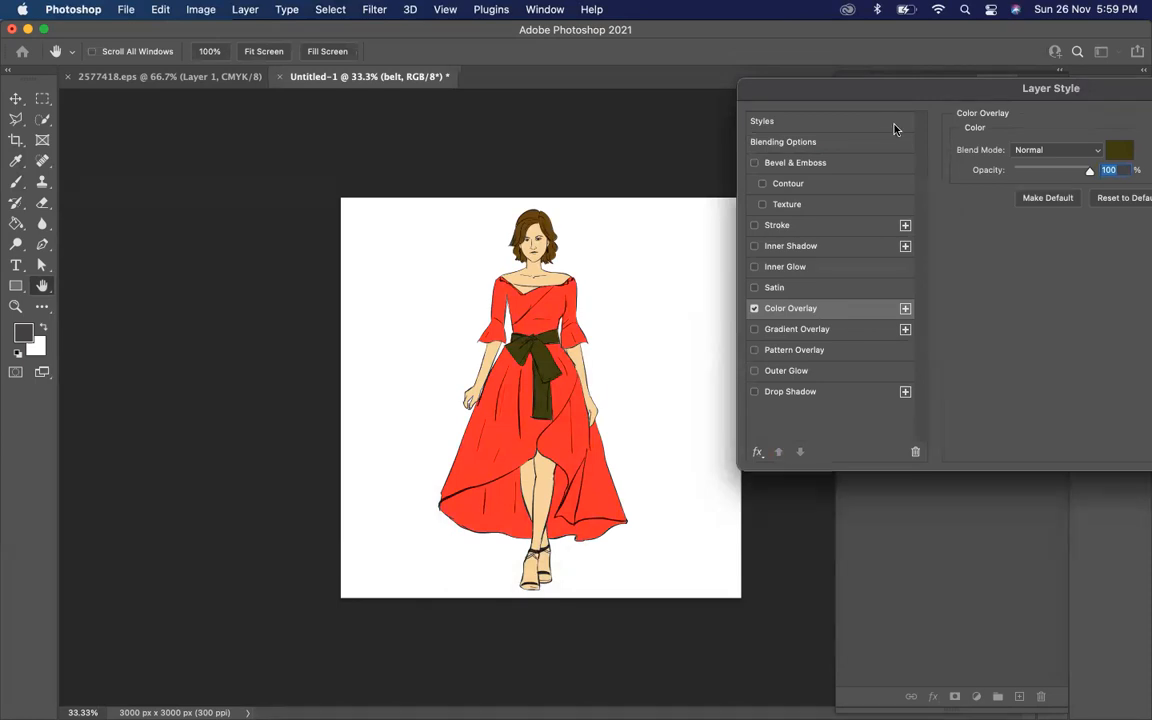
left_click(957, 149)
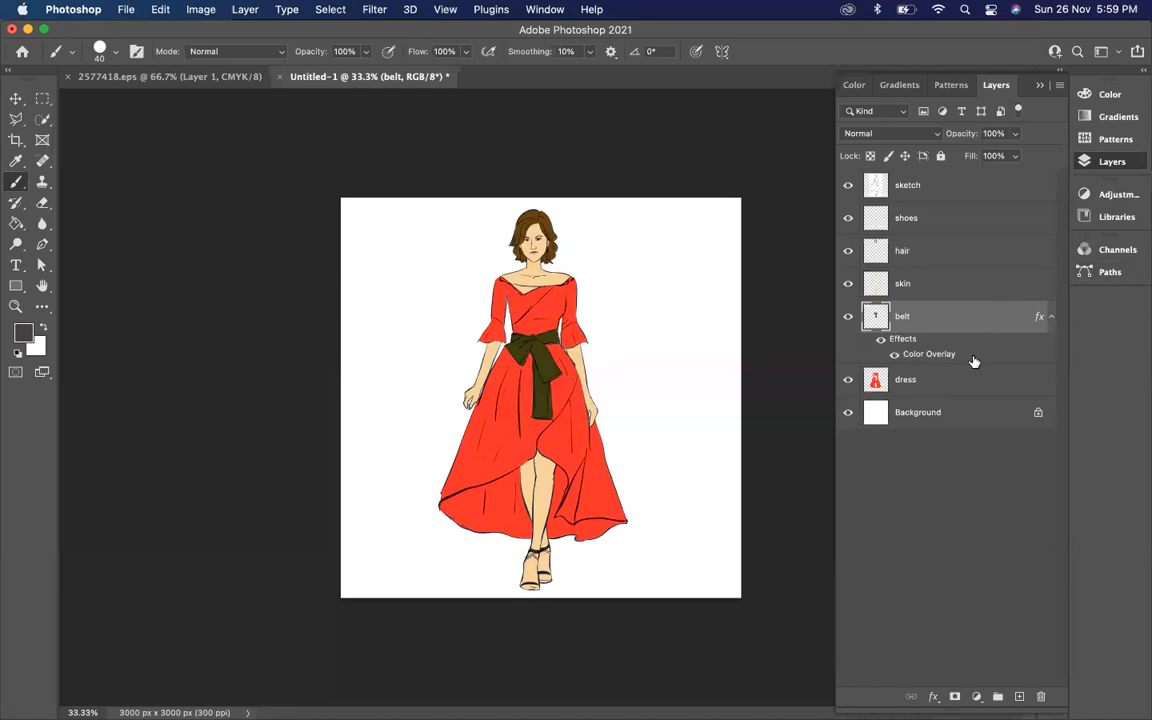
Hide the belt layer's Color Overlay and clear the layer style.
left_click(895, 355)
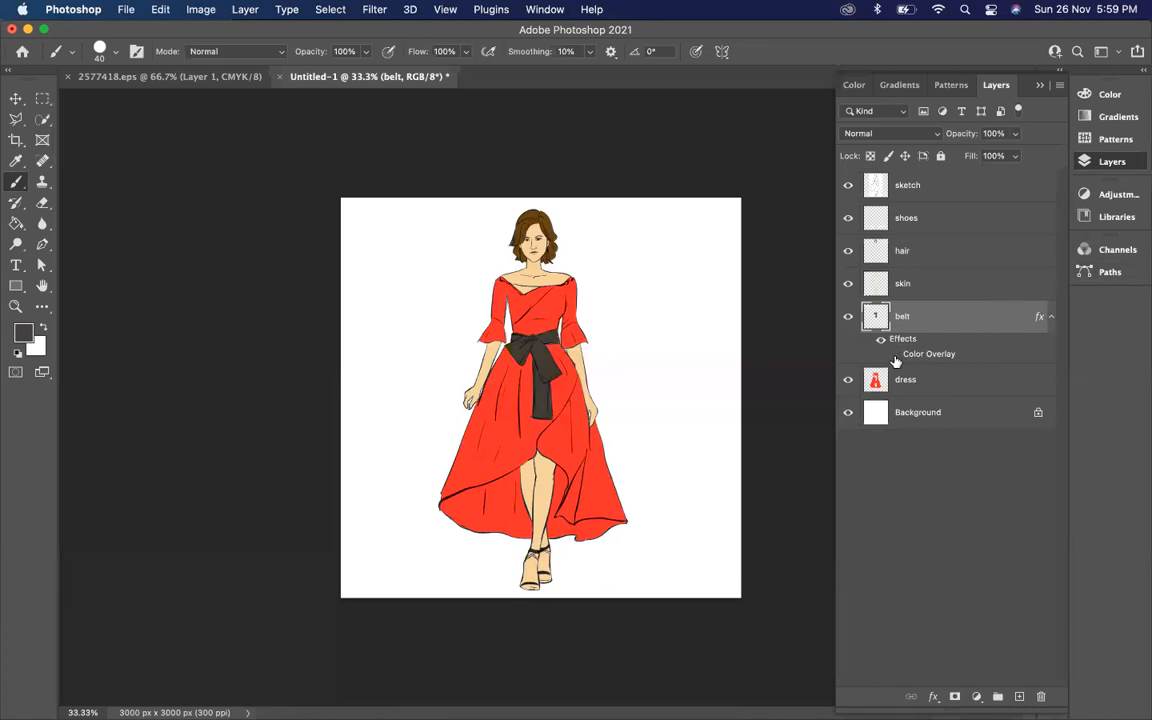
double_click(1005, 321)
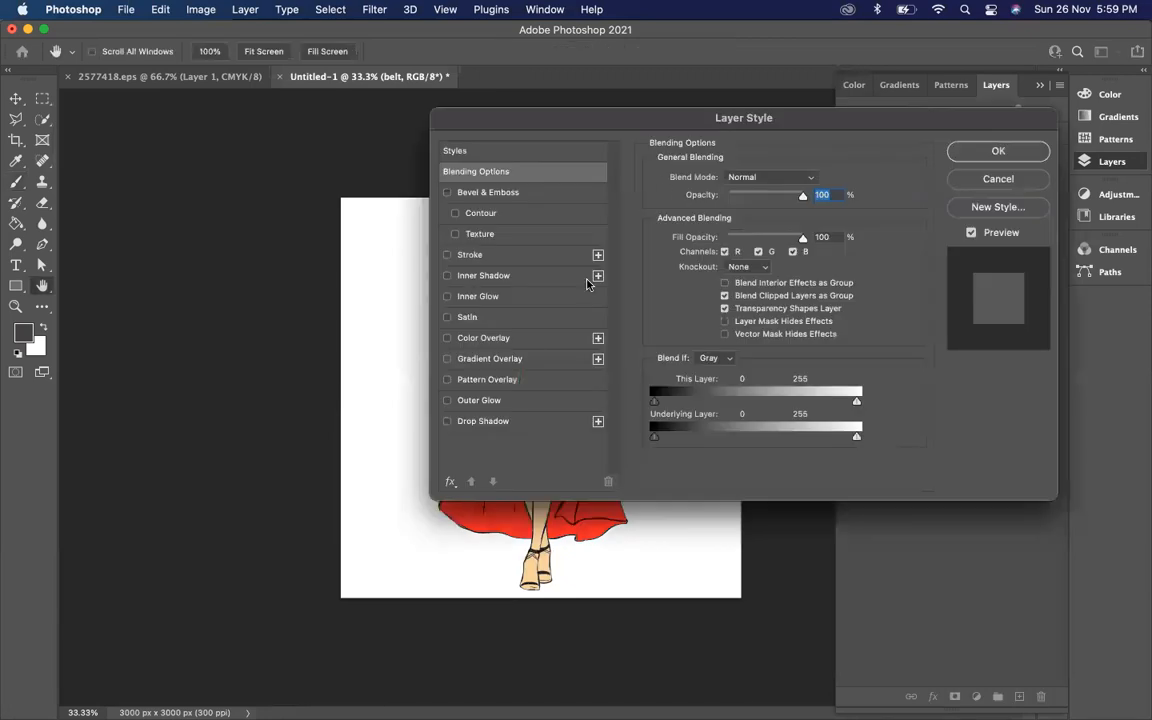
left_click(995, 150)
right_click(985, 322)
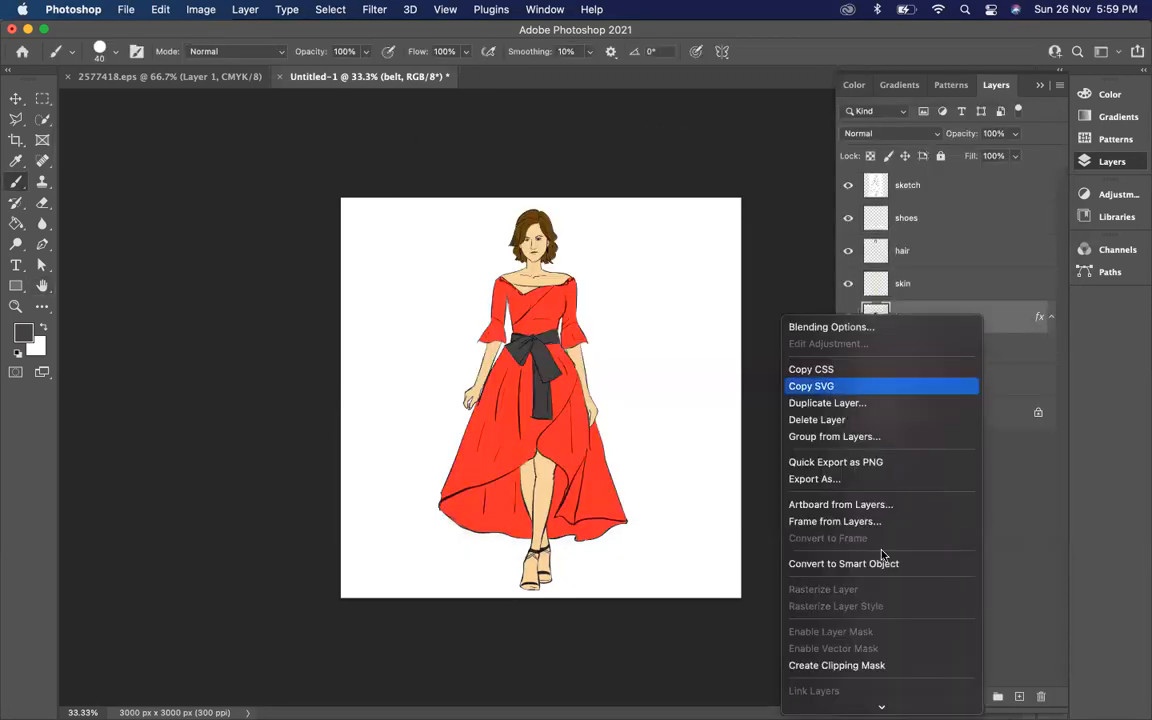
left_click(825, 482)
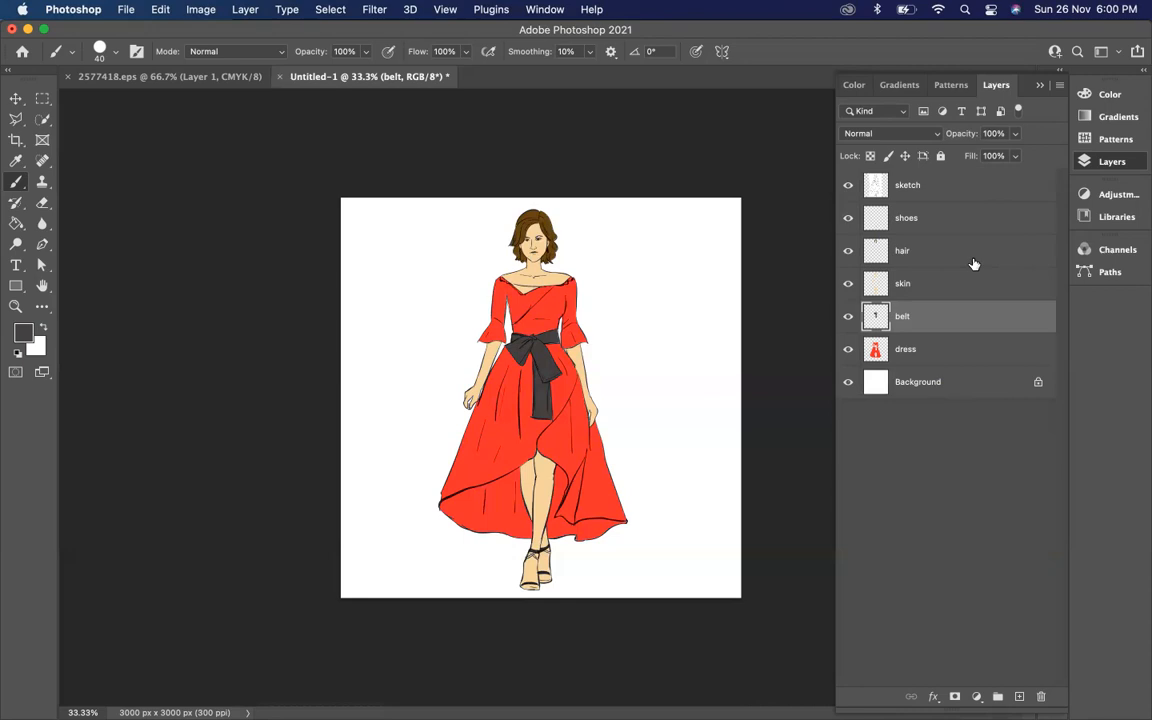
Select the dress layer and activate the Burn tool for shading the skirt.
key("super+equal")
key("super+equal")
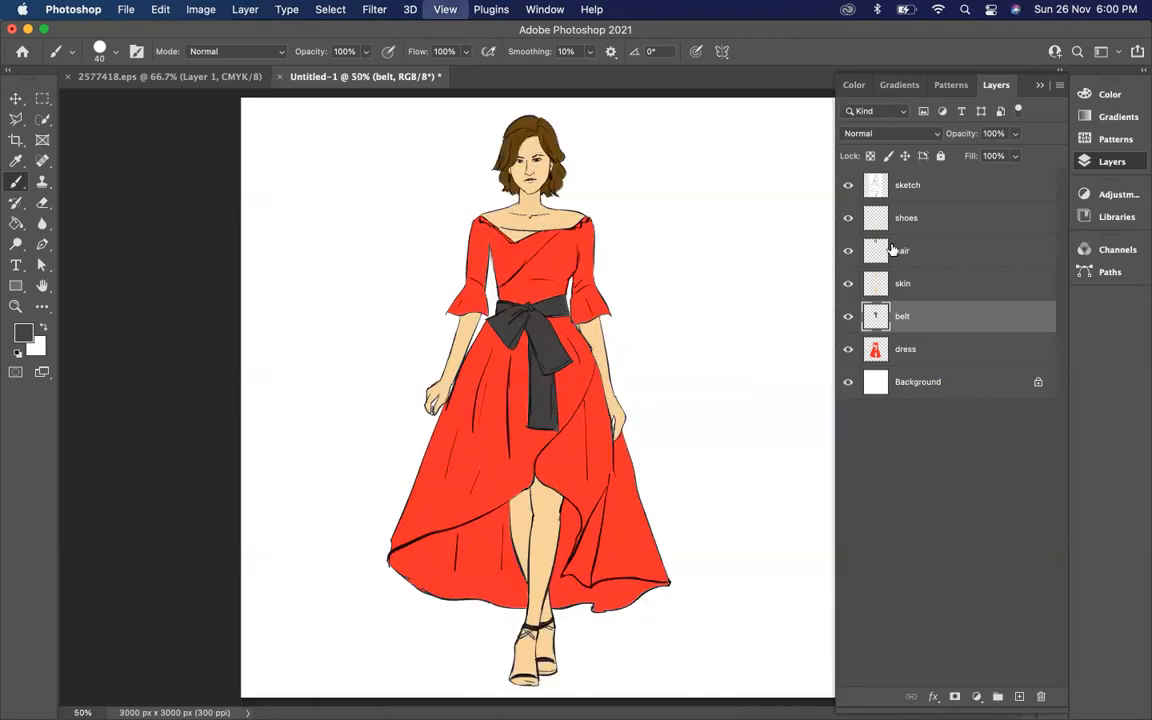
scroll(704, 415, "down", 5)
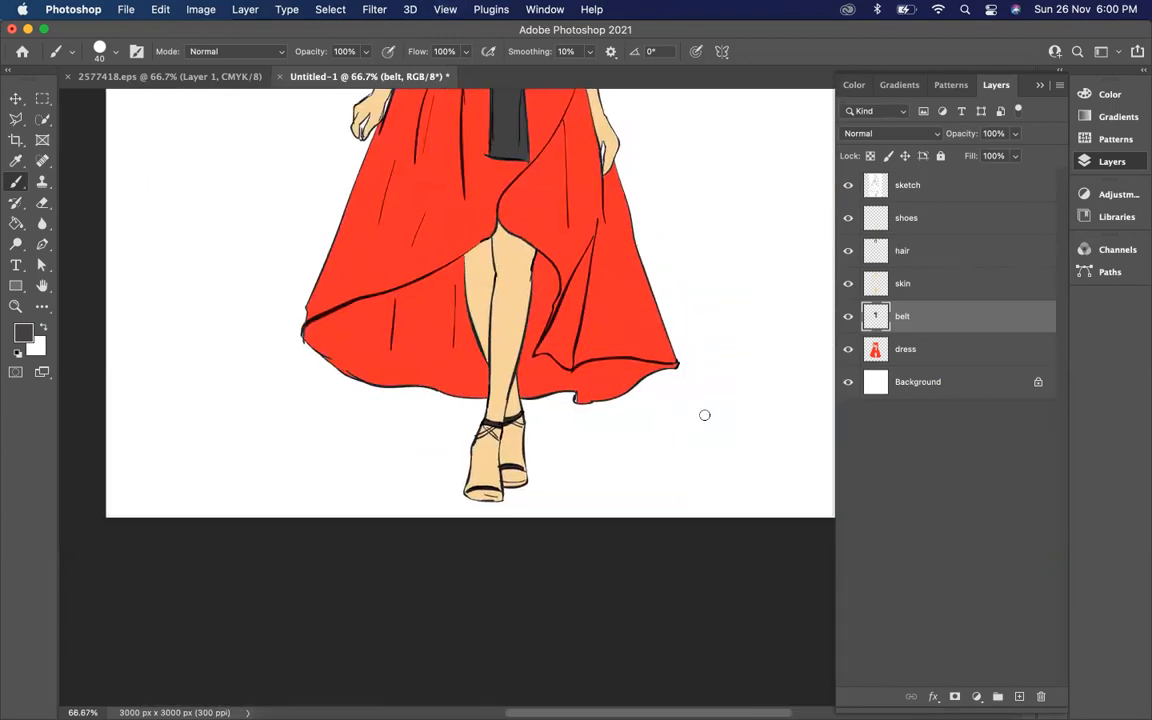
scroll(650, 421, "up", 3)
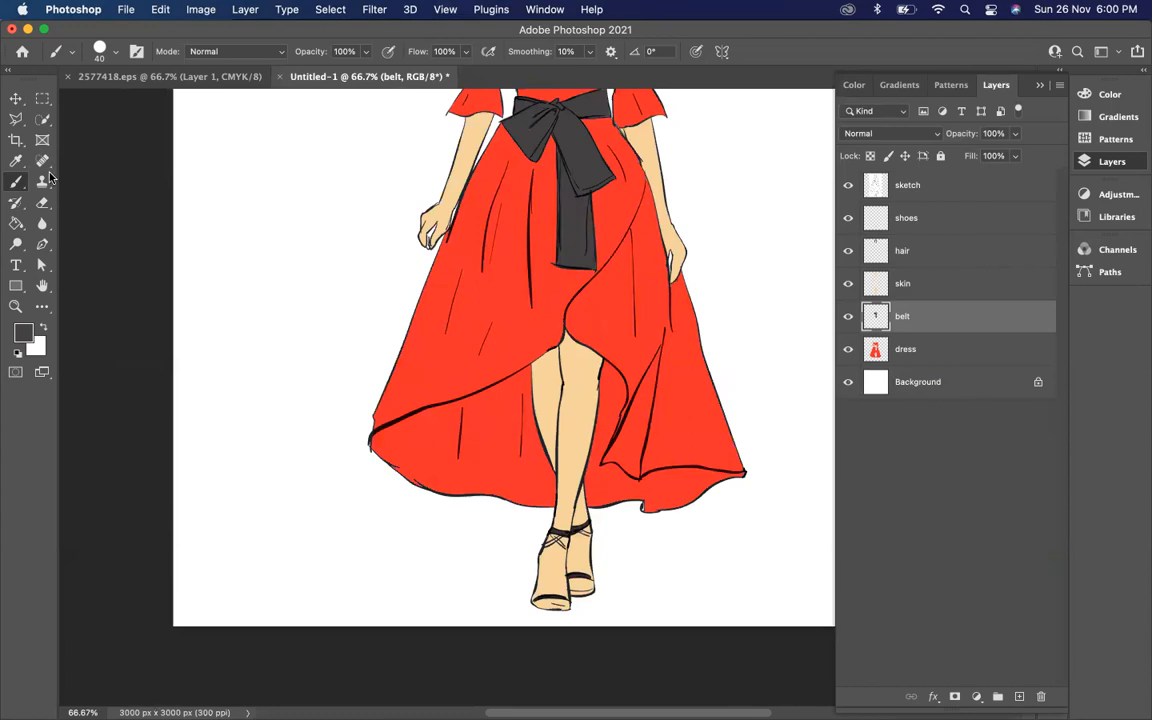
left_click(942, 352)
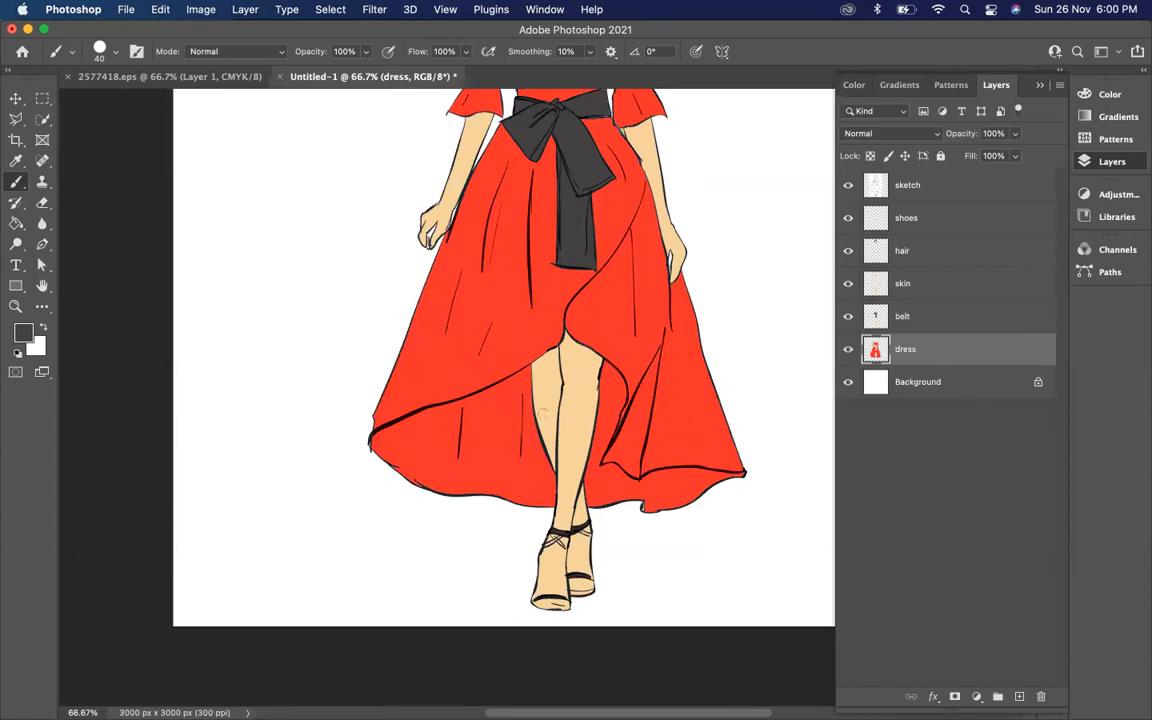
scroll(488, 372, "up", 3)
scroll(488, 372, "right", 2)
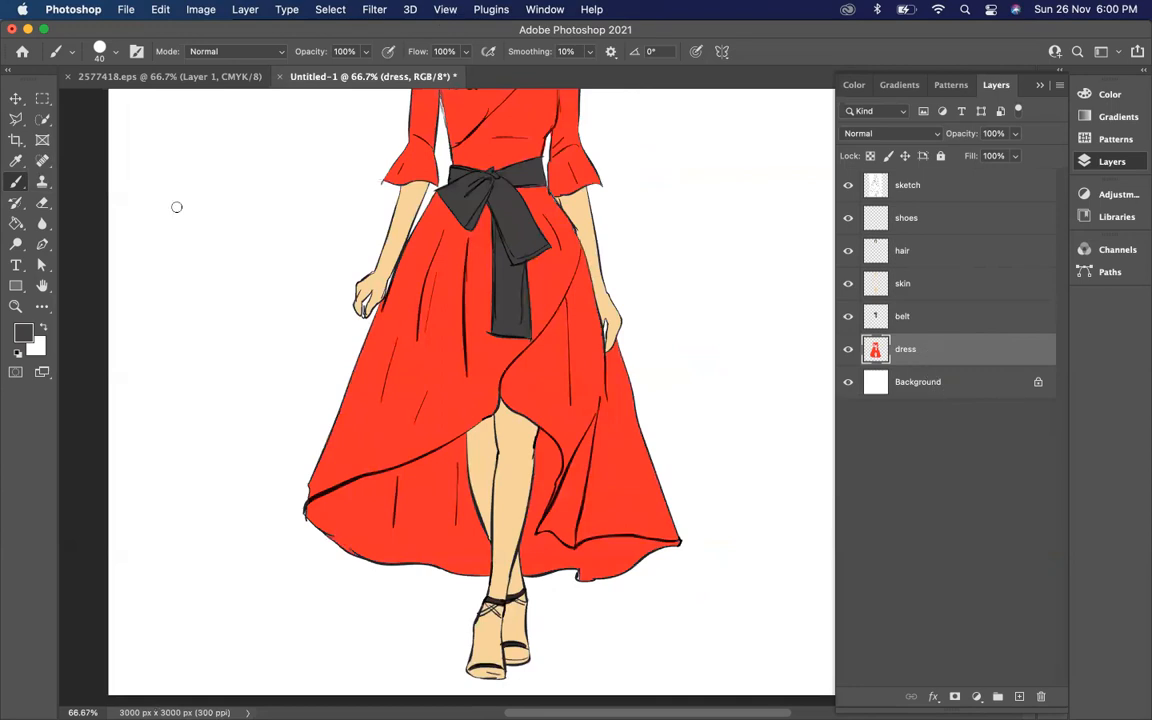
left_click(16, 244)
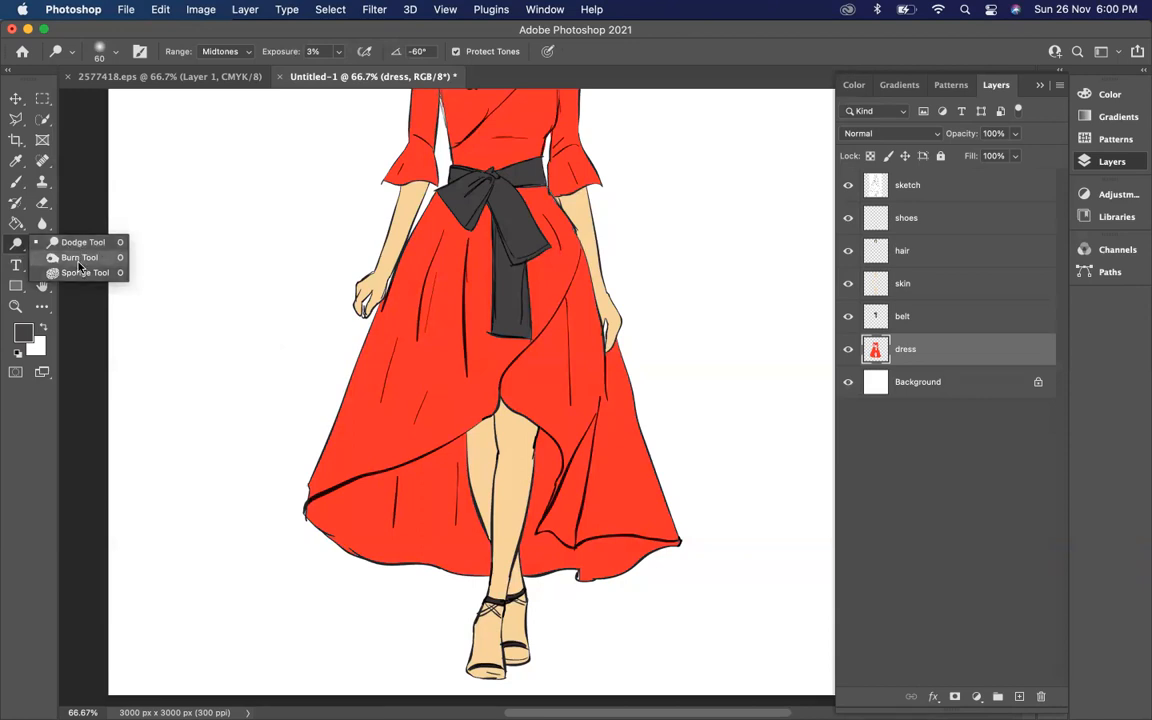
left_click(79, 262)
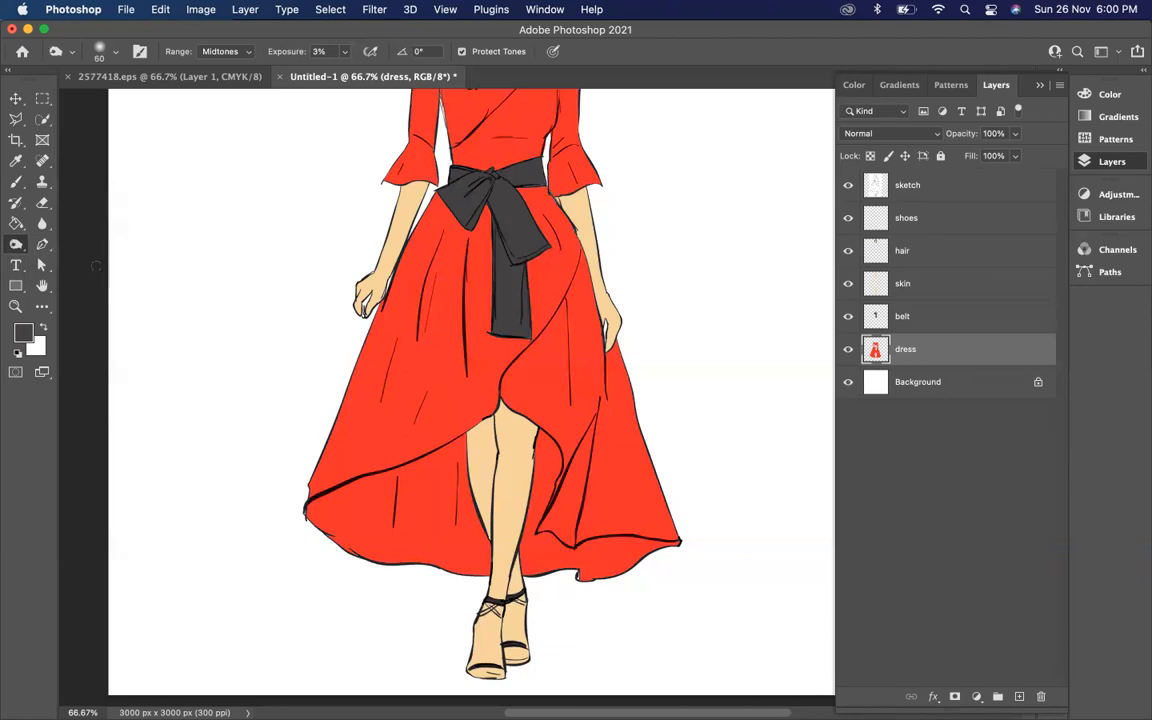
right_click(16, 243)
left_click(91, 257)
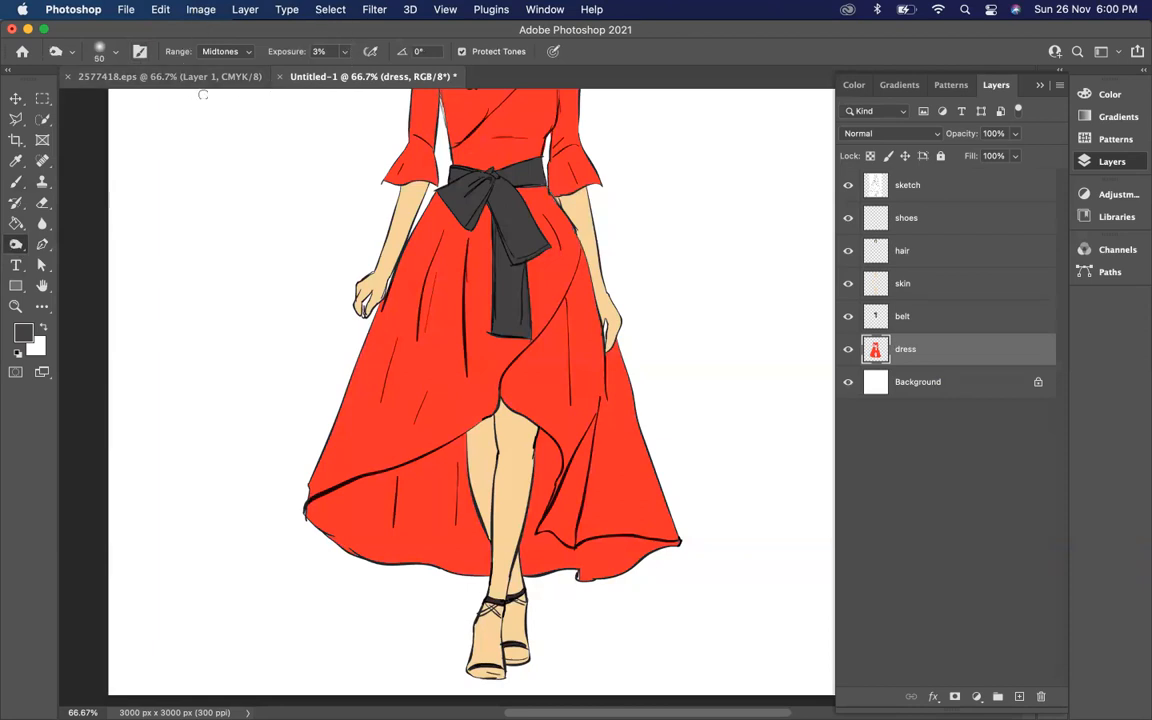
Try the Burn tool with 71% exposure and the Midtones range on the dress layer.
left_click(344, 52)
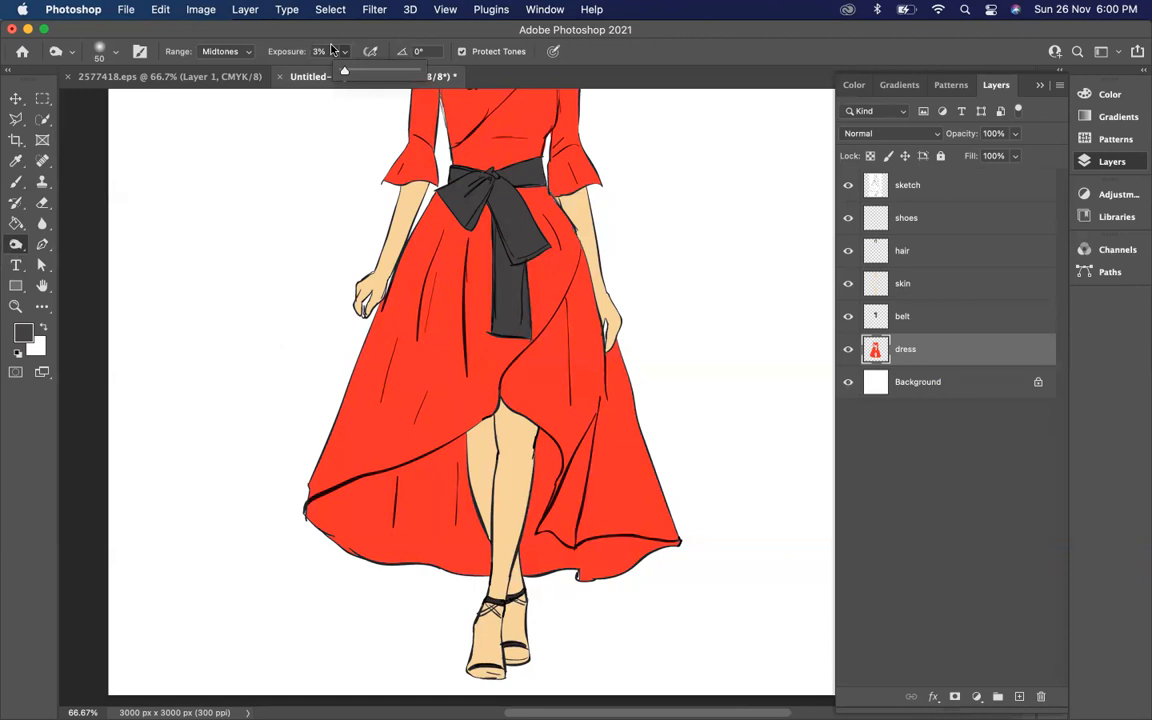
left_click_drag(344, 70, 394, 74)
left_click(372, 35)
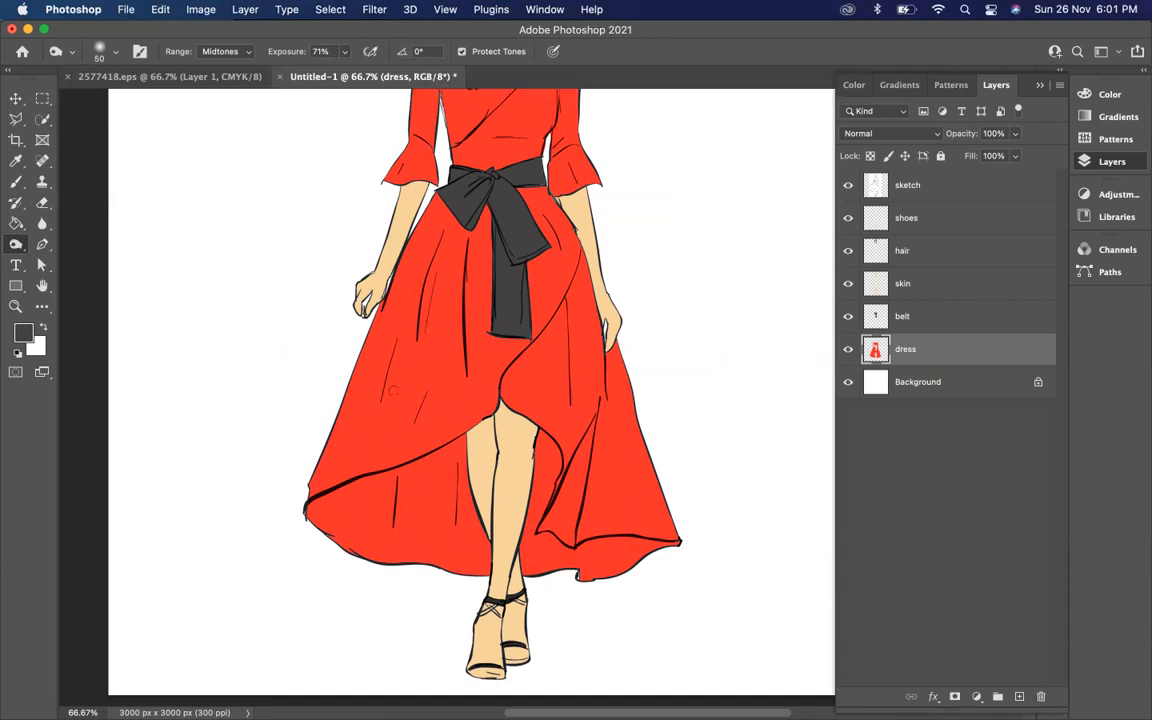
key("super+z")
left_click(248, 51)
left_click(236, 53)
right_click(12, 242)
left_click(68, 233)
Set the Burn tool's exposure to 22%.
left_click(344, 51)
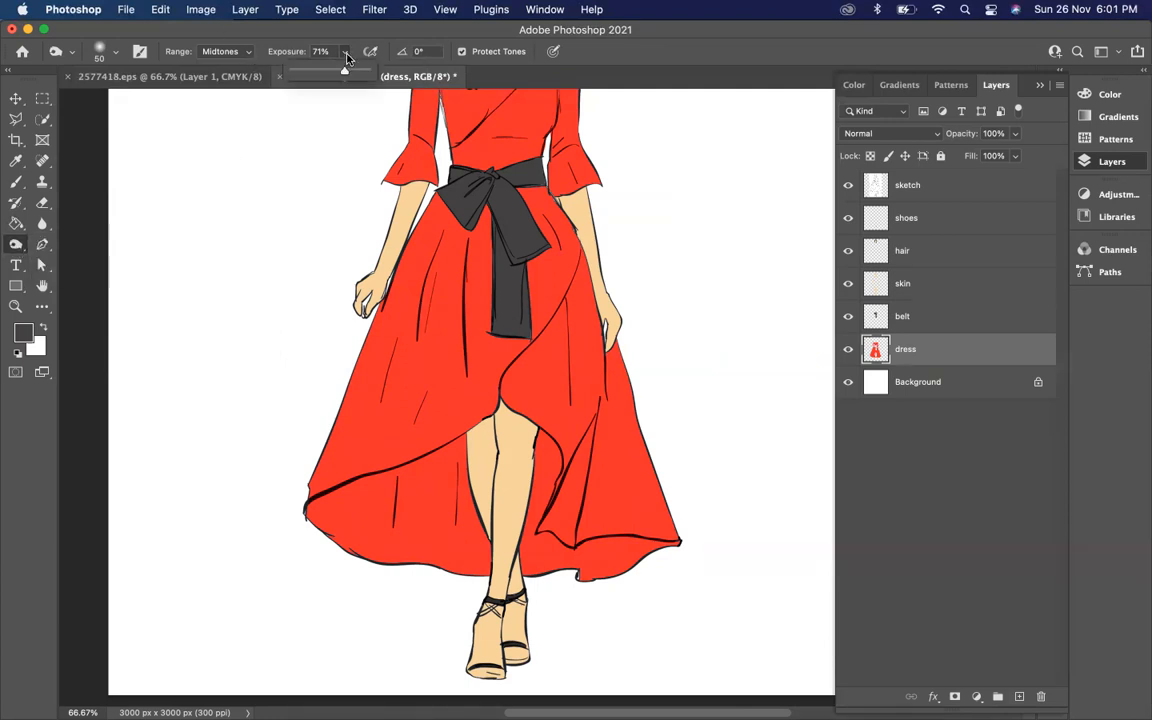
left_click_drag(342, 75, 309, 75)
left_click(414, 360)
scroll(405, 387, "up", 8)
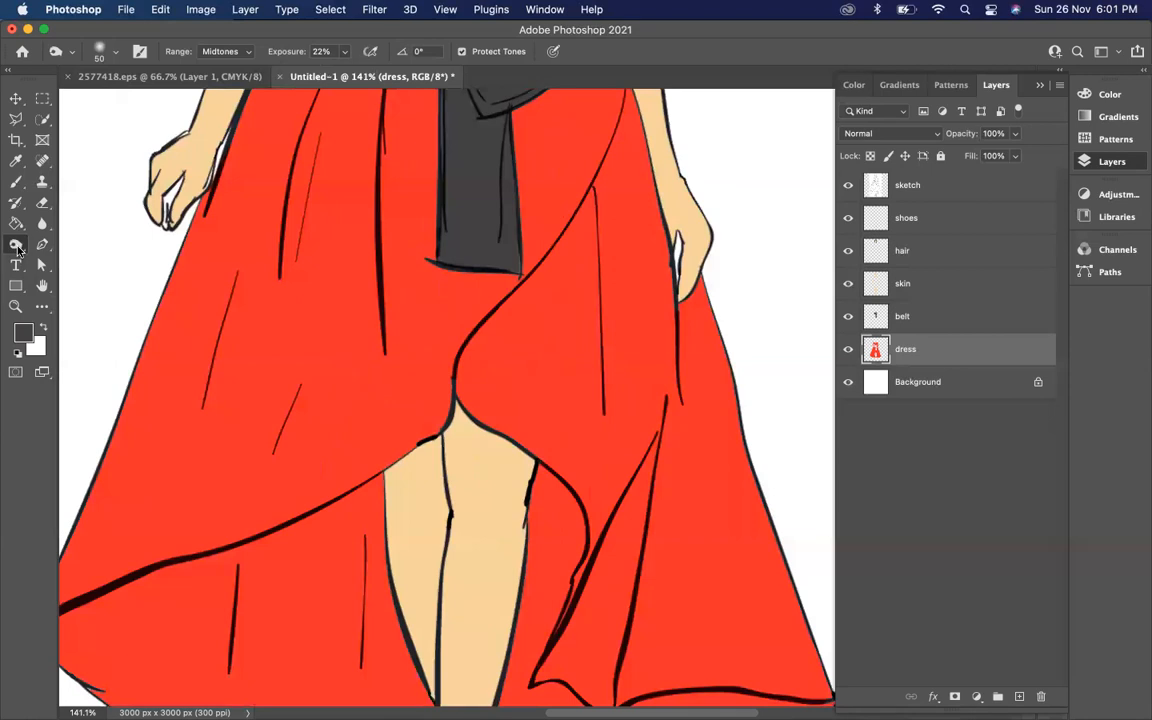
Toggle the dress layer's visibility off and on to check its flat colour.
left_click(16, 98)
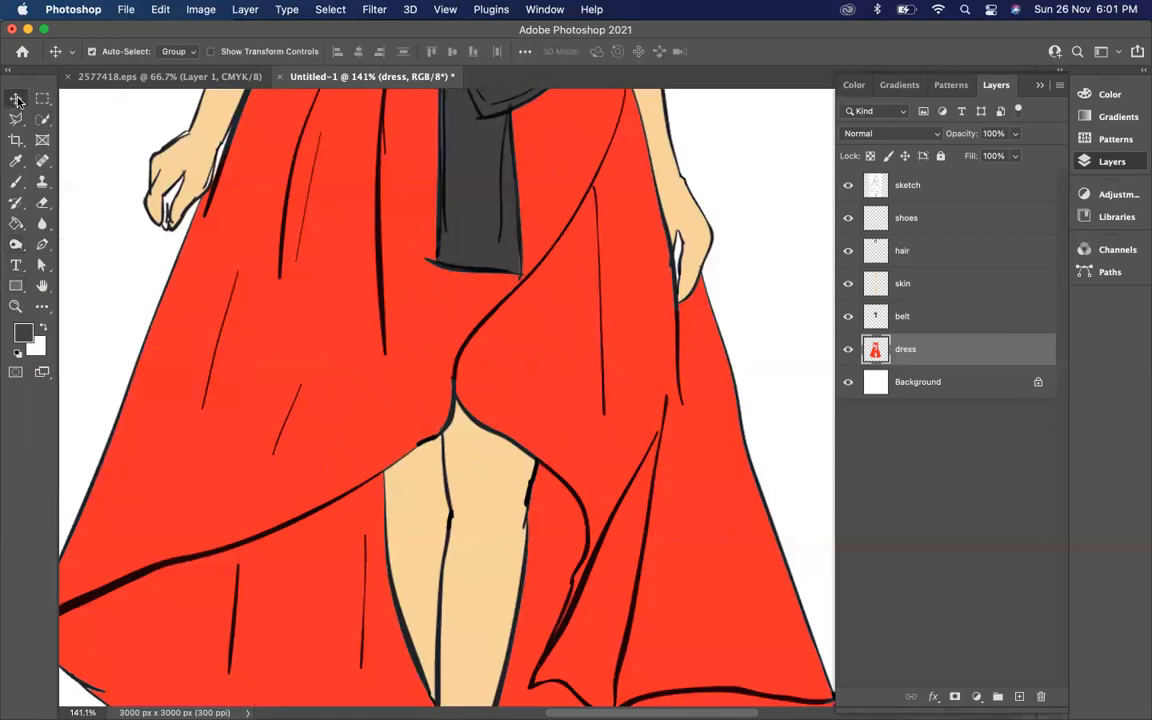
left_click(848, 351)
left_click(848, 351)
Reselect the Burn tool and set its range to Shadows.
left_click(38, 244)
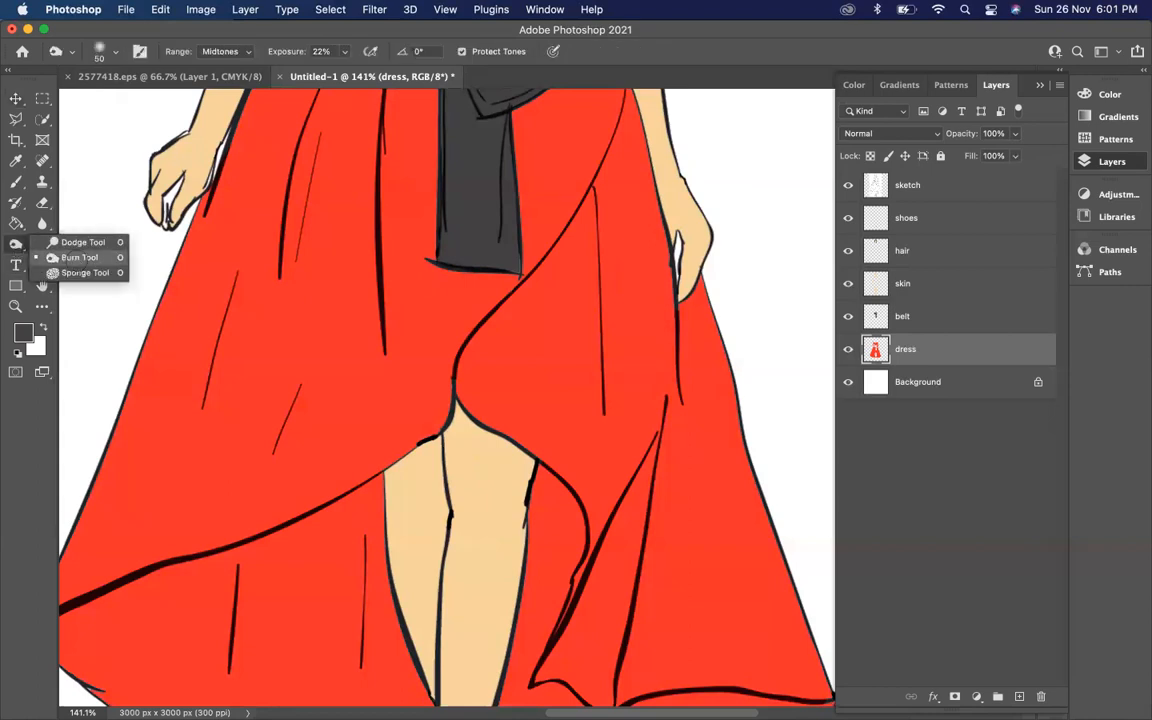
left_click(75, 258)
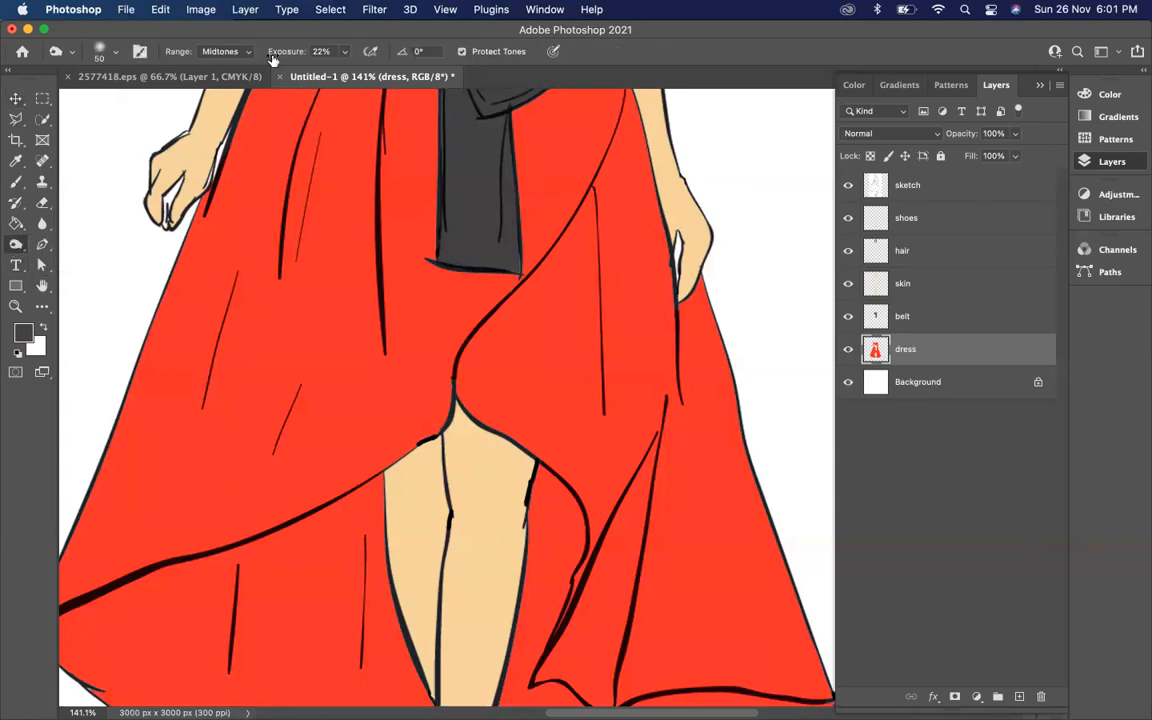
left_click(226, 51)
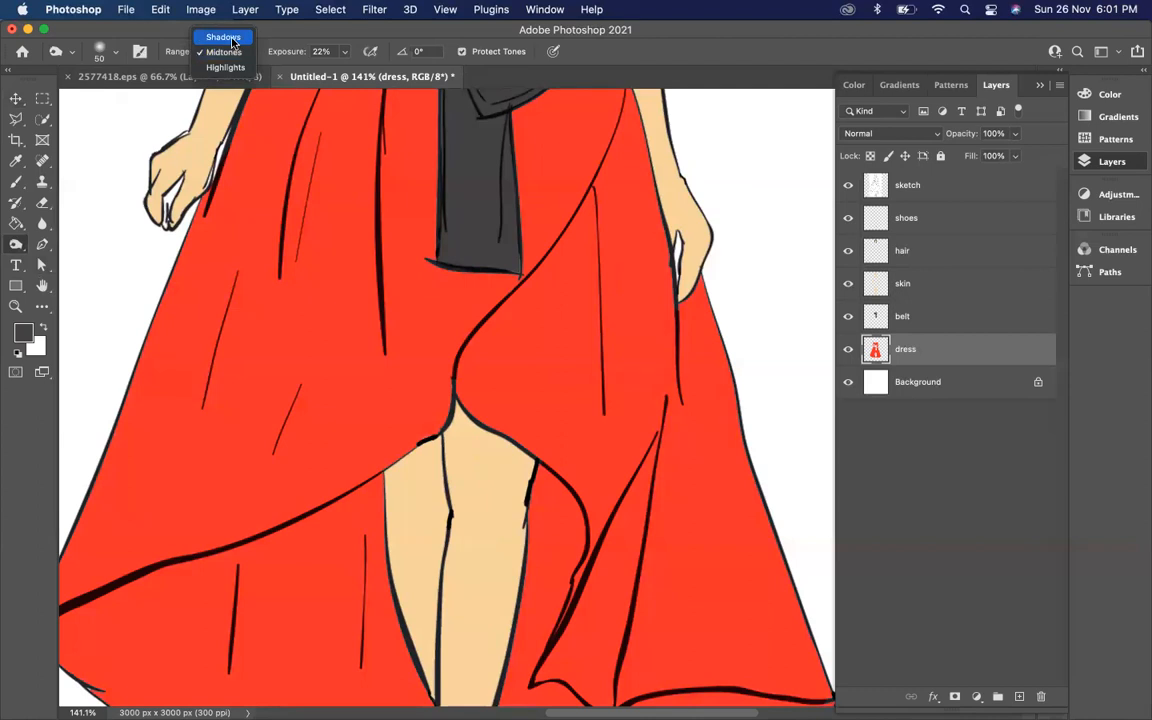
left_click(224, 37)
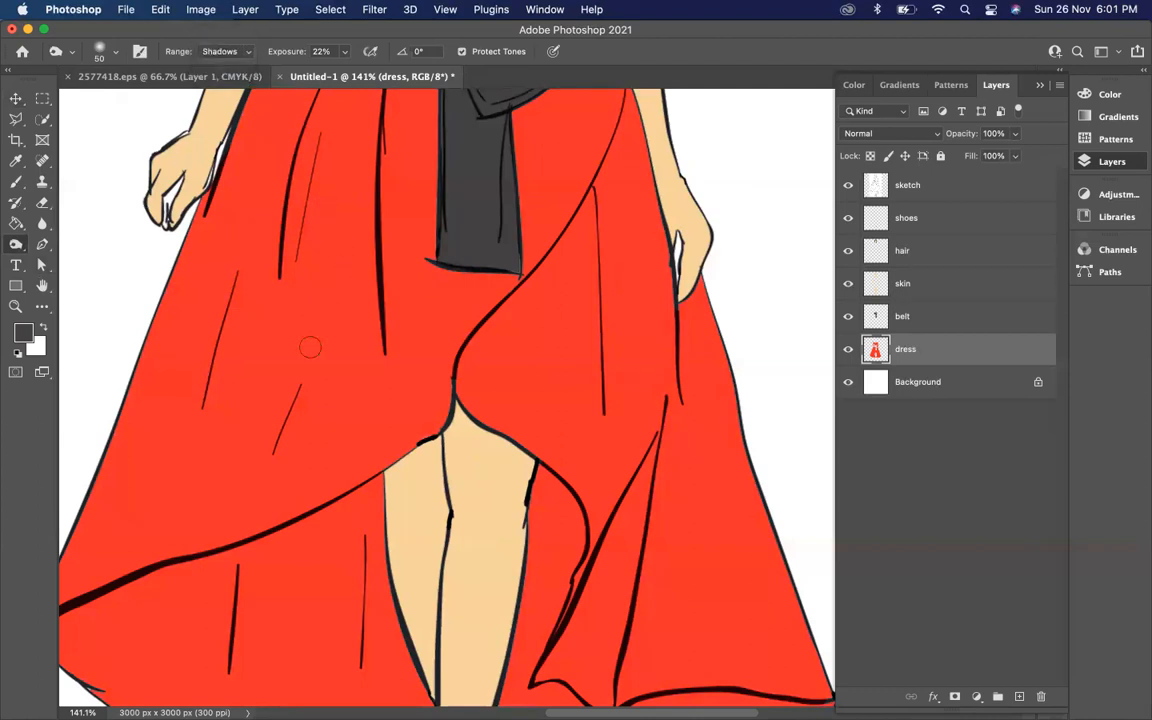
Add a new layer directly above the dress layer and fill it with 50% Gray at 100% opacity in Normal mode.
left_click(930, 188)
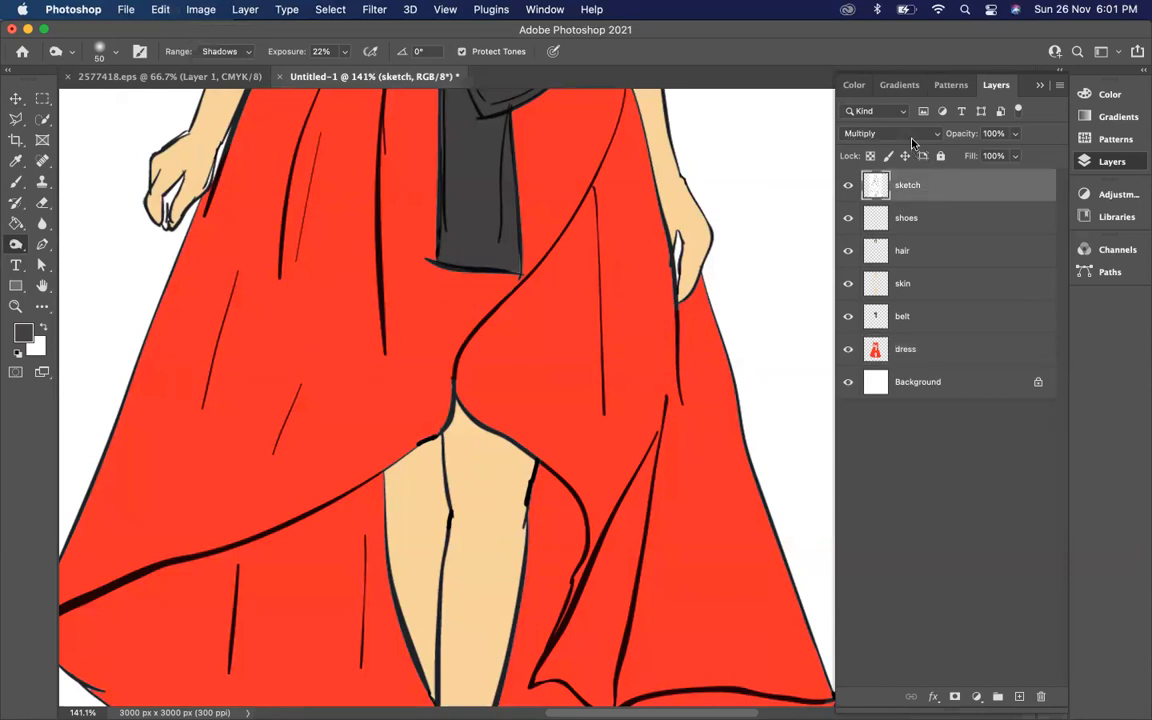
left_click(908, 350)
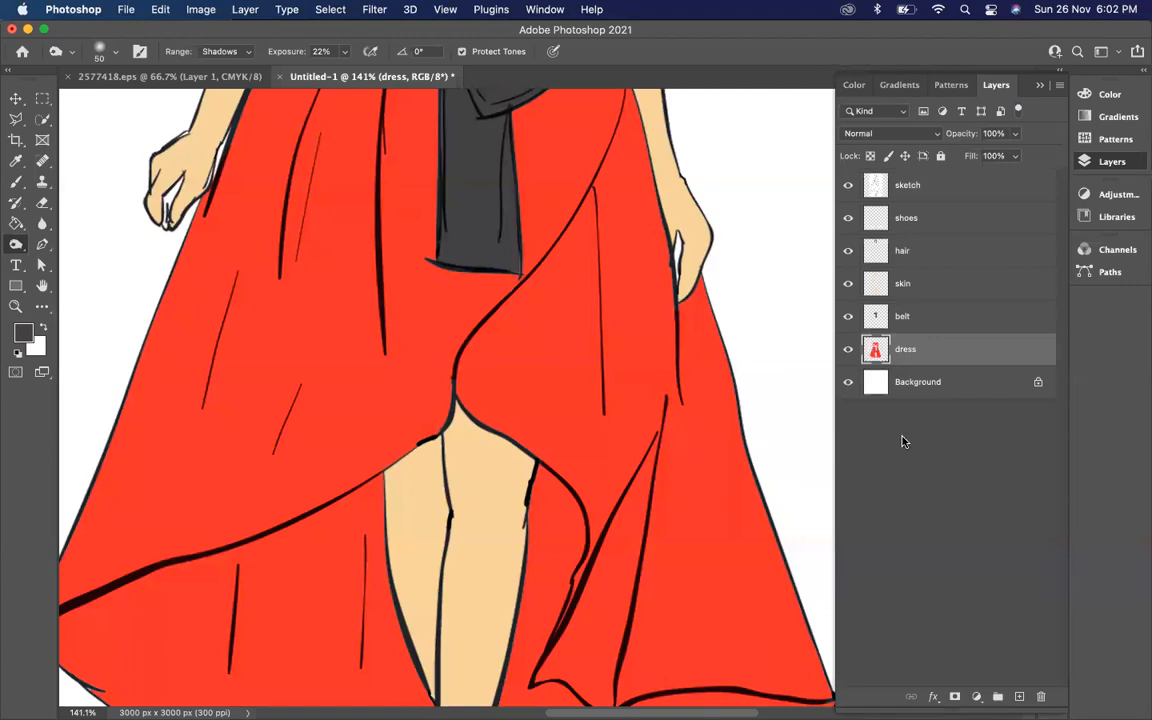
left_click(1019, 696)
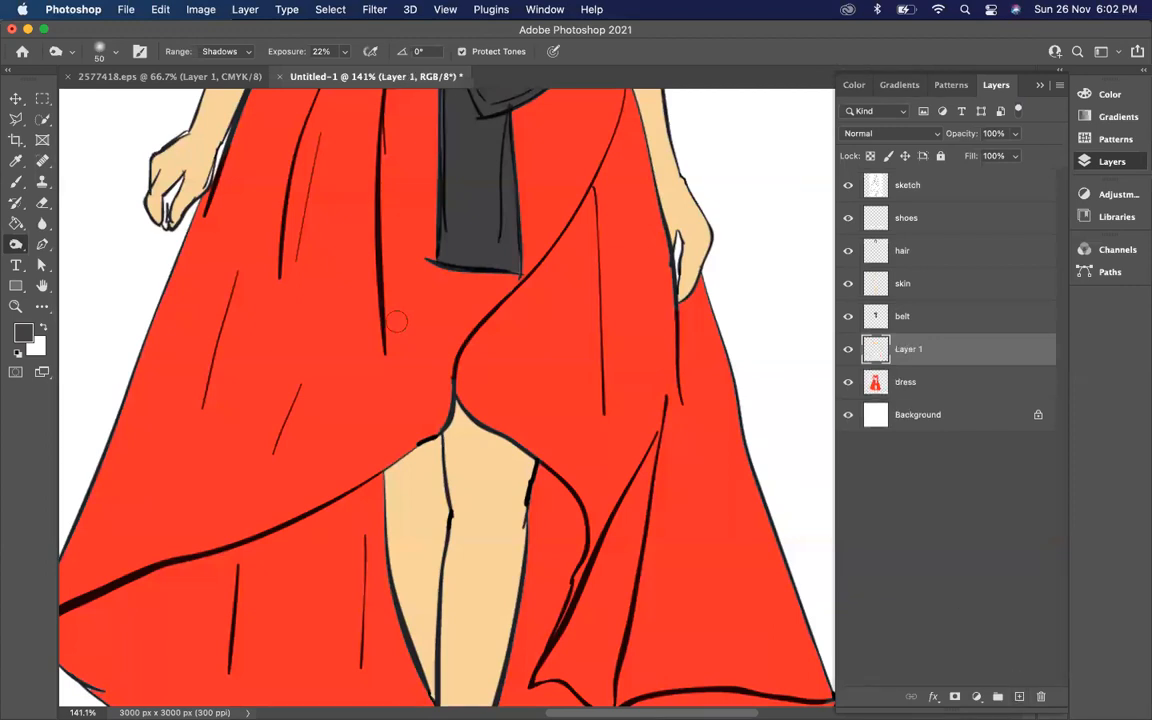
left_click(161, 11)
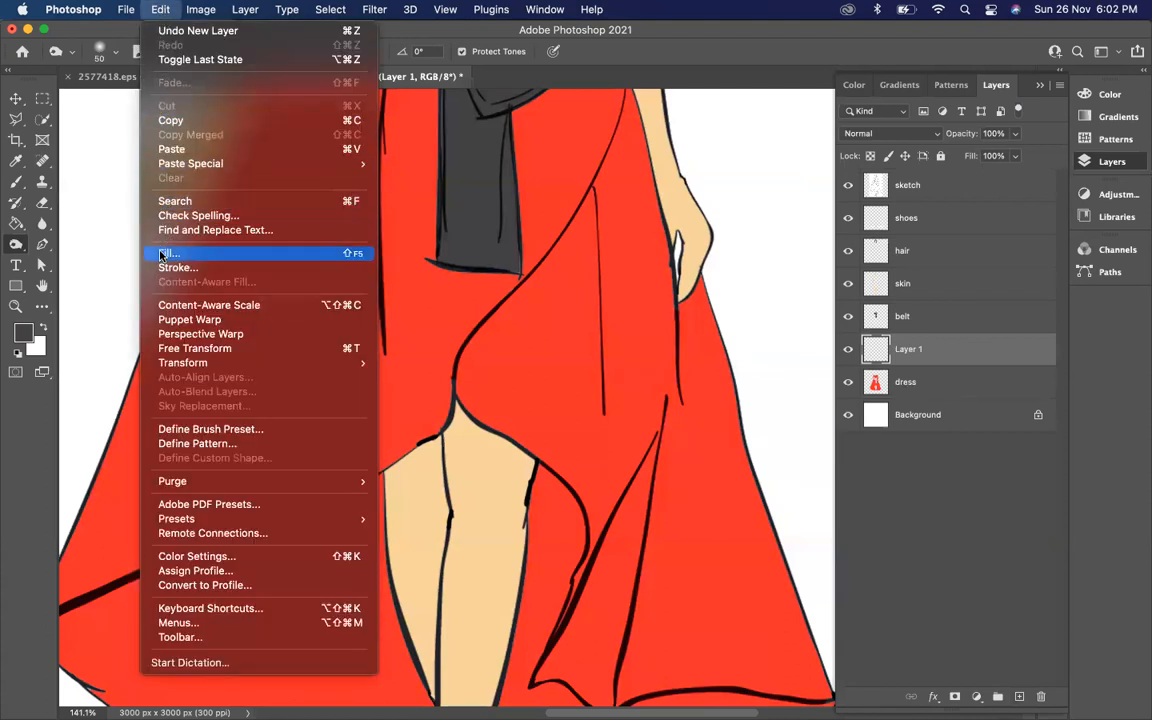
left_click(161, 255)
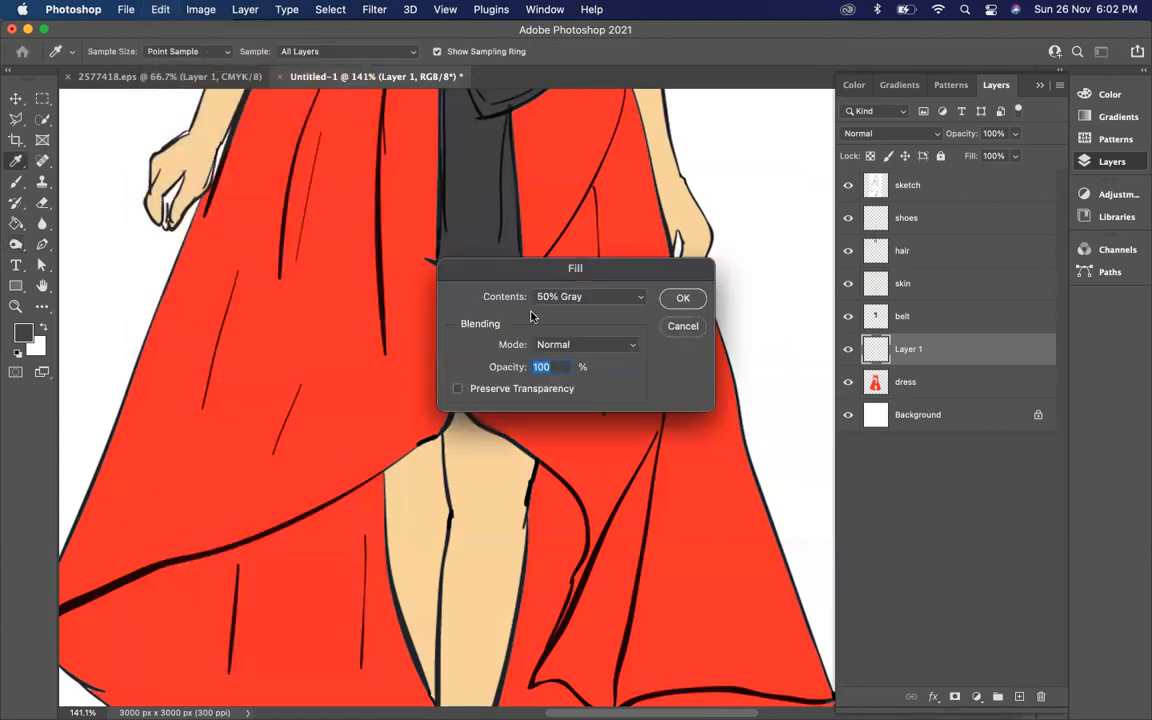
left_click(681, 299)
key("o")
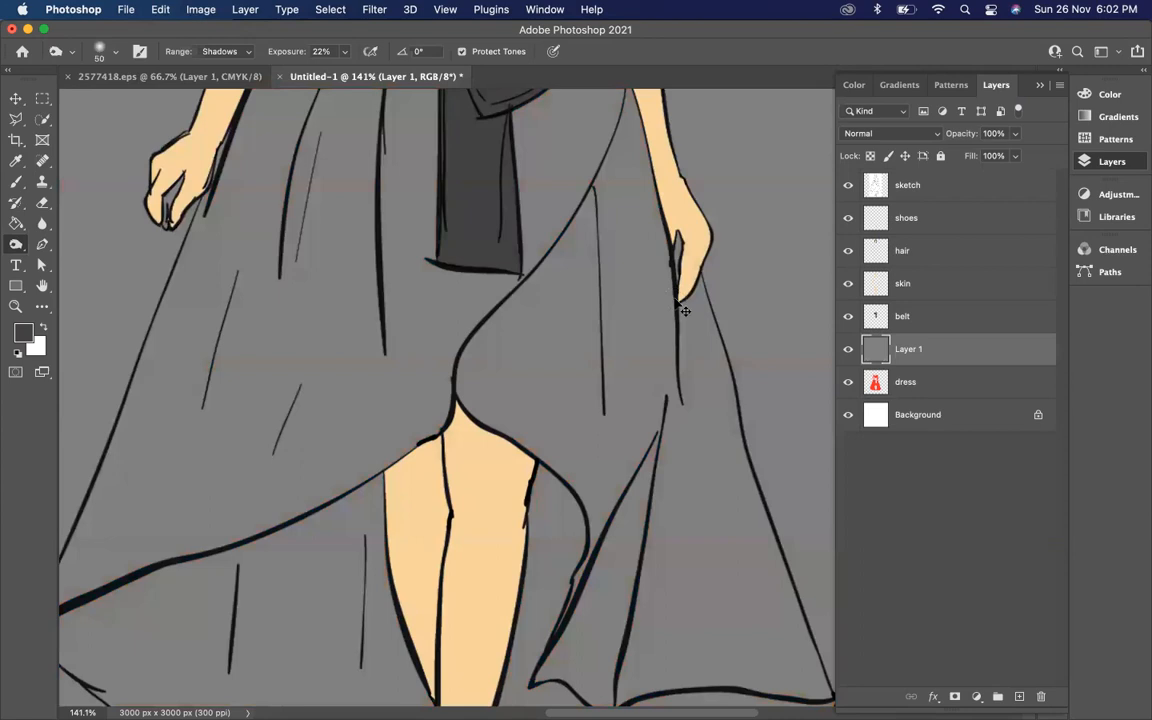
key("super+minus")
key("super+minus")
key("super+minus")
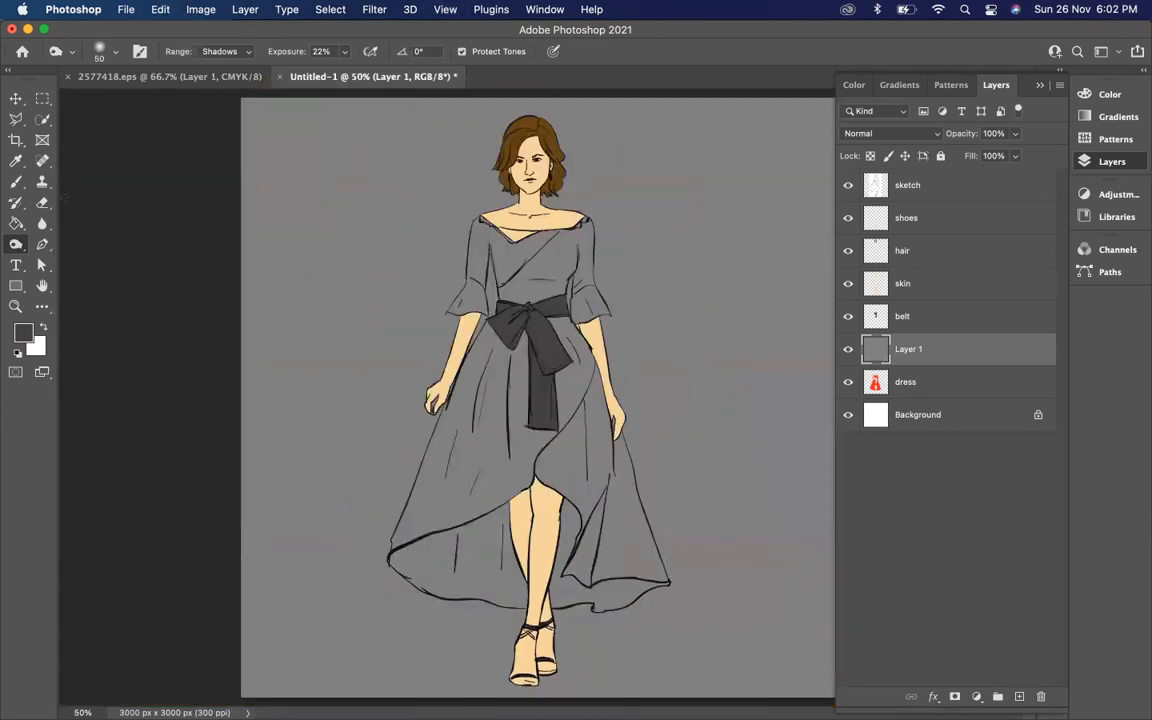
Set the gray layer's blending mode to Linear Light, keeping the Burn tool active.
left_click(15, 243)
left_click(79, 257)
key("super+equal")
key("super+equal")
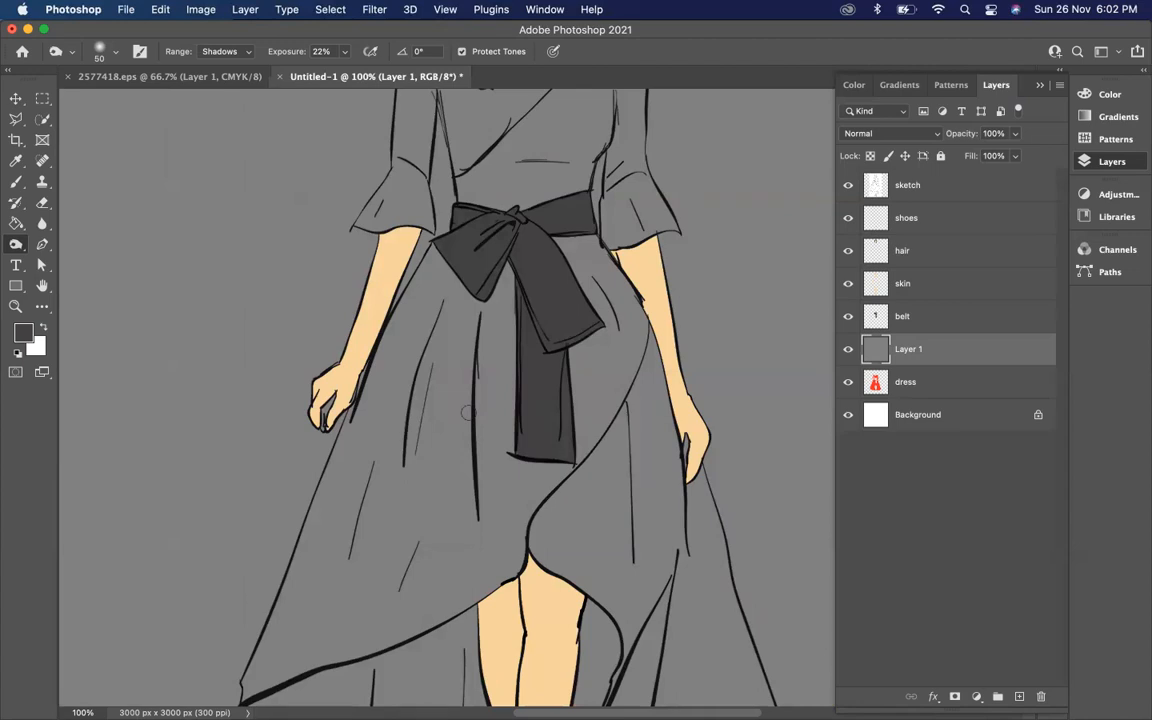
key("super+minus")
key("super+minus")
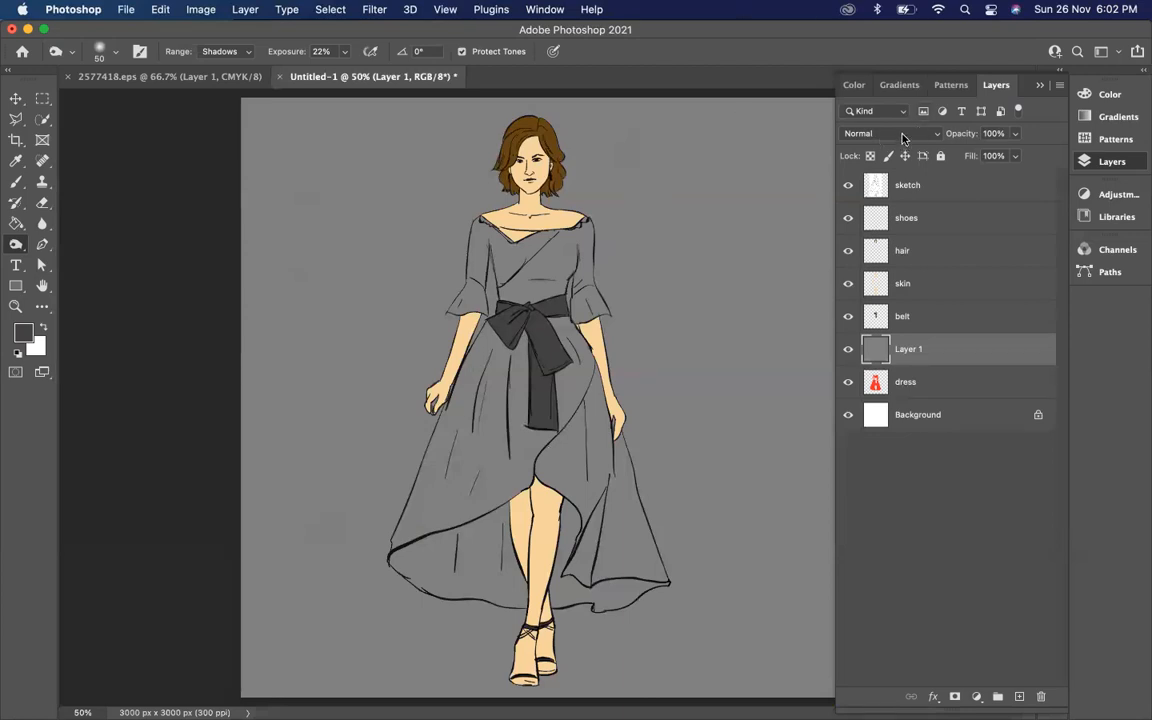
left_click(902, 140)
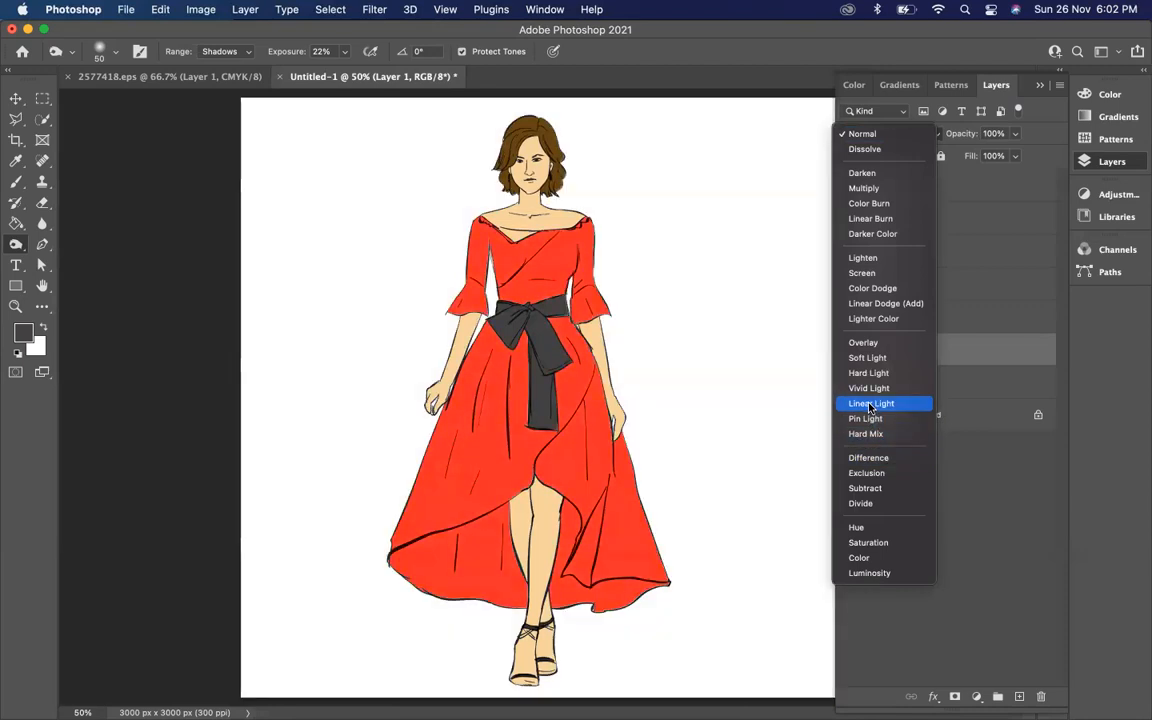
left_click(870, 403)
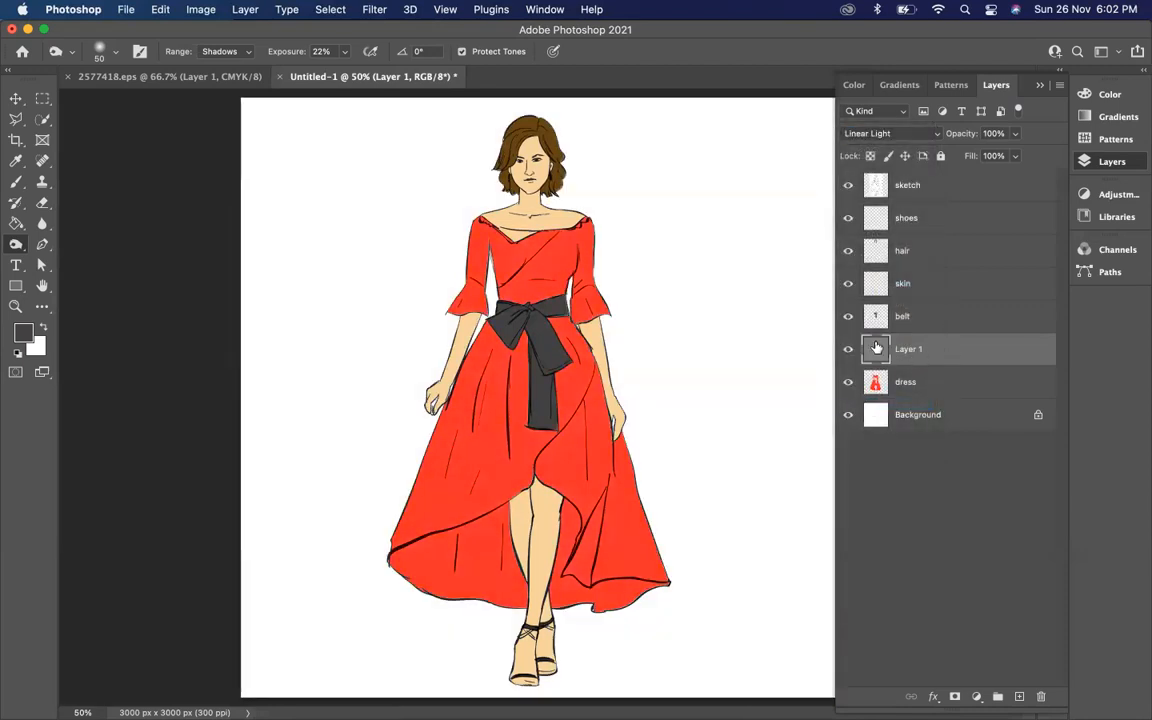
left_click(886, 136)
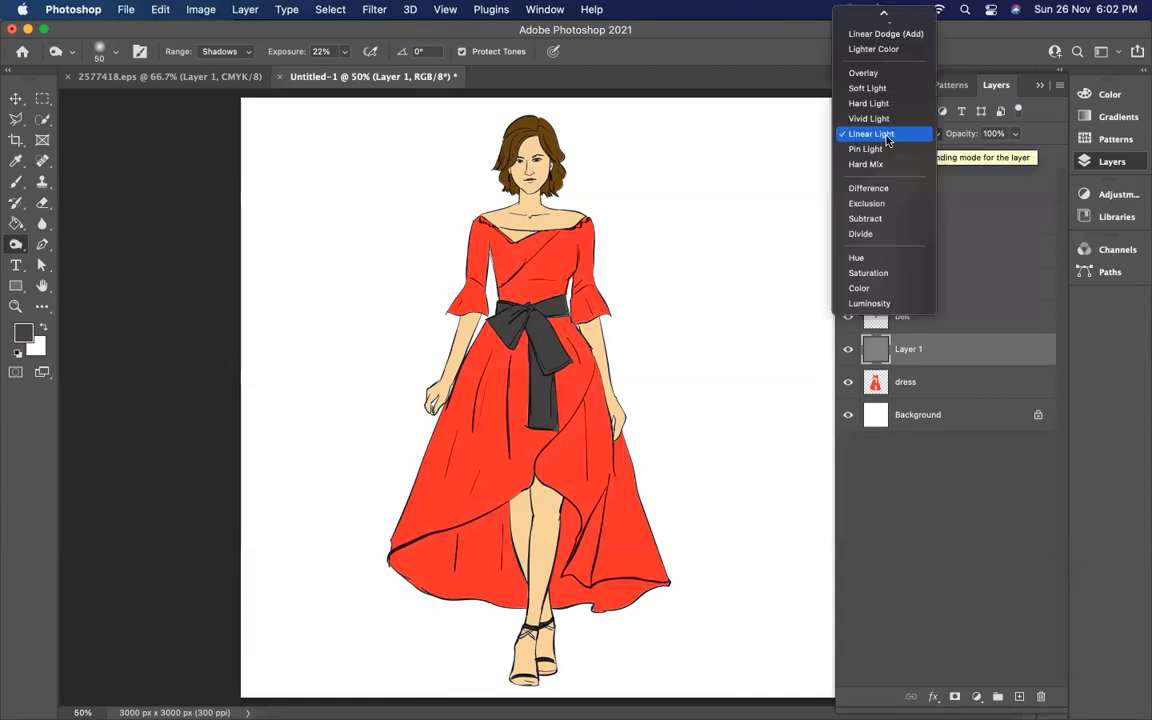
left_click(886, 136)
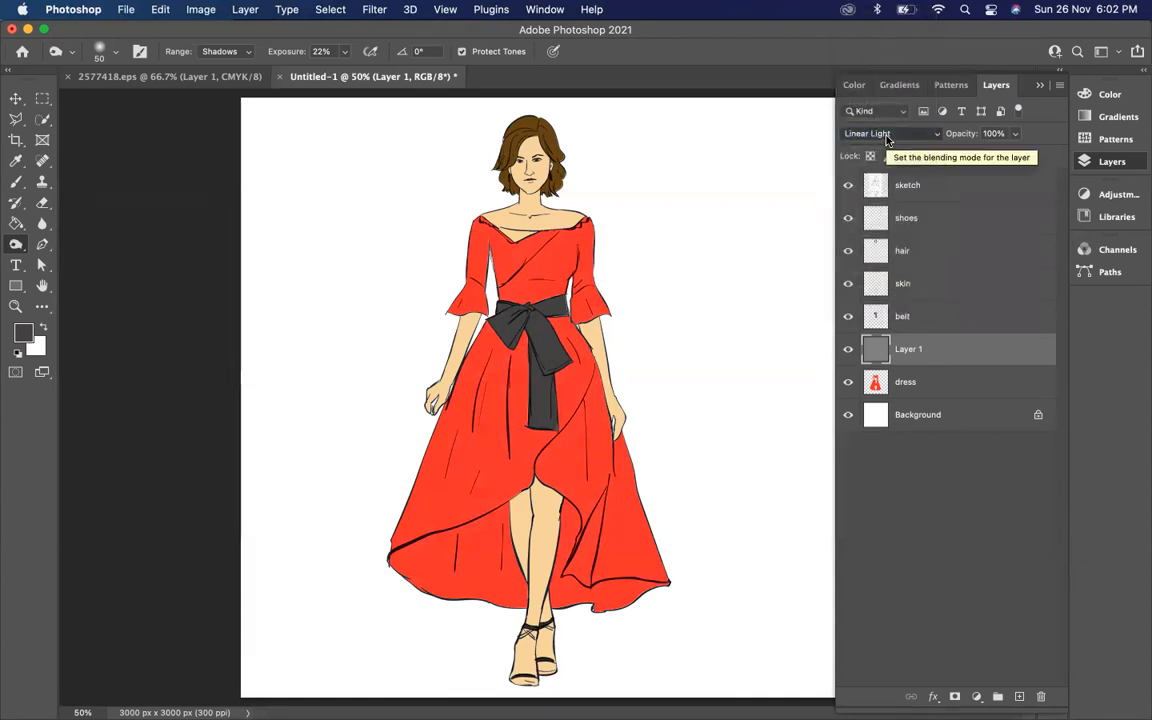
Add another empty layer above the dress layer and delete it again.
left_click(939, 385)
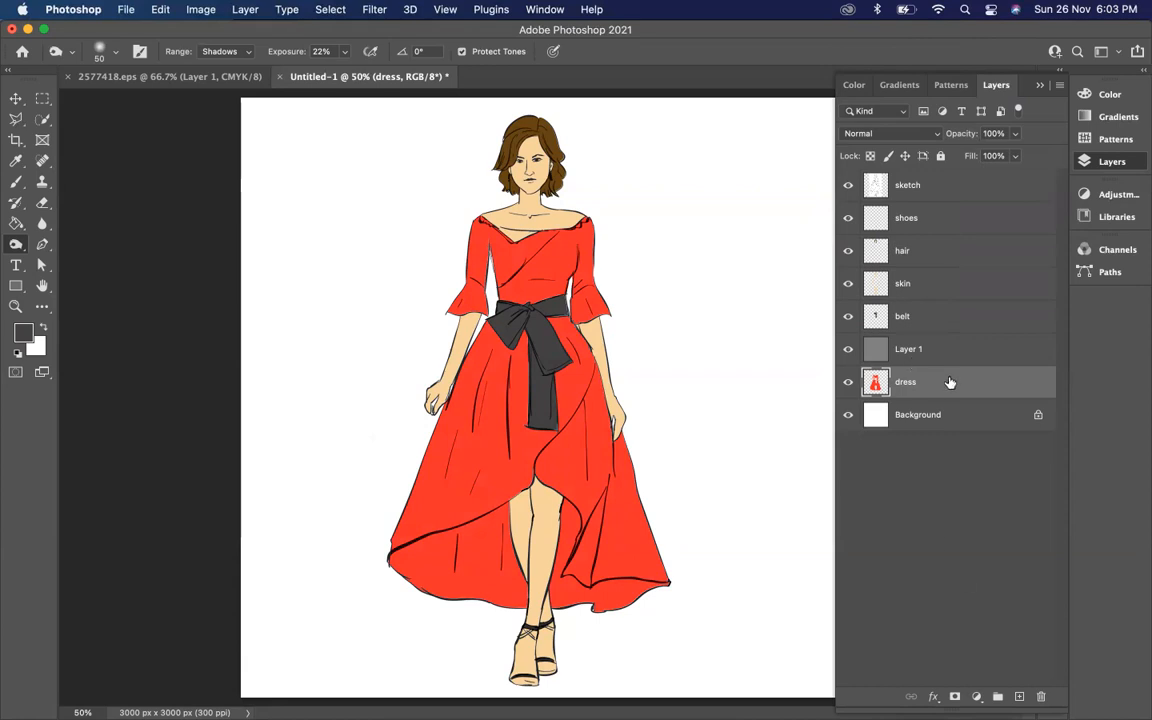
left_click(1021, 696)
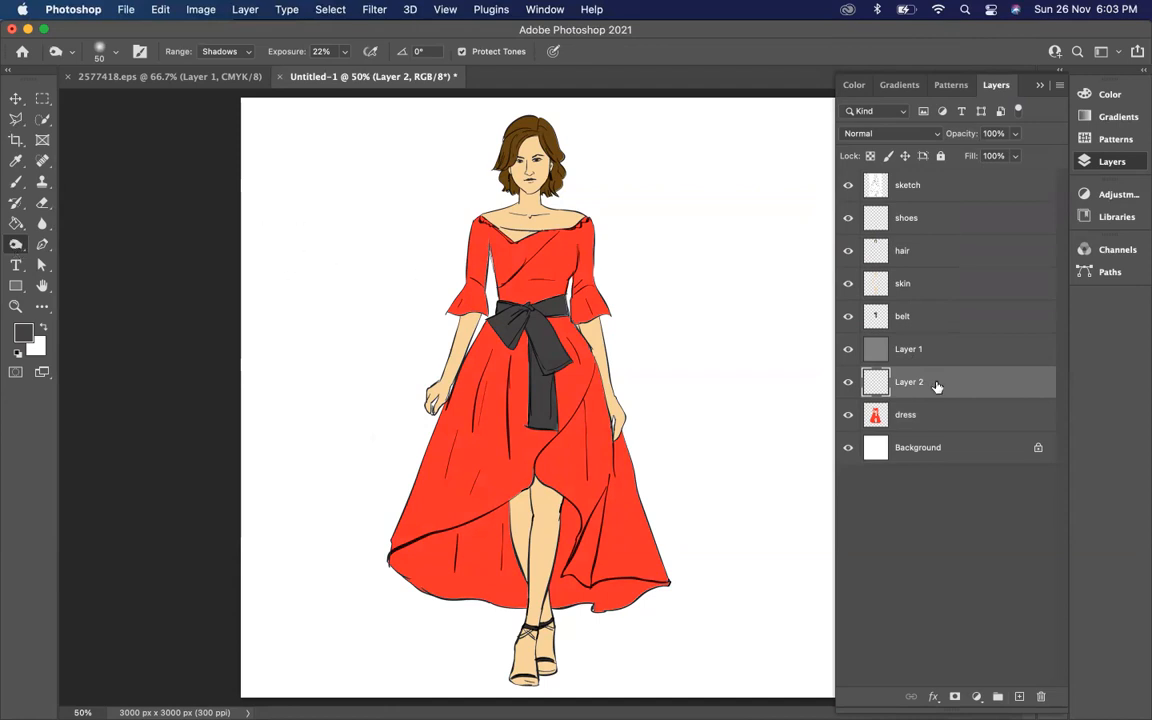
key("Delete")
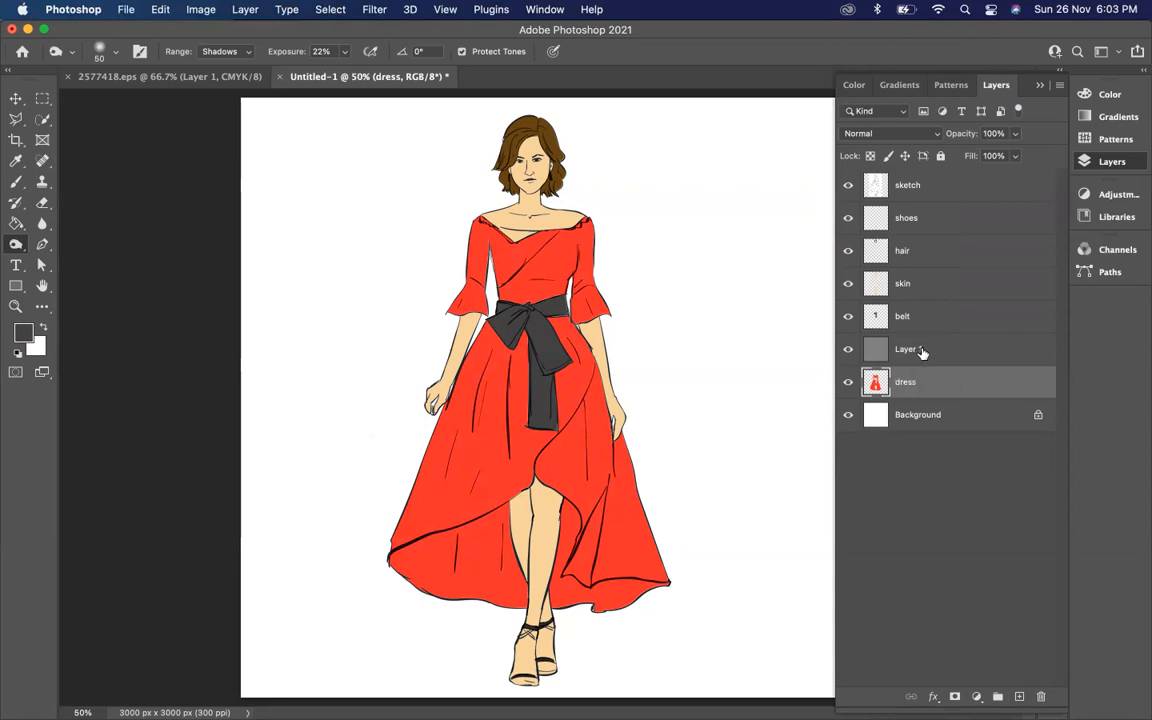
Select the gray layer above the dress, check its Fill settings without refilling, and keep its blending mode at Linear Light.
left_click(920, 352)
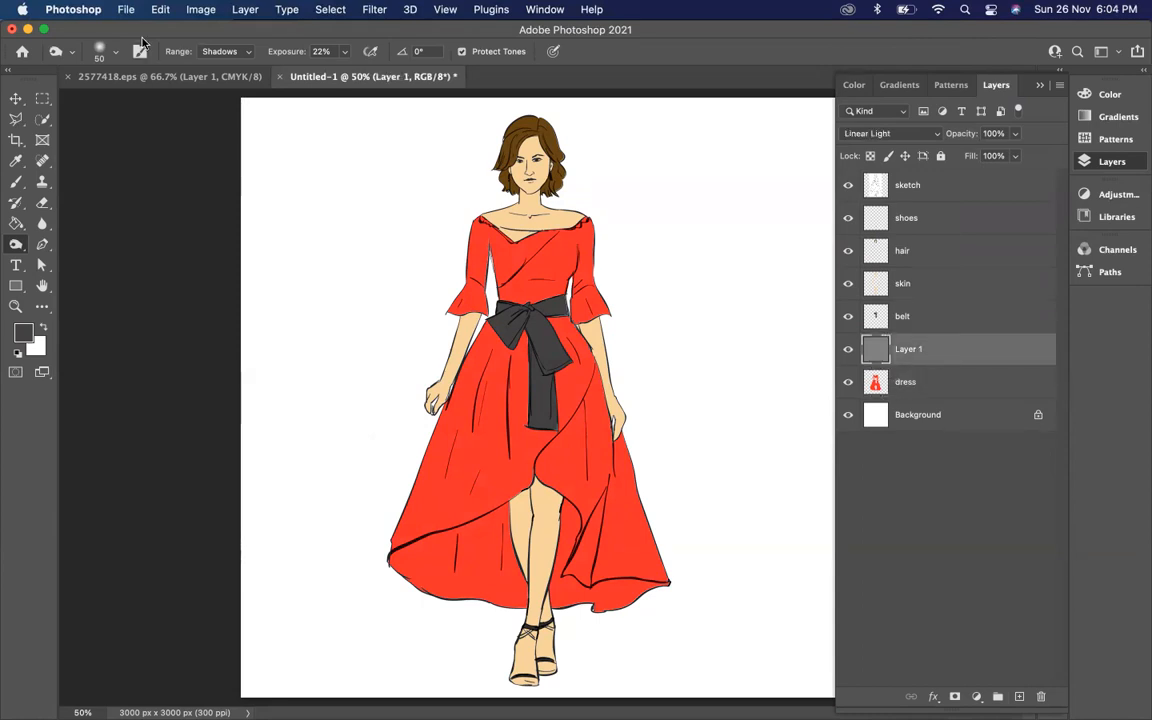
left_click(160, 10)
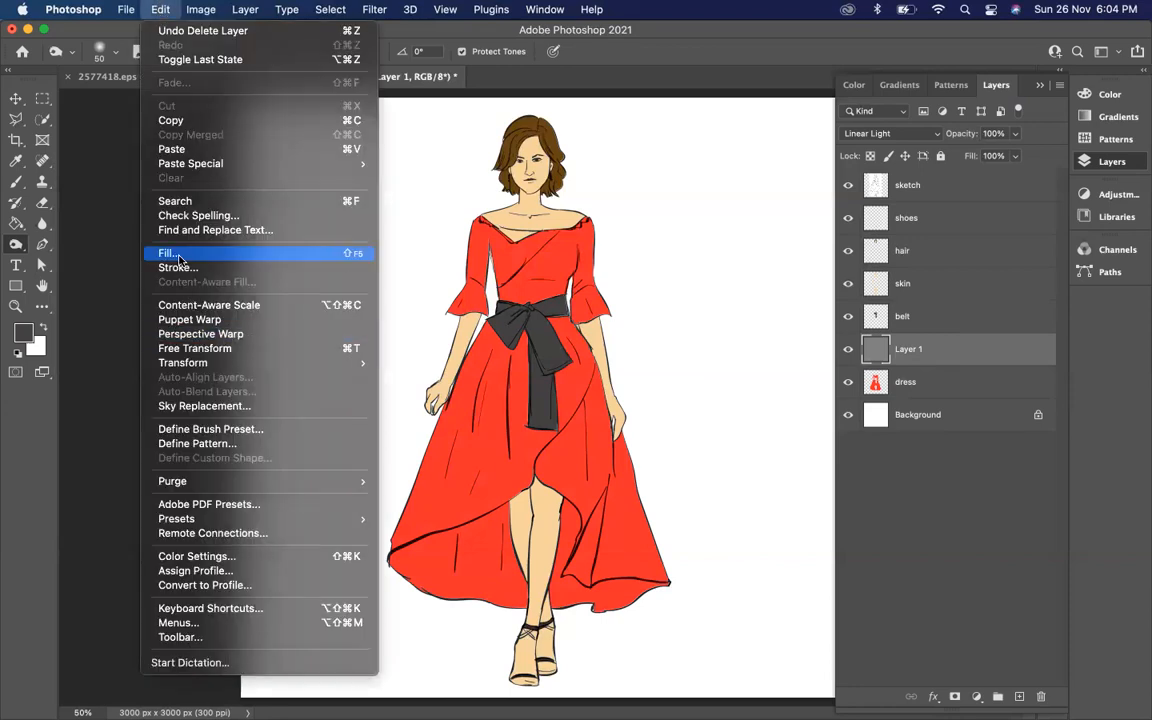
left_click(179, 257)
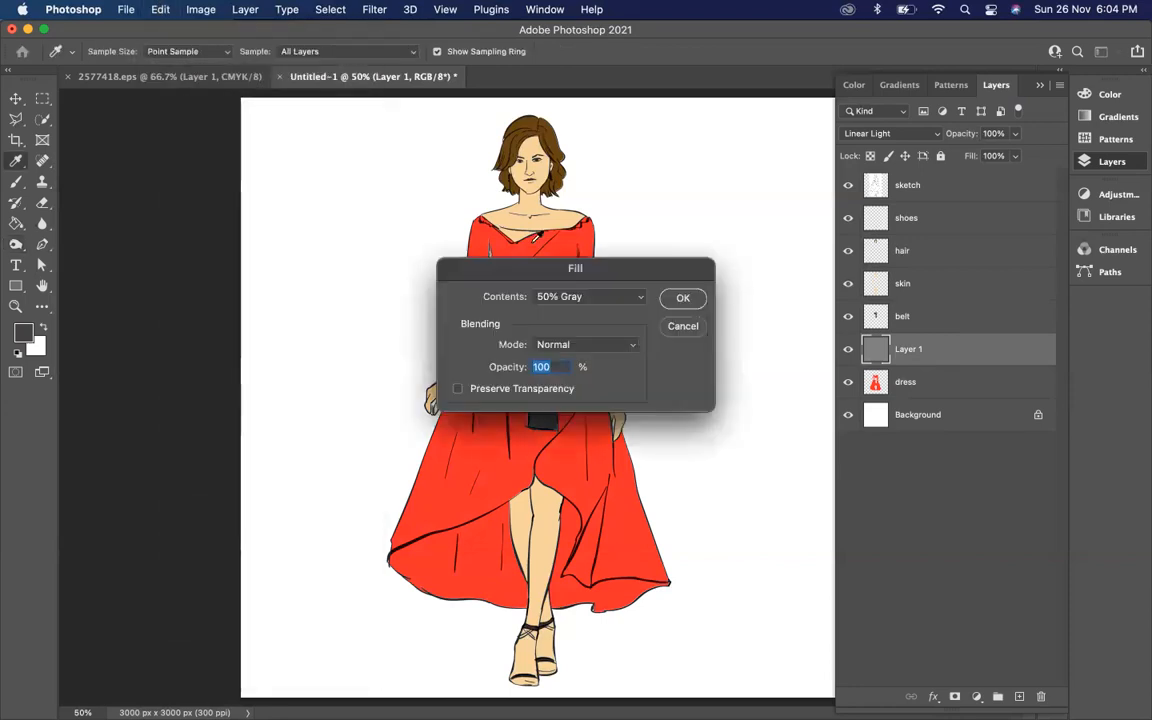
left_click(683, 326)
key("o")
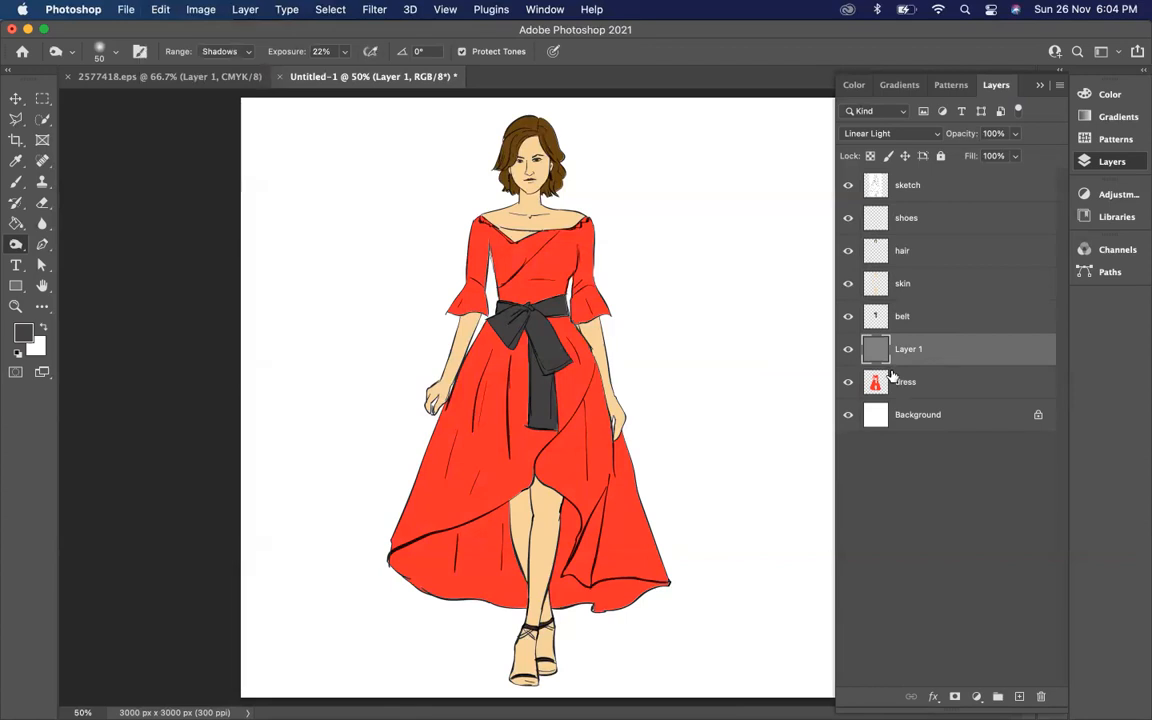
left_click(870, 133)
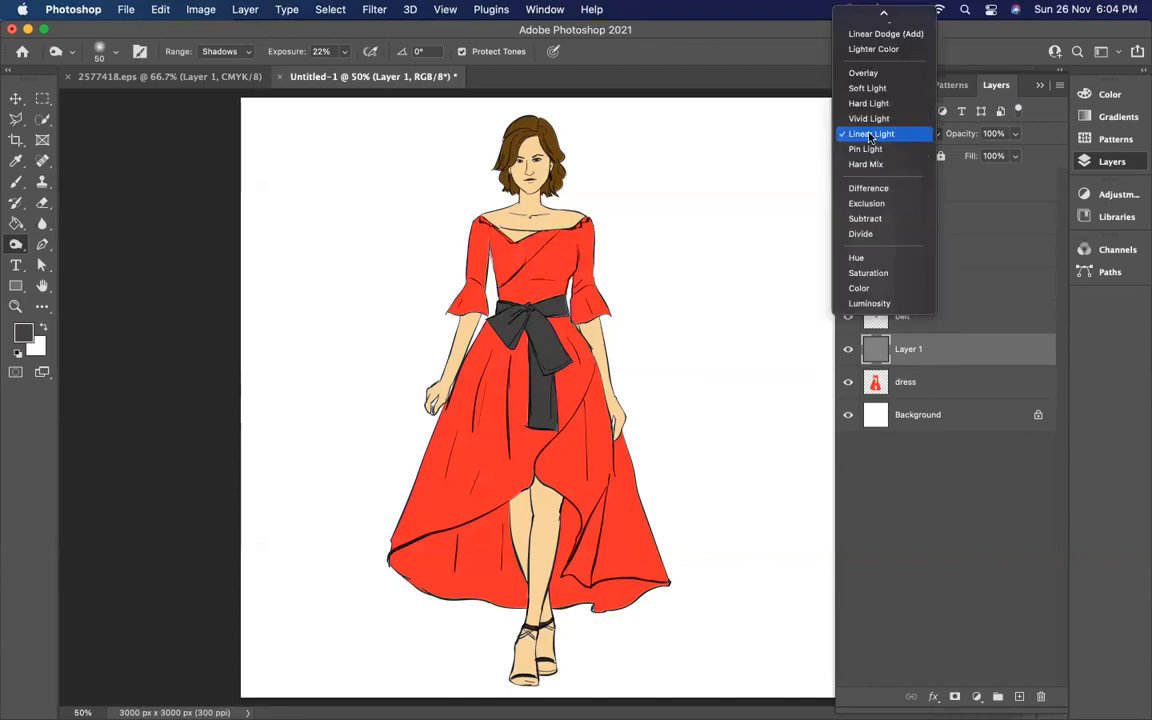
left_click(871, 134)
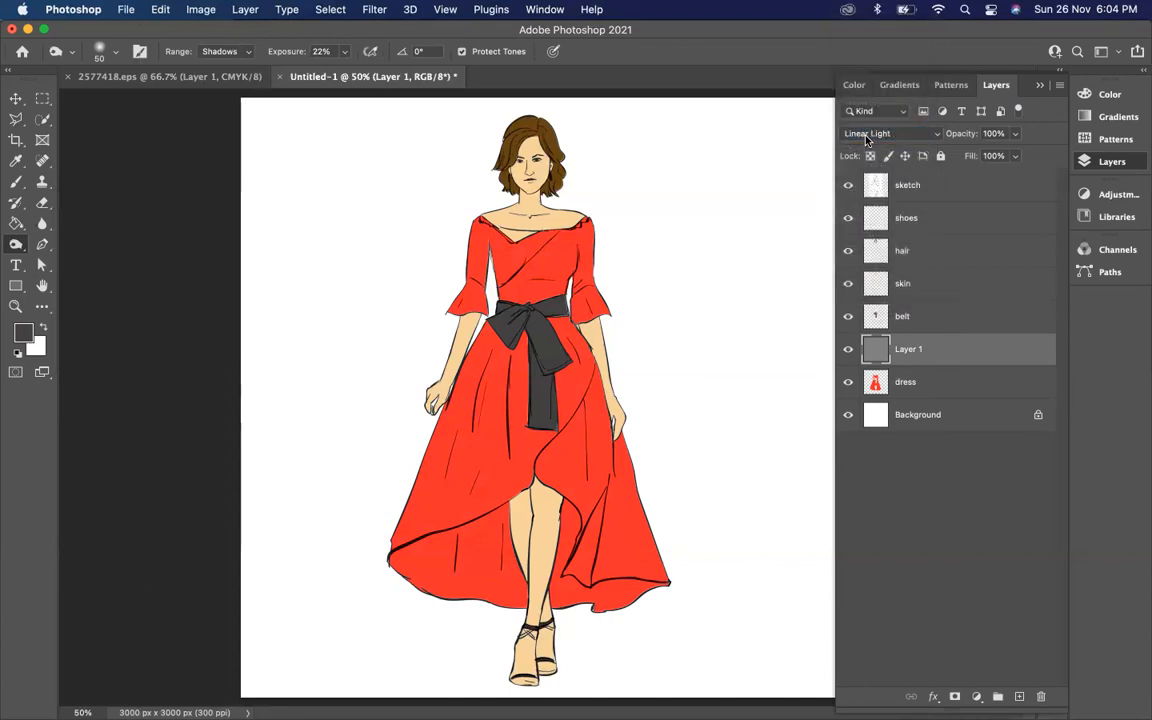
key("super+plus")
key("super+plus")
key("super+plus")
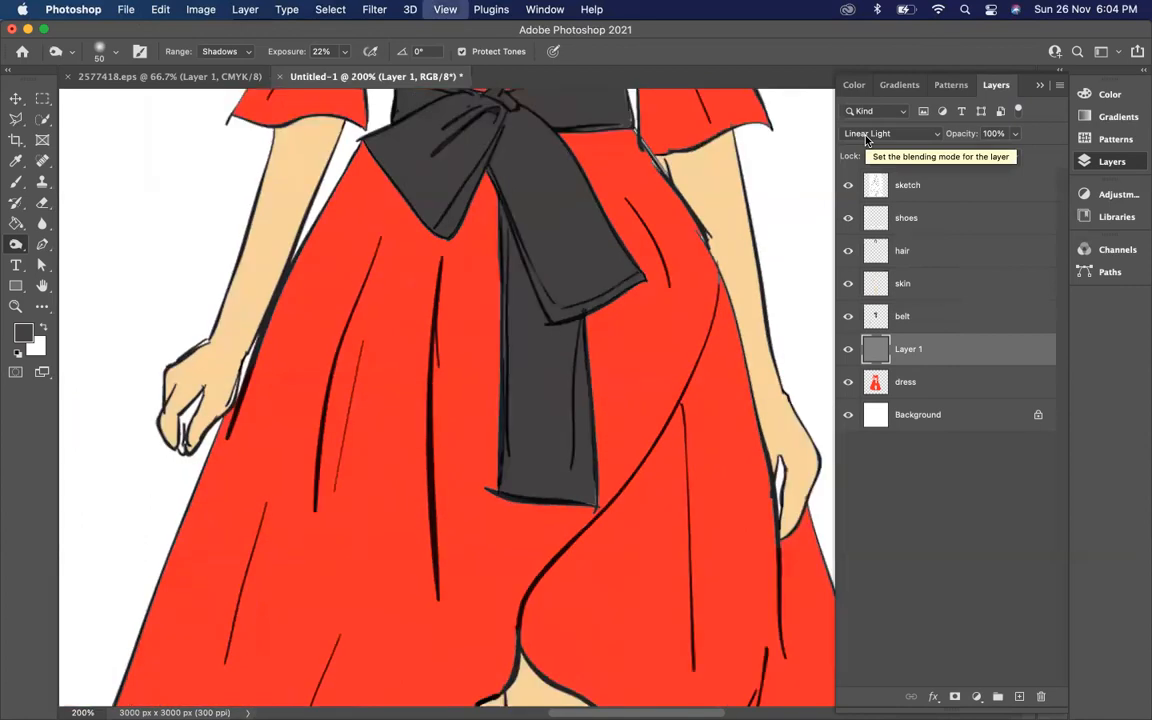
key("super+minus")
key("super+minus")
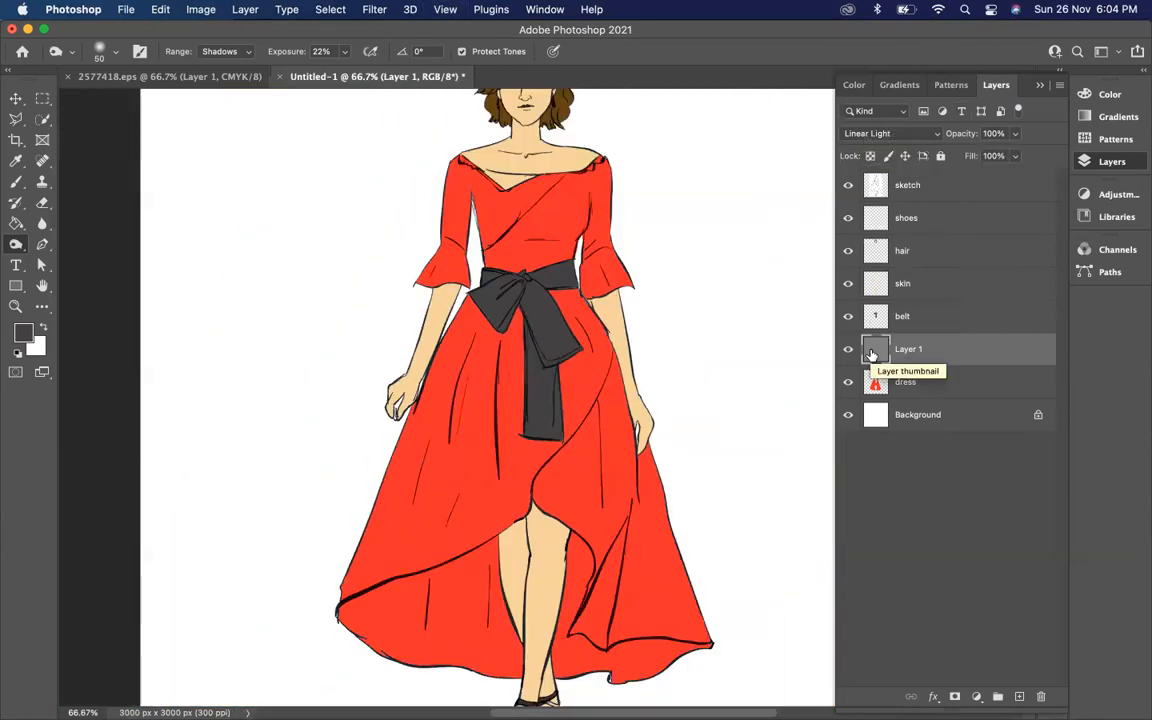
key("super+plus")
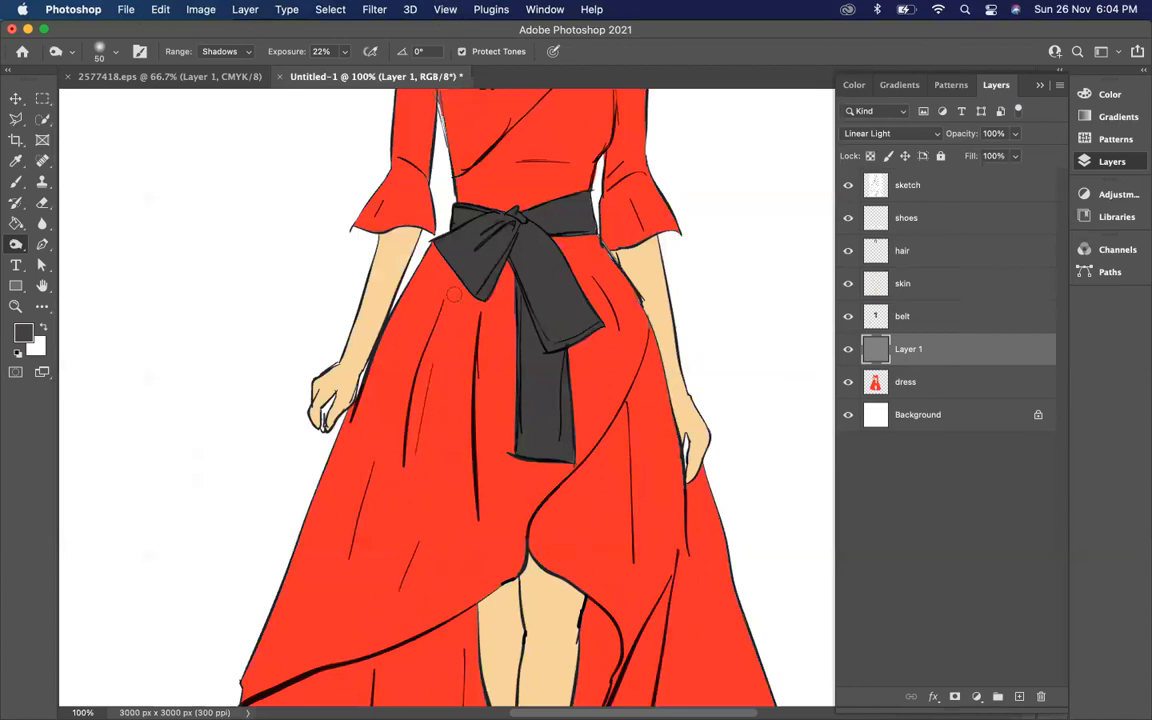
scroll(455, 295, "down", 3)
scroll(455, 295, "left", 1)
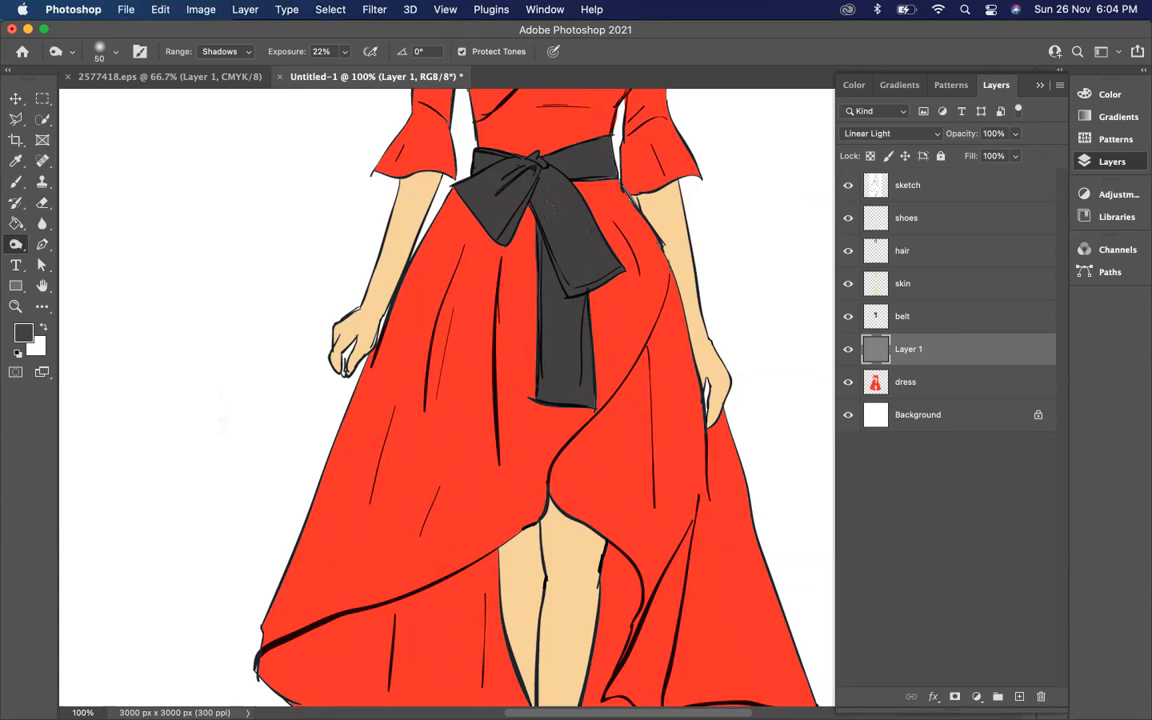
key("super+0")
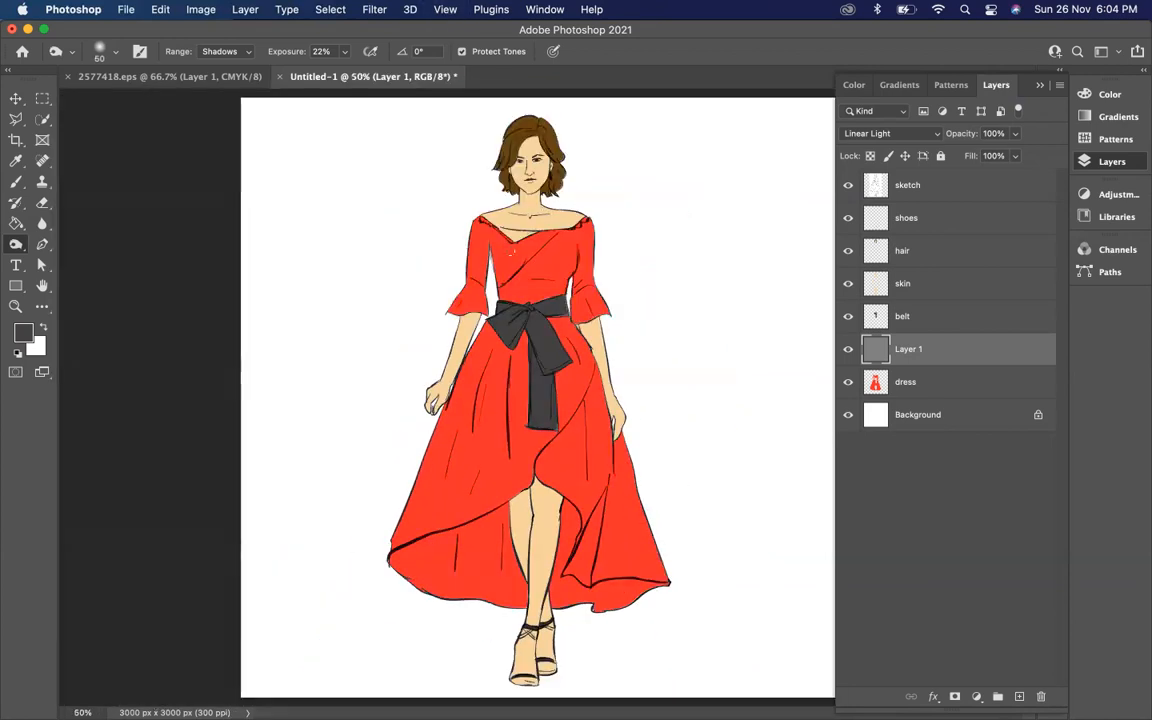
Set the Burn tool's brush size to 25 px and its exposure to 10%.
key("bracketright")
key("bracketright")
key("bracketright")
key("bracketright")
key("bracketright")
key("bracketright")
key("bracketright")
key("bracketright")
key("bracketright")
key("bracketleft")
key("bracketleft")
key("bracketleft")
key("bracketleft")
left_click(105, 52)
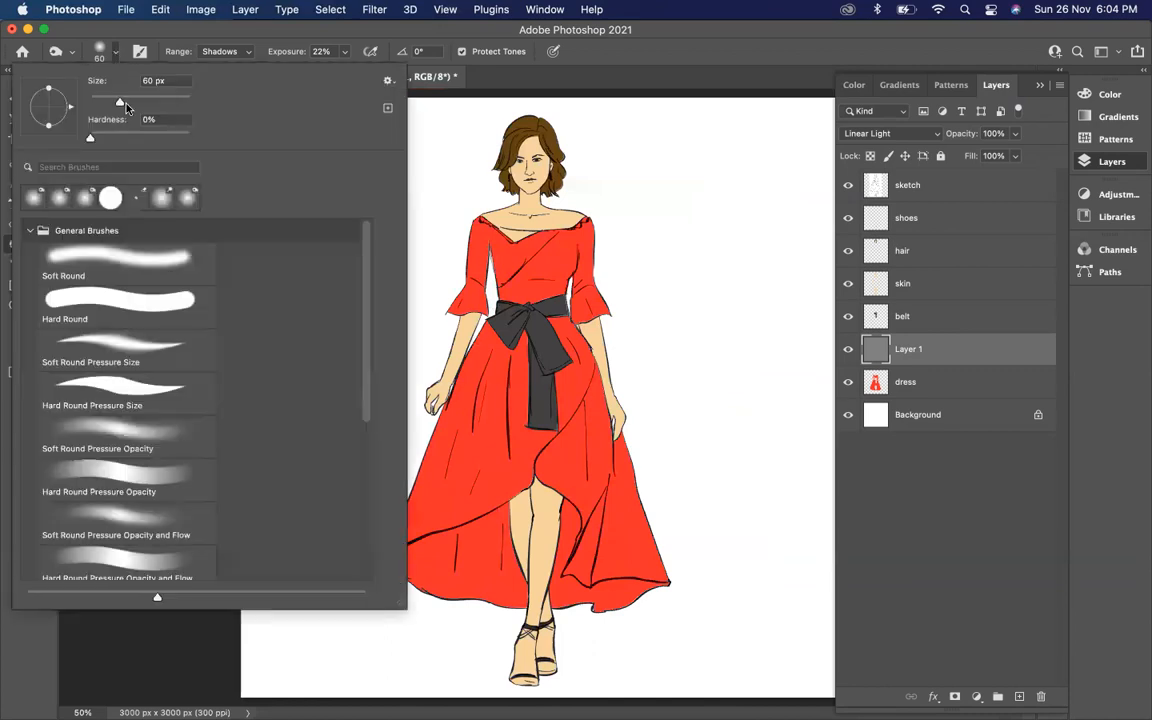
left_click(101, 100)
left_click(221, 40)
left_click(345, 53)
left_click_drag(344, 70, 336, 77)
left_click(307, 34)
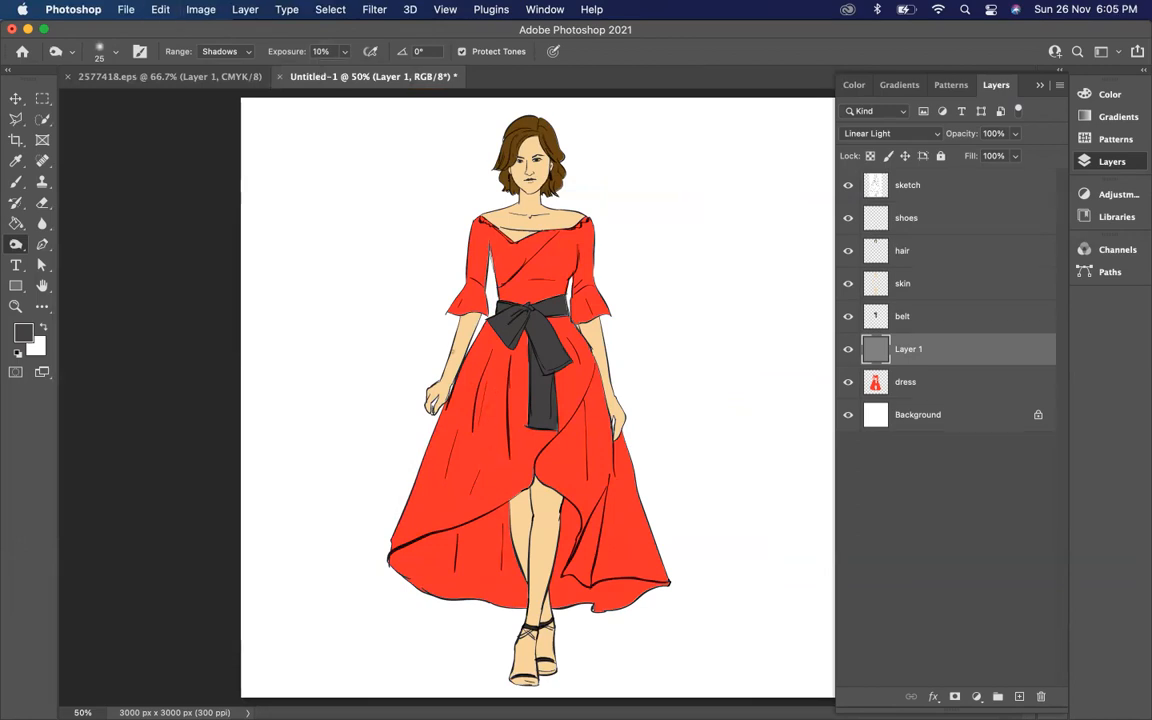
Enlarge the Burn brush to 100 px or more and darken the skirt's left outer edge on the gray layer.
key("super+plus")
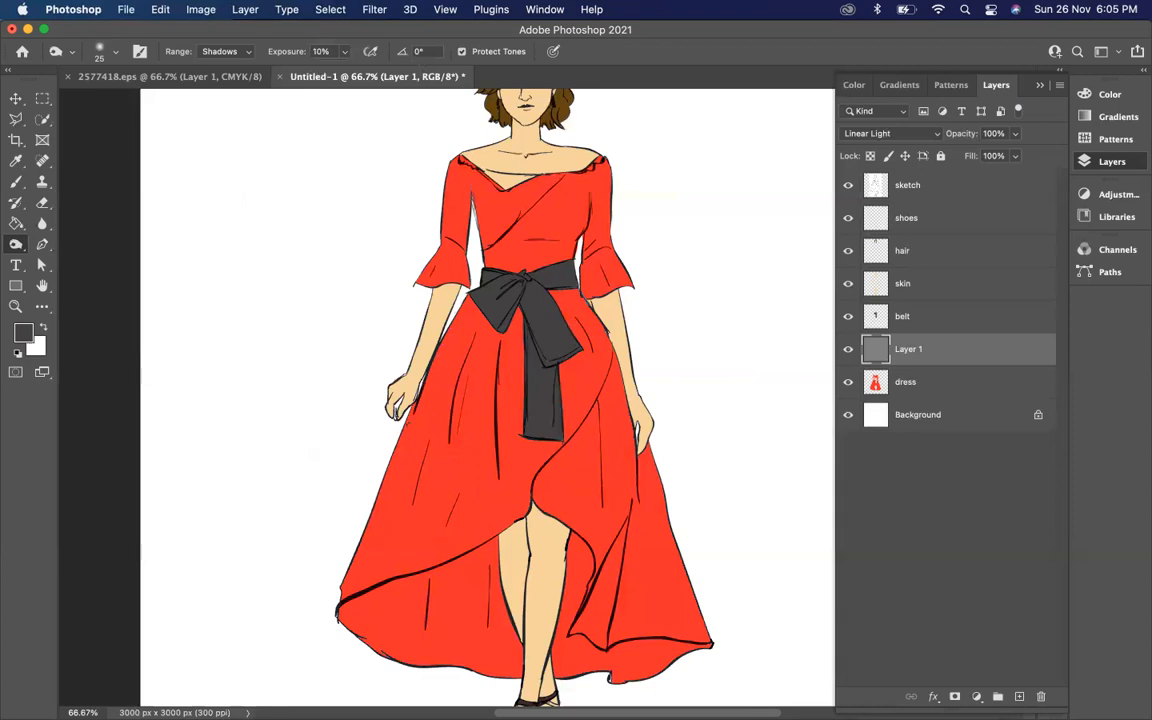
key("bracketright")
key("bracketright")
key("bracketright")
key("bracketright")
key("bracketright")
key("bracketright")
key("bracketright")
key("bracketright")
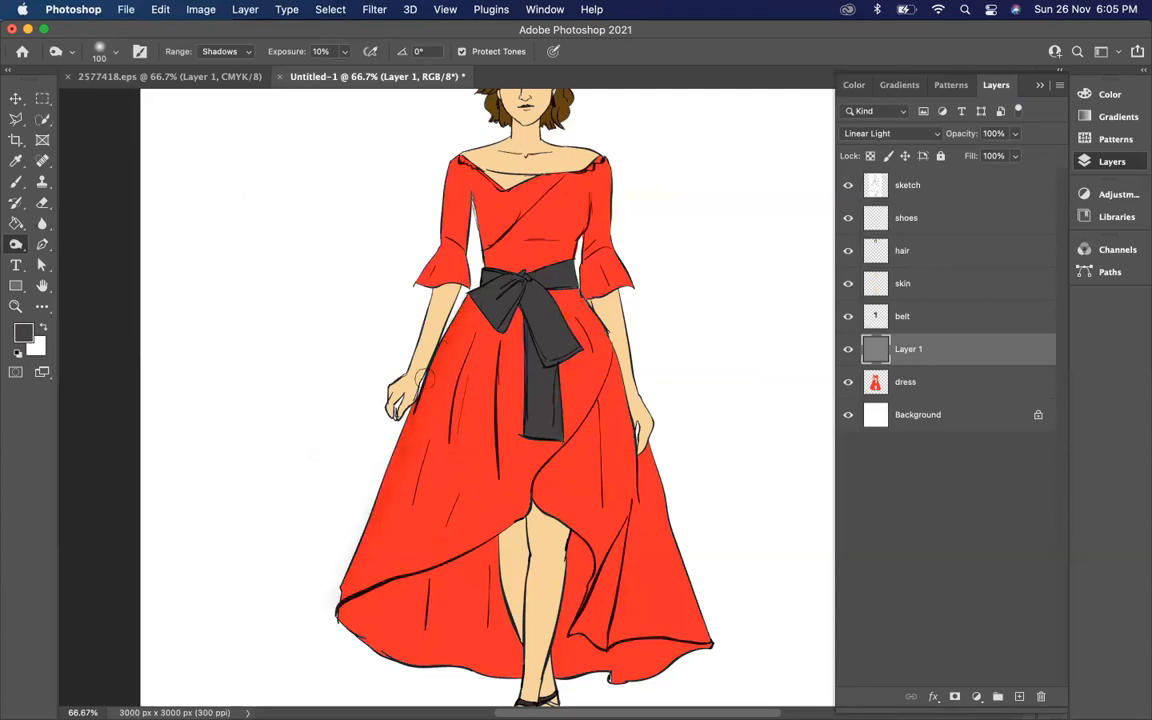
key("bracketright")
left_click_drag(384, 491, 333, 594)
Enlarge the Burn brush to 300 px and deepen the soft shadows along both outer edges of the skirt.
key("bracketright")
key("bracketright")
key("bracketright")
key("bracketright")
key("bracketright")
key("super+minus")
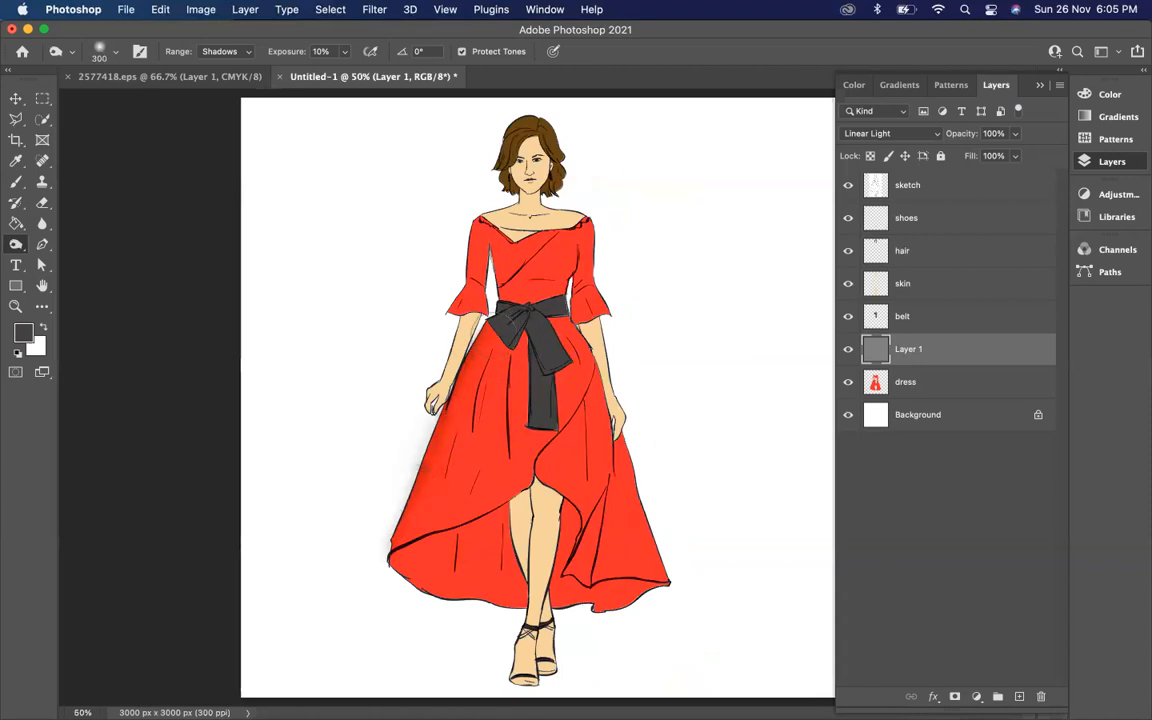
left_click_drag(404, 507, 368, 583)
left_click_drag(474, 332, 367, 585)
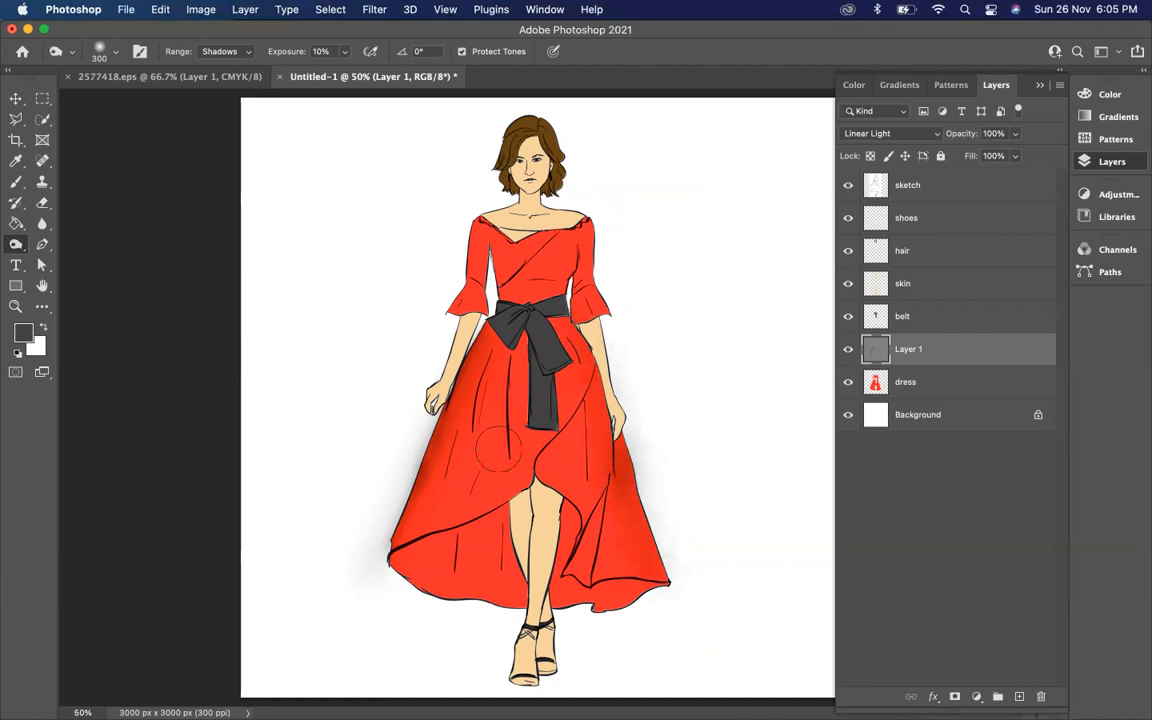
Burn shadows along the fold lines of the skirt's front with a smaller brush, undoing a stray stroke.
key("bracketleft")
key("bracketleft")
key("bracketleft")
key("bracketleft")
key("bracketleft")
key("bracketleft")
key("bracketleft")
key("bracketleft")
key("super+z")
key("bracketright")
key("bracketright")
key("bracketright")
key("bracketright")
key("bracketright")
key("bracketright")
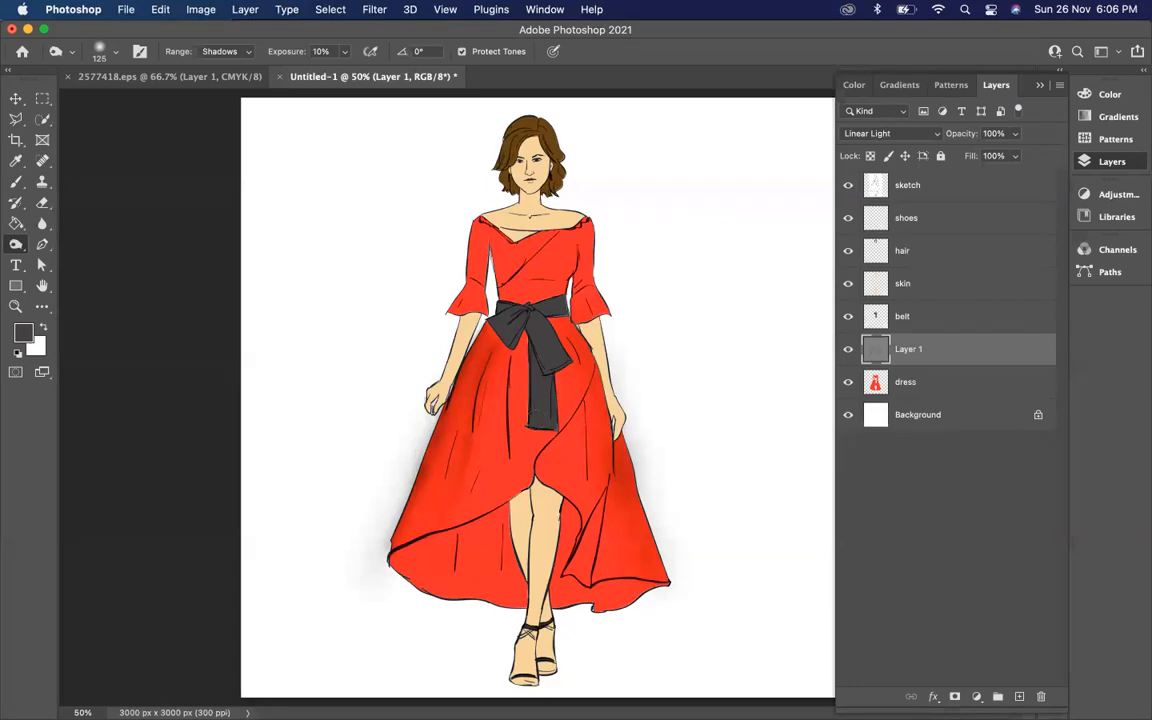
Refine the fold shadows below the belt using a Burn brush of about 90 px.
key("bracketleft")
key("bracketleft")
key("bracketleft")
key("bracketleft")
key("bracketright")
key("bracketright")
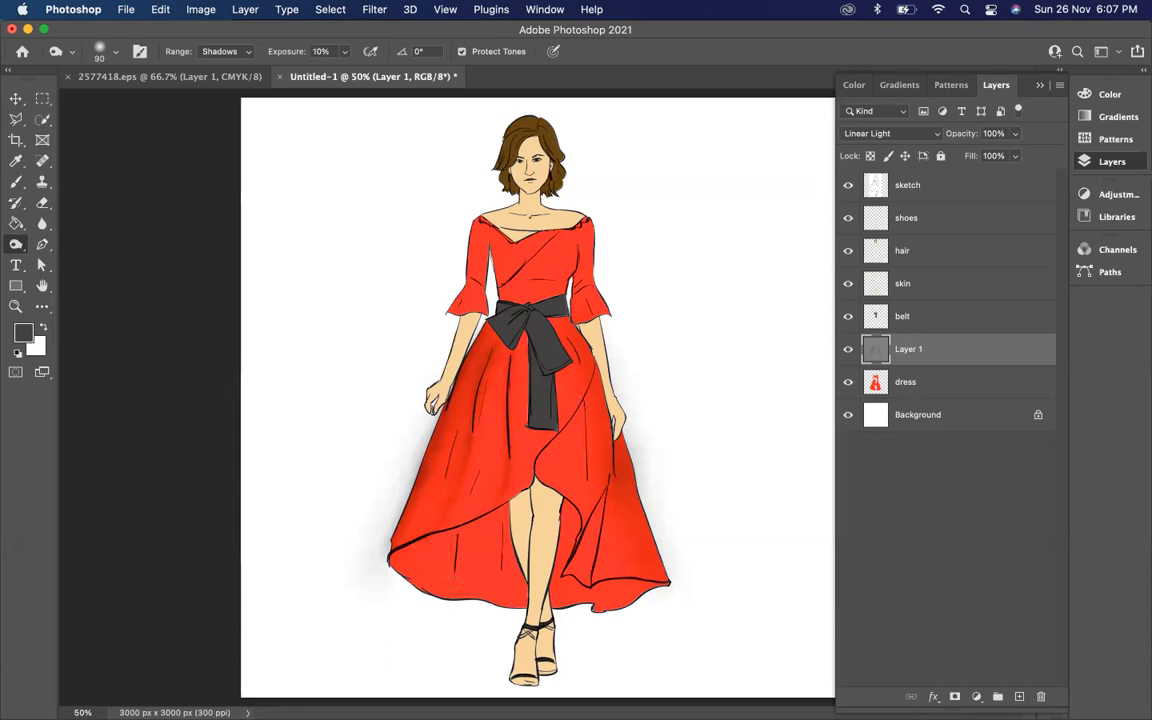
Burn fold shadows into the skirt's lower rear panel, finishing with a 100 px brush.
key("bracketleft")
key("bracketleft")
key("bracketright")
key("bracketright")
key("bracketright")
key("bracketright")
key("bracketright")
Select the sketch layer with the Eraser tool and hide all the other layers.
left_click(912, 185)
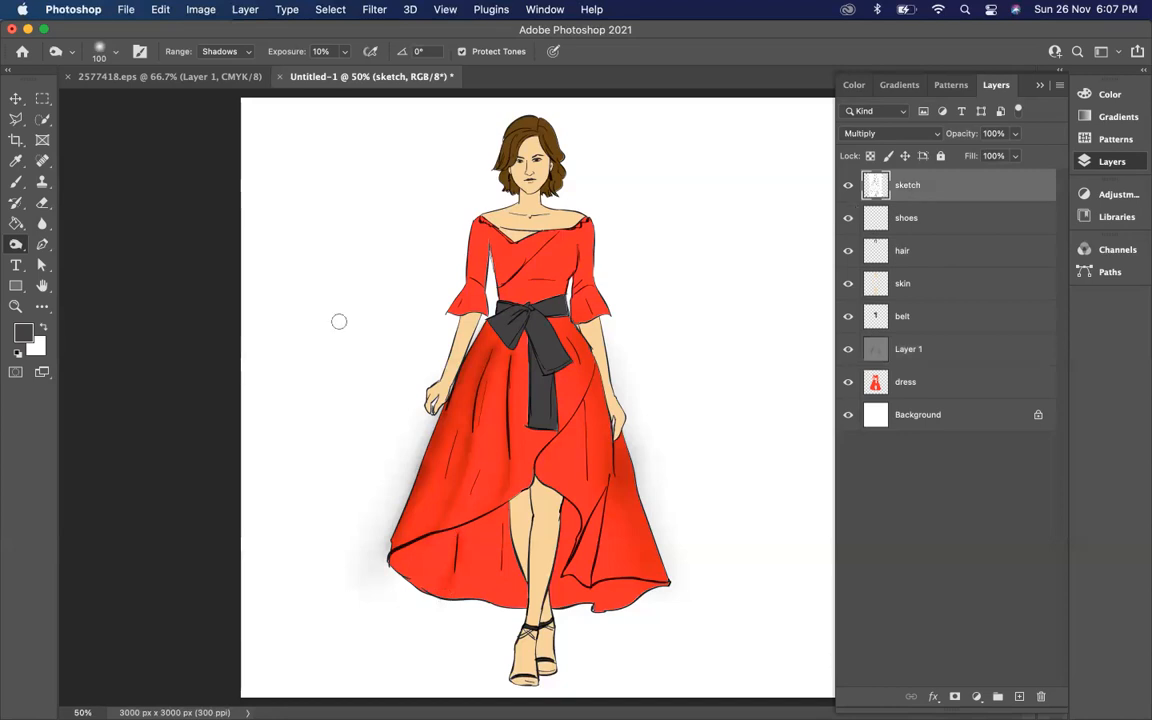
left_click(42, 202)
left_click_drag(848, 218, 843, 416)
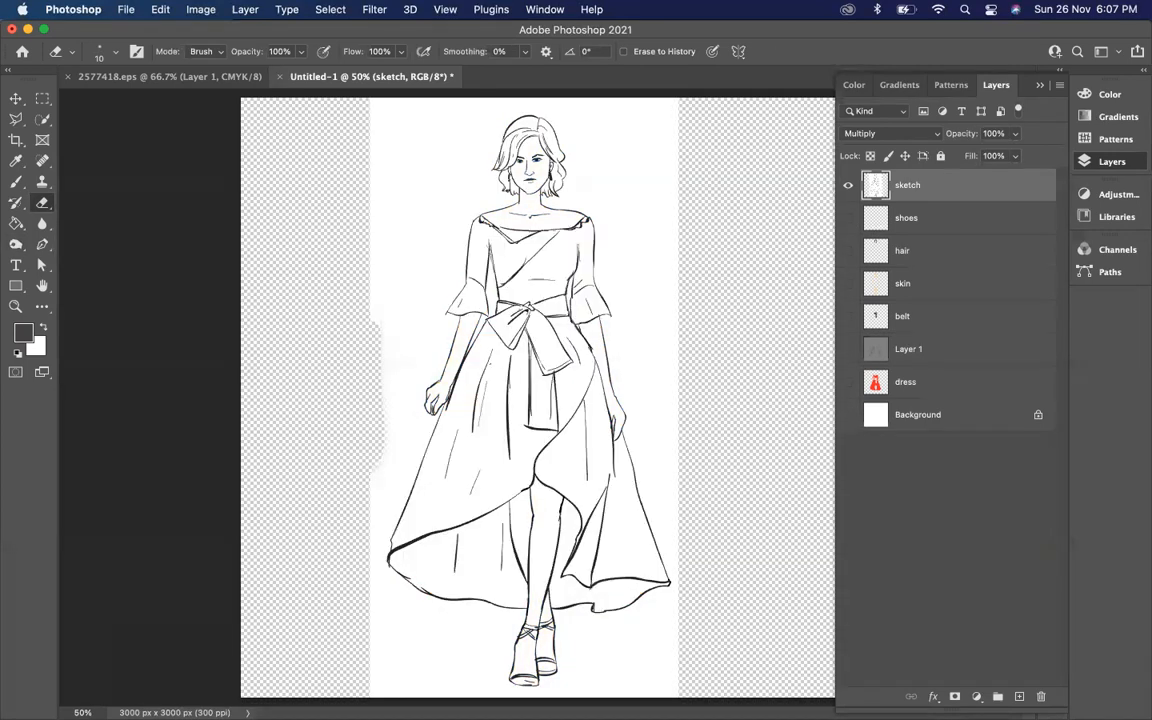
Erase the inner fold lines from the skirt's front and lower rear panel with a 125 px eraser, showing all layers again.
key("bracketright")
key("bracketright")
key("bracketright")
key("bracketright")
key("bracketright")
key("bracketright")
key("bracketright")
key("bracketright")
key("bracketright")
key("bracketright")
key("bracketright")
key("bracketright")
key("bracketleft")
key("bracketleft")
key("bracketleft")
mouse_move(487, 353)
left_mouse_down()
mouse_move(455, 442)
mouse_move(458, 475)
mouse_move(482, 454)
left_mouse_up()
left_click_drag(509, 363, 505, 458)
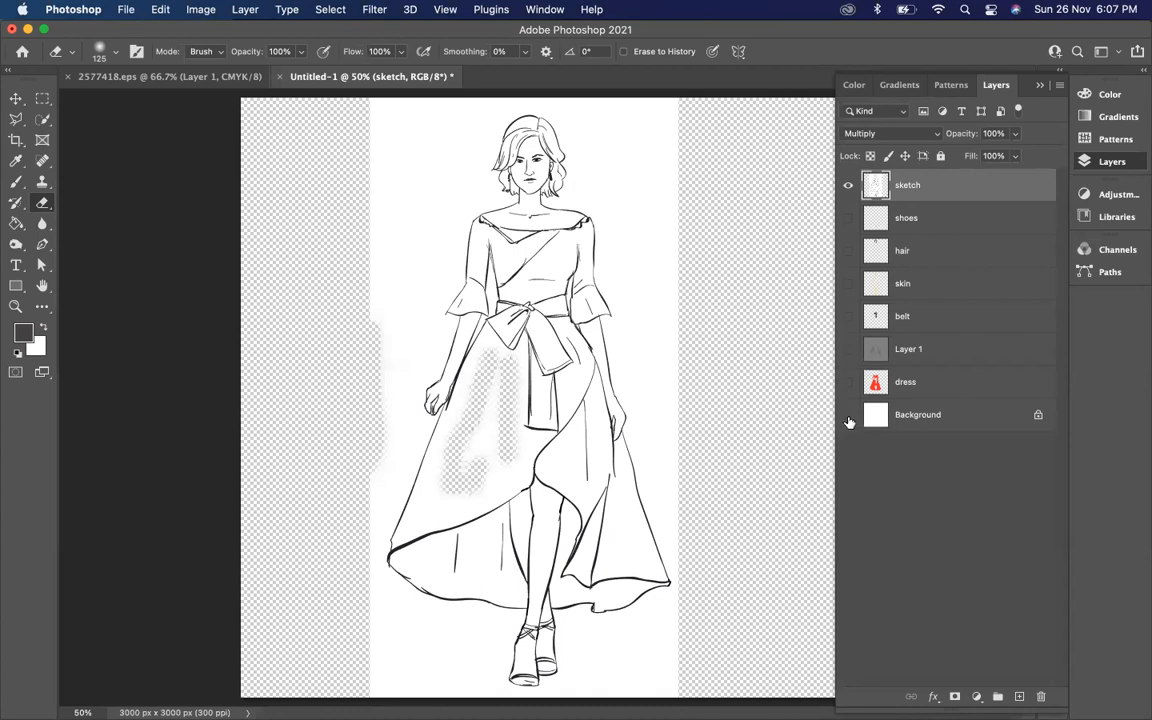
left_click(848, 185, "alt")
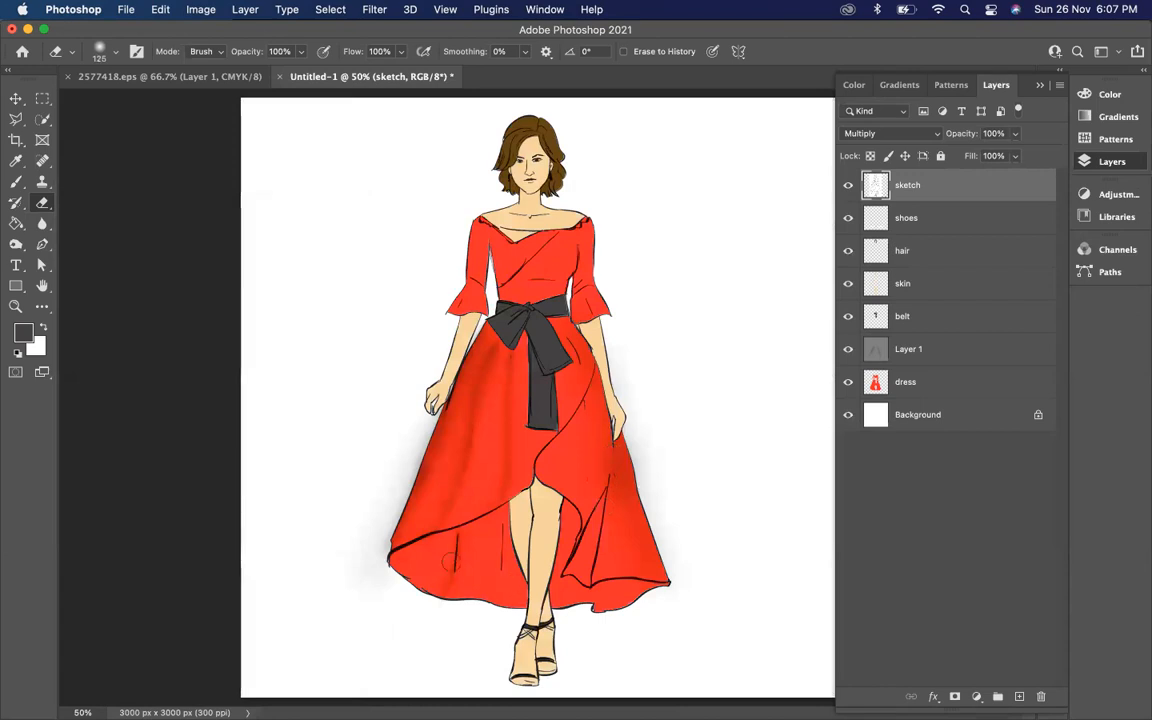
mouse_move(458, 536)
left_mouse_down()
mouse_move(456, 569)
mouse_move(458, 536)
mouse_move(494, 573)
mouse_move(495, 532)
left_mouse_up()
Return to the gray layer with the Burn tool and shade the folds beside the skirt's wrap edge using a 50 px brush.
left_click(16, 242)
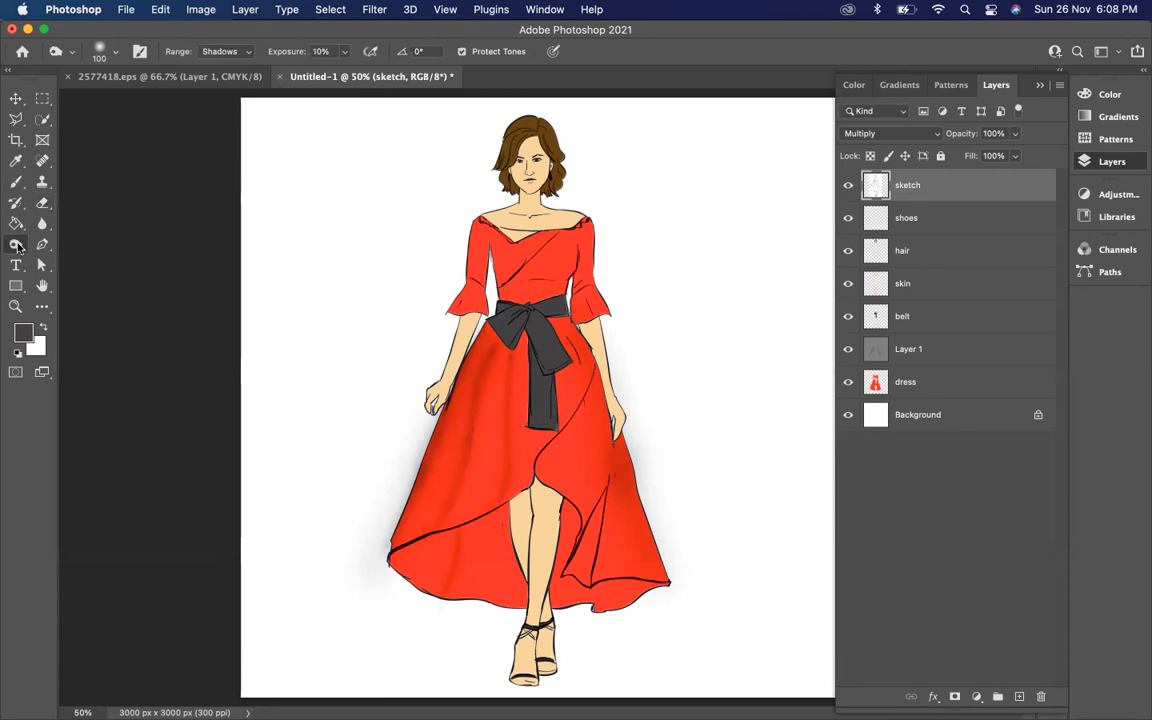
left_click(893, 352)
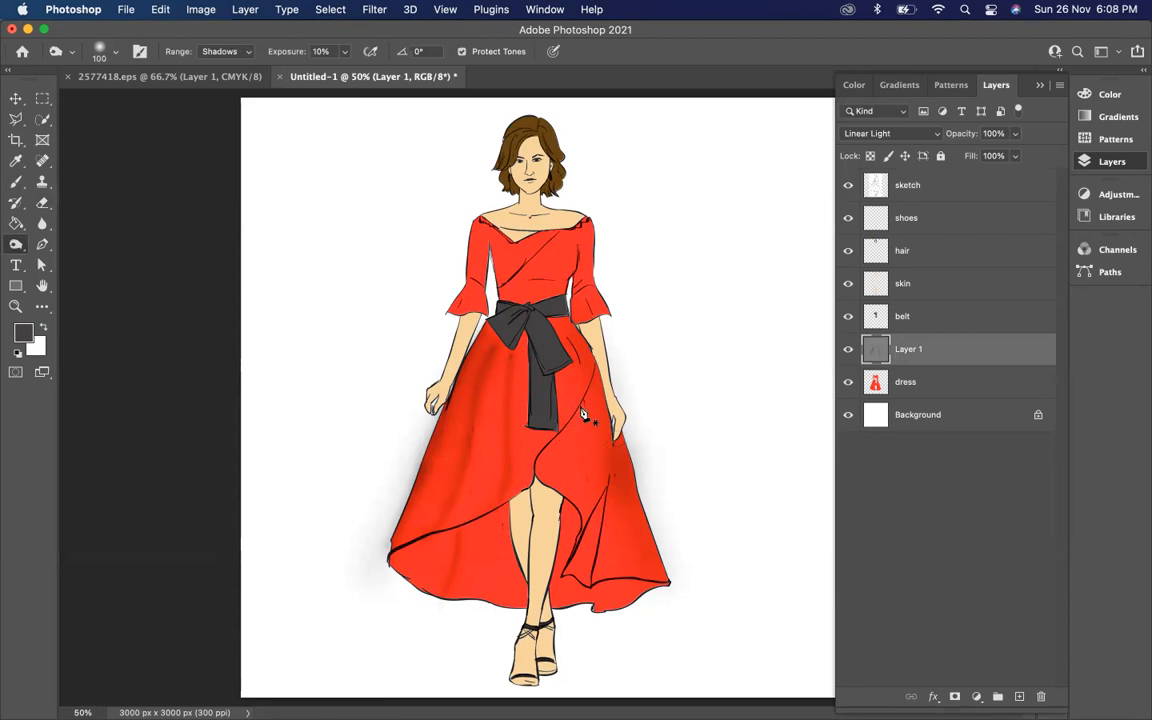
key("p")
left_click(17, 245)
key("bracketleft")
key("bracketleft")
Erase the curved wrap line and the right-side fold lines of the skirt from the sketch layer.
left_click(912, 186)
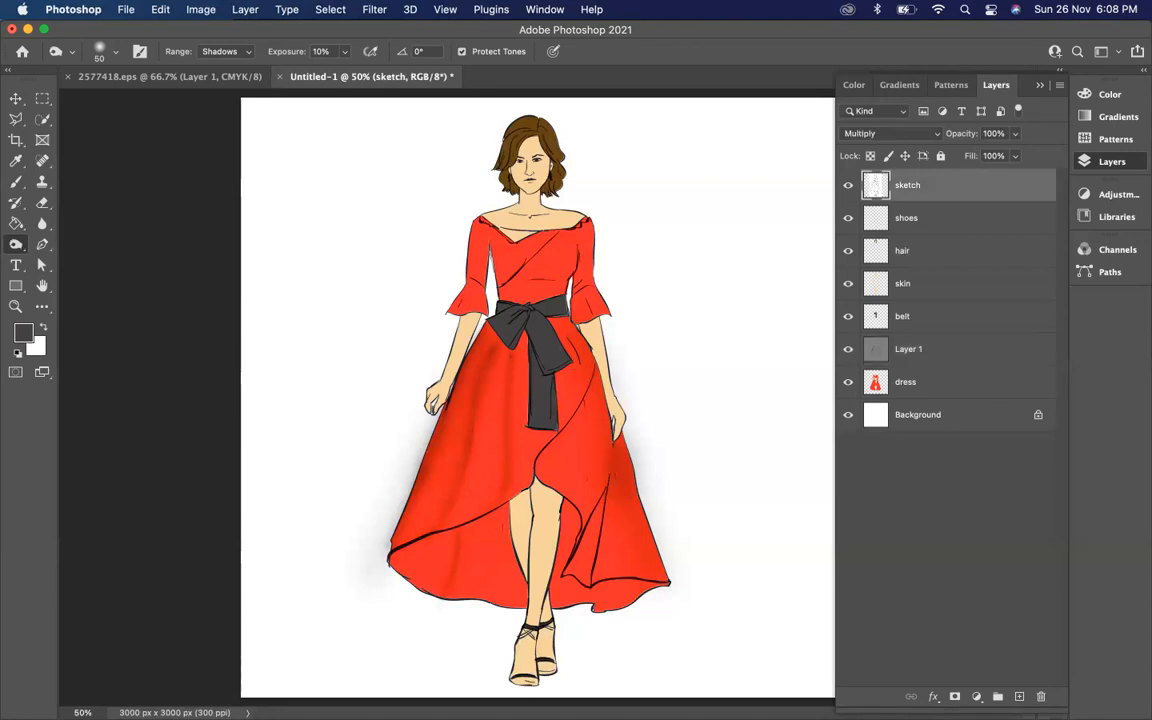
left_click(41, 204)
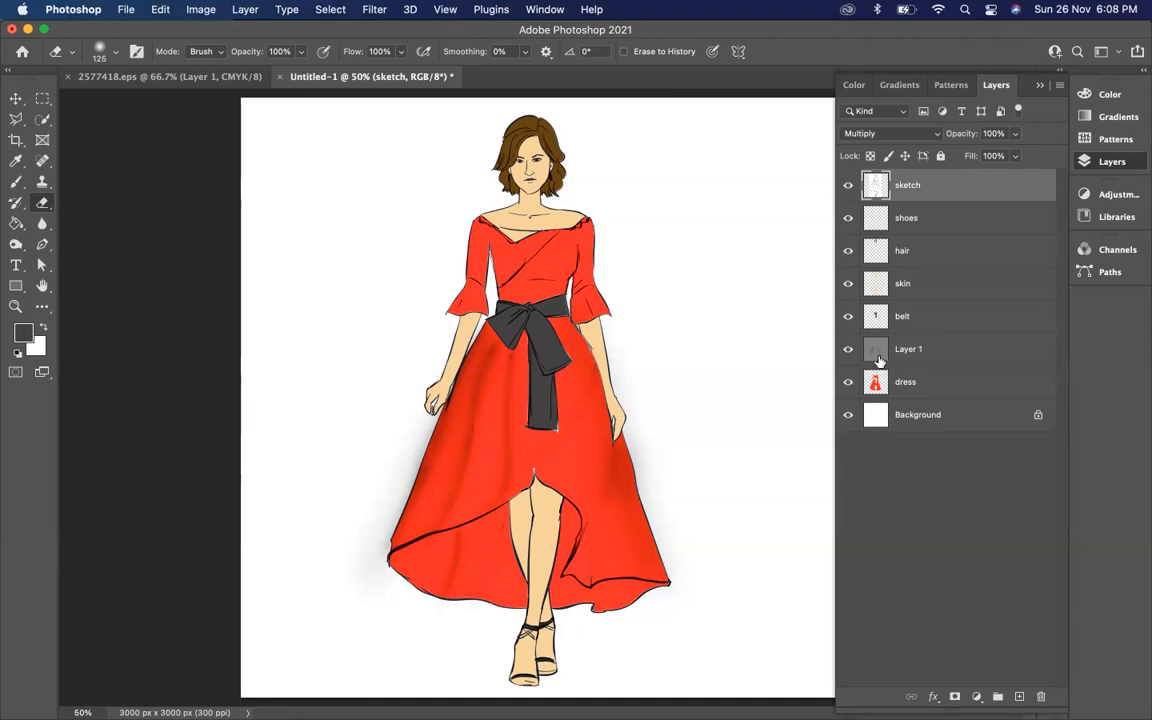
Burn shadows into the right side of the skirt on the gray layer with a 150 px brush, undoing the last stroke.
left_click(904, 350)
left_click(16, 245)
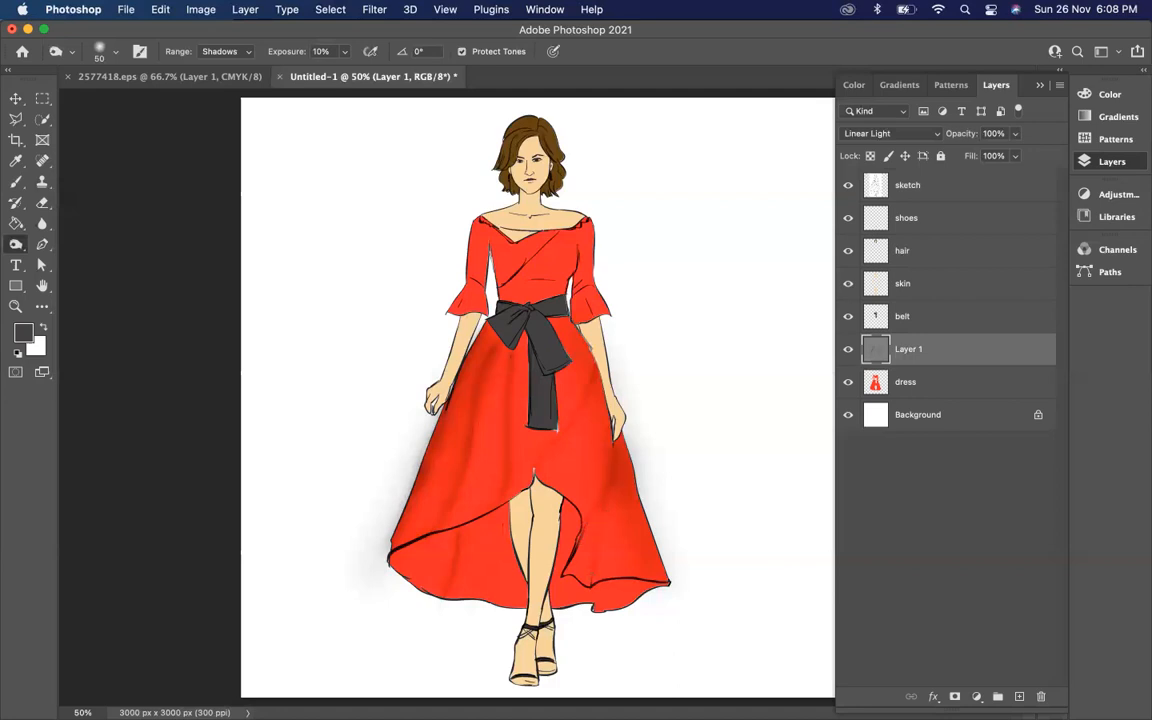
key("bracketright")
key("bracketright")
key("bracketright")
key("bracketright")
key("bracketright")
key("bracketright")
key("bracketright")
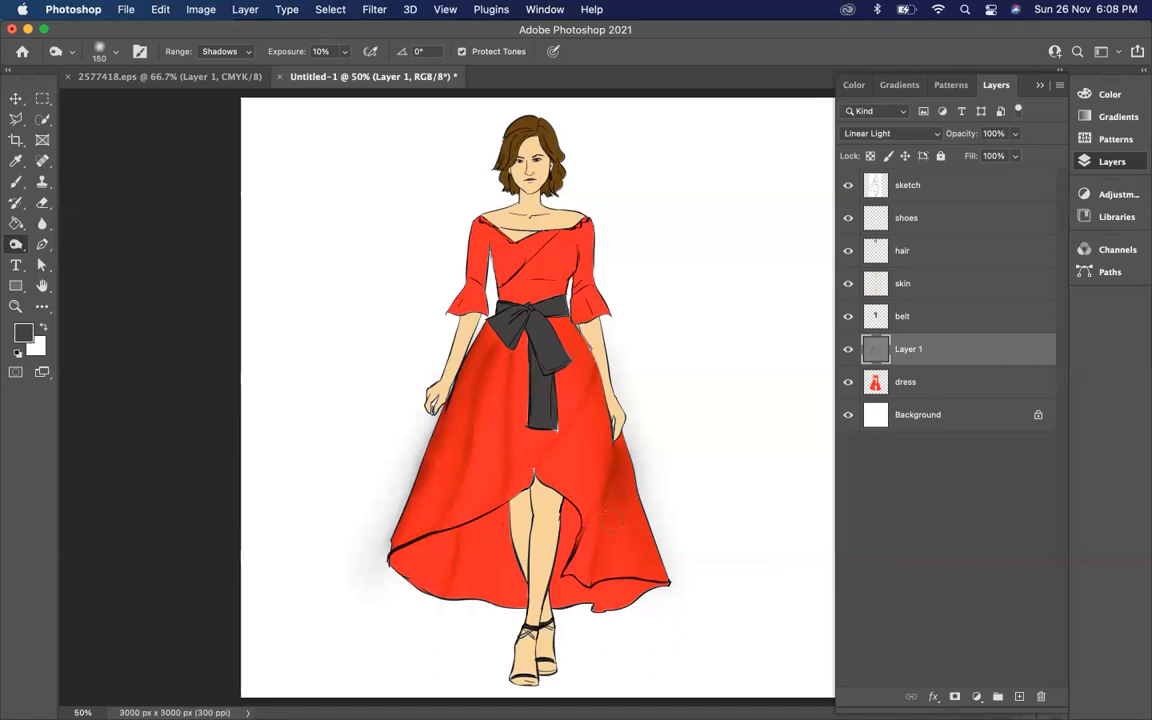
key("super+z")
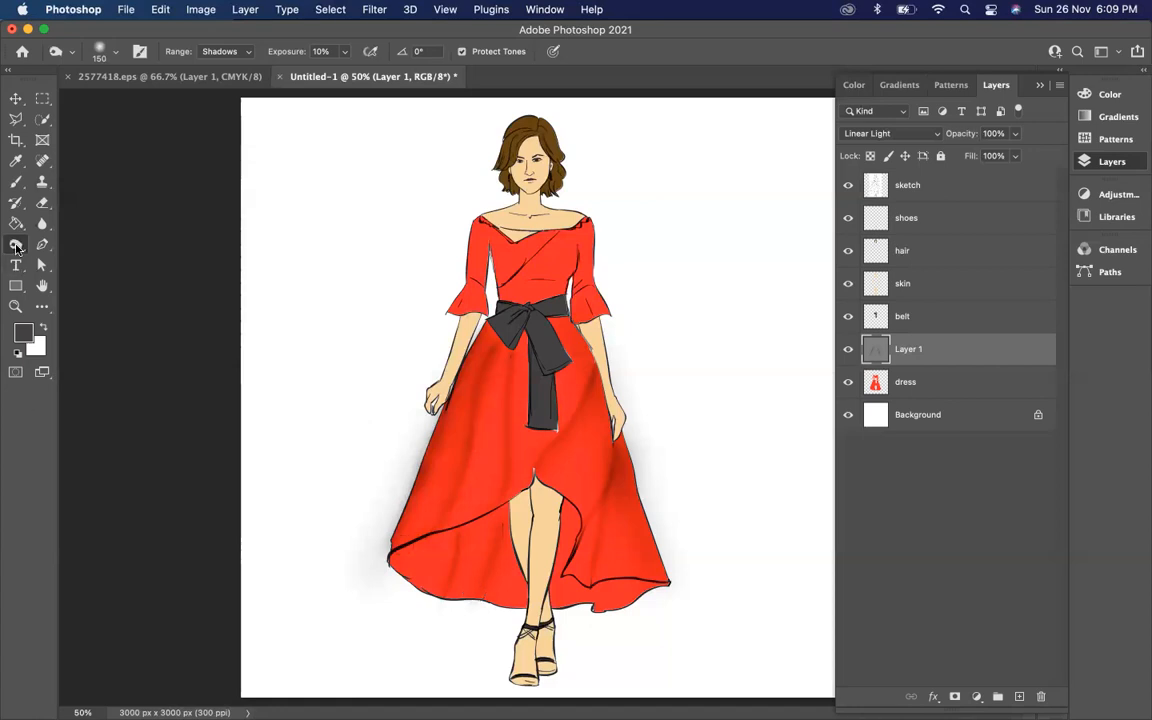
Switch to the Dodge tool and brush highlights between the skirt's folds on the gray layer, using an enlarged brush at 3% exposure.
right_click(17, 242)
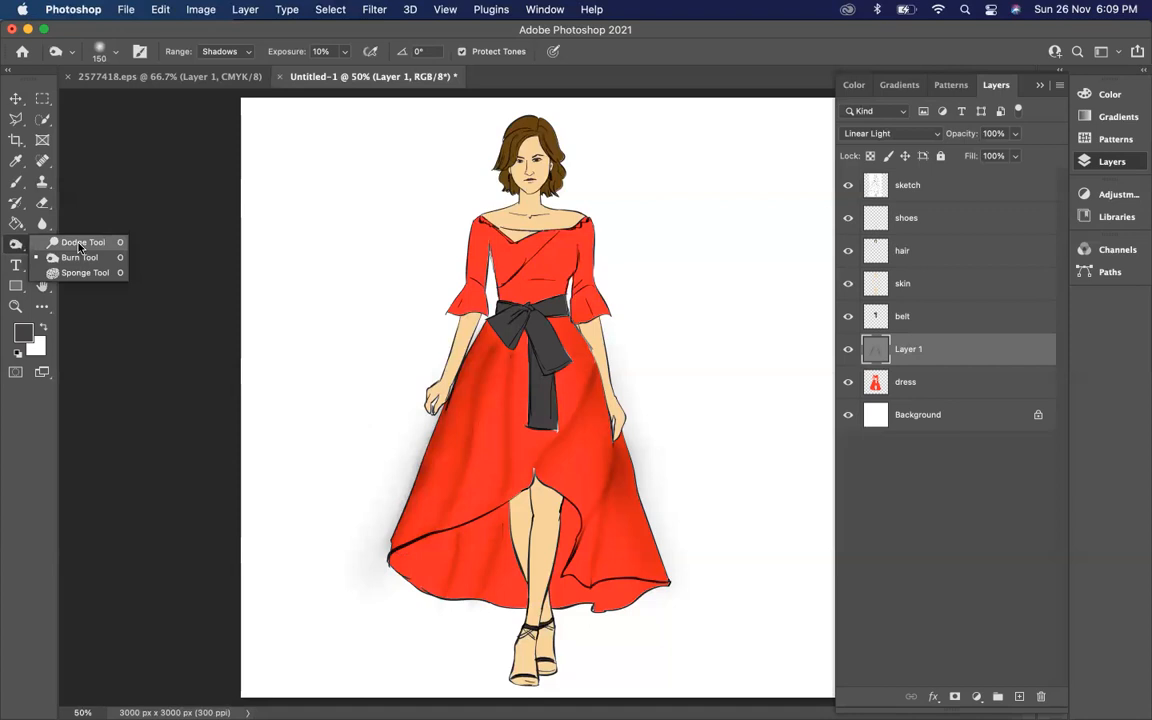
left_click(79, 243)
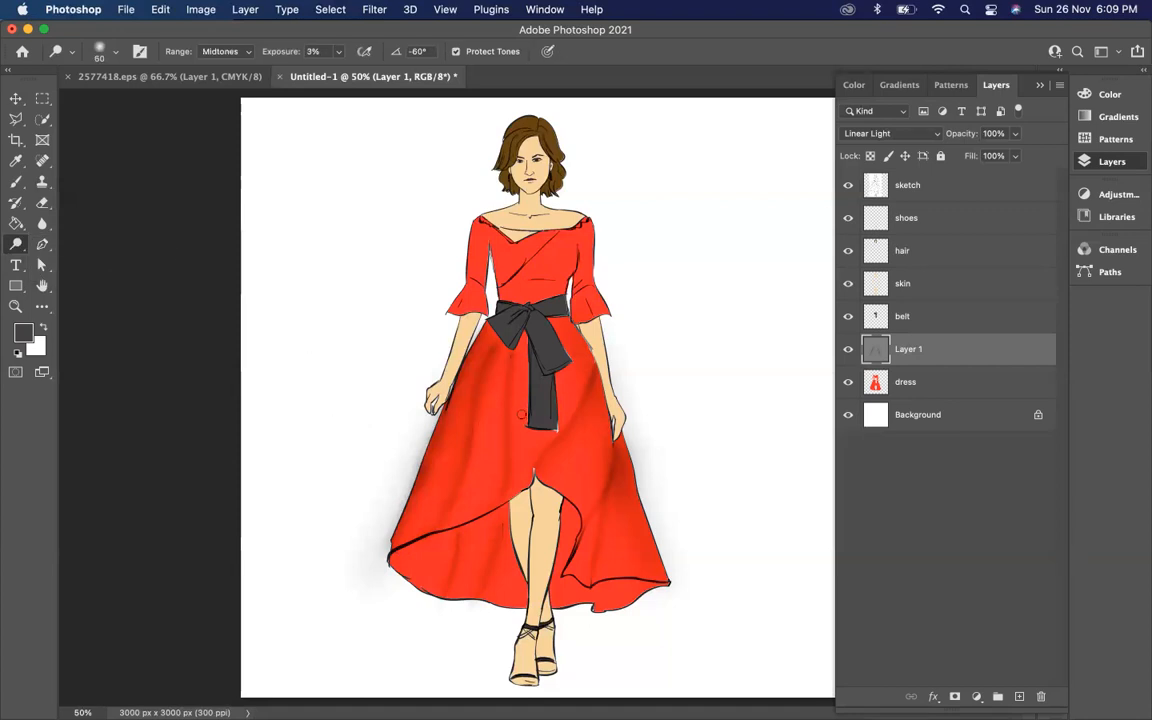
key("bracketright")
key("bracketright")
key("bracketright")
key("bracketright")
key("bracketright")
key("bracketright")
key("bracketright")
key("bracketright")
key("bracketright")
key("bracketright")
key("bracketright")
key("bracketright")
left_click_drag(593, 433, 555, 493)
key("bracketleft")
key("bracketleft")
key("bracketleft")
mouse_move(622, 542)
left_mouse_down()
mouse_move(624, 560)
mouse_move(626, 508)
mouse_move(612, 572)
mouse_move(618, 512)
mouse_move(606, 548)
mouse_move(604, 510)
mouse_move(592, 522)
left_mouse_up()
left_click(16, 178)
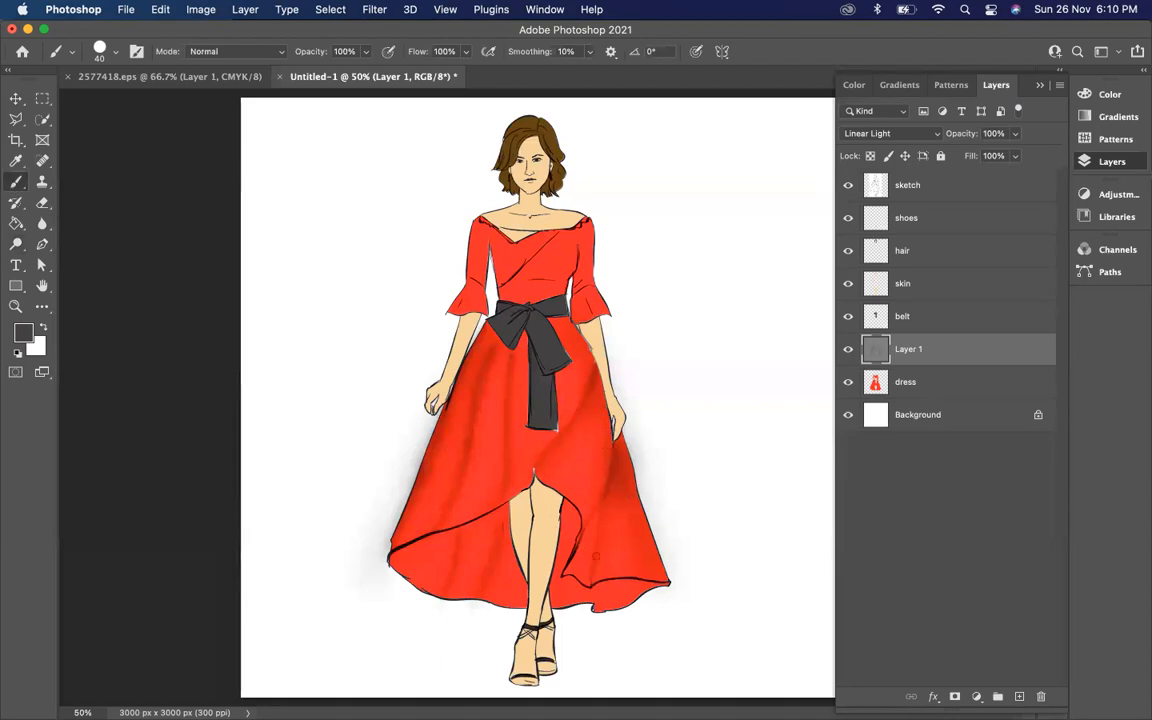
mouse_move(590, 556)
left_mouse_down()
mouse_move(576, 568)
mouse_move(588, 555)
left_mouse_up()
key("super+z")
Switch back to the Burn tool and toggle the gray layer off and on to compare the dress shading.
left_click(18, 248)
left_click(72, 258)
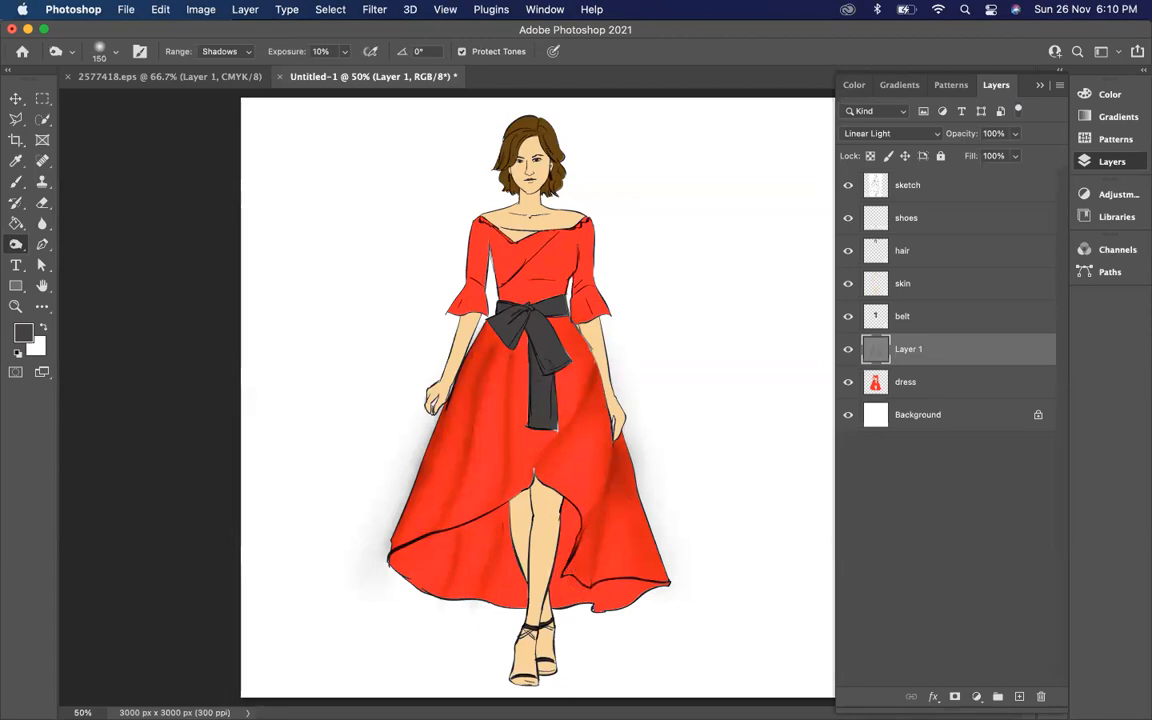
left_click(848, 349)
left_click(848, 349)
key("super+minus")
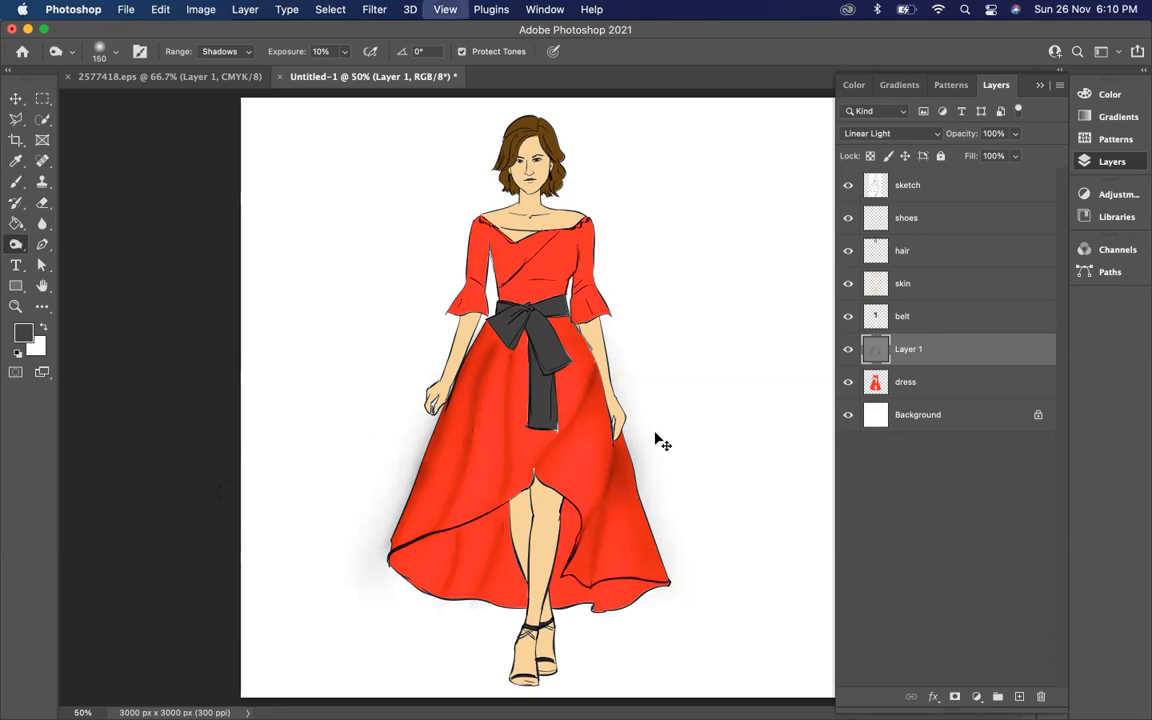
Clip the gray shading layer to the dress layer and toggle its visibility to compare the dress with and without shading.
right_click(979, 353)
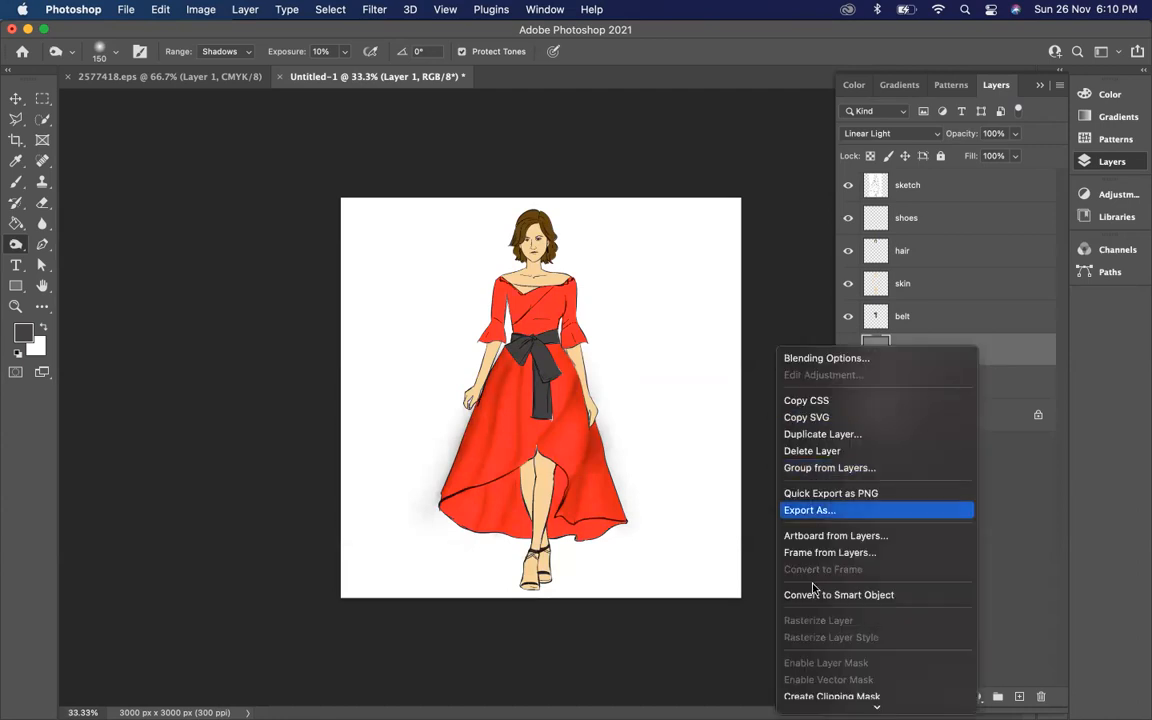
scroll(846, 688, "down", 5)
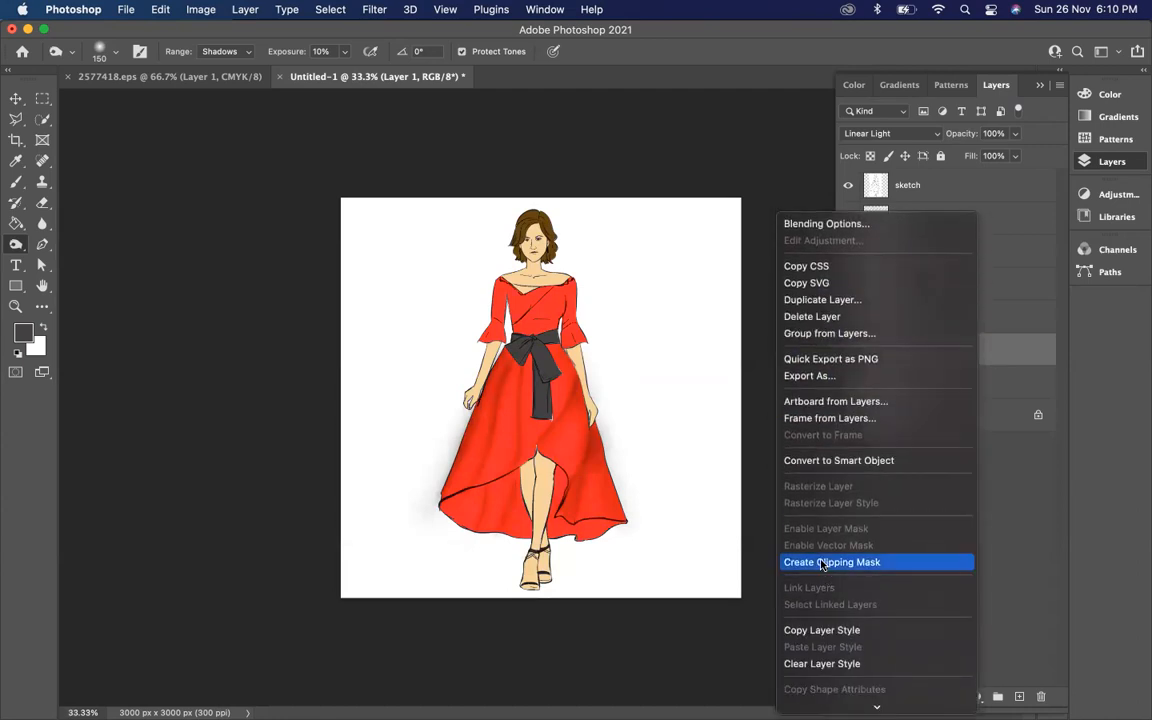
left_click(821, 566)
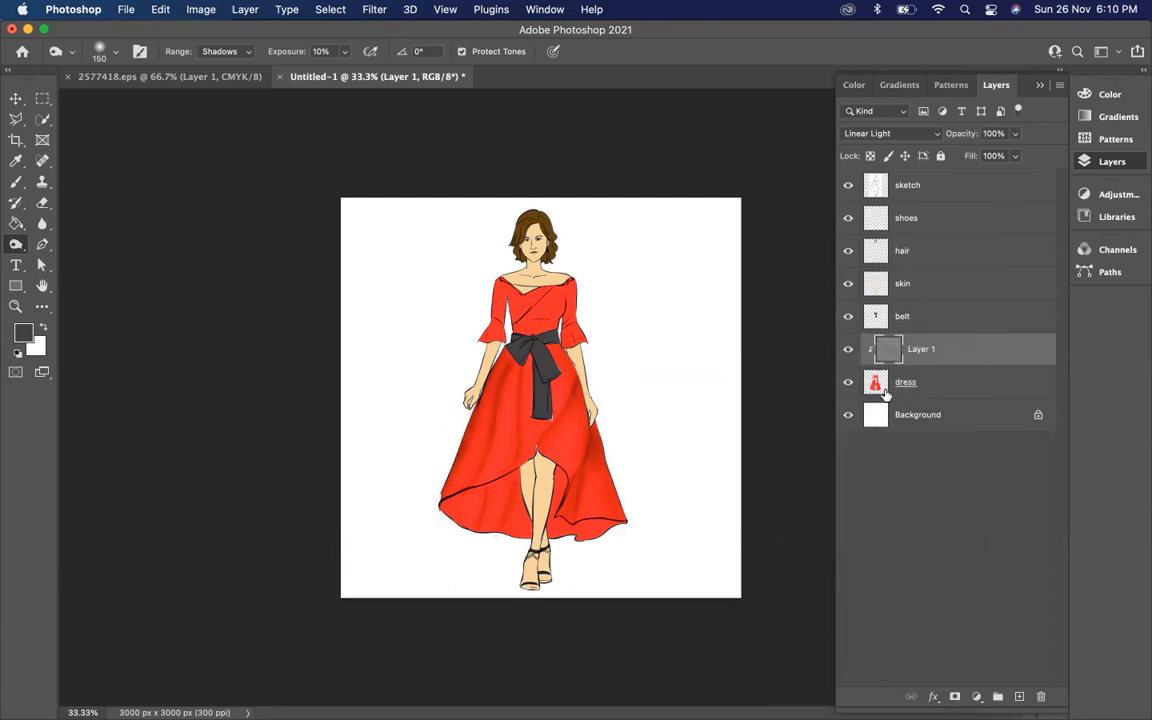
left_click(848, 350)
left_click(848, 350)
left_click(848, 350)
left_click(848, 350)
Burn shadows into the underside of the skirt's back hem on the gray layer, reducing the brush from 500 to 175 px.
key("super+equal")
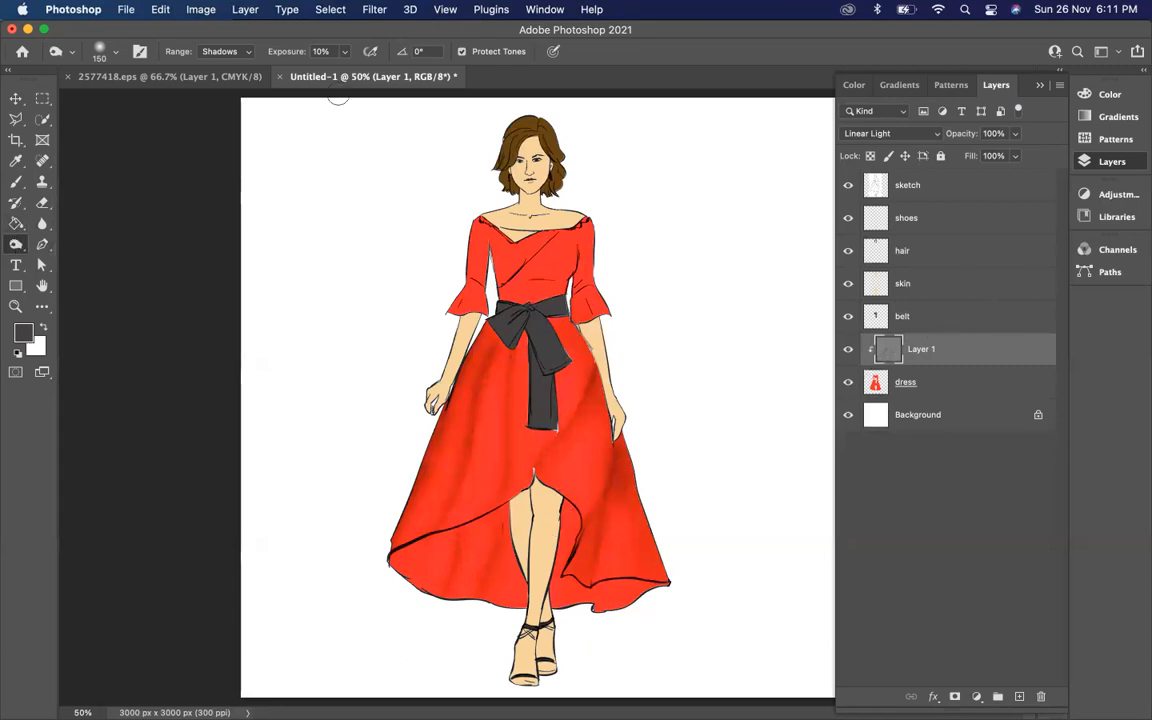
key("bracketright")
key("bracketright")
key("bracketright")
key("bracketright")
key("bracketright")
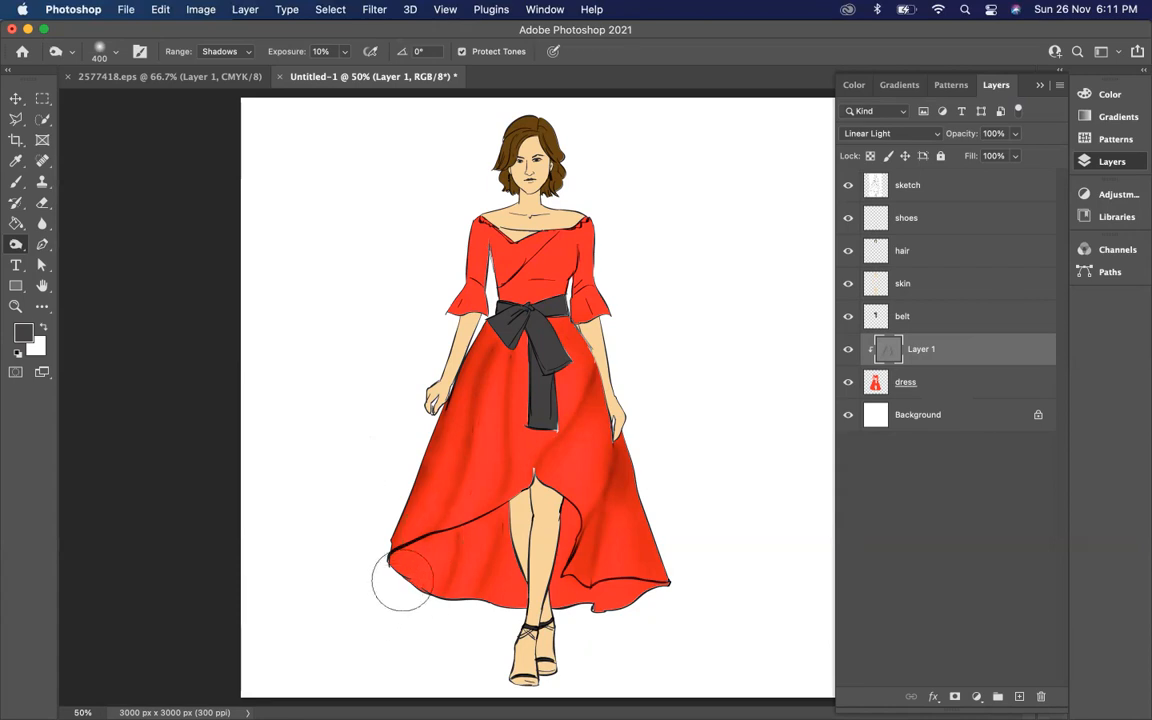
left_click_drag(478, 571, 460, 585)
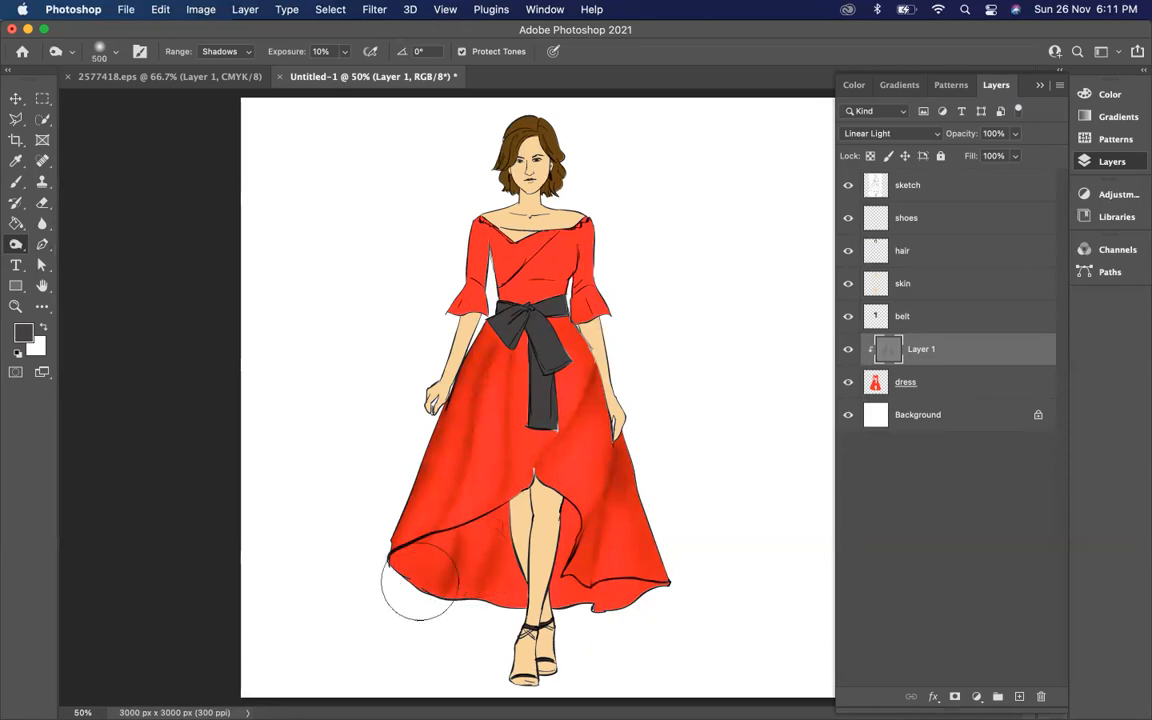
key("bracketleft")
key("bracketleft")
key("bracketleft")
key("bracketleft")
key("bracketleft")
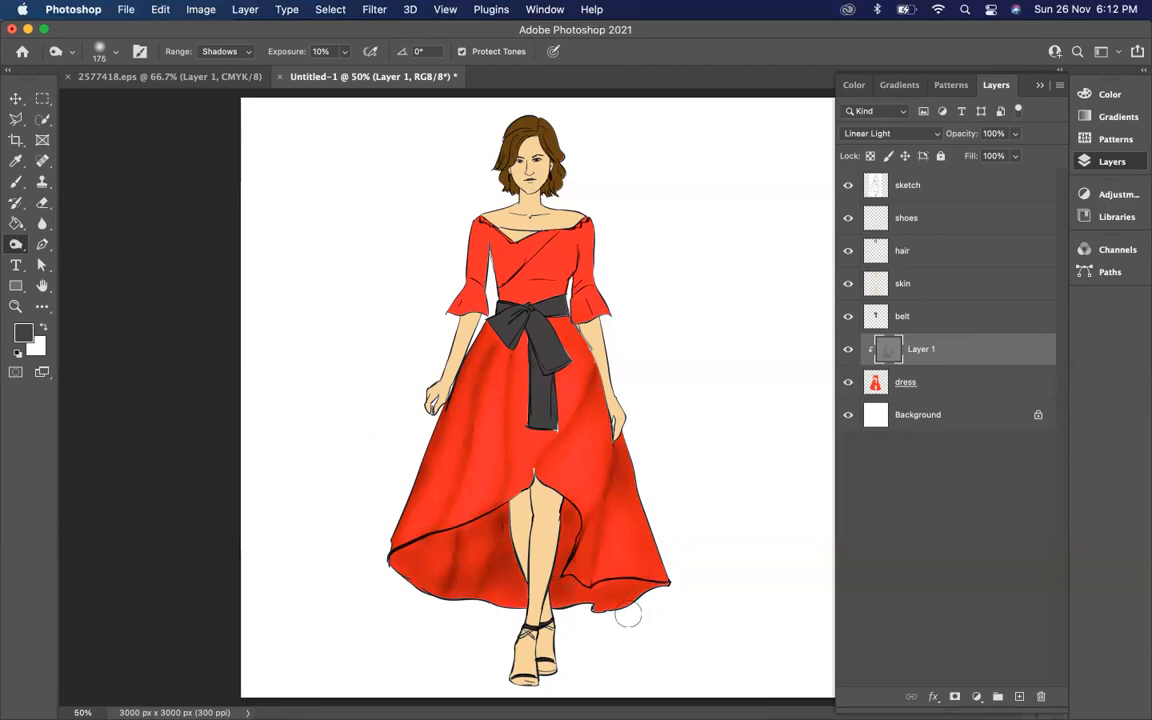
key("super+minus")
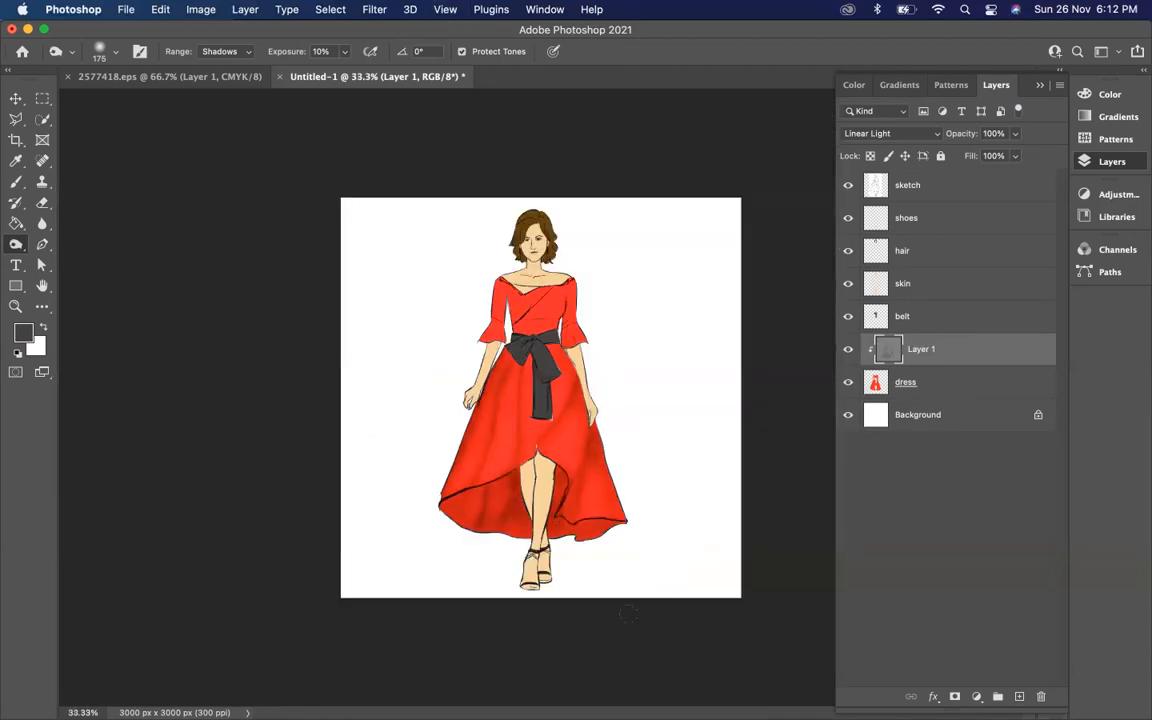
Set the Burn tool to 5% exposure with a 50 px brush for shading the dress bodice.
key("super+equal")
key("super+equal")
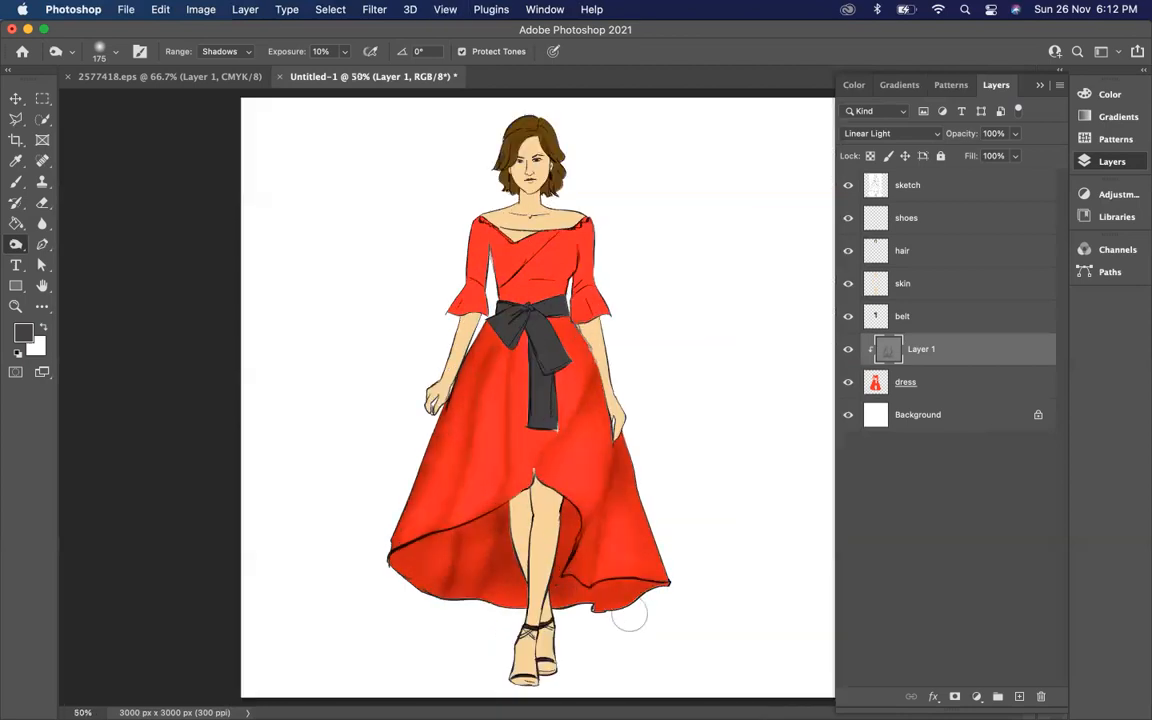
scroll(594, 379, "up", 2)
scroll(594, 379, "up", 1)
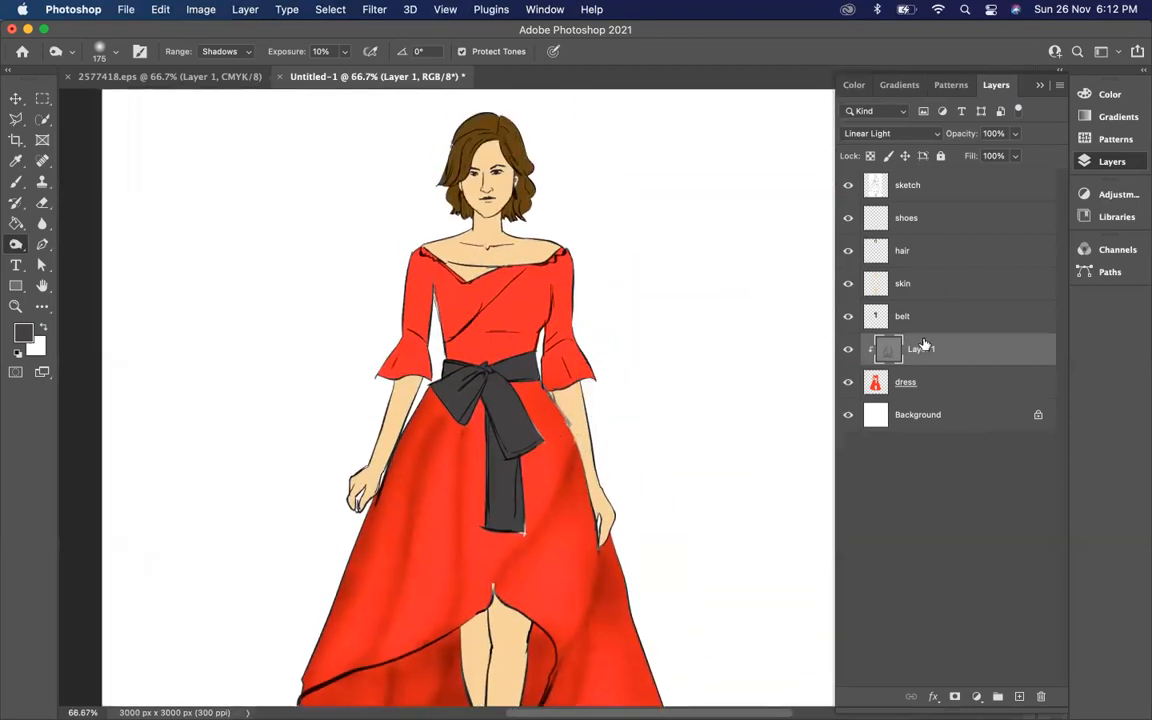
key("super+equal")
scroll(415, 291, "up", 3)
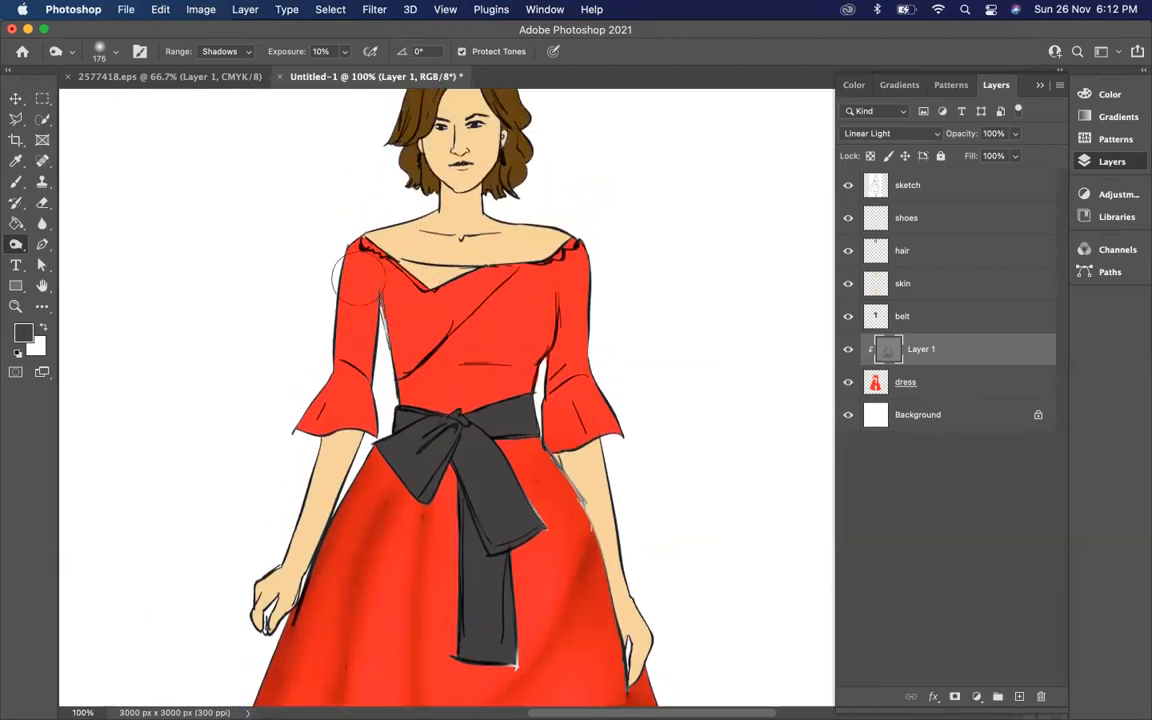
key("bracketleft")
key("bracketleft")
key("bracketleft")
key("bracketleft")
key("bracketleft")
right_click(15, 243)
left_click(79, 258)
left_click(344, 51)
left_click_drag(347, 69, 341, 71)
key("bracketleft")
key("bracketleft")
key("bracketleft")
key("bracketleft")
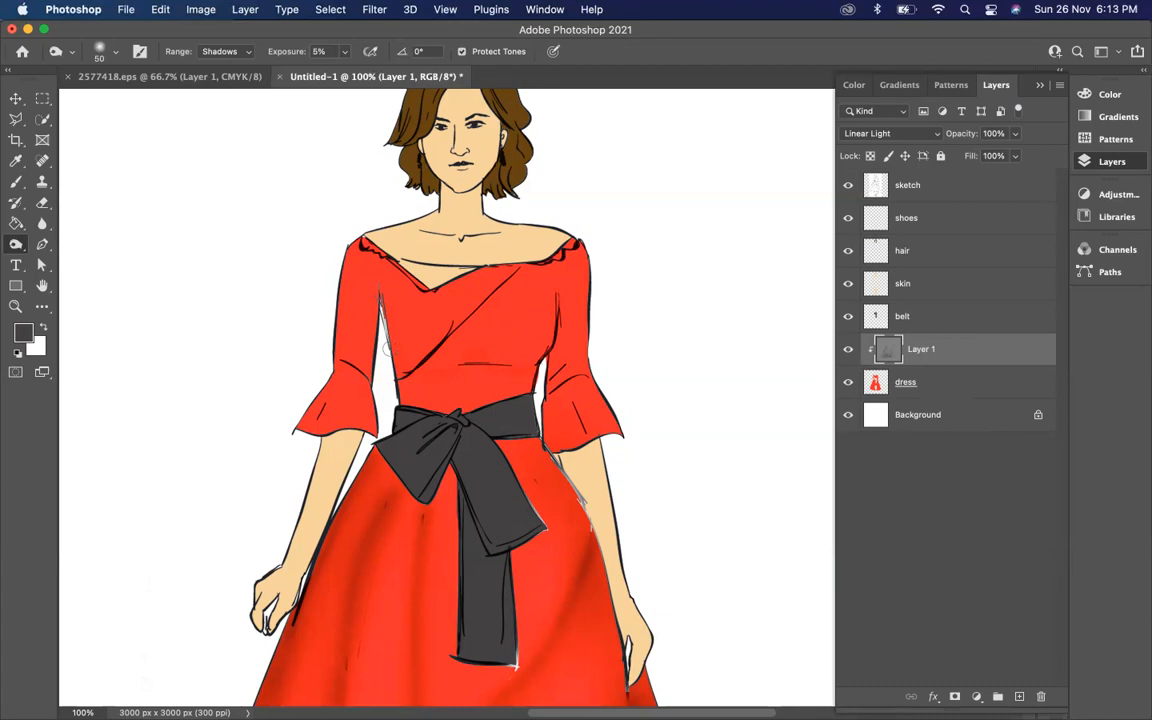
Burn shadows below the bust line and around the waist of the bodice, adjusting the brush between 125 and 100 px.
key("bracketright")
key("bracketright")
key("bracketright")
key("bracketright")
key("bracketright")
key("bracketright")
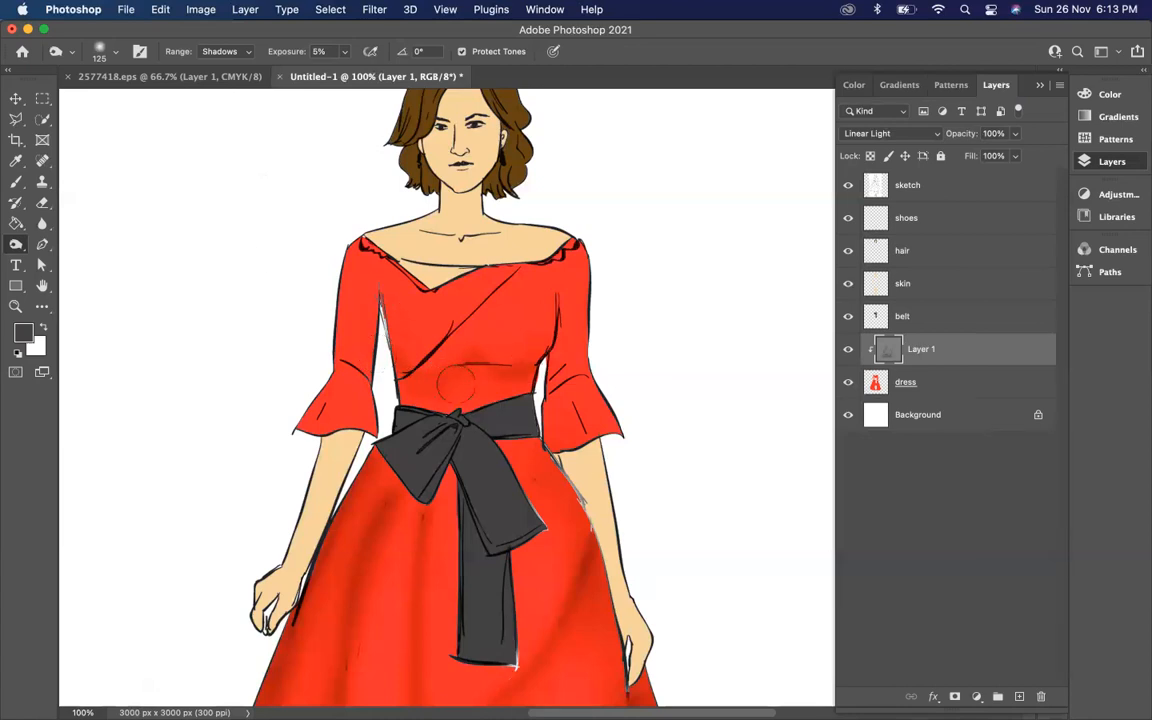
key("bracketright")
key("bracketright")
key("bracketleft")
key("bracketleft")
key("bracketleft")
Dodge highlights onto the bust of the dress with a 175 px brush at 3% exposure.
right_click(16, 243)
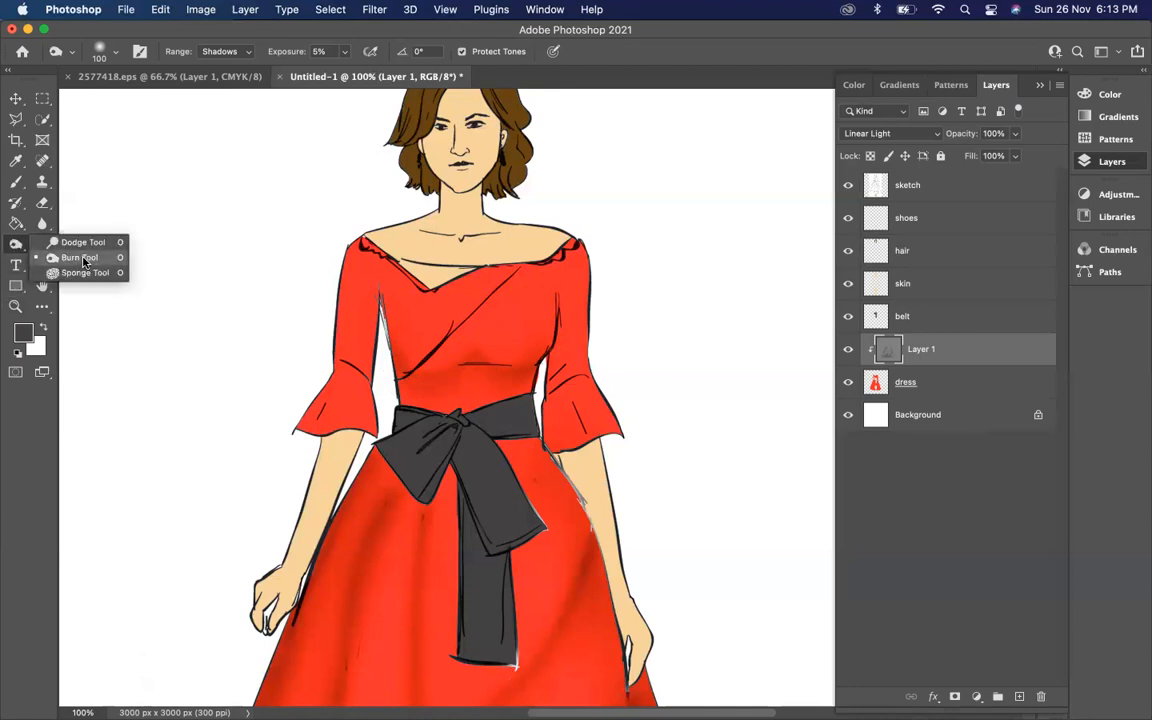
left_click(78, 242)
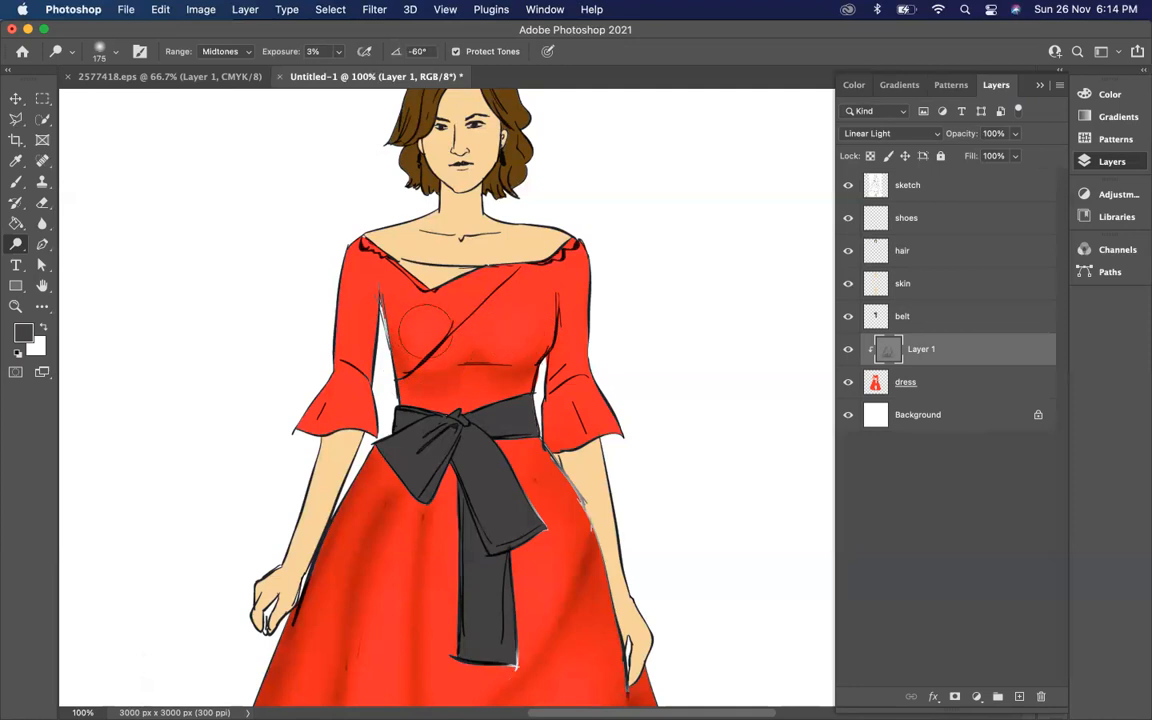
left_click_drag(526, 334, 513, 326)
Switch back to the Burn tool and darken the armhole beside the bodice with a 70 px brush.
left_click(16, 247)
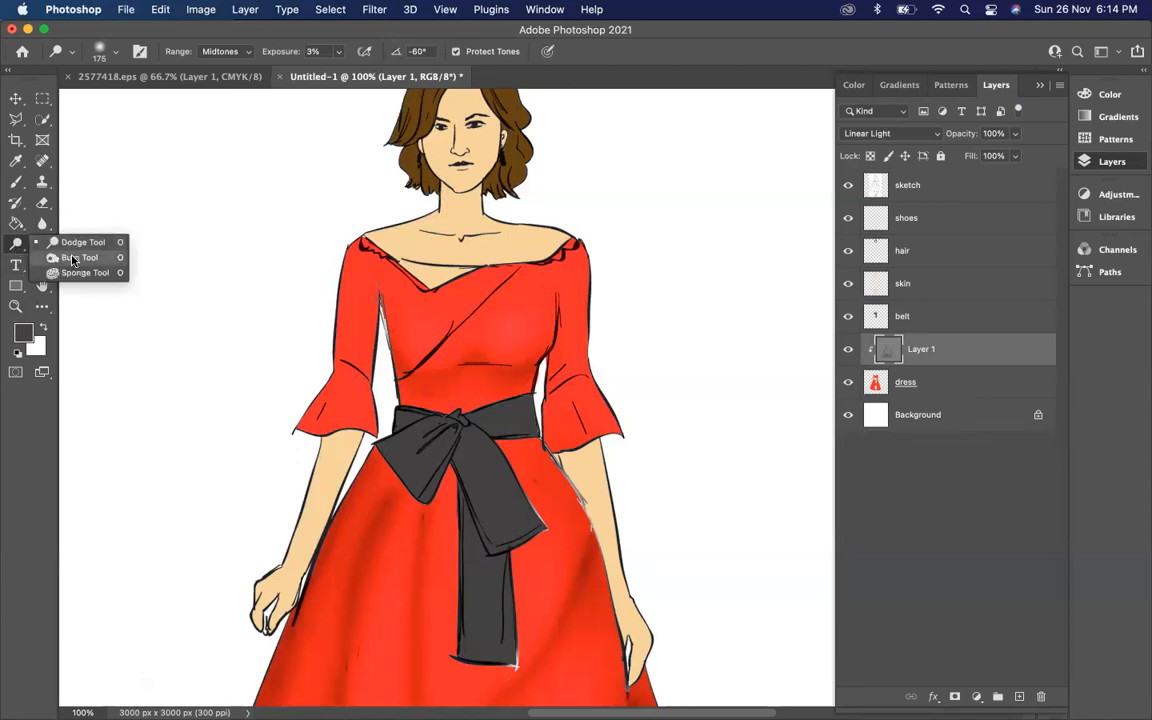
left_click(72, 256)
key("bracketleft")
key("bracketleft")
key("bracketleft")
key("bracketleft")
key("bracketleft")
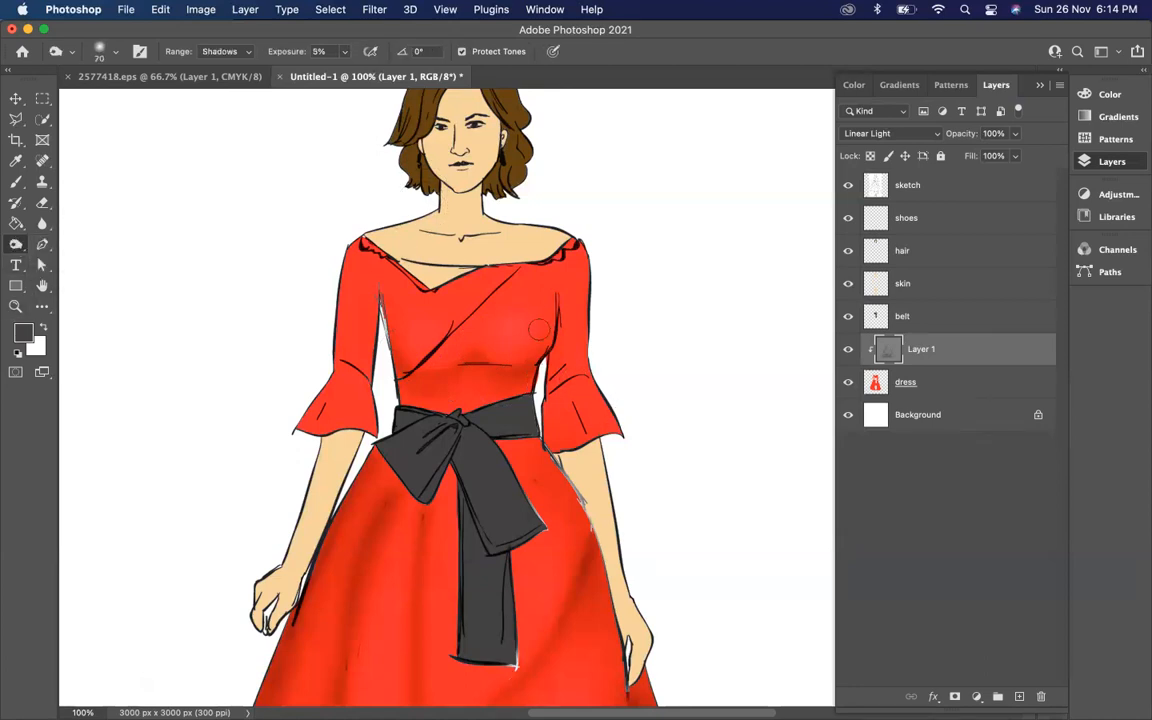
mouse_move(385, 289)
left_mouse_down()
mouse_move(389, 338)
mouse_move(382, 282)
left_mouse_up()
Burn shadows along the outer edges of both sleeves with an 80 px brush at 11% exposure.
key("bracketright")
key("bracketright")
key("bracketright")
left_click(344, 51)
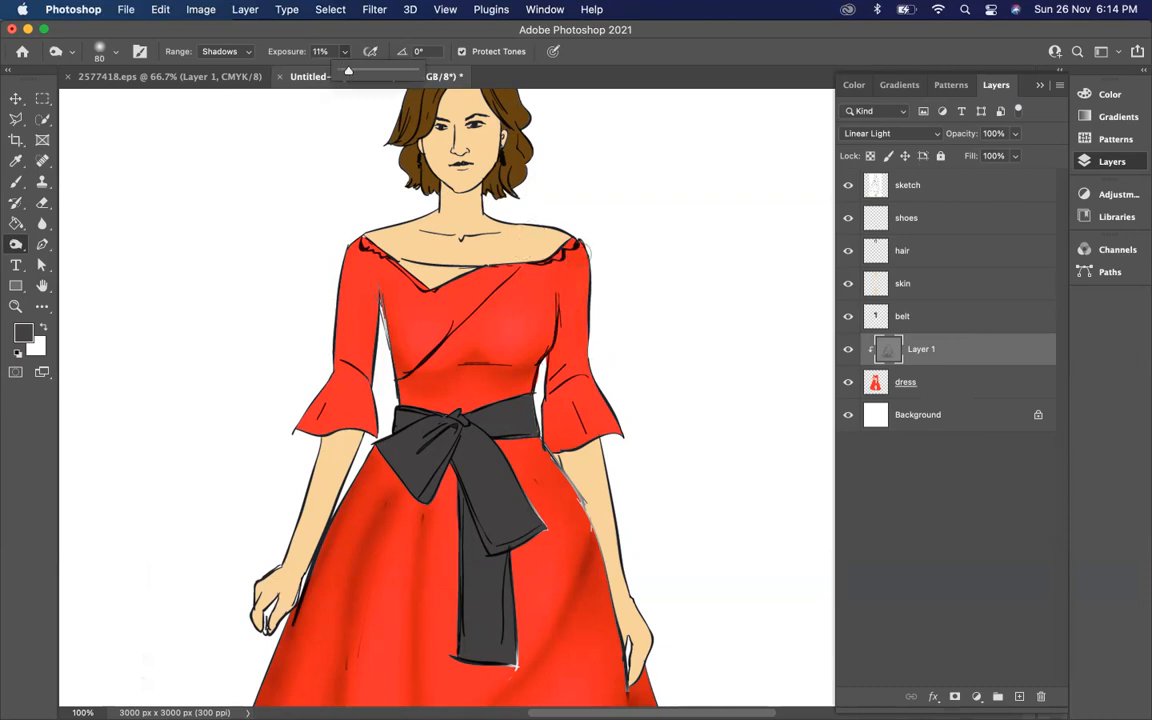
mouse_move(582, 268)
left_mouse_down()
mouse_move(590, 352)
mouse_move(586, 248)
mouse_move(596, 367)
mouse_move(594, 351)
mouse_move(617, 435)
mouse_move(596, 391)
mouse_move(618, 440)
left_mouse_up()
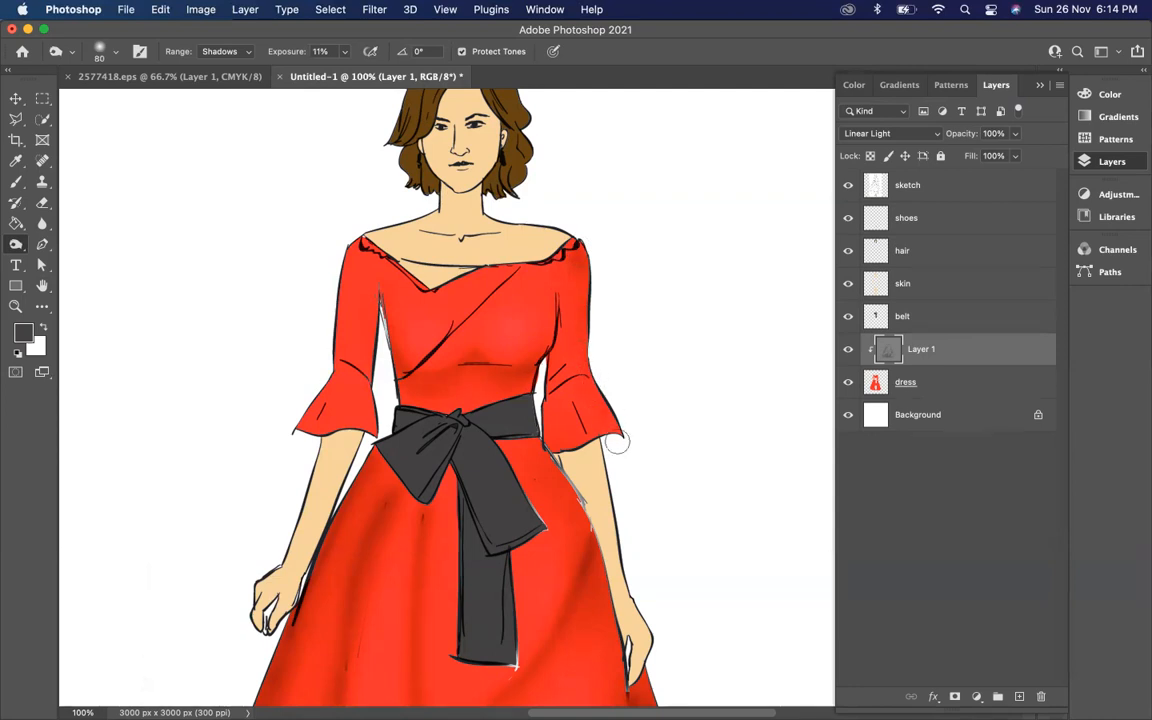
left_click_drag(577, 241, 592, 367)
left_click_drag(344, 262, 336, 356)
left_click_drag(364, 240, 338, 377)
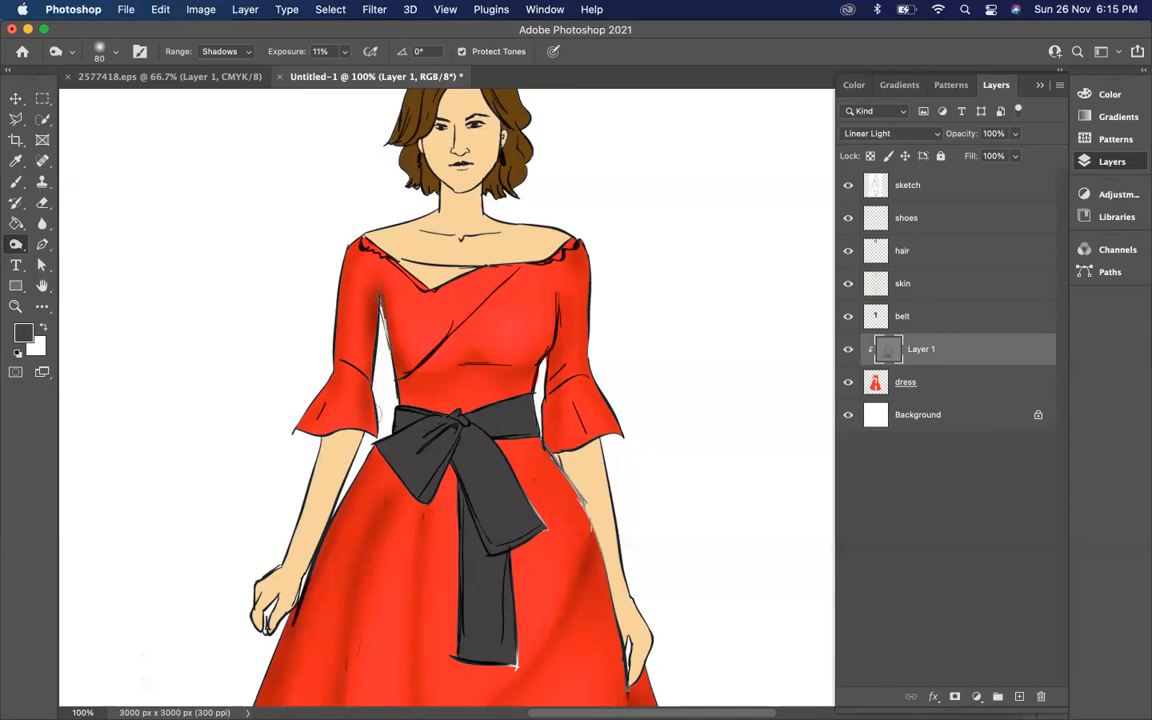
Dodge a highlight down the sleeve and its flared cuff with a 100 px brush at 3% exposure.
right_click(15, 243)
left_click(80, 242)
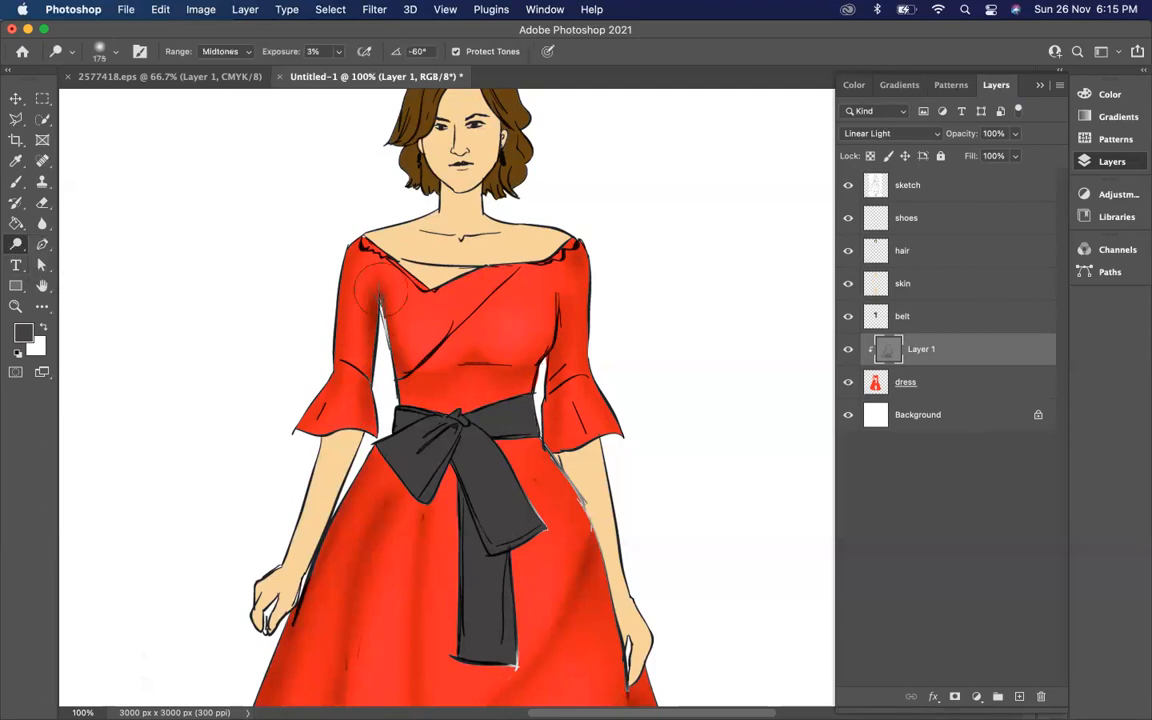
key("bracketleft")
key("bracketleft")
key("bracketleft")
key("bracketleft")
key("bracketright")
mouse_move(364, 275)
left_mouse_down()
mouse_move(353, 391)
mouse_move(361, 292)
mouse_move(338, 438)
mouse_move(364, 288)
mouse_move(335, 437)
left_mouse_up()
On the sketch layer, paint the outline at the peak of the skirt's front opening in black with a 15 px brush.
scroll(499, 360, "down", 2)
scroll(498, 361, "down", 6)
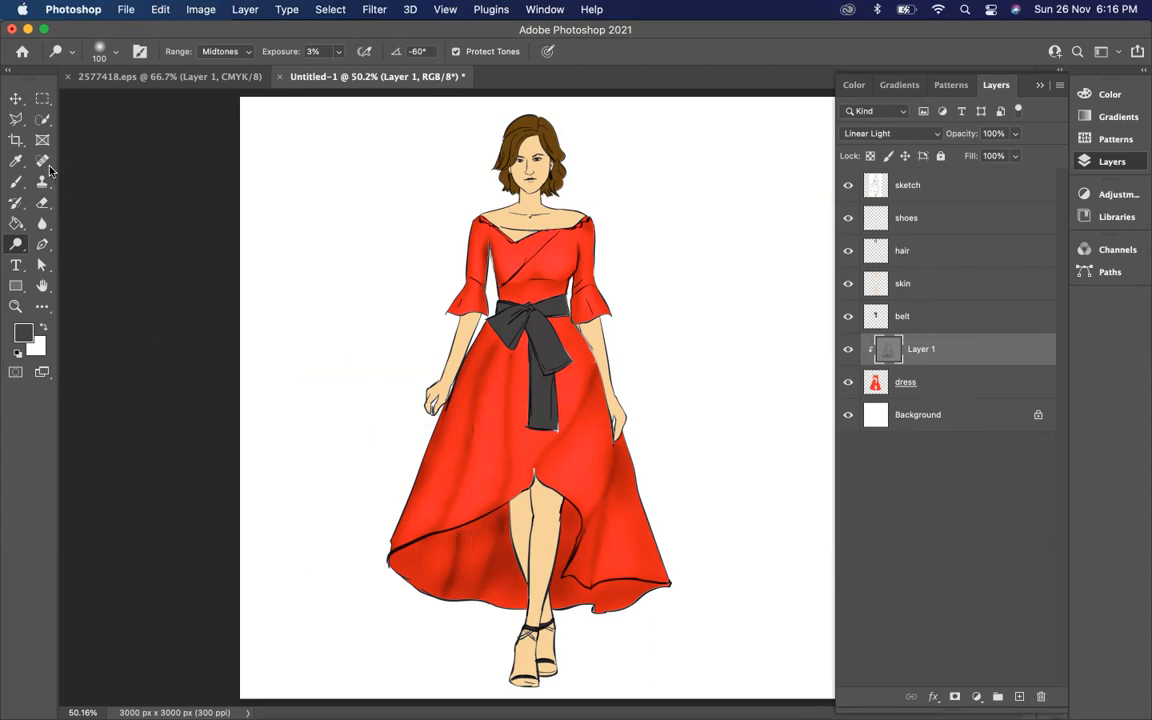
scroll(609, 336, "up", 6)
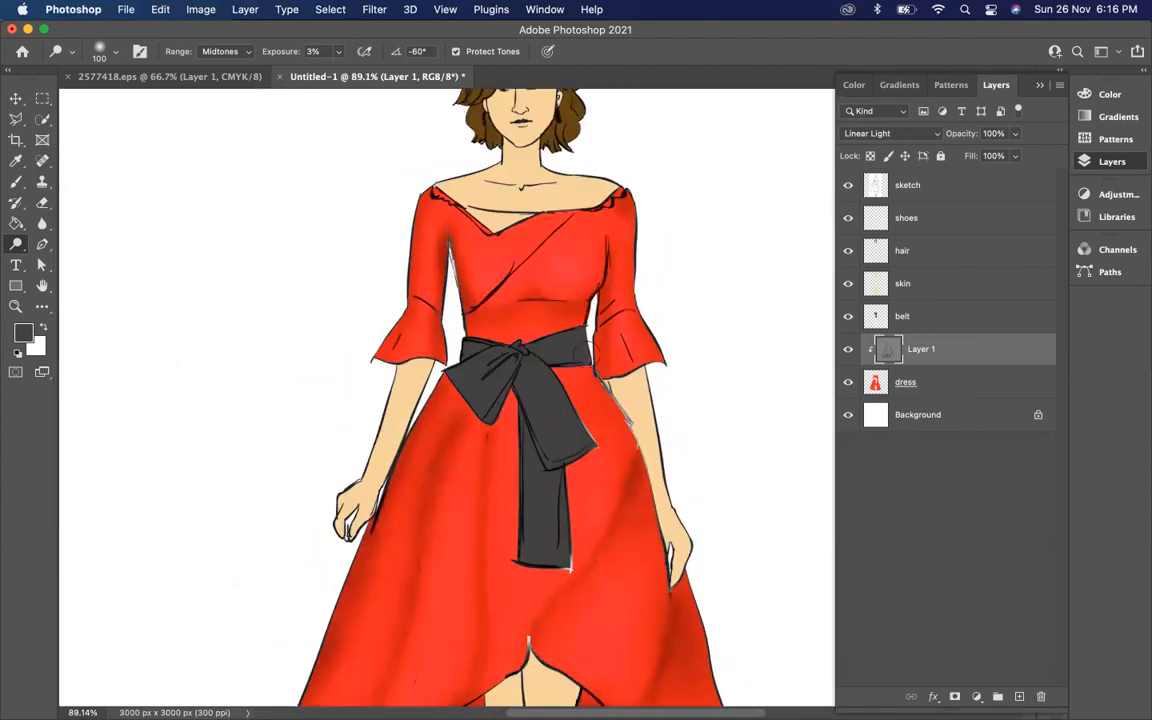
scroll(587, 352, "down", 3)
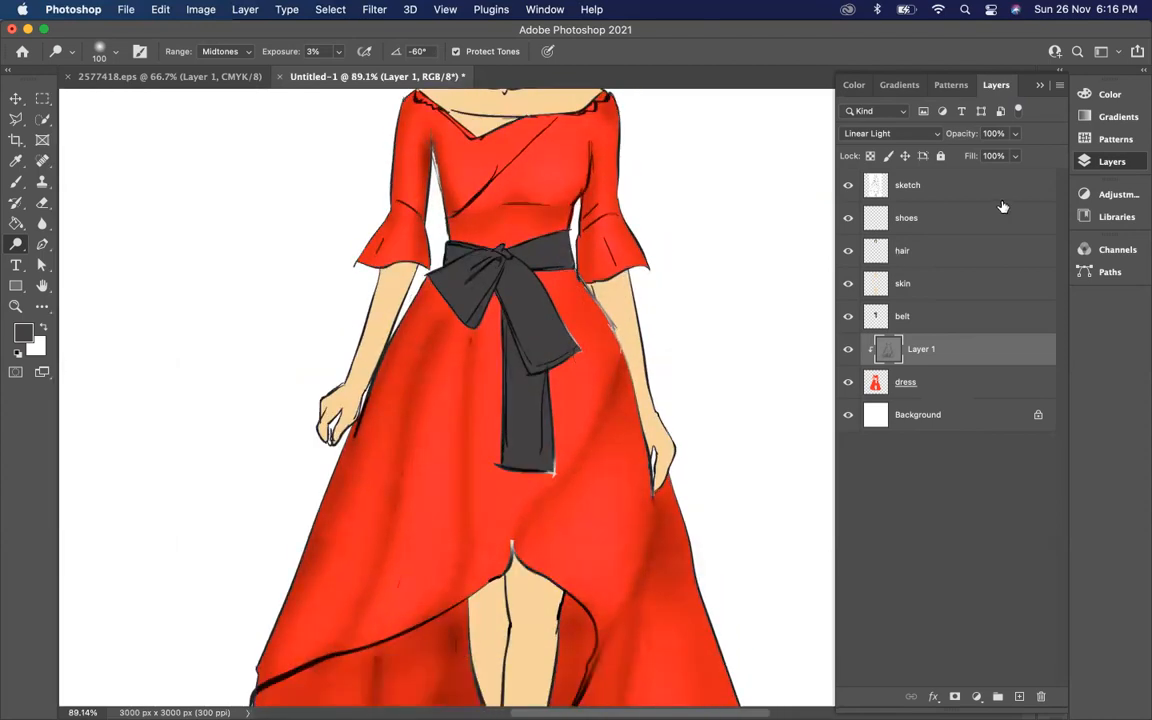
left_click(868, 186)
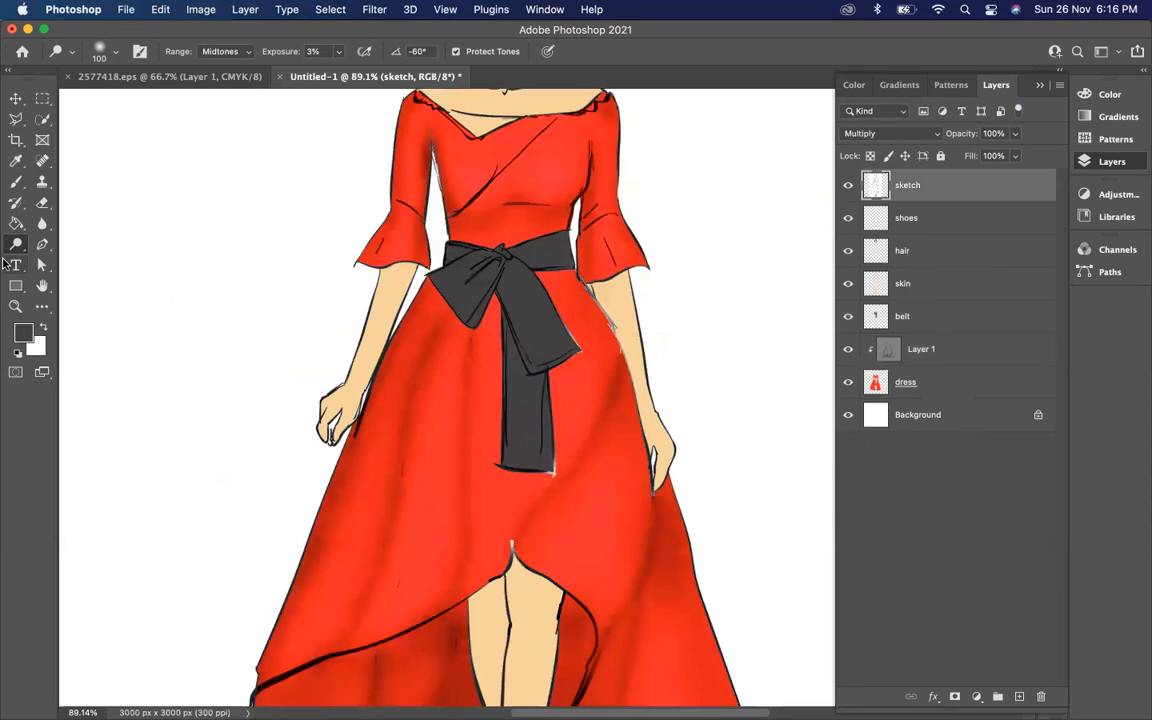
left_click(16, 181)
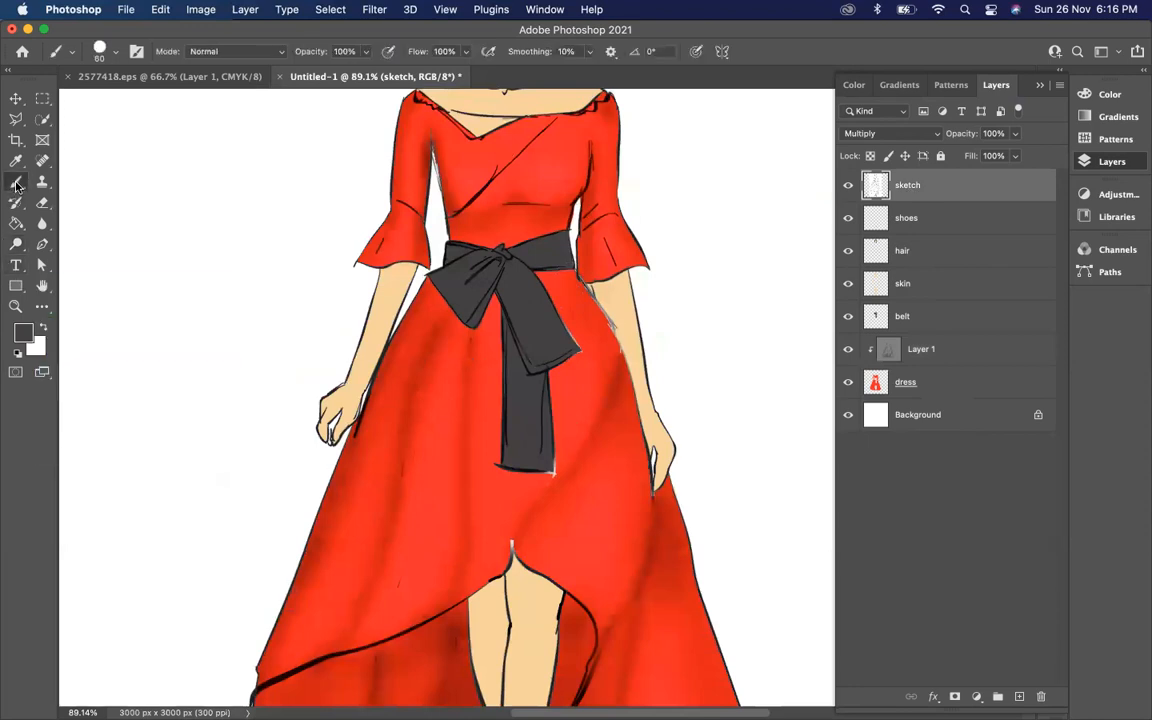
left_click(17, 352)
key("bracketleft")
key("bracketleft")
key("bracketleft")
key("bracketleft")
key("bracketleft")
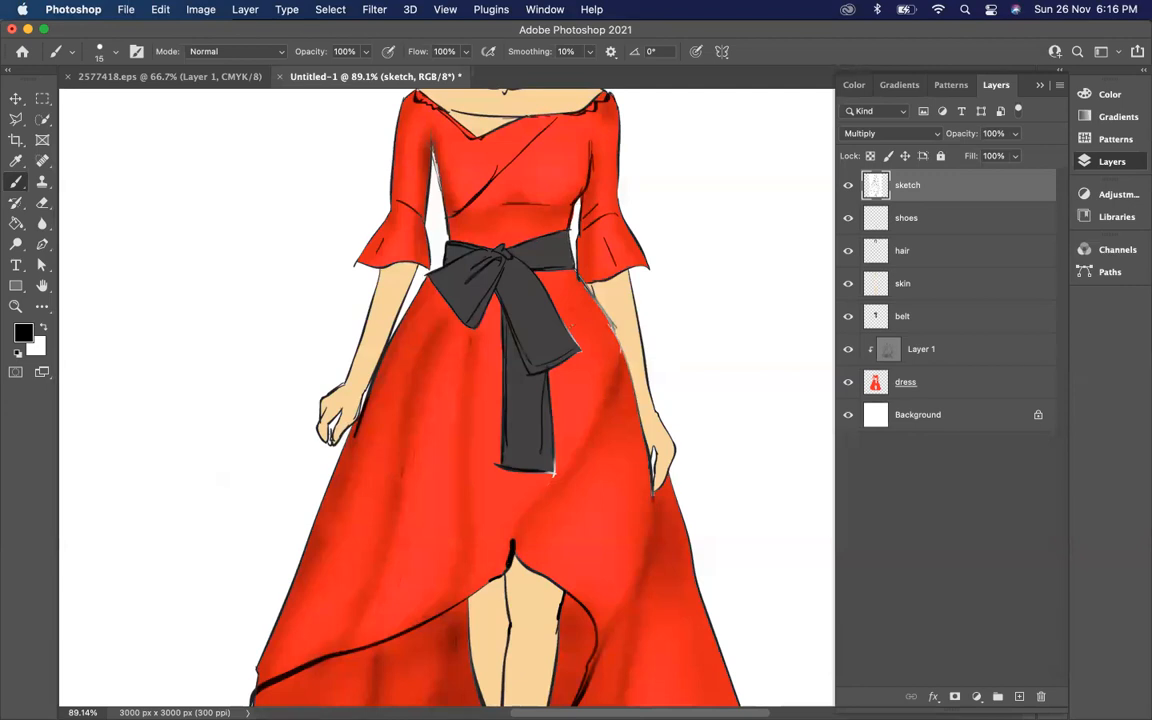
Select the skin layer, and open the finished illustration digital fashion.psd from the Desktop.
key("super+minus")
key("super+minus")
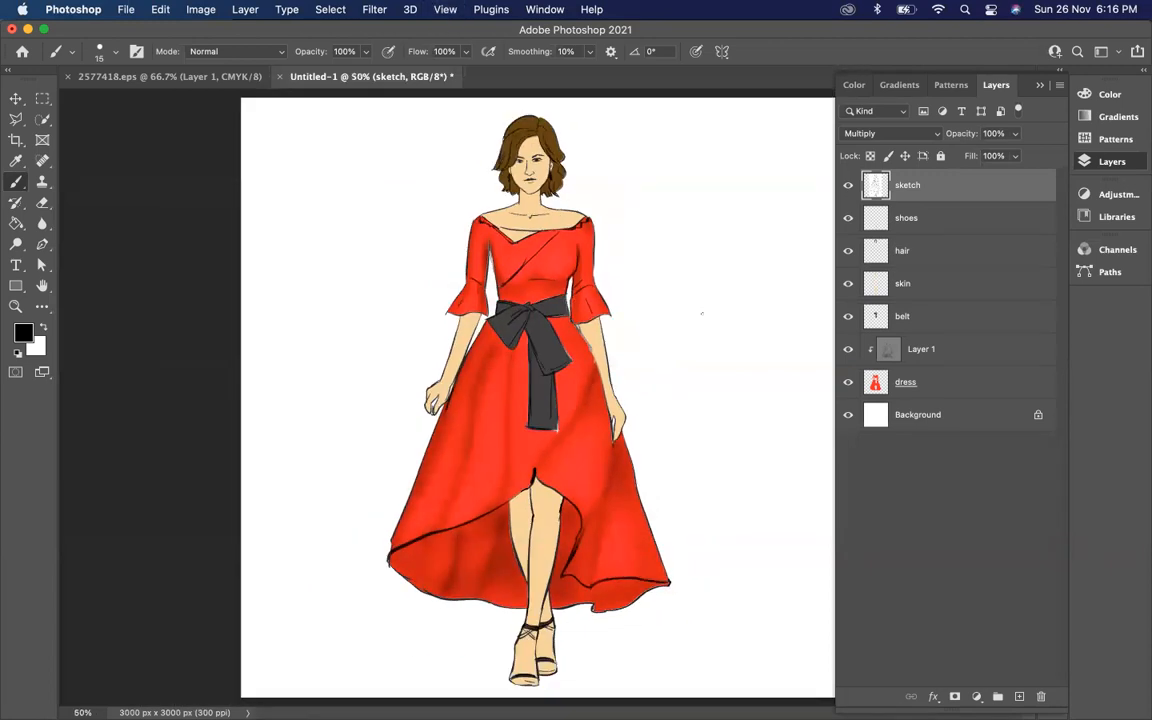
left_click(900, 284)
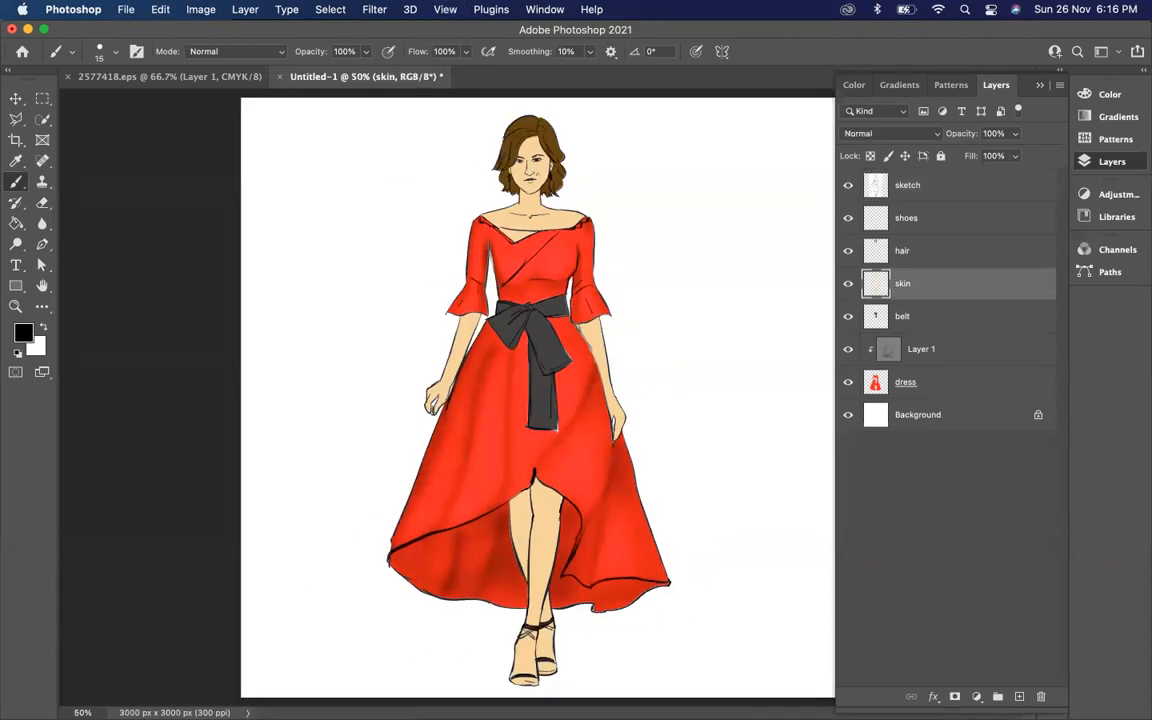
left_click(123, 10)
left_click(146, 47)
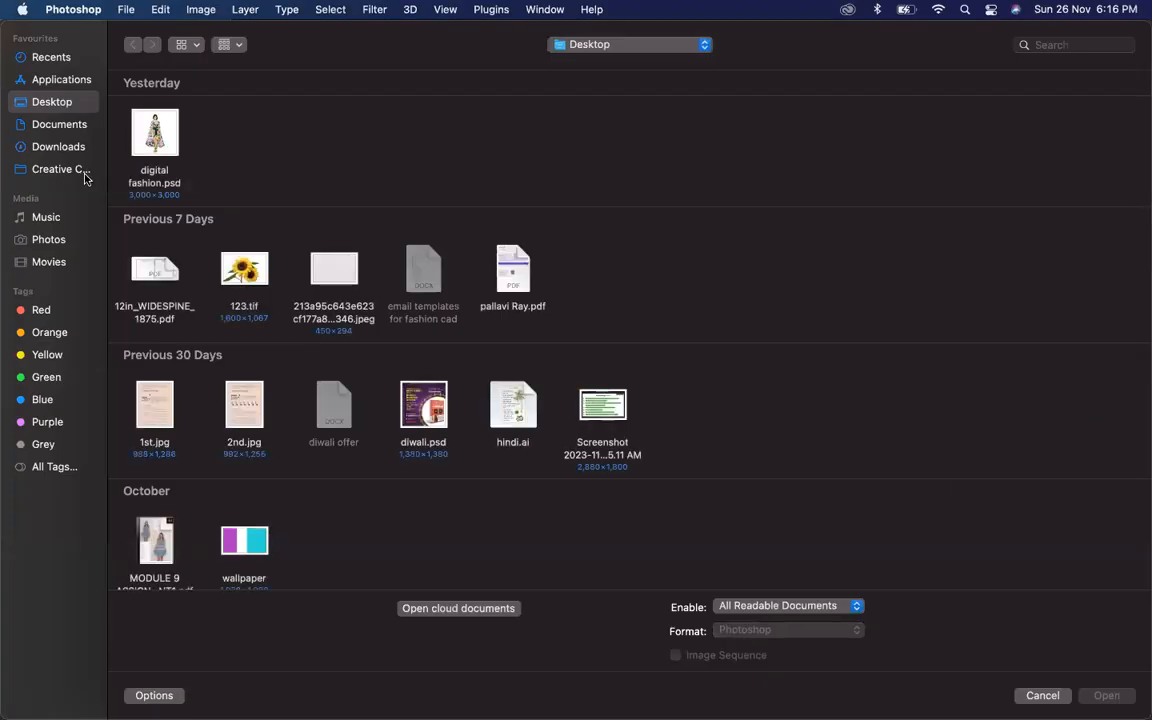
left_click(155, 125)
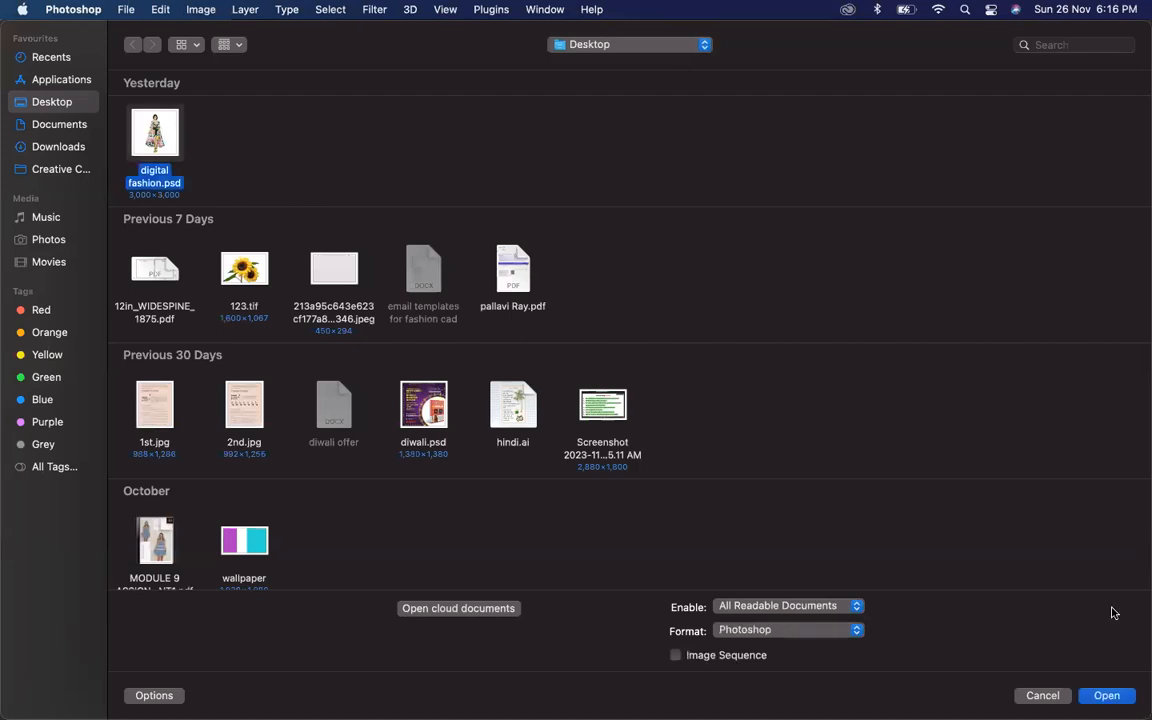
left_click(1093, 701)
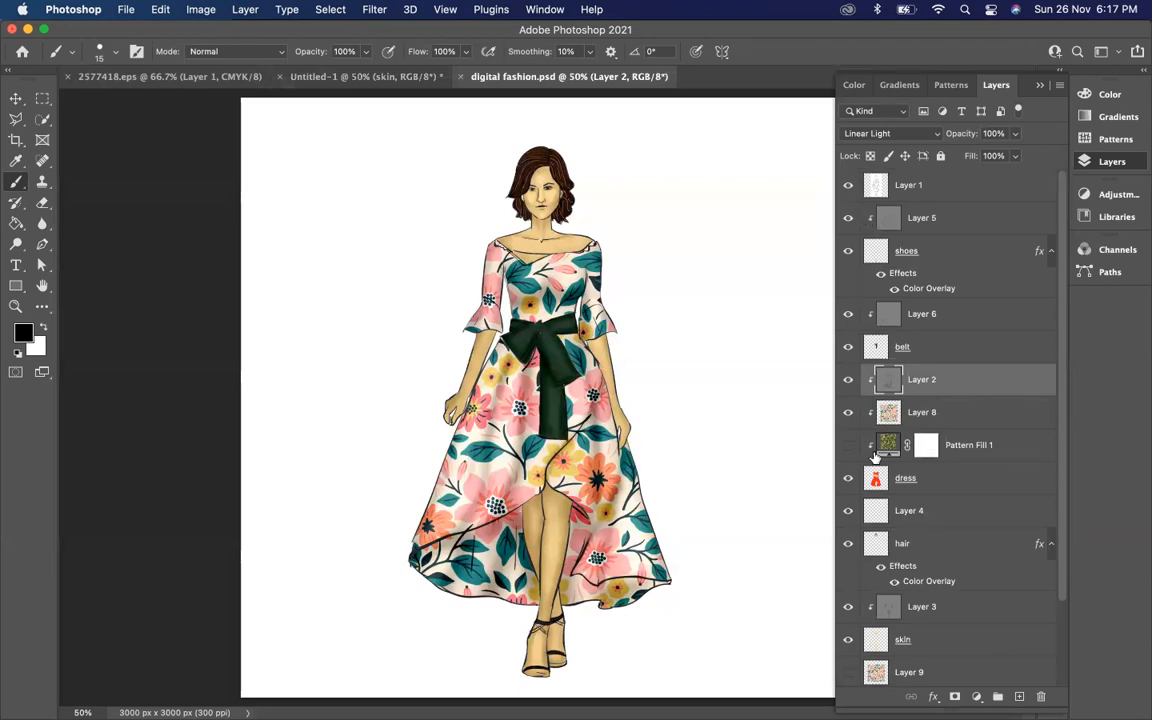
Hide the floral print layer clipped to the dress in digital fashion.psd and examine the shading of the red dress.
scroll(874, 457, "down", 3)
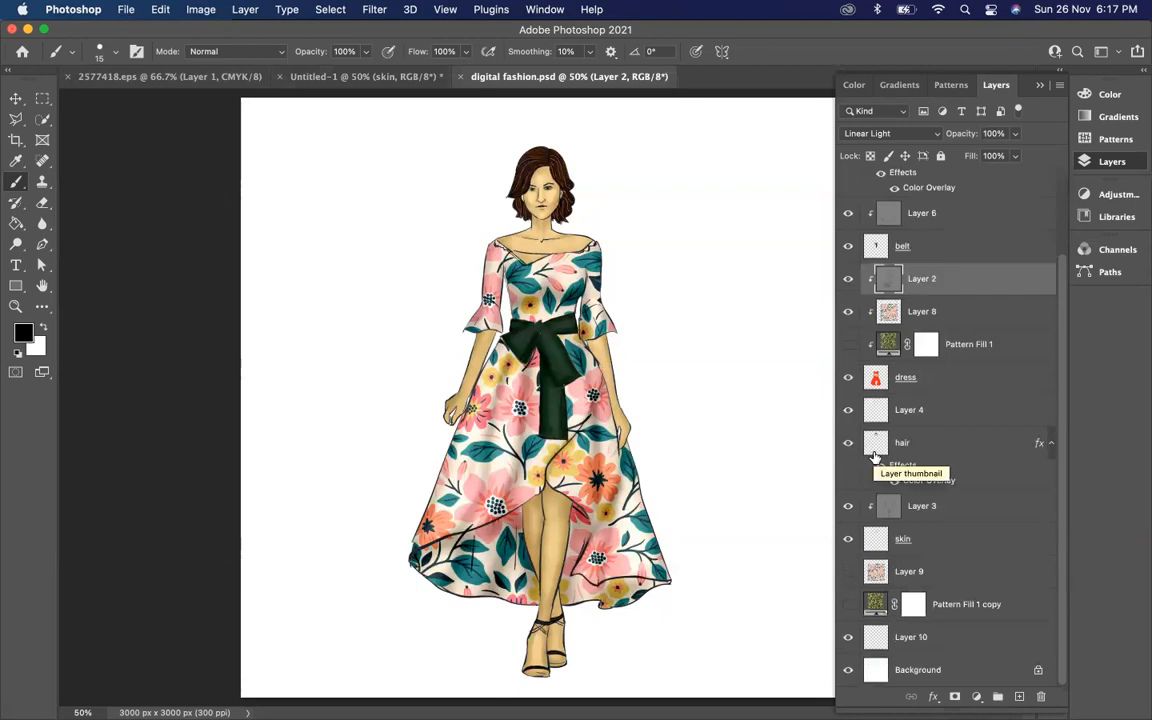
left_click(848, 311)
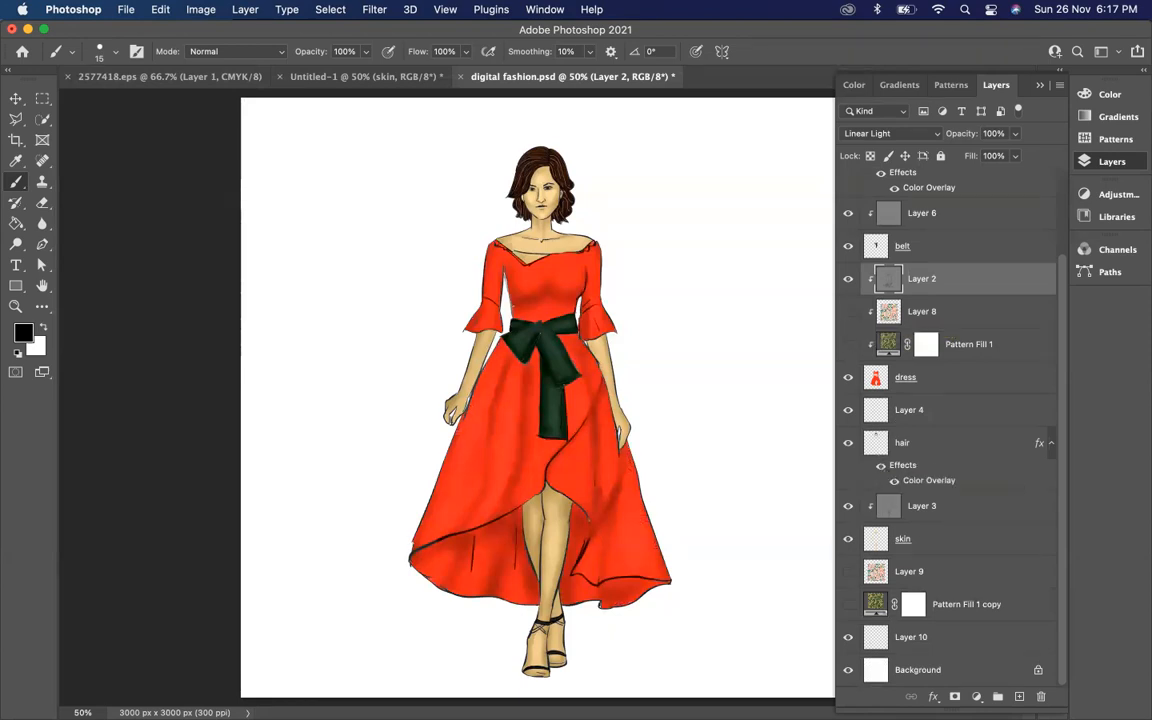
scroll(543, 395, "up", 5)
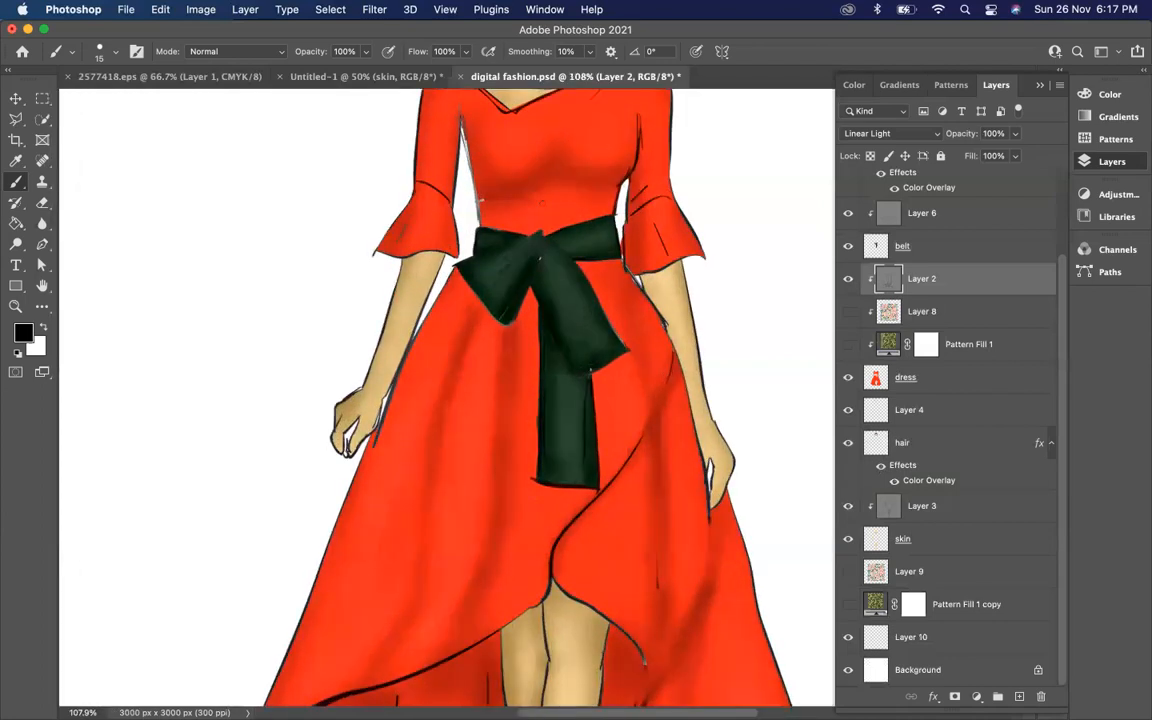
Examine the shading on the face, bodice, skirt and legs of the figure in digital fashion.psd.
scroll(543, 203, "up", 5)
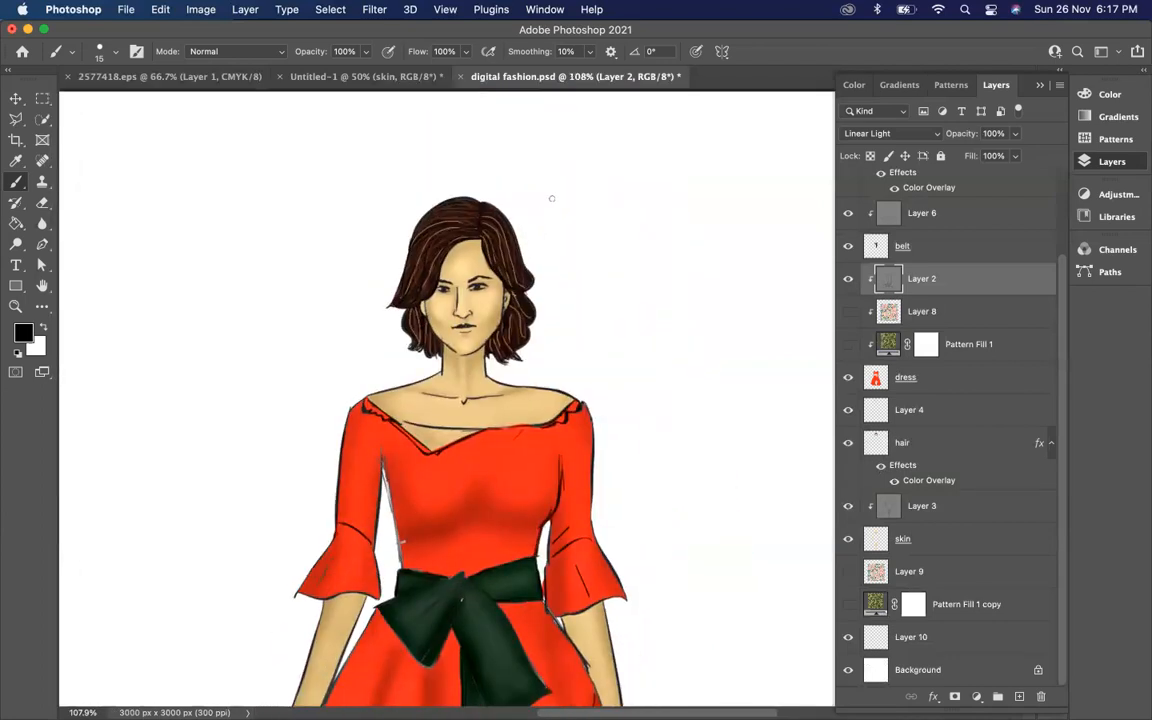
scroll(537, 388, "up", 3)
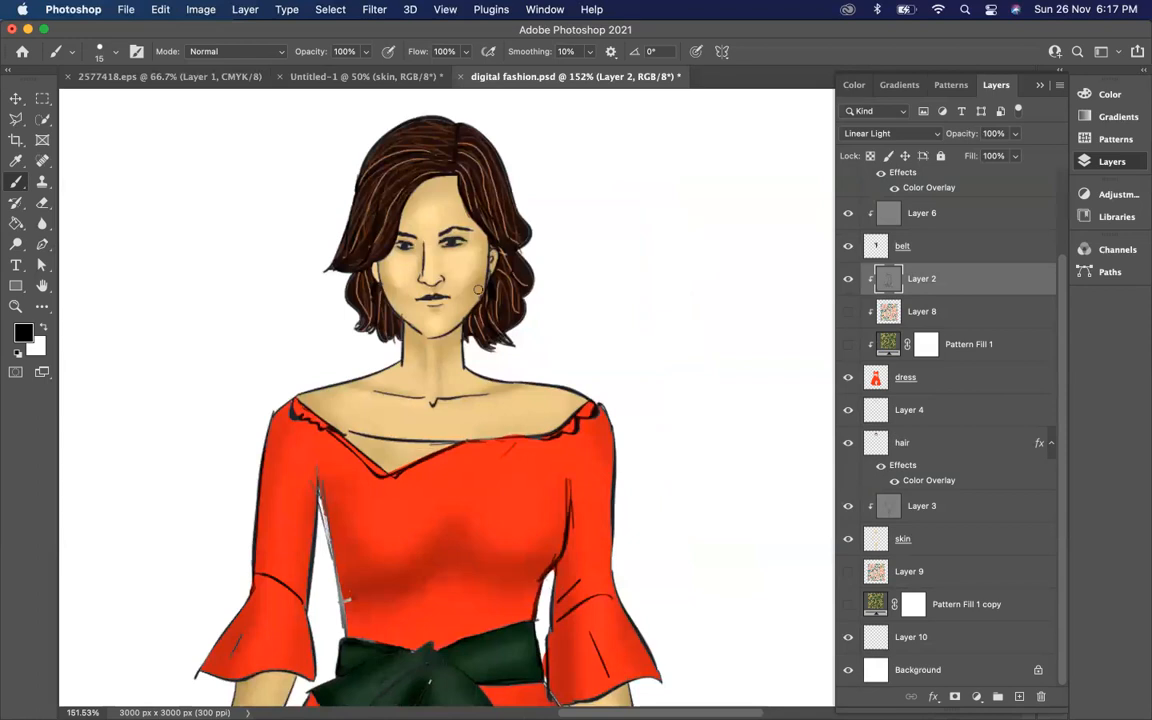
scroll(477, 287, "up", 1)
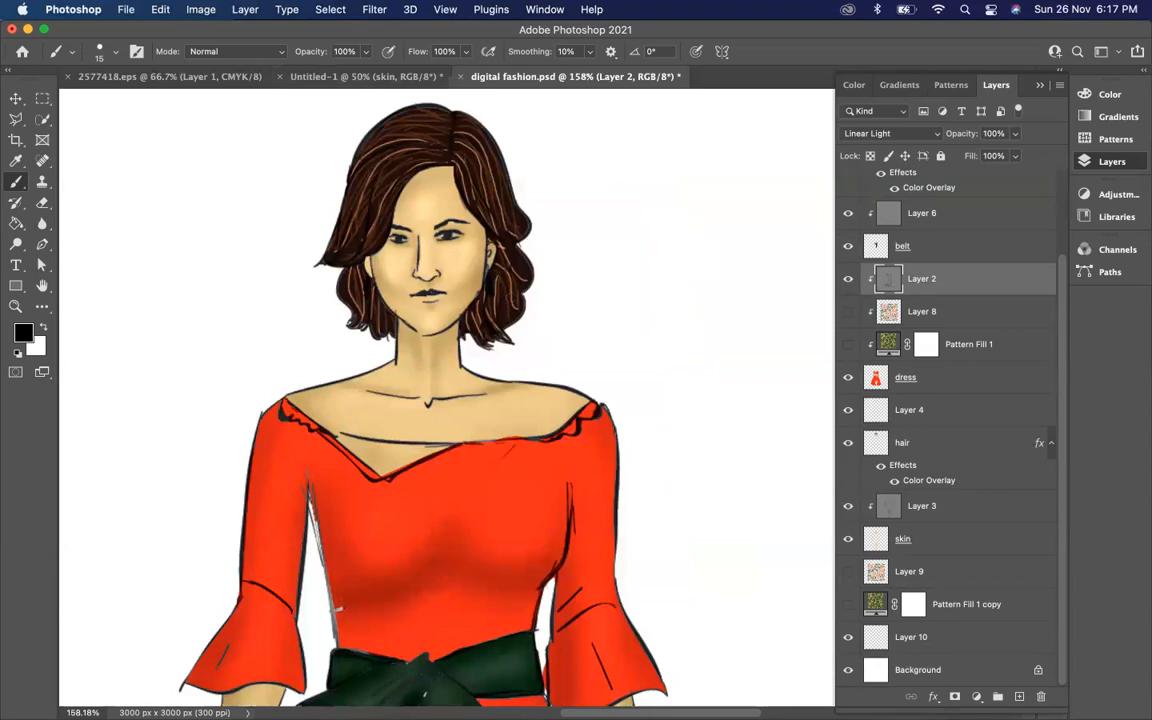
scroll(447, 398, "down", 15)
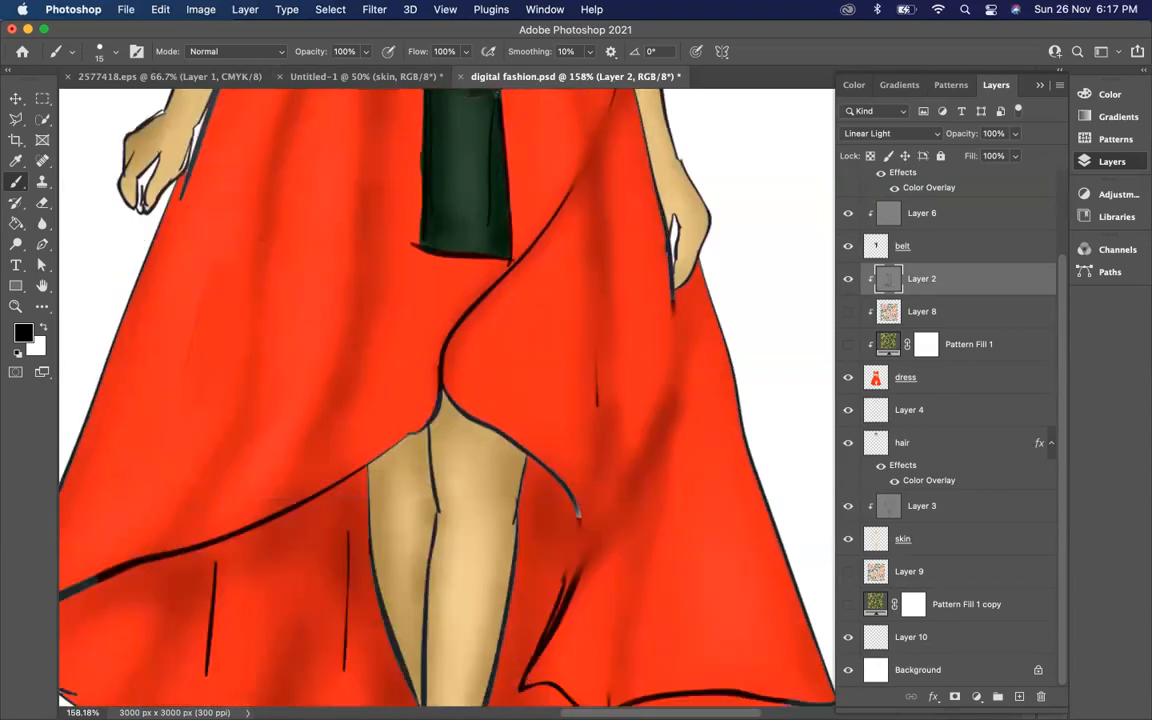
scroll(461, 308, "down", 10)
scroll(461, 308, "up", 2)
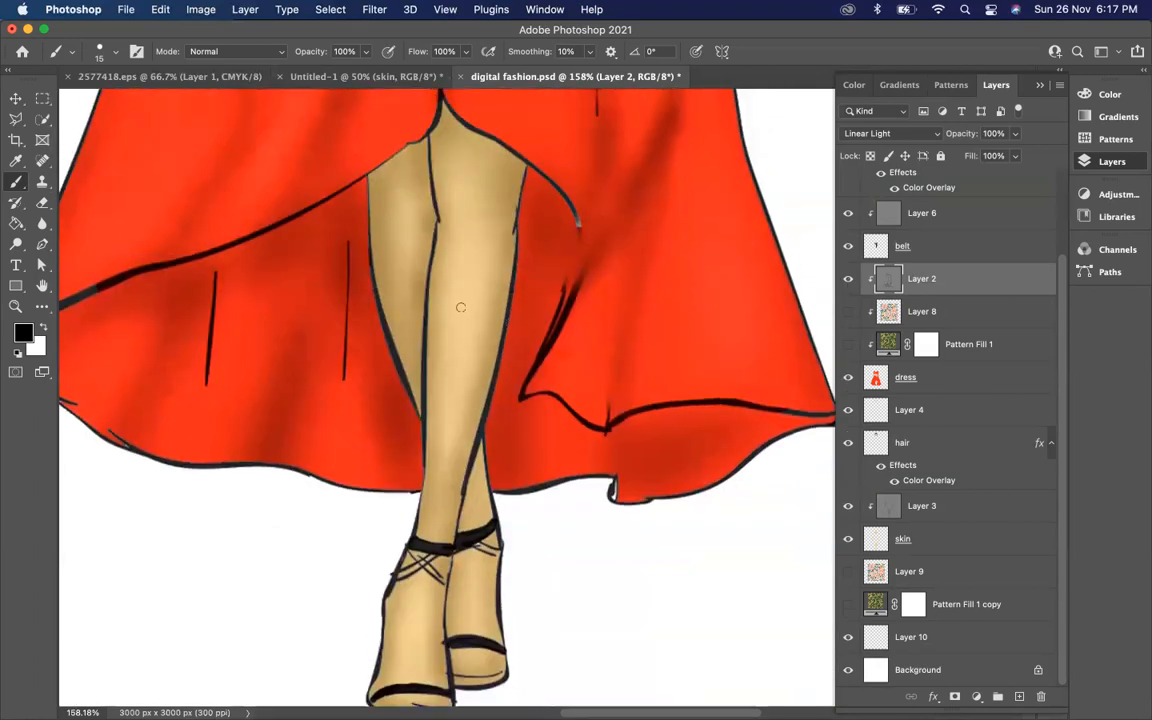
key("super+minus")
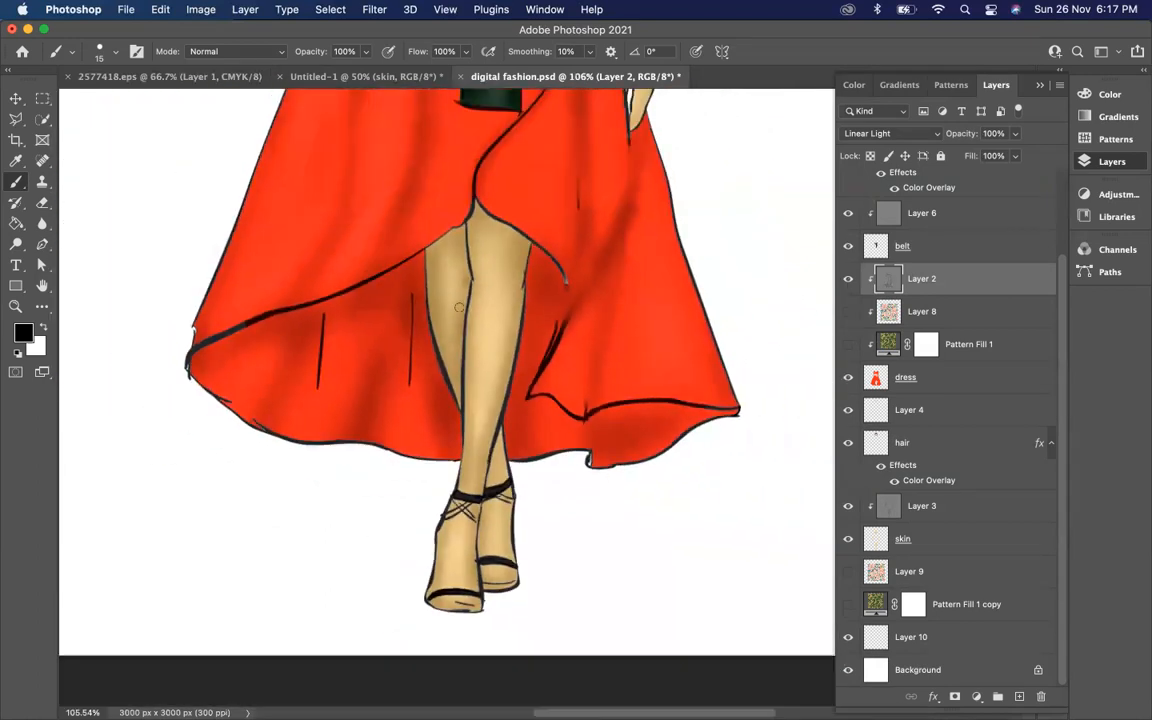
key("super+minus")
scroll(461, 308, "up", 5)
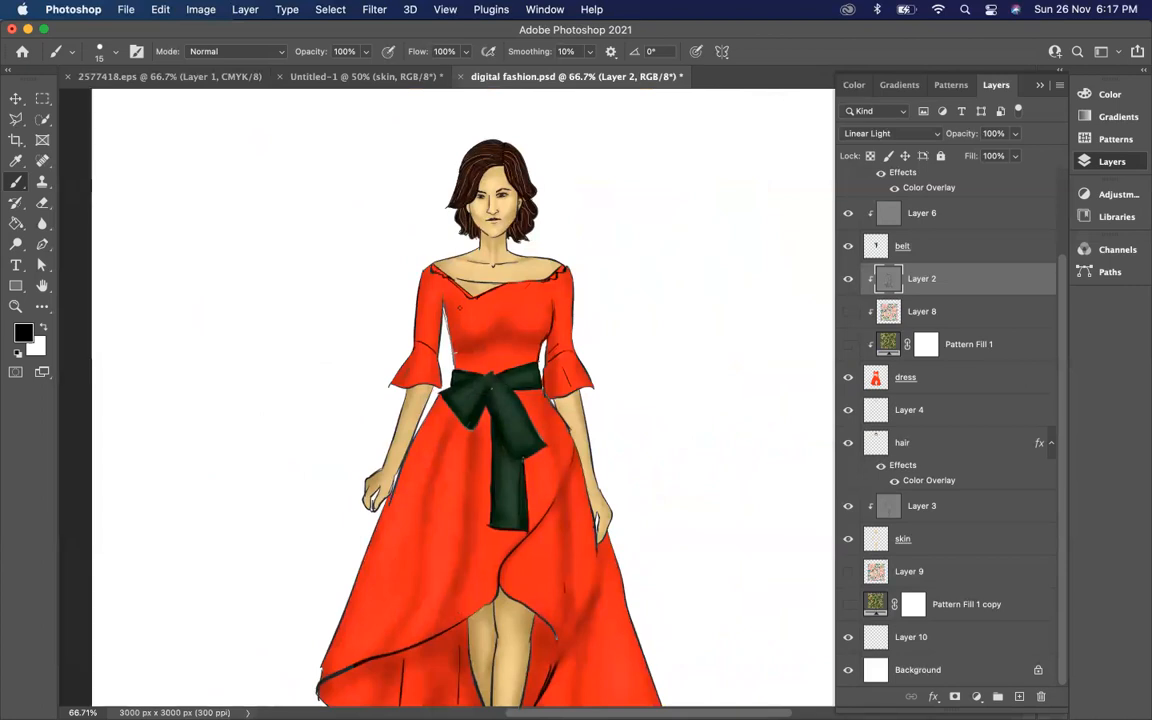
Return to the Untitled-1 document and rename the shading layer clipped to the dress as dress shadows & highlights.
left_click(190, 77)
left_click(346, 75)
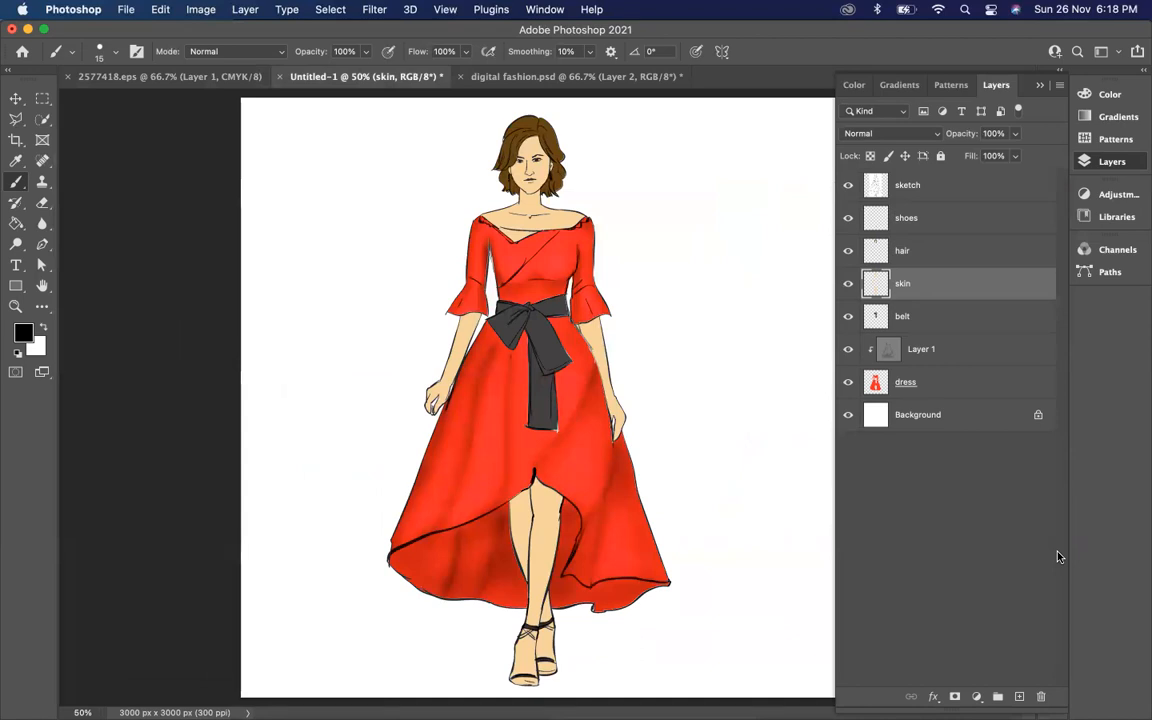
double_click(920, 348)
type("dr")
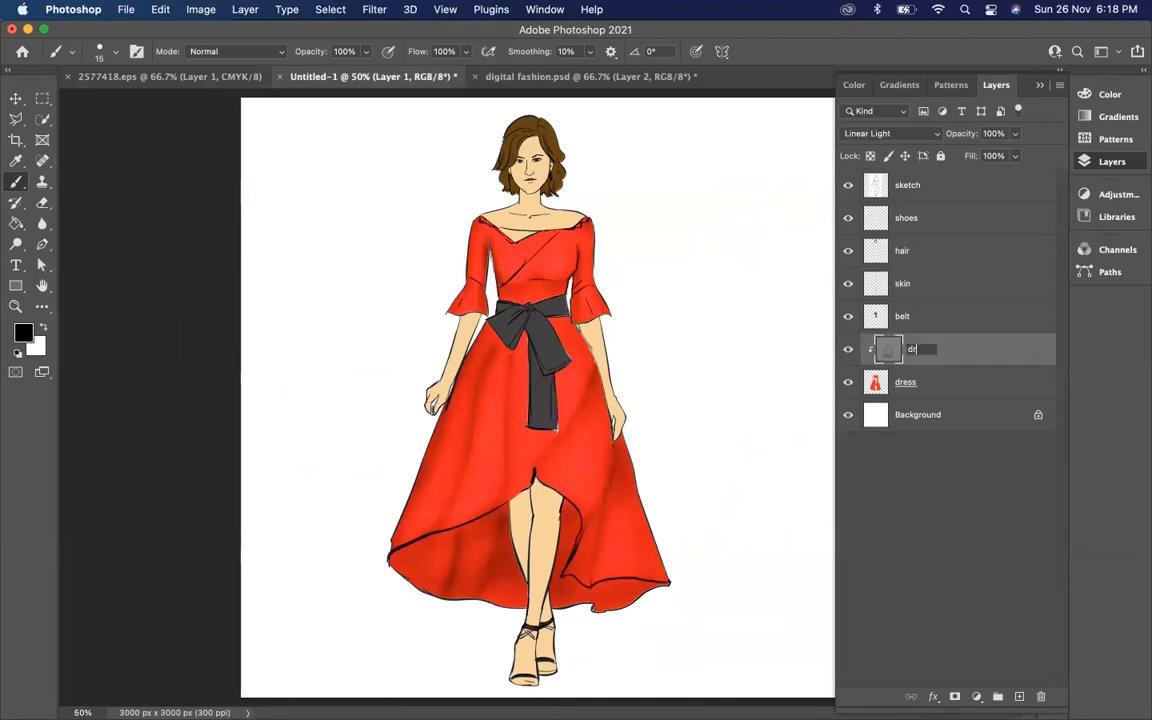
type("ess shadows & highlights")
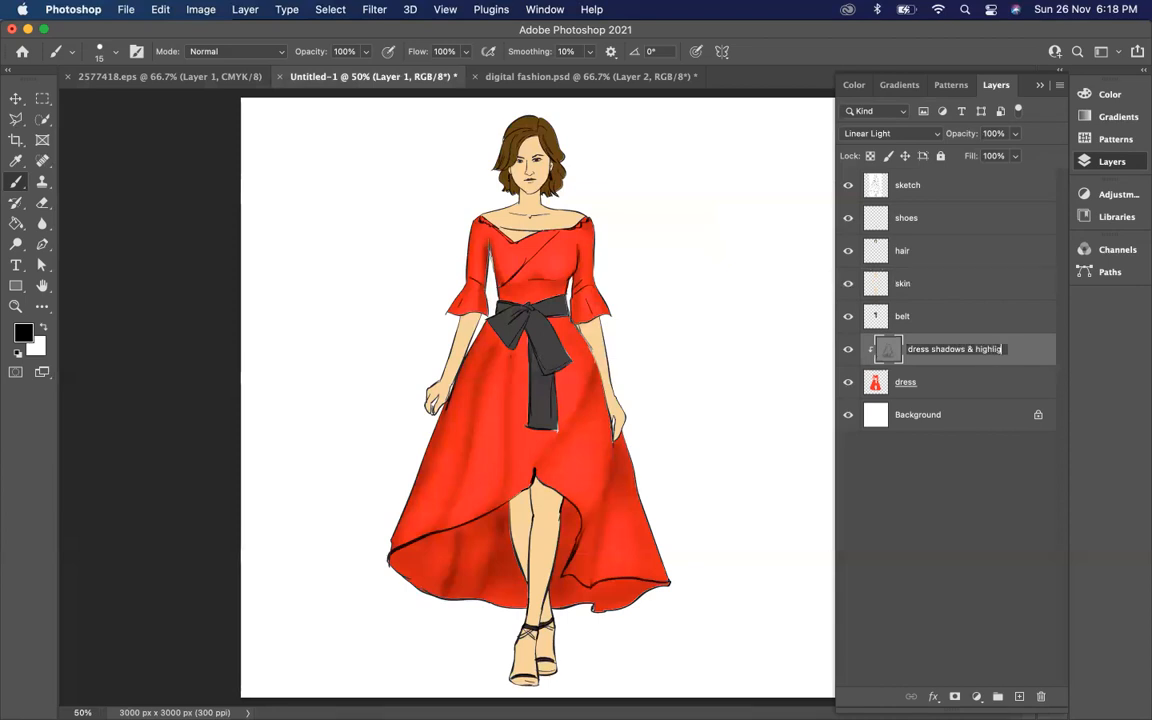
left_click(906, 468)
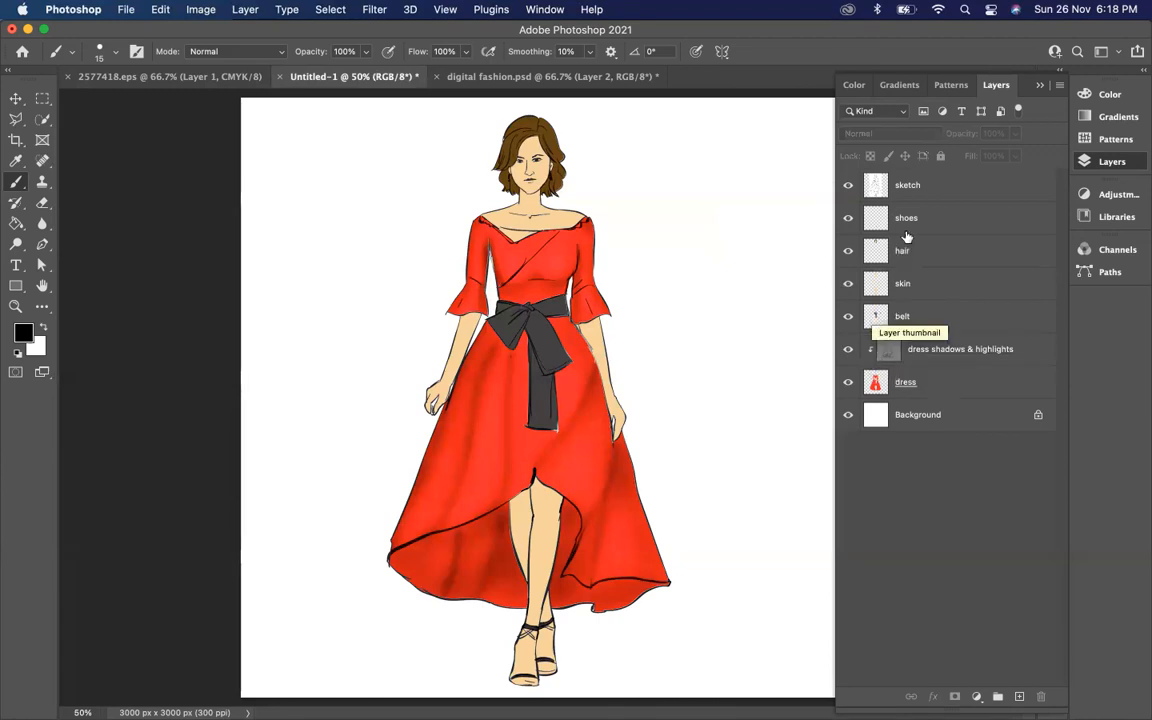
Add a new layer directly above the skin layer and fill it with 50% Gray in Normal mode at 100% opacity.
left_click(928, 288)
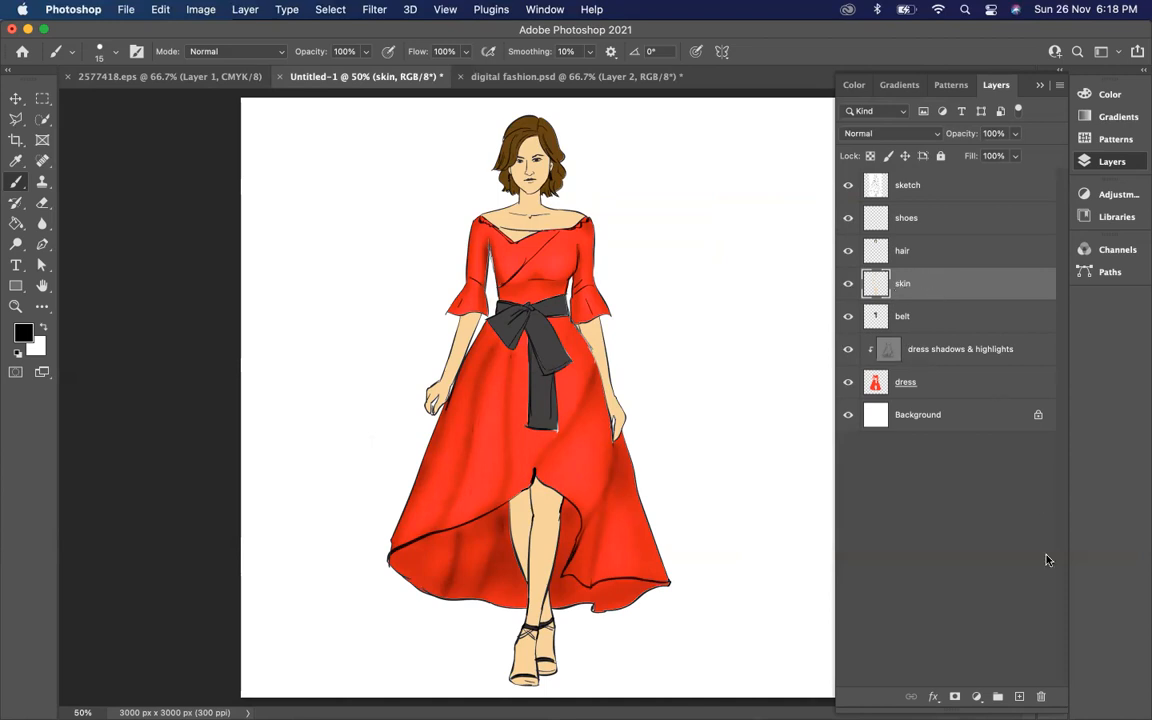
left_click(1020, 697)
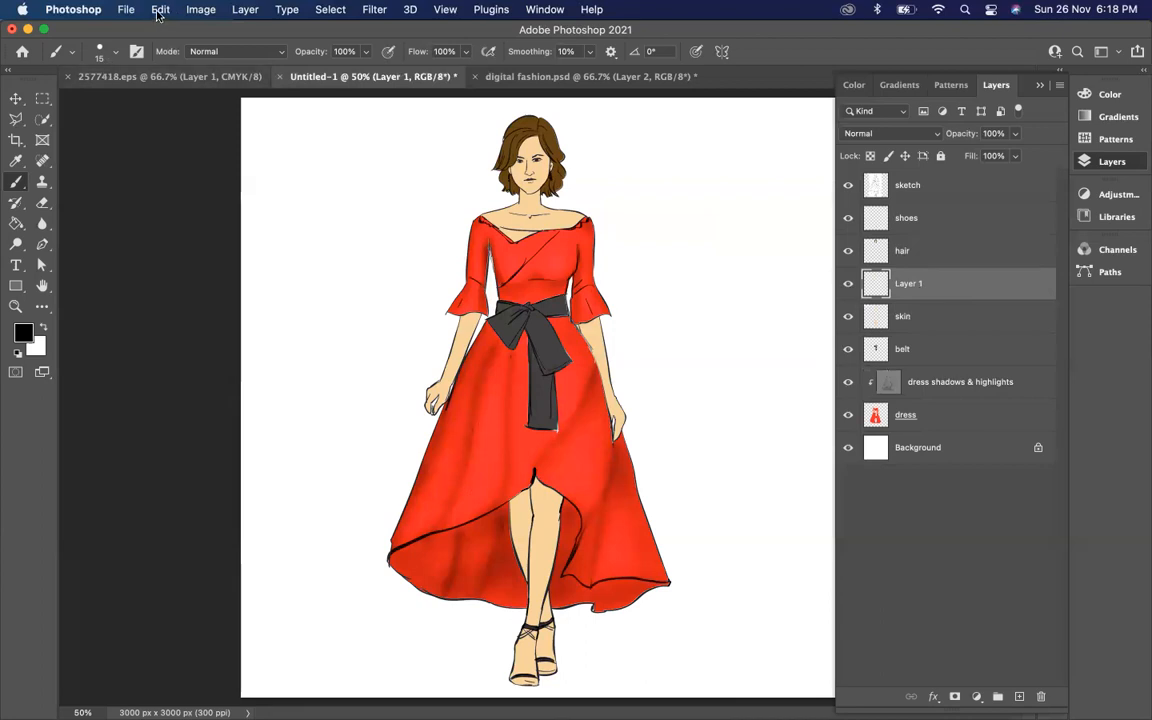
mouse_move(440, 715)
left_click(160, 10)
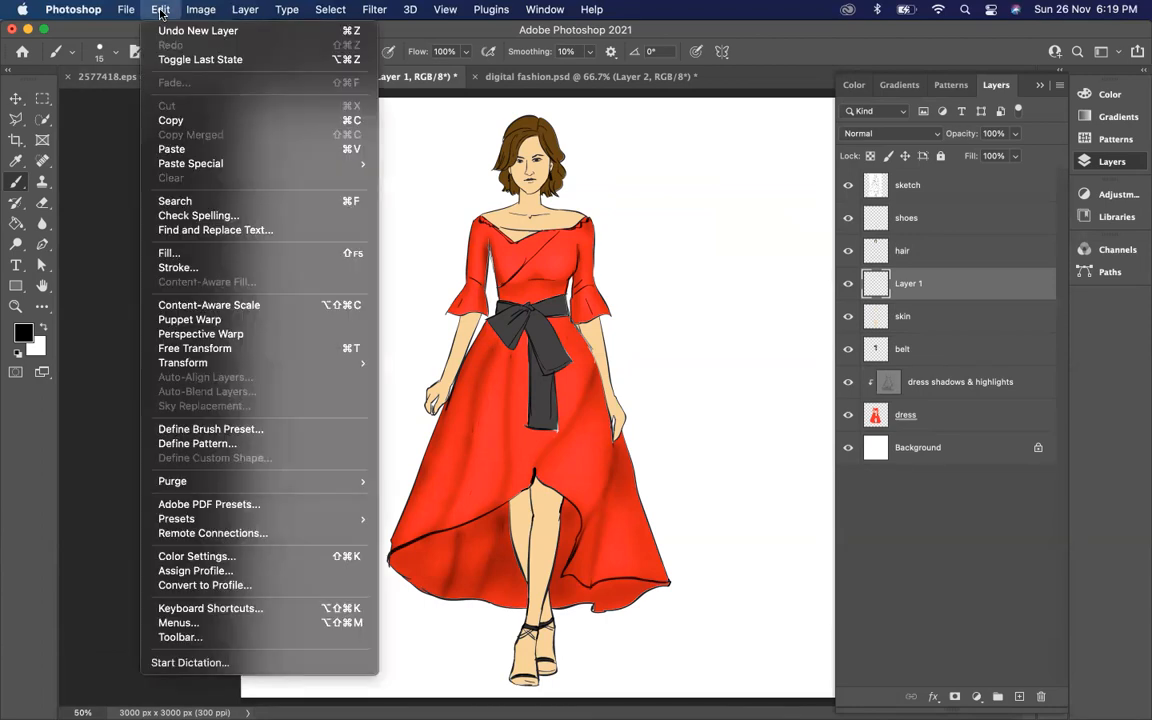
left_click(169, 253)
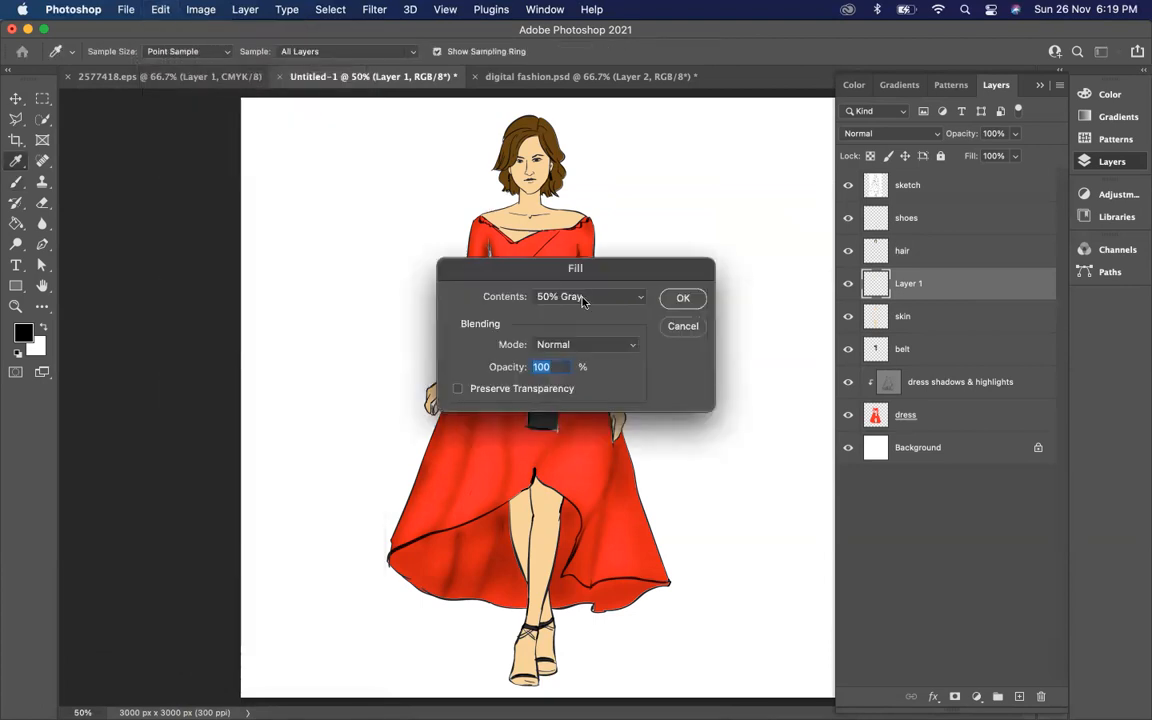
left_click(682, 298)
key("b")
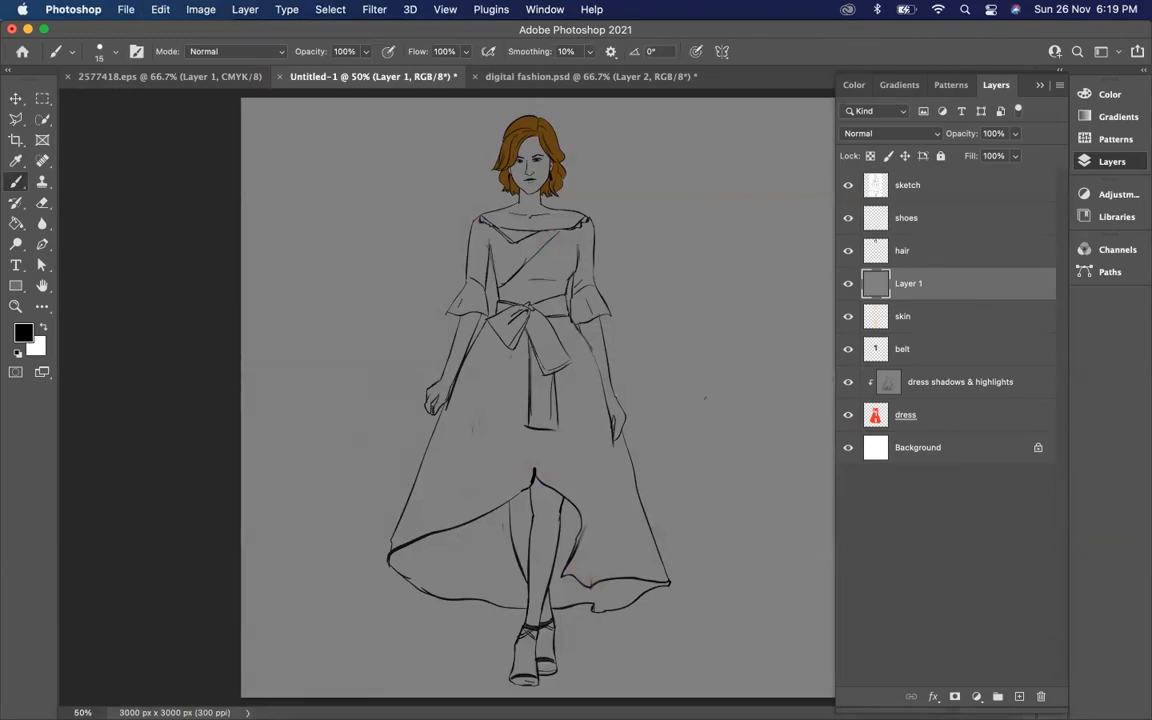
Set the gray layer's blend mode to Linear Light and clip it to the skin layer.
left_click(884, 136)
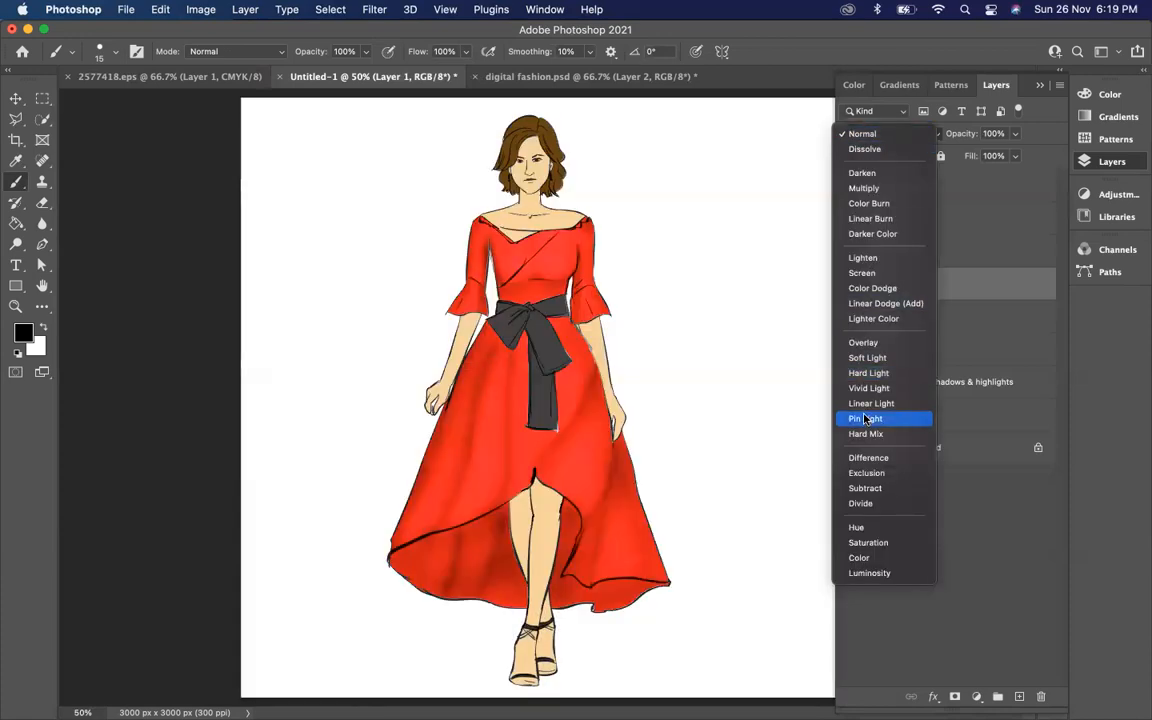
left_click(870, 403)
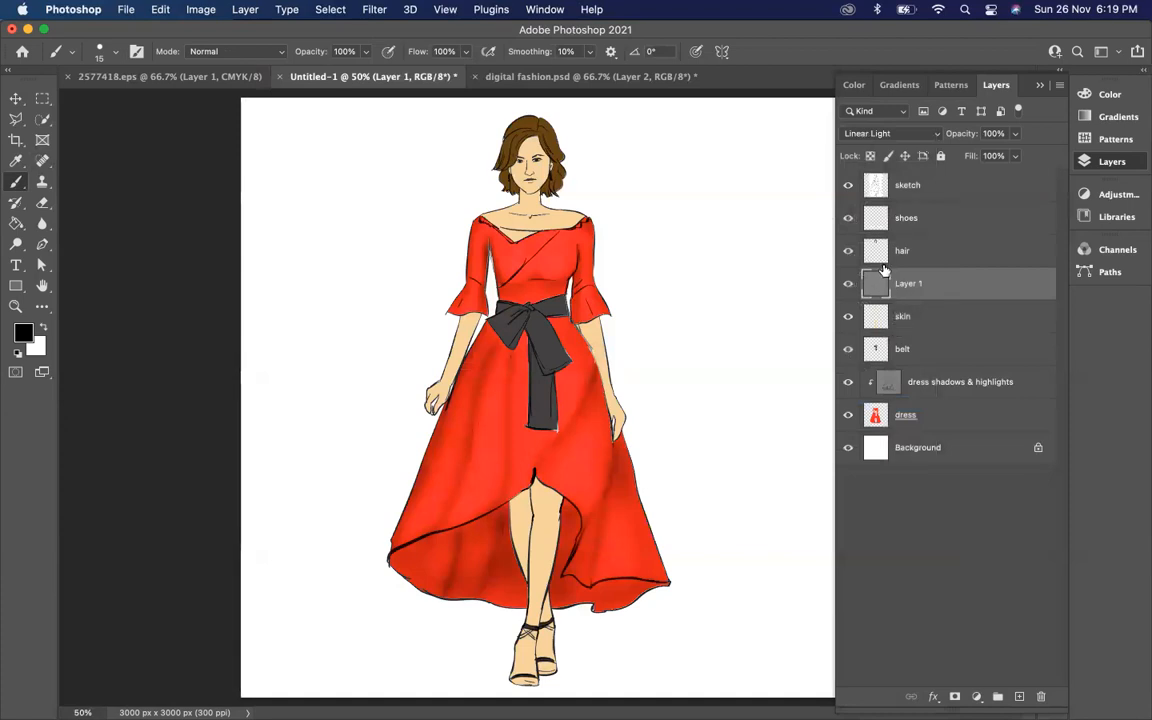
right_click(1007, 292)
left_click(856, 633)
Rename the gray layer clipped to the skin as skin shadings.
double_click(921, 284)
type("skin shadings")
key("Return")
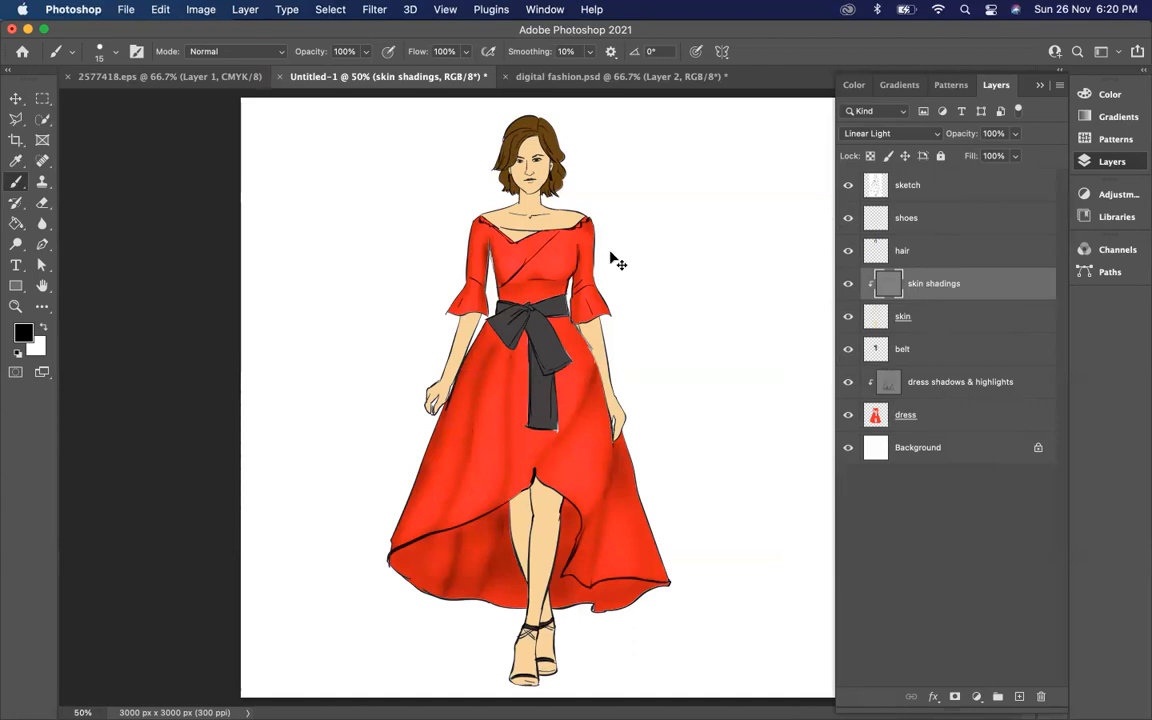
Burn a first shadow stroke on the forehead under the hairline, using the Shadows range, 4% exposure and a 30 px brush.
key("super+plus")
key("super+plus")
key("super+plus")
scroll(465, 315, "up", 10)
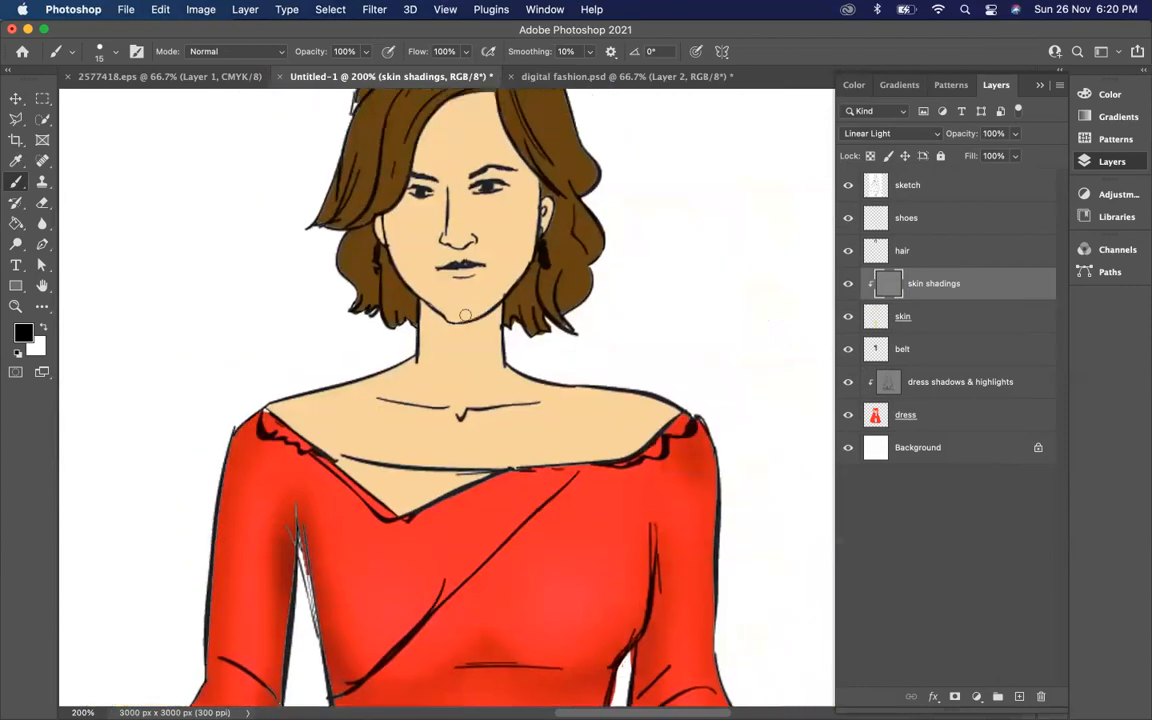
key("super+plus")
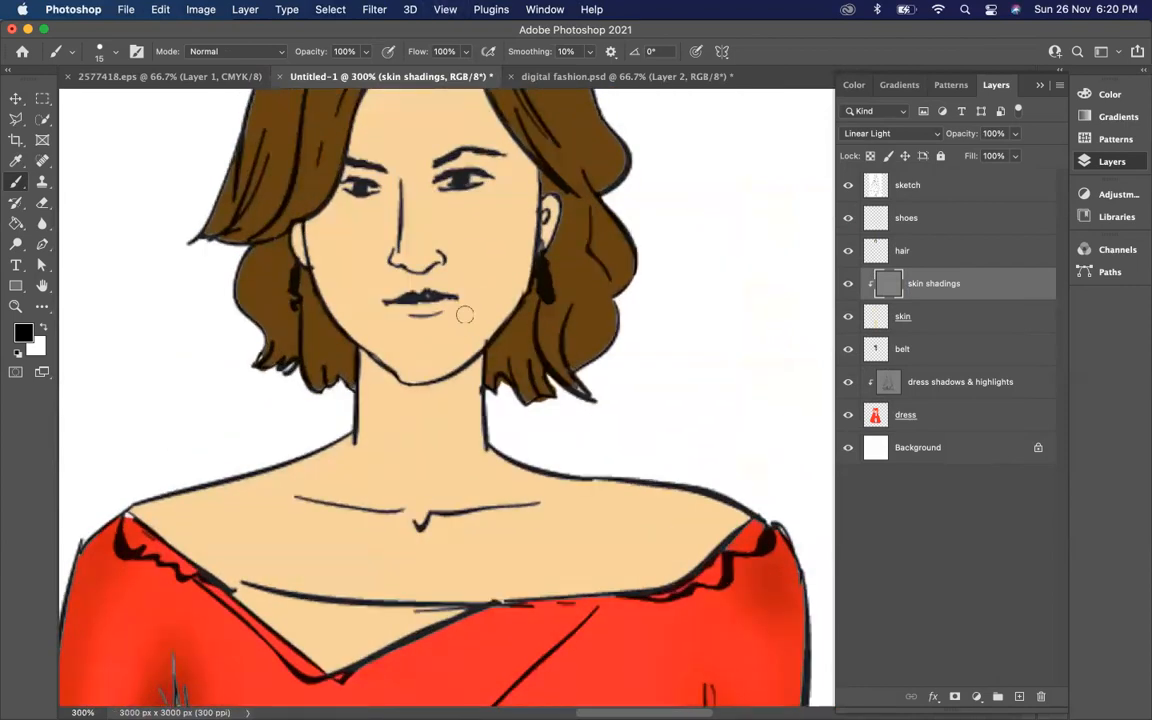
left_click_drag(16, 243, 73, 262)
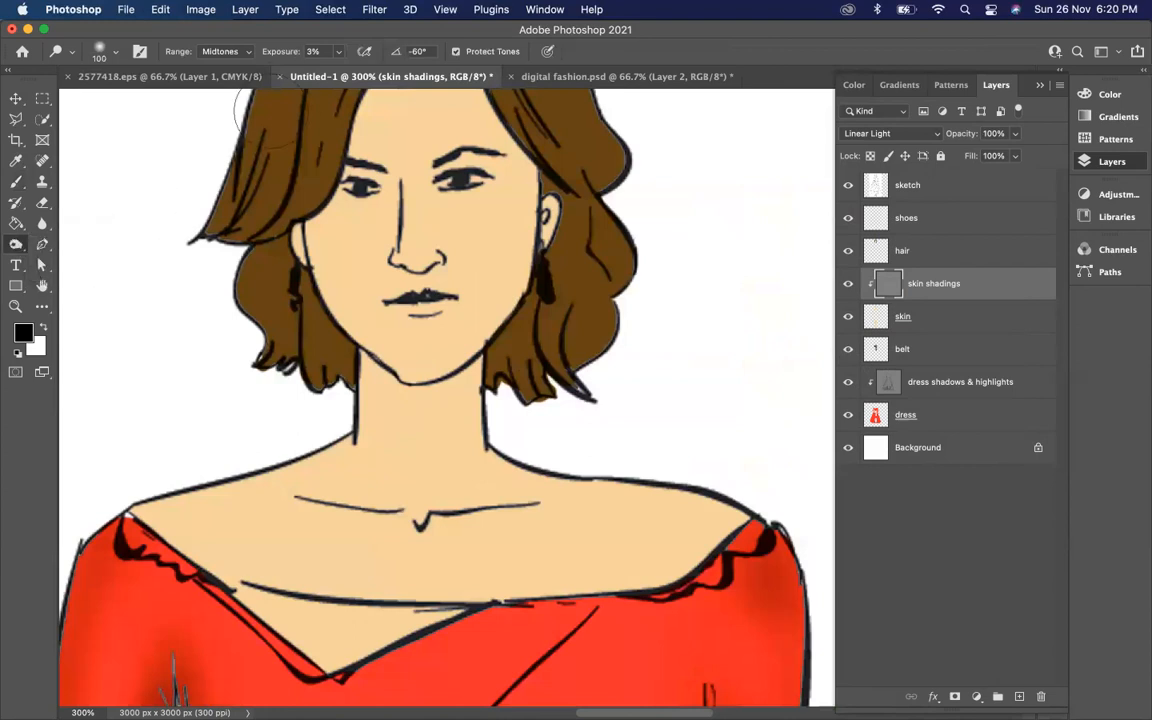
left_click(342, 52)
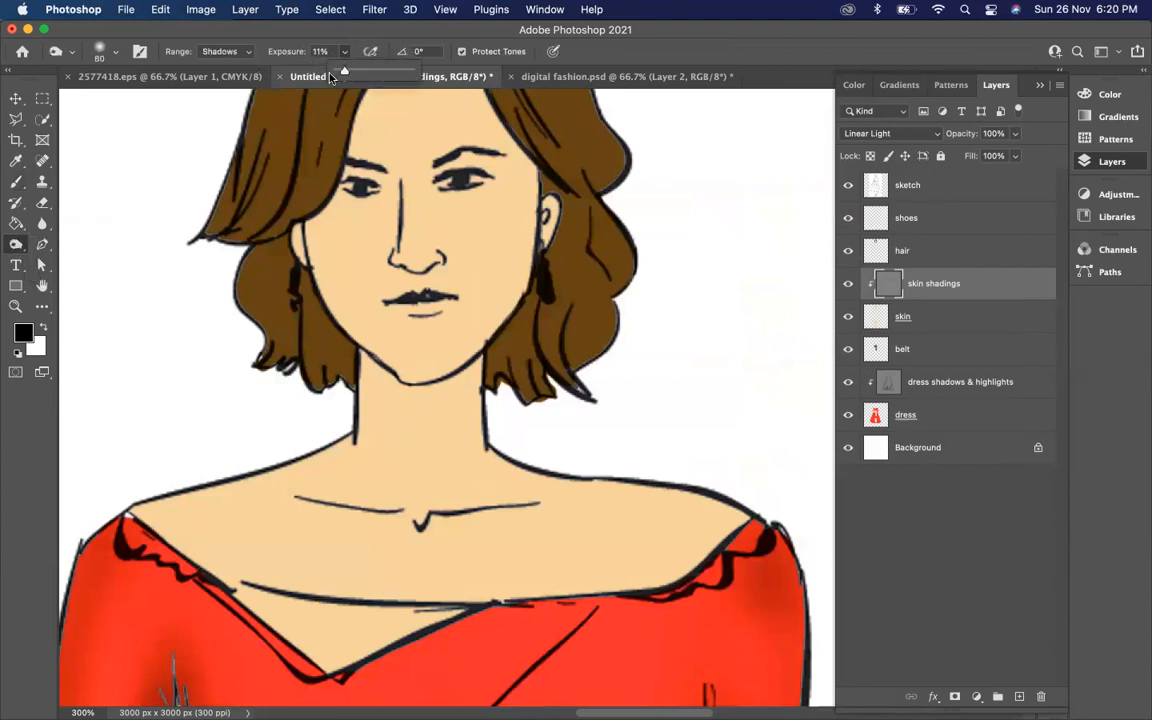
left_click_drag(343, 74, 342, 74)
left_click(344, 51)
key("bracketleft")
key("bracketleft")
key("bracketleft")
key("bracketleft")
key("bracketleft")
key("bracketleft")
key("bracketleft")
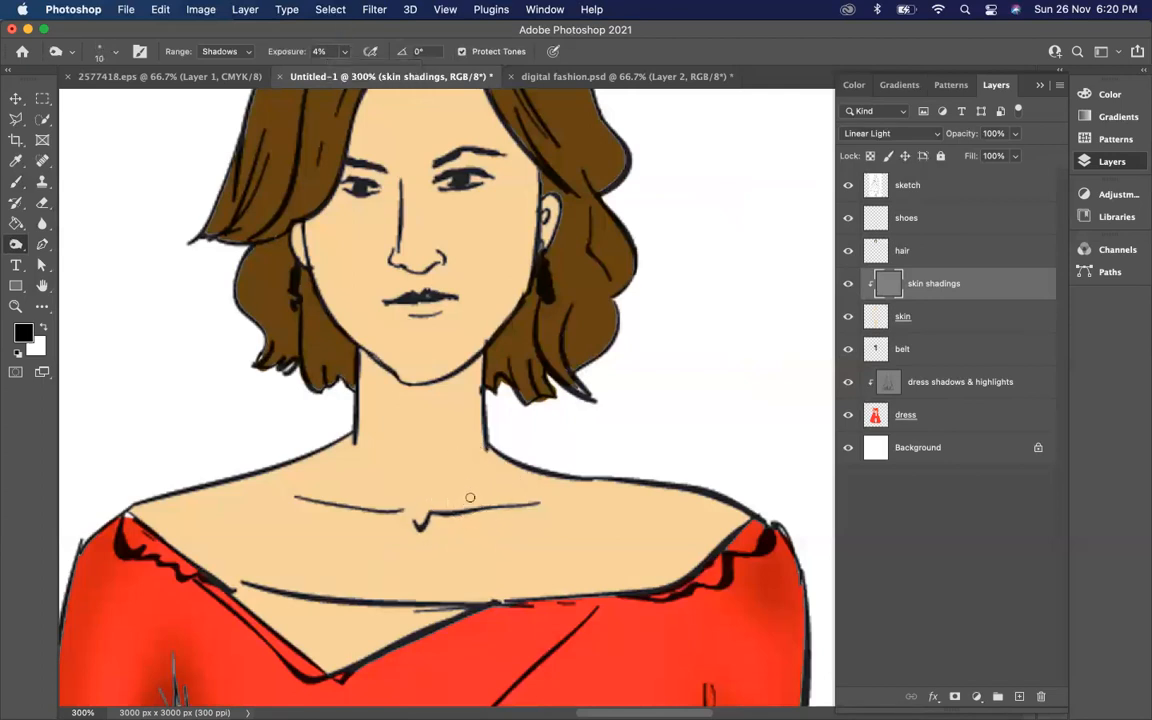
key("bracketright")
key("bracketright")
key("bracketright")
scroll(503, 336, "up", 3)
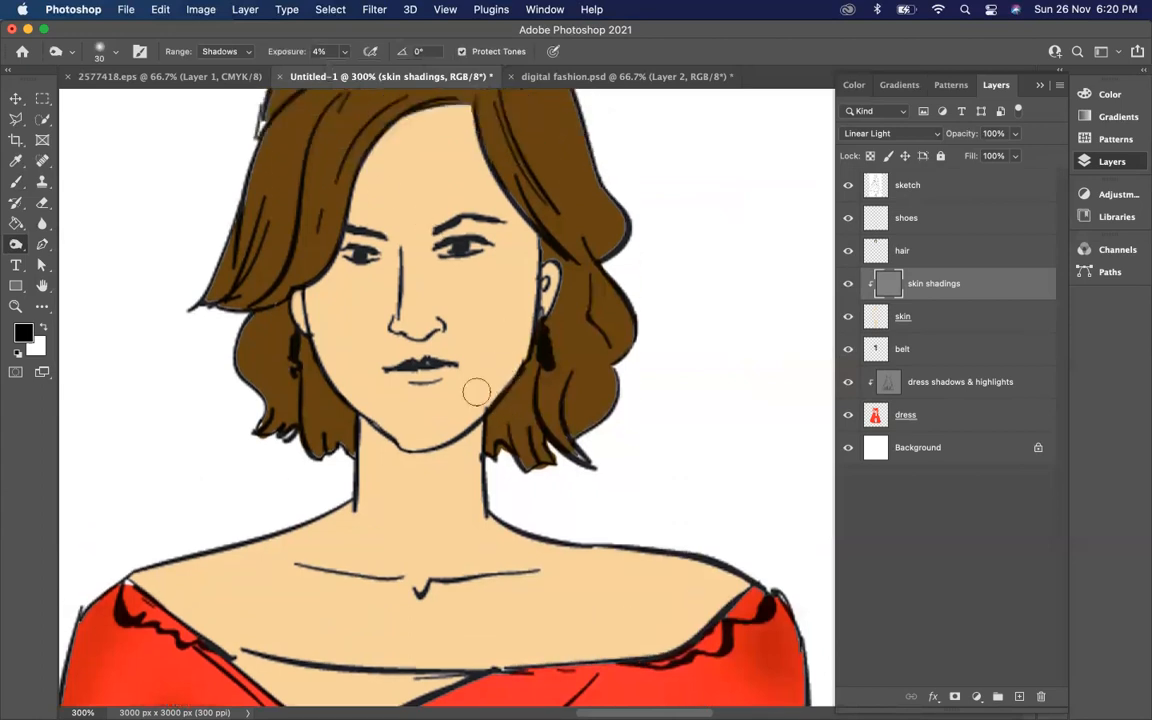
scroll(475, 390, "down", 2)
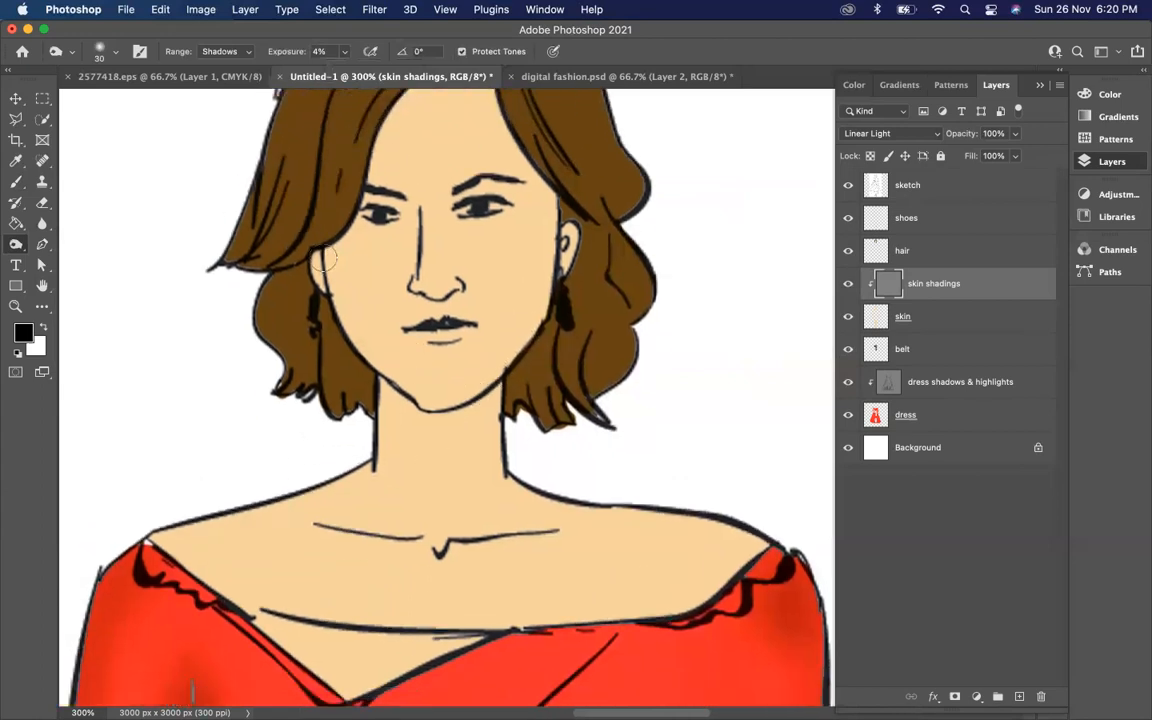
scroll(419, 246, "up", 3)
mouse_move(476, 160)
left_mouse_down()
mouse_move(481, 152)
mouse_move(435, 156)
mouse_move(386, 214)
mouse_move(465, 151)
mouse_move(486, 153)
mouse_move(467, 153)
mouse_move(382, 231)
mouse_move(412, 189)
left_mouse_up()
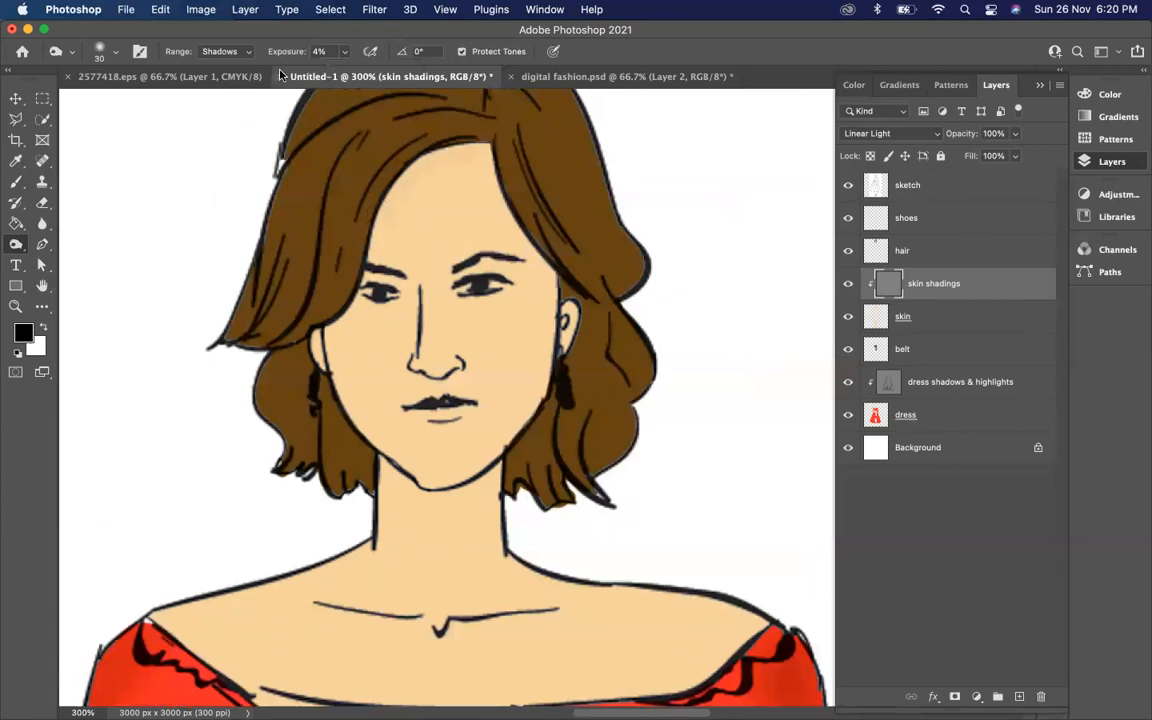
Raise the Burn exposure to 6% and shade the forehead along the hairline, enlarging the brush to 35 px.
left_click(324, 51)
left_click_drag(324, 51, 302, 51)
type("6")
key("Return")
mouse_move(486, 152)
left_mouse_down()
mouse_move(496, 205)
mouse_move(540, 268)
mouse_move(508, 193)
mouse_move(432, 138)
mouse_move(400, 146)
mouse_move(346, 203)
mouse_move(354, 264)
mouse_move(426, 137)
mouse_move(348, 186)
mouse_move(350, 268)
mouse_move(351, 190)
mouse_move(402, 186)
mouse_move(440, 211)
left_mouse_up()
key("super+z")
mouse_move(413, 170)
left_mouse_down()
mouse_move(348, 205)
mouse_move(434, 136)
mouse_move(406, 180)
mouse_move(367, 172)
mouse_move(378, 192)
left_mouse_up()
key("bracketright")
mouse_move(441, 162)
left_mouse_down()
mouse_move(345, 205)
mouse_move(400, 190)
mouse_move(431, 147)
mouse_move(478, 152)
mouse_move(482, 167)
left_mouse_up()
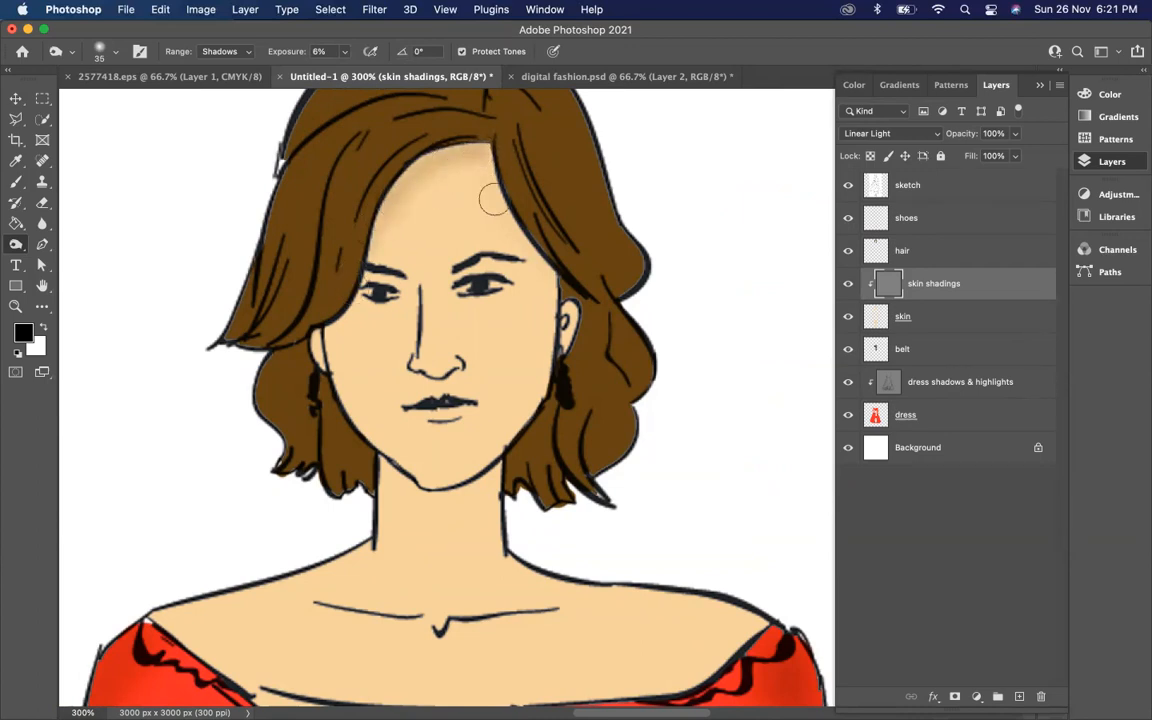
Burn shadows down both sides of the face along the temples, cheeks and jaw with the 35 px brush.
mouse_move(554, 280)
left_mouse_down()
mouse_move(531, 407)
mouse_move(548, 275)
mouse_move(521, 422)
mouse_move(481, 465)
left_mouse_up()
mouse_move(331, 340)
left_mouse_down()
mouse_move(364, 468)
mouse_move(332, 322)
mouse_move(347, 422)
mouse_move(385, 482)
mouse_move(344, 402)
mouse_move(427, 503)
left_mouse_up()
mouse_move(545, 391)
left_mouse_down()
mouse_move(555, 327)
mouse_move(512, 217)
mouse_move(544, 265)
mouse_move(478, 154)
left_mouse_up()
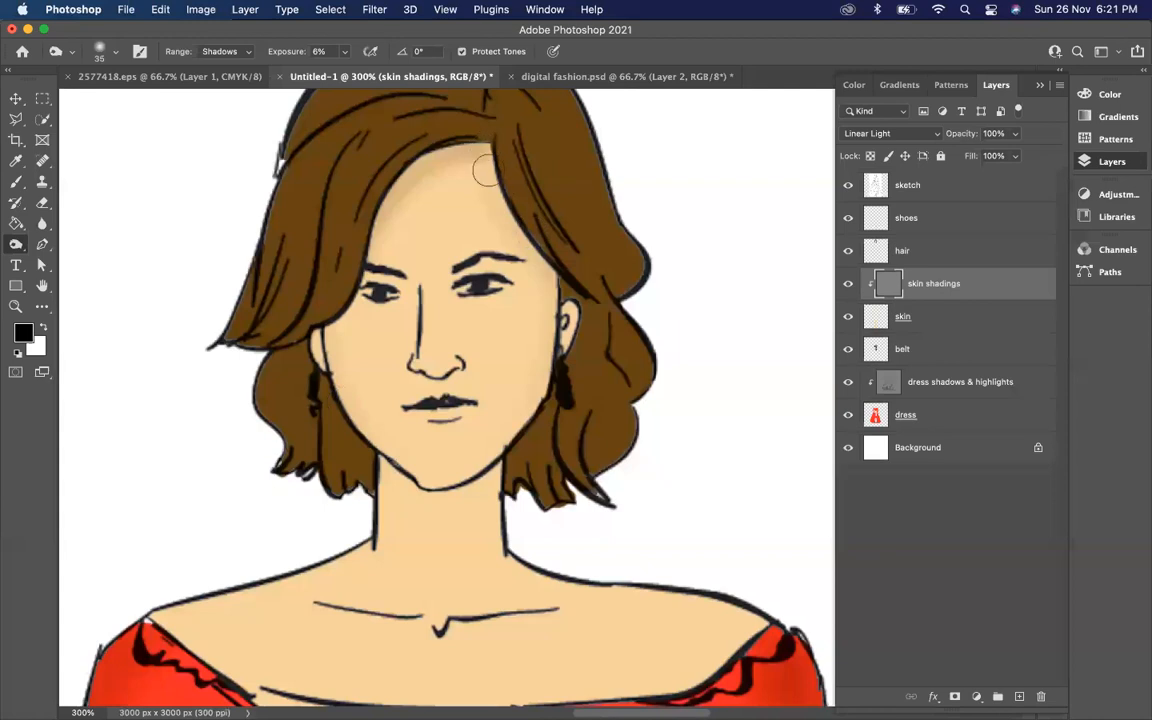
Burn soft shadows along both collarbones out toward the shoulders with a 20 px brush at 6% exposure.
scroll(474, 437, "down", 5)
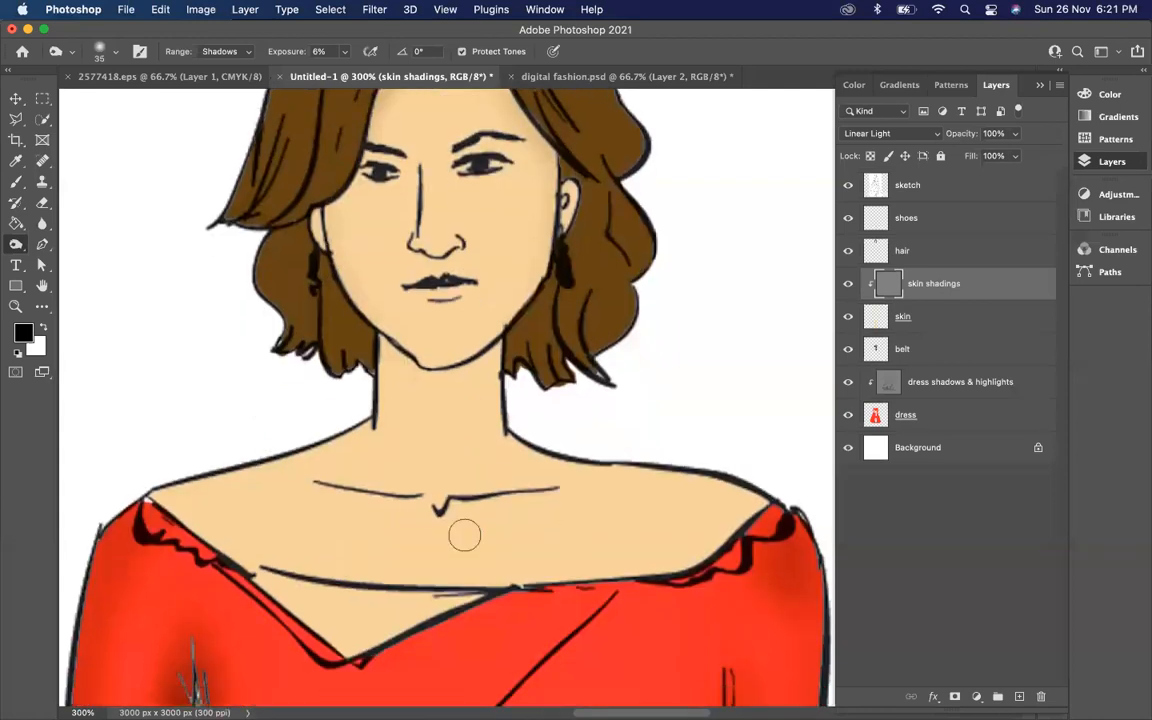
key("bracketleft")
key("bracketleft")
key("bracketleft")
key("bracketleft")
key("bracketleft")
key("bracketright")
left_click_drag(460, 506, 657, 484)
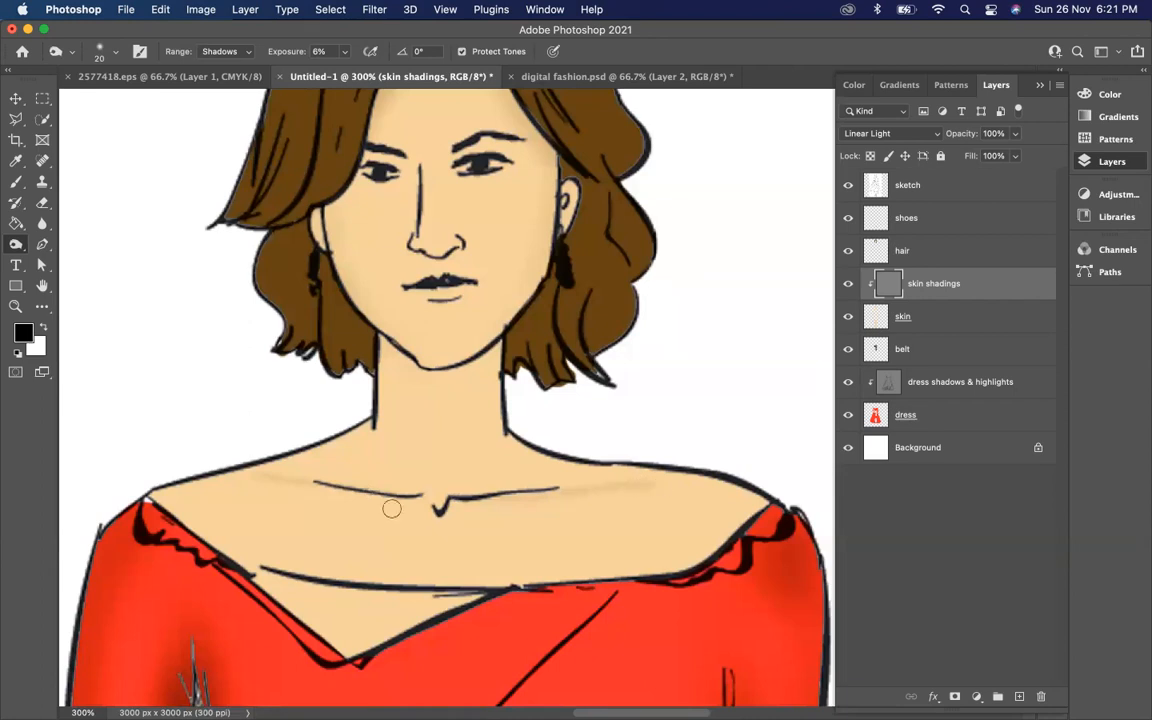
left_click_drag(404, 501, 245, 479)
Deepen and extend the shadows beneath both collarbones toward the shoulders, using a Burn brush of 25 px and slightly larger.
key("bracketright")
left_click_drag(456, 504, 674, 483)
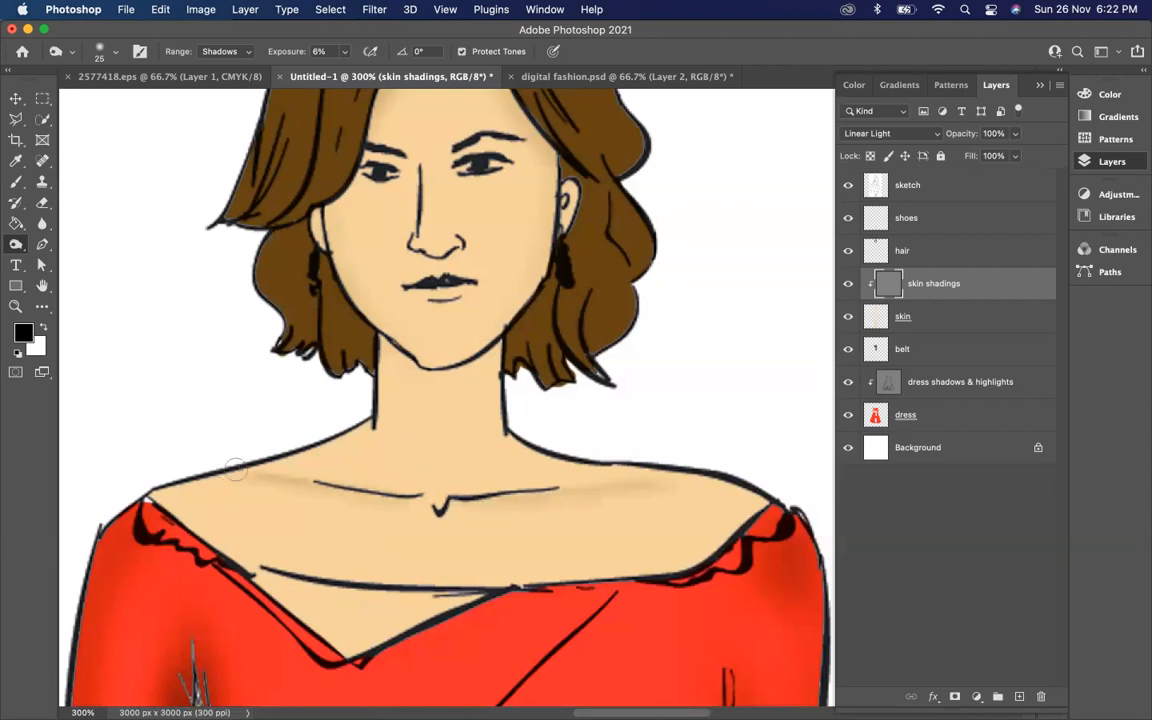
key("bracketright")
left_click_drag(458, 502, 708, 477)
left_click_drag(396, 502, 223, 470)
key("bracketleft")
key("bracketleft")
key("bracketright")
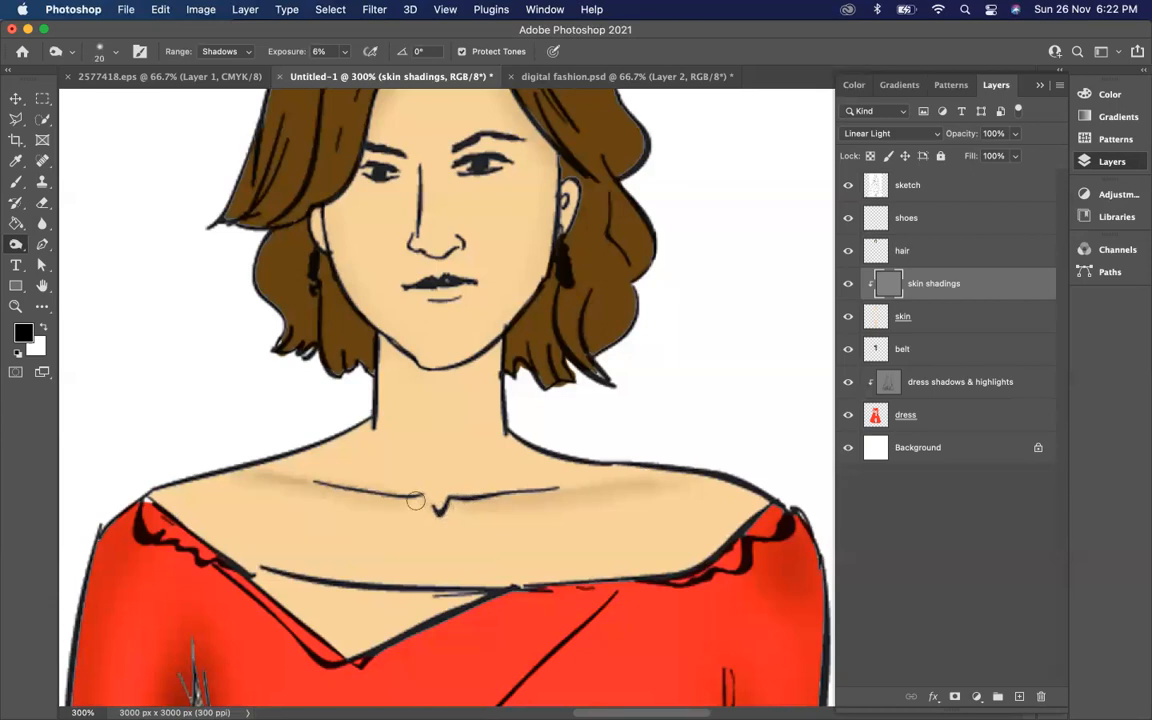
Switch to the Dodge tool with Midtones range at 3% exposure and reduce its brush to about 15 px.
left_click(16, 246)
left_click(70, 217)
key("bracketleft")
key("bracketleft")
key("bracketleft")
key("bracketleft")
key("bracketleft")
key("bracketleft")
key("bracketleft")
key("bracketleft")
key("bracketleft")
key("bracketleft")
key("bracketleft")
key("bracketleft")
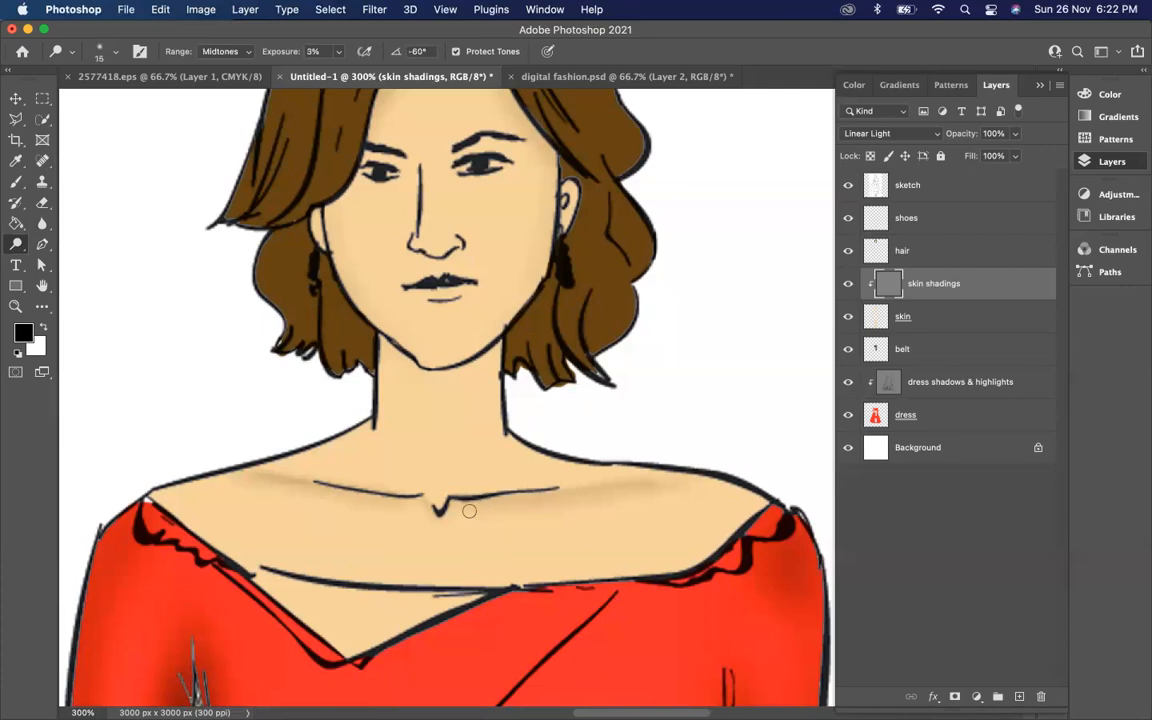
Dodge soft highlights across the upper chest beneath both collarbones, enlarging the brush to 50 px.
key("bracketleft")
key("bracketright")
key("bracketright")
key("bracketright")
key("bracketright")
key("bracketright")
key("bracketright")
key("bracketright")
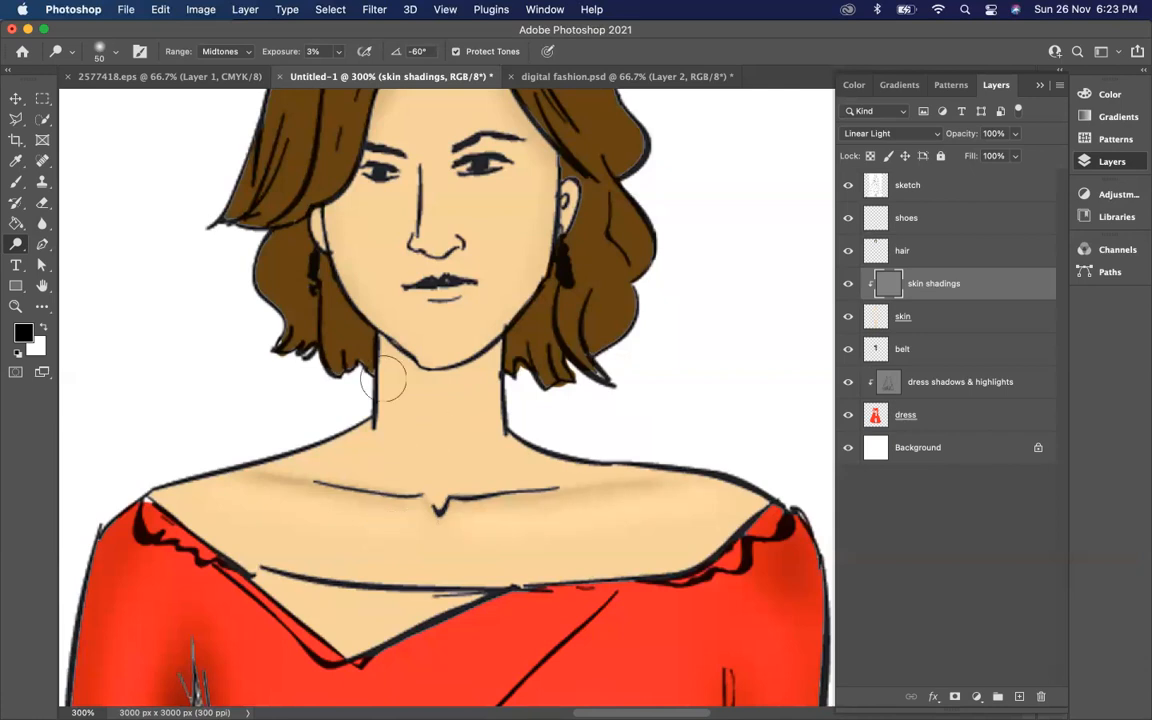
Burn two converging shadows down the neck to the collarbone notch with a brush up to 25 px, then lower the exposure to 3%.
right_click(12, 246)
left_click(75, 257)
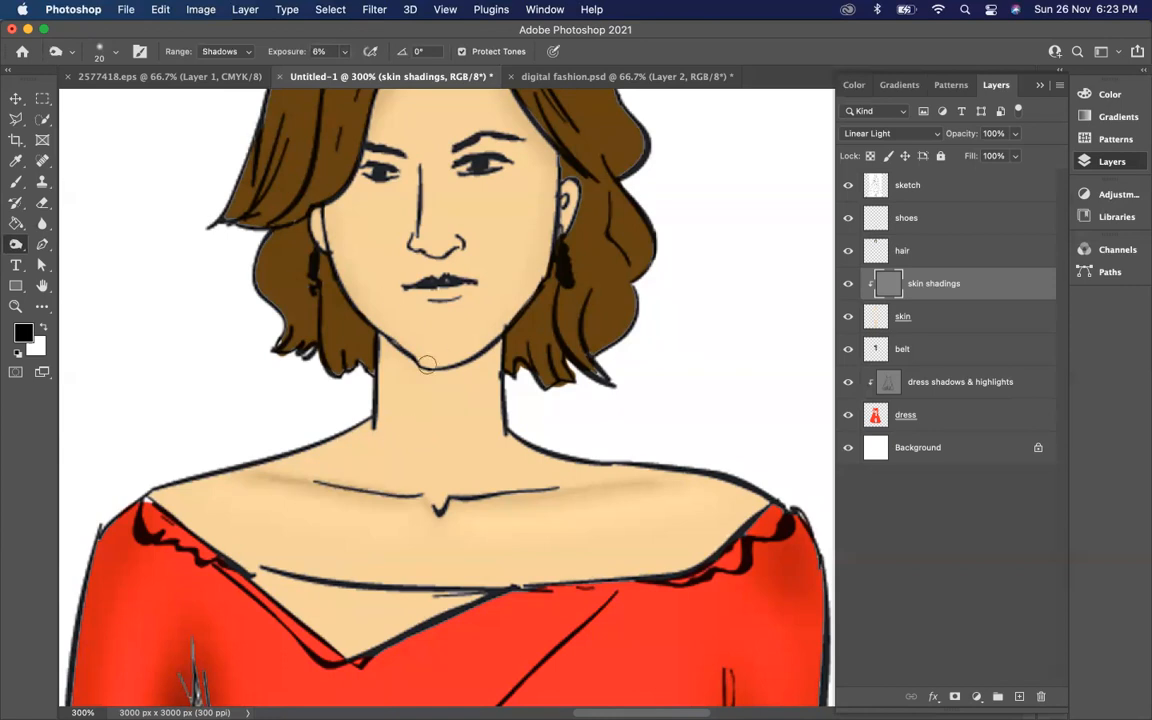
key("bracketleft")
left_click_drag(413, 402, 421, 481)
key("bracketright")
key("bracketright")
left_click(345, 52)
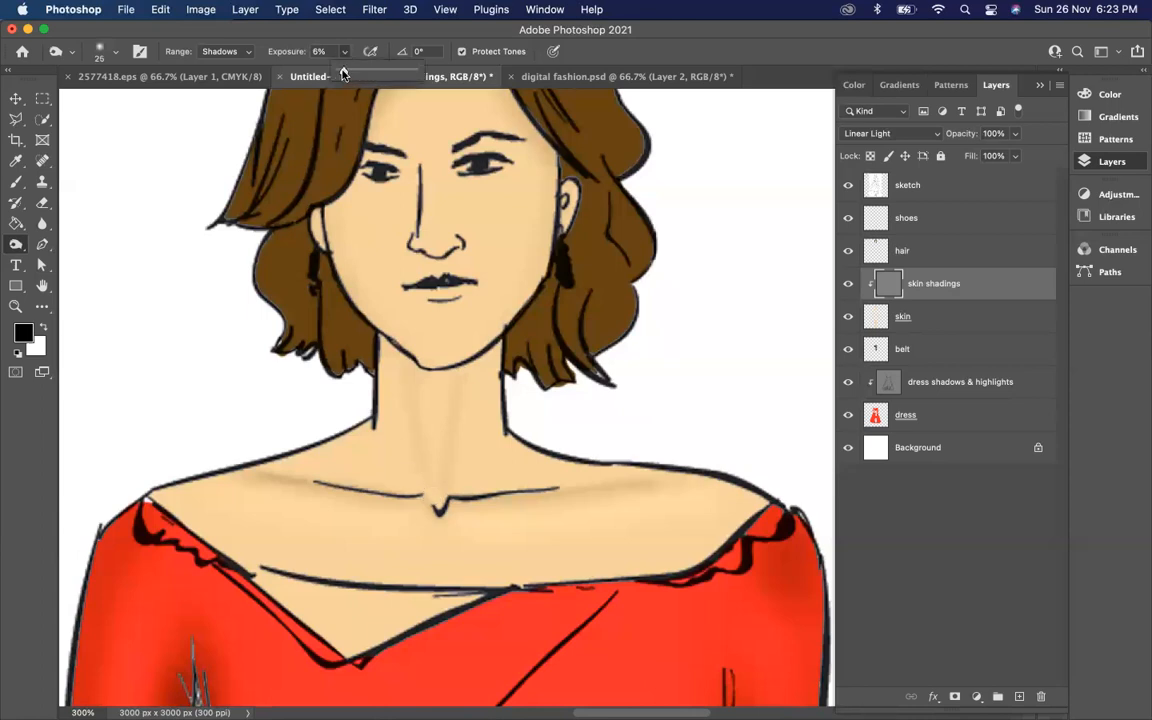
left_click_drag(340, 76, 337, 76)
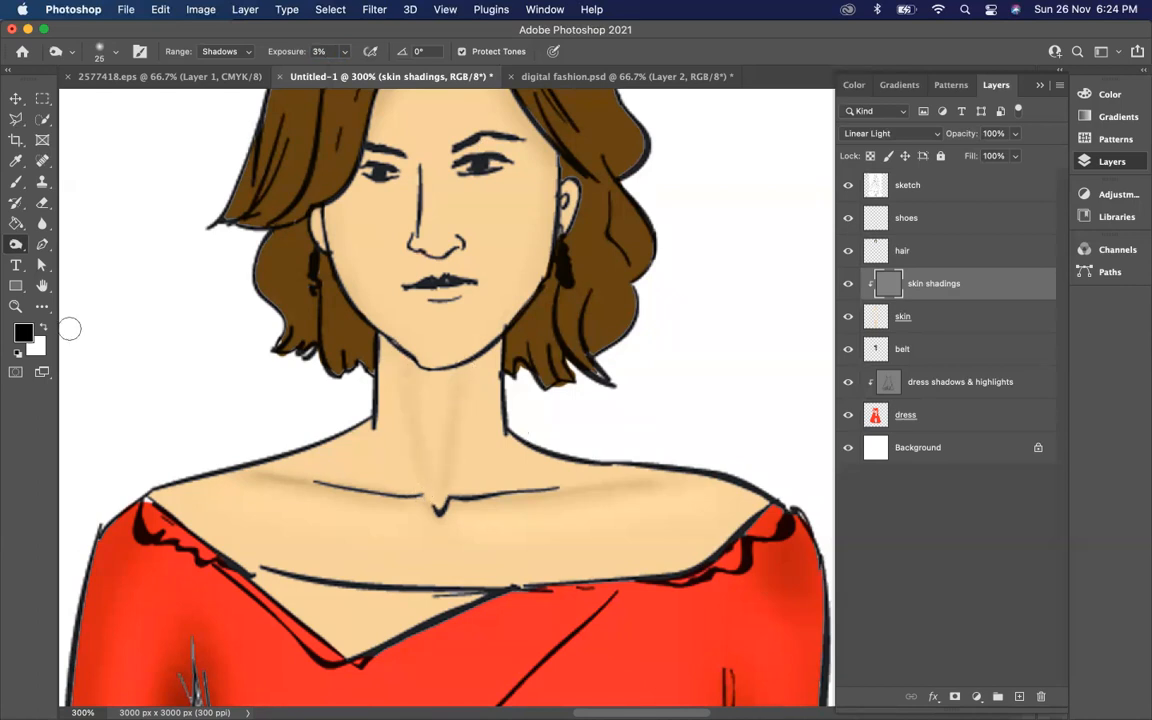
Dodge highlights on the neck around the two converging shadows, reducing the brush to 25 px.
right_click(16, 243)
left_click(77, 243)
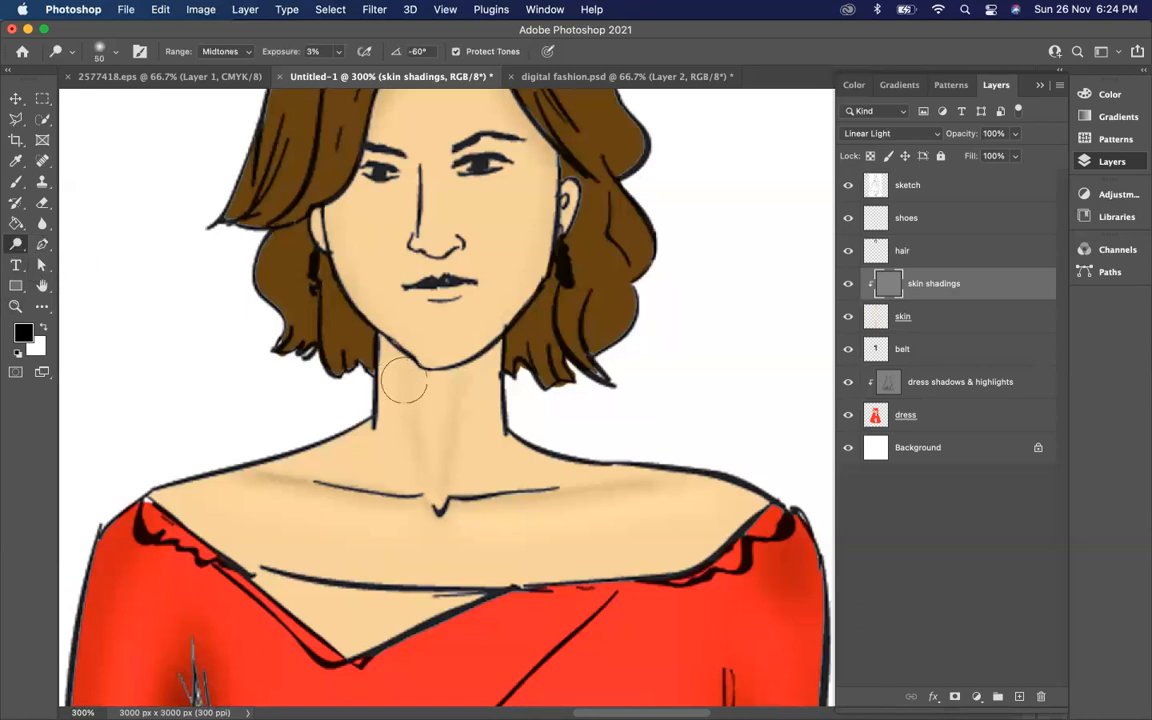
key("bracketleft")
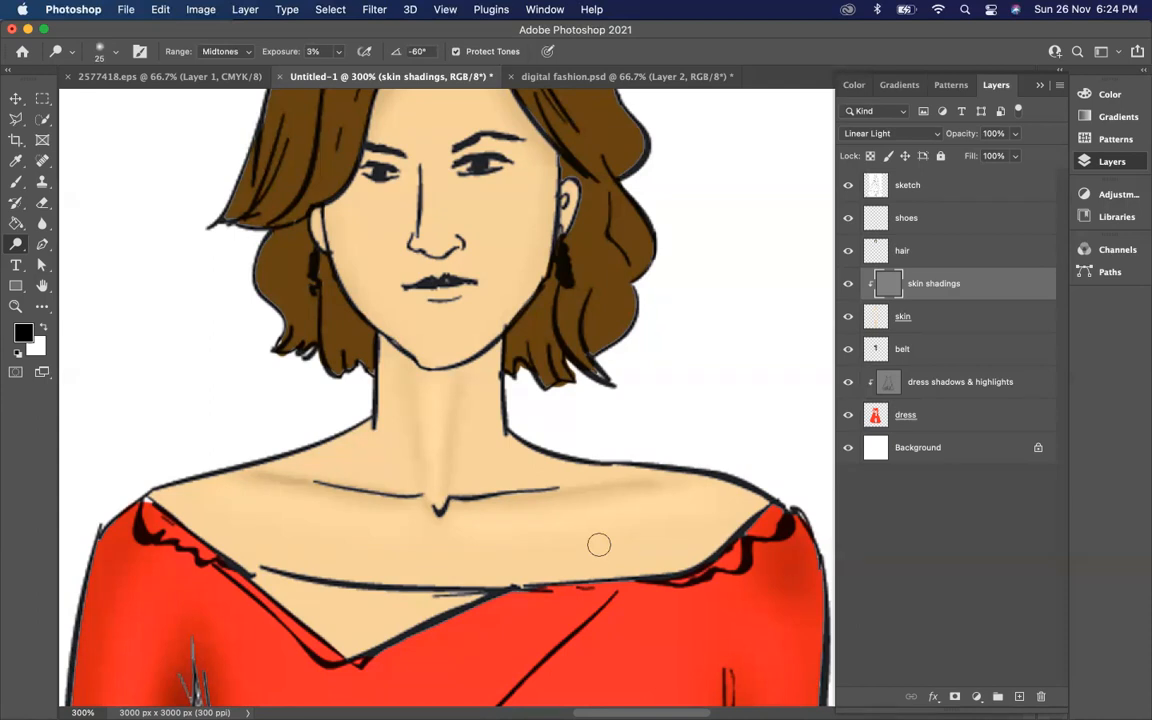
Burn a soft shadow under the jaw and down the sides of the neck at 3% exposure, enlarging the brush to 40 px.
right_click(16, 243)
left_click(80, 258)
mouse_move(385, 343)
left_mouse_down()
mouse_move(406, 371)
mouse_move(491, 361)
mouse_move(501, 348)
mouse_move(471, 370)
mouse_move(383, 347)
mouse_move(427, 378)
mouse_move(499, 345)
left_mouse_up()
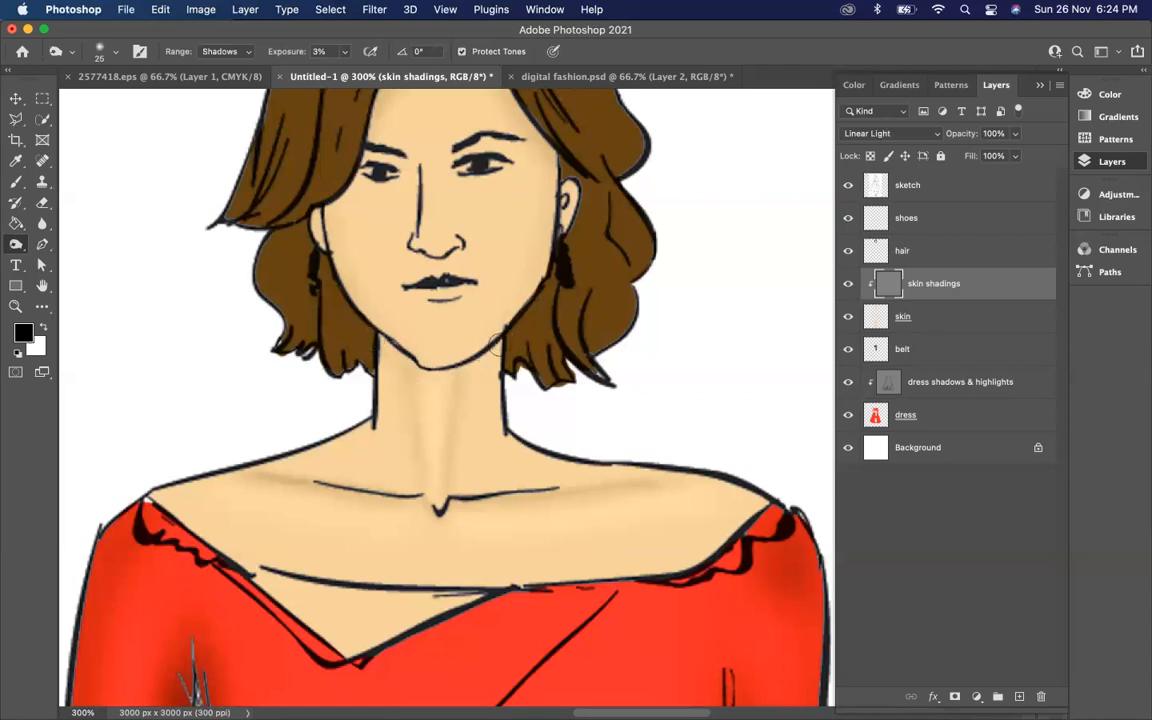
key("bracketright")
key("bracketright")
mouse_move(492, 354)
left_mouse_down()
mouse_move(458, 398)
mouse_move(496, 347)
mouse_move(459, 404)
mouse_move(493, 344)
mouse_move(454, 380)
mouse_move(380, 353)
mouse_move(398, 378)
mouse_move(378, 349)
mouse_move(400, 427)
left_mouse_up()
mouse_move(501, 342)
left_mouse_down()
mouse_move(474, 379)
mouse_move(385, 389)
mouse_move(386, 351)
mouse_move(385, 436)
left_mouse_up()
mouse_move(502, 364)
left_mouse_down()
mouse_move(489, 352)
mouse_move(472, 362)
mouse_move(484, 358)
mouse_move(465, 380)
mouse_move(484, 366)
mouse_move(488, 381)
mouse_move(410, 362)
left_mouse_up()
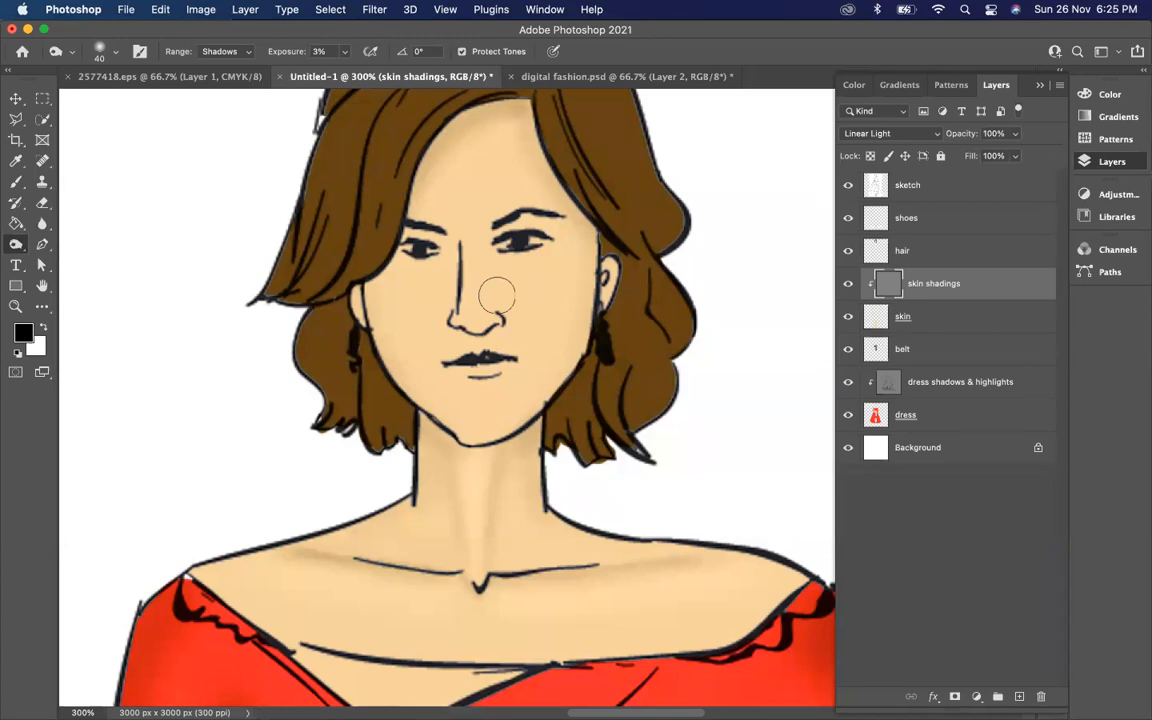
Set the Burn exposure to 5% and shade the skin around the eyes with a small brush.
key("bracketleft")
key("bracketleft")
key("bracketleft")
left_click(295, 52)
type("5")
key("Return")
left_click(549, 248)
key("bracketright")
key("bracketright")
key("bracketright")
left_click_drag(497, 252, 551, 245)
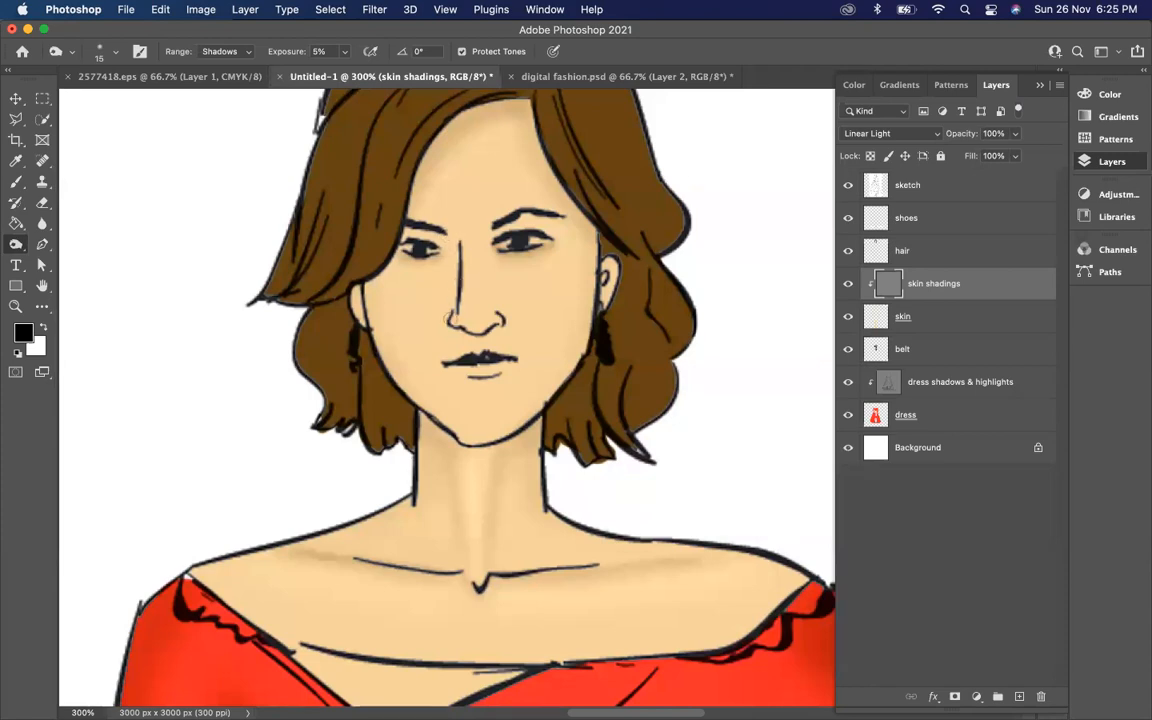
Burn soft shadows along the jaw and around the mouth with a brush of 30 px, reduced to 20 px.
key("bracketright")
key("bracketright")
key("bracketright")
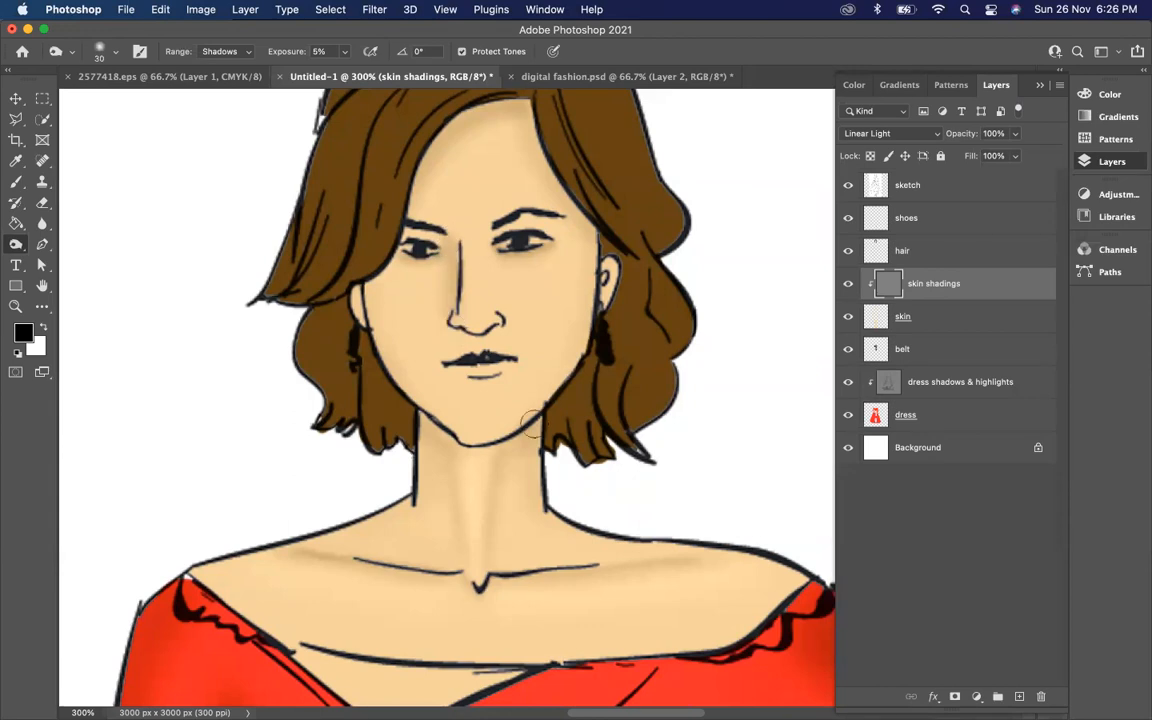
key("bracketleft")
key("bracketleft")
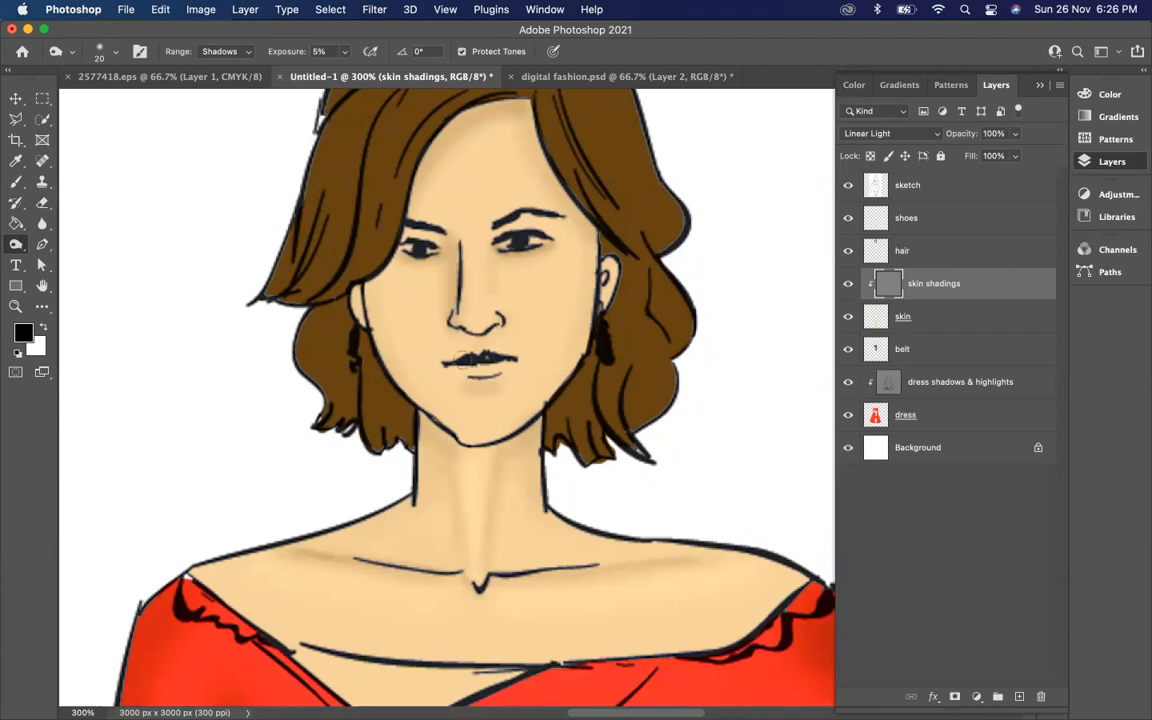
key("super+minus")
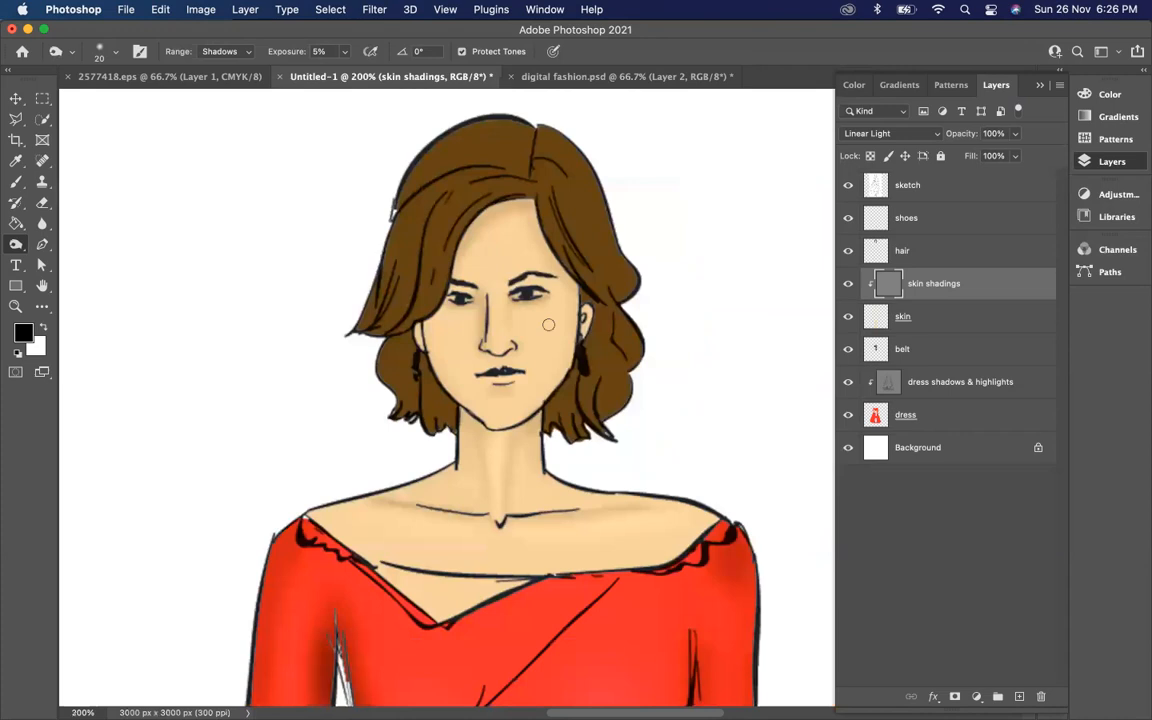
key("super+plus")
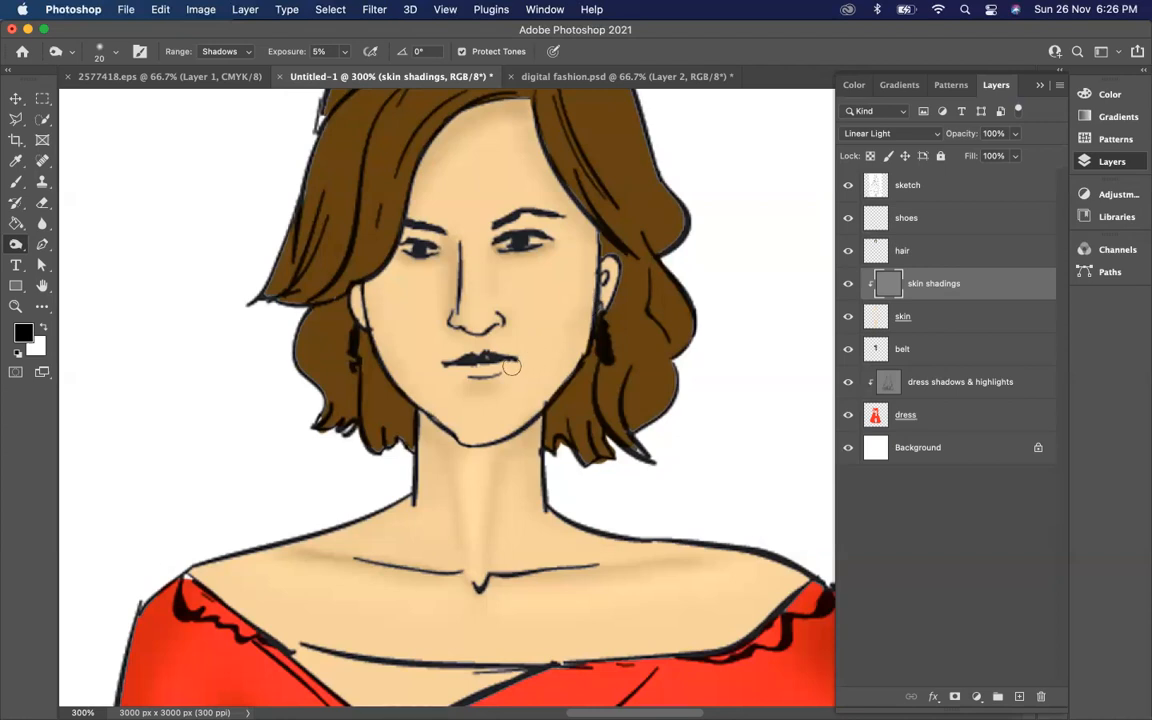
Burn a contour shadow from the ear on the parted-hair side across the cheek toward the mouth, with a brush up to about 45 px.
key("bracketleft")
key("bracketright")
key("bracketright")
key("bracketright")
key("bracketright")
key("bracketright")
key("bracketright")
key("bracketleft")
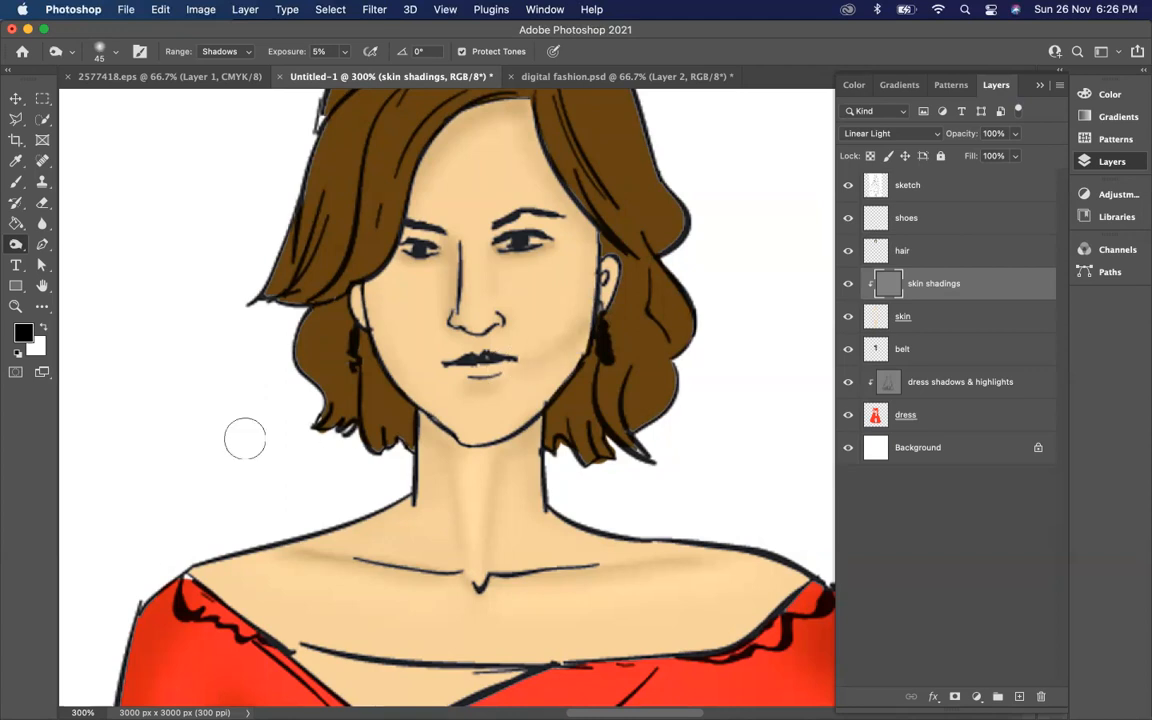
Burn a matching contour shadow across the cheek on the fringe side toward the mouth corner with a 30 px brush.
key("bracketleft")
key("bracketleft")
key("bracketleft")
key("bracketleft")
key("bracketleft")
key("bracketright")
key("bracketright")
key("bracketright")
key("bracketright")
left_click_drag(380, 337, 458, 374)
left_click_drag(343, 295, 446, 374)
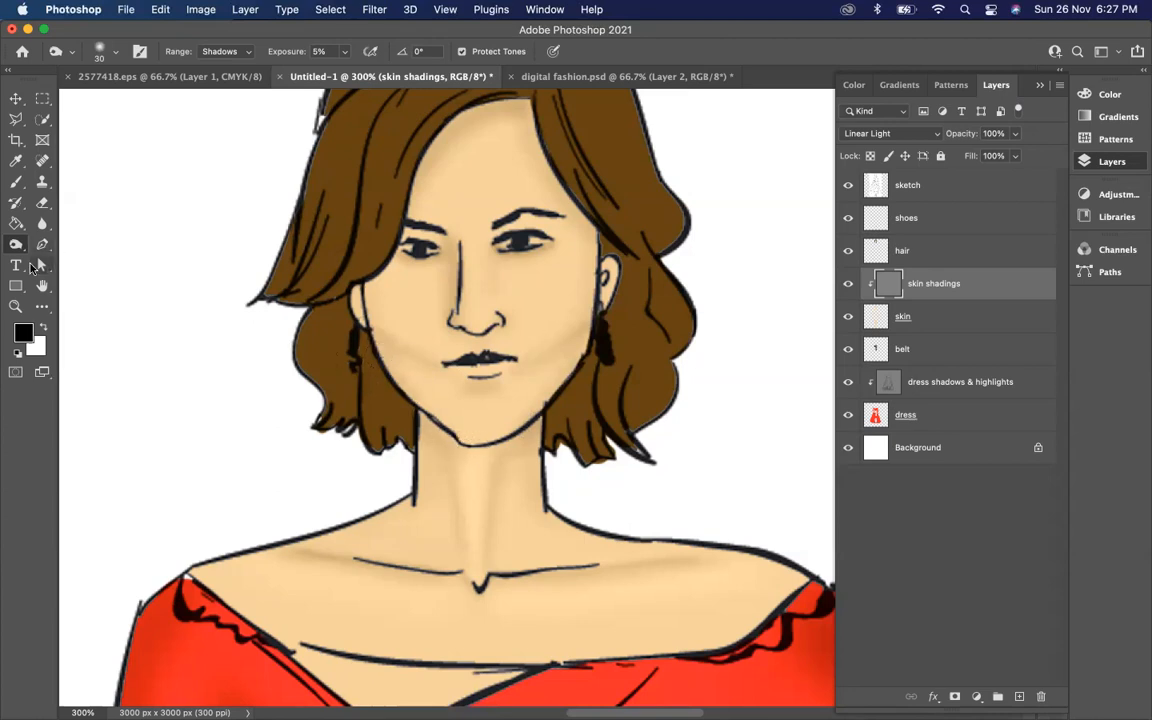
Dodge highlights on the chin and cheeks at 3% exposure with a brush between 25 and 40 px.
right_click(33, 245)
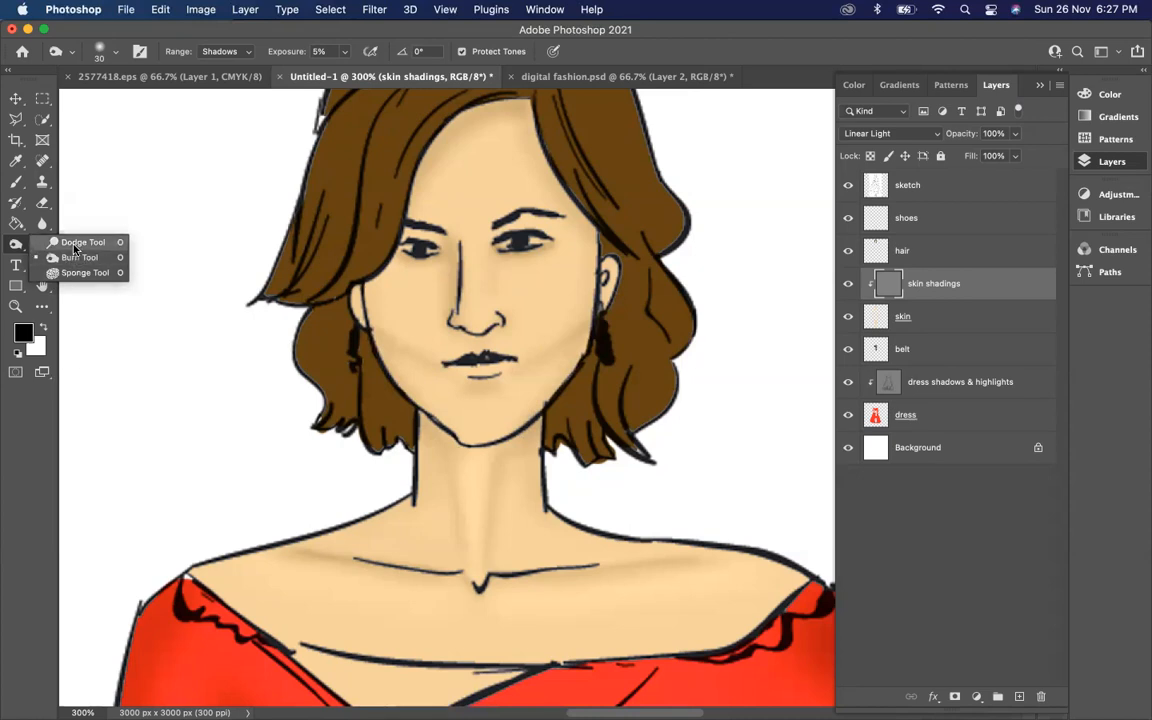
left_click(76, 242)
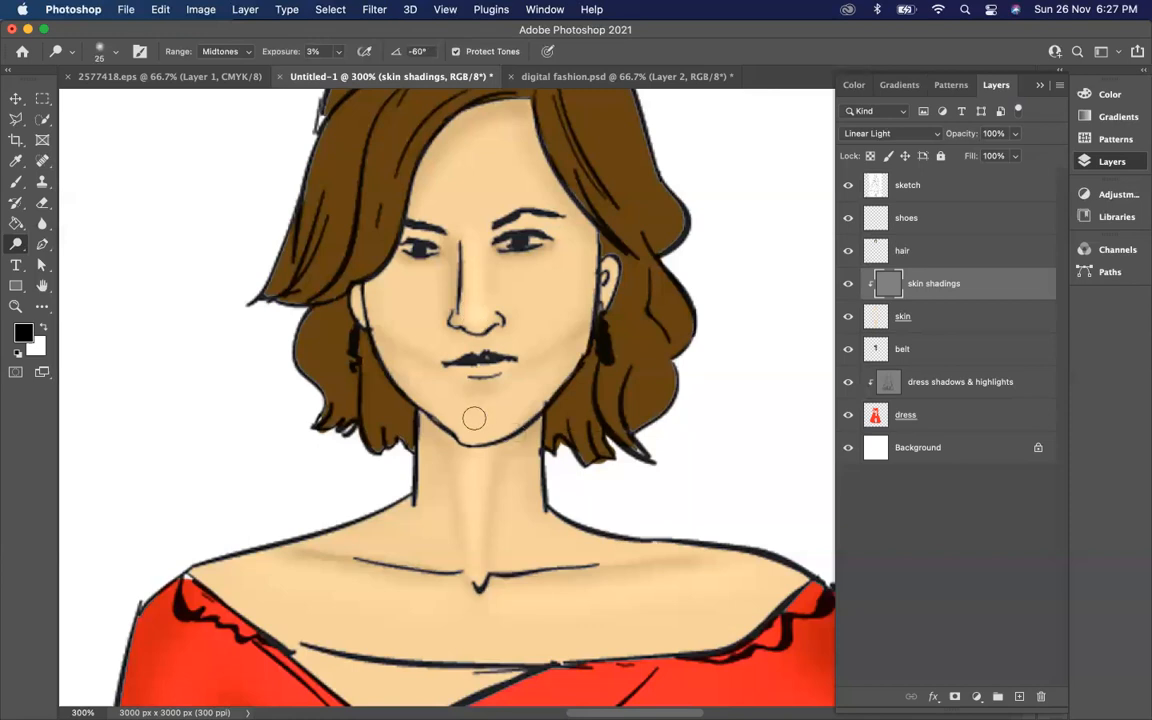
key("bracketright")
key("bracketright")
key("bracketright")
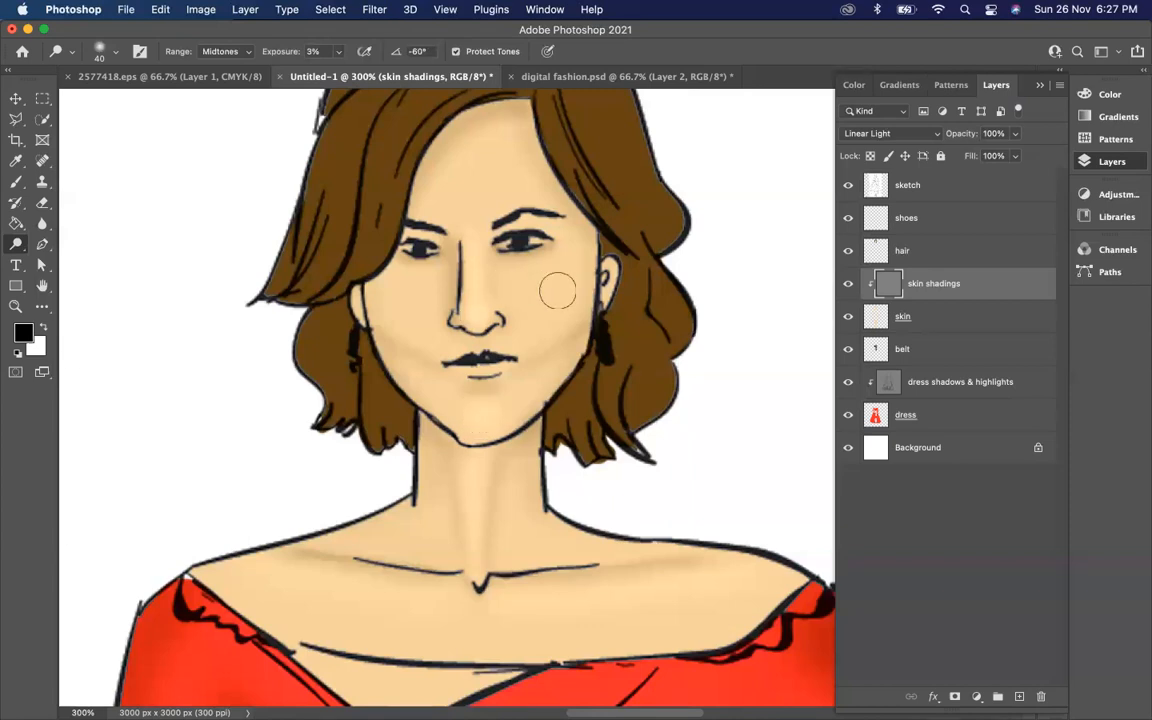
key("bracketleft")
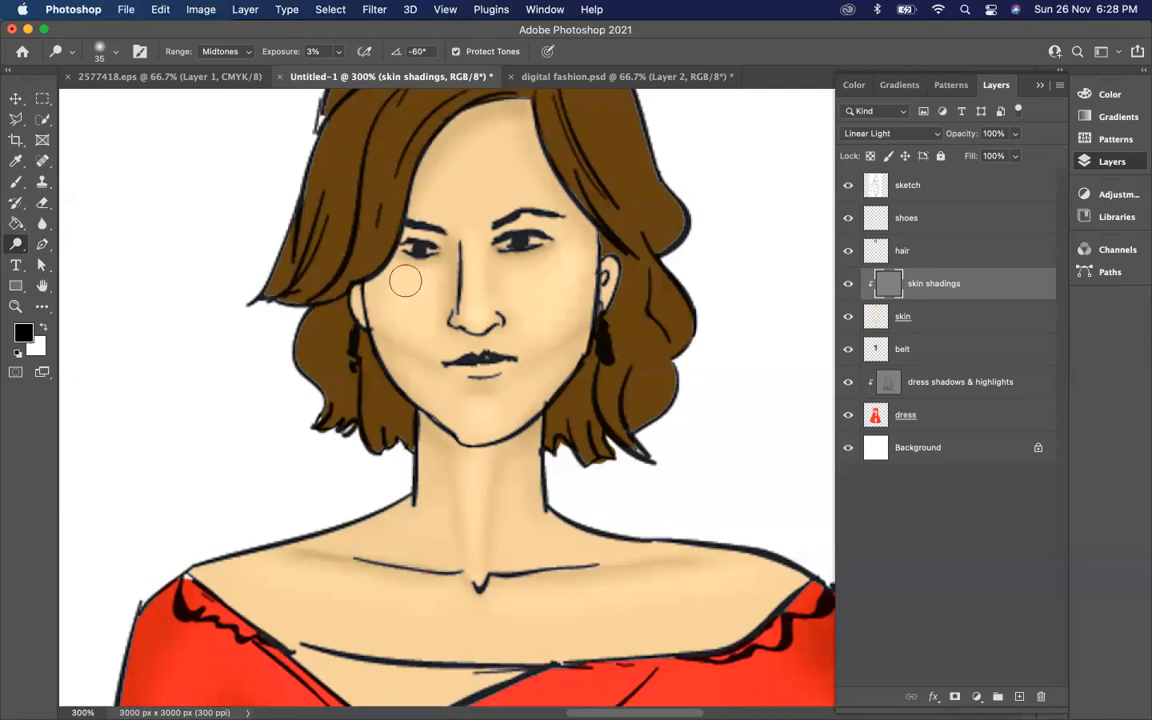
Dodge highlights on the forehead and chin with a brush up to 60 px, then reduce it to 45 px.
key("bracketright")
key("bracketright")
key("bracketright")
key("bracketright")
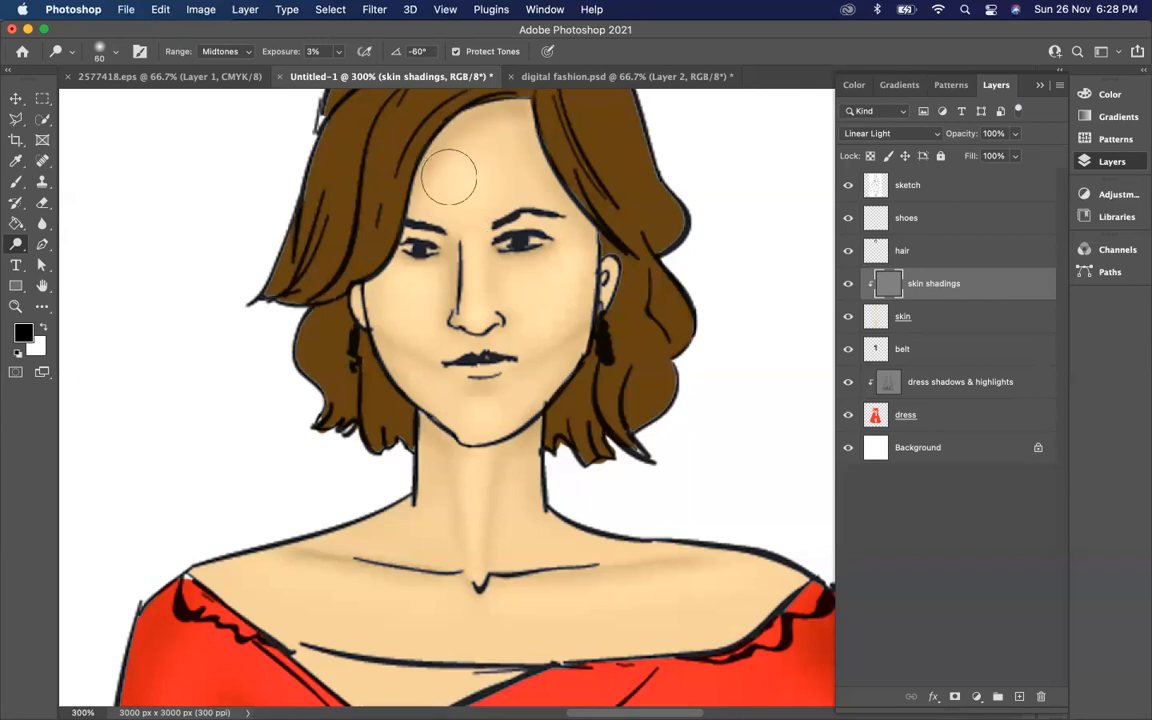
key("bracketleft")
key("bracketleft")
key("bracketleft")
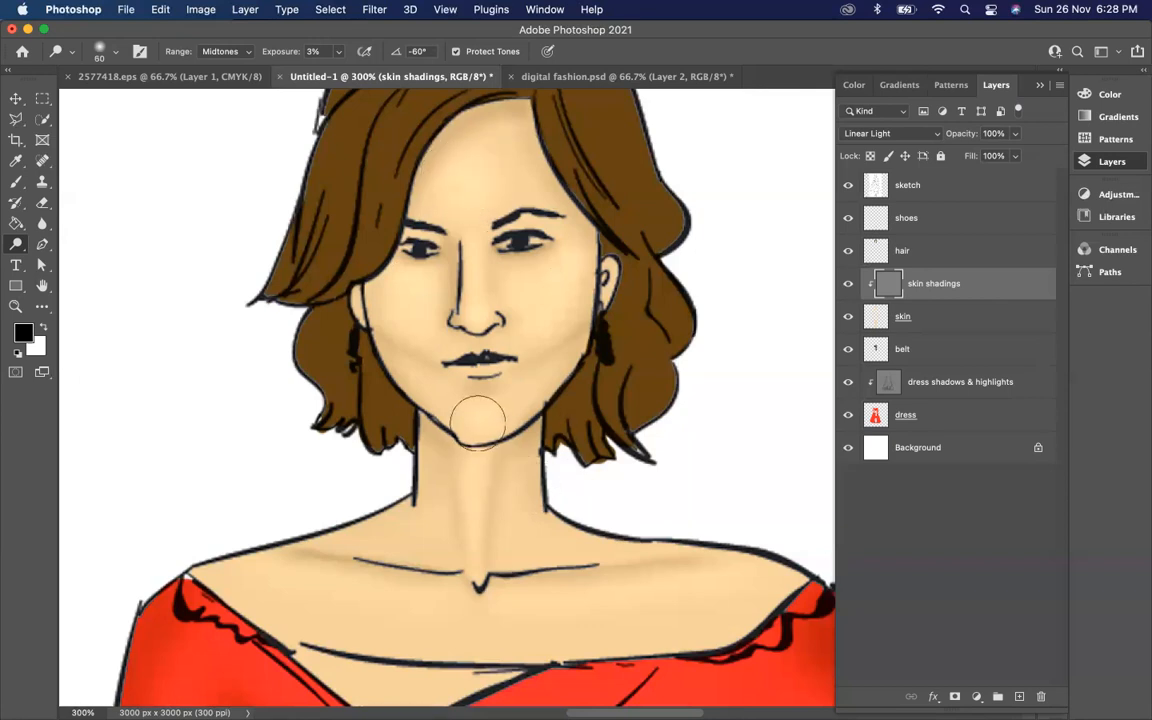
Select the hair layer and switch to the Brush tool with a 7 px tip.
key("super+minus")
key("super+minus")
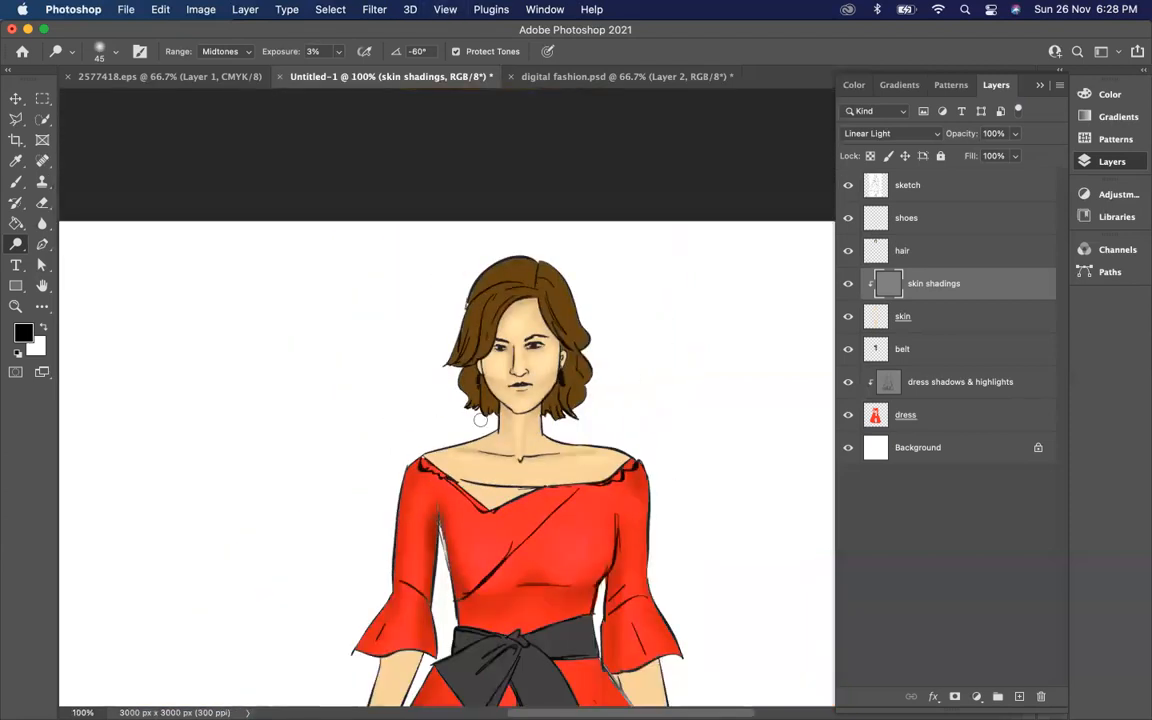
left_click(935, 252)
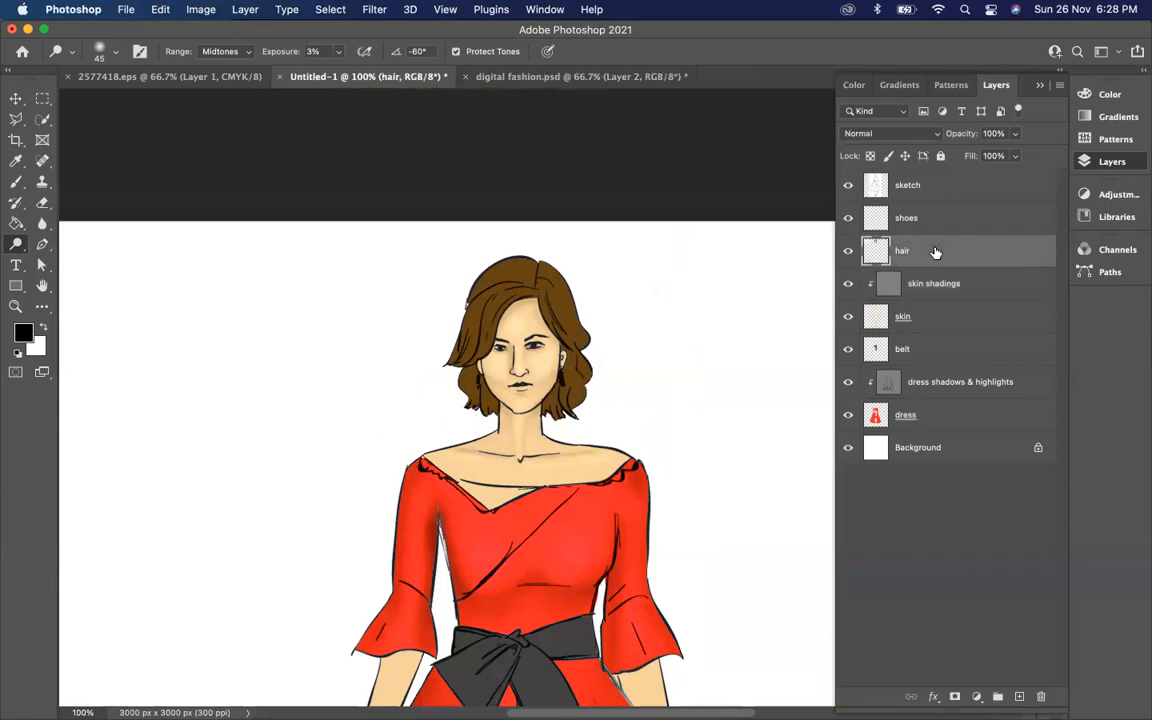
key("super+equal")
key("super+equal")
key("super+equal")
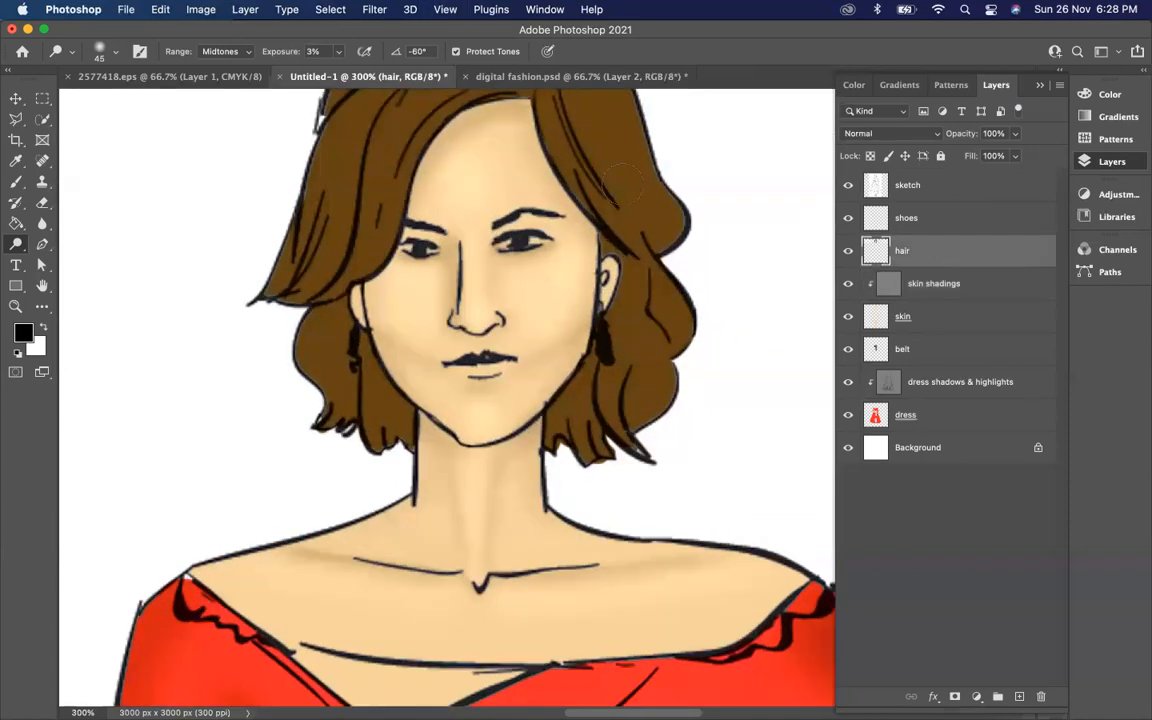
scroll(622, 183, "up", 4)
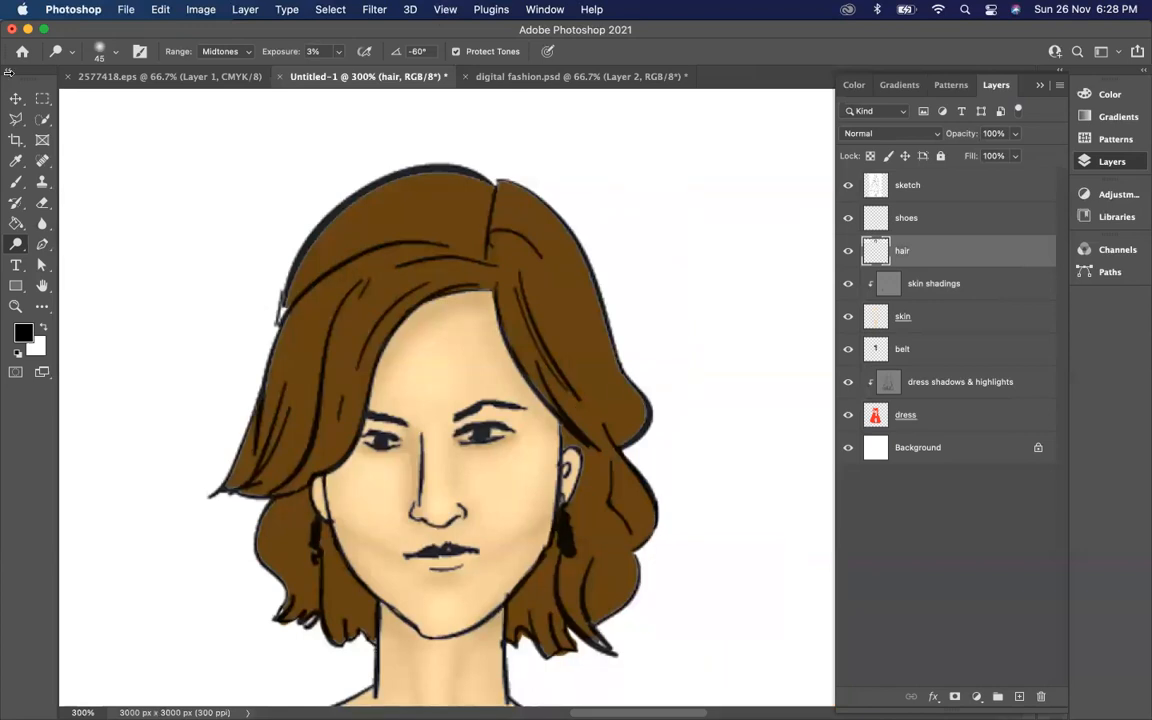
left_click(16, 184)
left_click(74, 184)
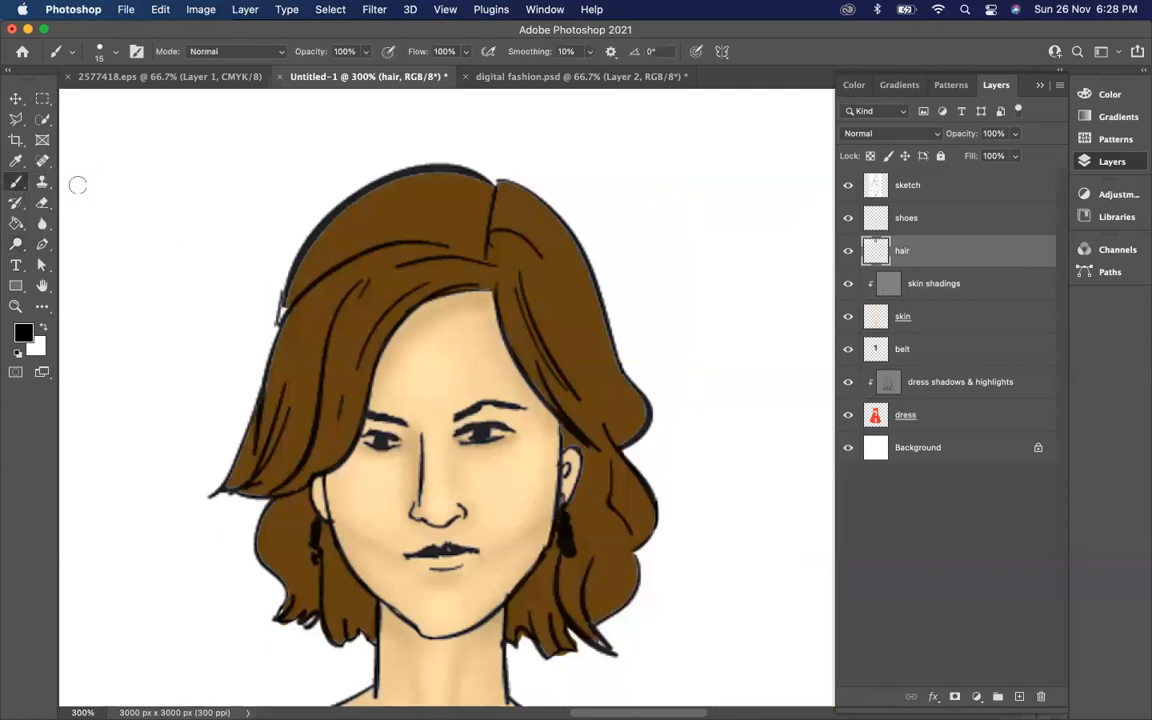
left_click(114, 56)
left_click_drag(97, 104, 93, 104)
left_click(171, 35)
left_click_drag(674, 176, 693, 338)
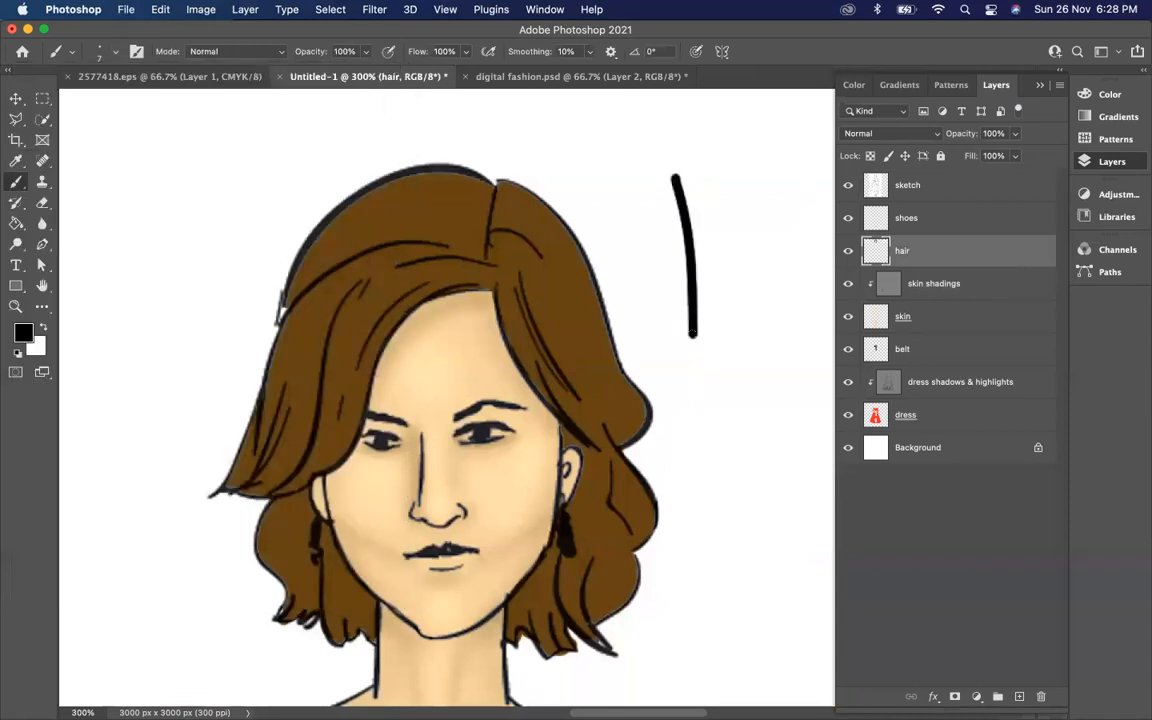
key("super+z")
key("bracketleft")
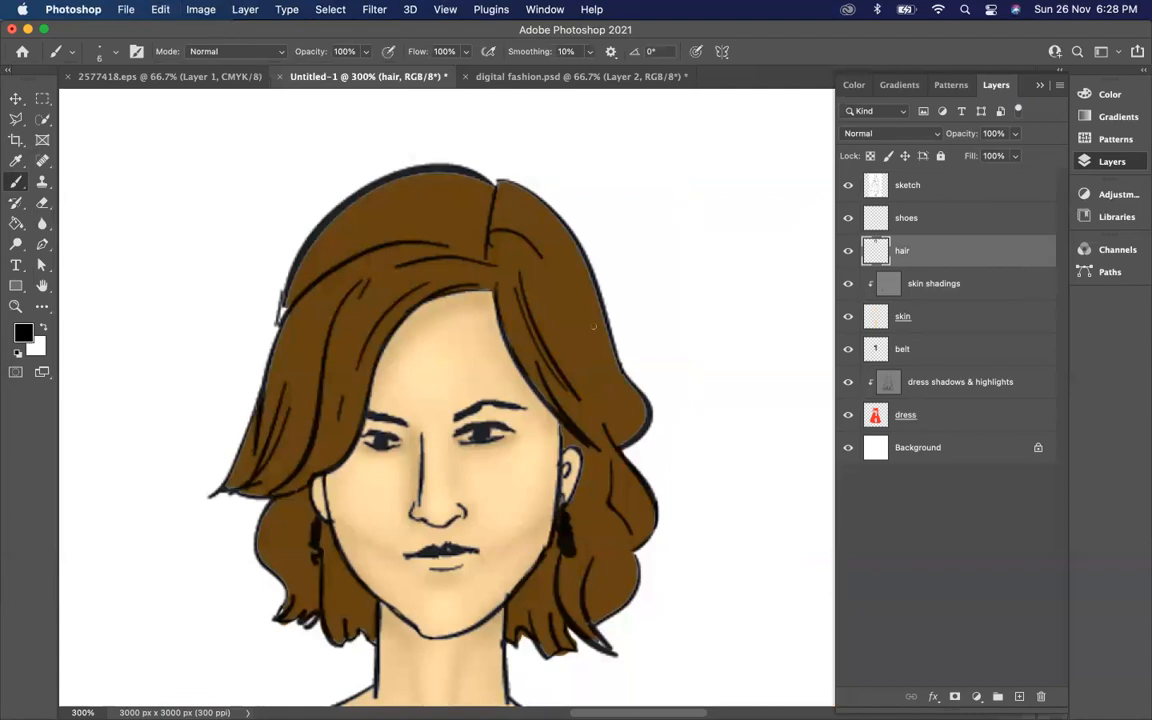
mouse_move(643, 222)
left_mouse_down()
mouse_move(667, 321)
mouse_move(689, 346)
left_mouse_up()
key("super+z")
Sample the brown hair colour, lighten the foreground colour to 9e680c and return to the Brush tool.
left_click(16, 160)
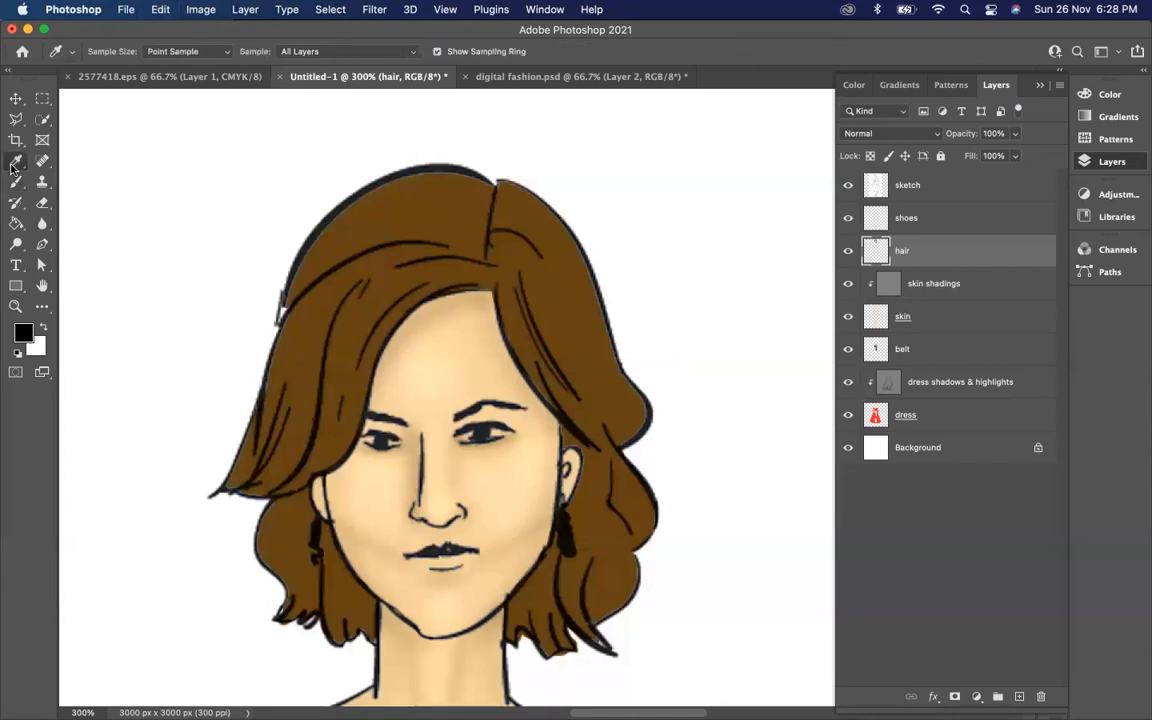
left_click(440, 190)
left_click(24, 332)
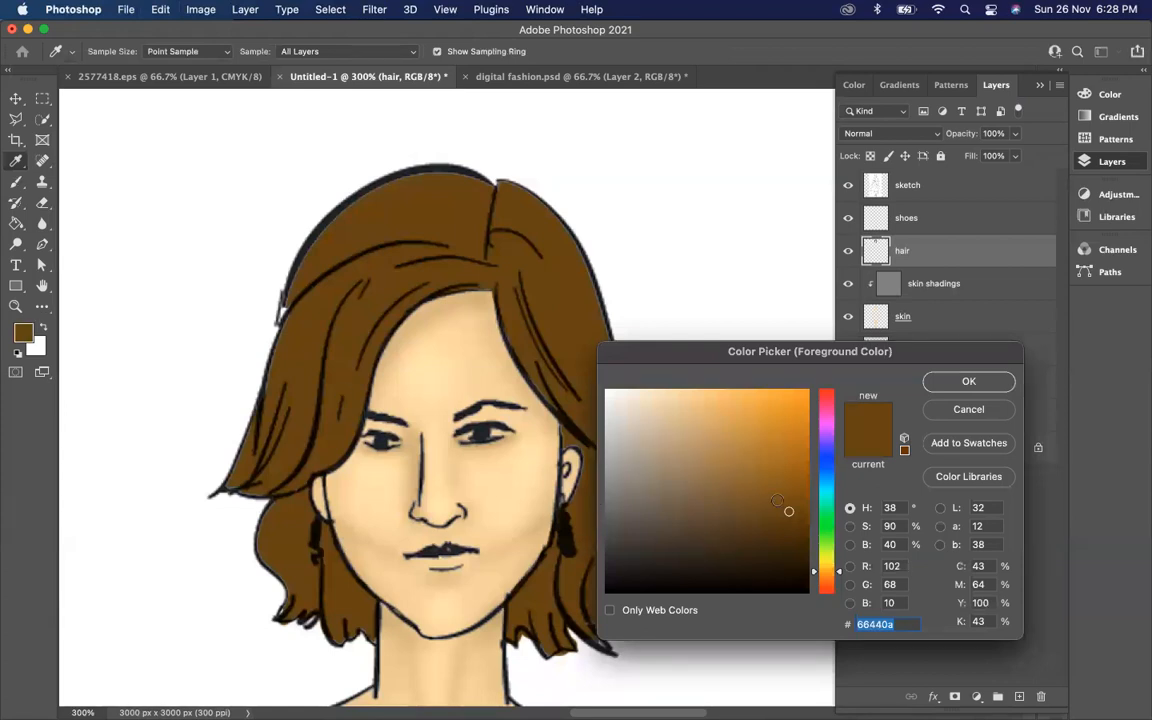
left_click(793, 465)
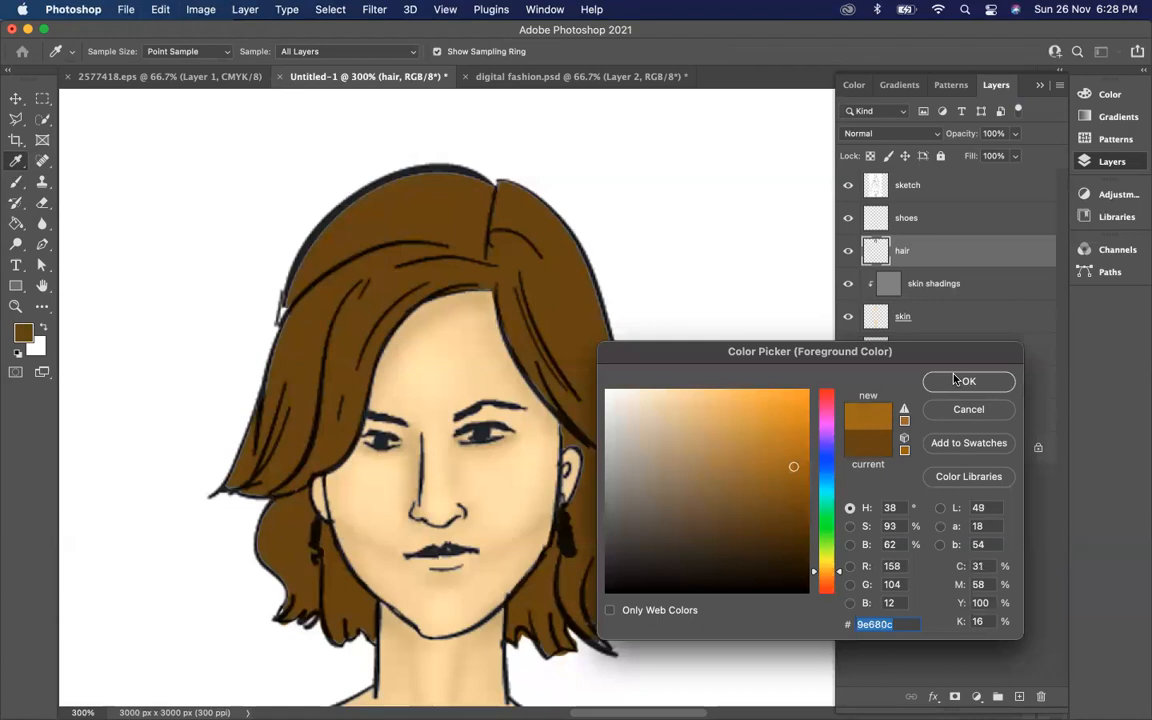
left_click(968, 381)
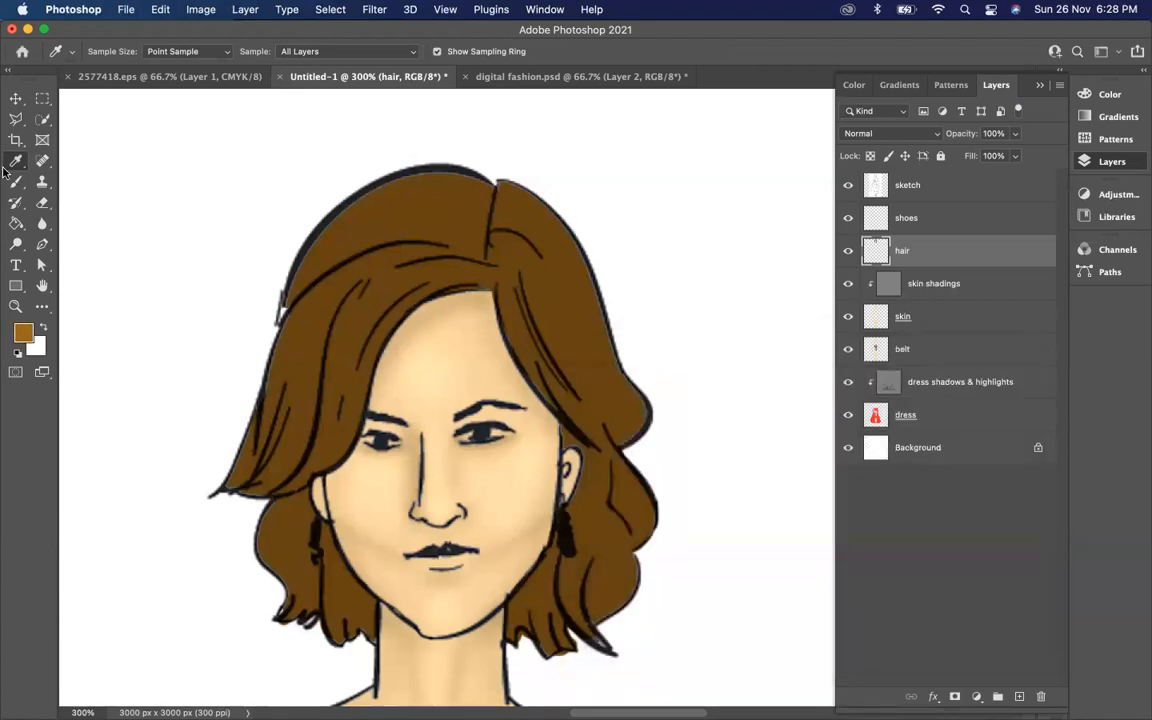
key("b")
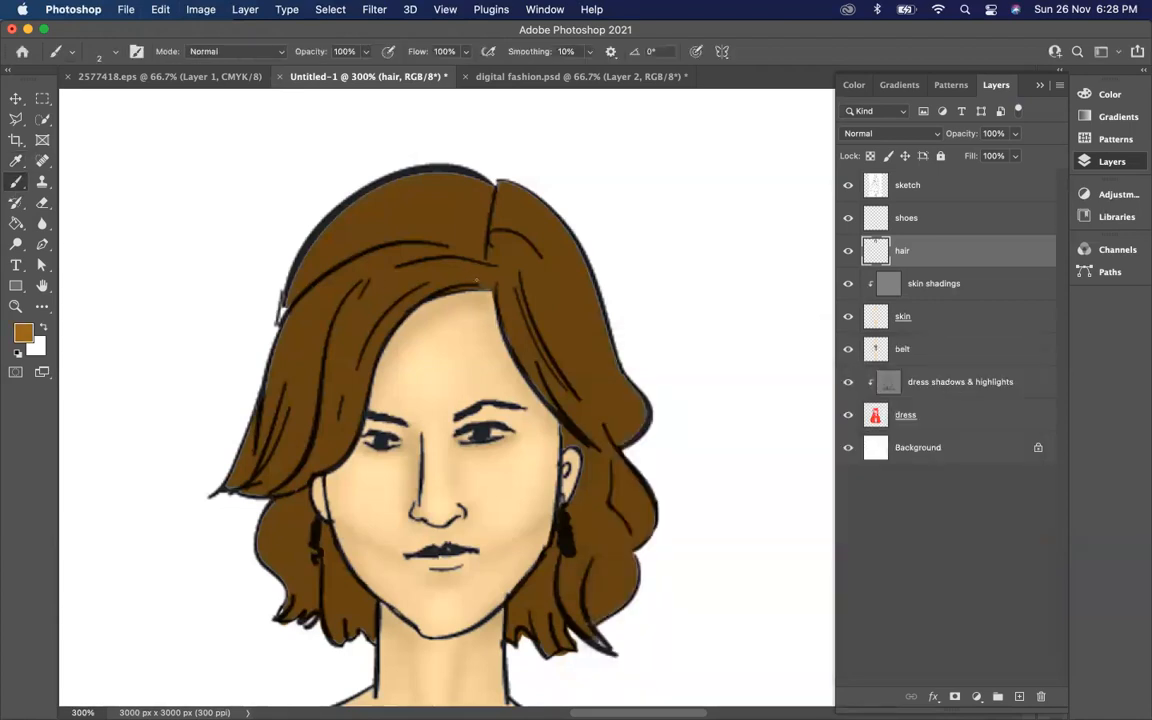
left_click_drag(478, 281, 388, 310)
left_click_drag(344, 379, 274, 445)
mouse_move(437, 190)
left_mouse_down()
mouse_move(328, 219)
mouse_move(277, 298)
mouse_move(258, 360)
left_mouse_up()
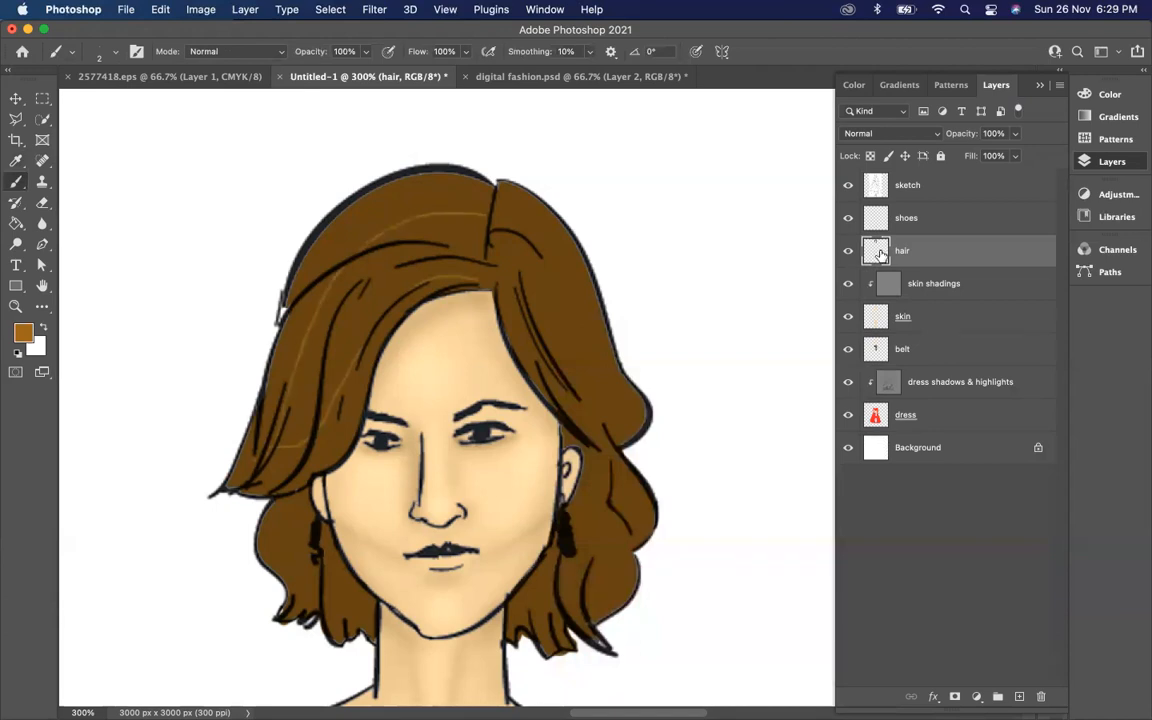
key("super+z")
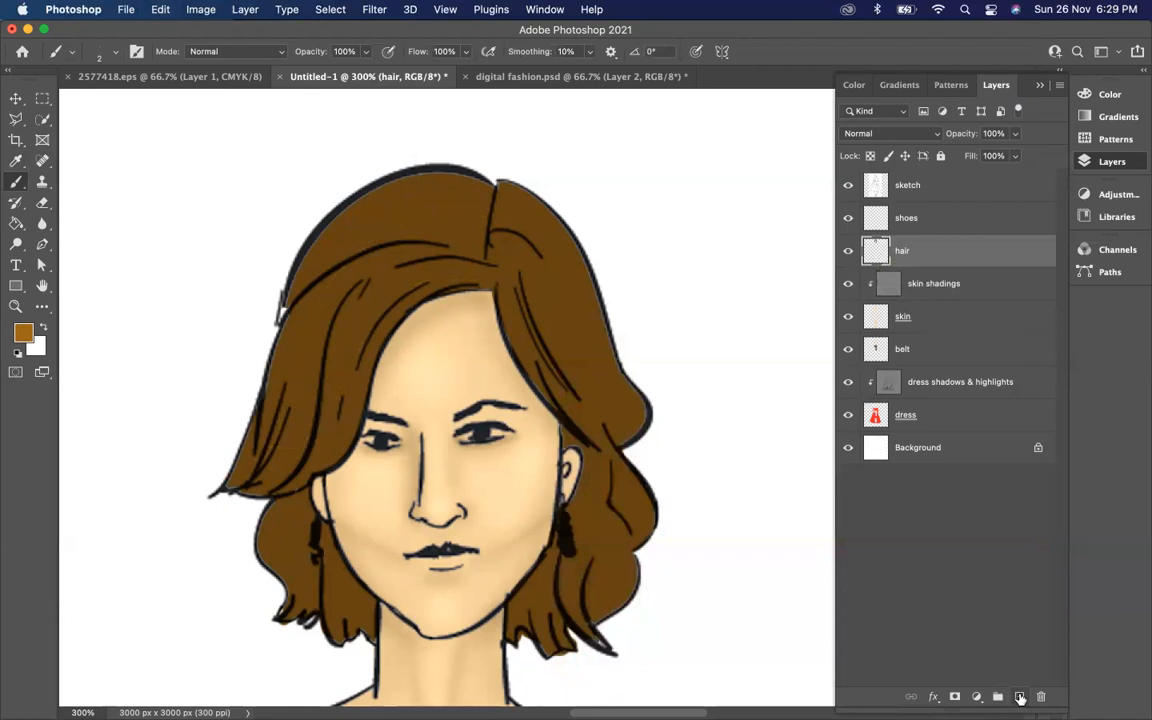
Create a layer above the hair layer and name it "hair detailing".
left_click(1019, 696)
double_click(902, 251)
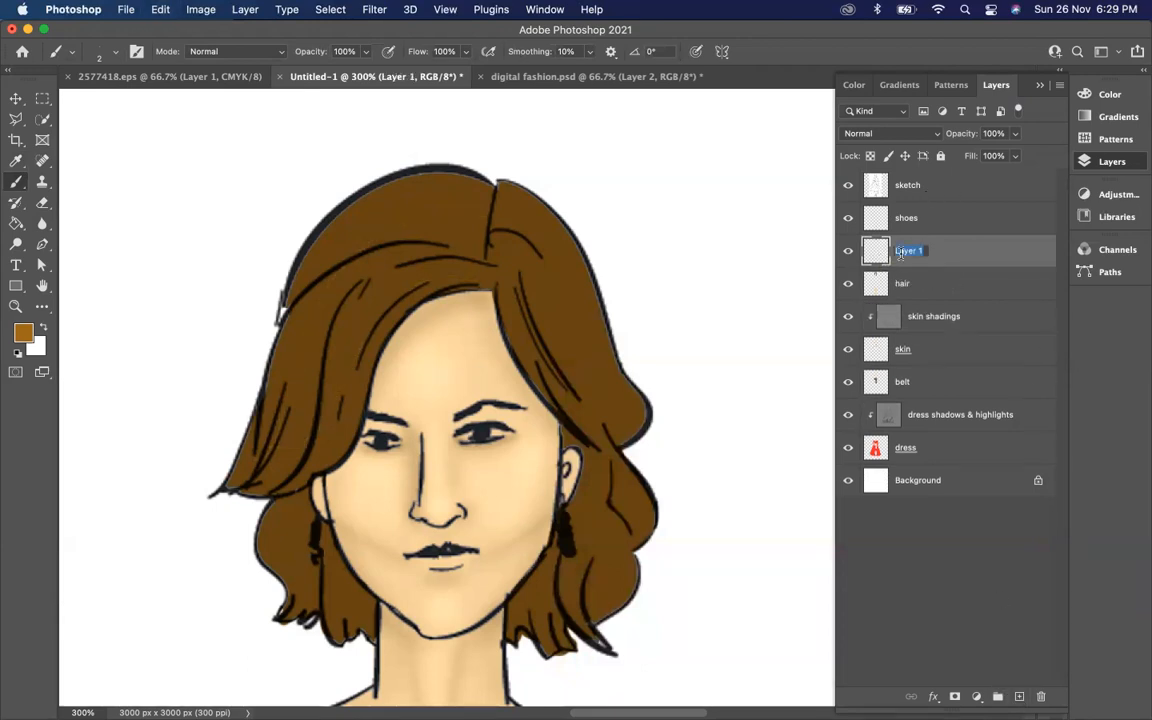
type("hair detailing")
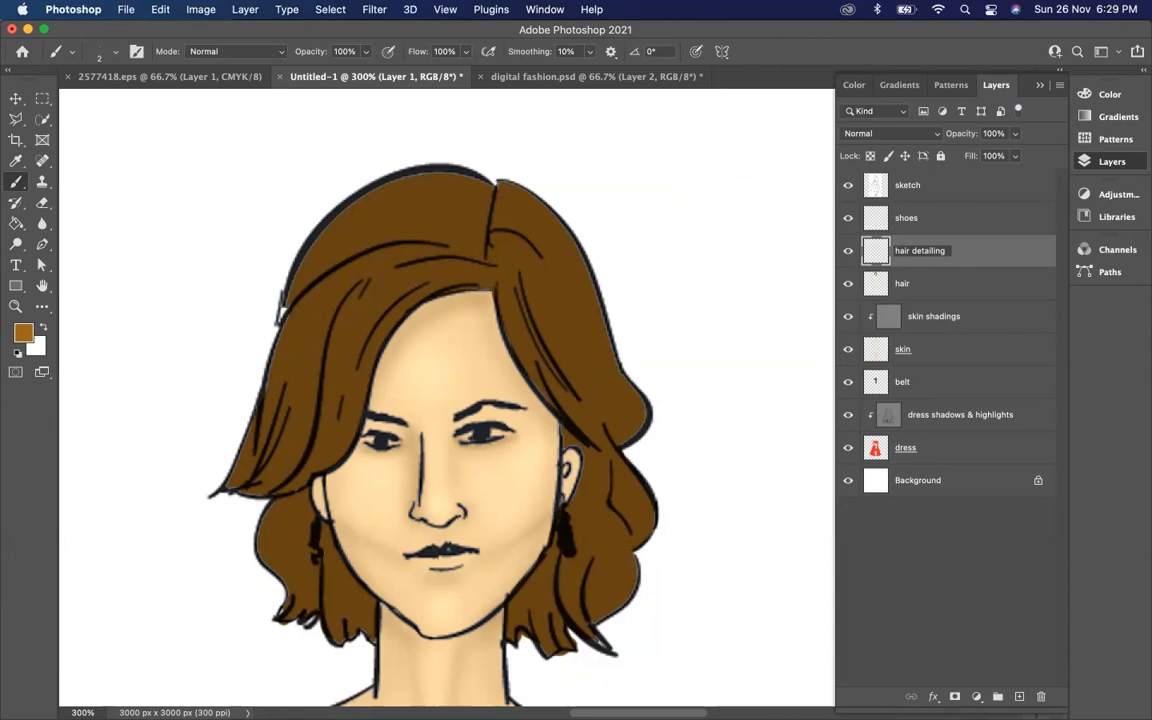
key("Return")
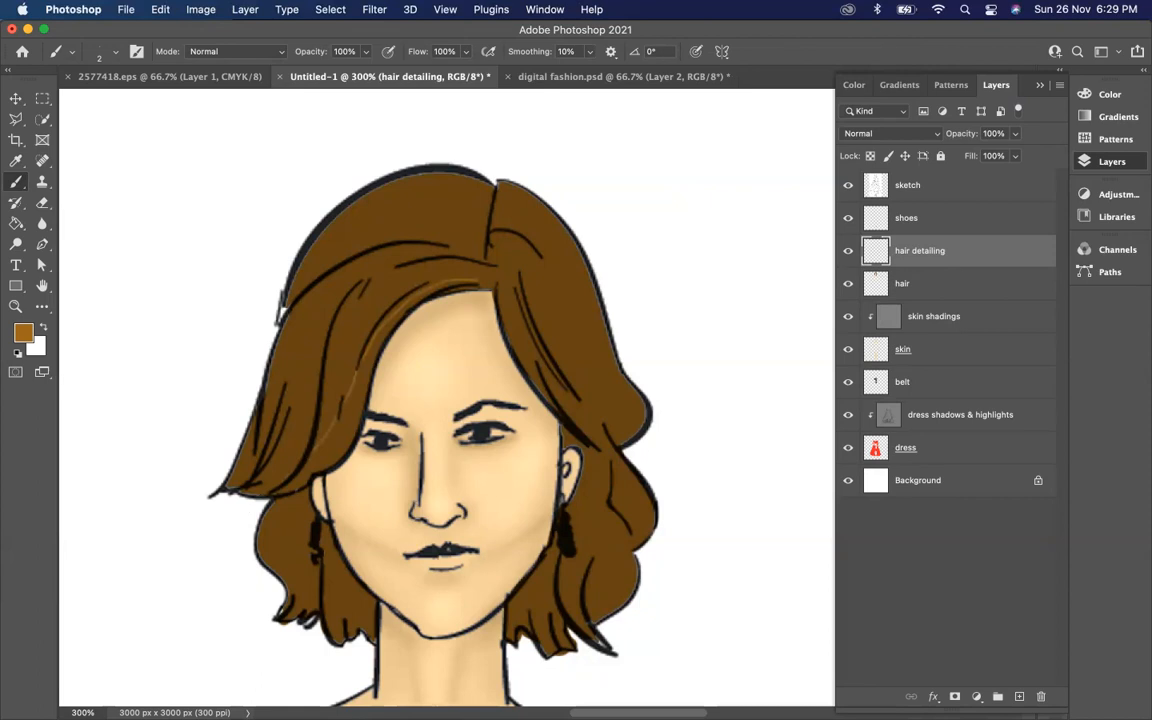
Paint thin light-brown strands along the sweeping fringe on the hair detailing layer with a 2 px brush.
mouse_move(478, 264)
left_mouse_down()
mouse_move(398, 285)
mouse_move(347, 338)
mouse_move(286, 485)
left_mouse_up()
mouse_move(482, 231)
left_mouse_down()
mouse_move(340, 240)
mouse_move(245, 440)
left_mouse_up()
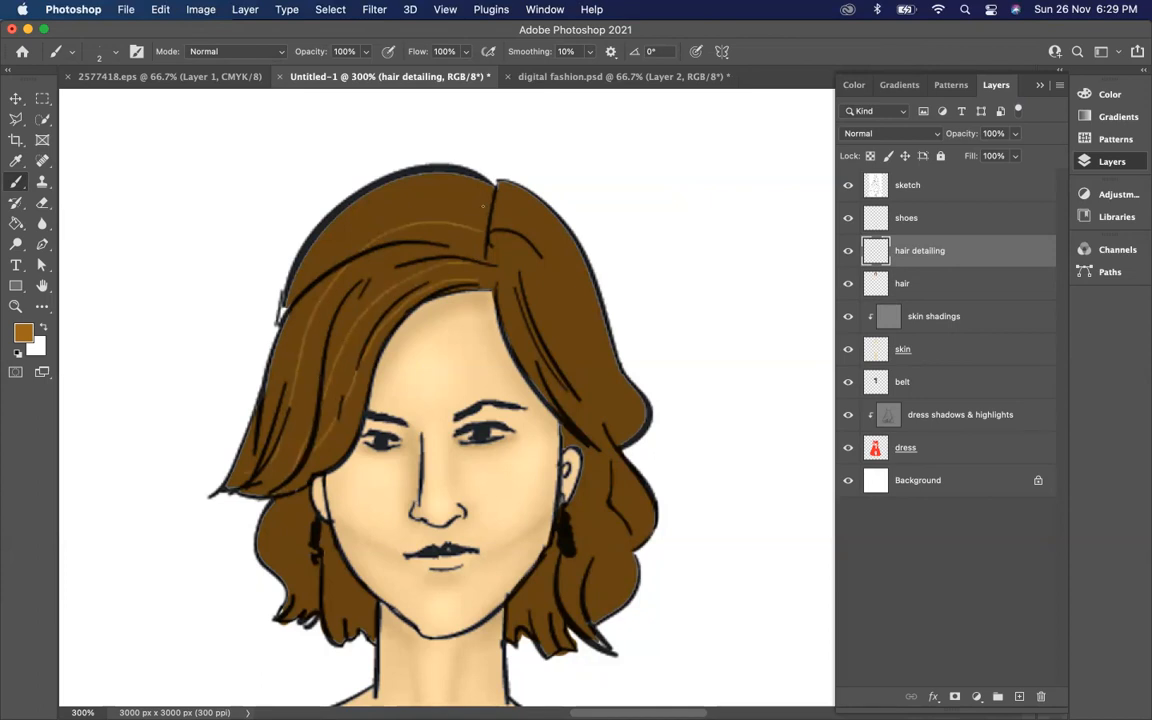
Paint thin golden-brown strands along the crown and both upper sides of the hair on the hair detailing layer.
mouse_move(486, 212)
left_mouse_down()
mouse_move(378, 188)
mouse_move(298, 222)
mouse_move(220, 465)
left_mouse_up()
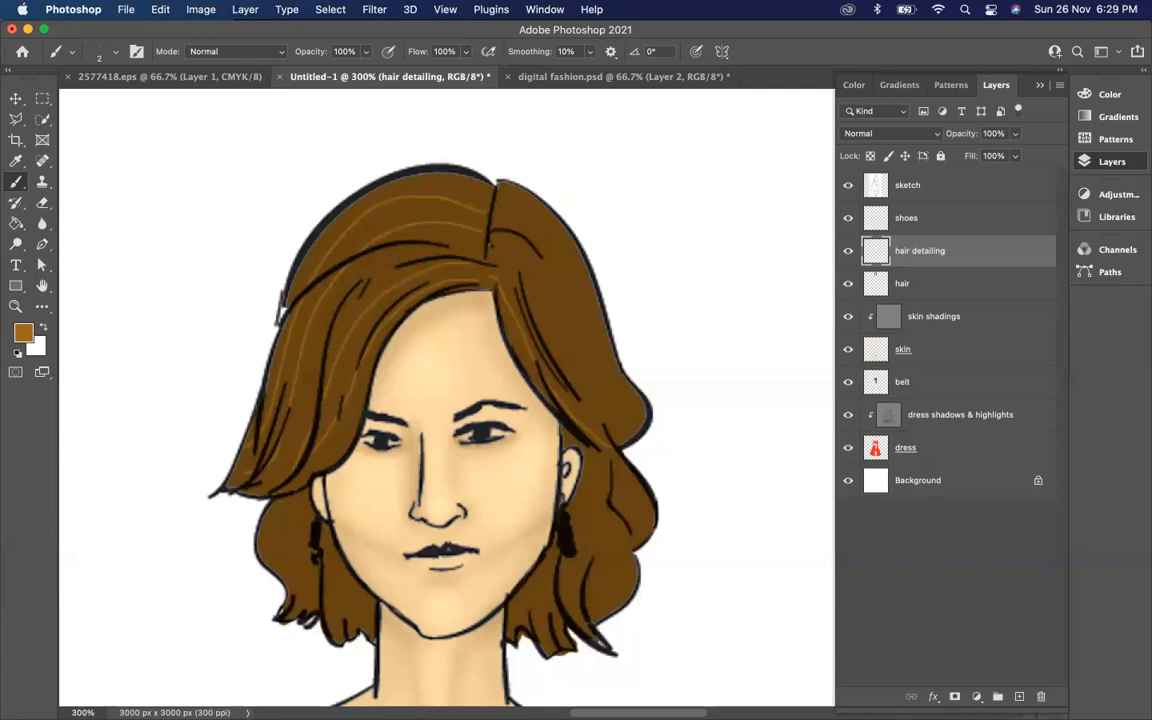
mouse_move(505, 243)
left_mouse_down()
mouse_move(552, 310)
mouse_move(579, 382)
mouse_move(615, 404)
left_mouse_up()
mouse_move(502, 204)
left_mouse_down()
mouse_move(573, 275)
mouse_move(632, 422)
left_mouse_up()
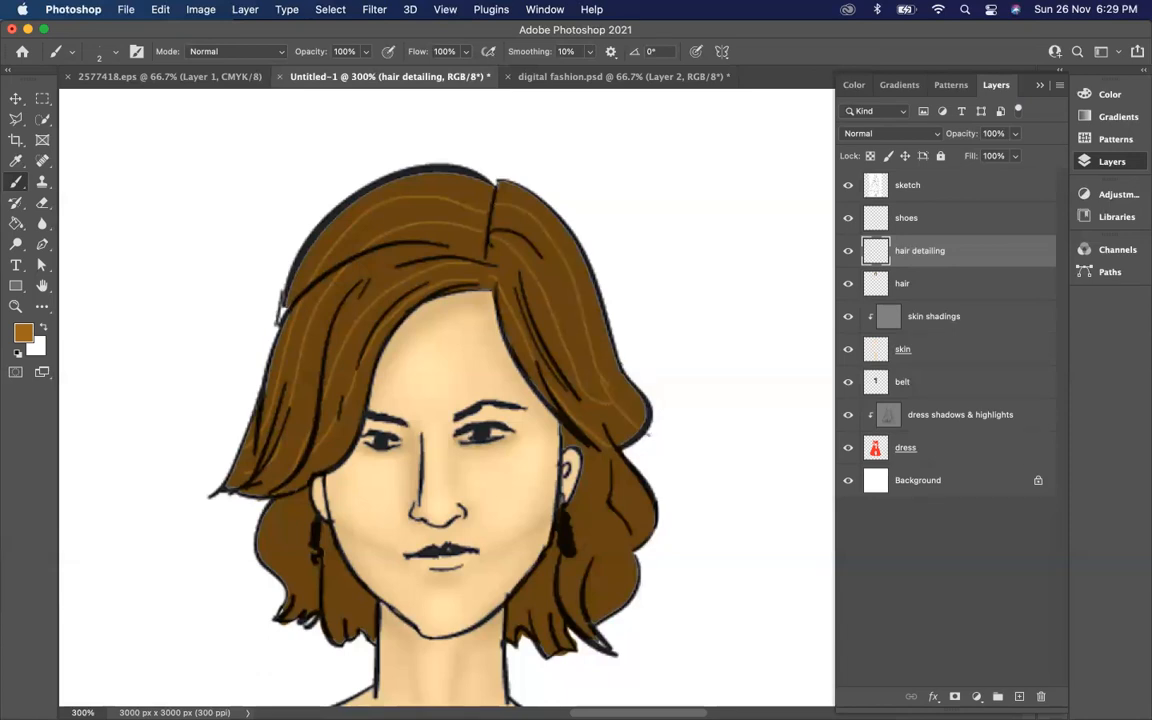
mouse_move(513, 193)
left_mouse_down()
mouse_move(575, 274)
mouse_move(625, 398)
left_mouse_up()
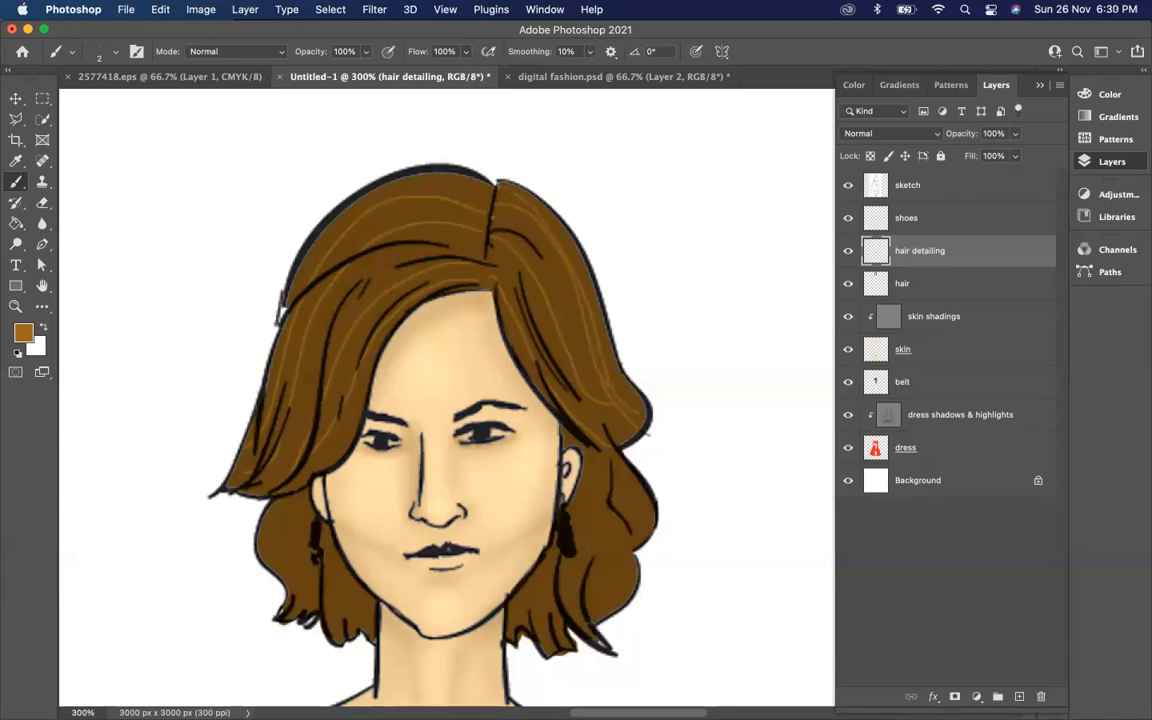
mouse_move(447, 194)
left_mouse_down()
mouse_move(508, 279)
mouse_move(561, 395)
left_mouse_up()
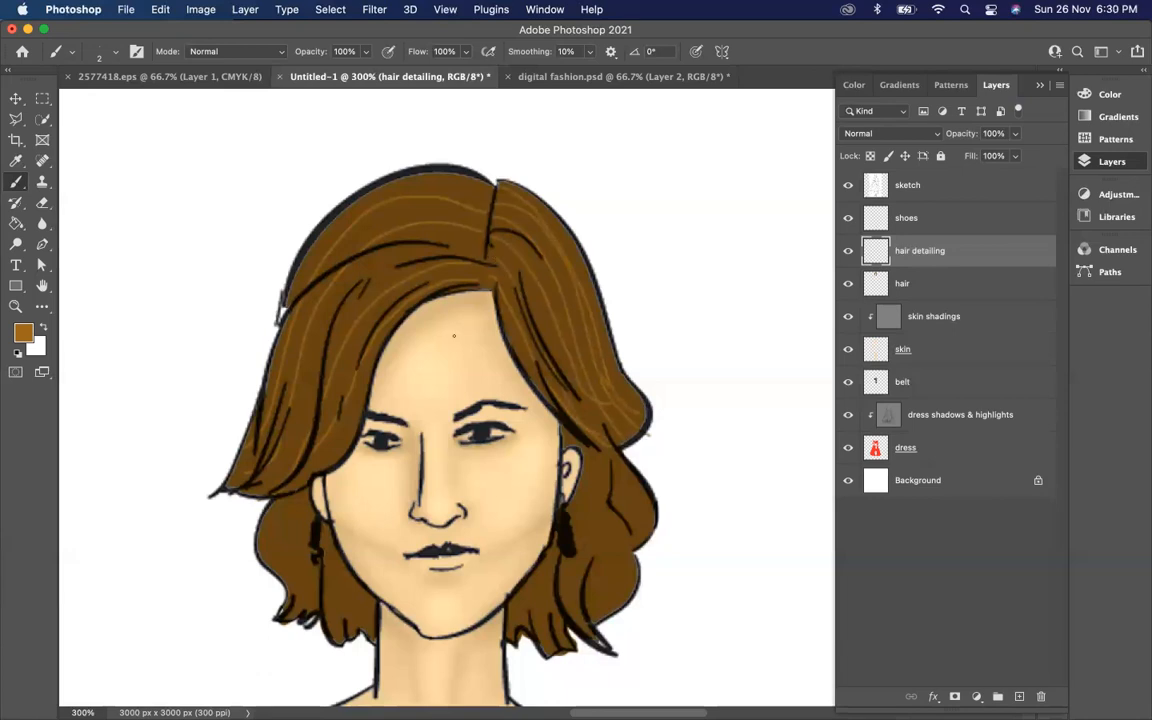
Paint thin golden-brown strands in the lower curls on both sides of the face and neck.
scroll(423, 403, "down", 5)
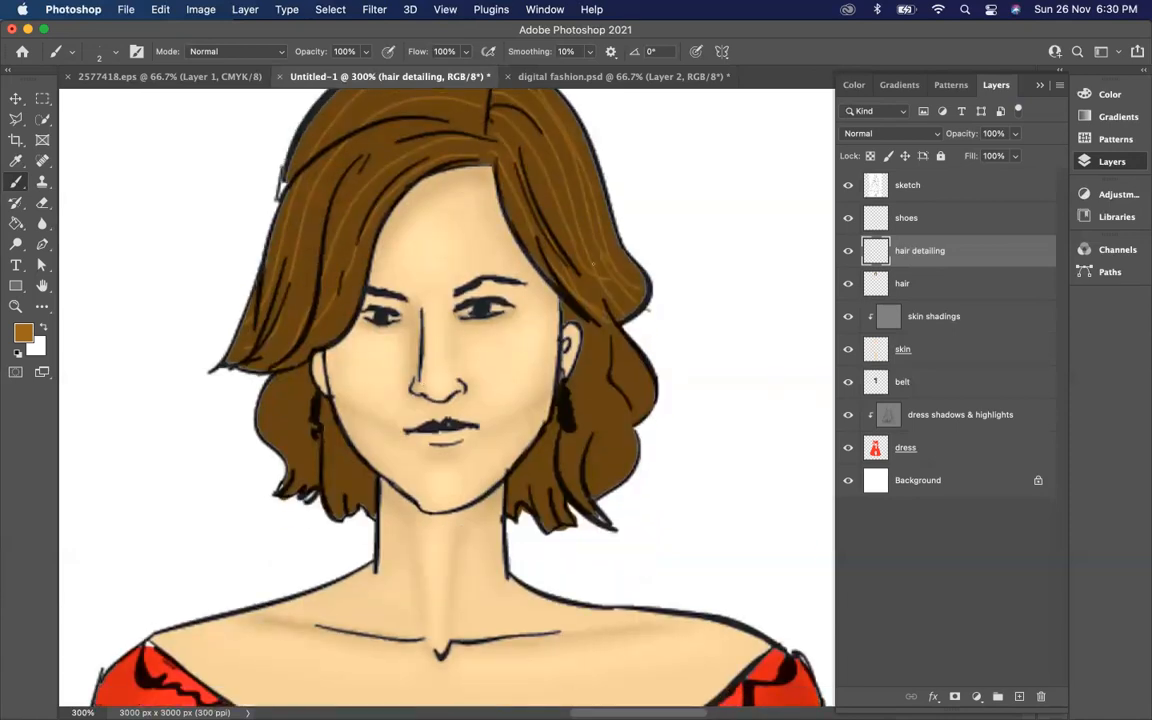
left_click_drag(613, 331, 635, 415)
key("z")
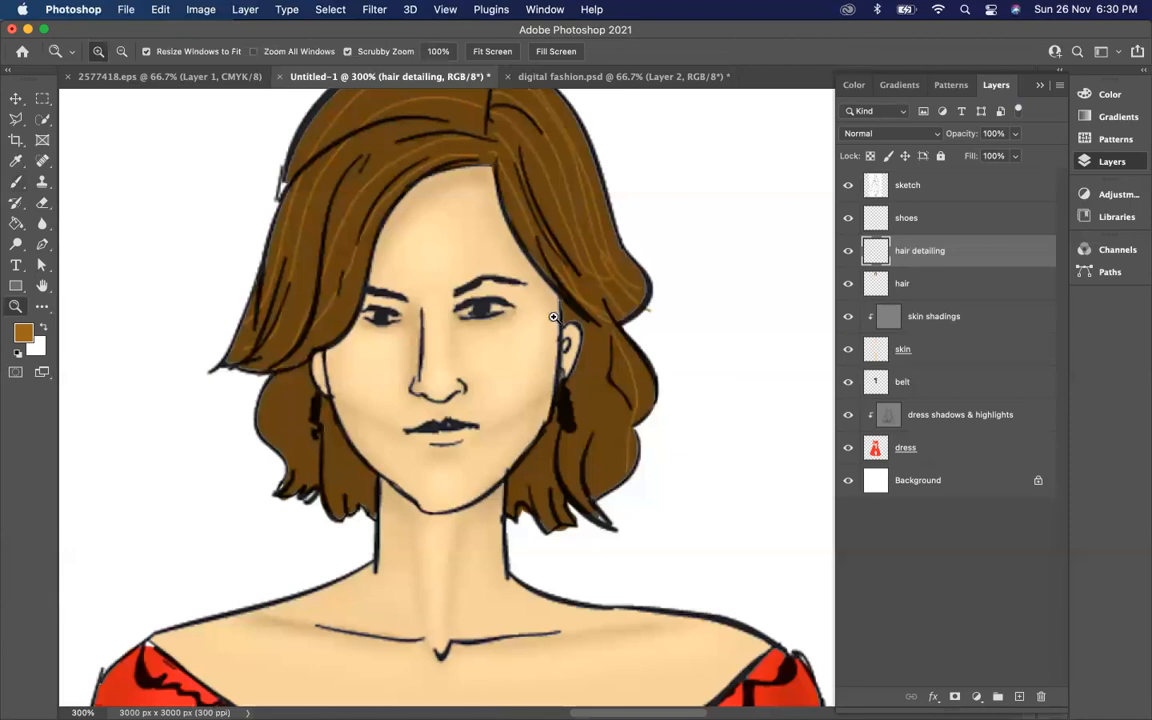
left_click(15, 182)
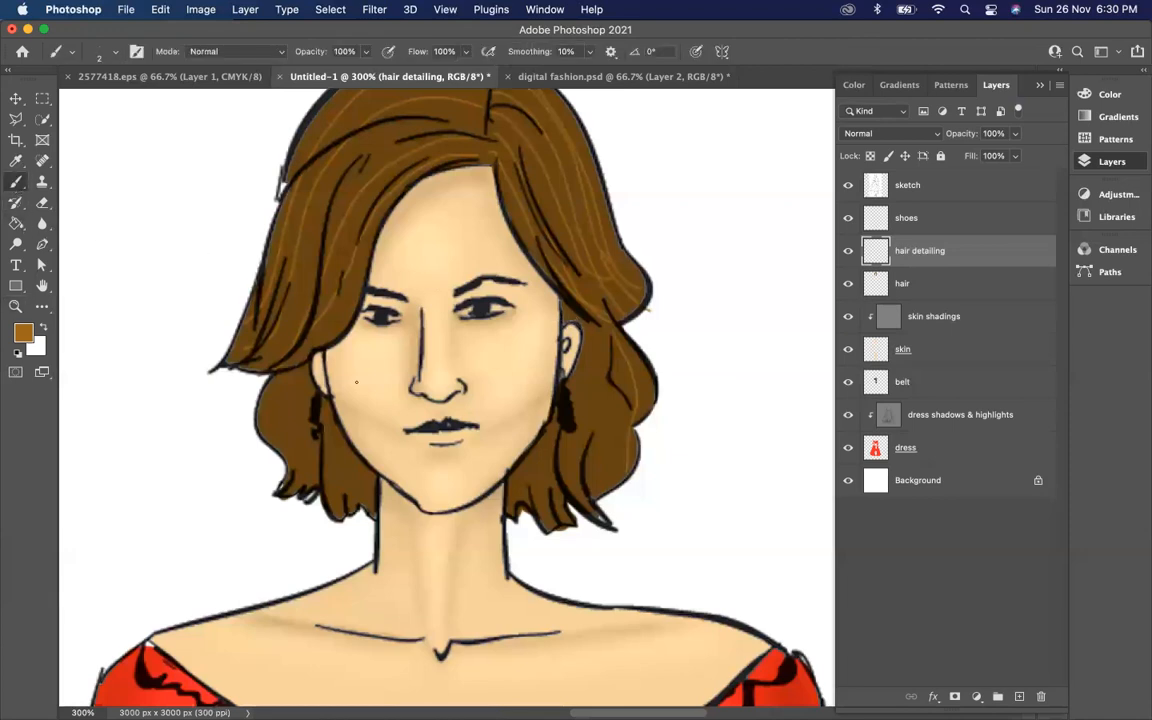
left_click_drag(249, 346, 265, 412)
mouse_move(284, 345)
left_mouse_down()
mouse_move(268, 360)
mouse_move(271, 418)
mouse_move(302, 460)
mouse_move(357, 495)
left_mouse_up()
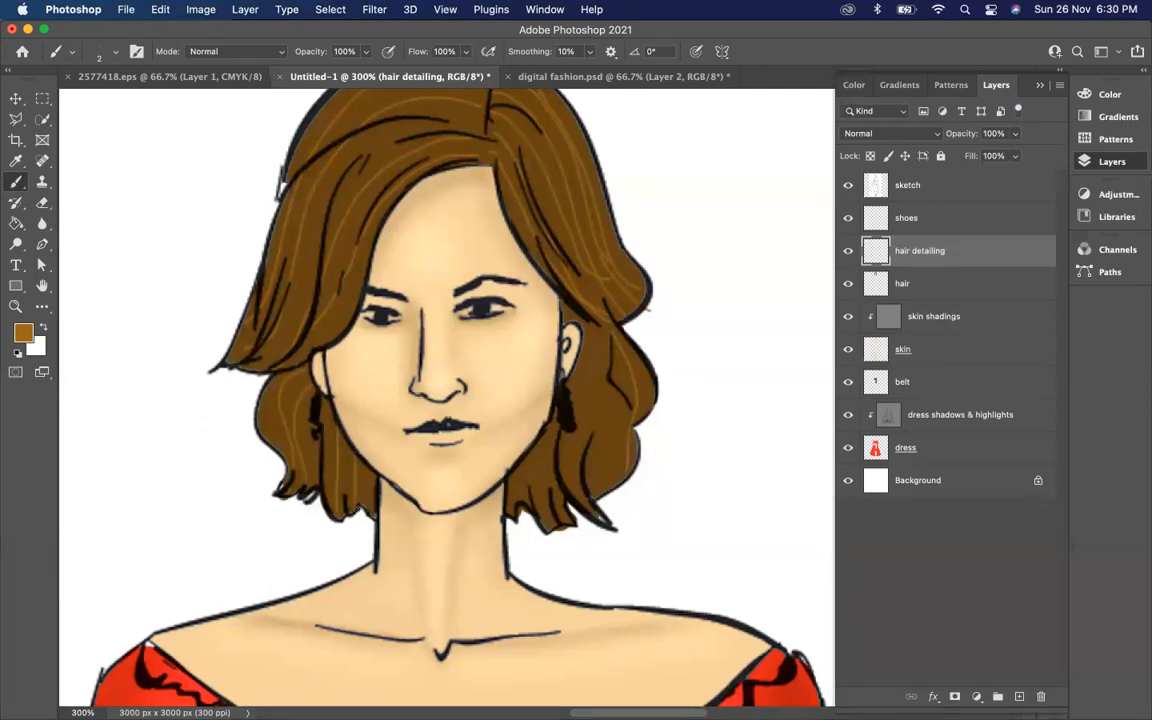
mouse_move(539, 298)
left_mouse_down()
mouse_move(569, 473)
mouse_move(525, 495)
left_mouse_up()
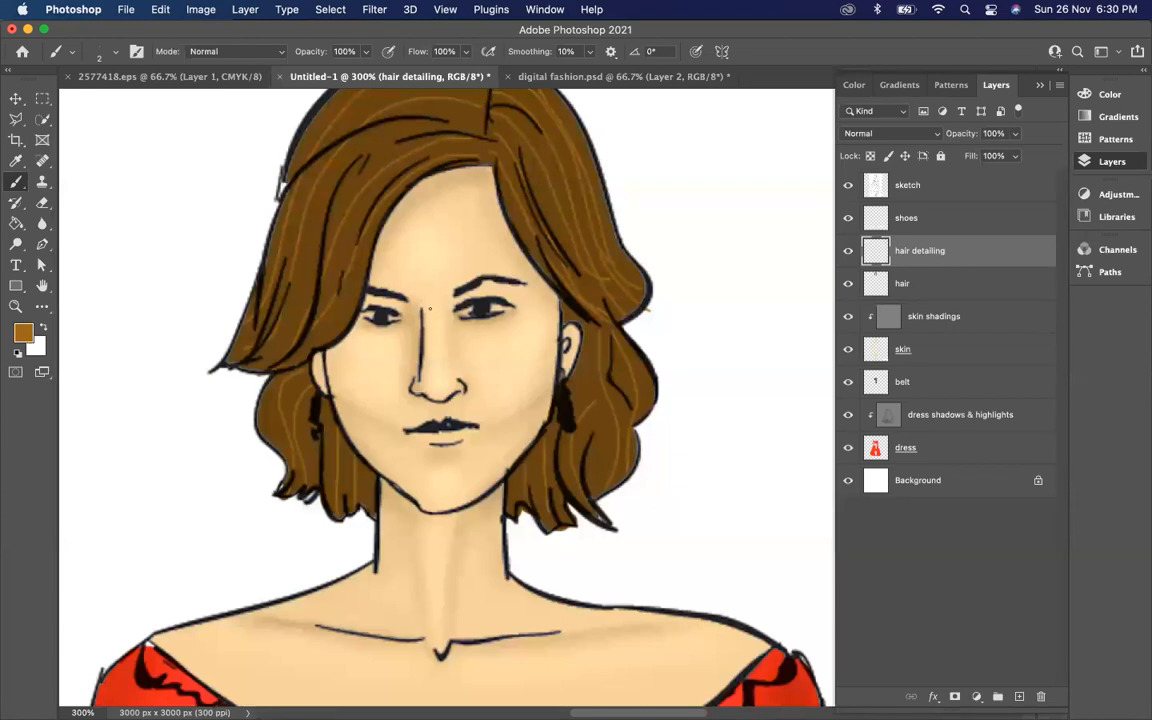
Try brown #7e4905 as the brush colour for the hair strands.
scroll(430, 309, "up", 3)
left_click(22, 332)
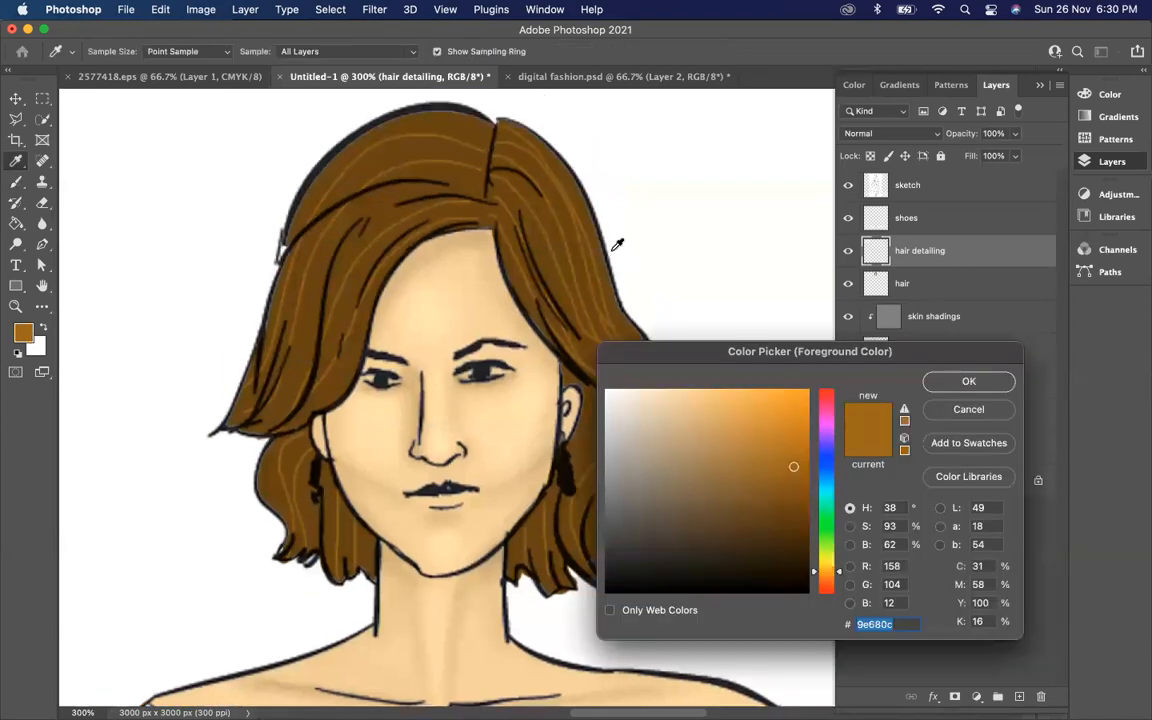
left_click(828, 577)
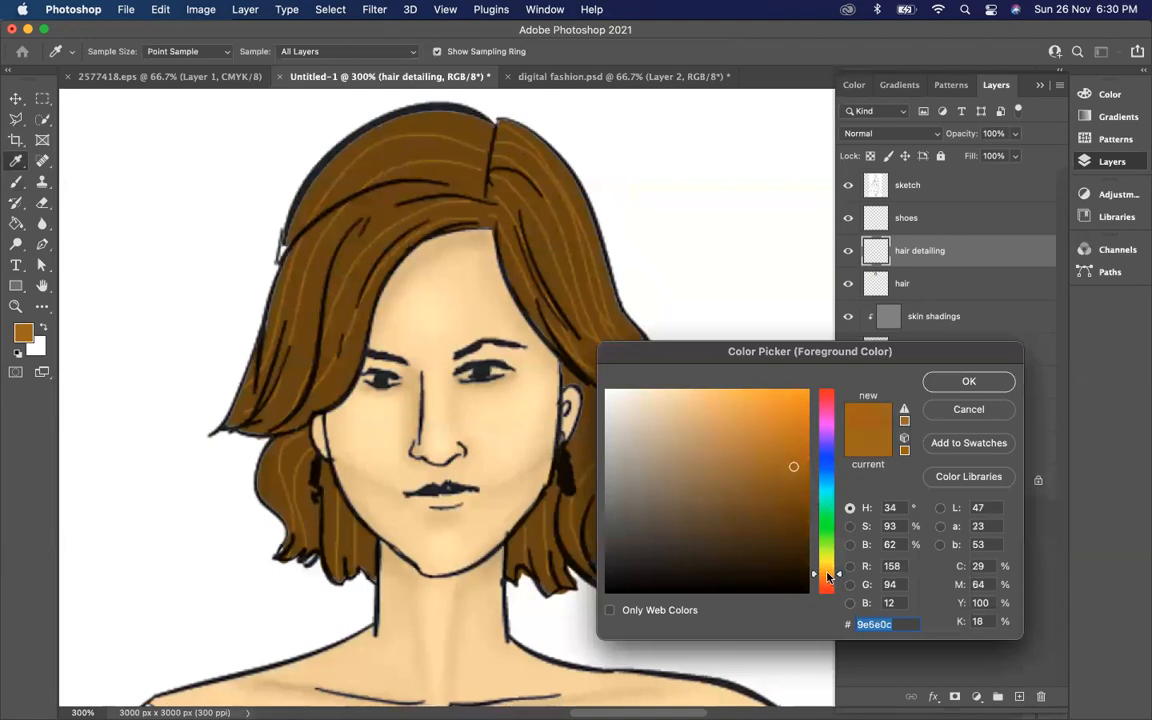
left_click(804, 406)
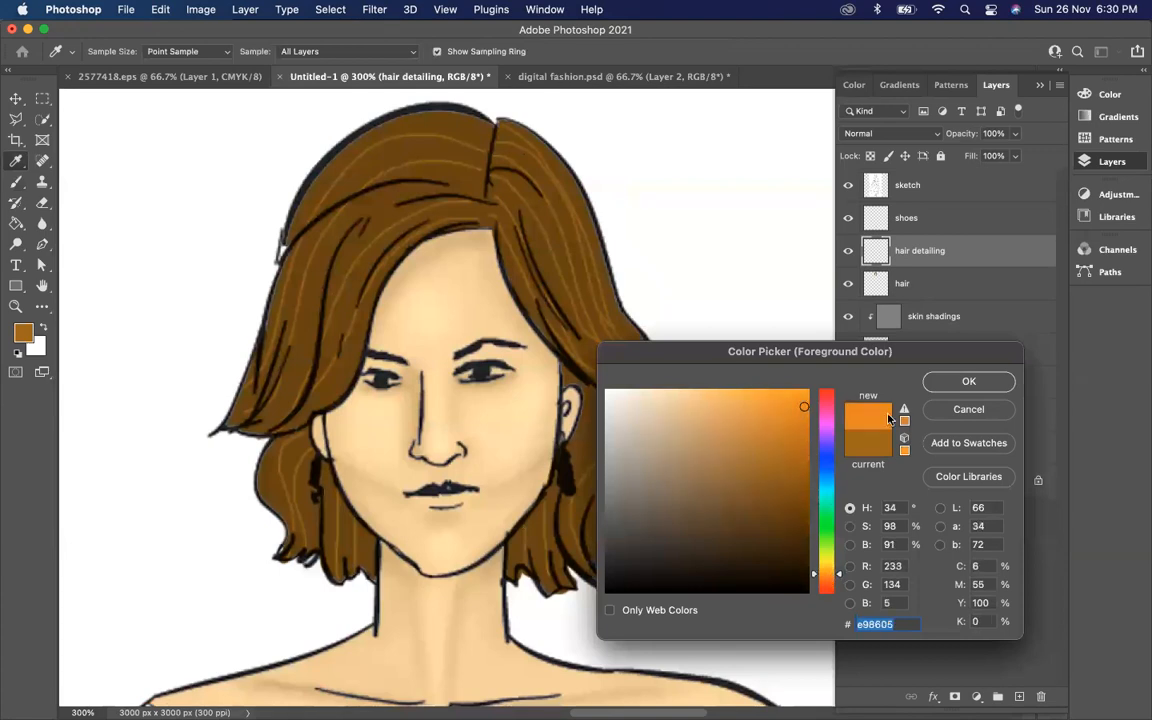
left_click(801, 492)
left_click(972, 381)
key("b")
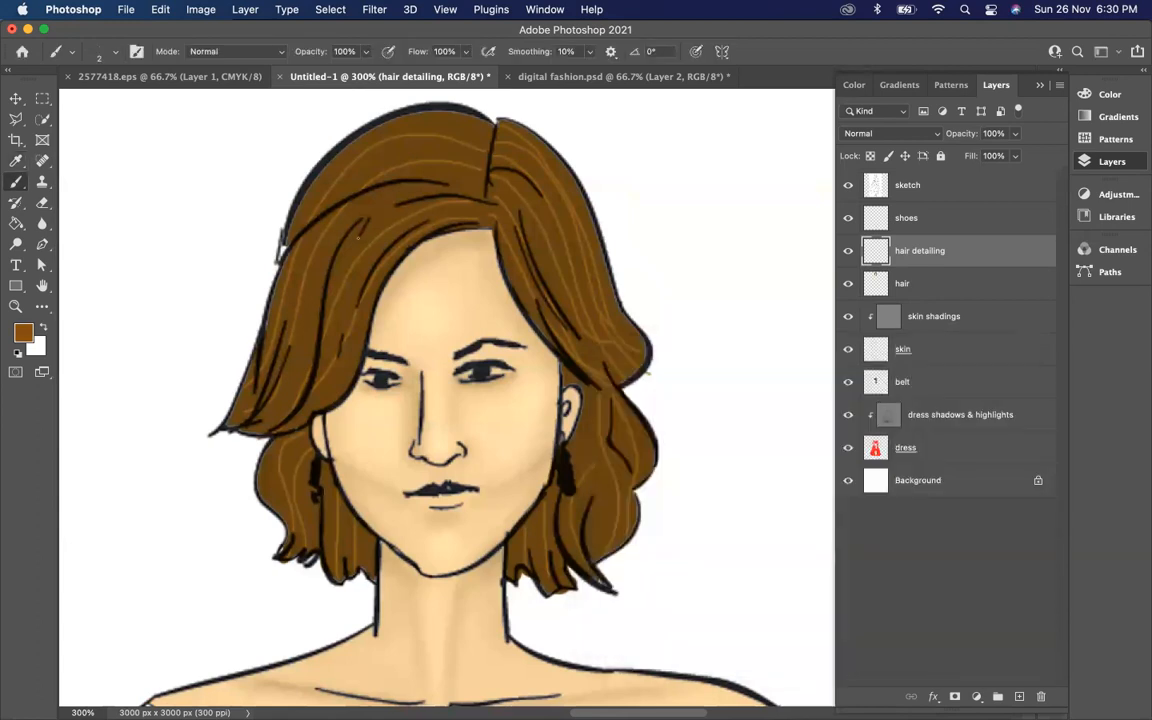
Try the darker brown #553710 as the brush colour for the hair strands.
left_click(23, 331)
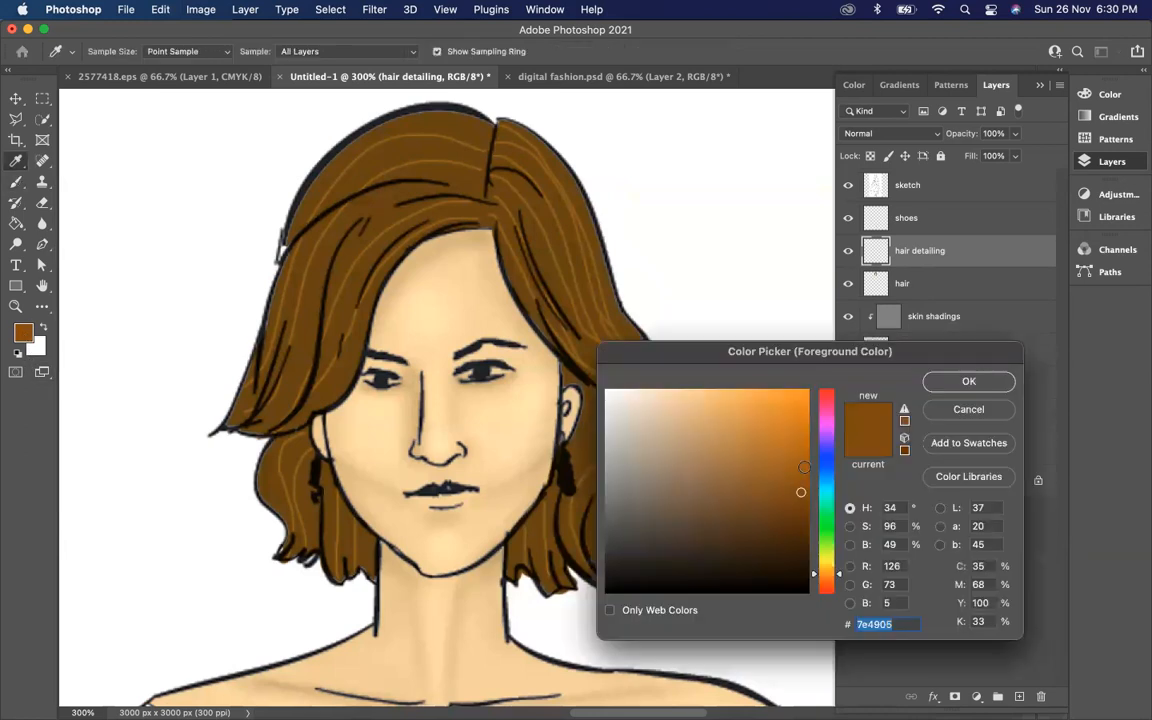
left_click(770, 524)
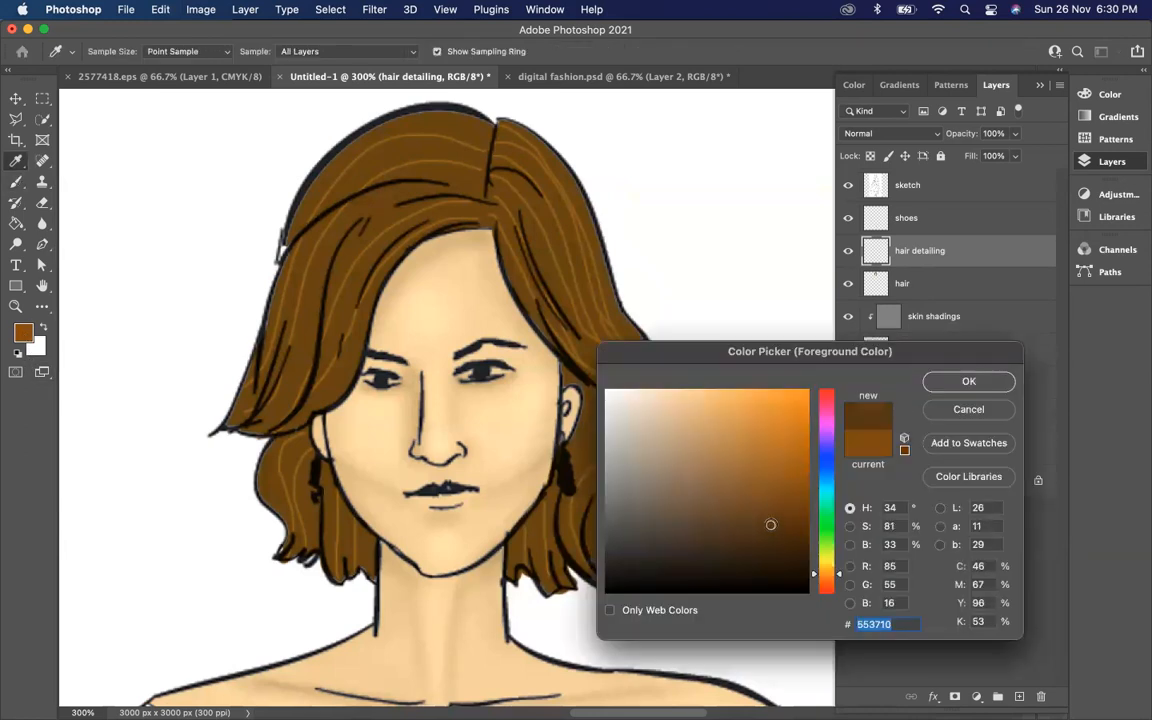
left_click(934, 389)
key("b")
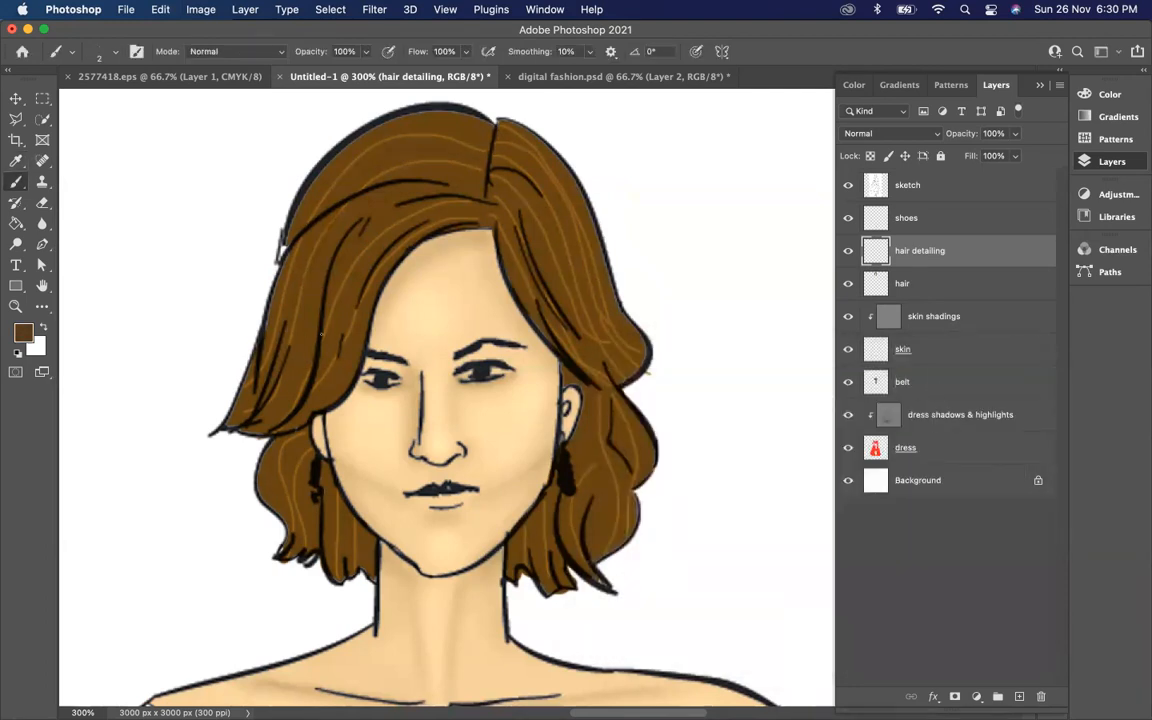
Try an orange-brown with a hue of 30° as the hair strand colour and undo the last change.
left_click(23, 332)
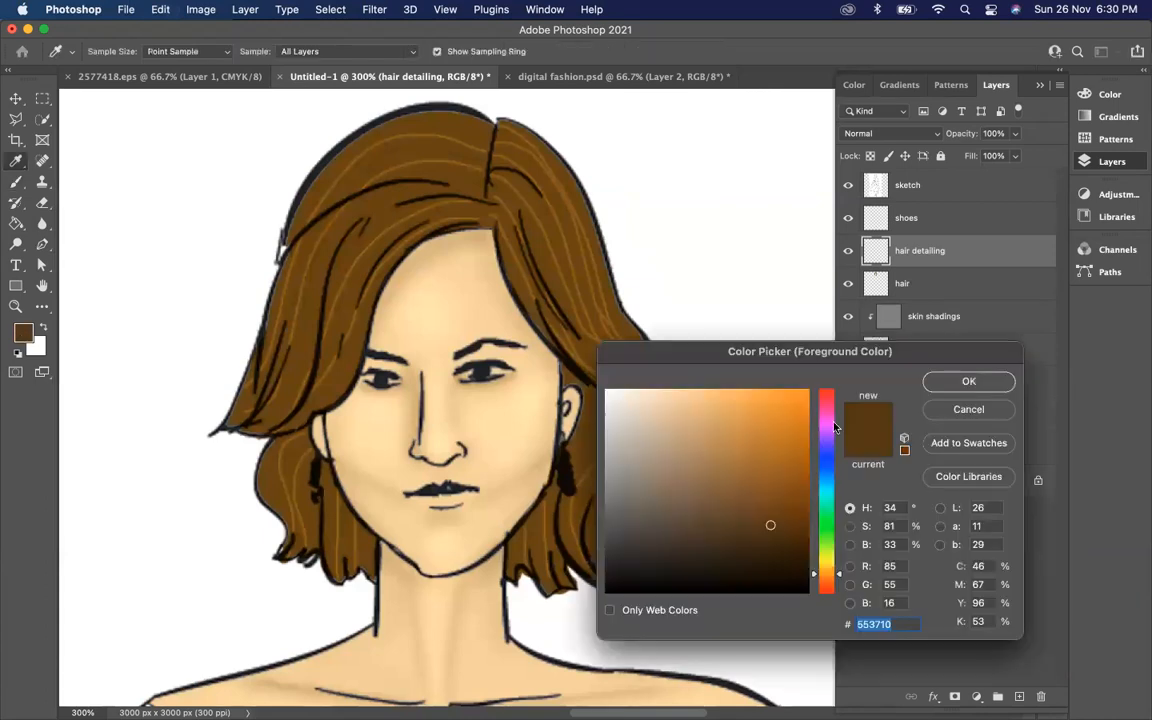
left_click(824, 572)
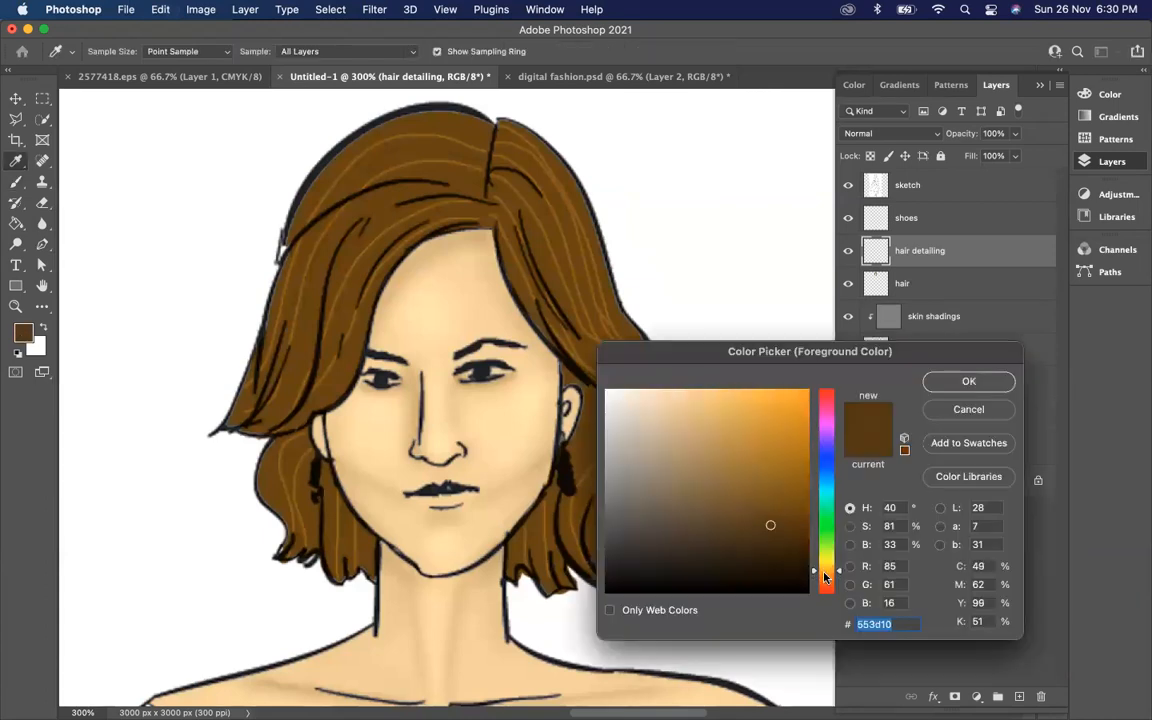
left_click(824, 580)
left_click(804, 441)
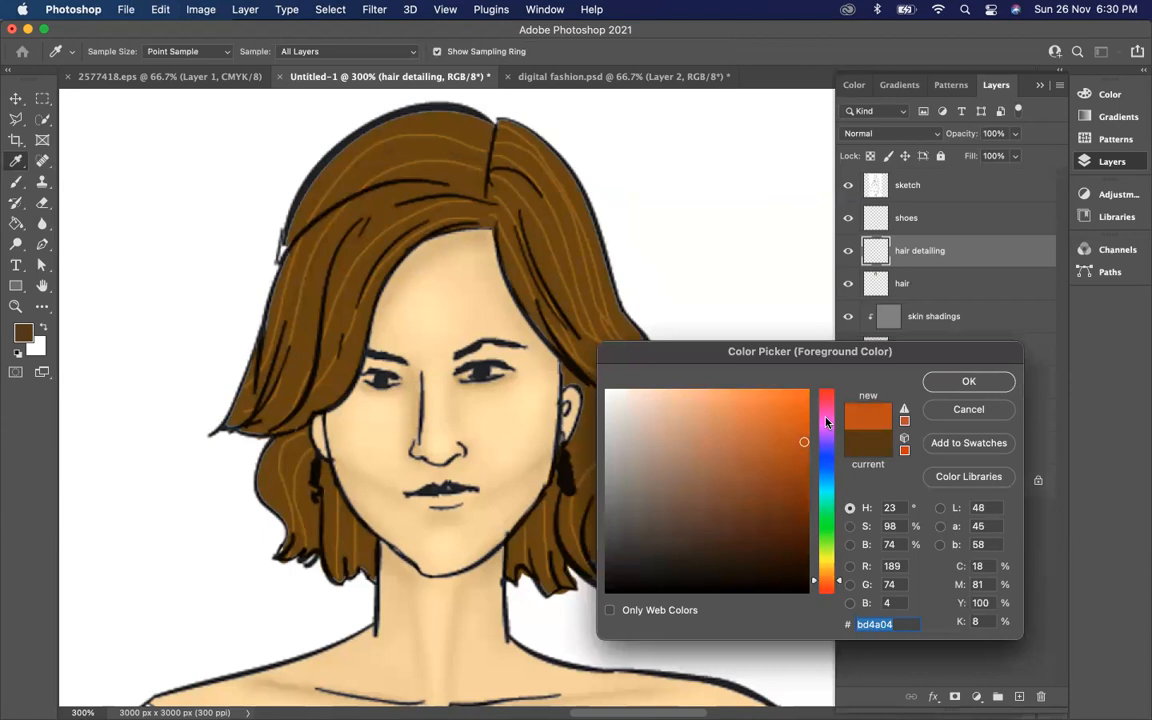
left_click(826, 576)
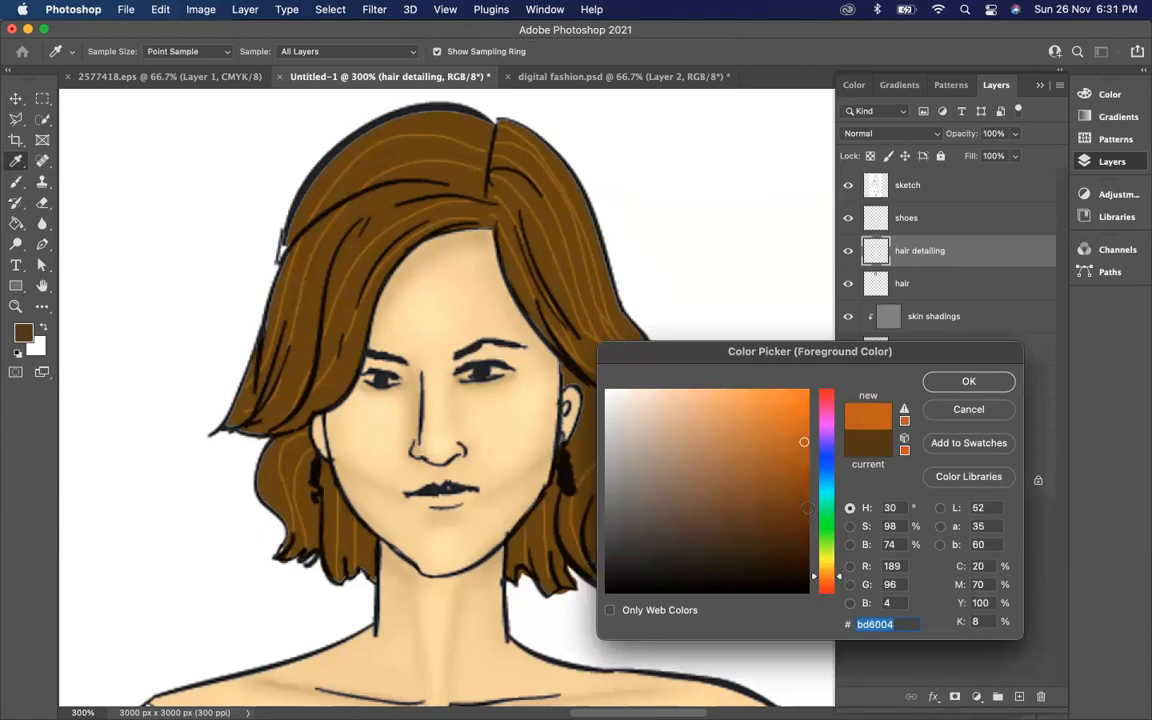
left_click(966, 381)
key("b")
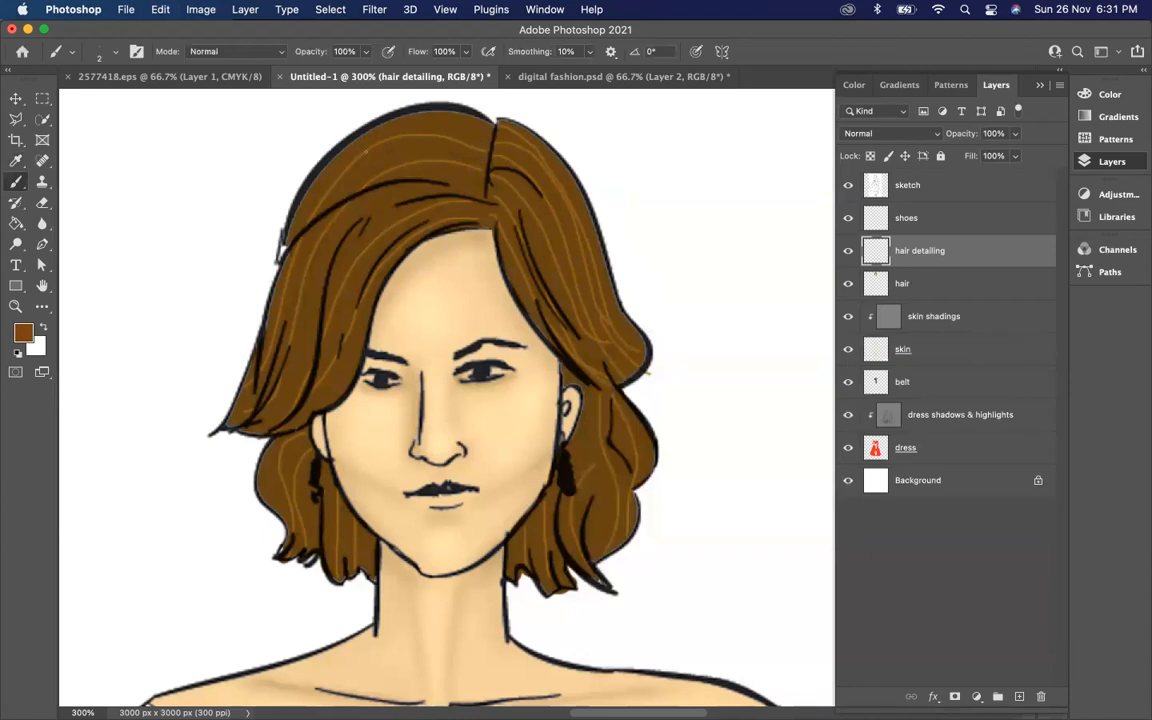
key("super+z")
Set the foreground colour to orange #cd6907, test it with one stroke on the hair and undo that stroke.
left_click(23, 332)
left_click(795, 398)
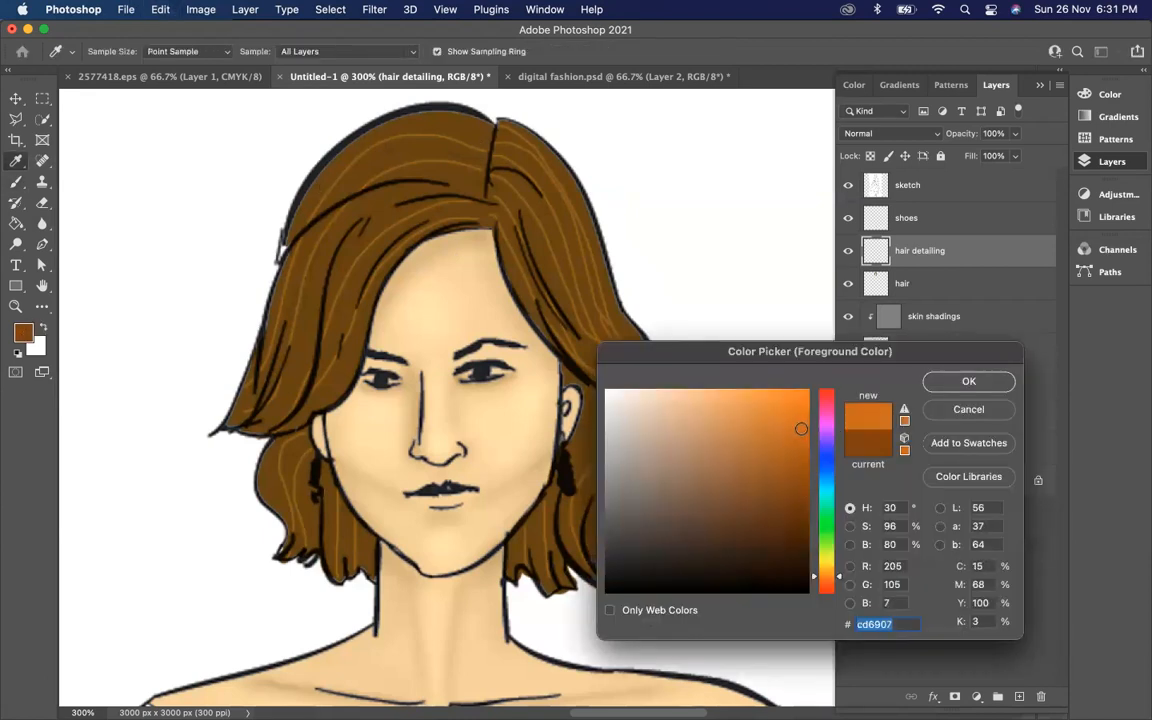
left_click(968, 381)
left_click_drag(434, 186, 354, 217)
key("super+z")
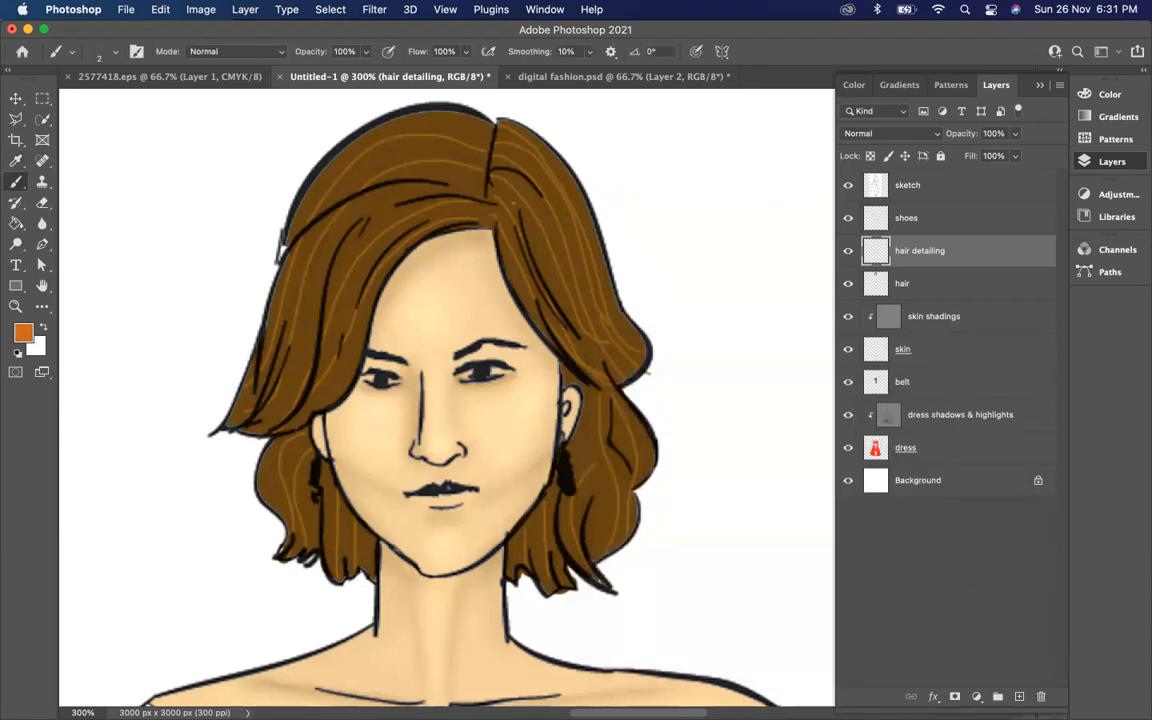
Paint thin orange highlight strands through the upper hair on both sides of the parting on the hair detailing layer.
mouse_move(503, 188)
left_mouse_down()
mouse_move(584, 350)
mouse_move(609, 374)
left_mouse_up()
mouse_move(513, 177)
left_mouse_down()
mouse_move(559, 250)
mouse_move(576, 318)
left_mouse_up()
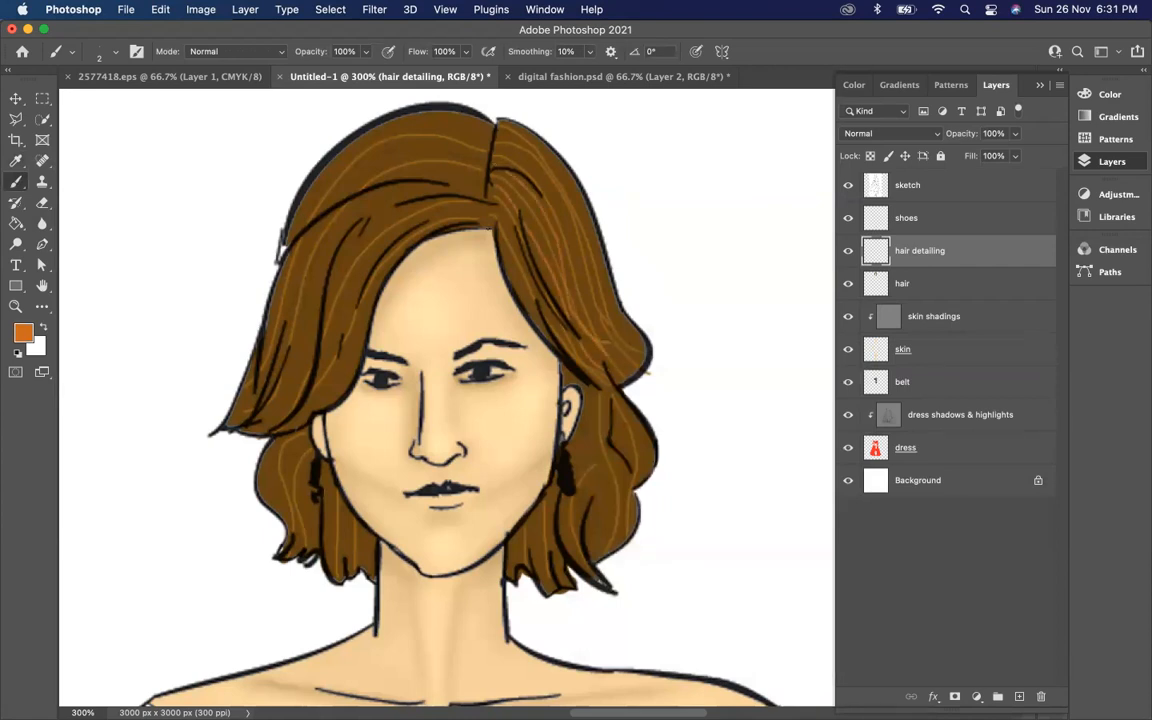
mouse_move(502, 250)
left_mouse_down()
mouse_move(530, 306)
mouse_move(599, 382)
left_mouse_up()
mouse_move(400, 203)
left_mouse_down()
mouse_move(362, 232)
mouse_move(285, 362)
left_mouse_up()
mouse_move(426, 185)
left_mouse_down()
mouse_move(326, 245)
mouse_move(300, 303)
left_mouse_up()
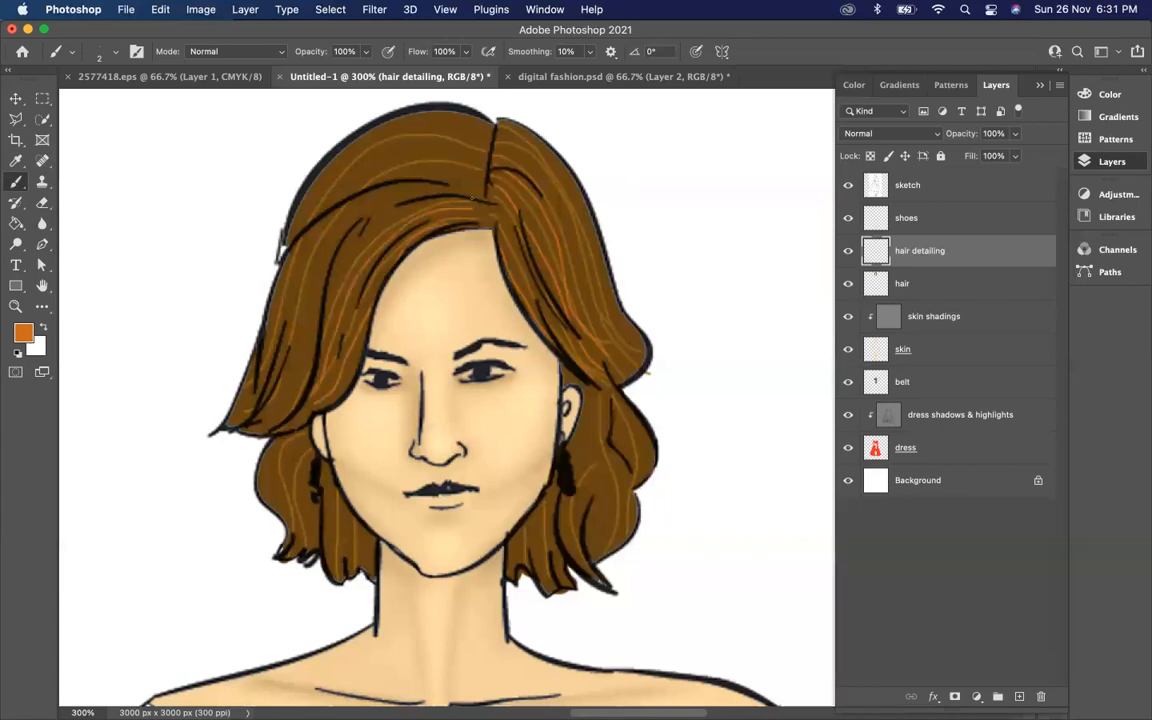
mouse_move(436, 164)
left_mouse_down()
mouse_move(398, 166)
mouse_move(302, 278)
mouse_move(250, 372)
left_mouse_up()
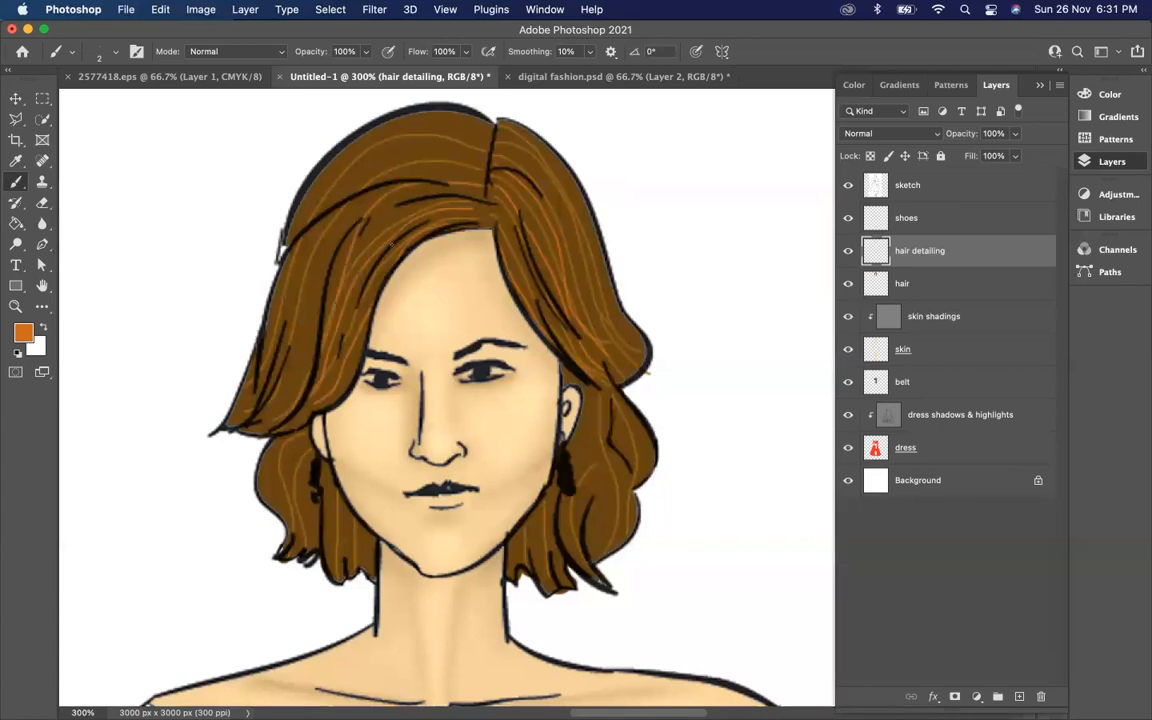
mouse_move(423, 160)
left_mouse_down()
mouse_move(288, 224)
mouse_move(251, 350)
left_mouse_up()
mouse_move(428, 134)
left_mouse_down()
mouse_move(338, 143)
mouse_move(273, 240)
mouse_move(262, 310)
left_mouse_up()
mouse_move(445, 119)
left_mouse_down()
mouse_move(356, 116)
mouse_move(276, 194)
mouse_move(254, 287)
left_mouse_up()
Switch to the digital fashion.psd document and examine the strand detailing on the finished figure's hair.
scroll(441, 401, "down", 4)
scroll(441, 401, "down", 2)
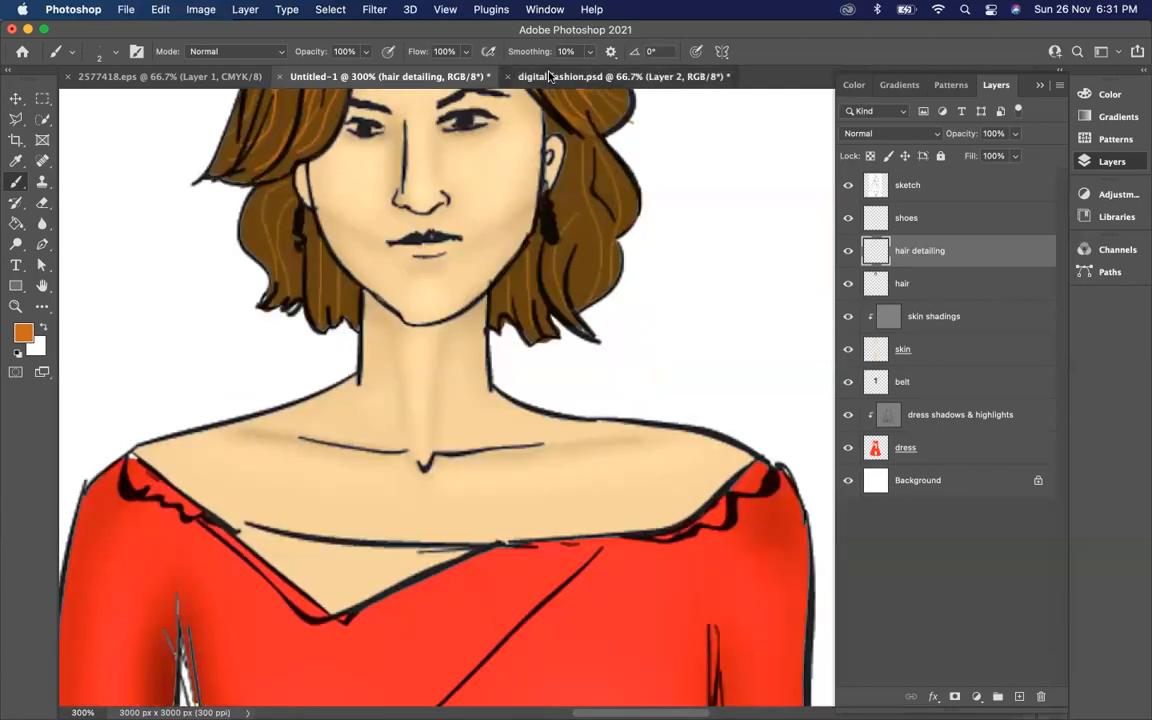
left_click(500, 75)
scroll(543, 195, "up", 4)
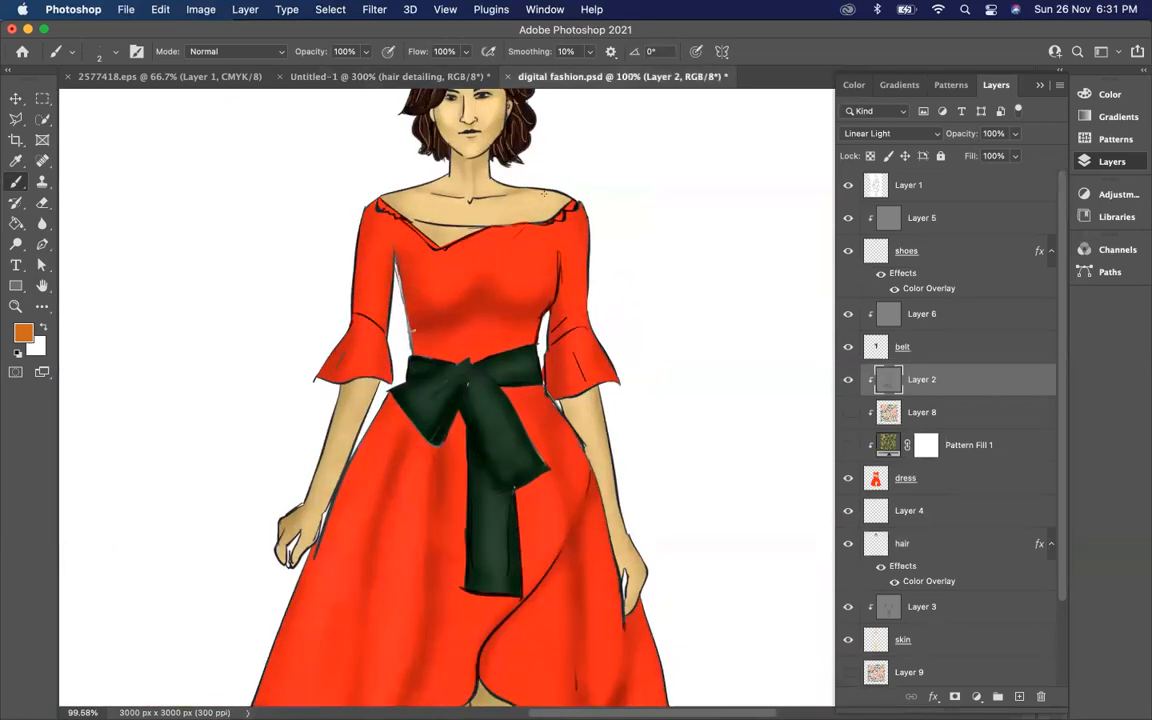
scroll(543, 194, "up", 6)
scroll(547, 393, "up", 3)
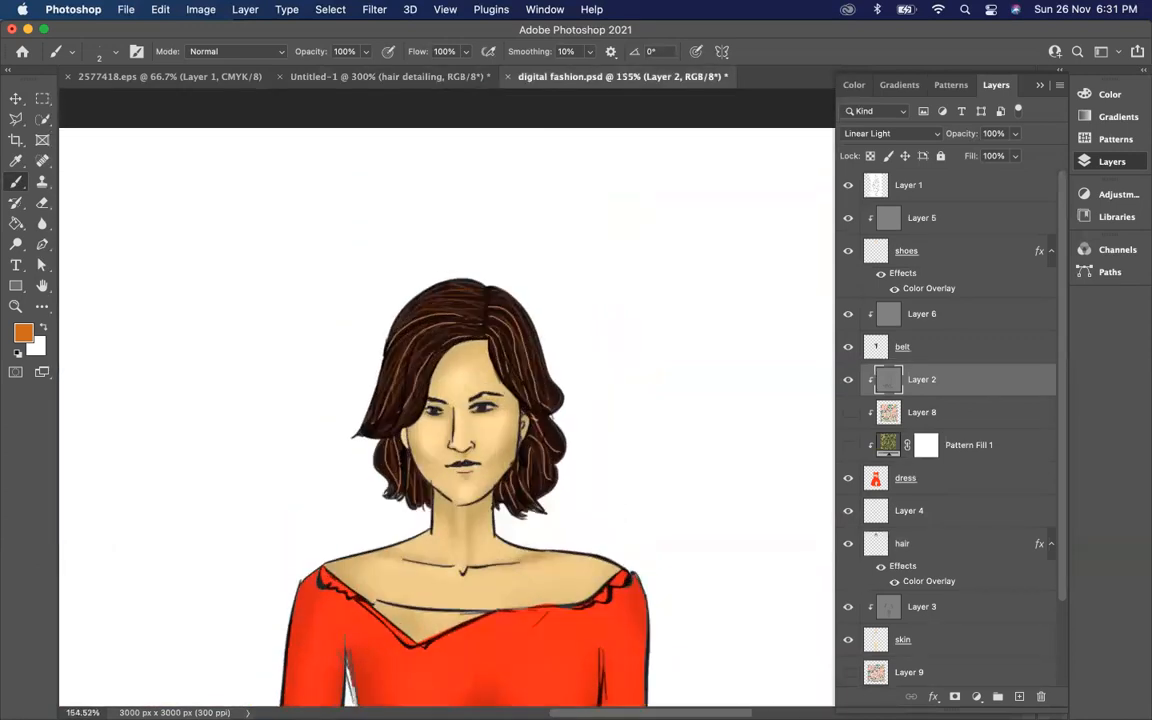
scroll(545, 400, "up", 4)
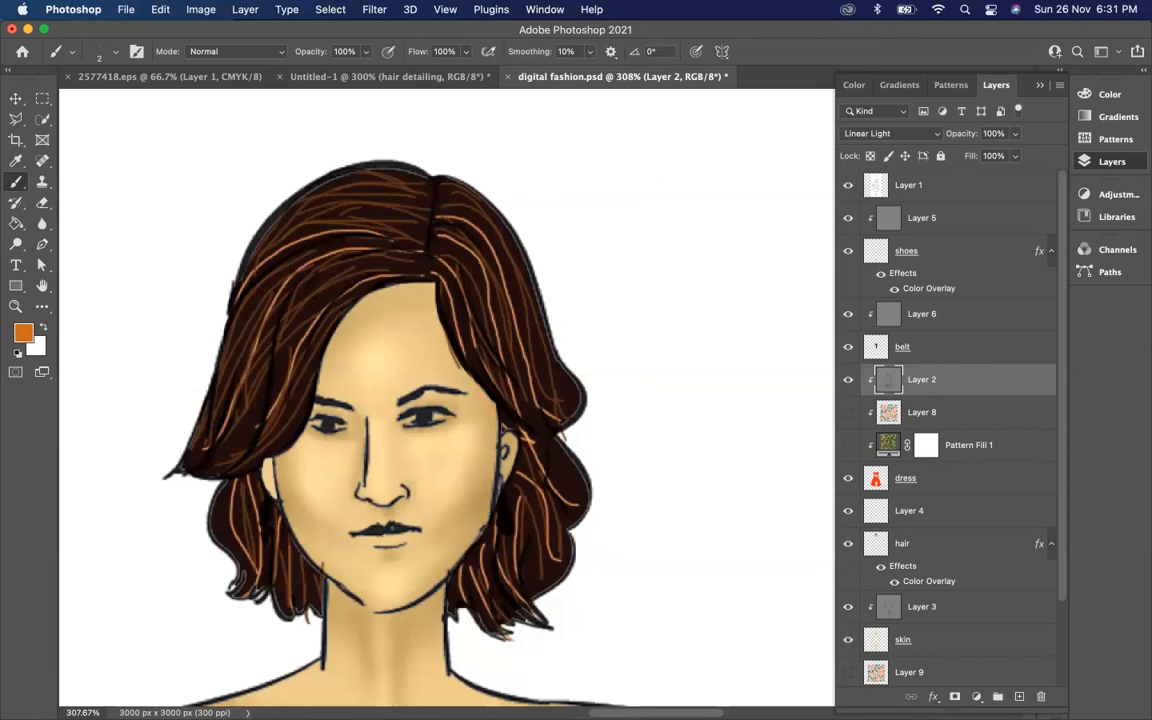
Return to the Untitled-1 document and add a new layer directly above the skin shadings layer.
left_click(390, 78)
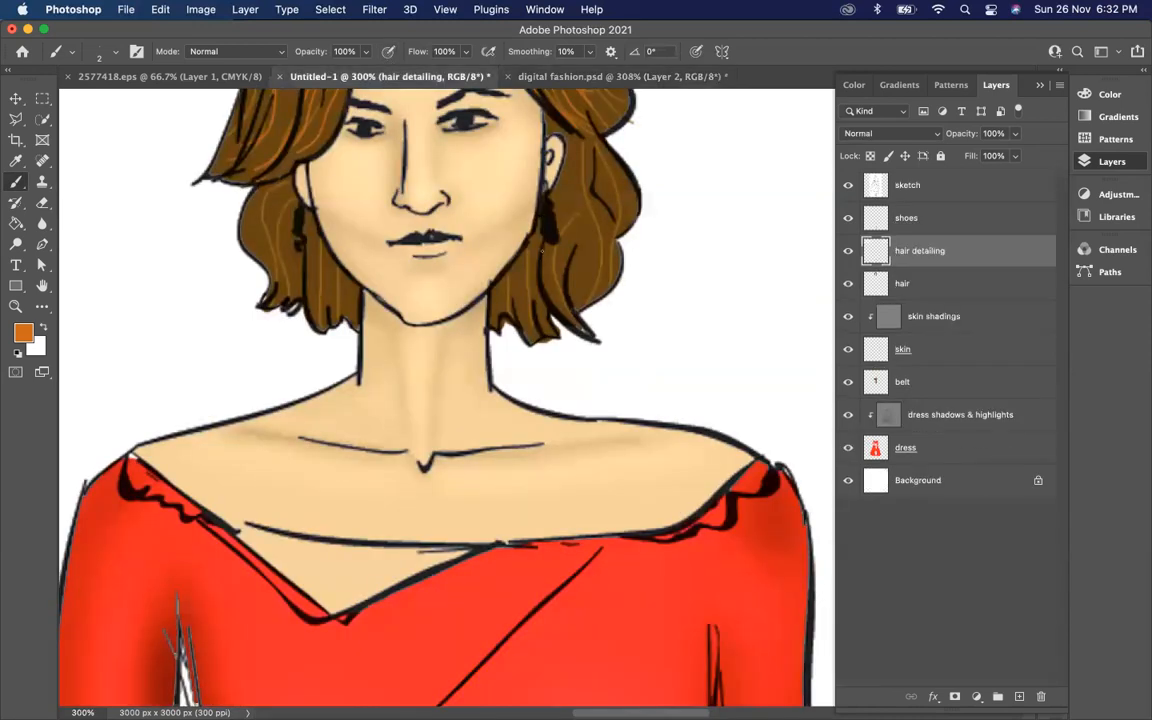
key("super+1")
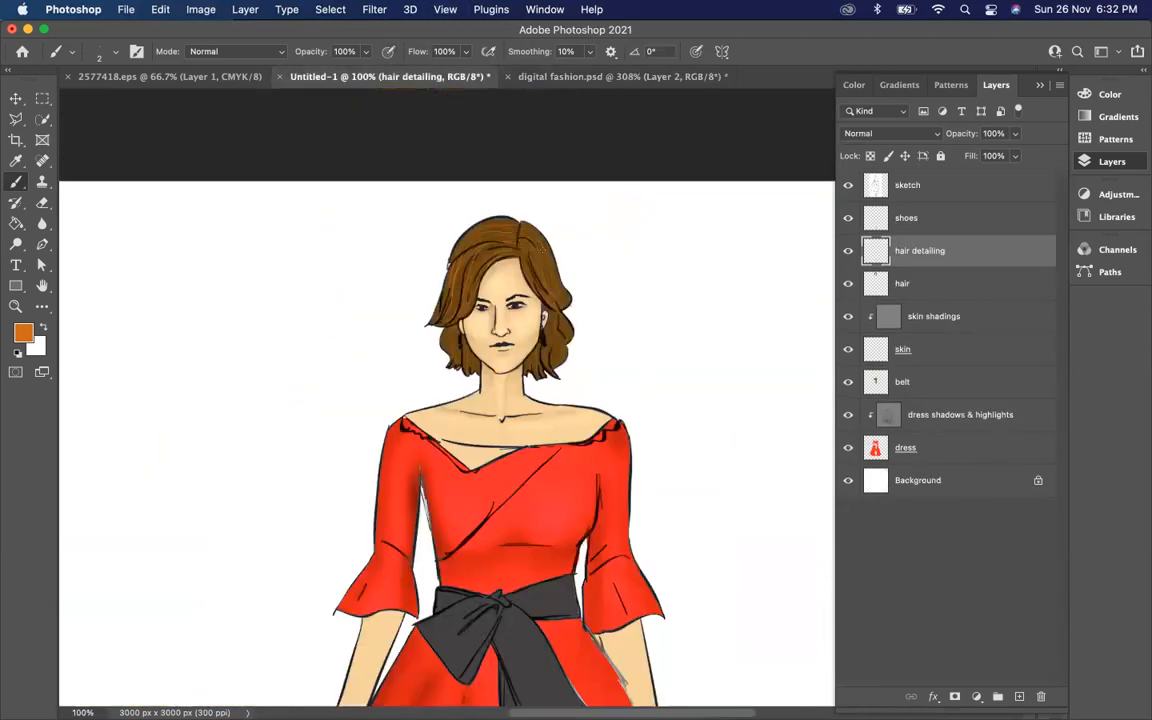
key("super+plus")
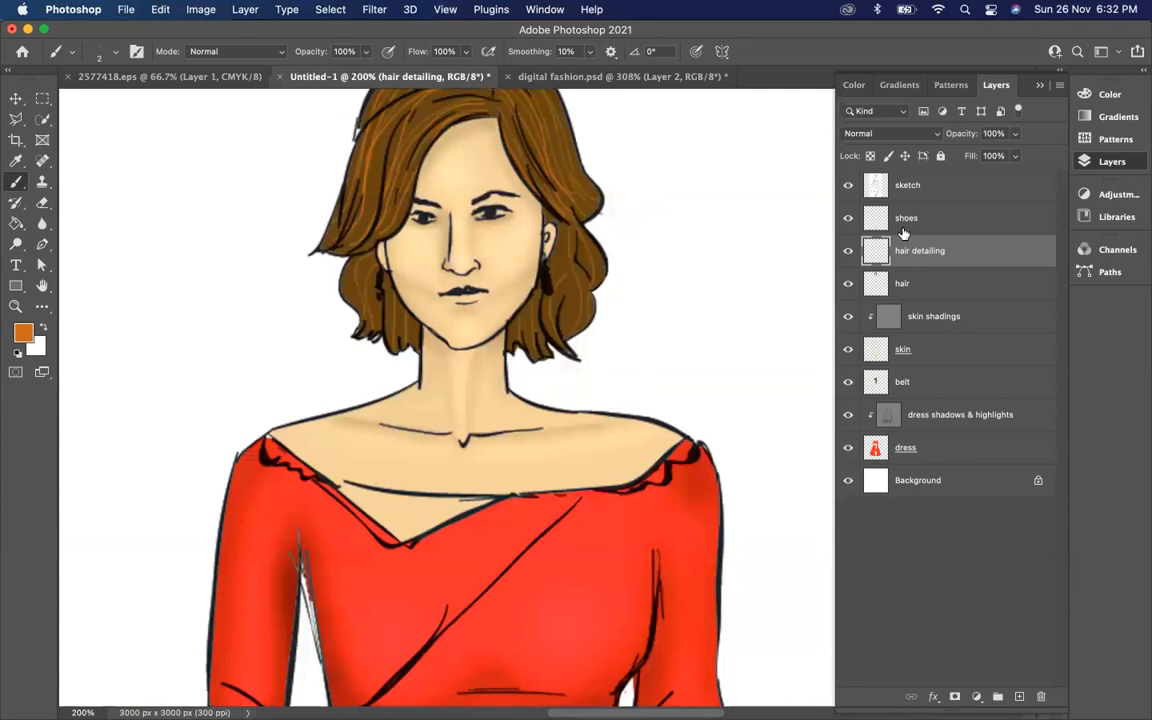
left_click(948, 322)
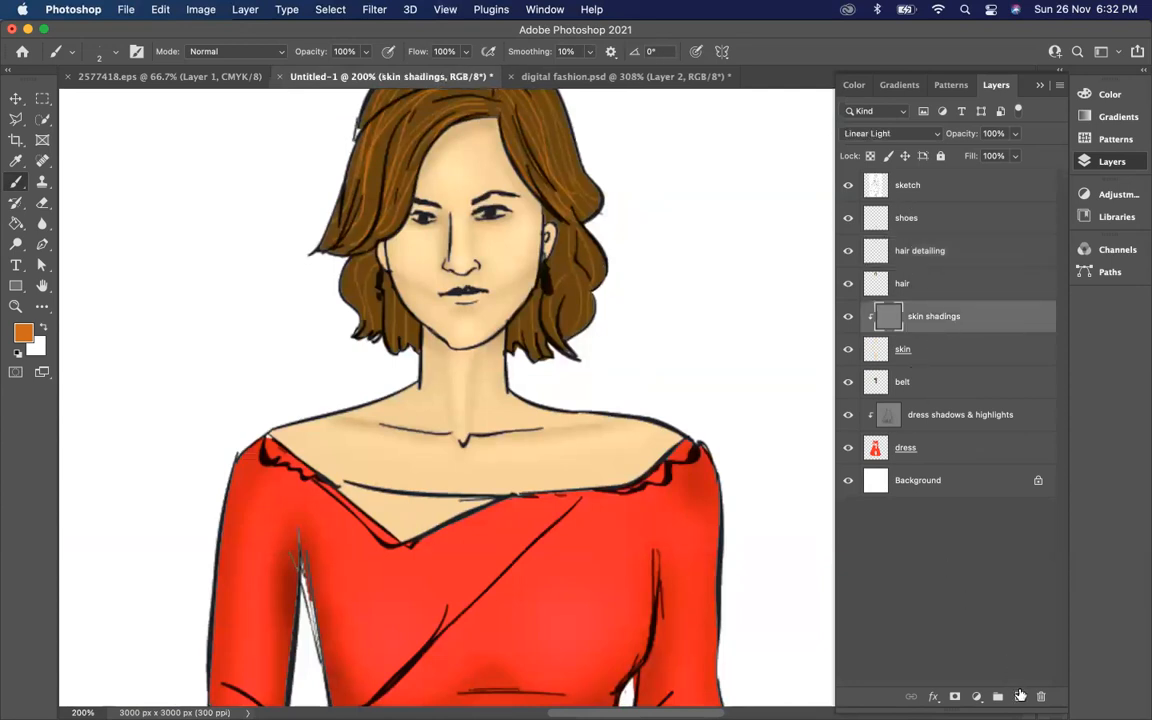
left_click(1019, 696)
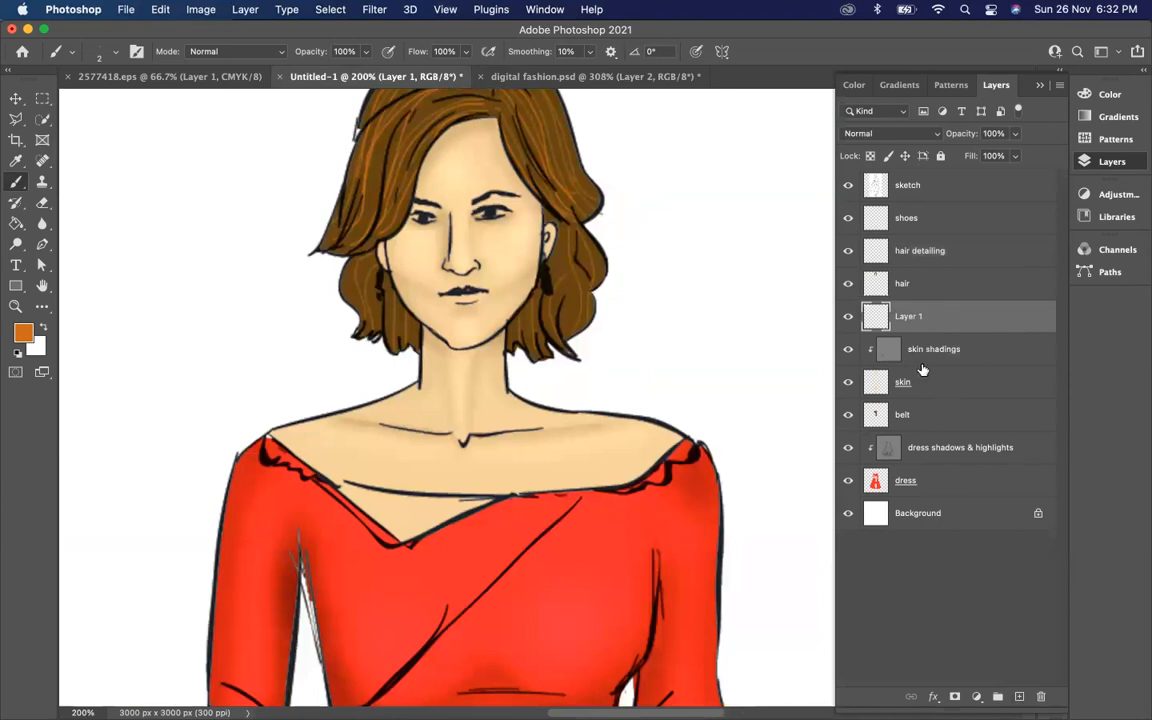
Rename the new layer as "eyes & lips".
double_click(903, 318)
type("eyes & lips")
key("Return")
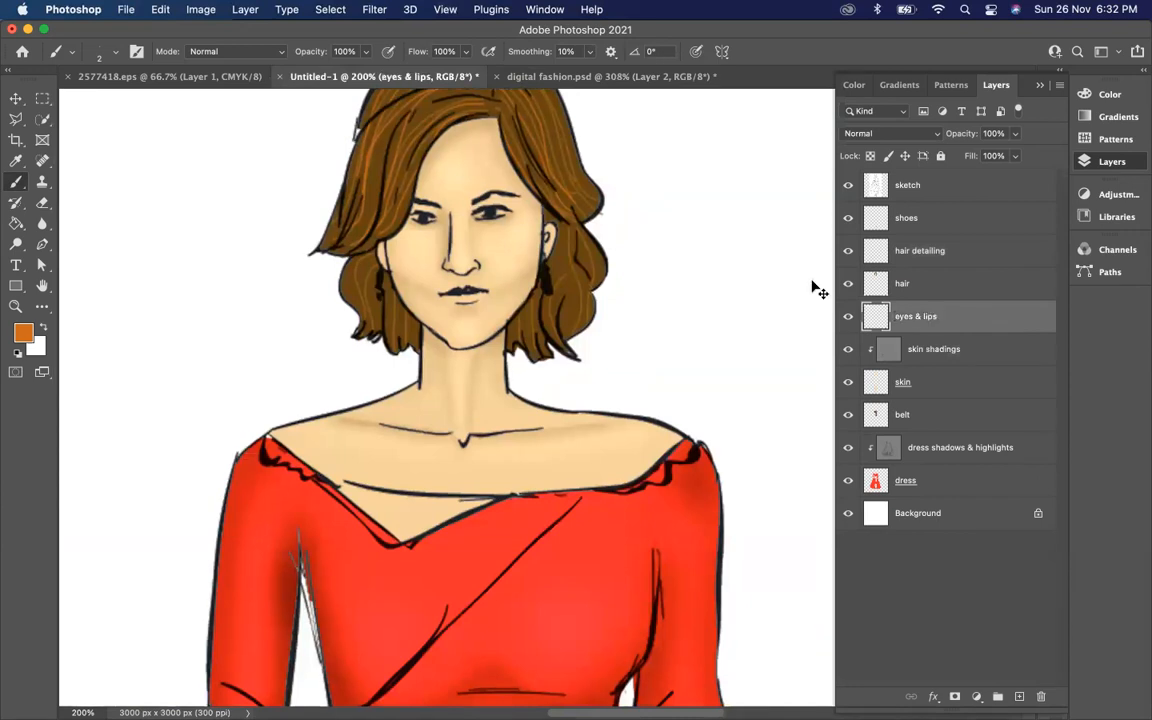
Paint the whites of both eyes in white with a small brush on the eyes & lips layer.
key("super+plus")
scroll(428, 245, "up", 3)
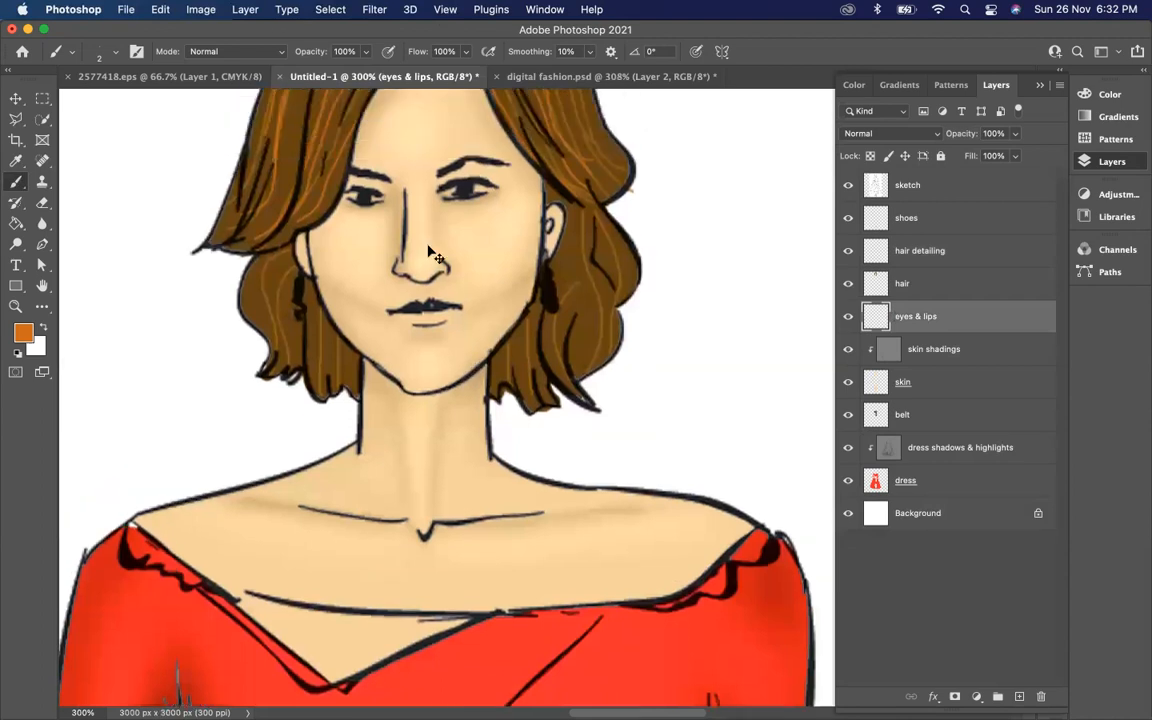
key("super+plus")
scroll(428, 245, "up", 3)
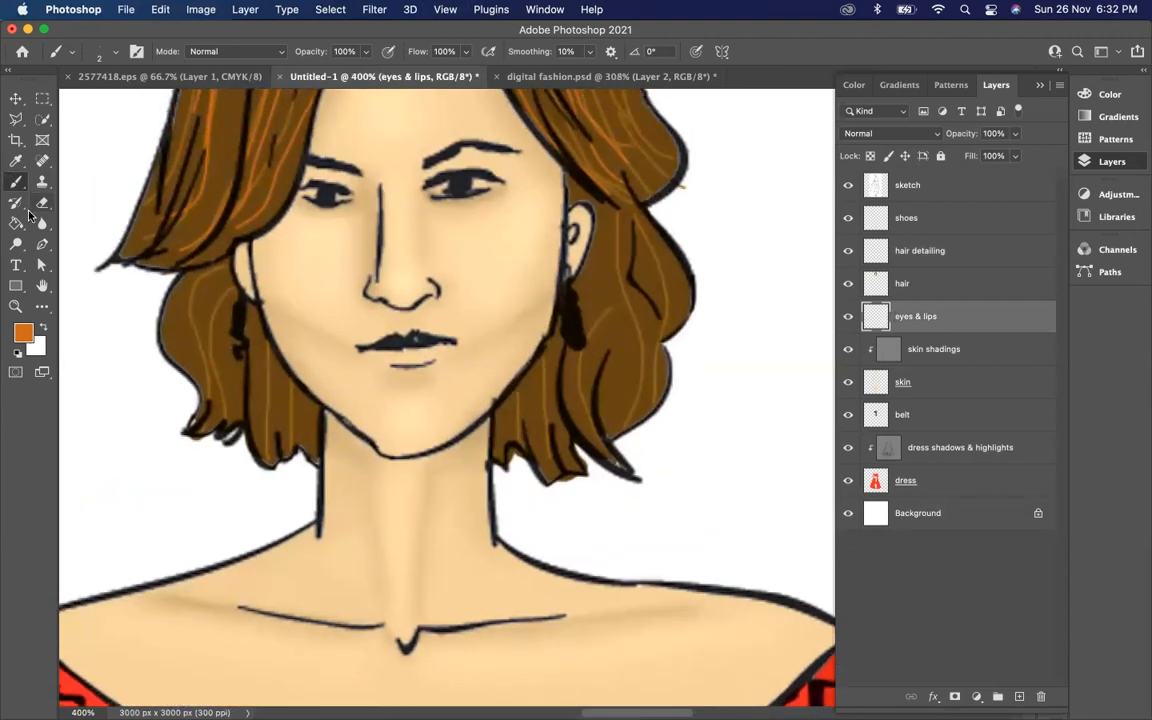
key("x")
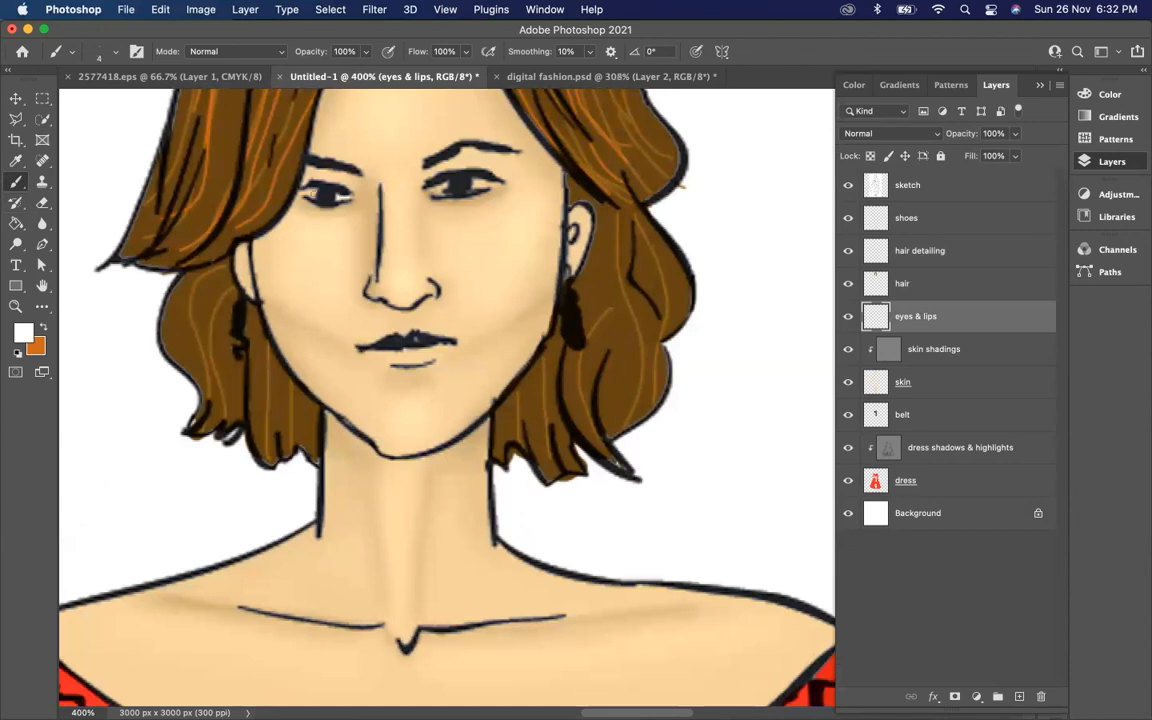
left_click_drag(309, 191, 314, 196)
left_click_drag(434, 189, 439, 191)
Set the foreground colour to bright red #fa0303, test it with one stroke at the lower lip and undo that stroke.
left_click(22, 332)
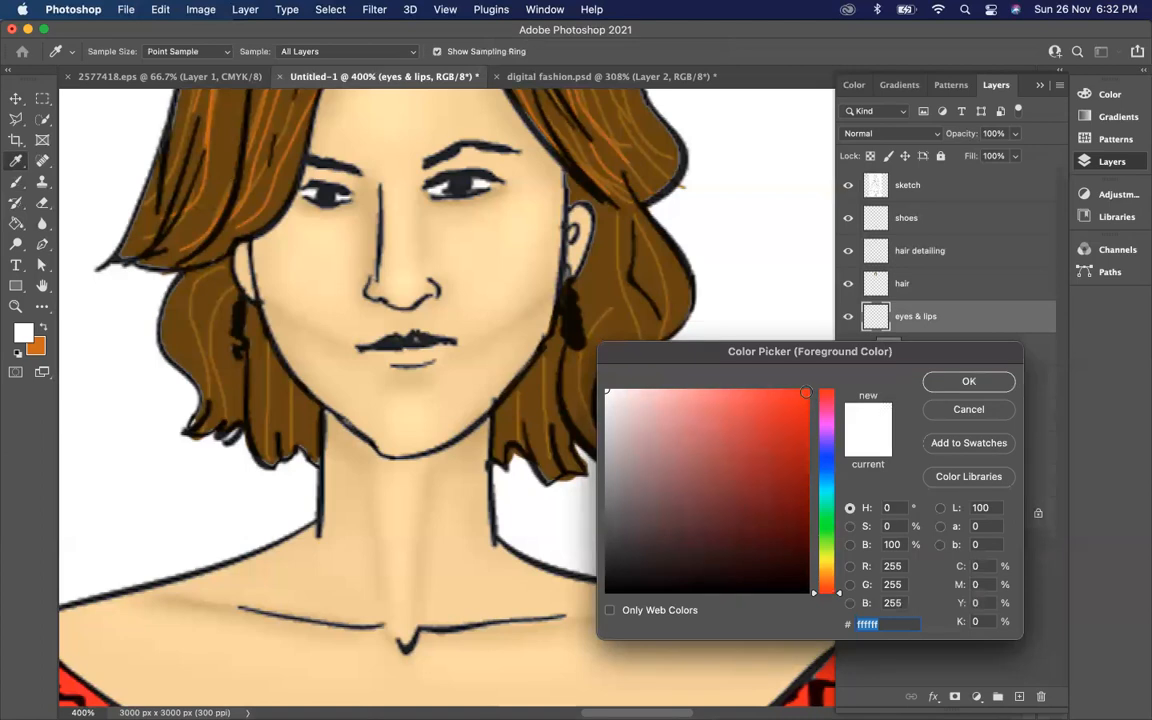
left_click(806, 393)
left_click(942, 386)
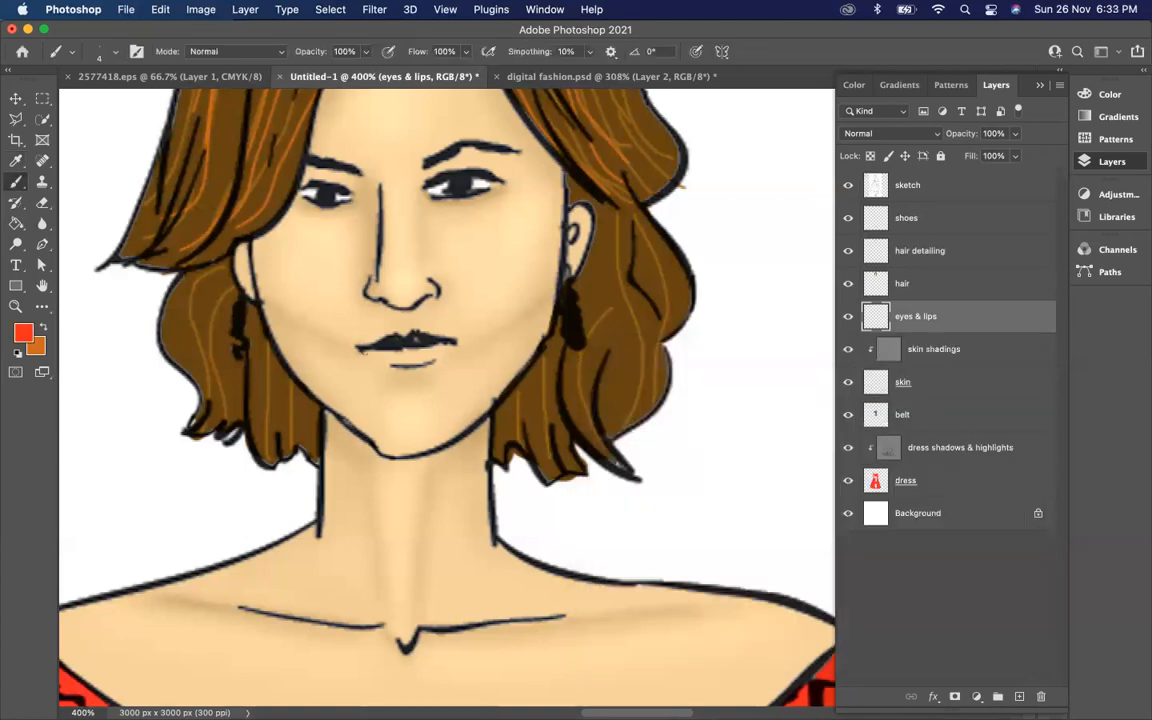
left_click_drag(363, 350, 392, 367)
key("super+z")
Outline the lower lip's side edges with a 1 px red brush and fill the area inside with a larger one.
key("super+equal")
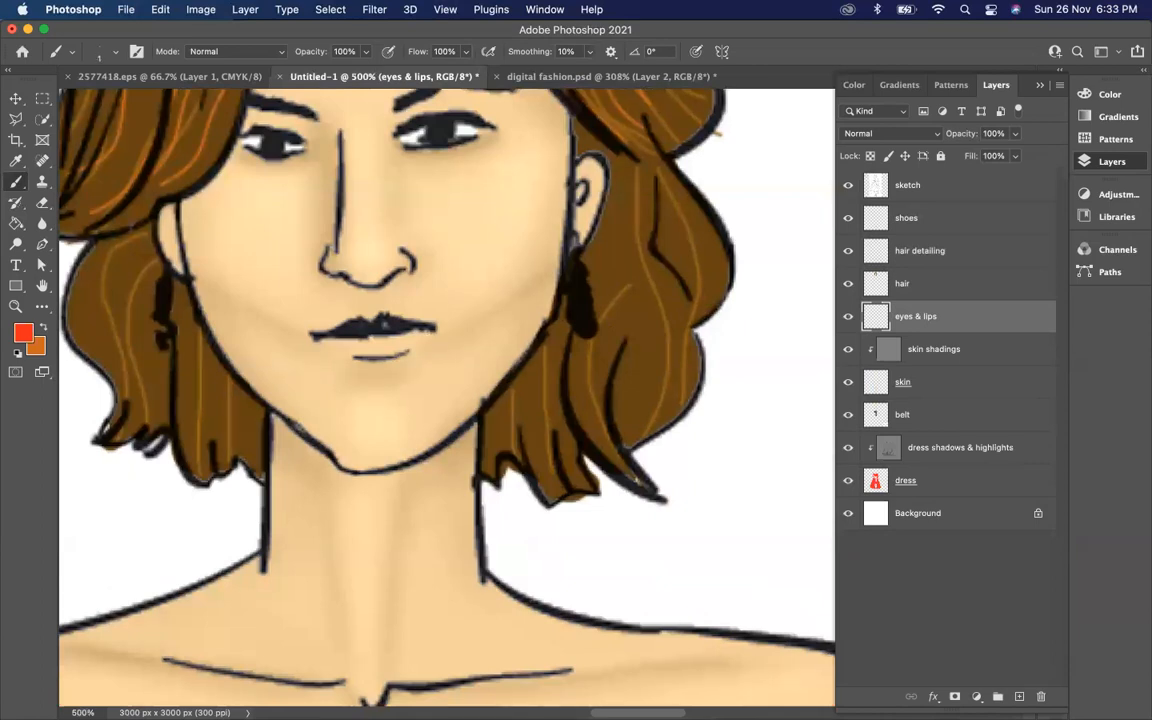
left_click_drag(420, 343, 432, 333)
left_click_drag(316, 340, 326, 347)
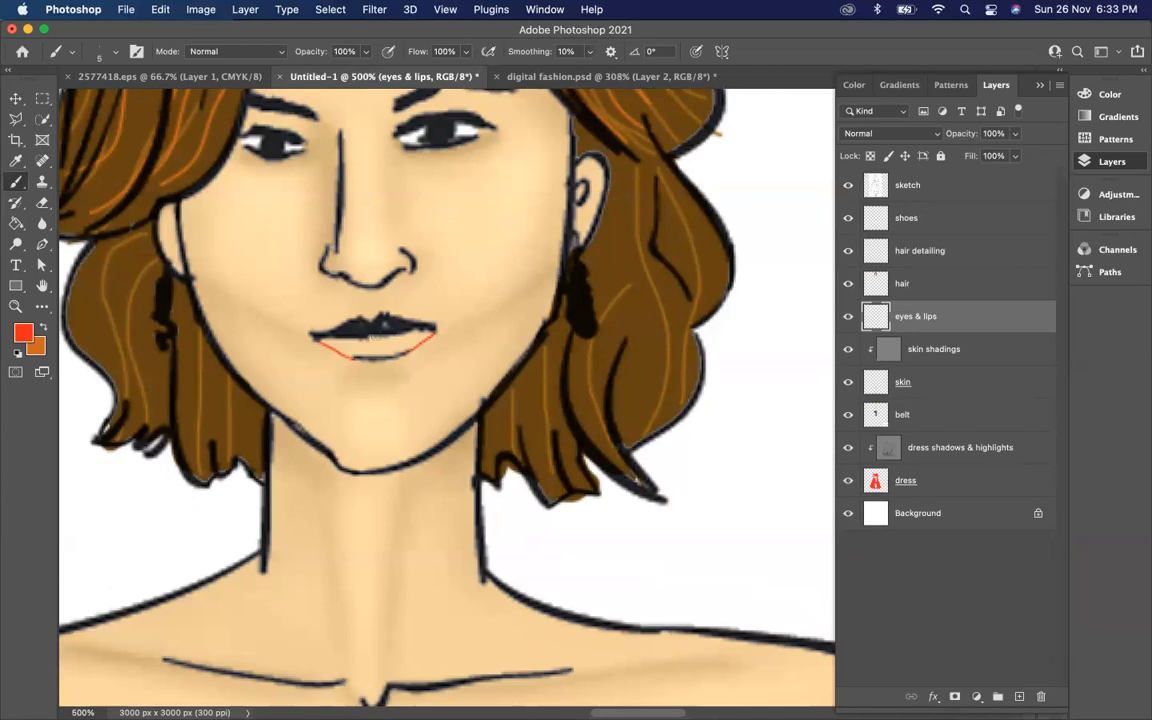
mouse_move(378, 344)
left_mouse_down()
mouse_move(325, 344)
mouse_move(428, 340)
mouse_move(385, 341)
left_mouse_up()
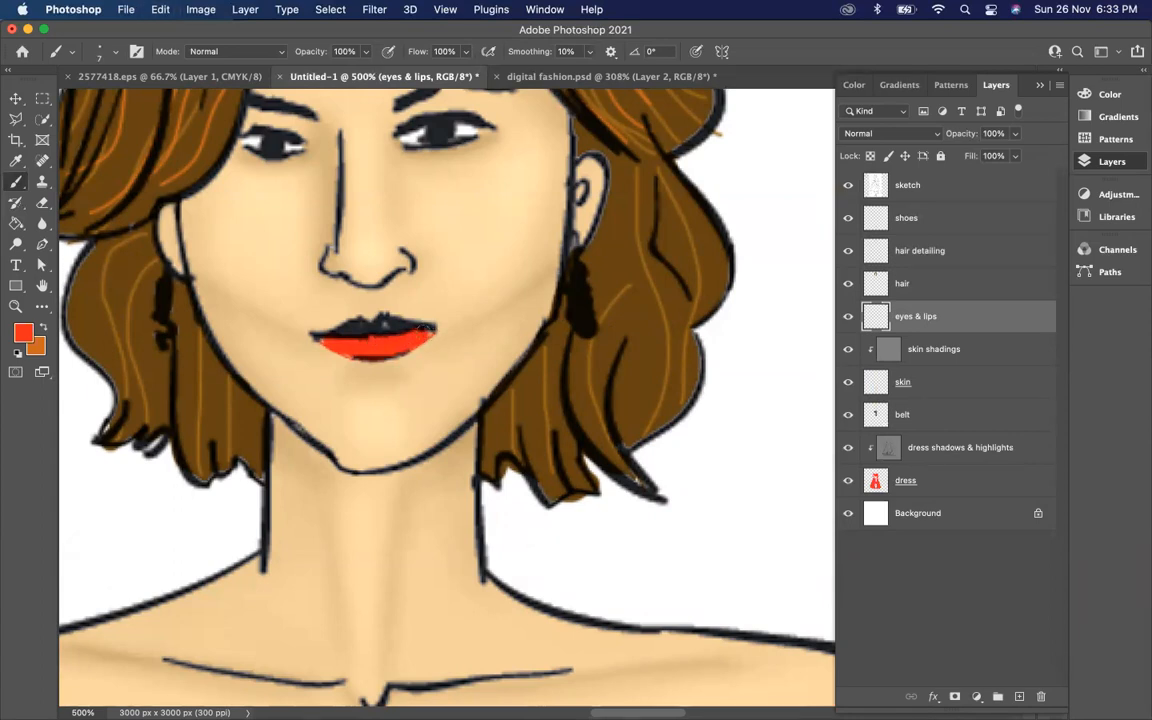
Finish colouring the lower lip and fill both halves of the upper lip in red with an 8 px brush.
key("bracketright")
key("bracketright")
left_click_drag(322, 342, 371, 350)
left_click_drag(357, 325, 345, 331)
left_click_drag(381, 325, 406, 322)
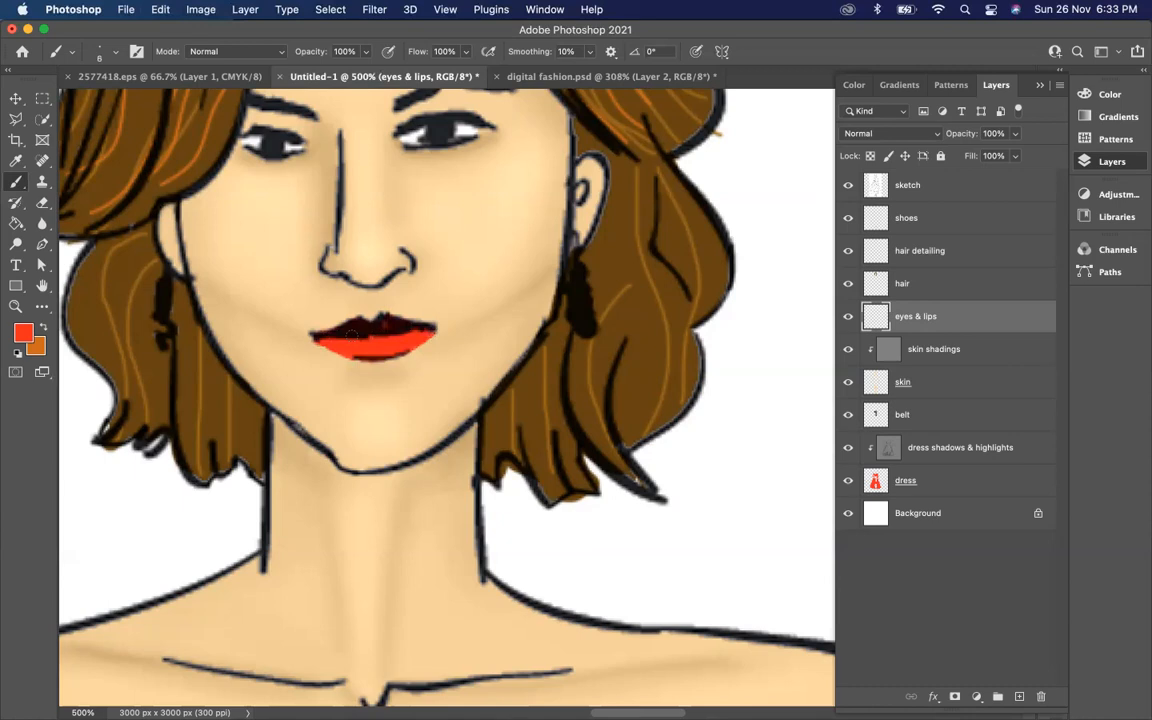
Hide the sketch layer to check the red lip fill without line work, and show it again.
key("super+minus")
key("super+minus")
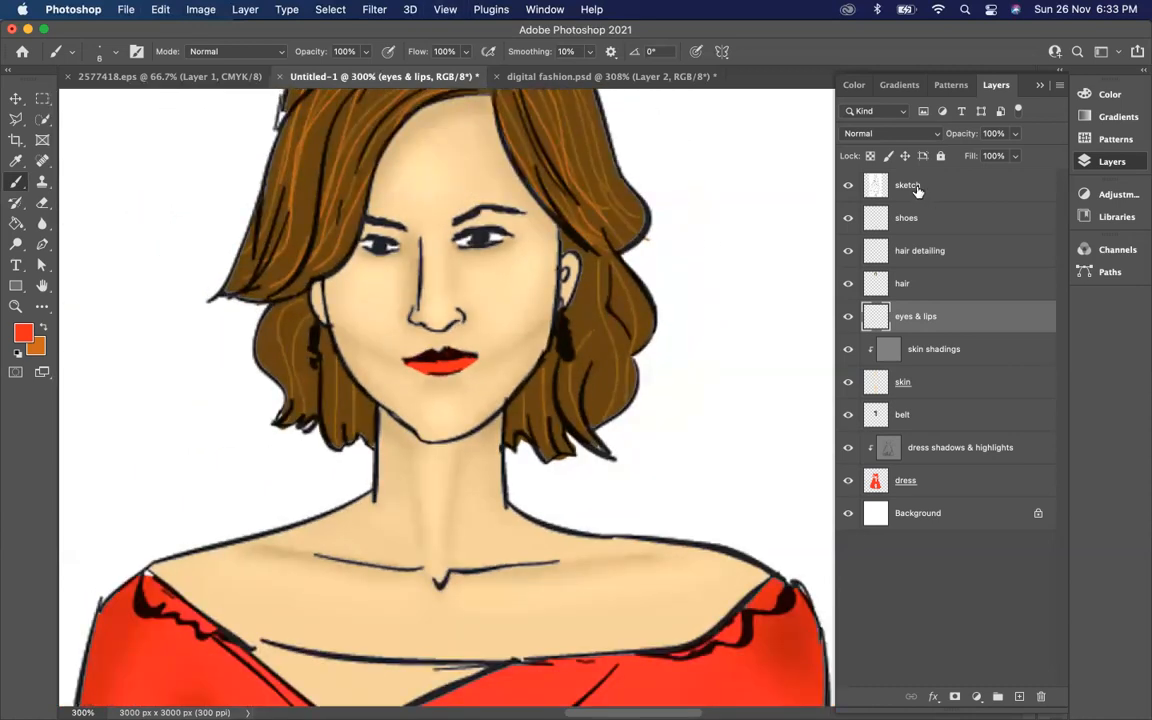
left_click(858, 186)
left_click(848, 186)
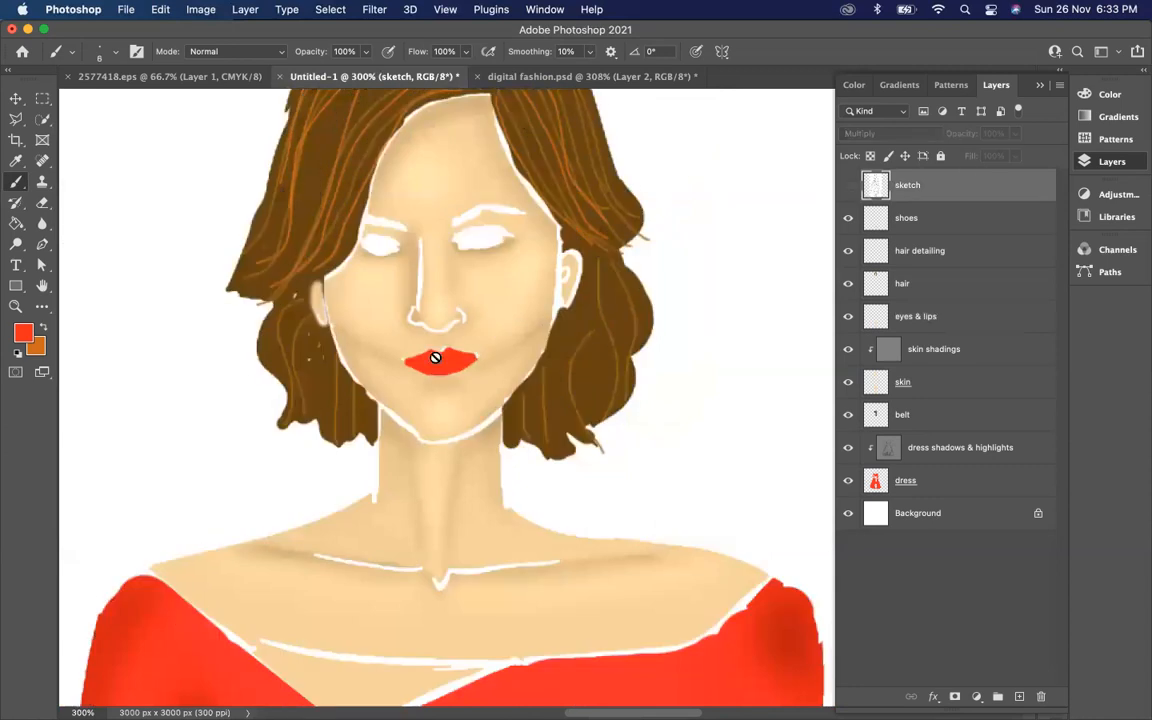
left_click(848, 186)
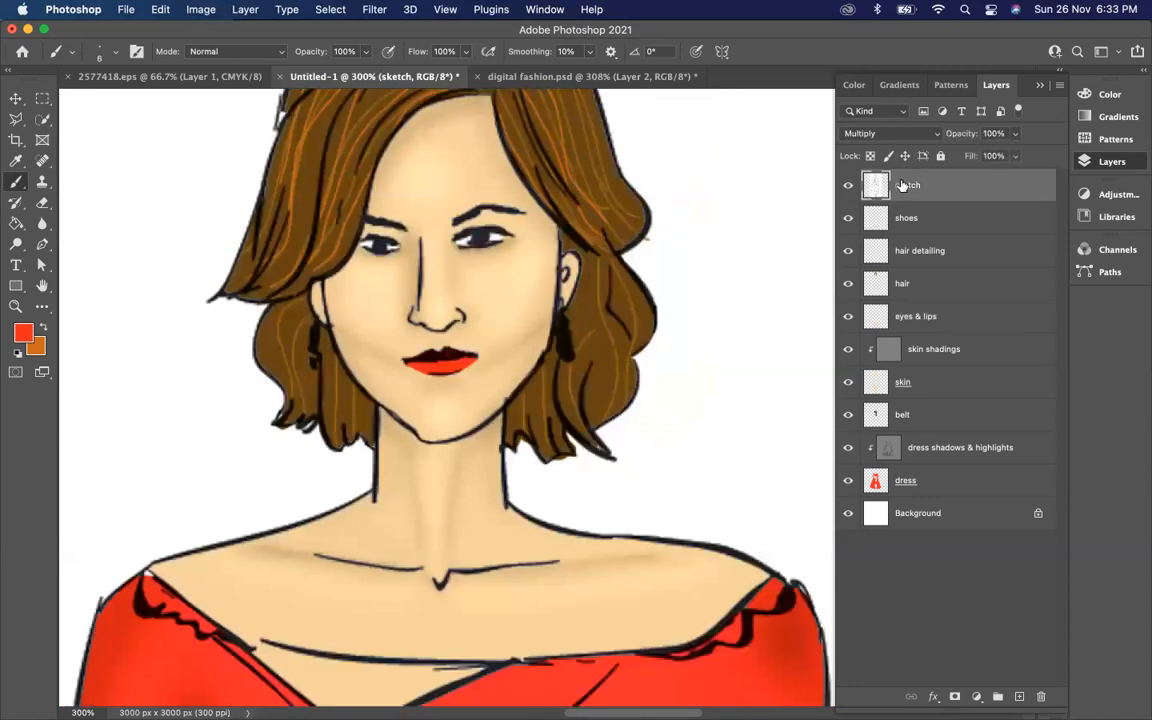
Erase the black sketch lines covering the lips on the sketch layer.
key("super+plus")
key("super+plus")
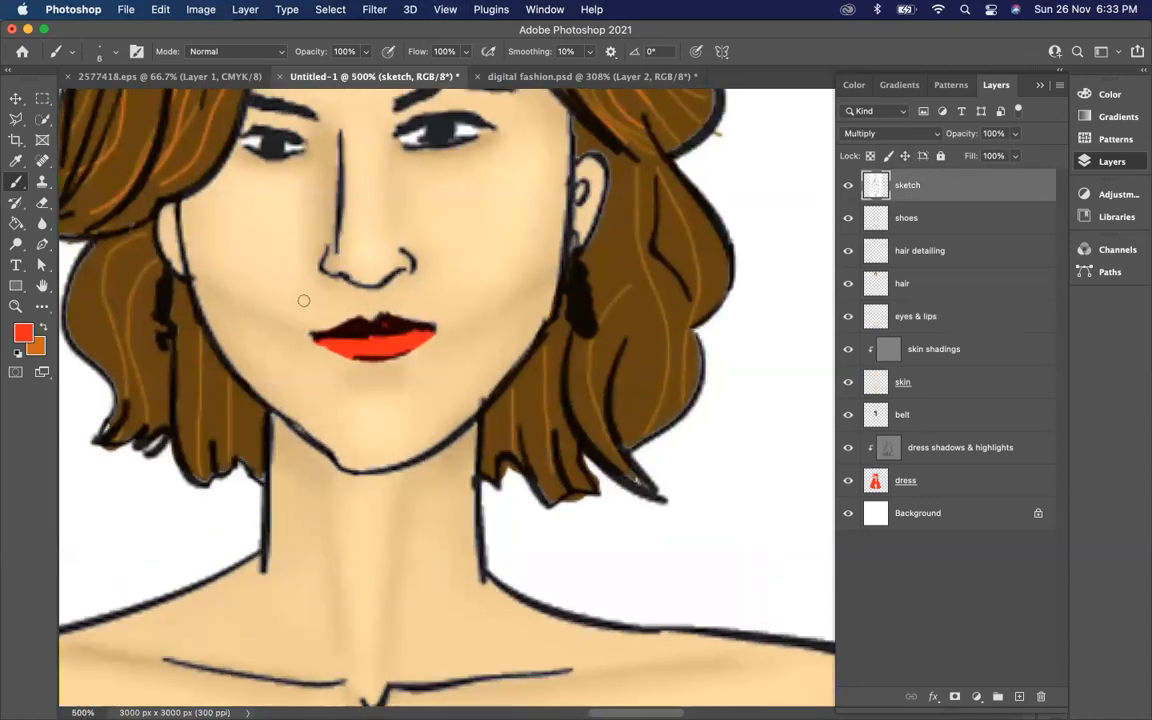
left_click(40, 203)
key("[")
key("[")
key("[")
key("[")
key("[")
key("[")
mouse_move(333, 340)
left_mouse_down()
mouse_move(391, 319)
mouse_move(411, 335)
mouse_move(384, 347)
mouse_move(341, 335)
mouse_move(439, 334)
left_mouse_up()
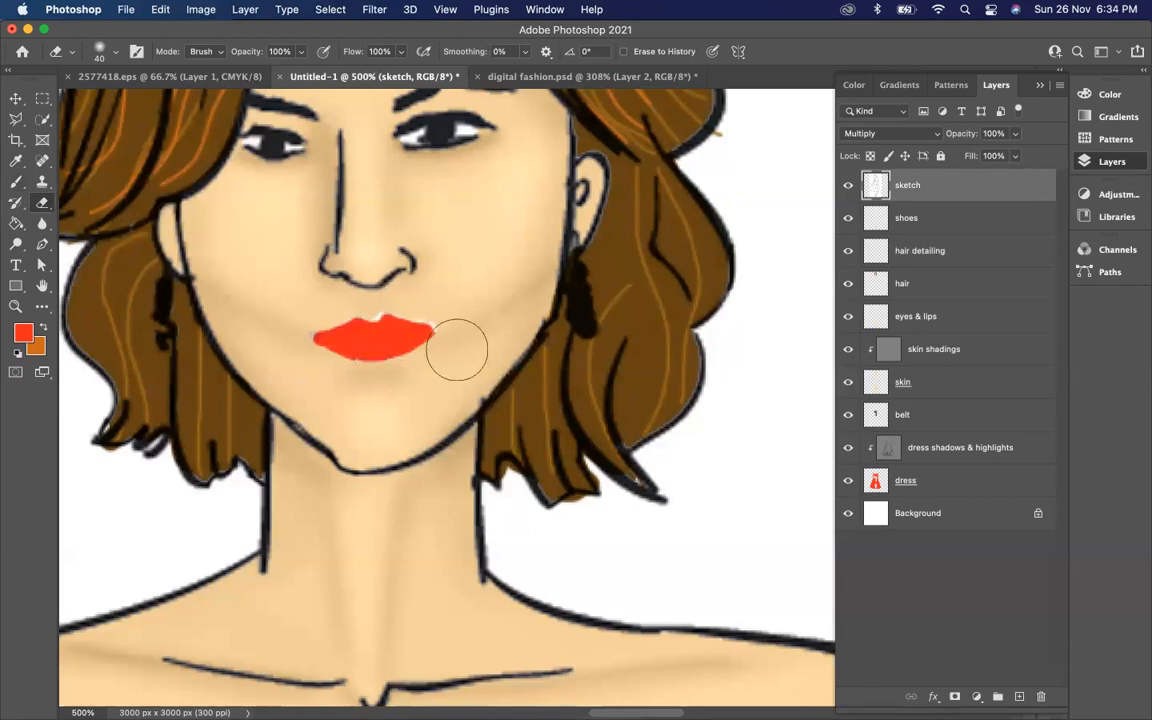
Undo the latest eraser strokes on the sketch layer and erase the black lip lines again.
key("super+z")
mouse_move(328, 337)
left_mouse_down()
mouse_move(418, 330)
mouse_move(373, 345)
left_mouse_up()
key("super+z")
mouse_move(328, 337)
left_mouse_down()
mouse_move(367, 300)
mouse_move(340, 305)
left_mouse_up()
Sample the skin tone and paint over the white gaps along the upper lip on the skin layer with a 3 px brush.
left_click(903, 381)
left_click(17, 161)
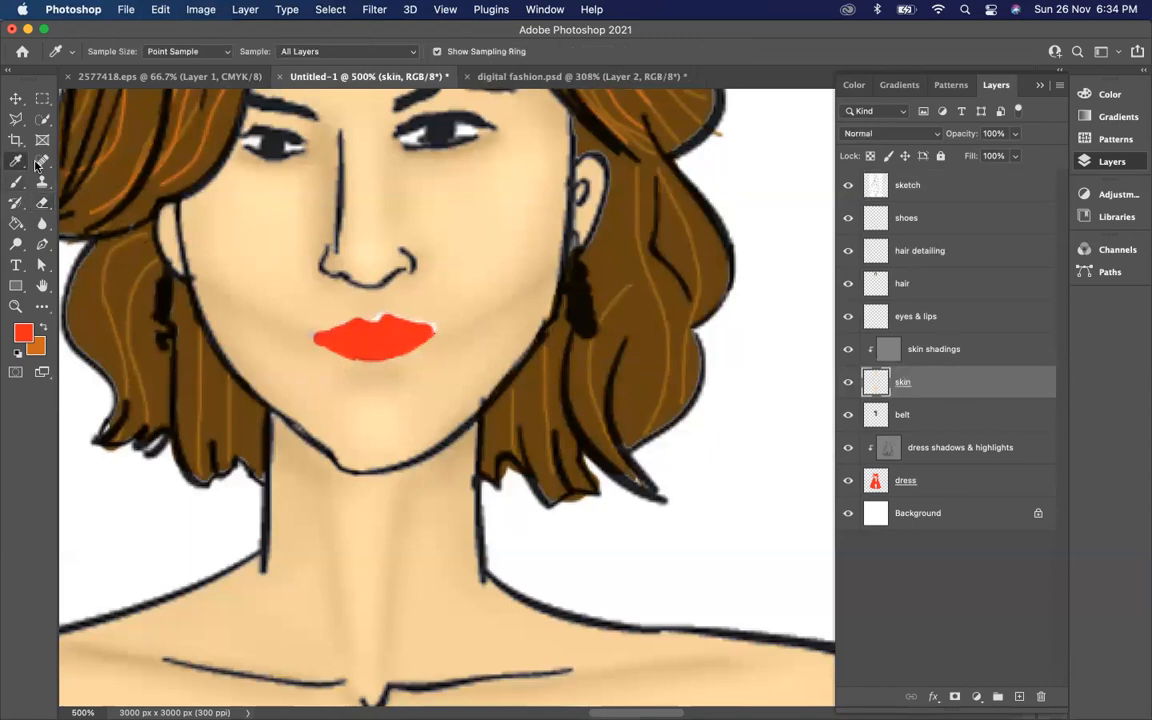
left_click(452, 607, "alt")
left_click(16, 181)
key("bracketleft")
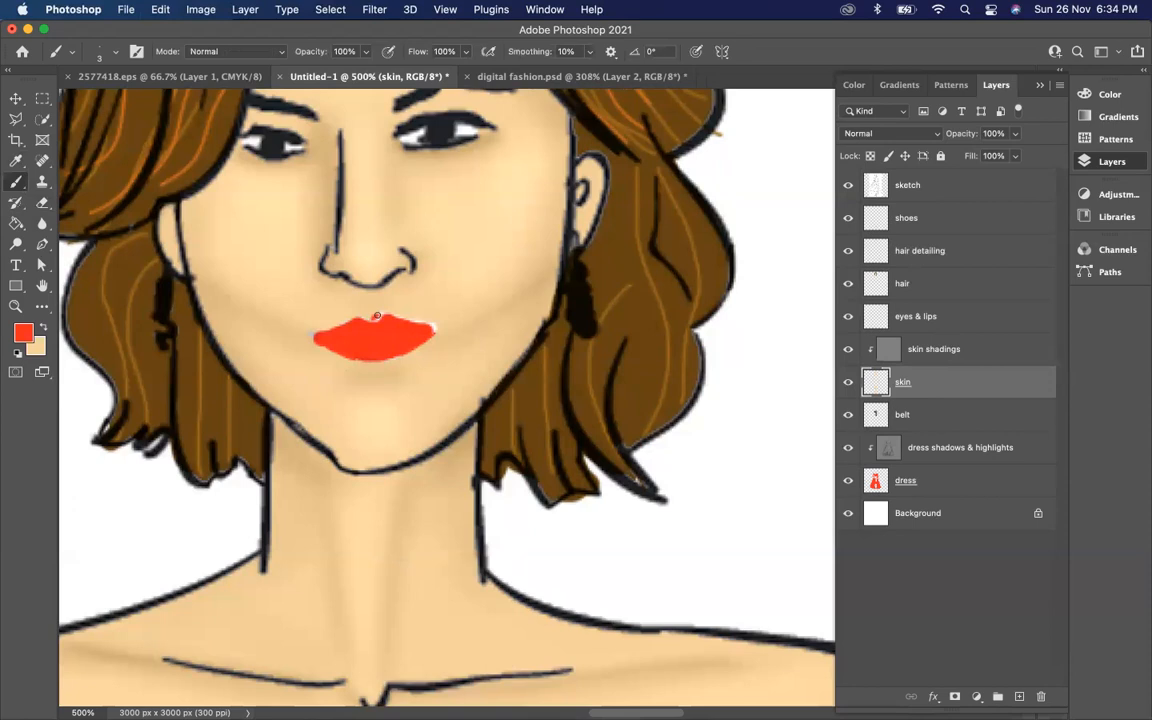
key("x")
left_click_drag(384, 316, 433, 334)
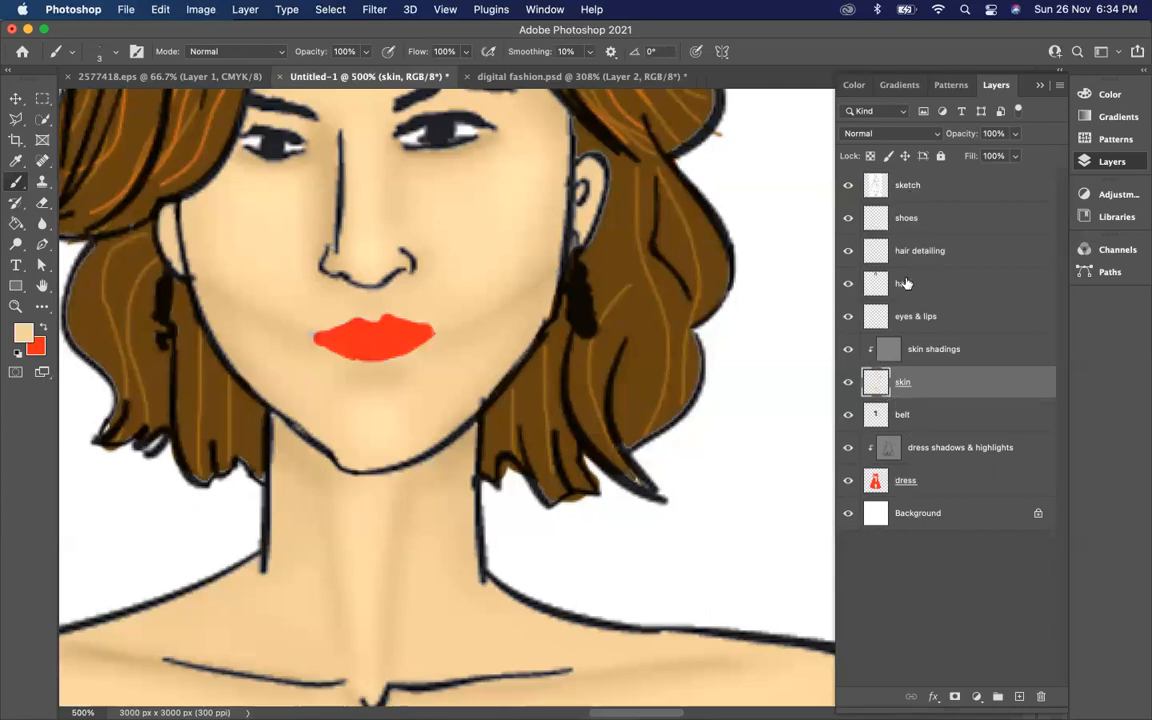
Touch up the corners of the lips in red on the eyes & lips layer.
left_click(930, 316)
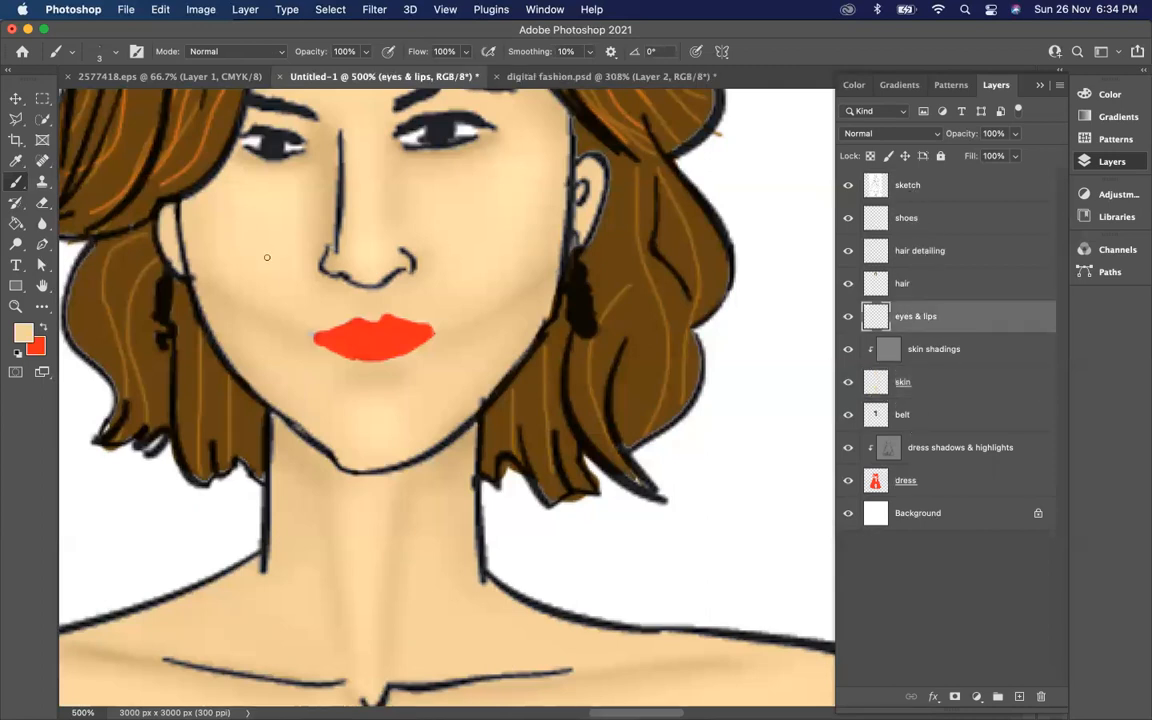
left_click(42, 326)
left_click(313, 337)
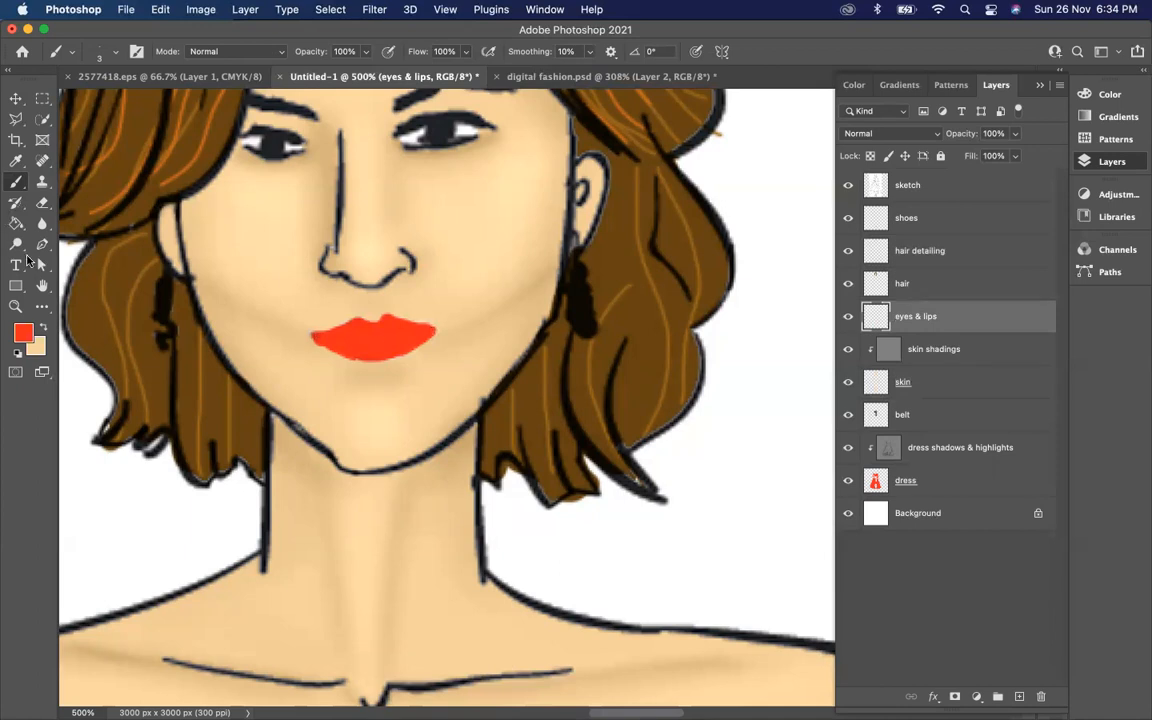
Set the foreground colour to a darker red and draw thin lines around the lips and along their parting, undoing unwanted strokes.
left_click(23, 331)
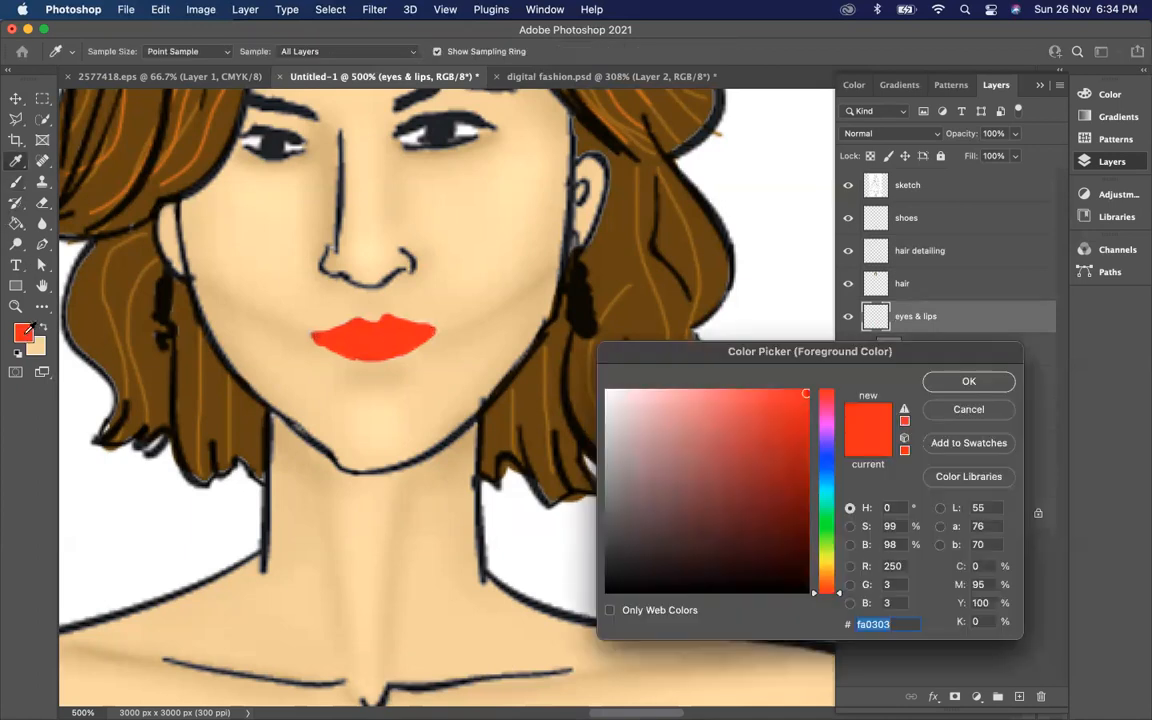
left_click(805, 453)
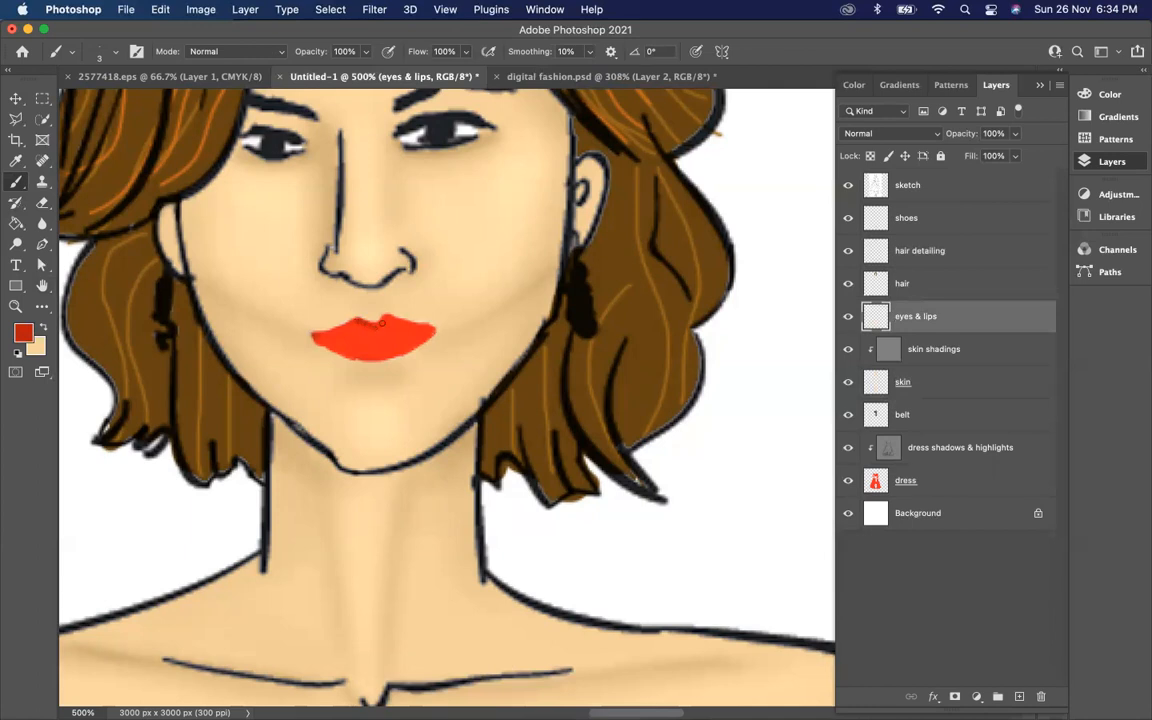
key("super+z")
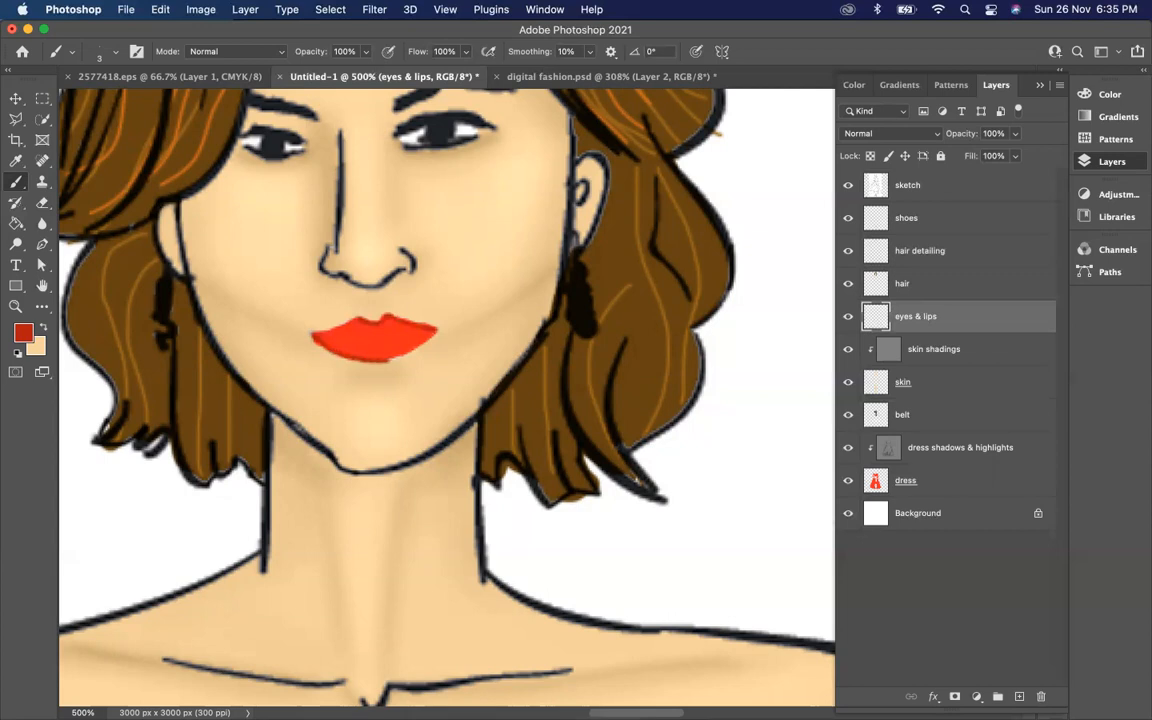
key("super+z")
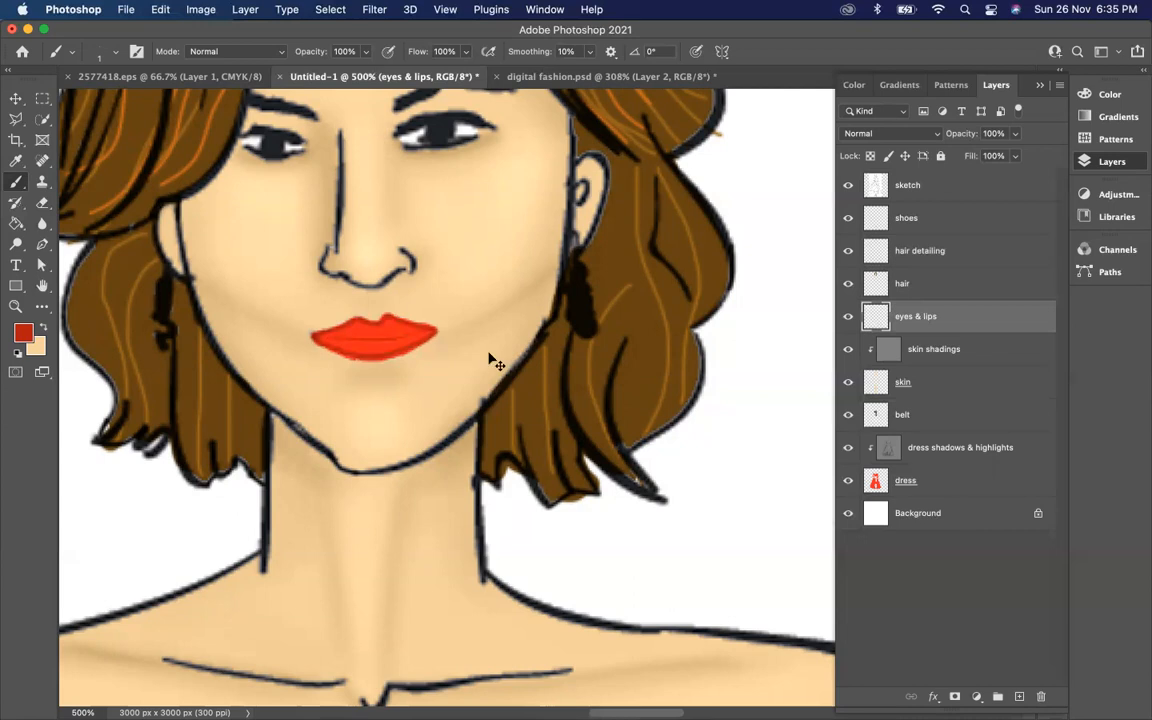
Examine the coloured figure as a whole, from the face down to the skirt and legs.
key("super+minus")
key("super+minus")
key("super+minus")
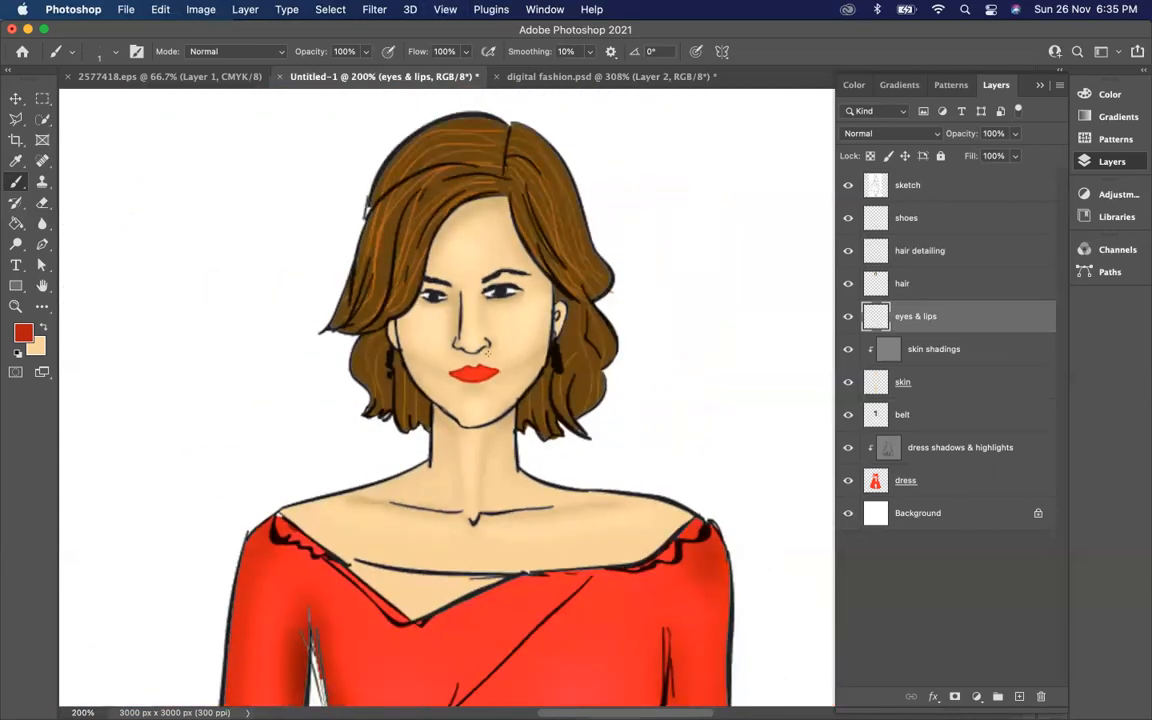
key("super+minus")
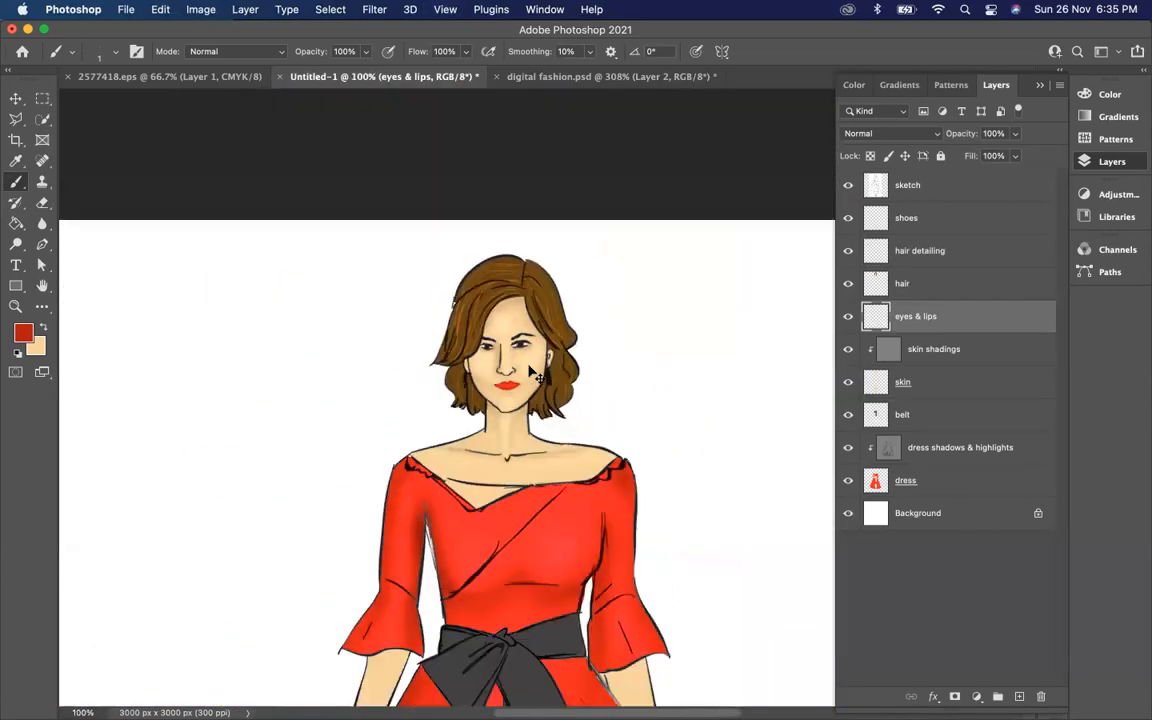
key("super+minus")
scroll(532, 422, "down", 4)
scroll(532, 422, "right", 2)
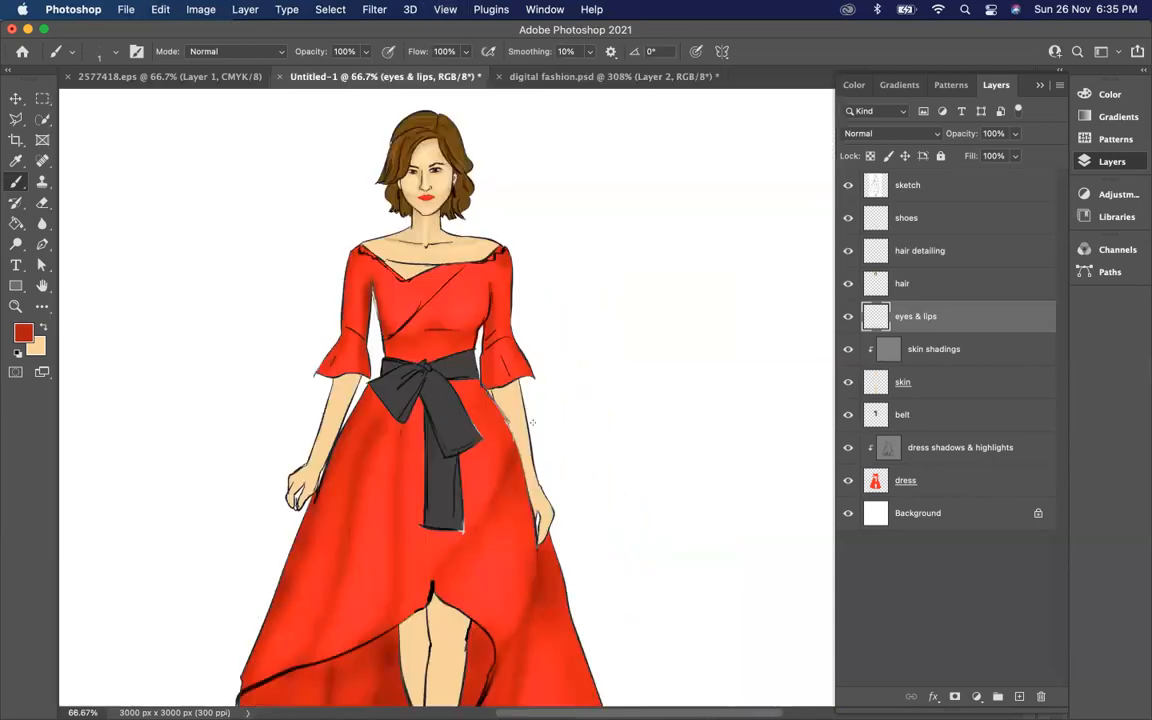
scroll(519, 395, "down", 4)
scroll(519, 395, "right", 1)
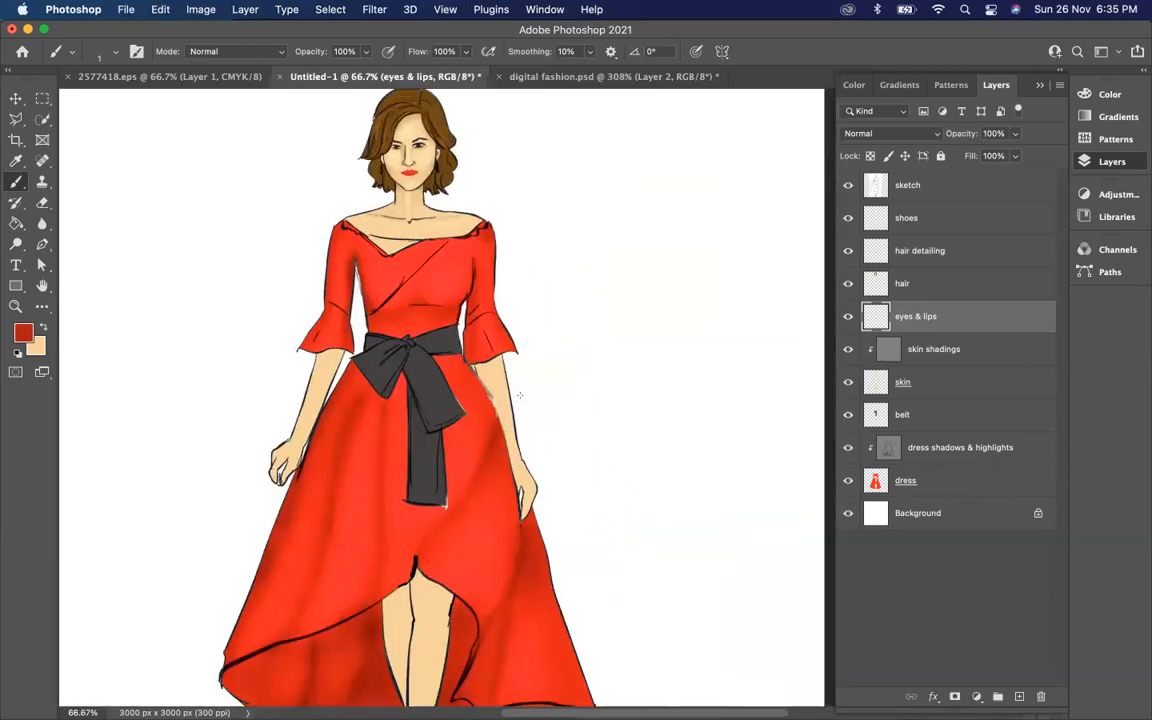
Lightly darken the outer edge of the right-hand leg on the skin shadings layer with the Burn tool at 5% exposure for shadows.
key("super+plus")
key("super+plus")
key("super+plus")
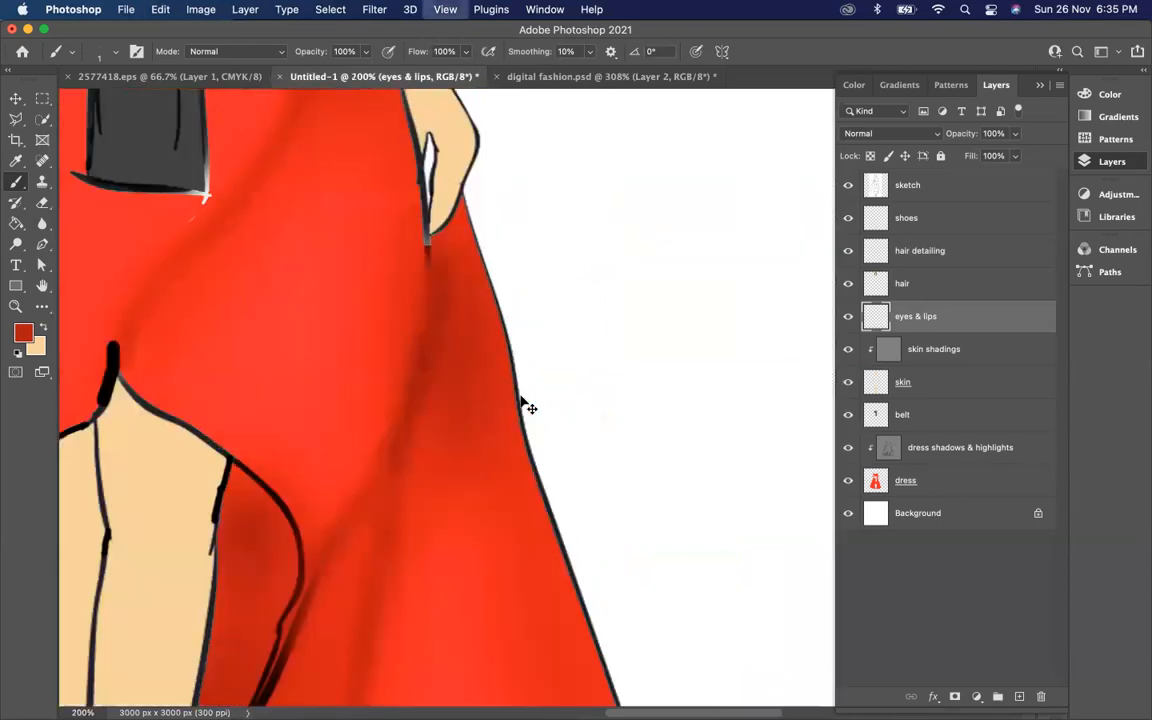
left_click(915, 350)
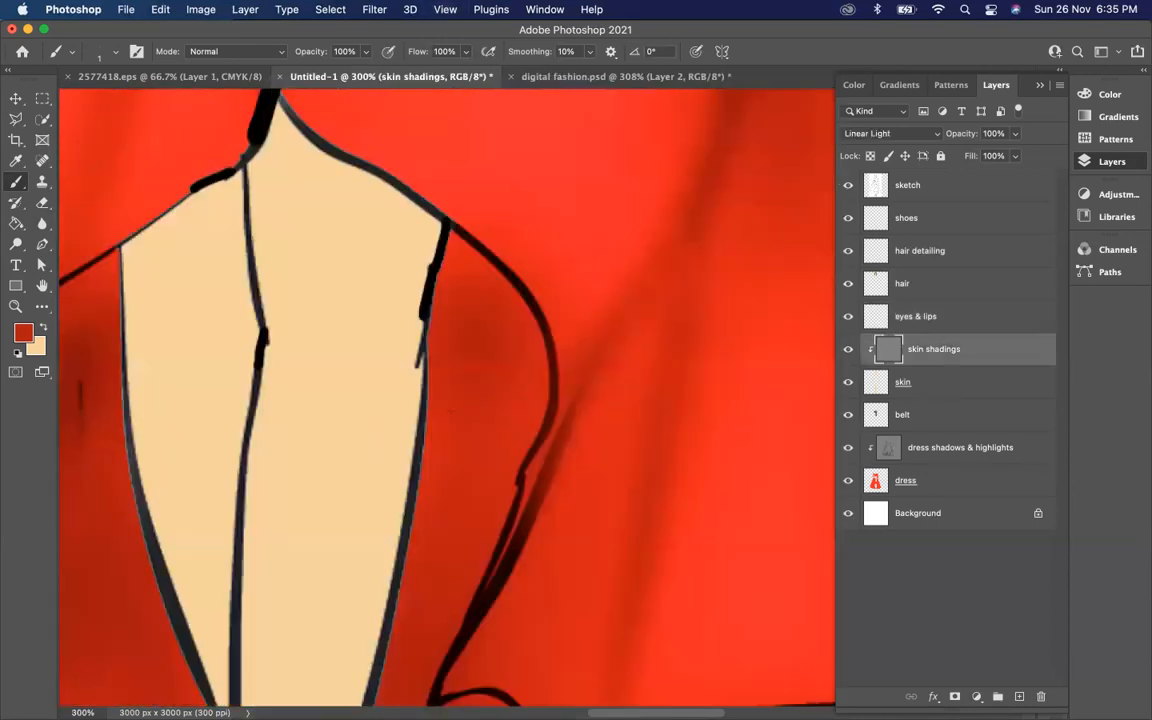
scroll(446, 396, "down", 2)
scroll(446, 396, "left", 2)
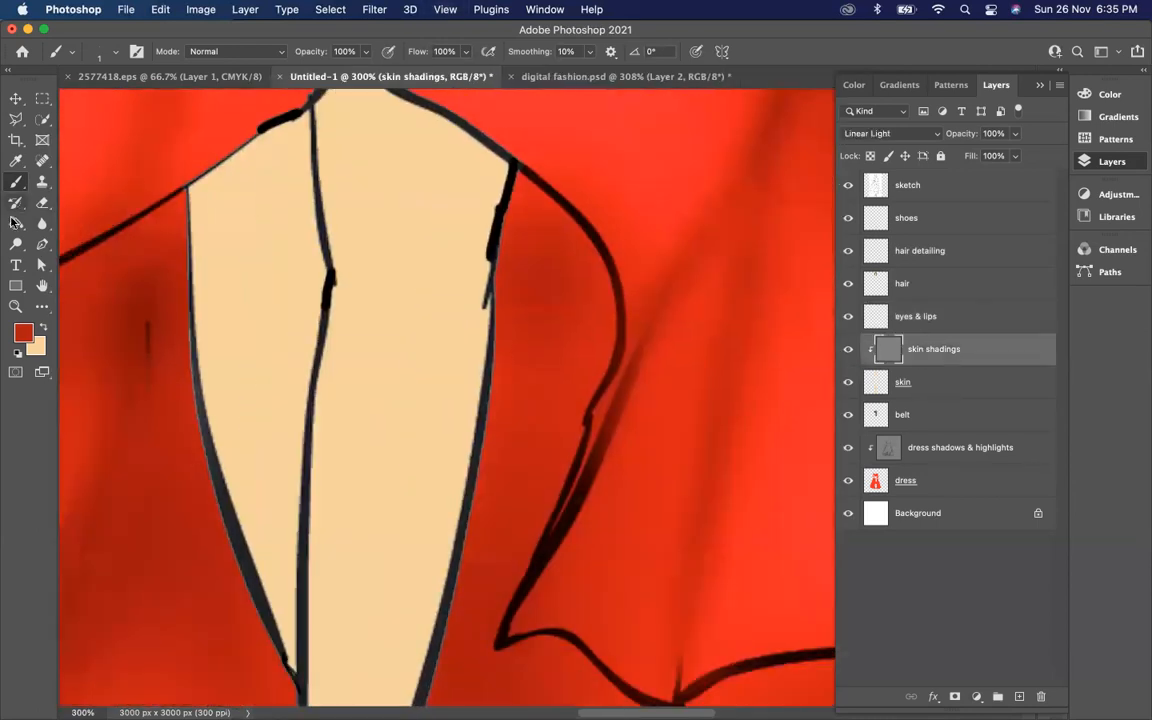
left_click(16, 243)
right_click(16, 243)
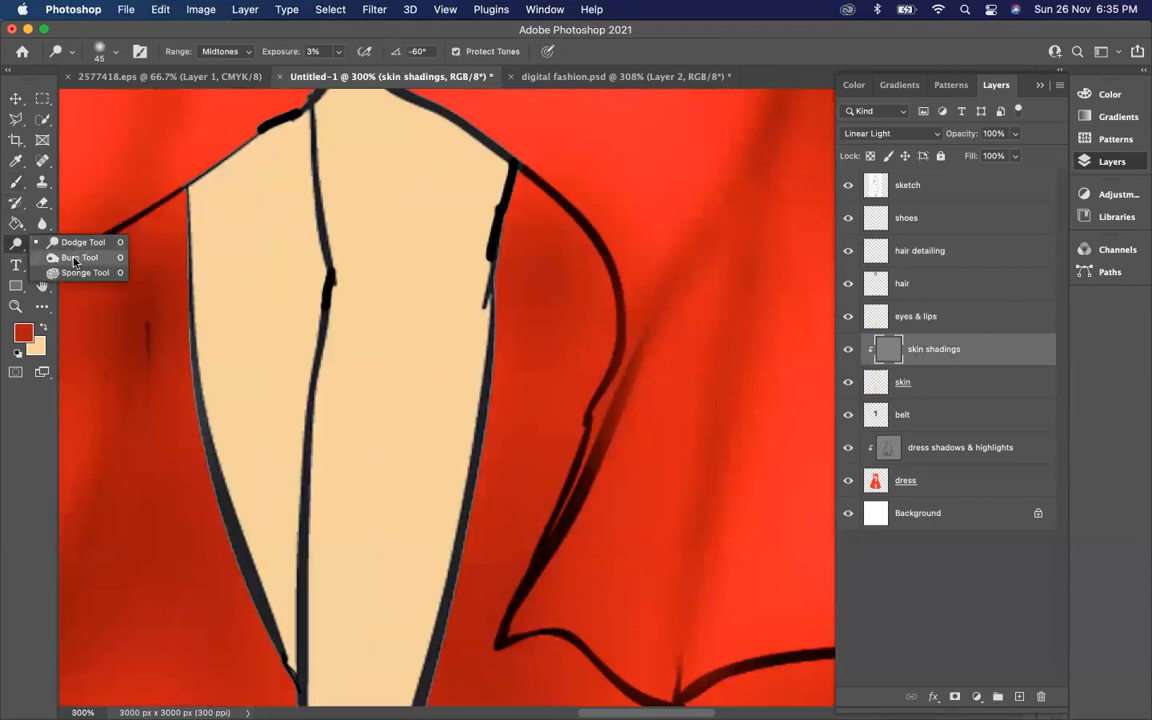
left_click(73, 259)
mouse_move(457, 456)
left_mouse_down()
mouse_move(478, 315)
mouse_move(458, 422)
left_mouse_up()
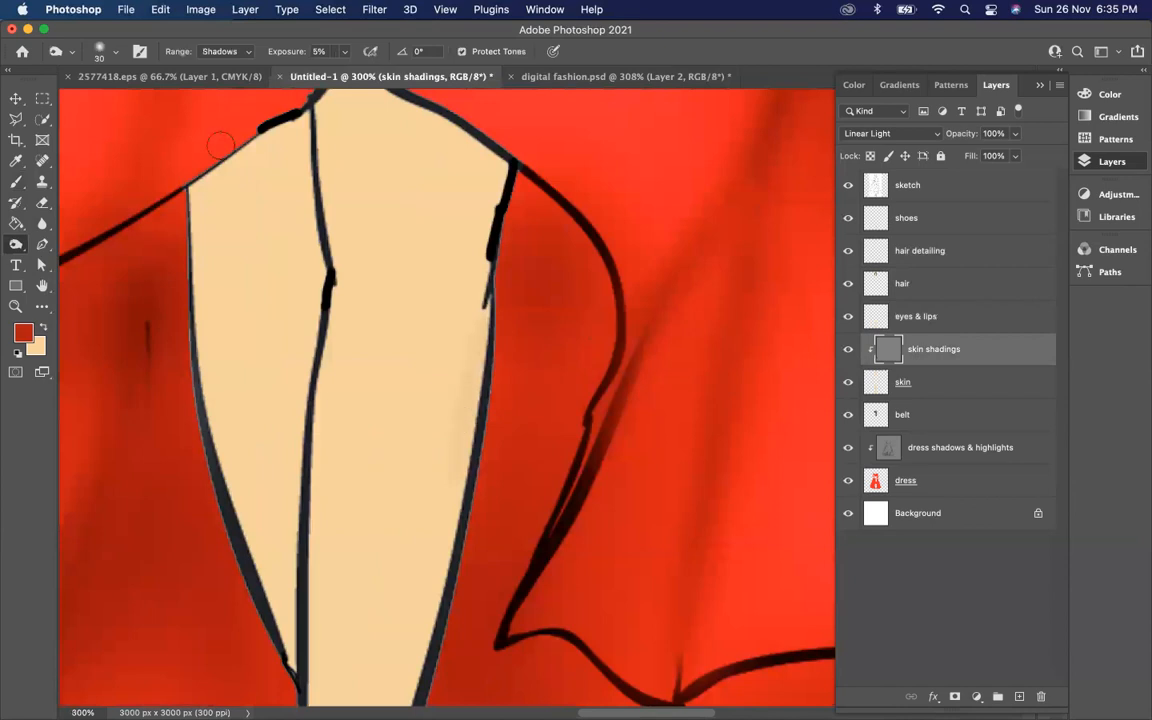
Enlarge the Burn brush to 50 px and deepen the shadows along both edges of the right-hand leg on the skin shadings layer.
key("bracketright")
key("bracketright")
mouse_move(474, 362)
left_mouse_down()
mouse_move(463, 469)
mouse_move(451, 446)
mouse_move(482, 276)
left_mouse_up()
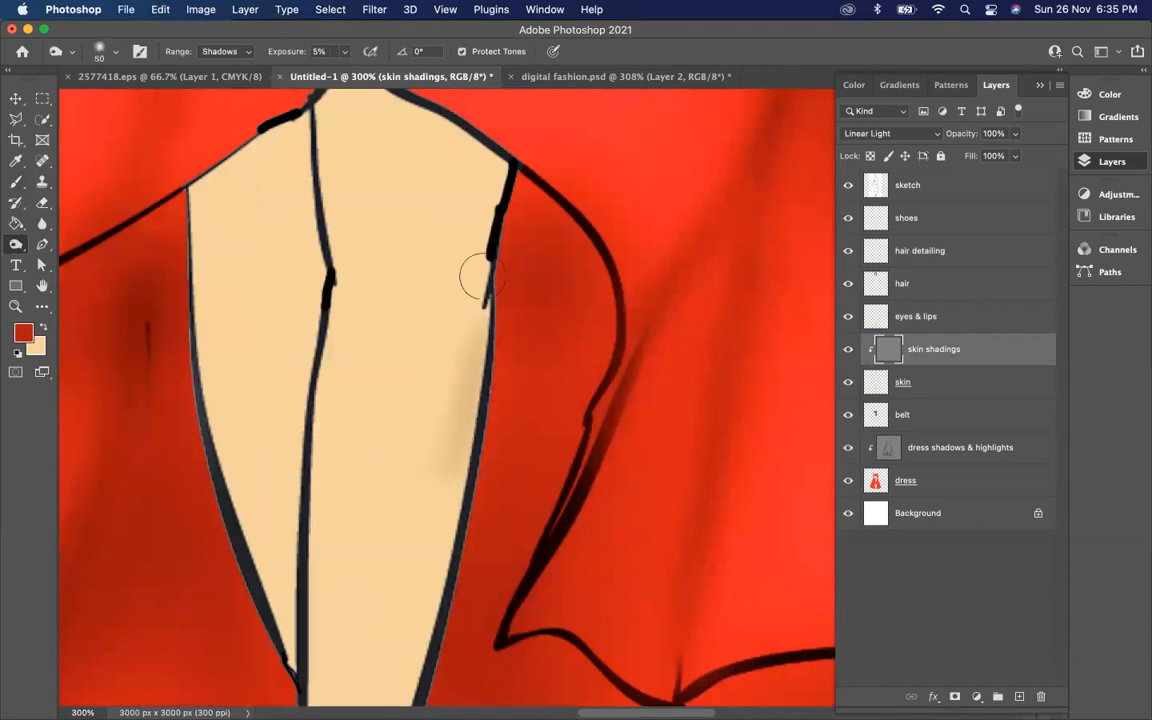
mouse_move(318, 505)
left_mouse_down()
mouse_move(349, 303)
mouse_move(311, 455)
mouse_move(308, 563)
mouse_move(327, 380)
mouse_move(313, 583)
left_mouse_up()
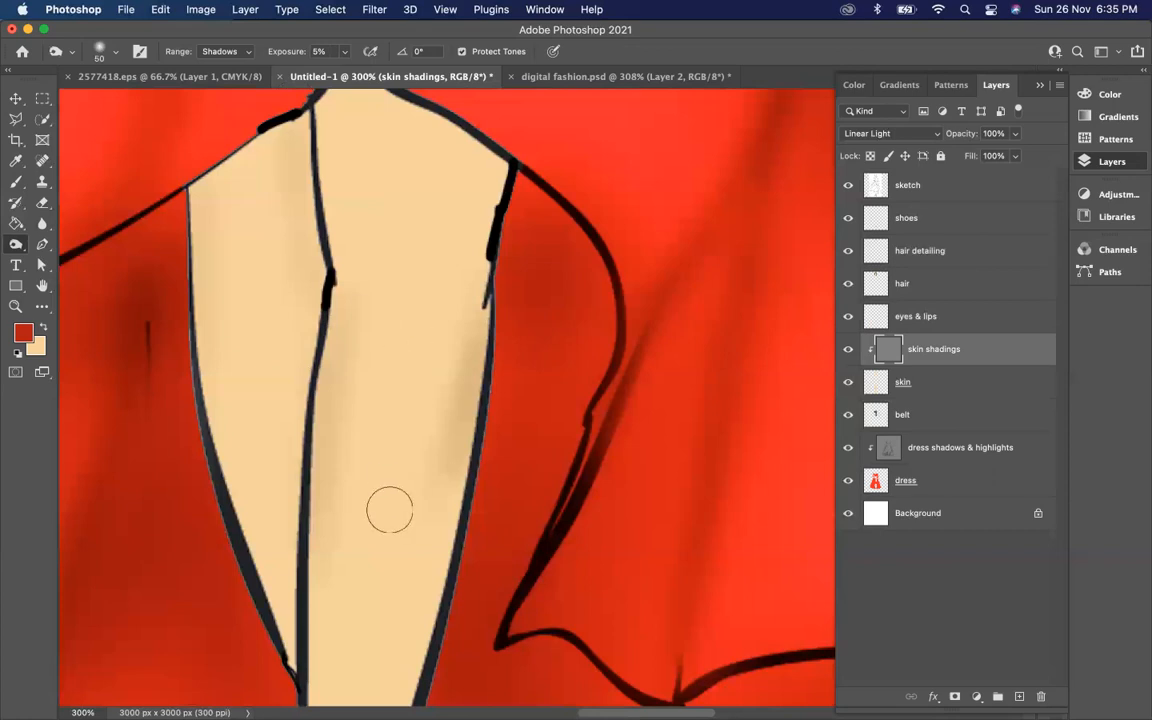
Examine the skin shading on the legs, arms and face and the overall figure in the finished digital fashion.psd document.
left_click(587, 77)
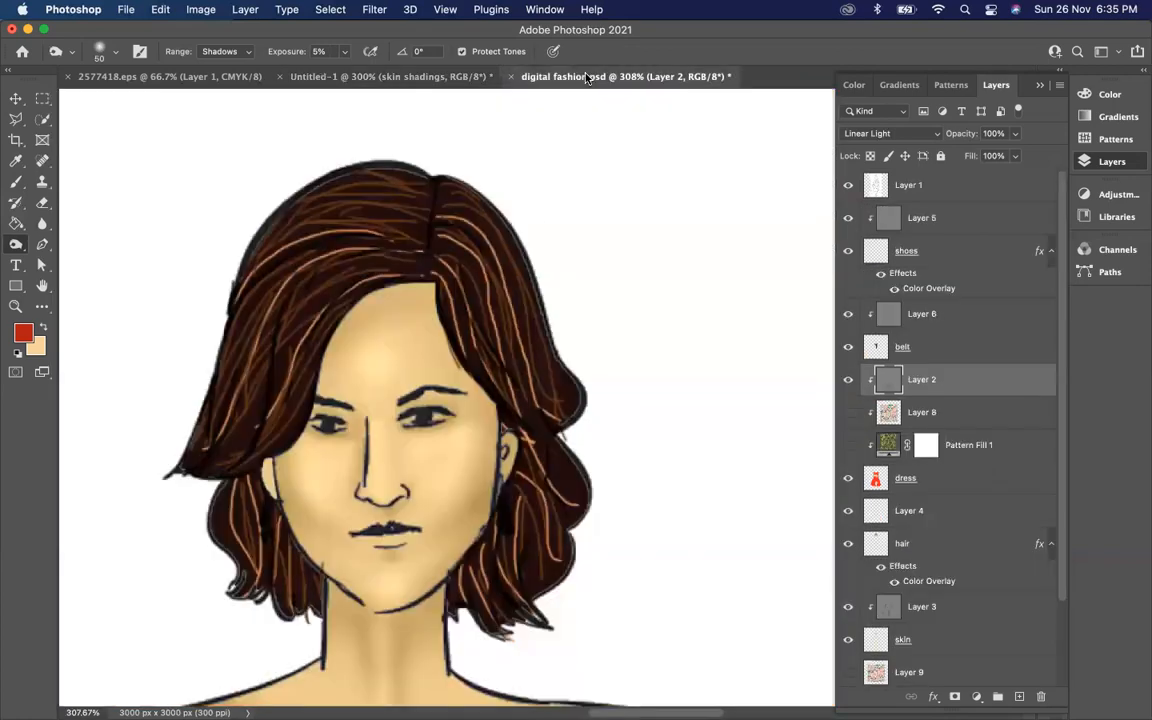
scroll(488, 418, "down", 15)
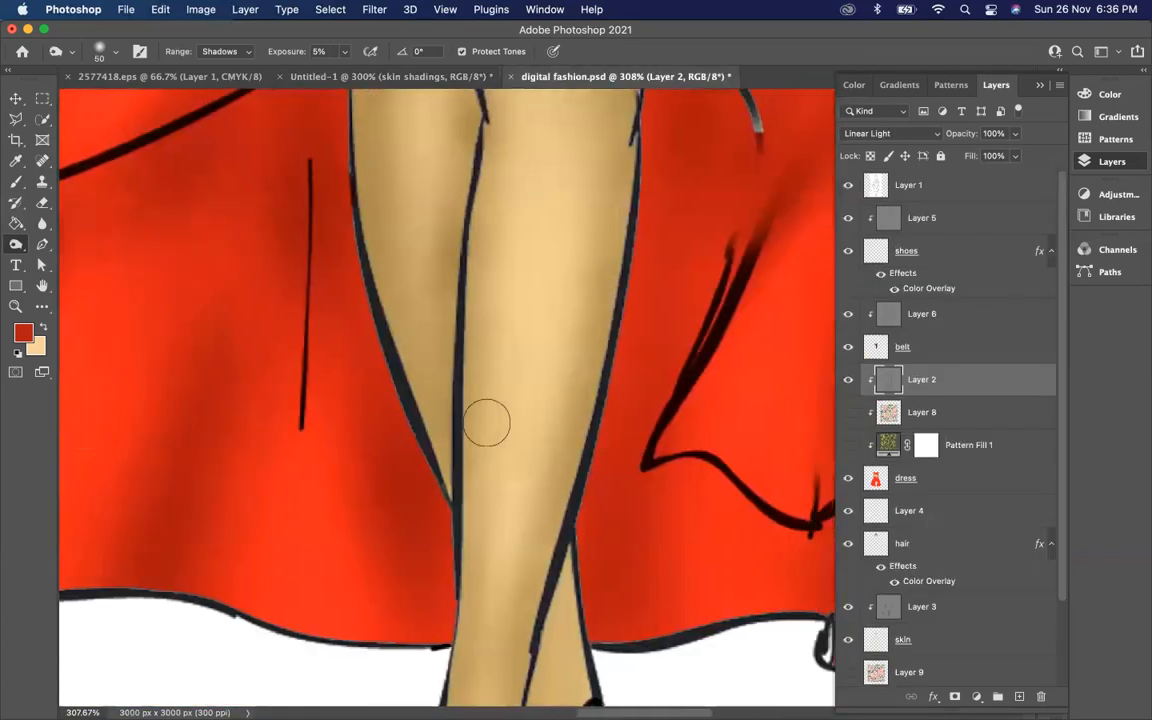
scroll(488, 420, "up", 3)
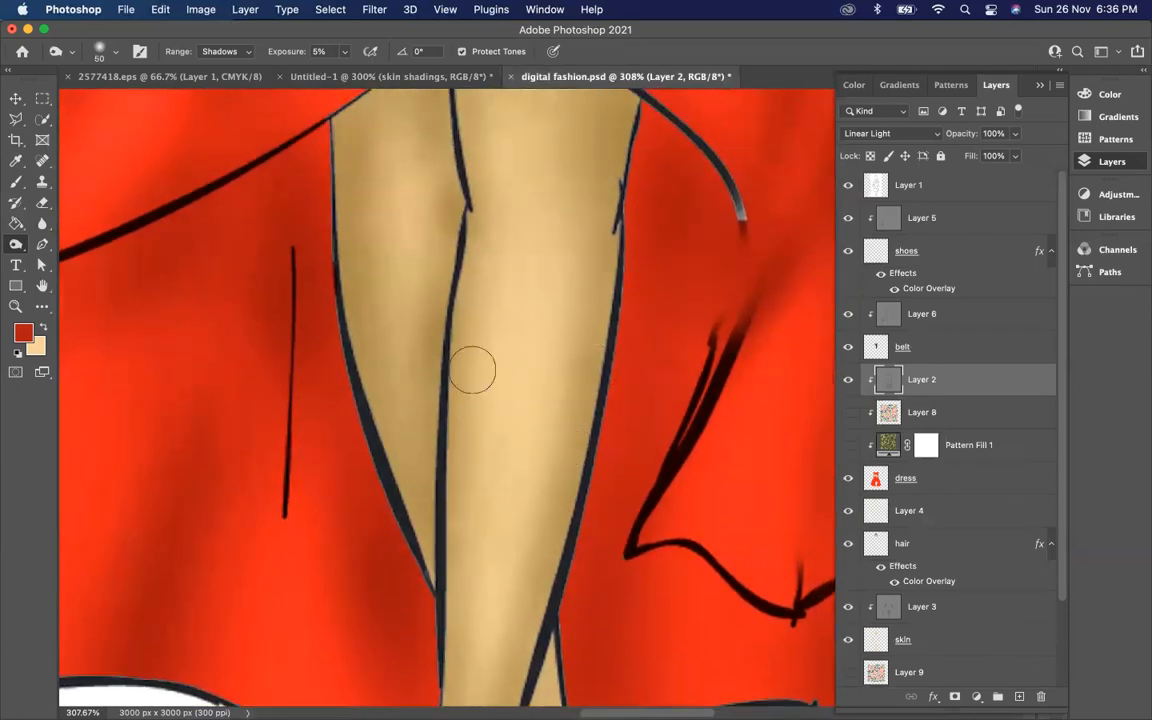
key("super+minus")
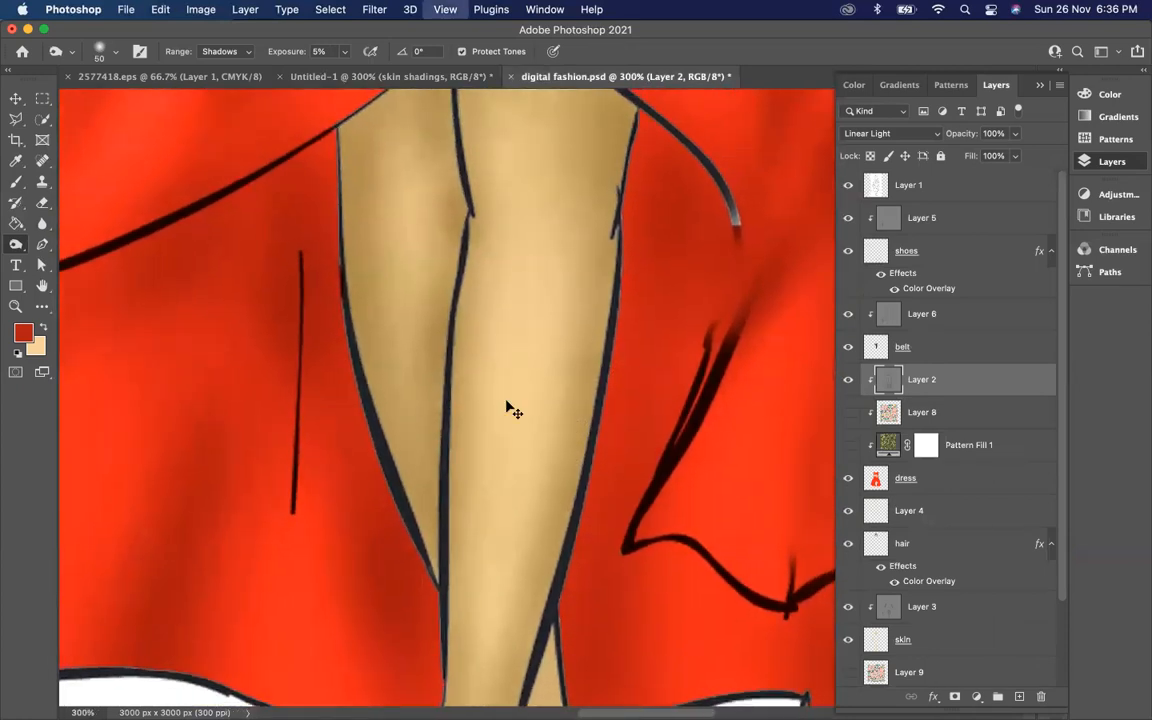
key("super+minus")
key("super+minus")
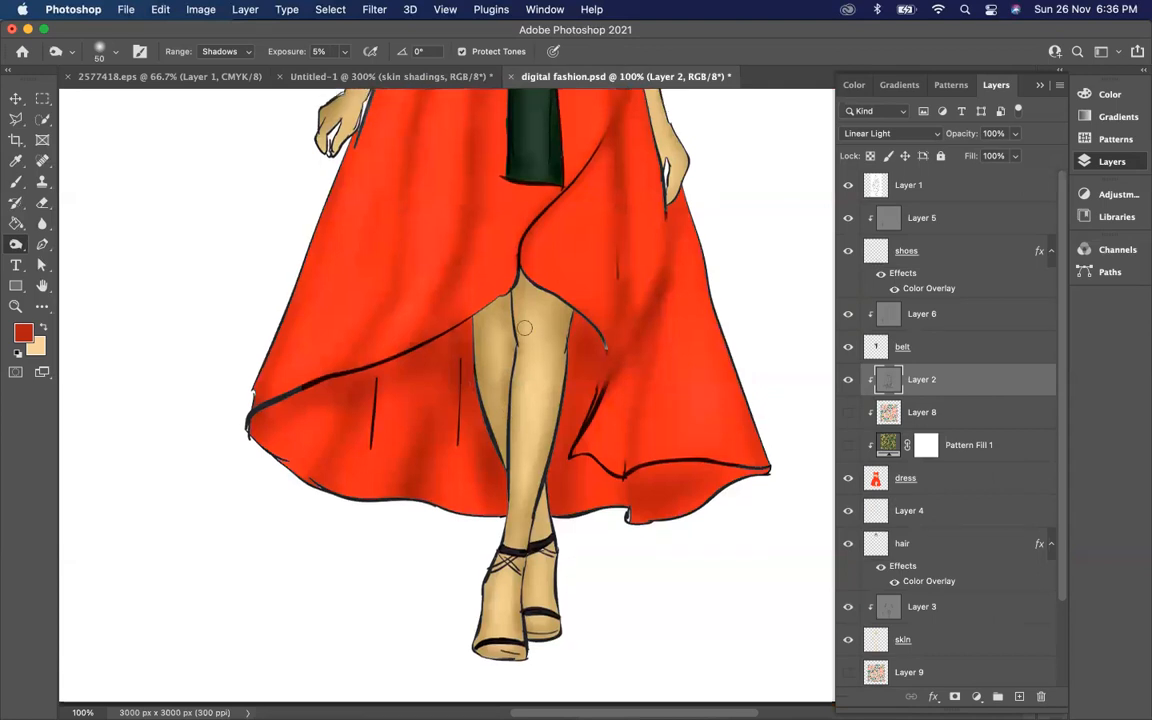
scroll(524, 327, "up", 10)
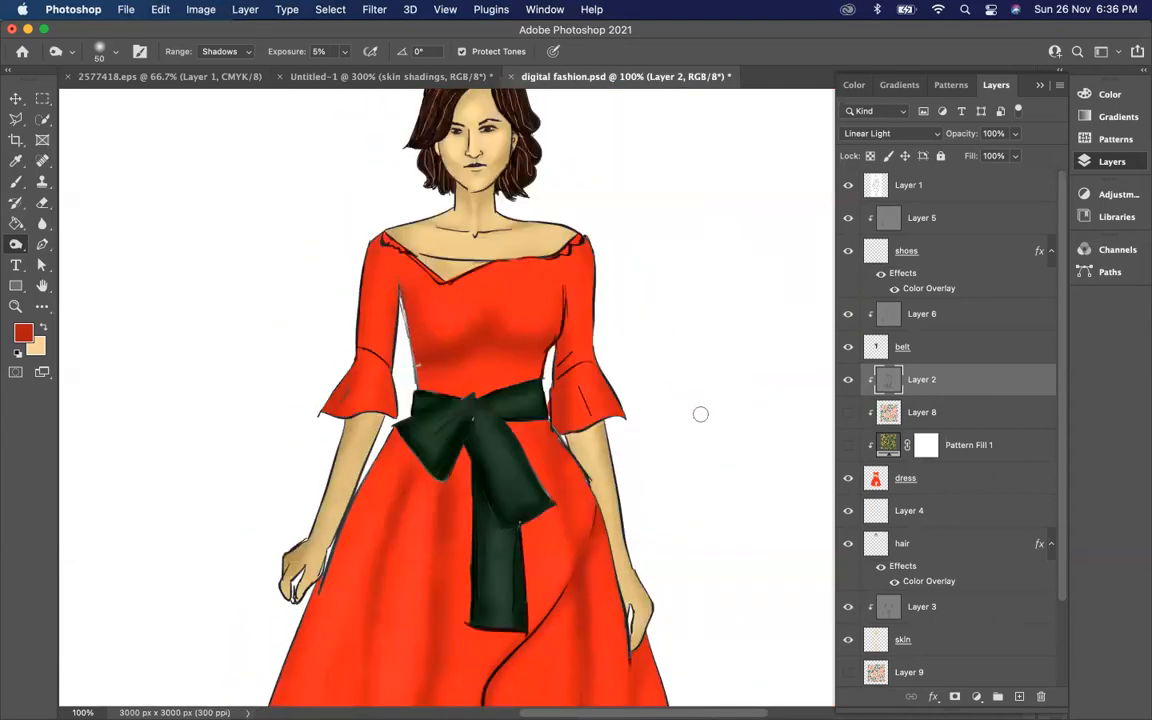
scroll(630, 372, "up", 2)
scroll(447, 353, "down", 3)
scroll(447, 353, "right", 3)
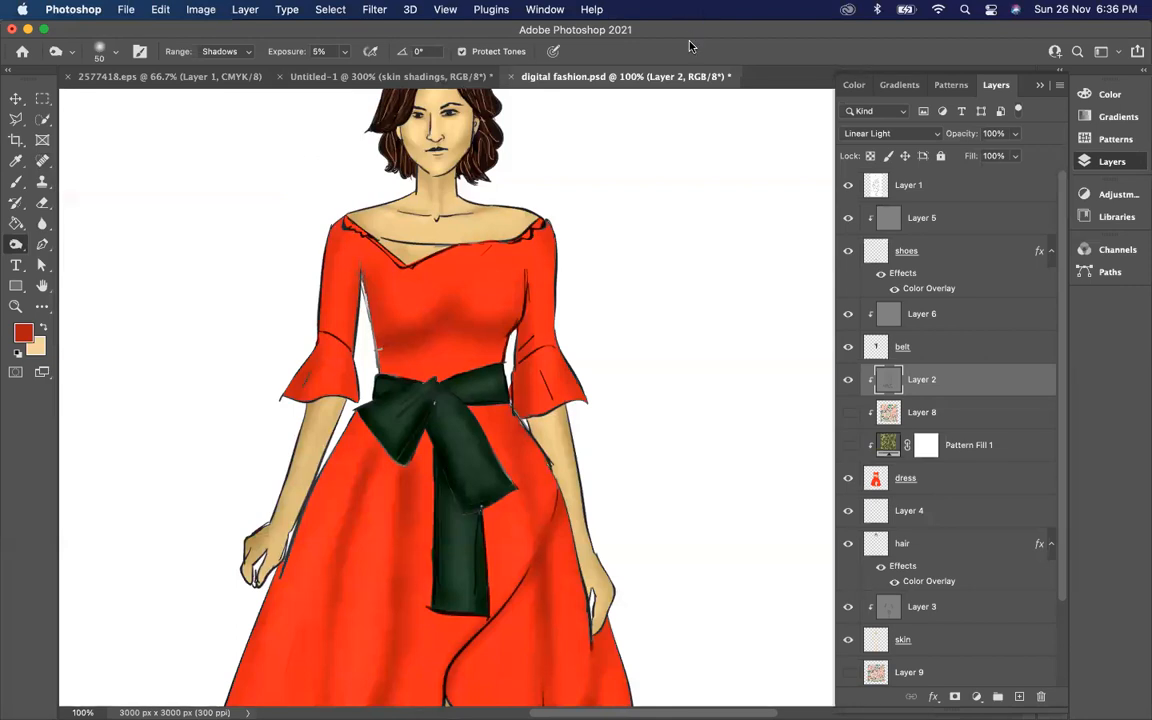
key("super+minus")
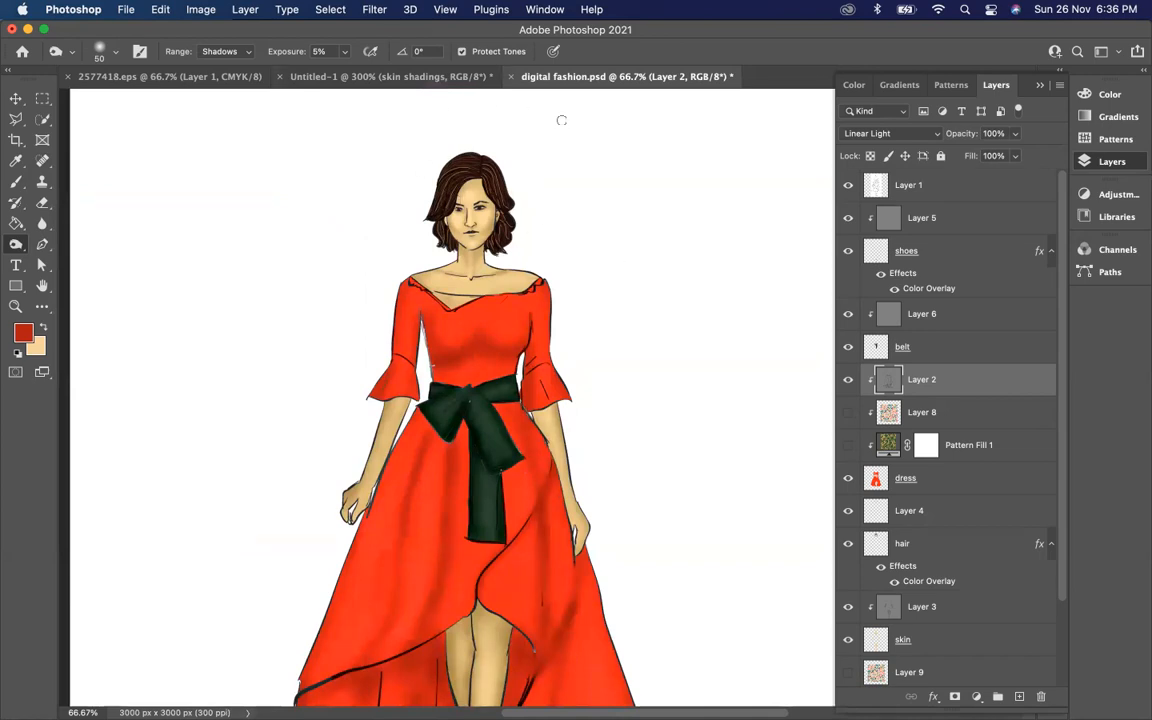
Compare the whole figure in Untitled-1 with the finished illustration in digital fashion.psd.
left_click(375, 76)
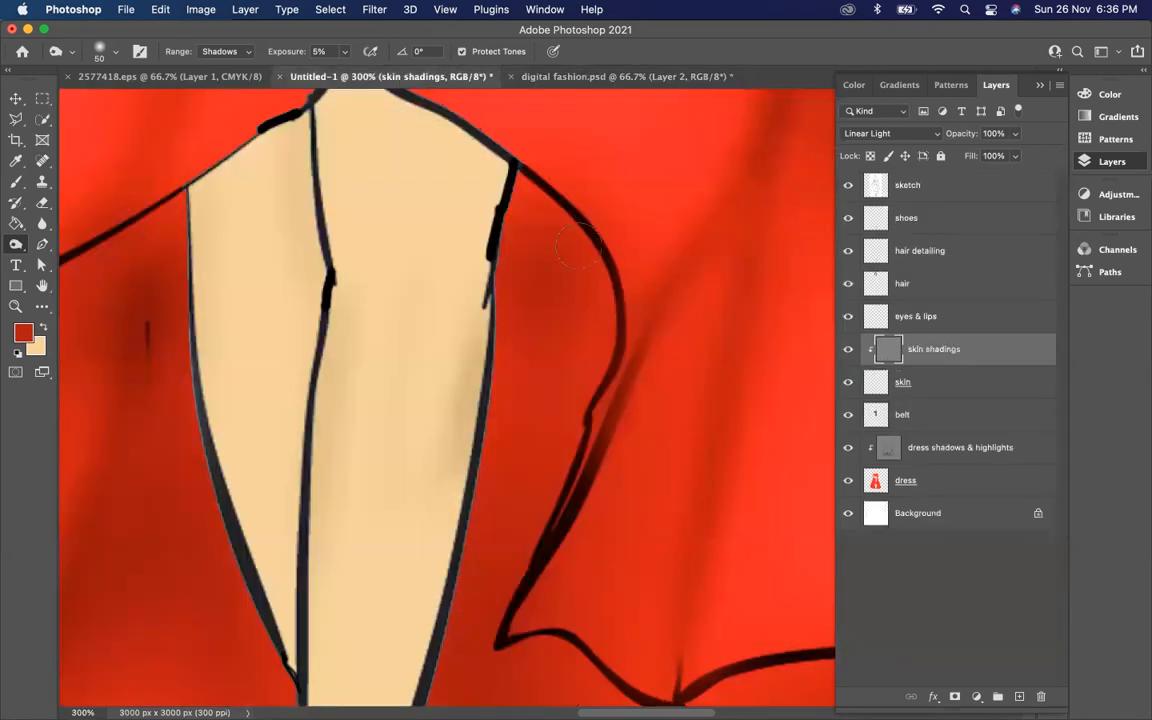
scroll(580, 252, "down", 6)
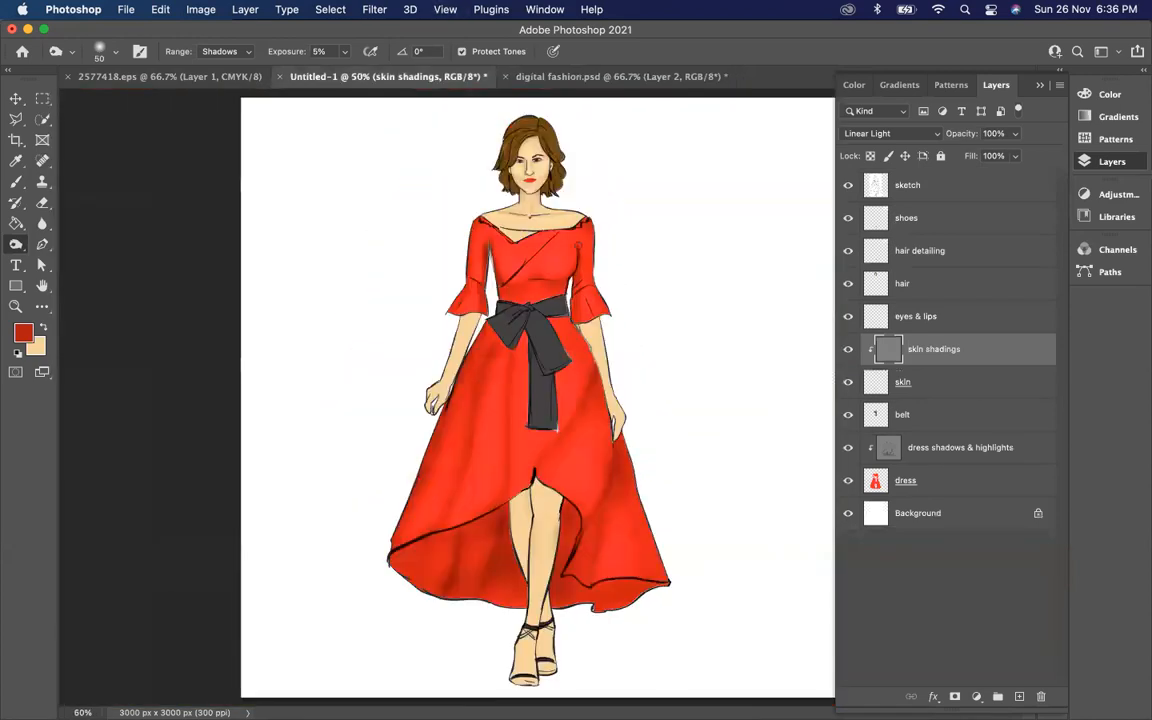
left_click(16, 98)
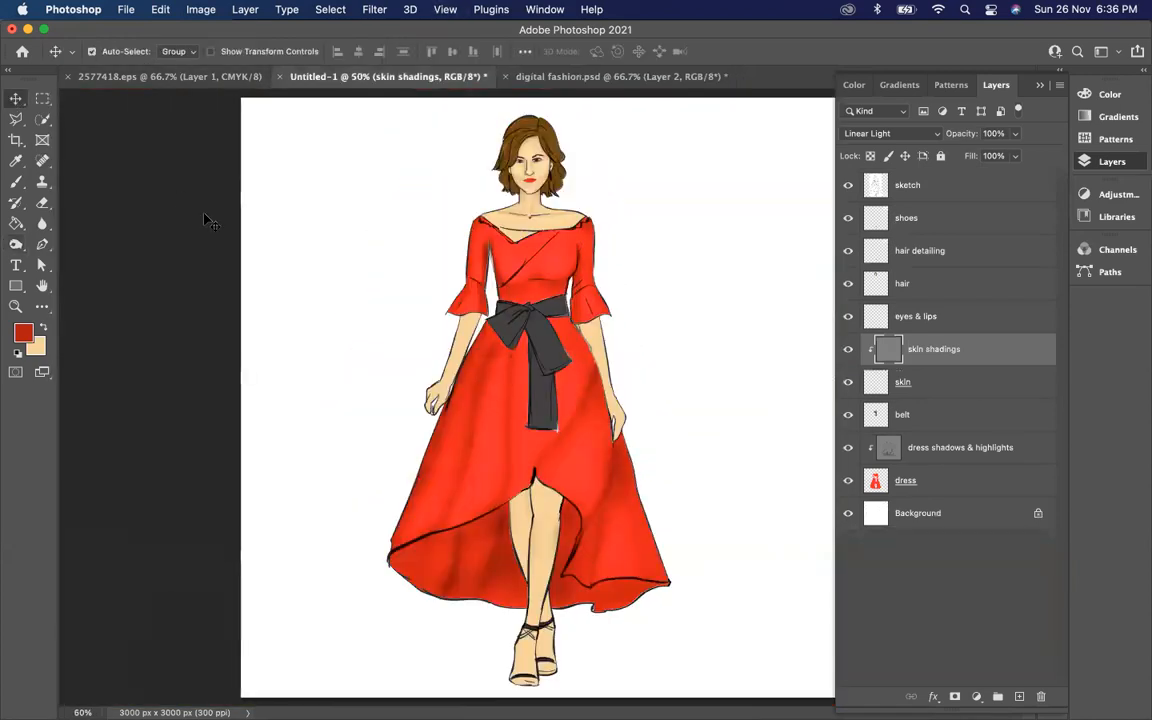
left_click(561, 77)
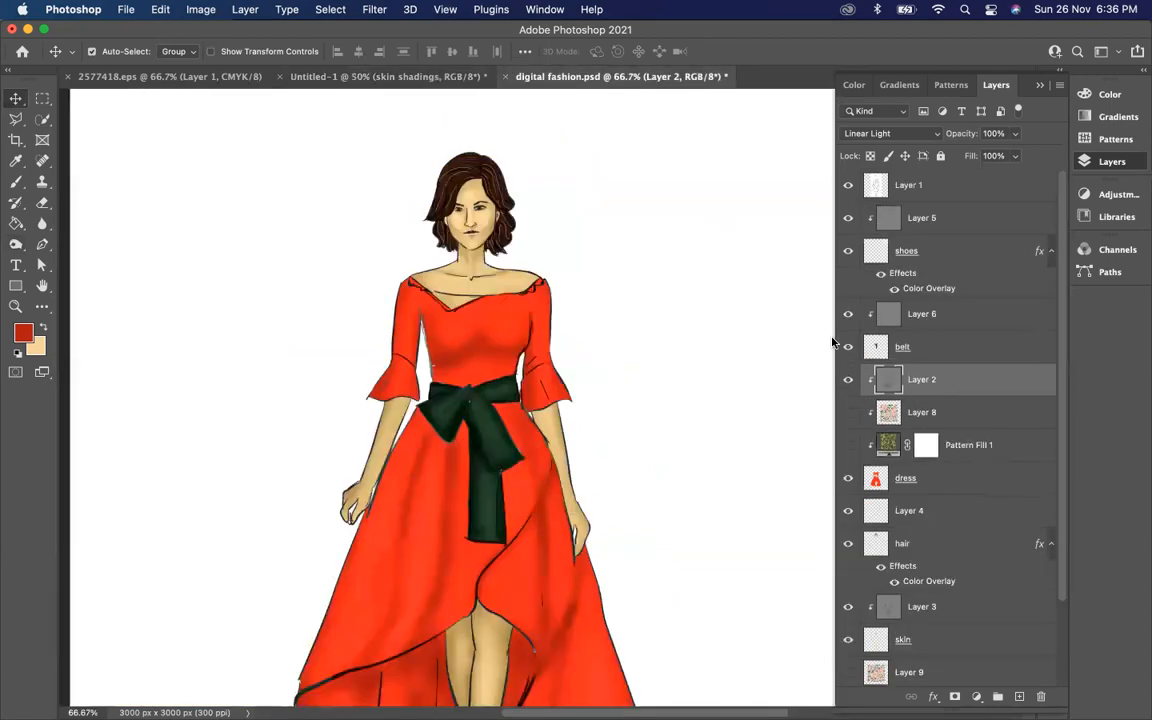
left_click(422, 80)
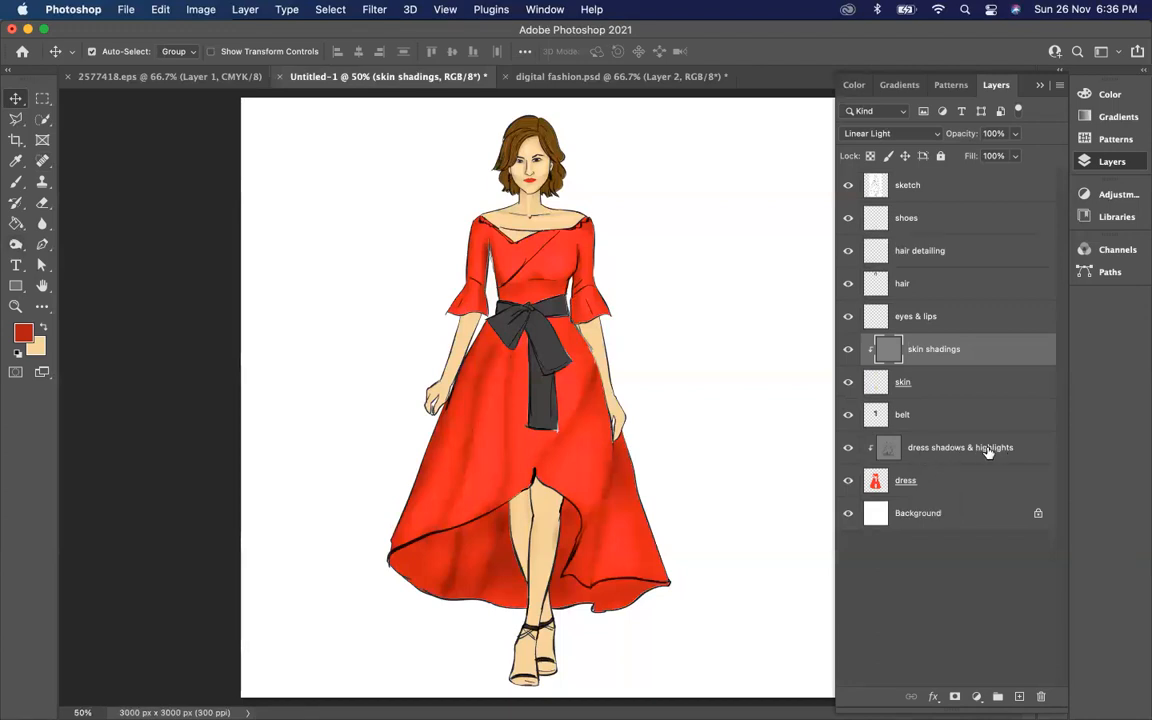
Review the Untitled-1 layers one by one, from dress and belt through skin and hair to shoes, ending on the dress layer.
left_click(890, 484)
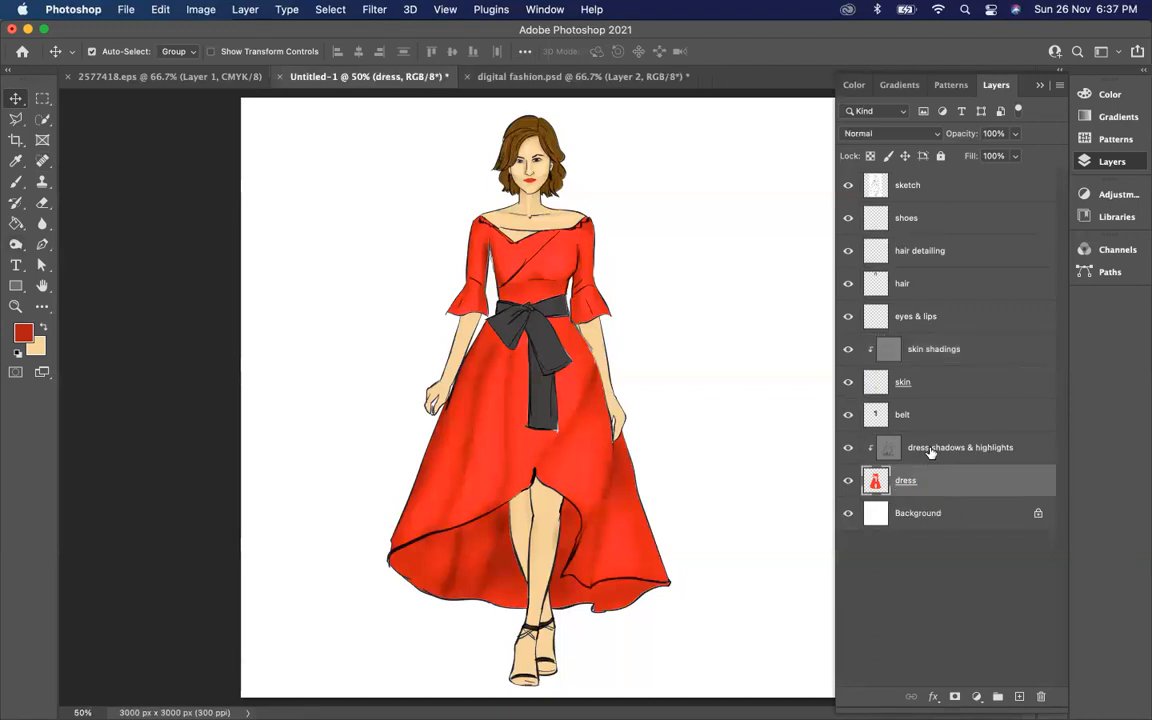
left_click(931, 450)
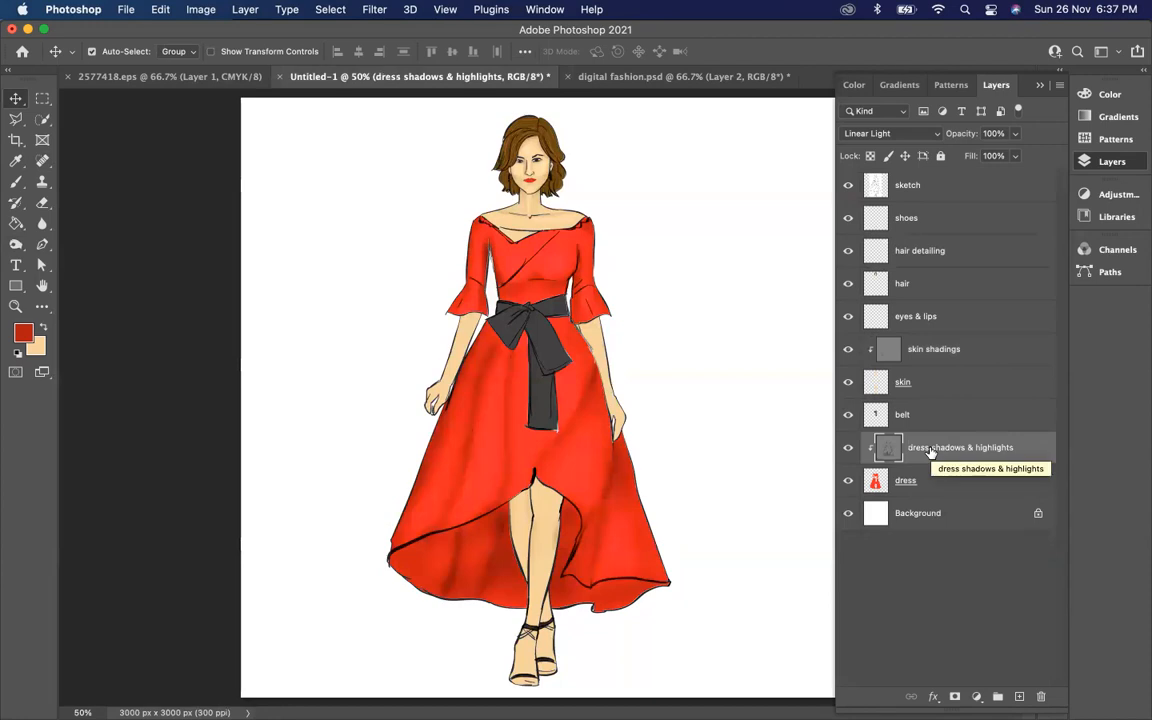
left_click(915, 414)
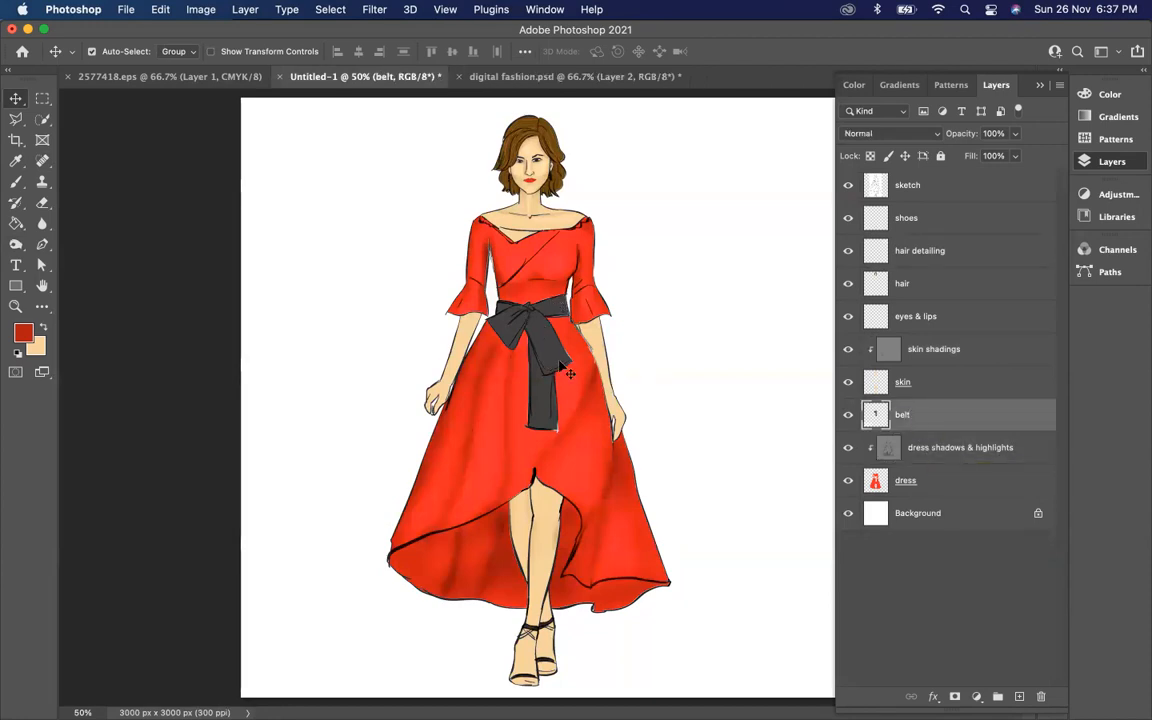
left_click(933, 386)
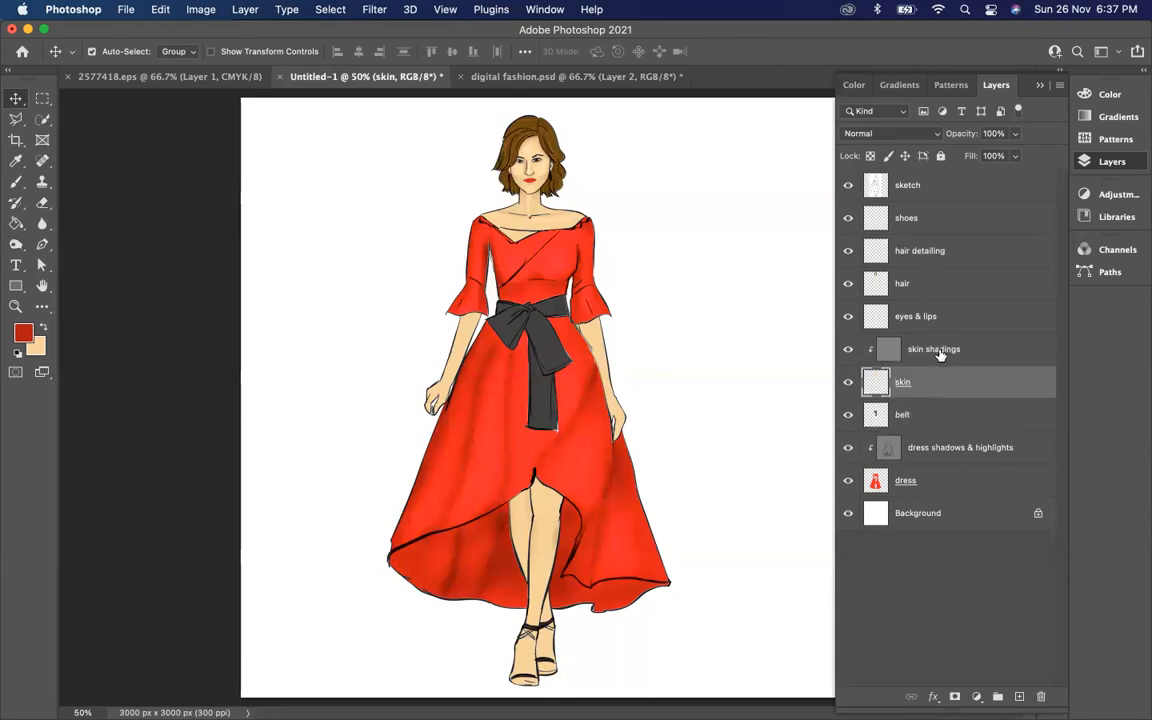
left_click(940, 351)
left_click(909, 285)
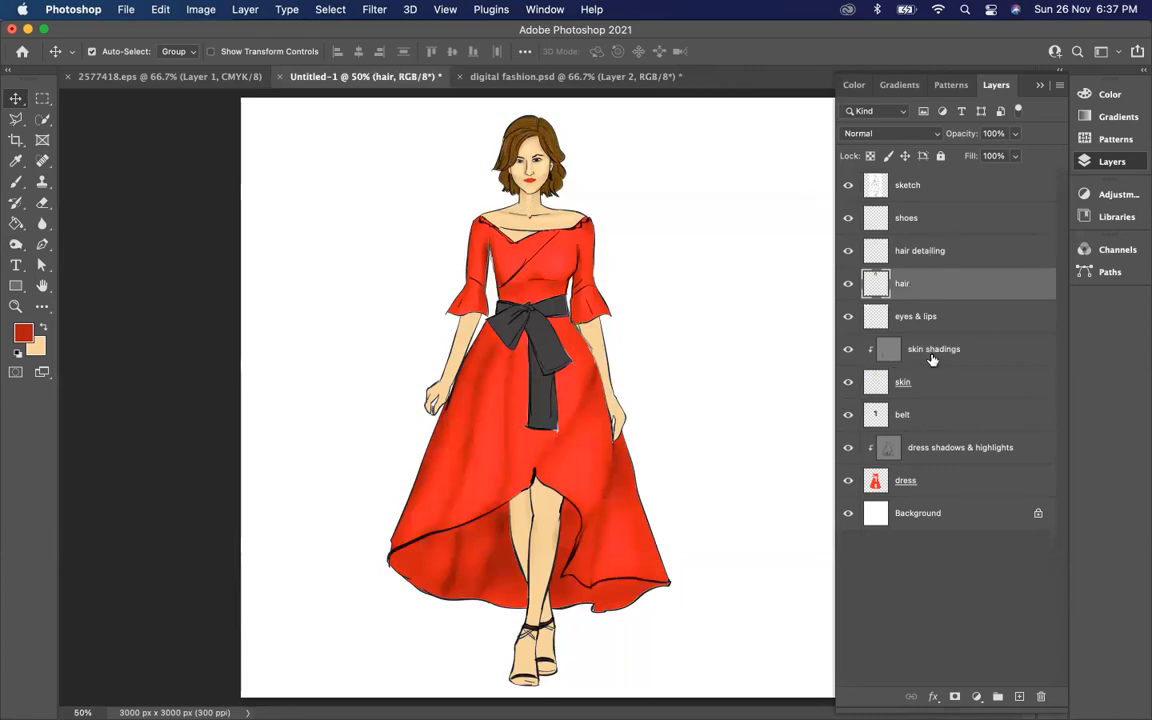
left_click(940, 250)
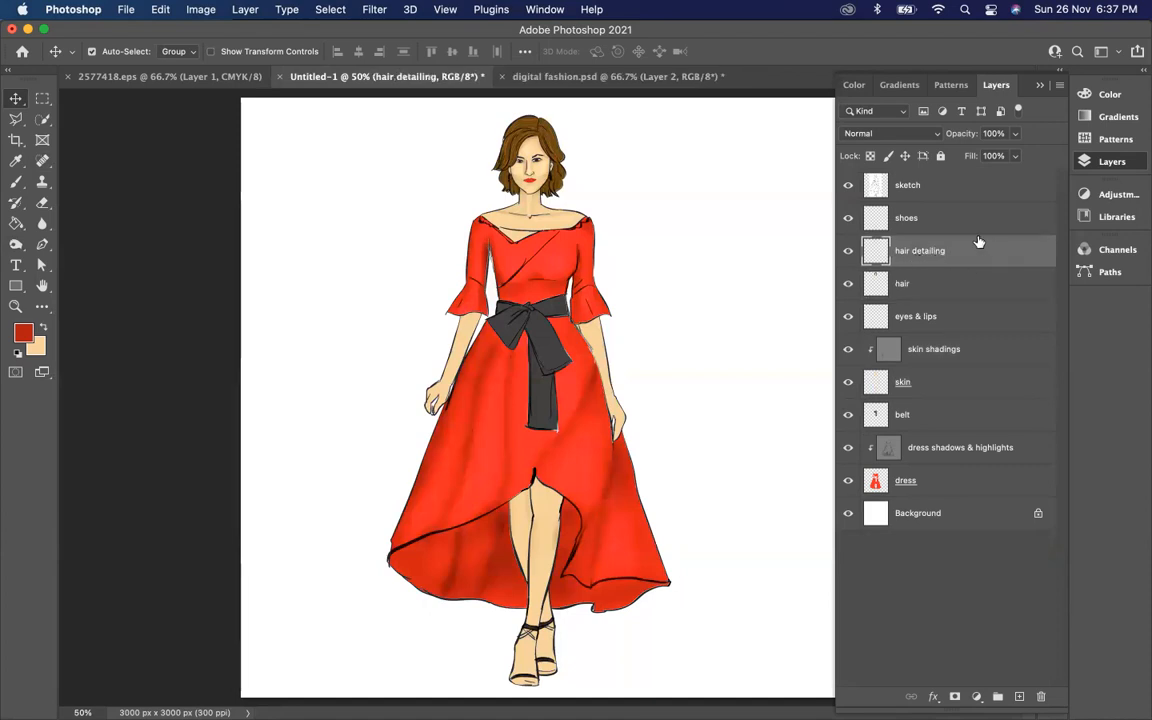
left_click(919, 214)
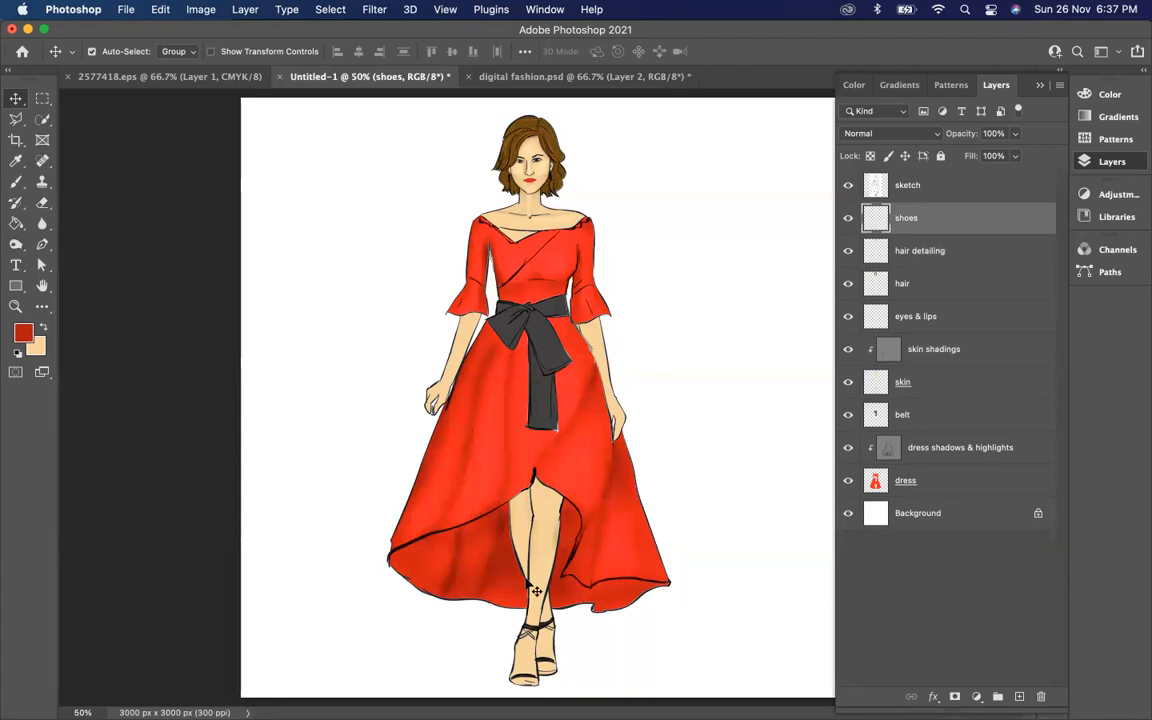
key("super+minus")
key("super+minus")
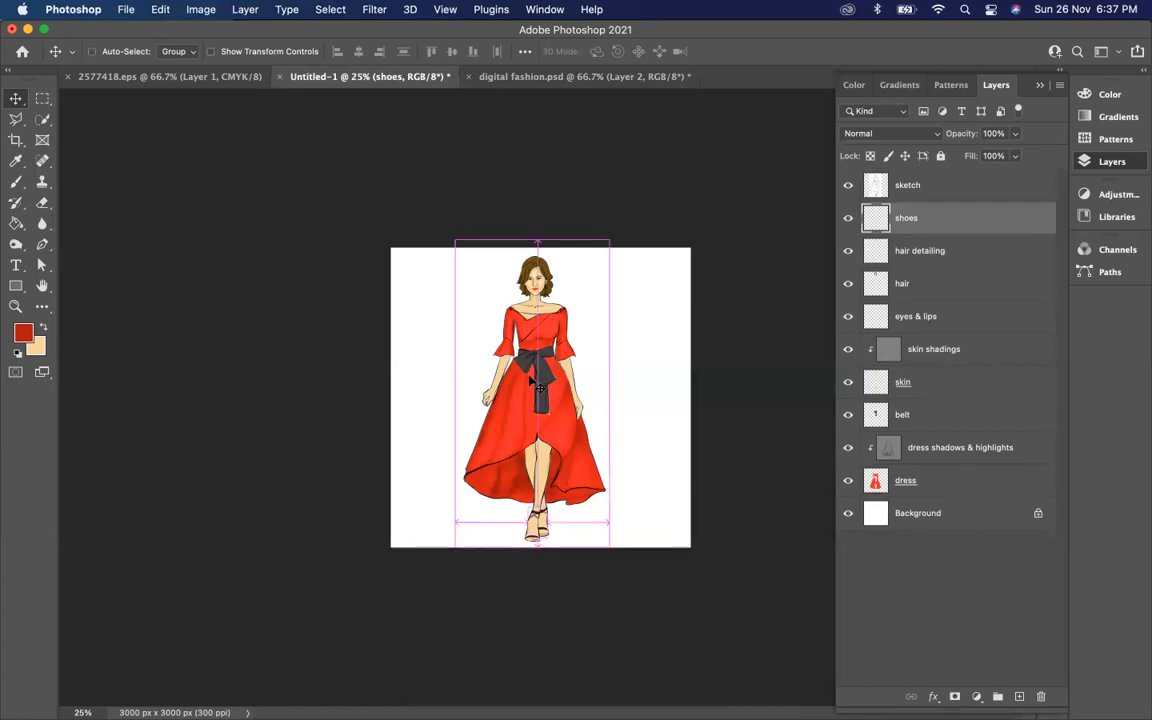
key("super+plus")
key("super+plus")
key("super+plus")
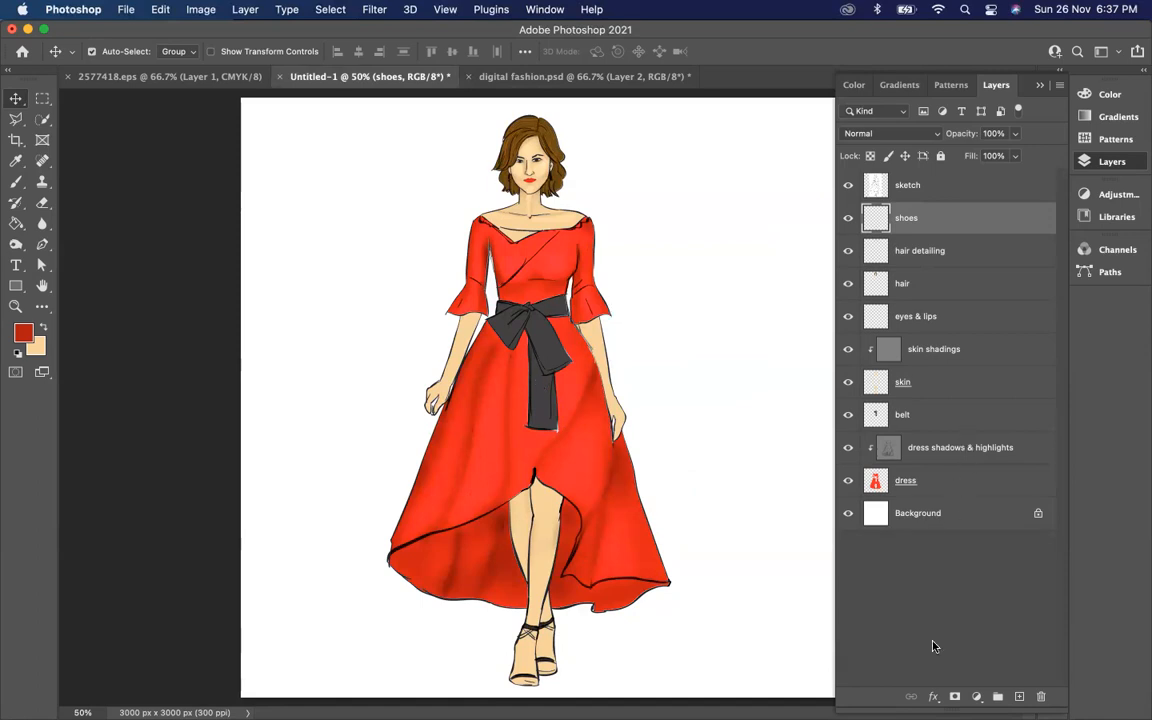
left_click(943, 485)
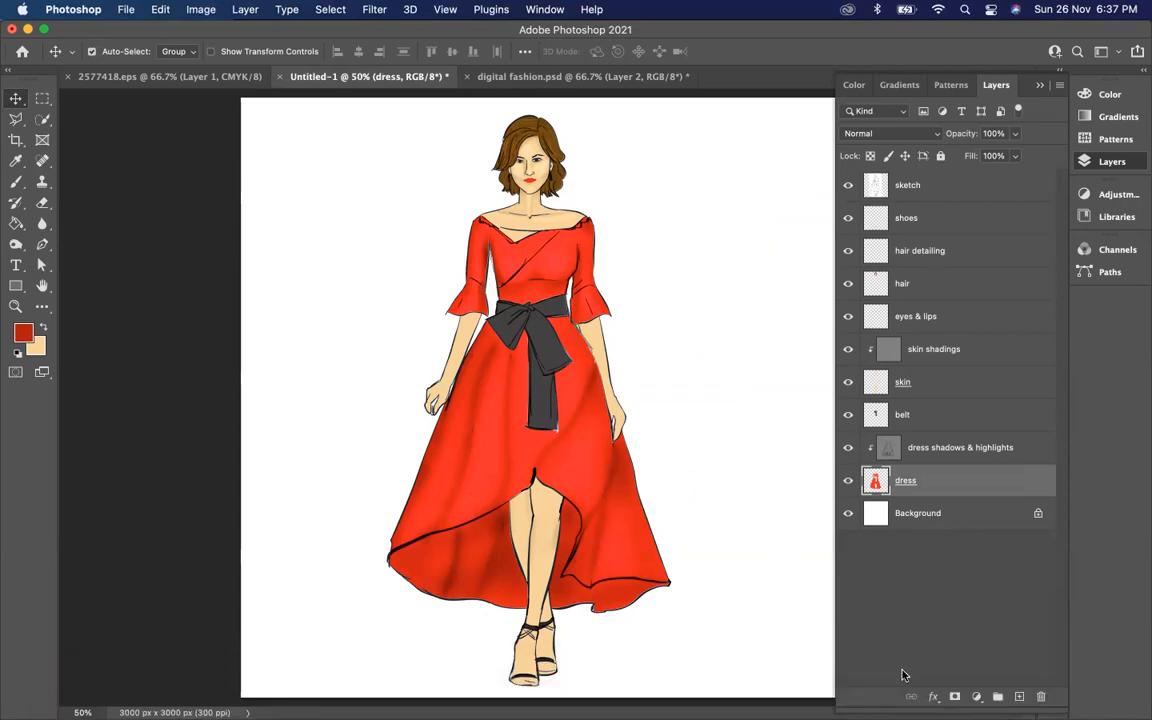
Switch to Chrome and search Google for "floral print" in a new tab.
mouse_move(979, 708)
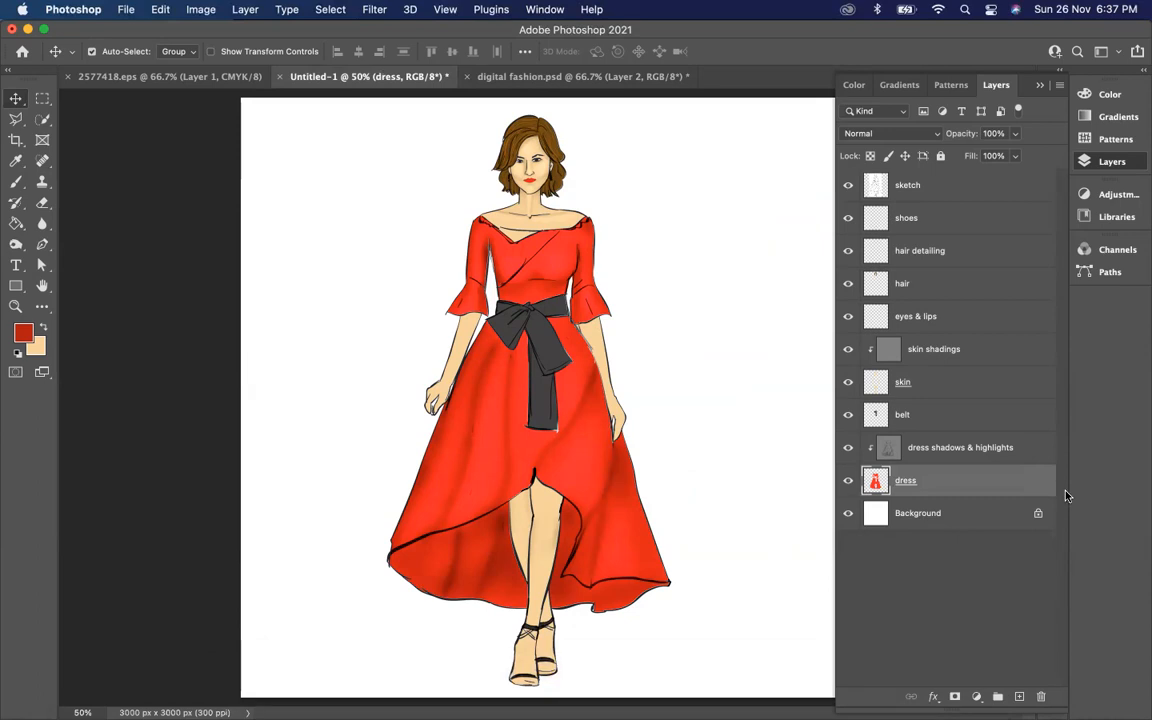
left_click(977, 690)
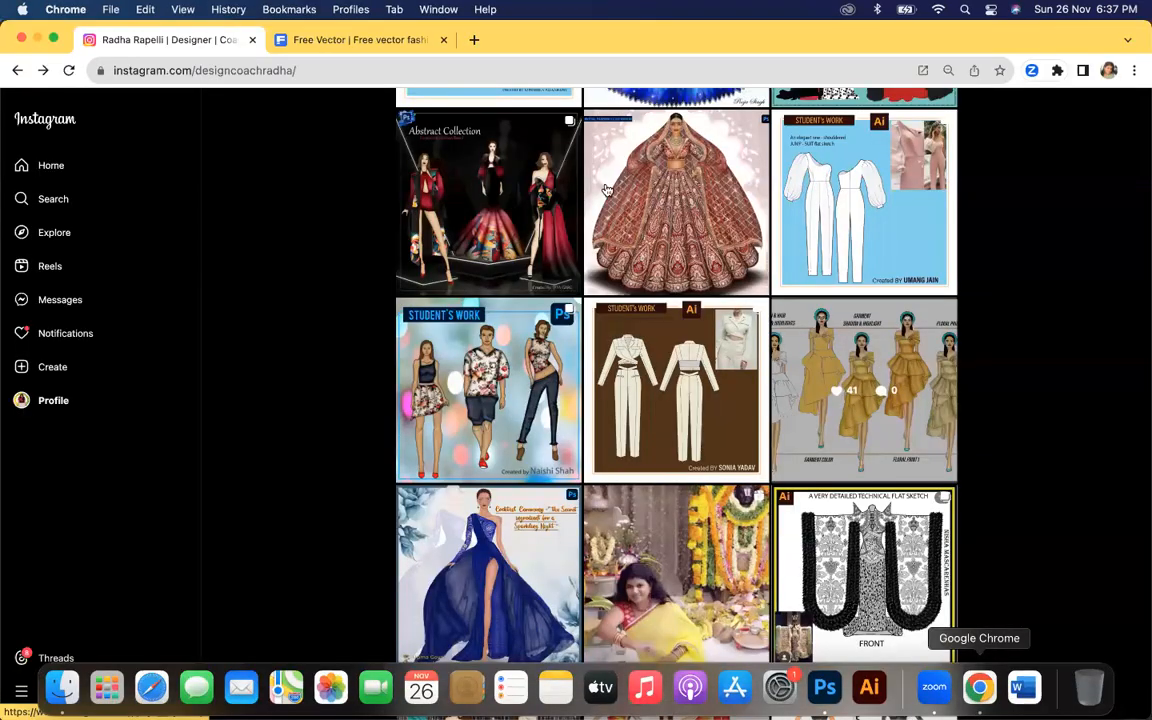
left_click(474, 39)
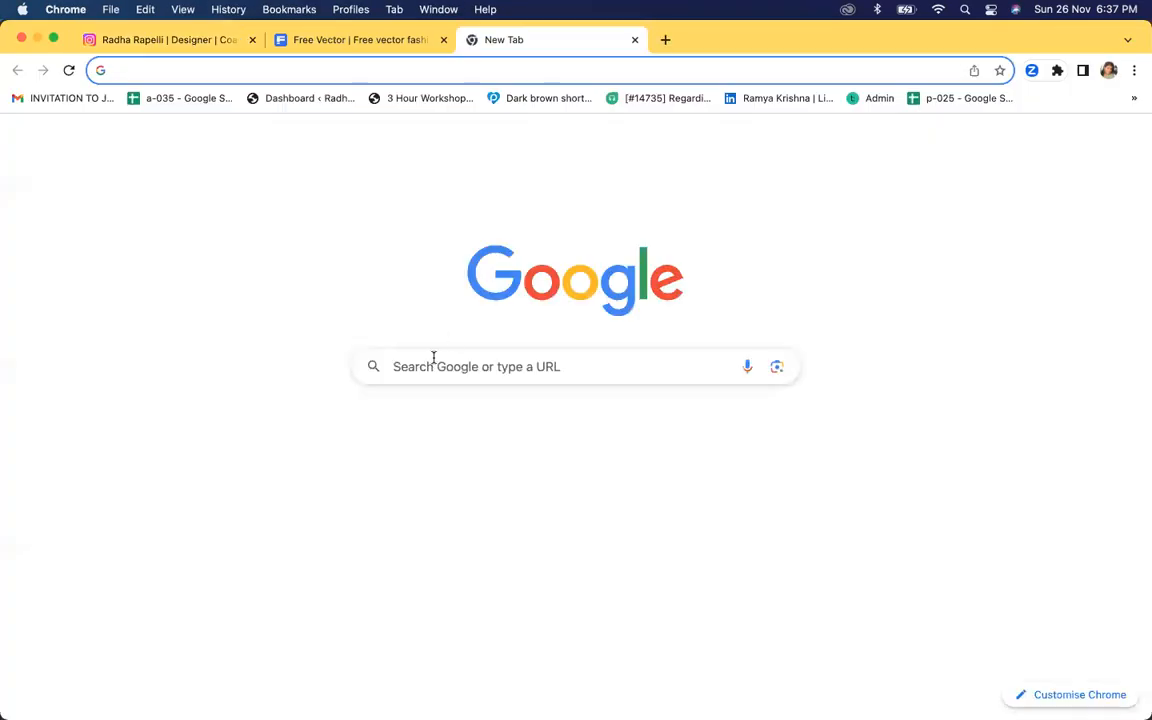
left_click(430, 362)
type("flor")
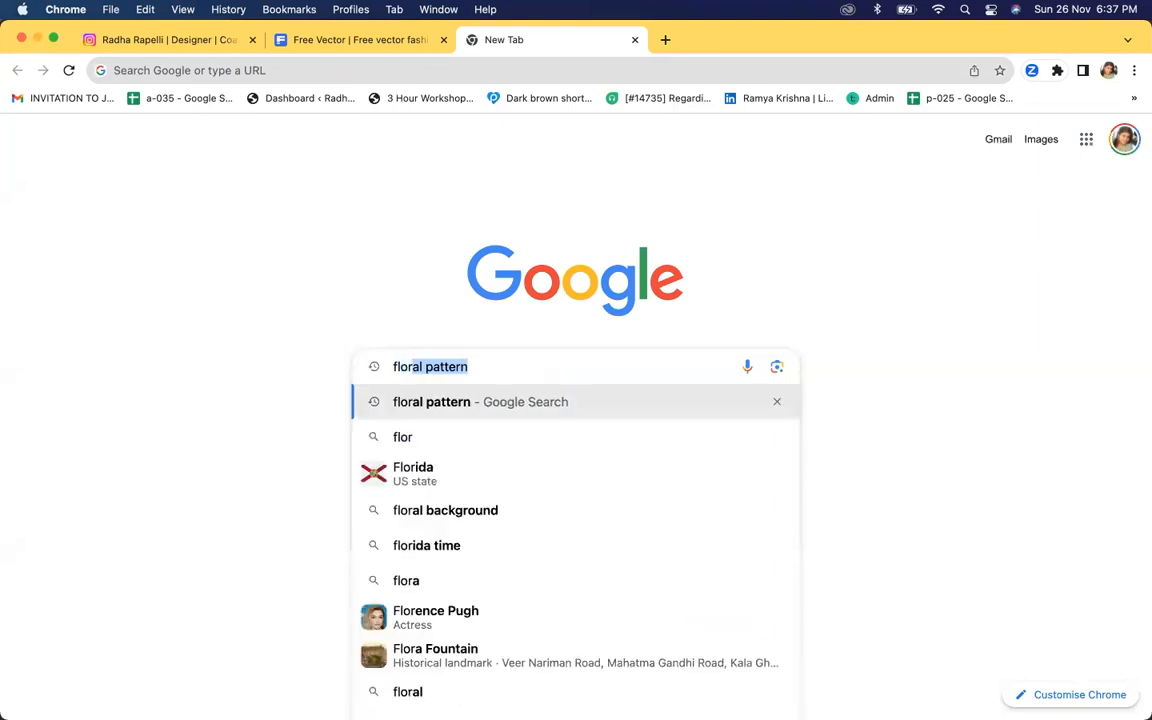
type("al")
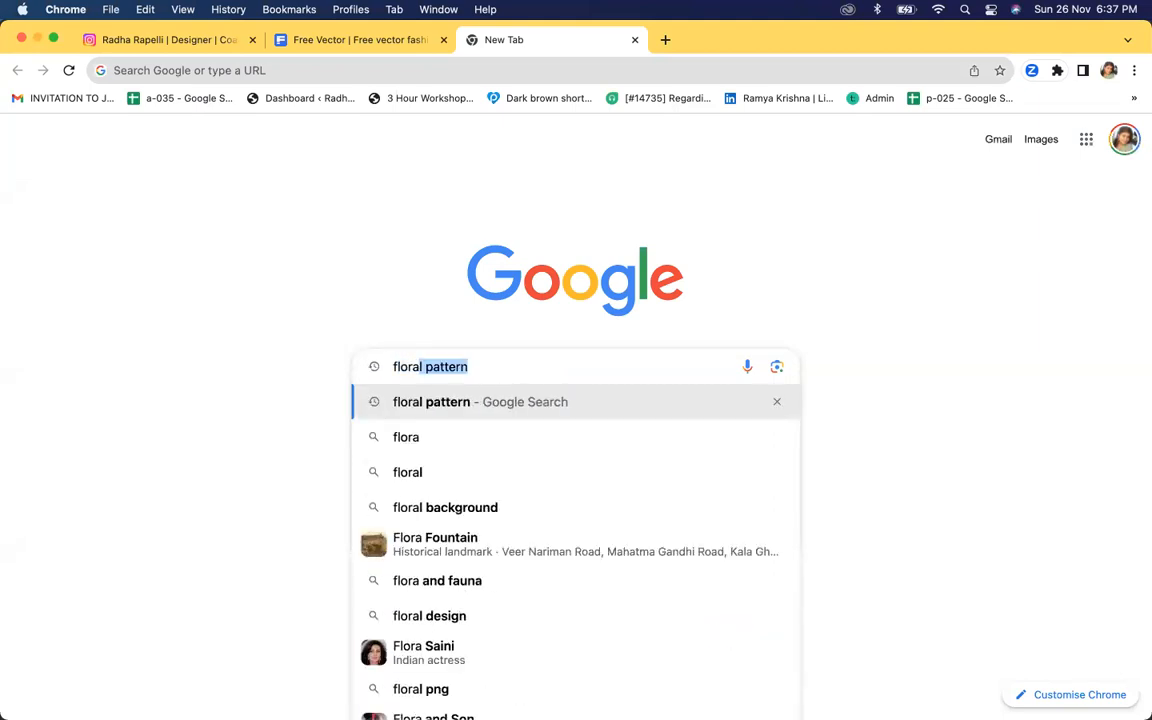
key("Right")
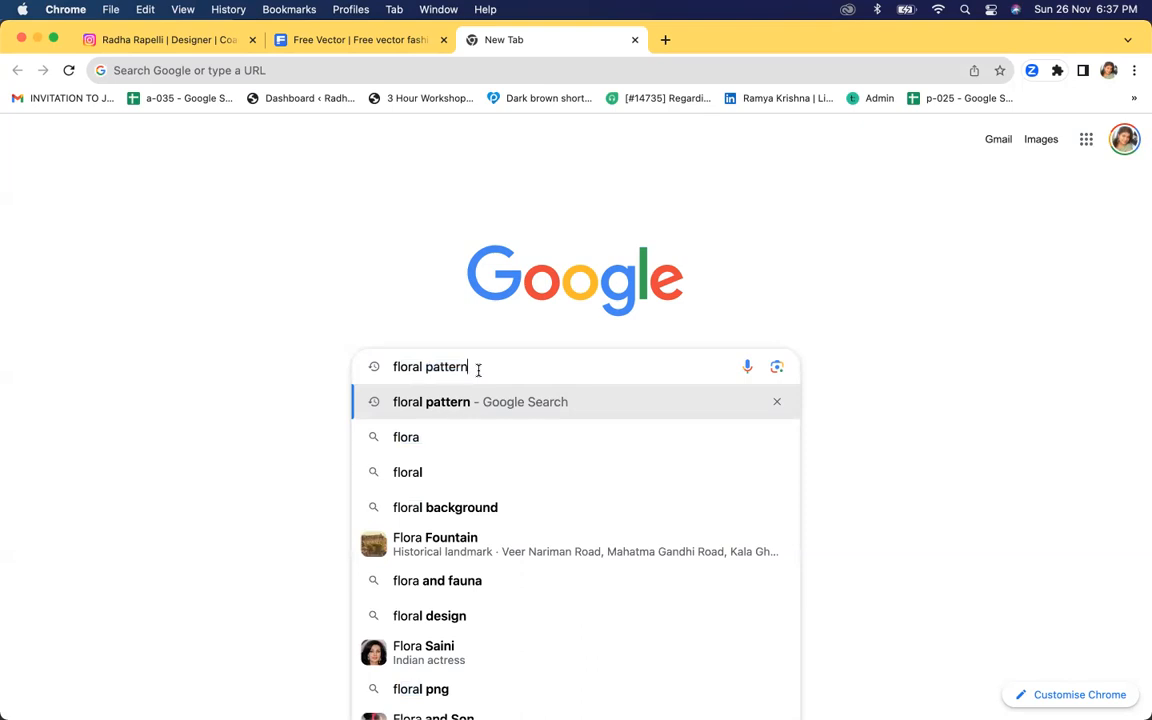
key("BackSpace")
key("BackSpace")
key("BackSpace")
key("BackSpace")
key("BackSpace")
key("BackSpace")
type("r")
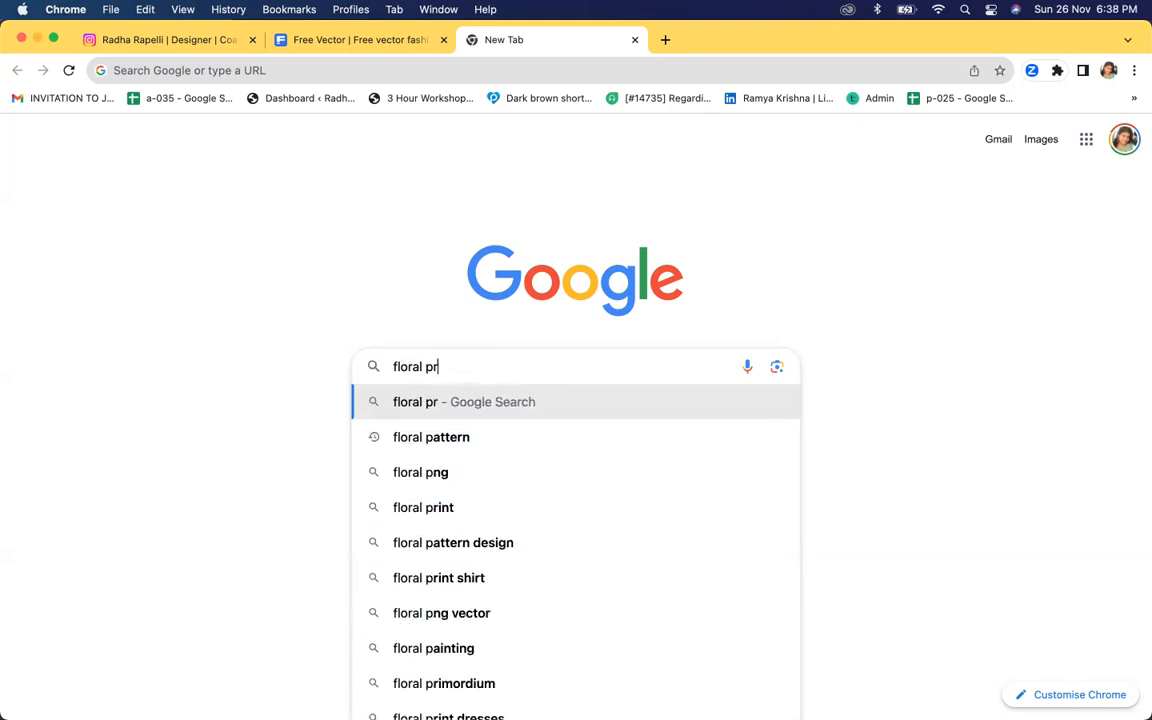
type("int")
key("Return")
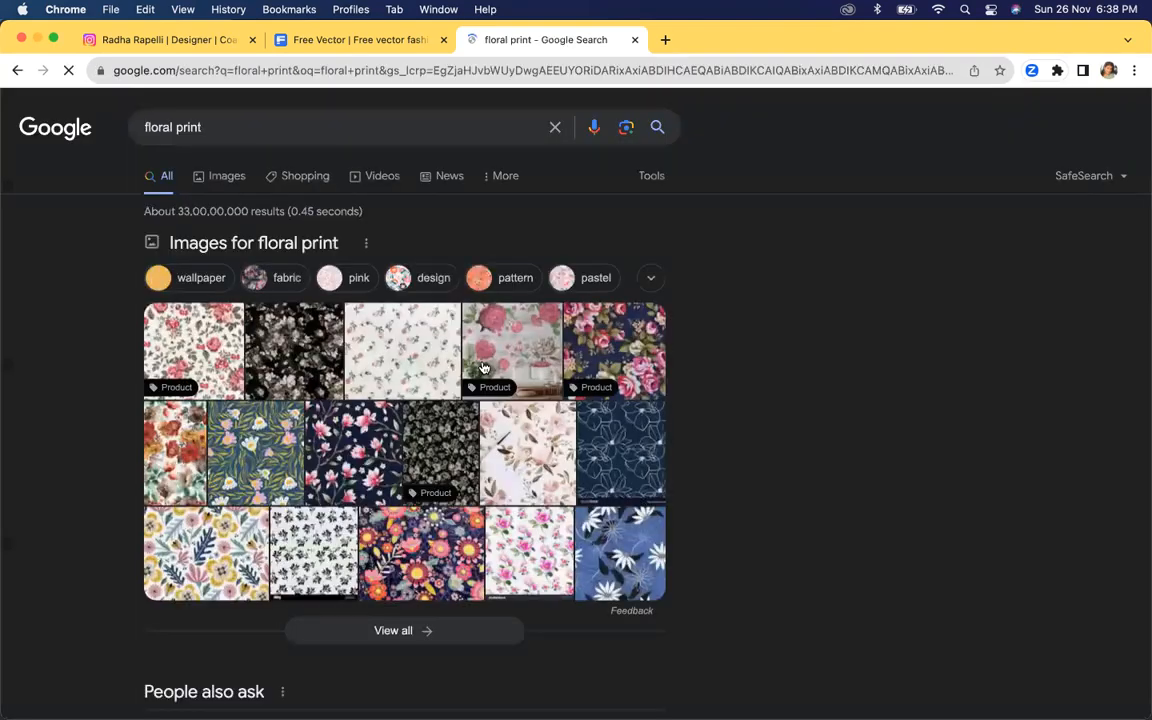
Browse the floral print image results and related images, and open the preview of the mint green rose floral print.
scroll(563, 366, "down", 3)
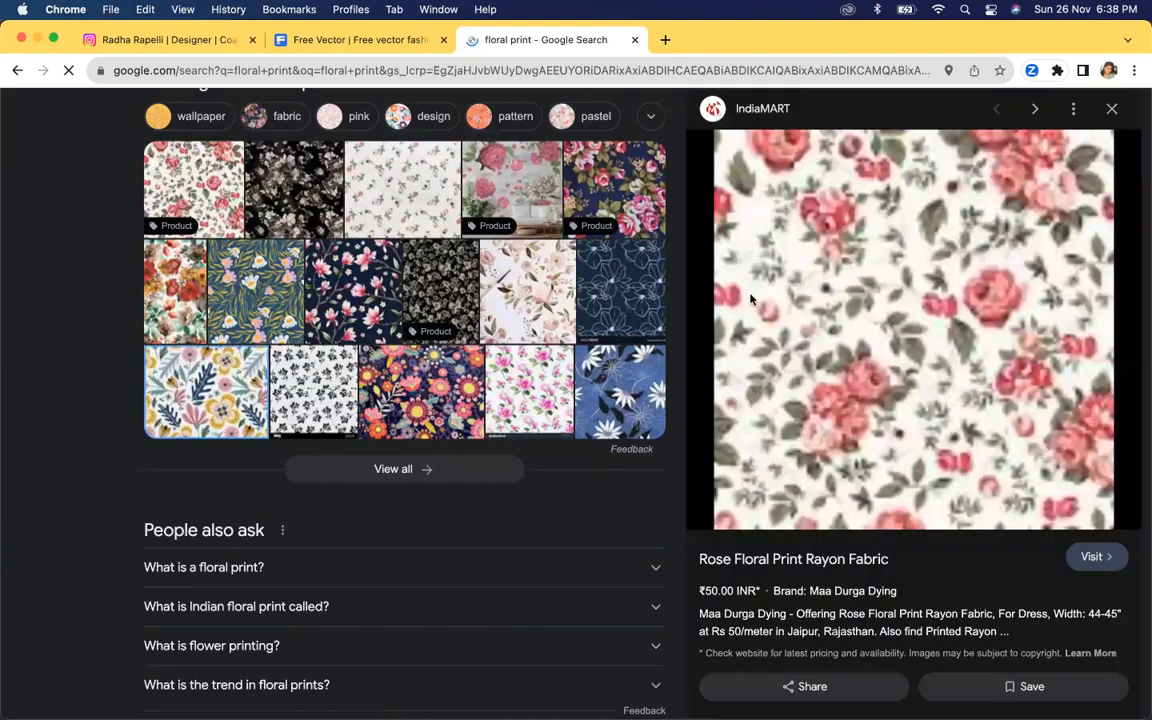
scroll(850, 346, "down", 3)
scroll(850, 346, "down", 3)
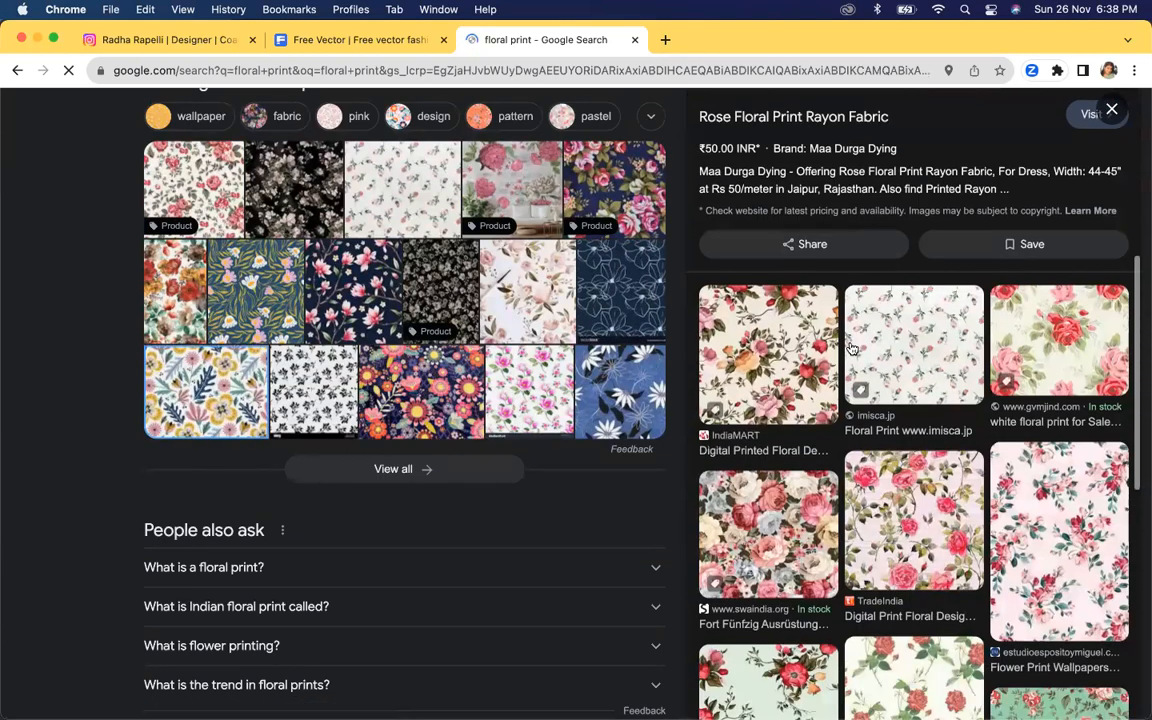
scroll(850, 346, "down", 10)
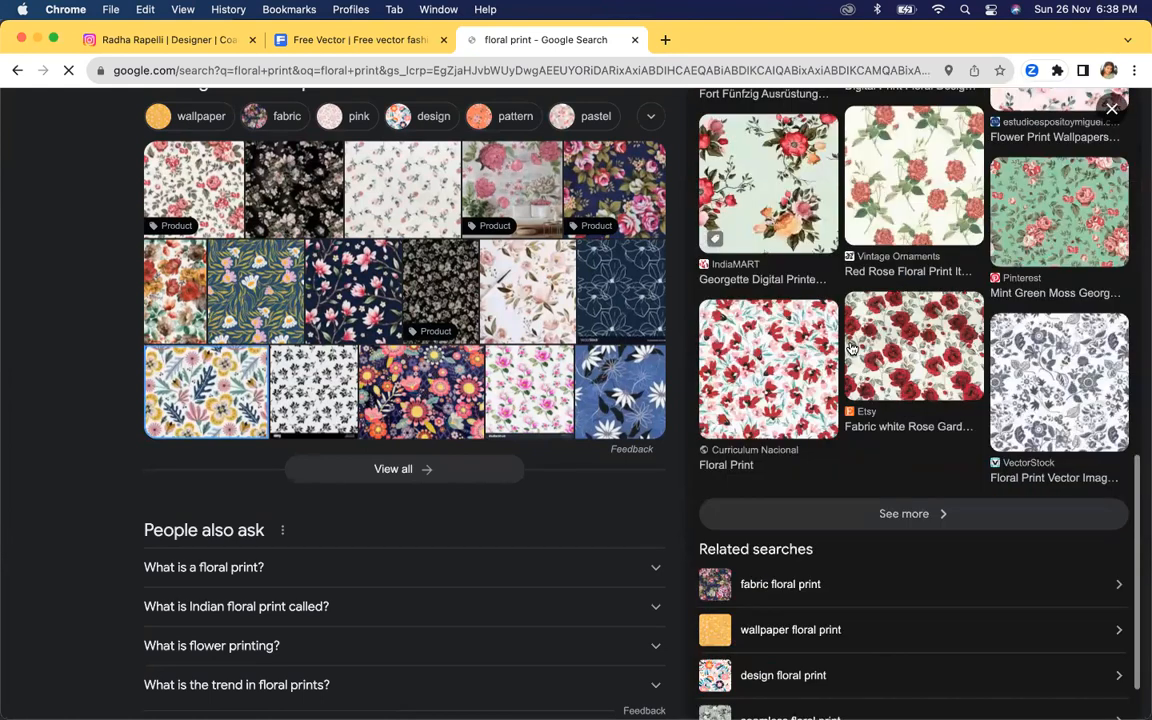
left_click(1067, 204)
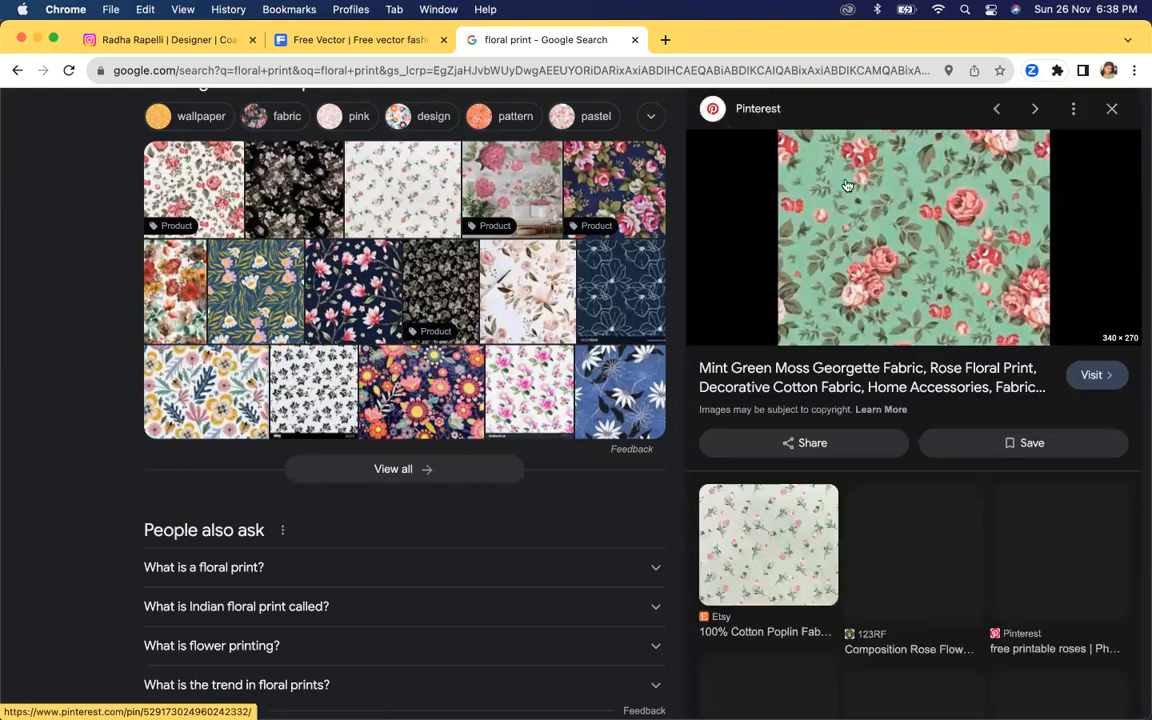
scroll(908, 242, "down", 3)
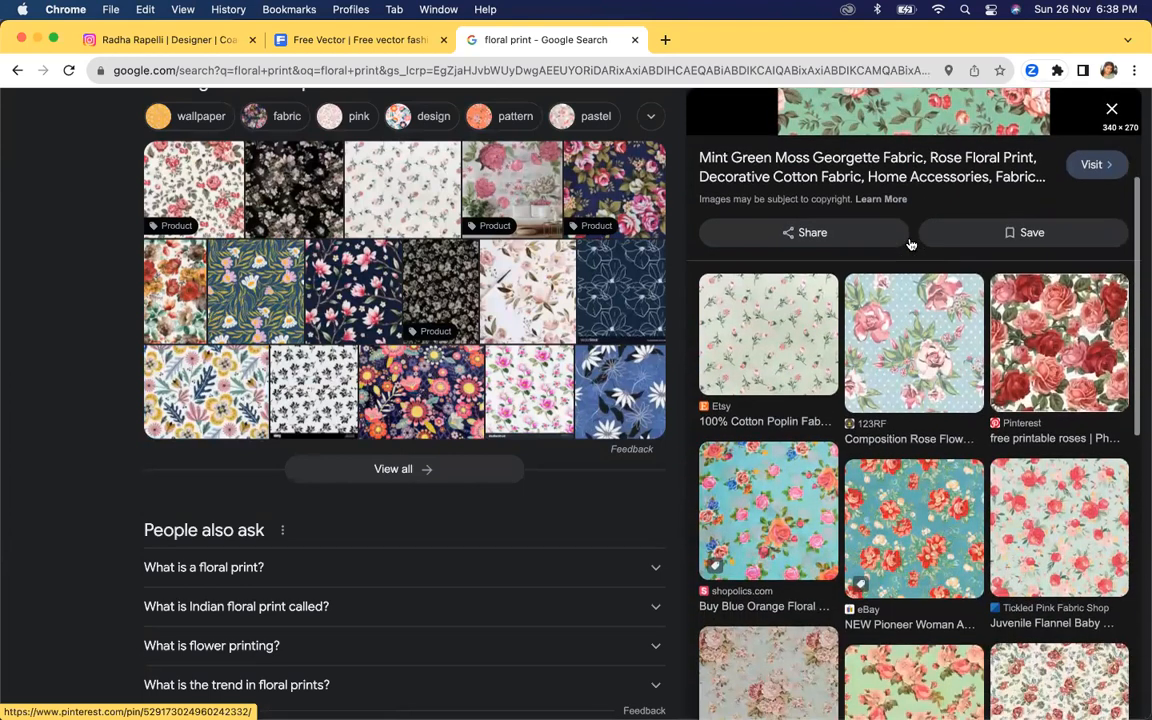
scroll(908, 240, "up", 3)
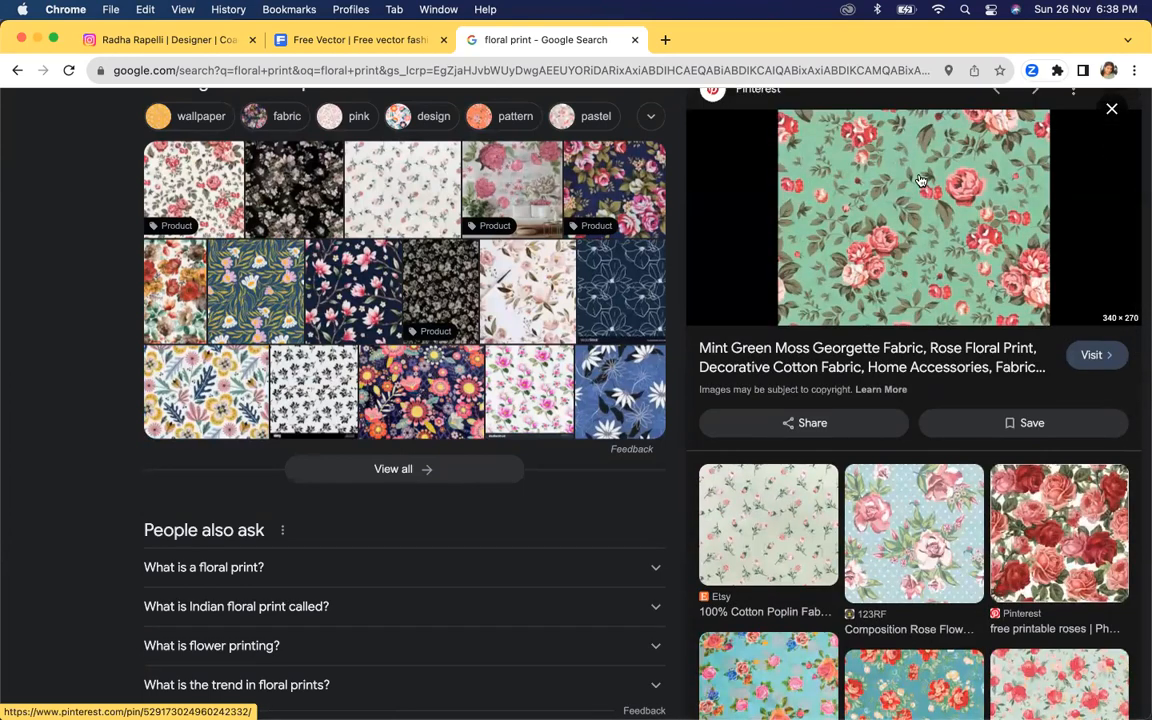
Copy the mint green rose floral print image from its preview in Chrome.
right_click(871, 195)
left_click(900, 385)
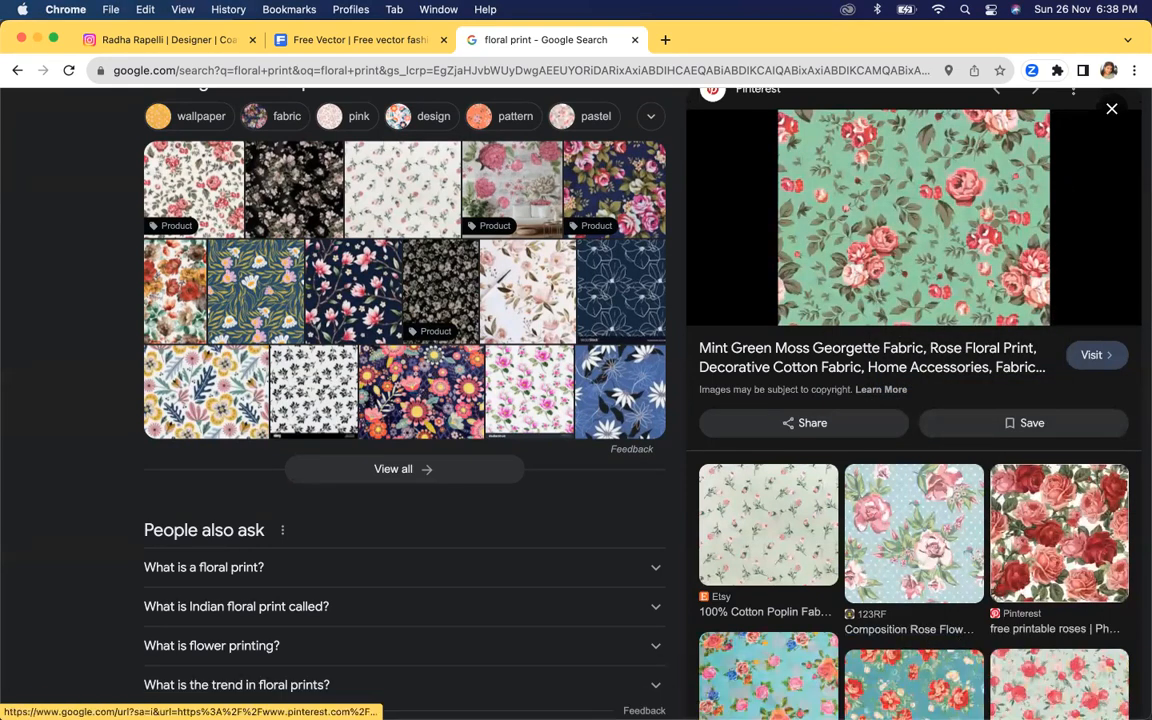
mouse_move(933, 700)
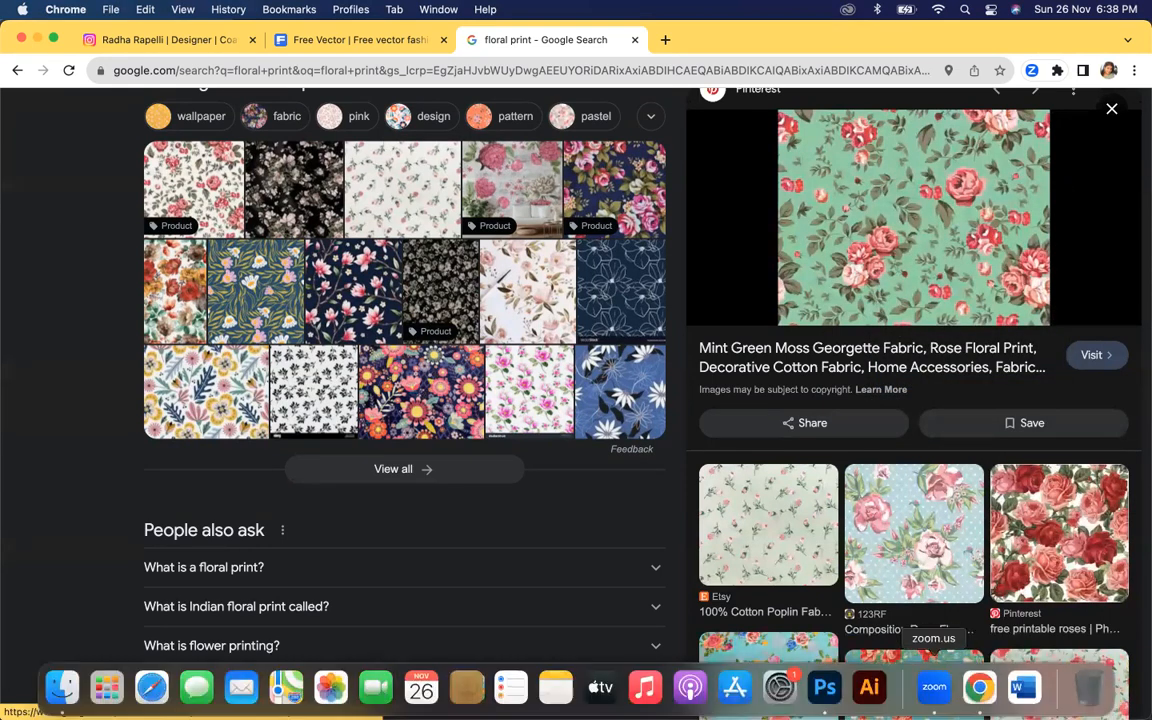
left_click(826, 688)
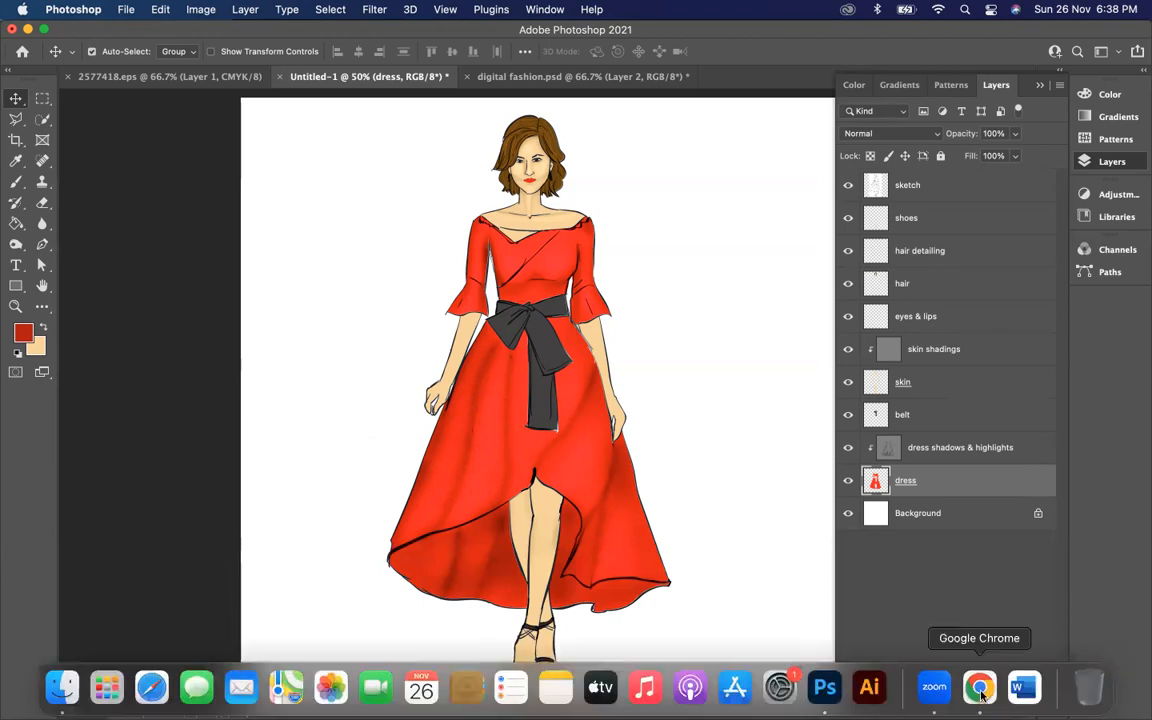
left_click(979, 690)
right_click(855, 192)
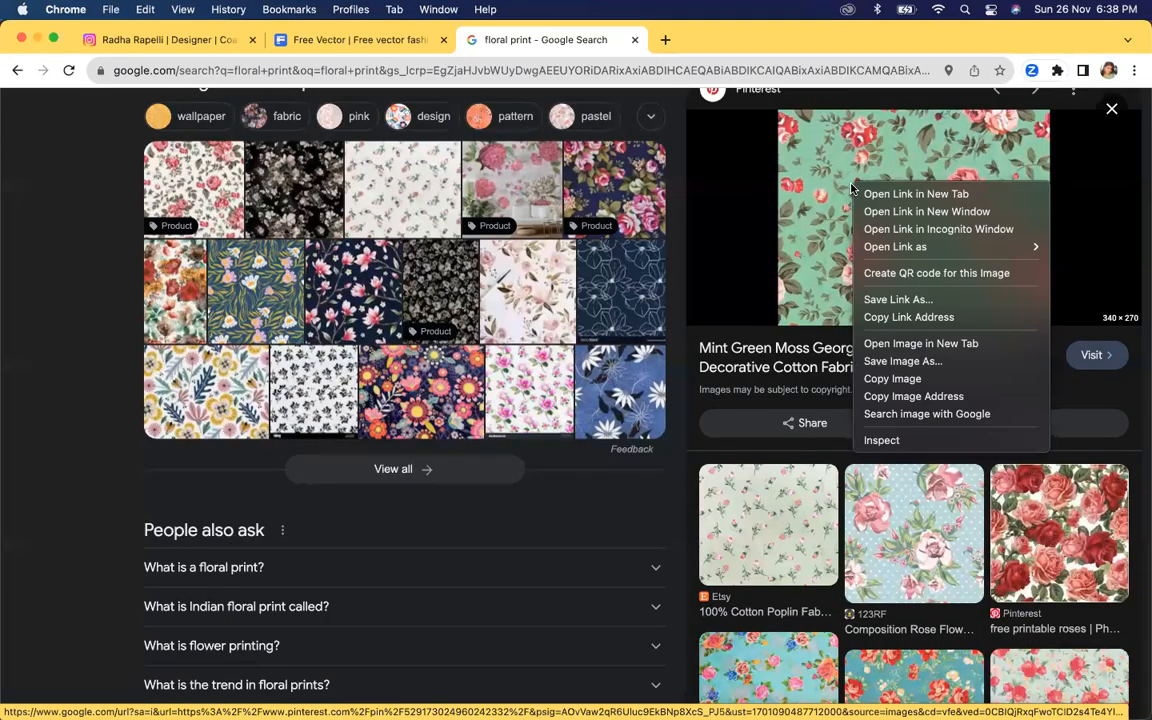
left_click(900, 379)
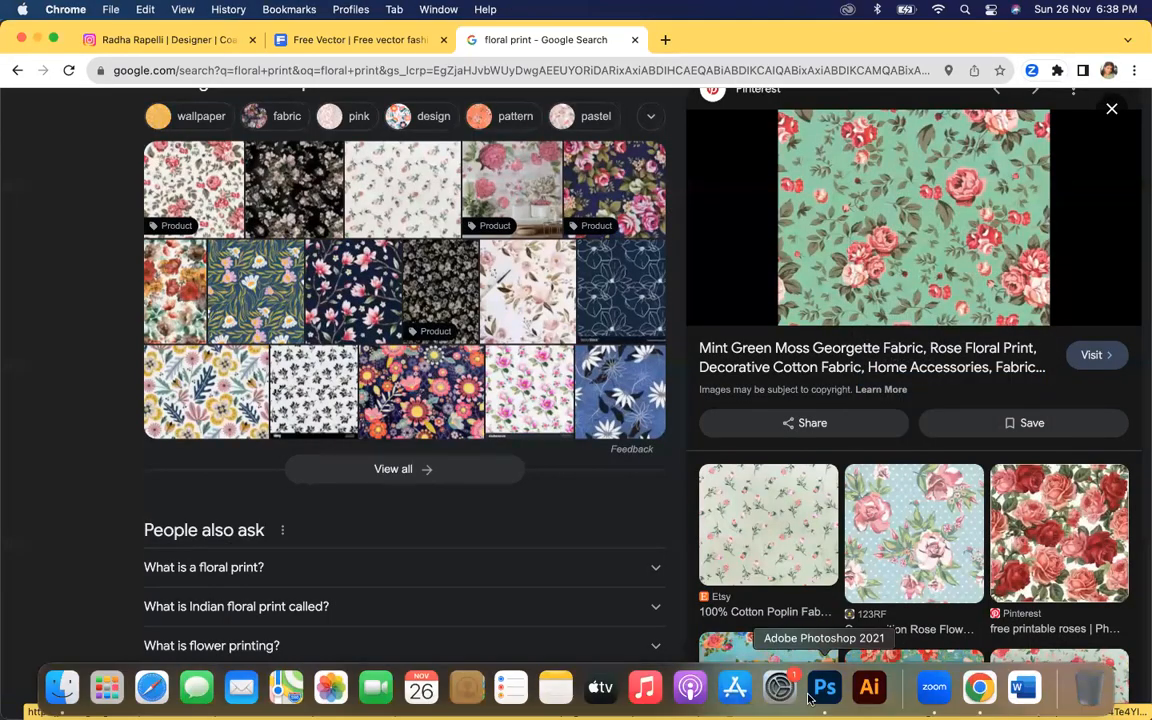
Switch to Photoshop and paste the print directly above the dress layer in Untitled-1, accepting the colour profile conversion.
left_click(822, 690)
key("super+v")
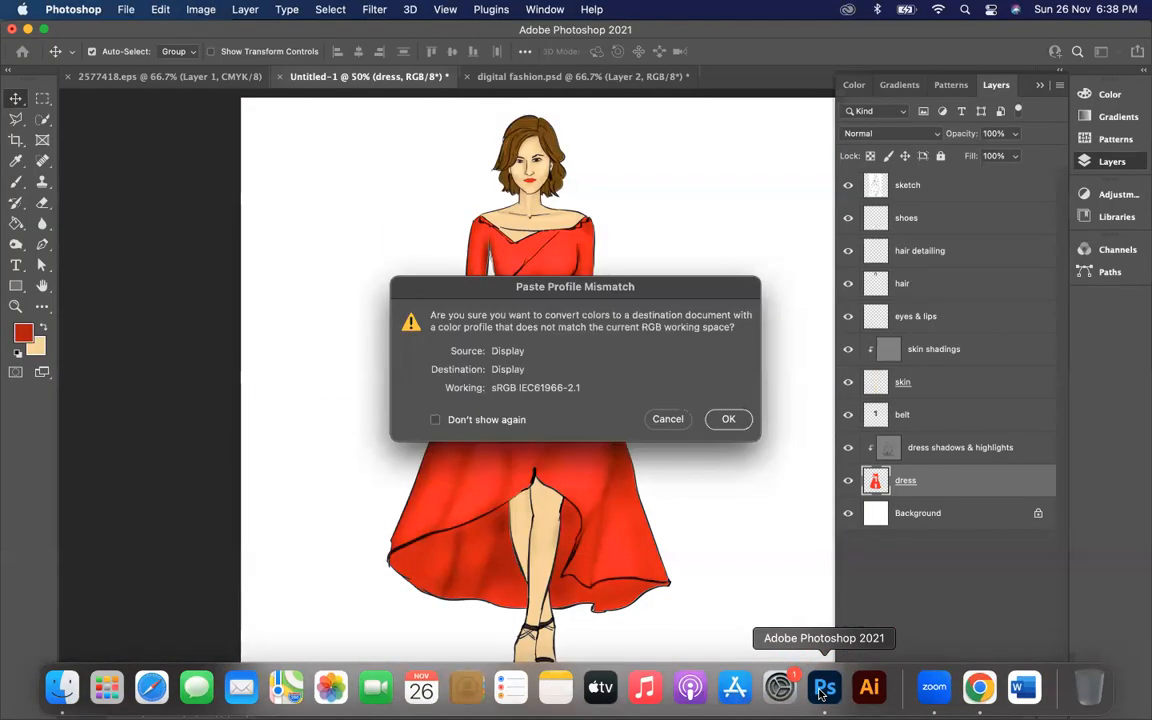
left_click(728, 419)
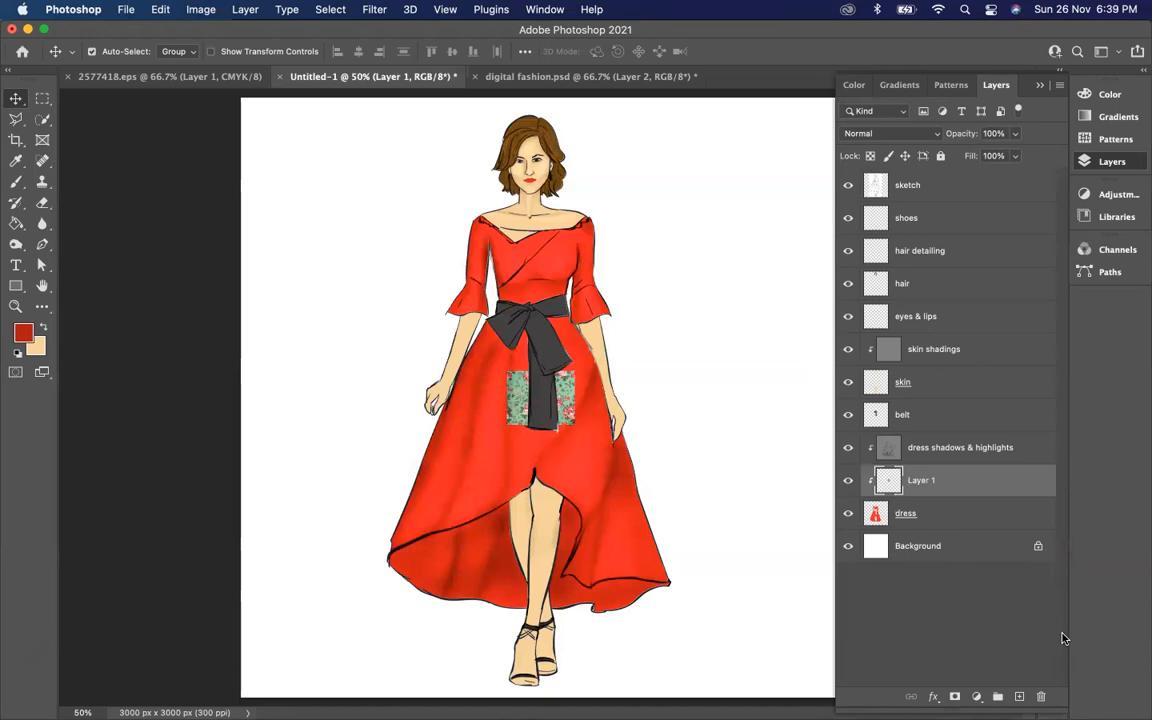
Enlarge the floral print on Layer 1 with Free Transform so it covers the whole dress from neckline to hem.
key("super+t")
left_click(681, 407)
left_click(940, 487)
key("super+t")
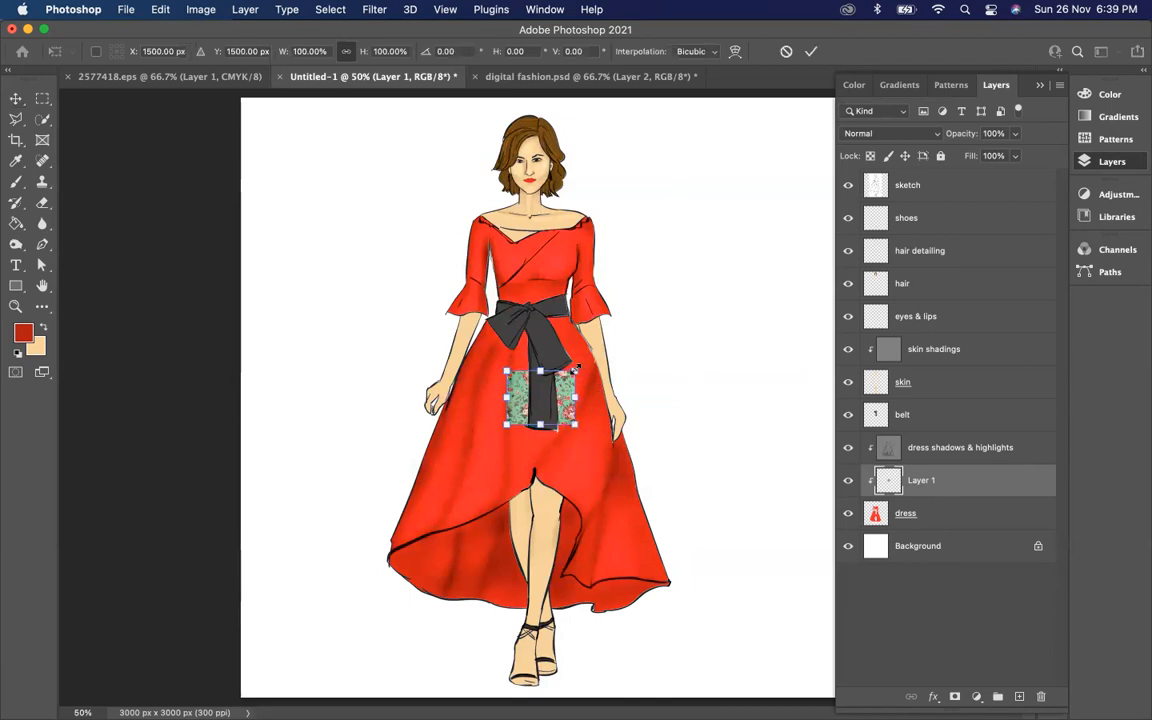
left_click_drag(584, 360, 774, 194)
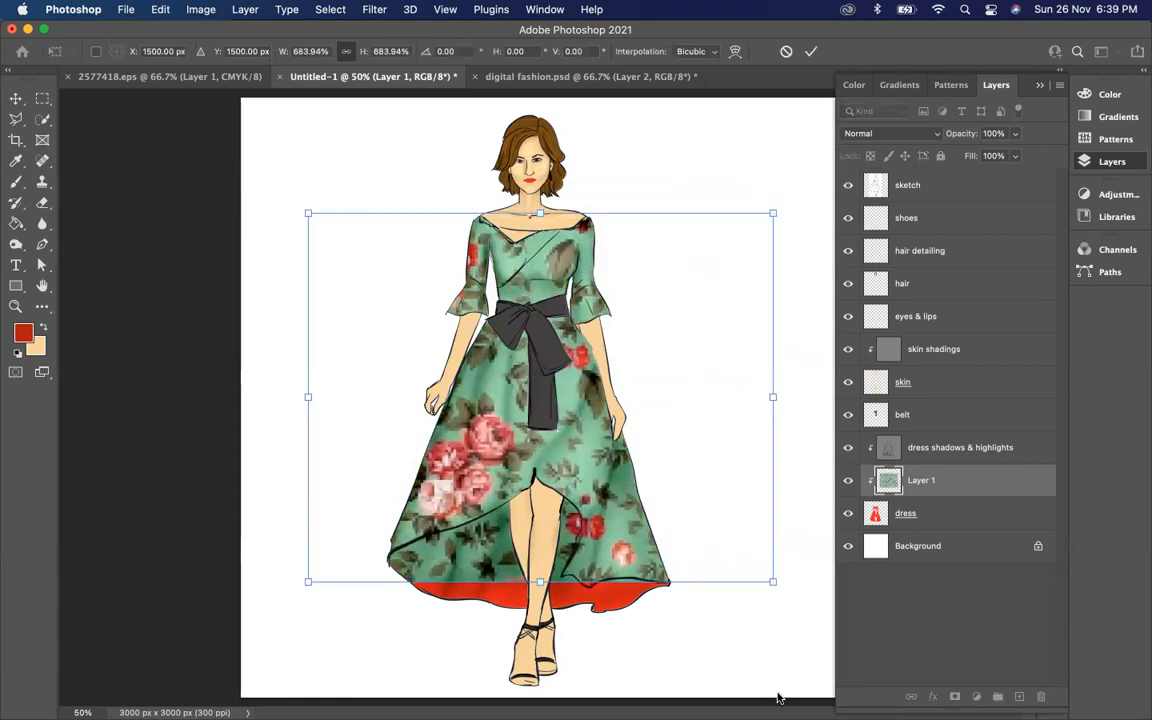
left_click_drag(773, 583, 809, 628)
key("Return")
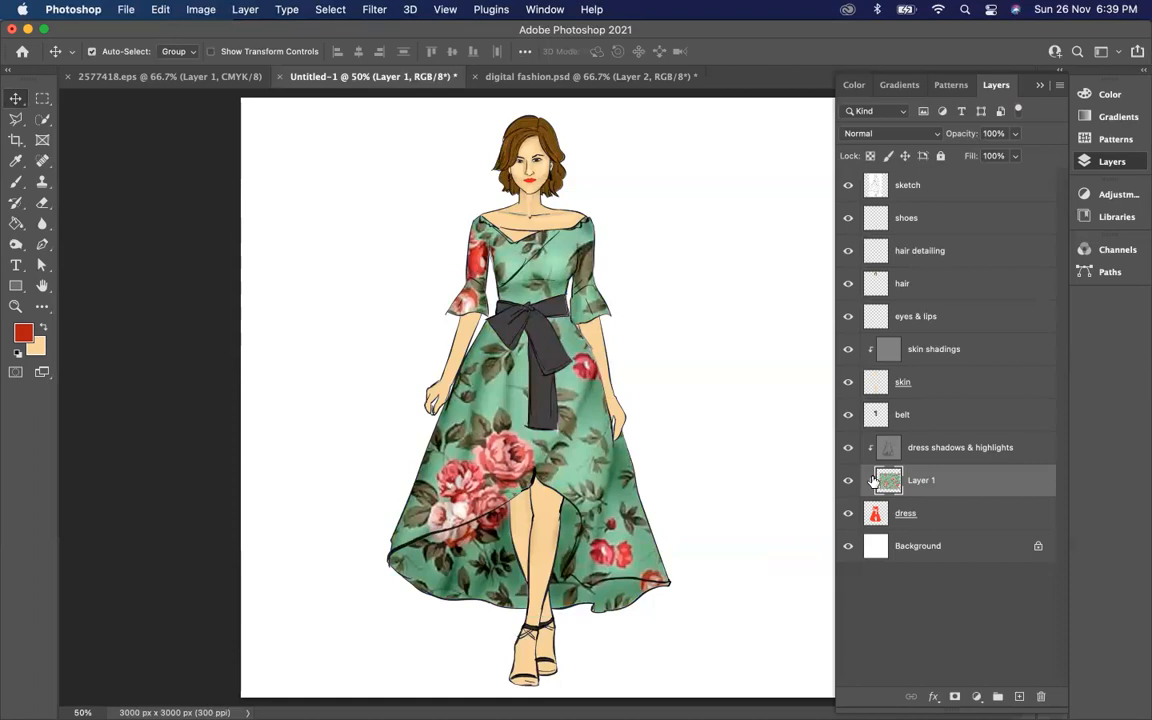
Release the clipping mask of Layer 1 and clip both Layer 1 and dress shadows & highlights to the dress again.
right_click(962, 489)
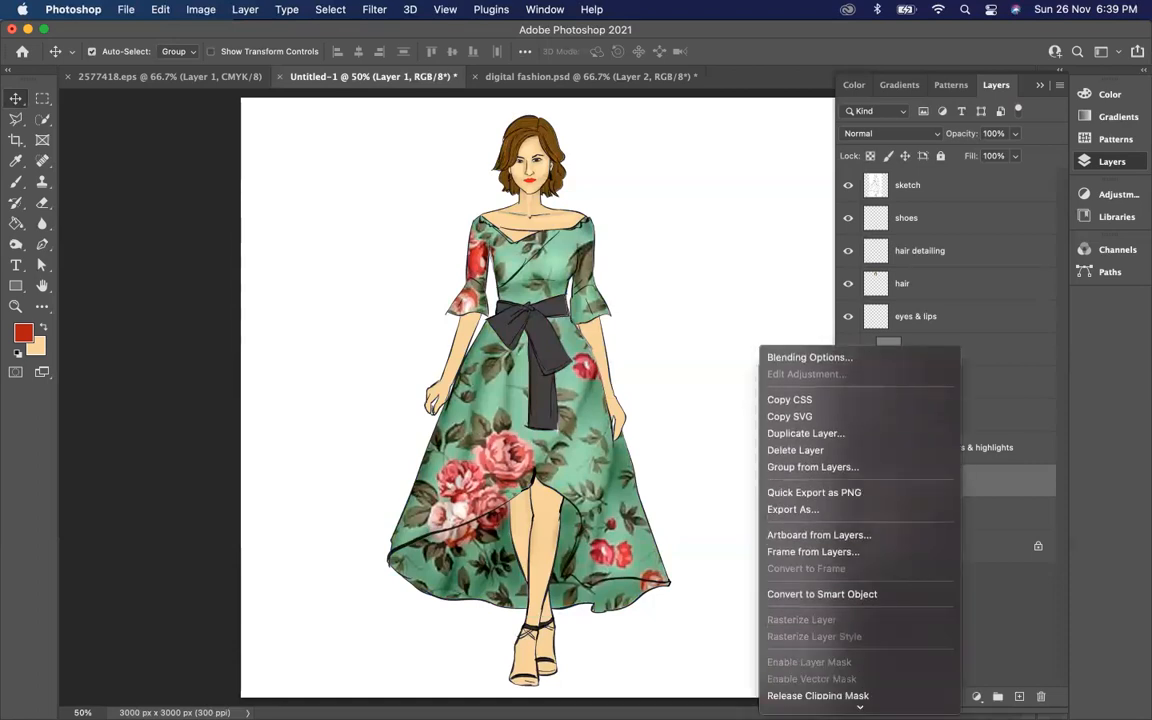
left_click(810, 494)
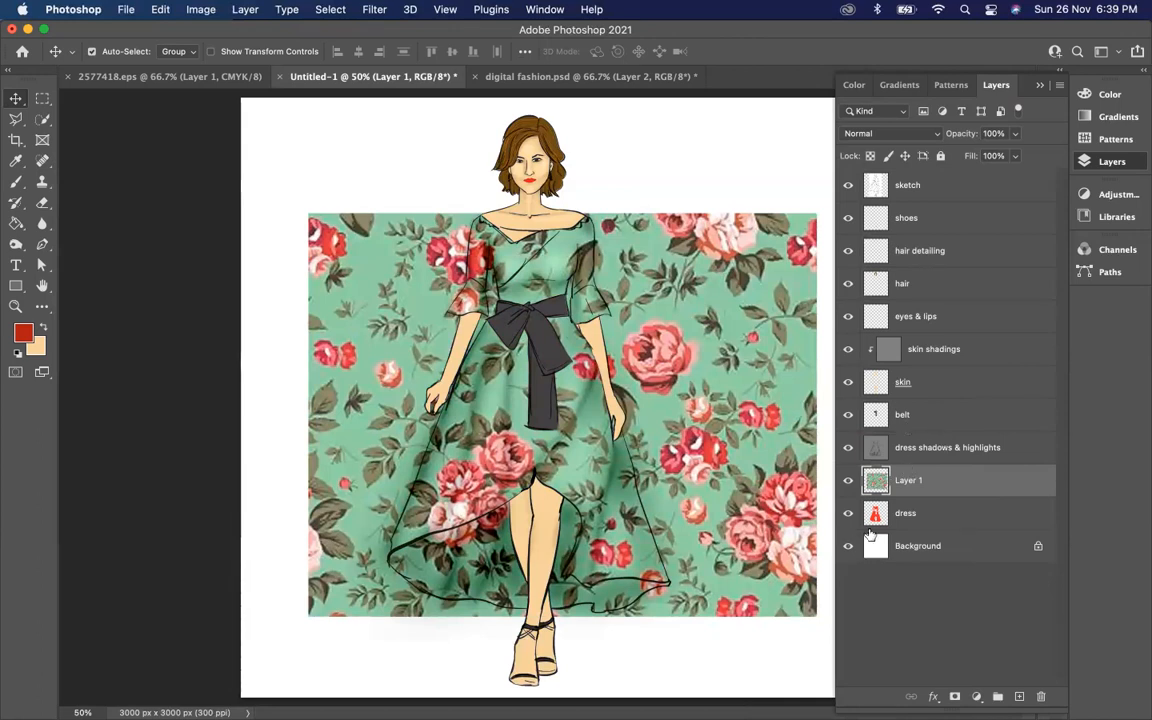
right_click(959, 480)
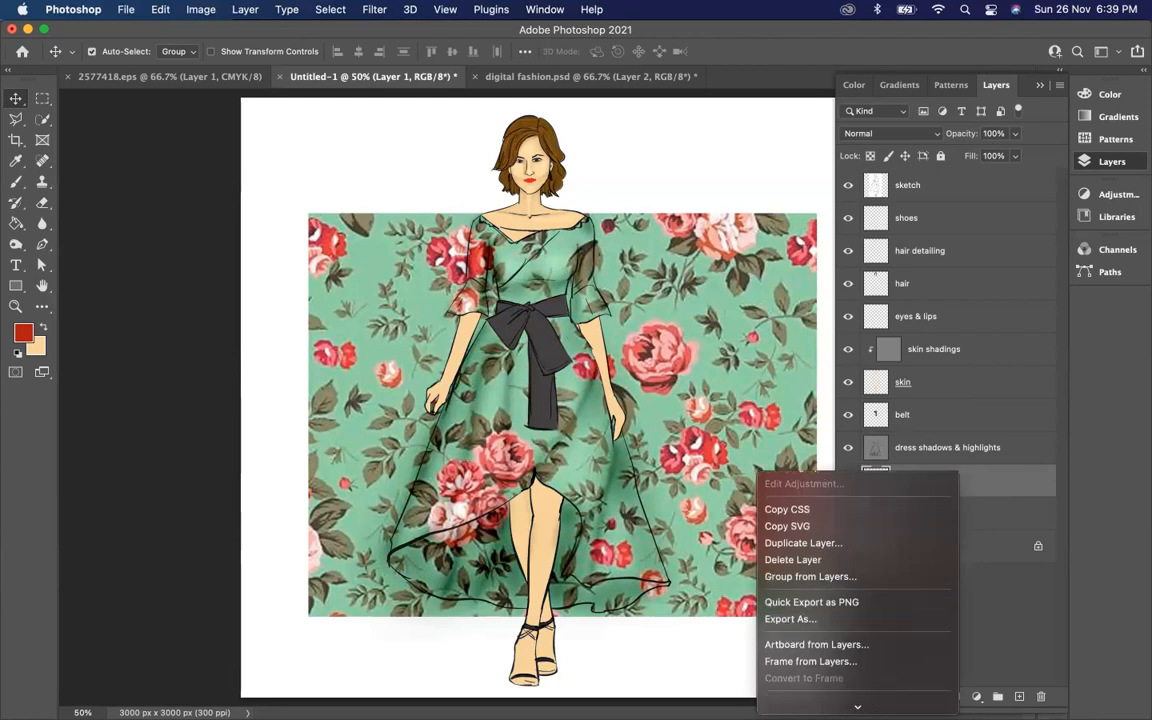
left_click(800, 503)
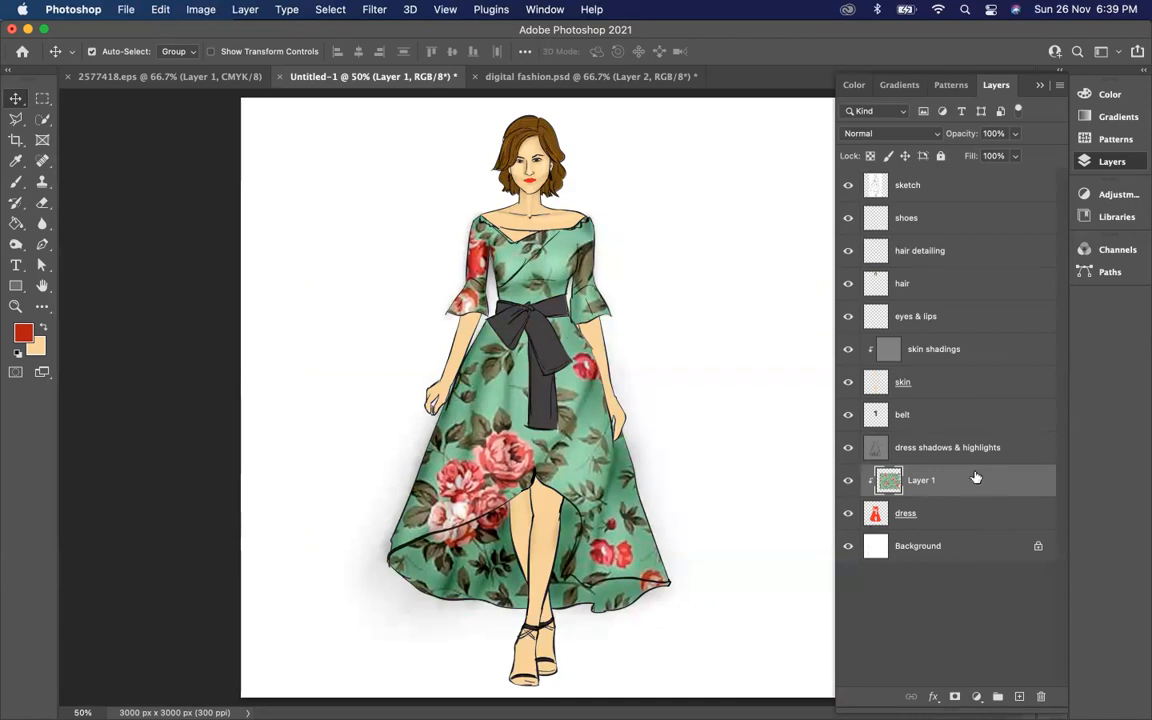
left_click(868, 448)
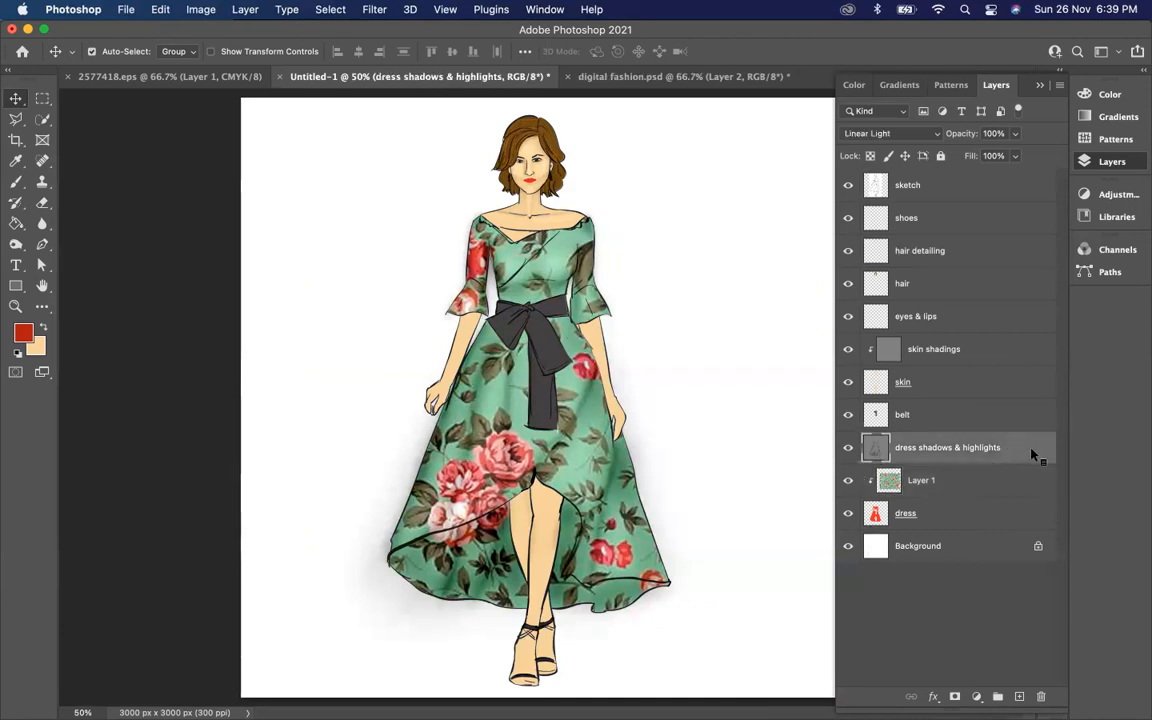
right_click(1030, 456)
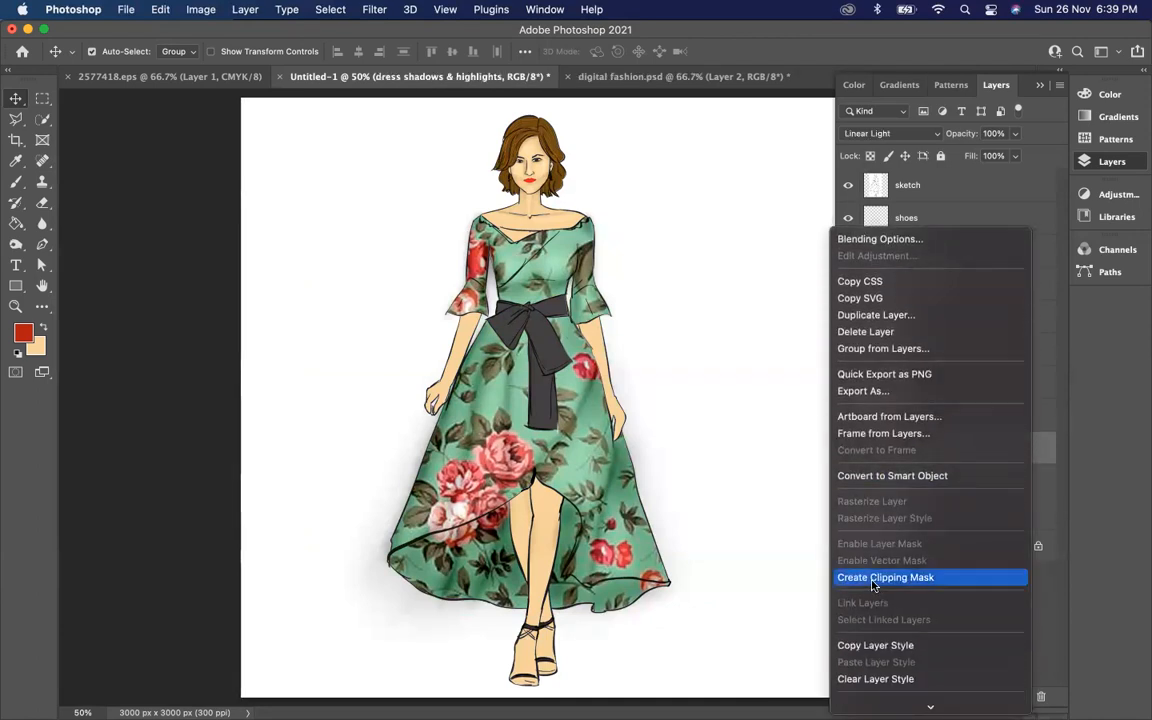
left_click(885, 577)
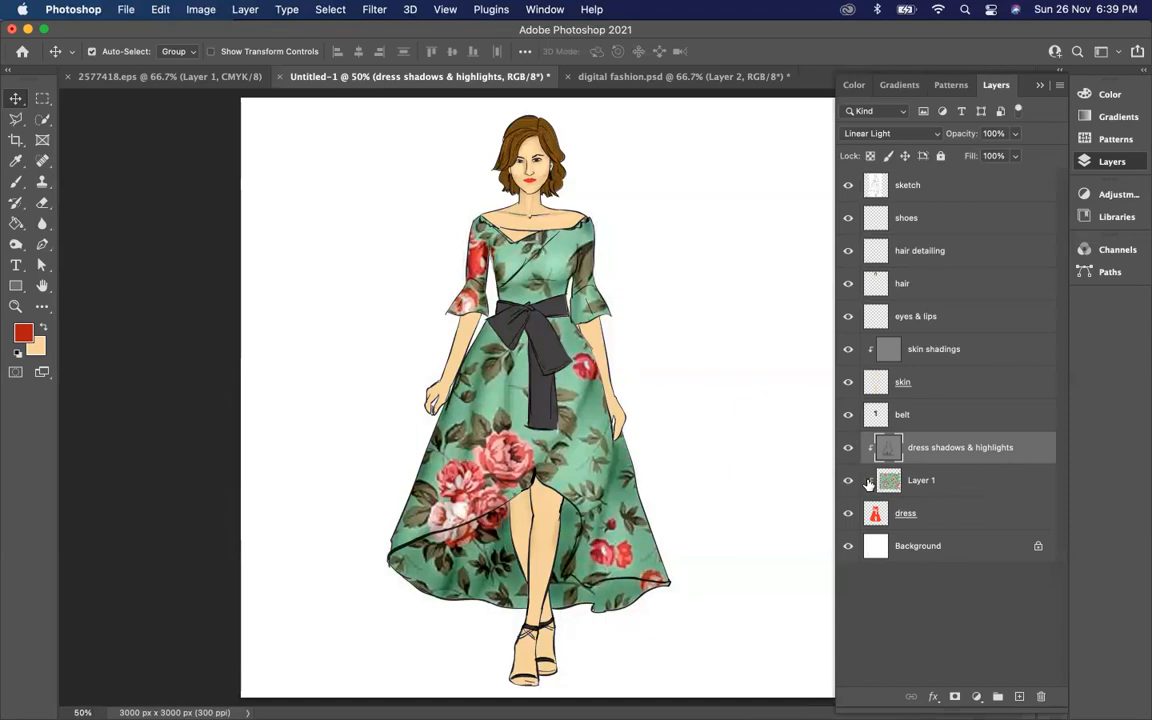
Compare the printed dress with and without the dress shadows & highlights layer.
left_click(849, 449)
left_click(849, 449)
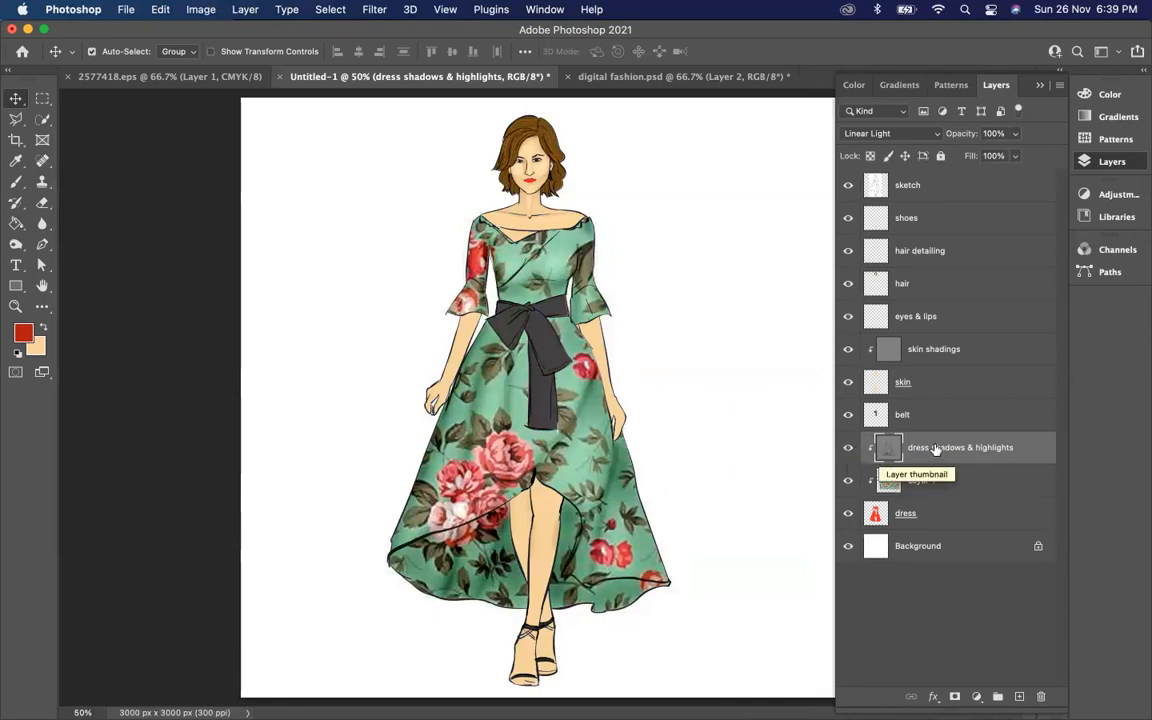
left_click(849, 447)
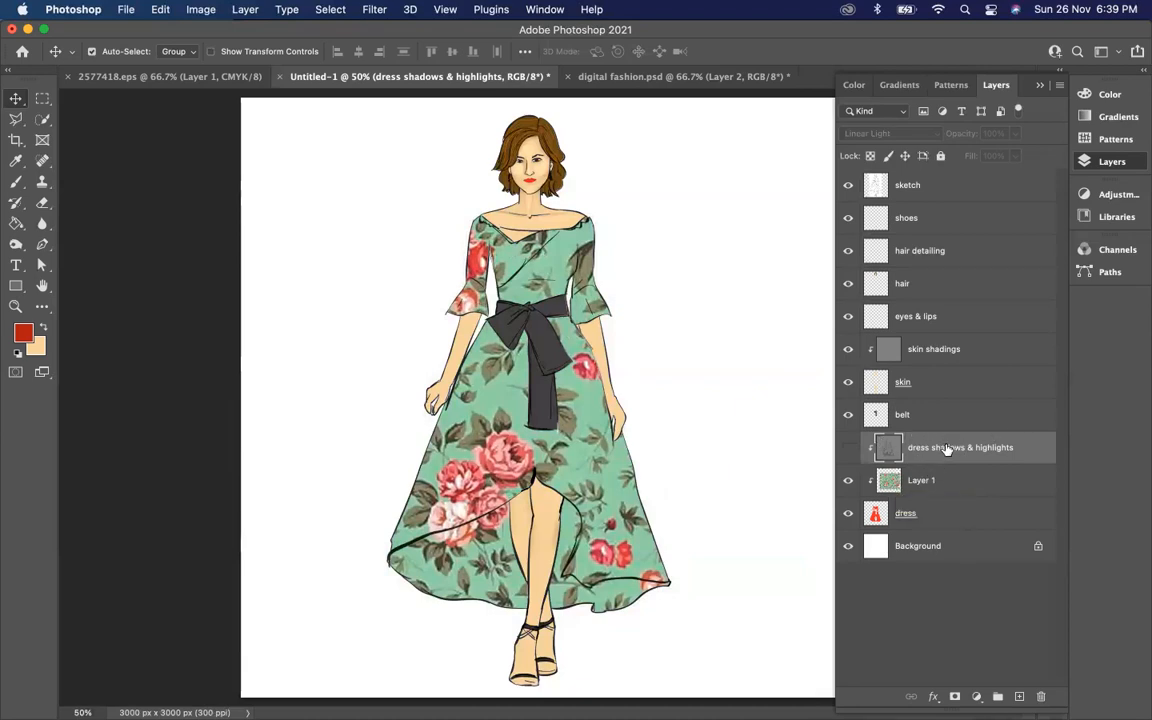
left_click(849, 448)
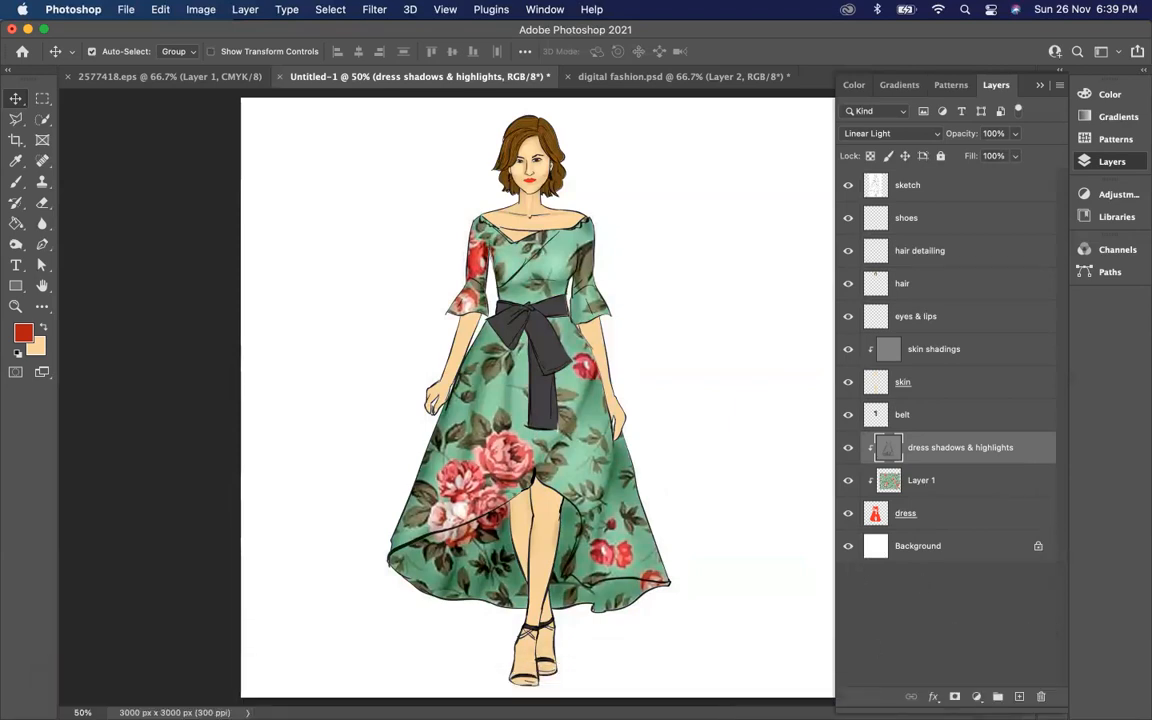
Switch to Chrome and look through more related floral print images.
mouse_move(1023, 688)
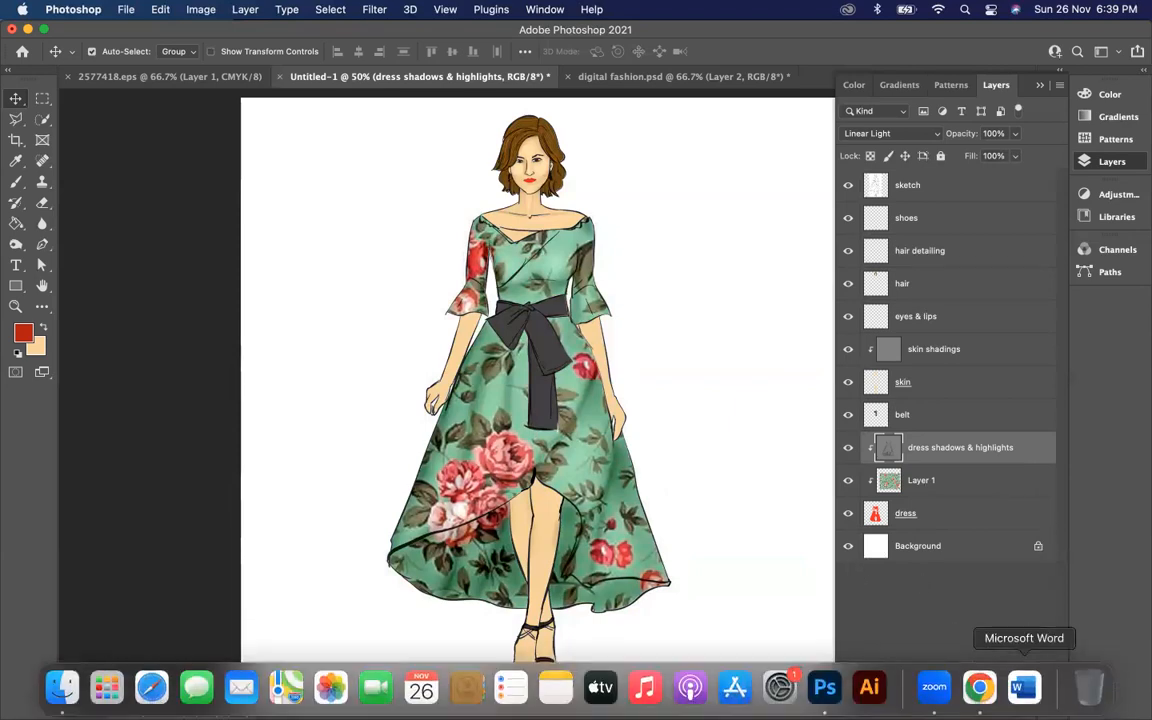
left_click(979, 688)
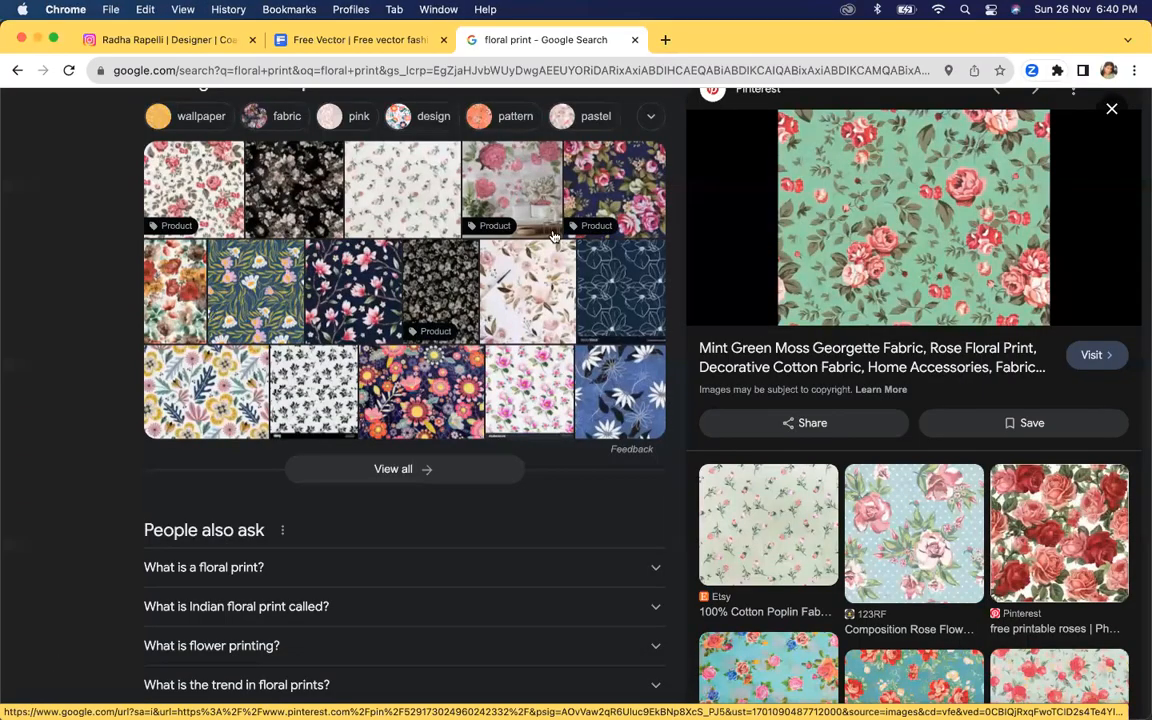
scroll(793, 423, "down", 10)
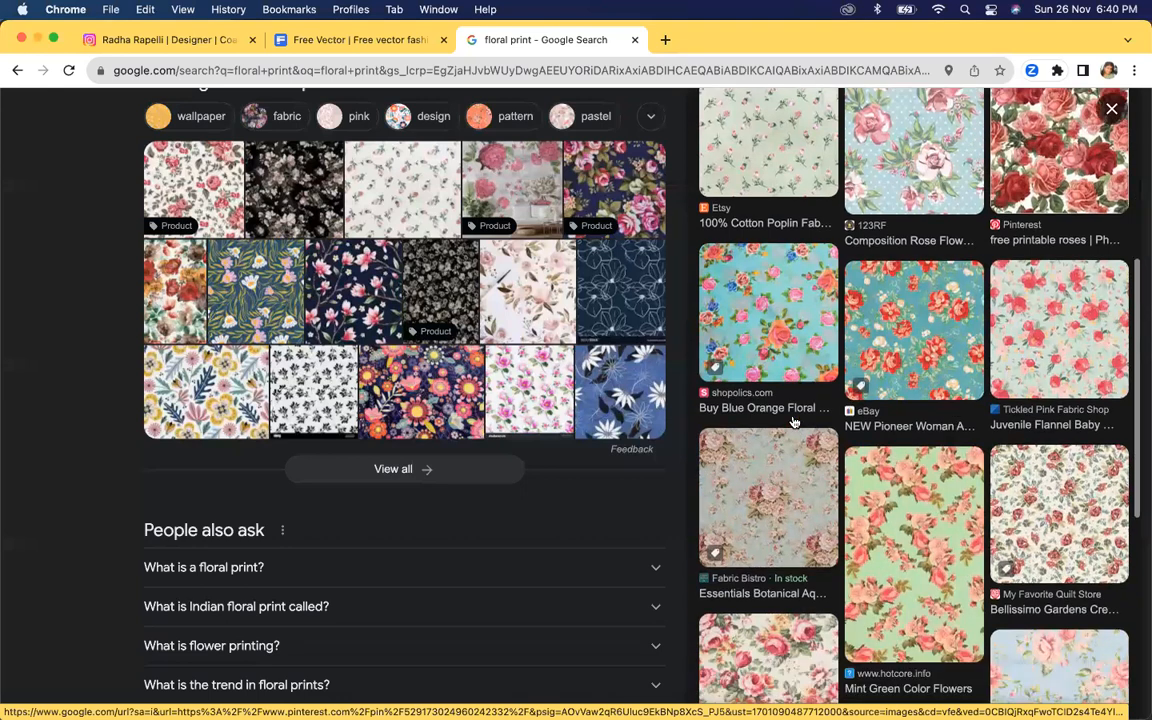
scroll(315, 238, "up", 3)
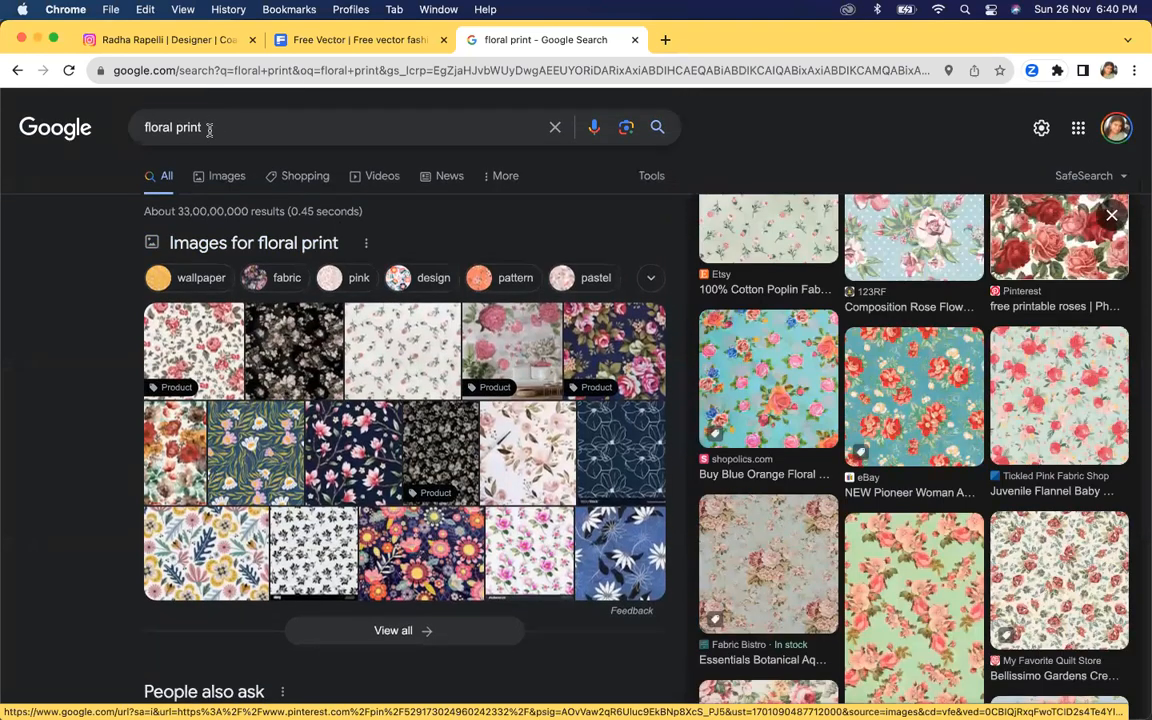
Search Google for "rose print" and look over the image results.
left_click_drag(211, 128, 80, 118)
type("rose")
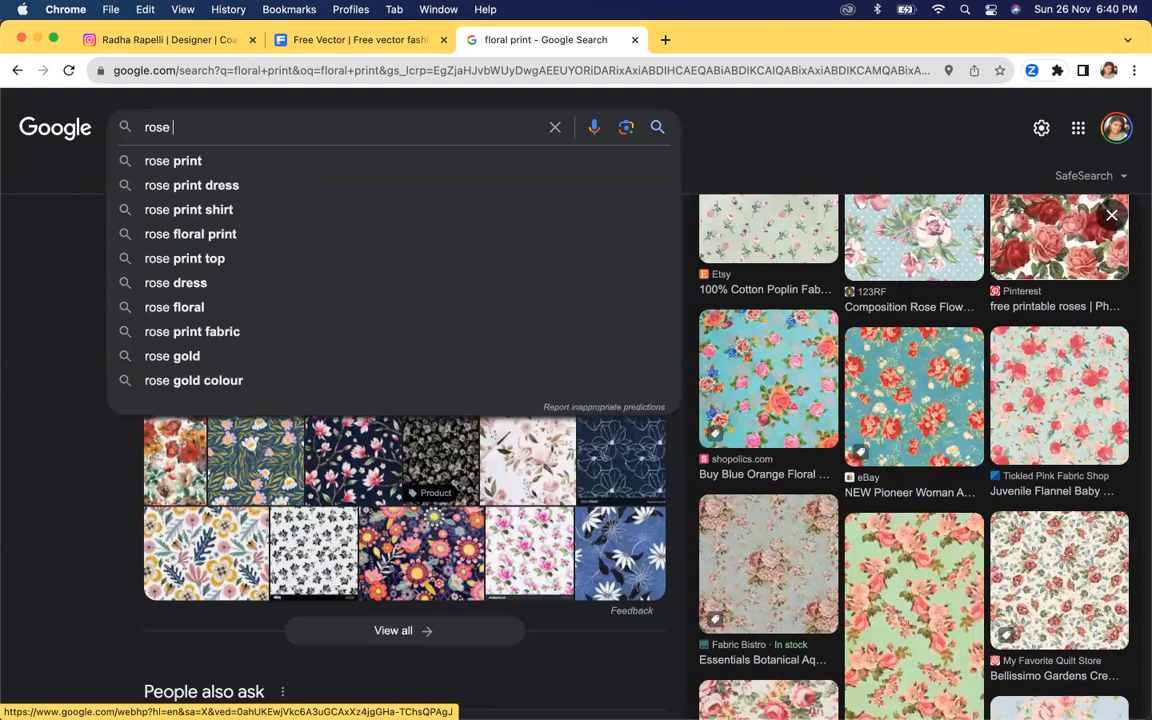
key("Return")
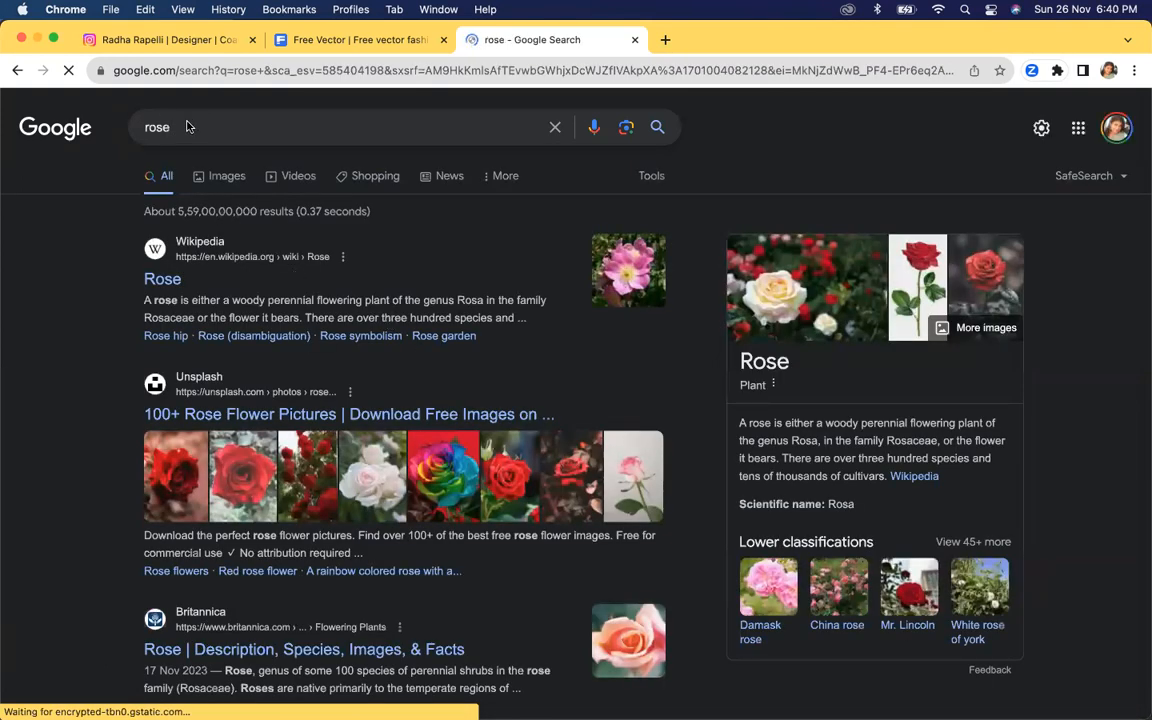
left_click(170, 127)
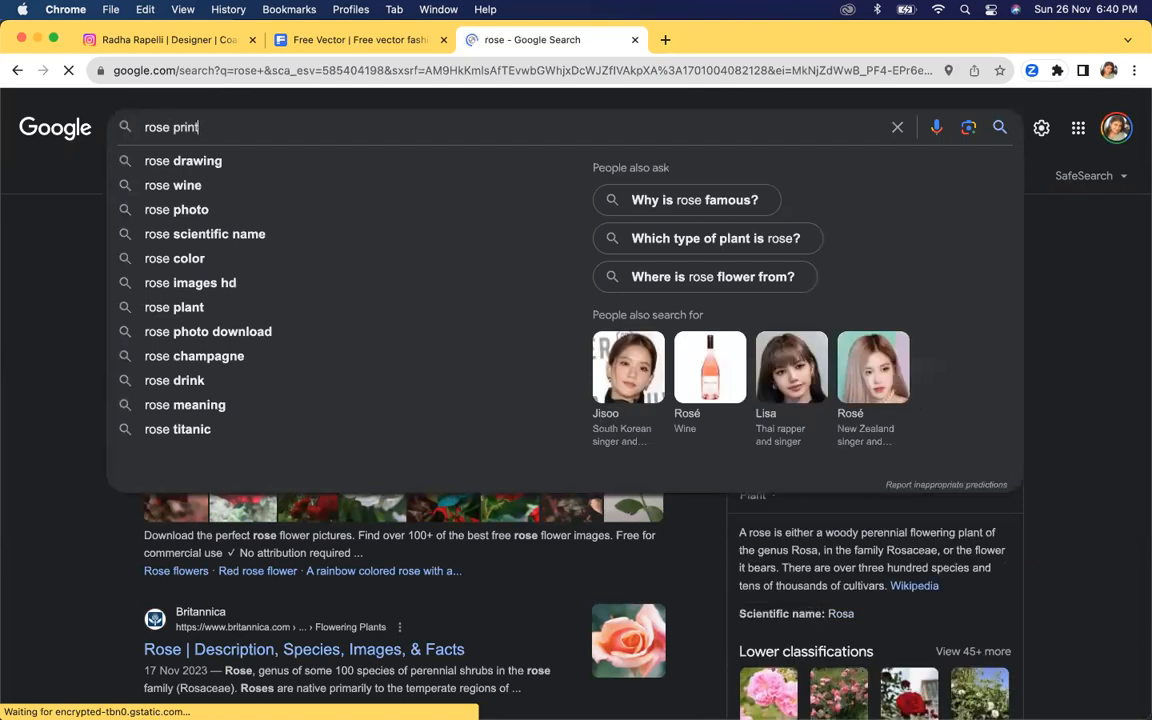
key("Return")
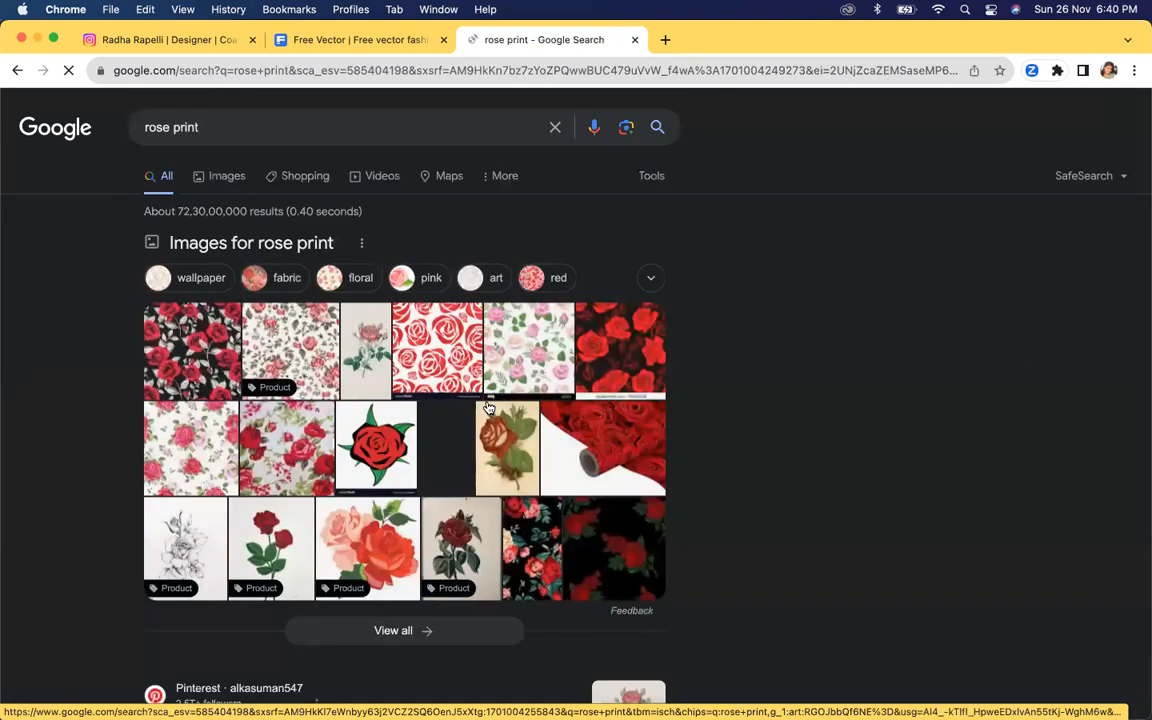
scroll(489, 407, "down", 1)
scroll(489, 407, "down", 1)
scroll(489, 407, "up", 3)
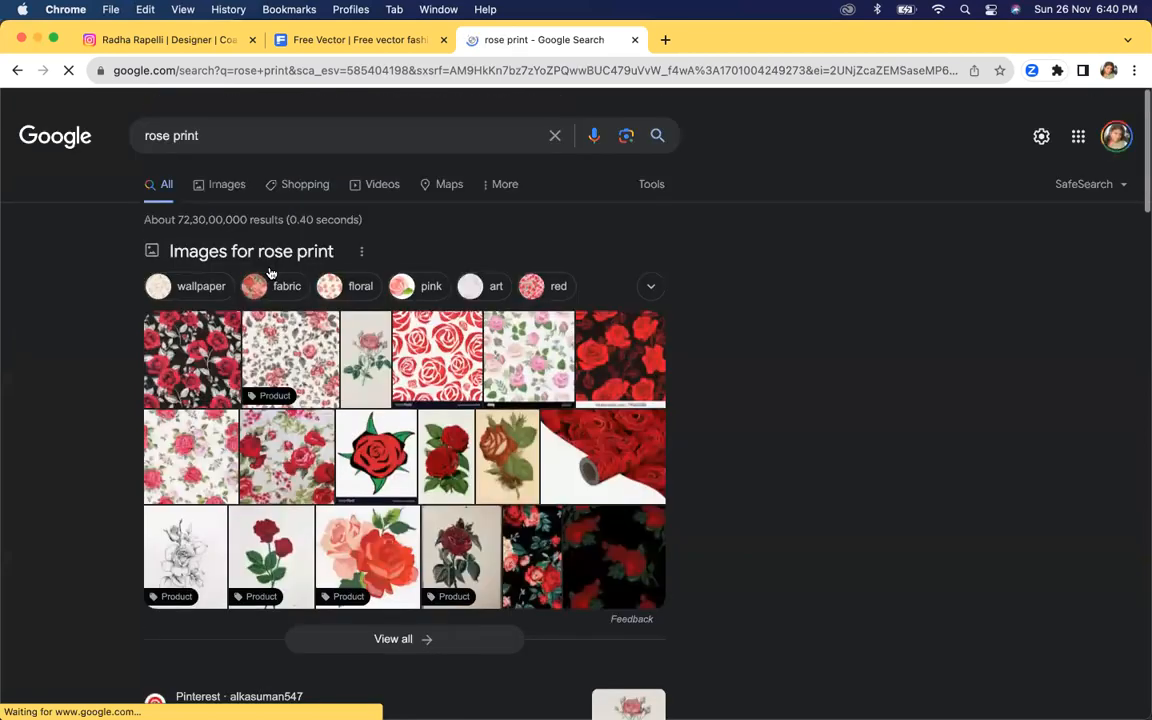
Show the image results for "rose print" and look through them for a print suited to the dress.
left_click(220, 181)
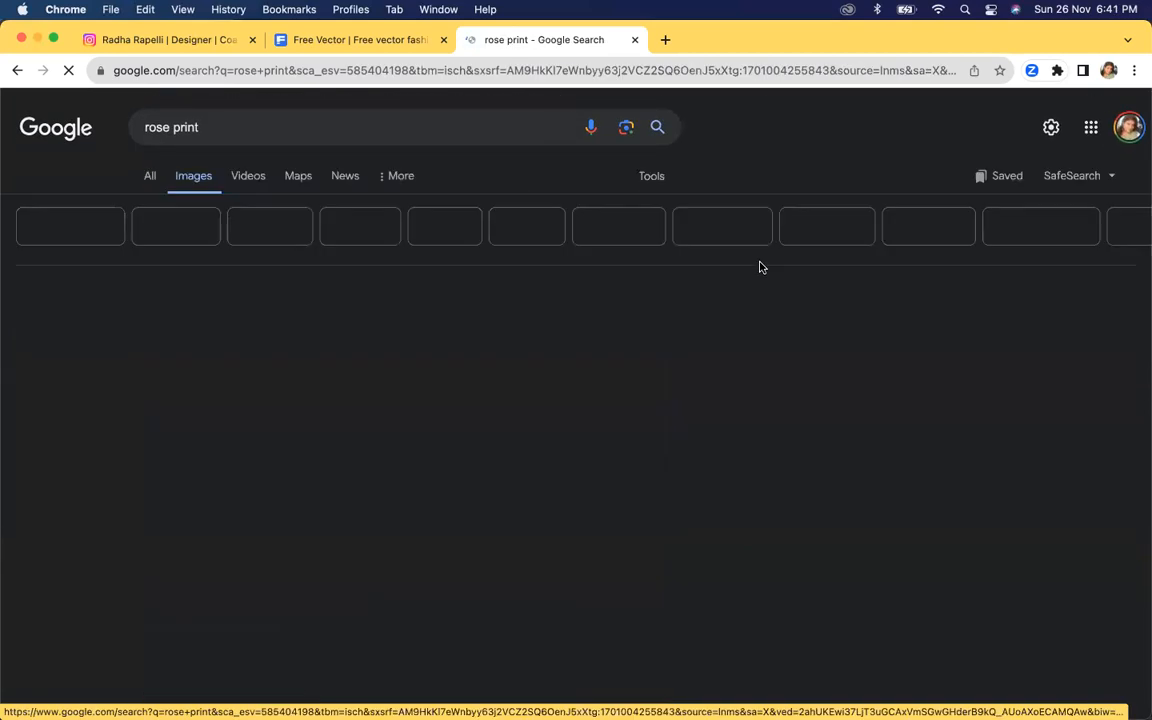
scroll(263, 198, "down", 5)
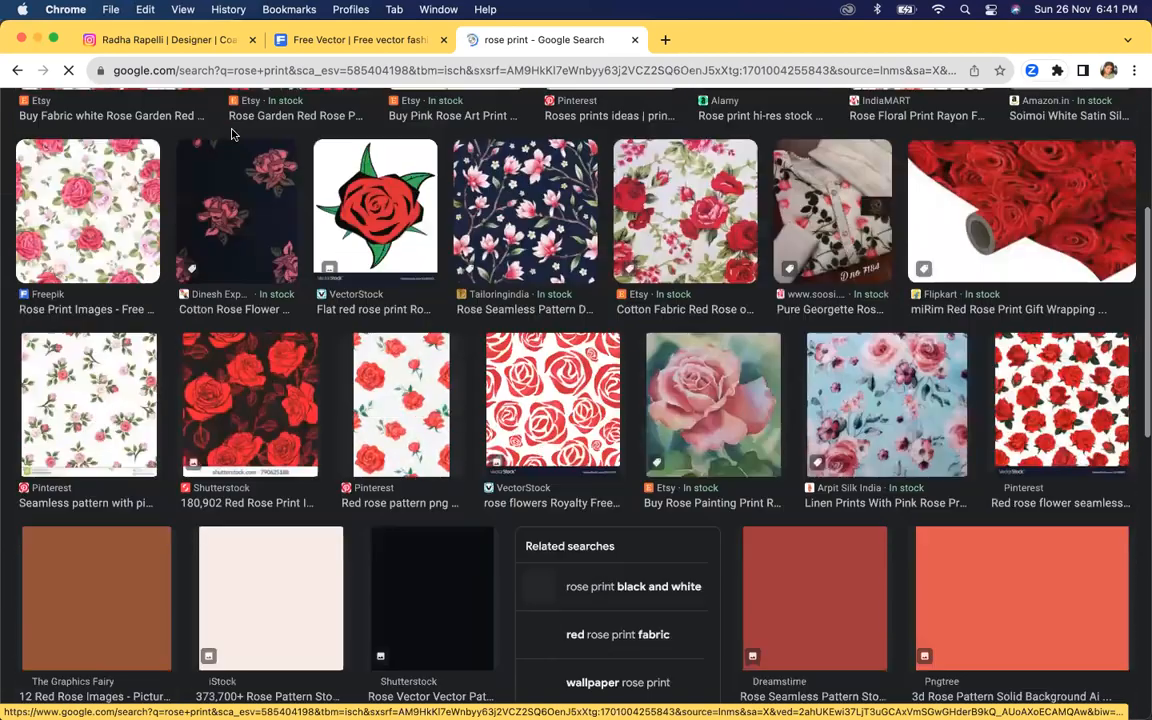
scroll(645, 374, "down", 7)
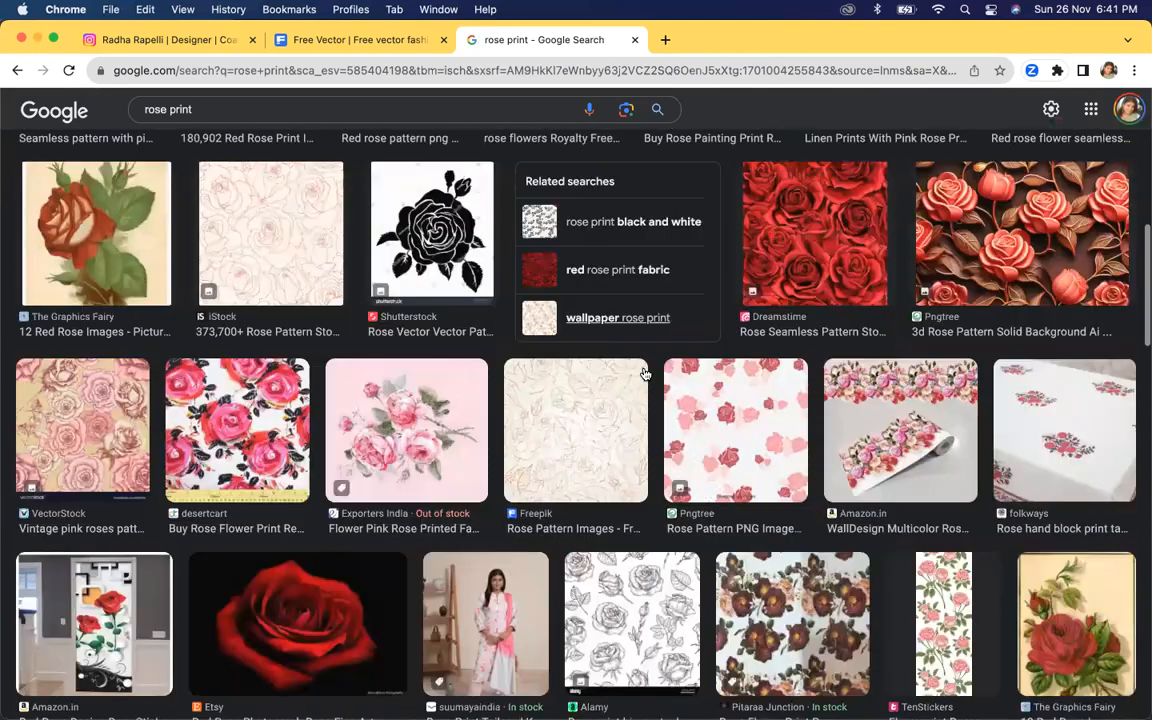
scroll(645, 374, "down", 5)
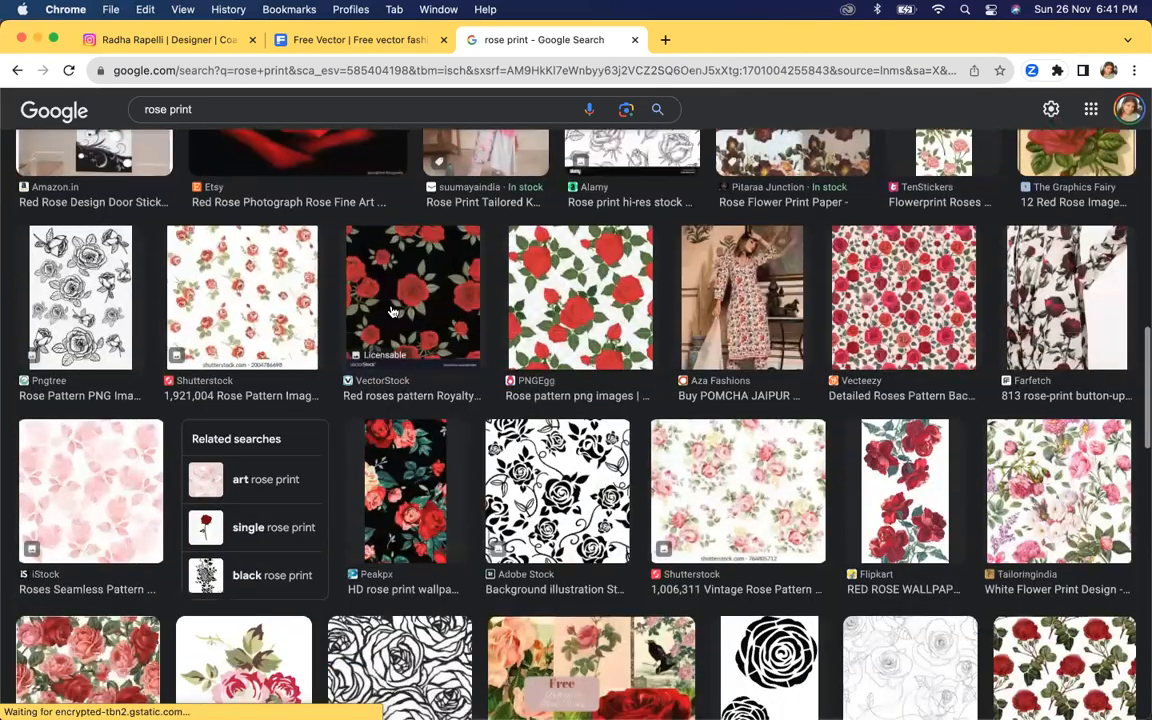
scroll(535, 341, "down", 10)
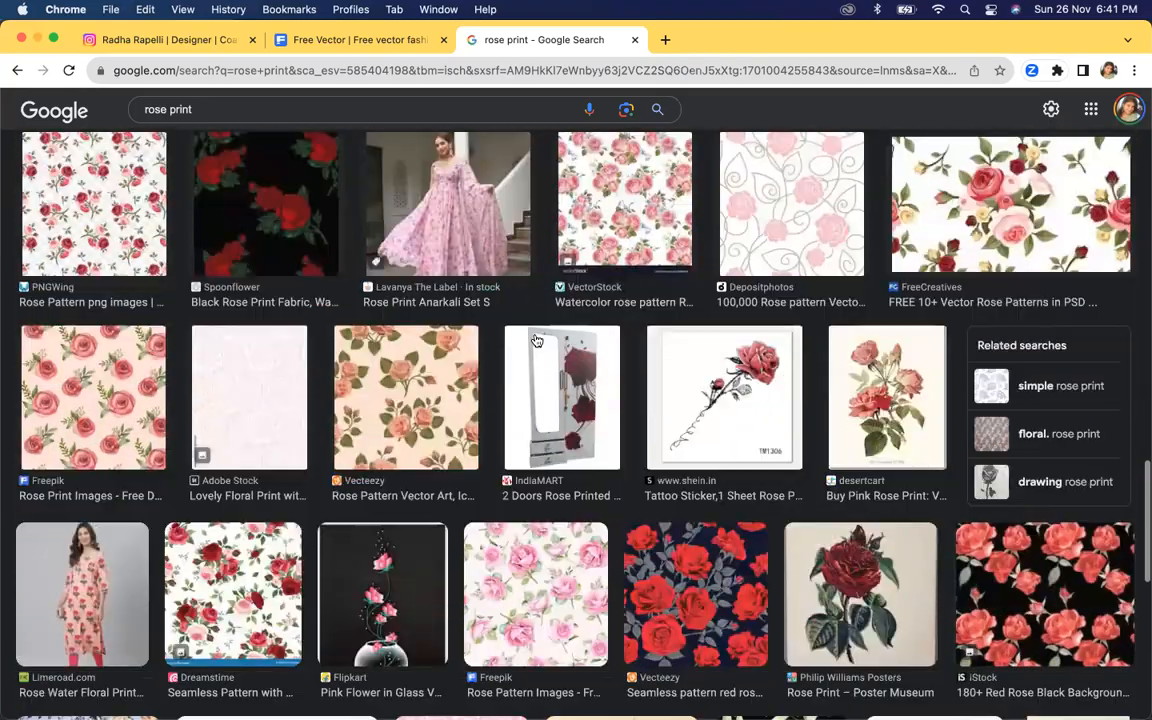
scroll(535, 341, "up", 1)
scroll(535, 341, "down", 4)
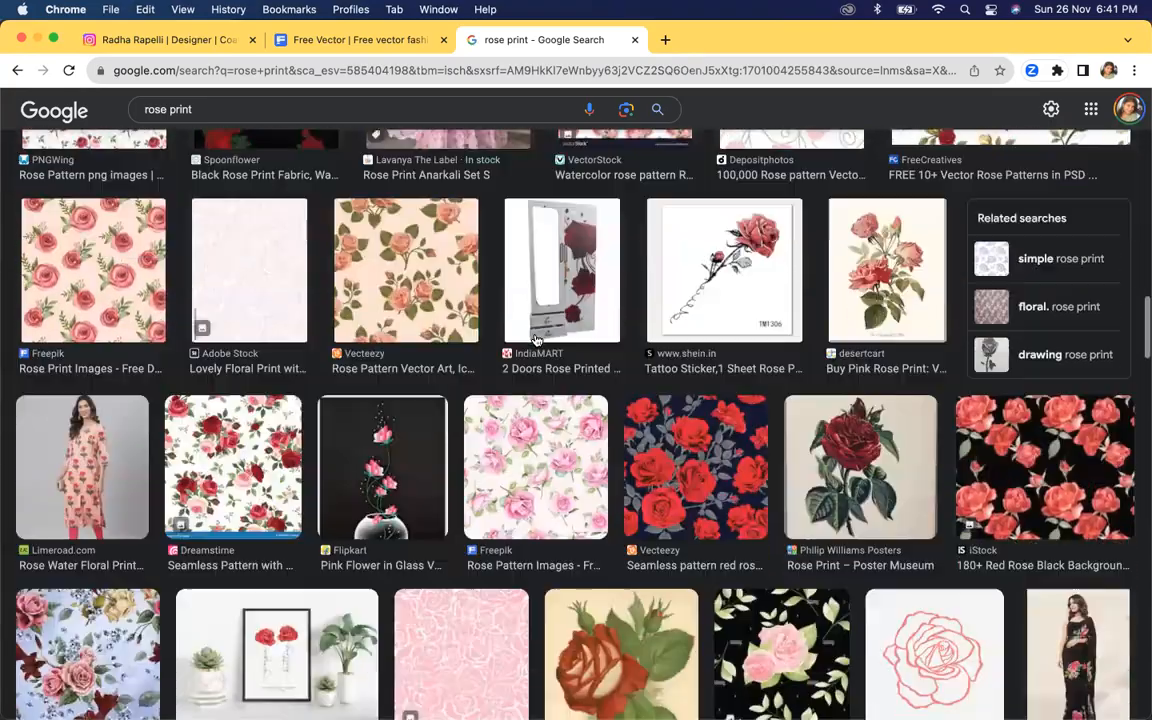
scroll(535, 341, "down", 15)
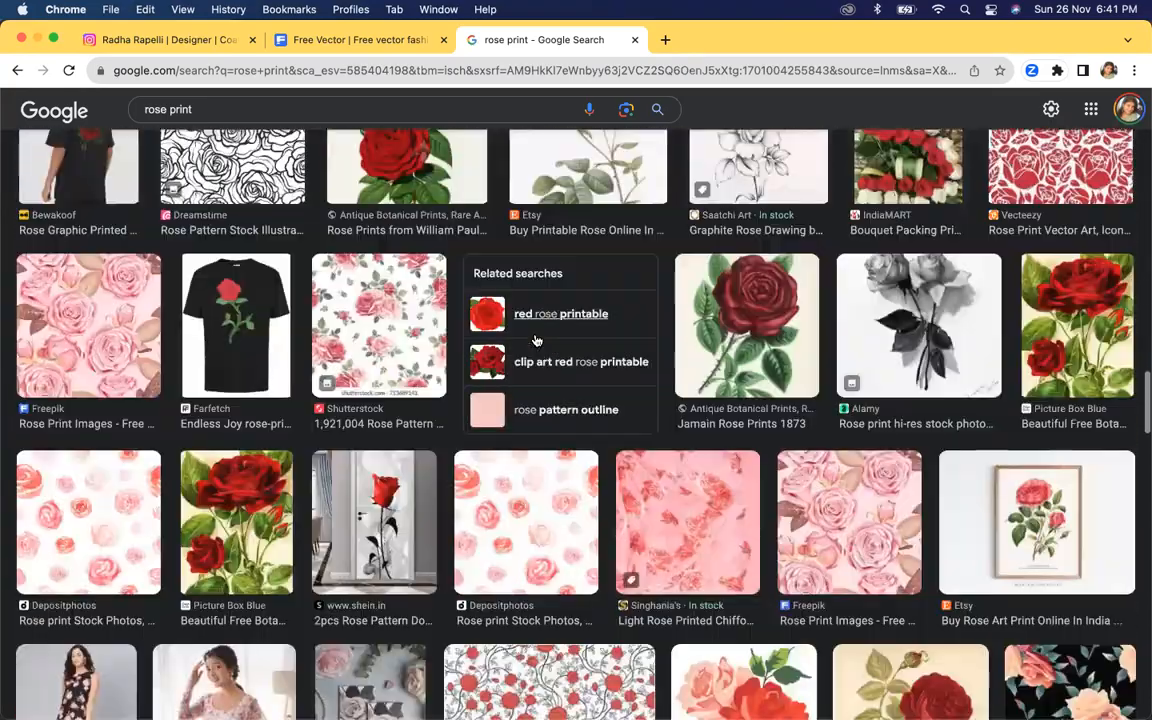
scroll(535, 341, "down", 2)
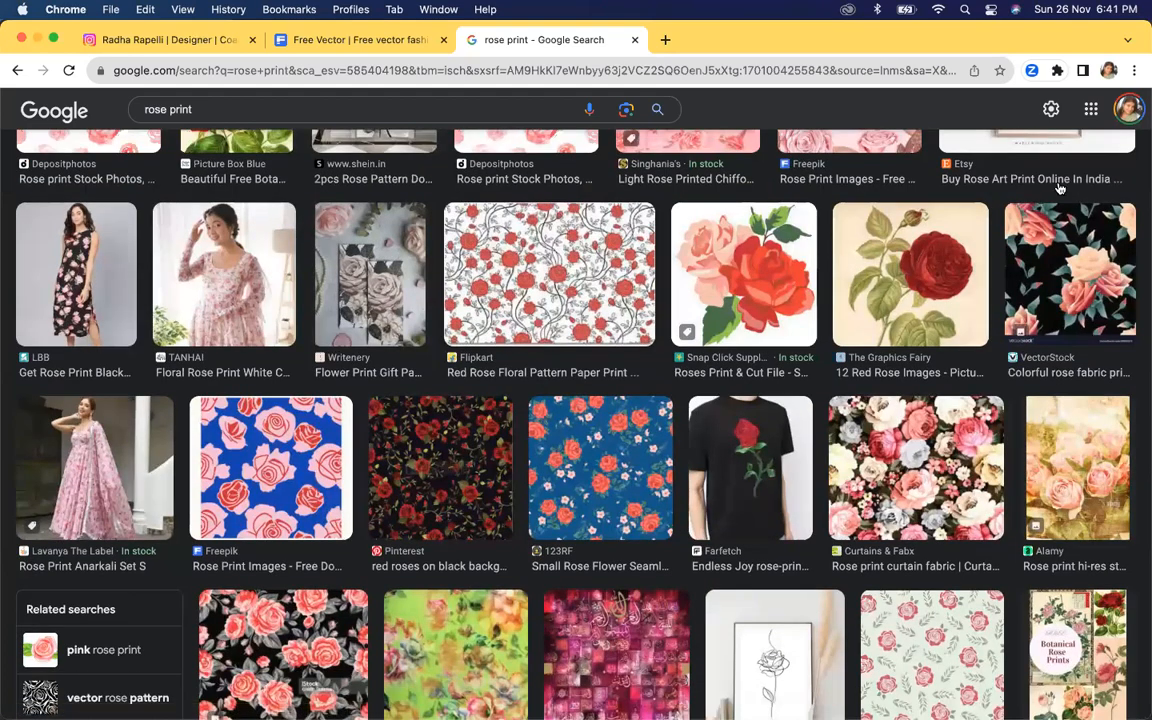
scroll(542, 306, "down", 2)
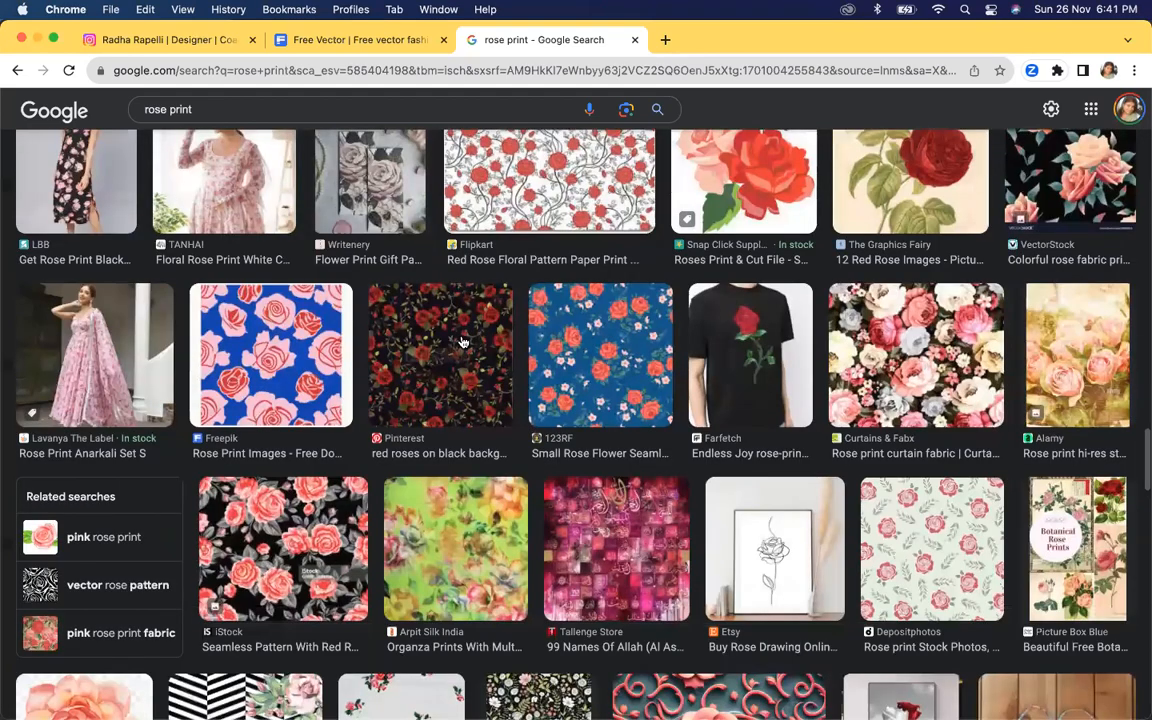
Open the Pinterest result with red roses on a black background and copy its image.
left_click(462, 343)
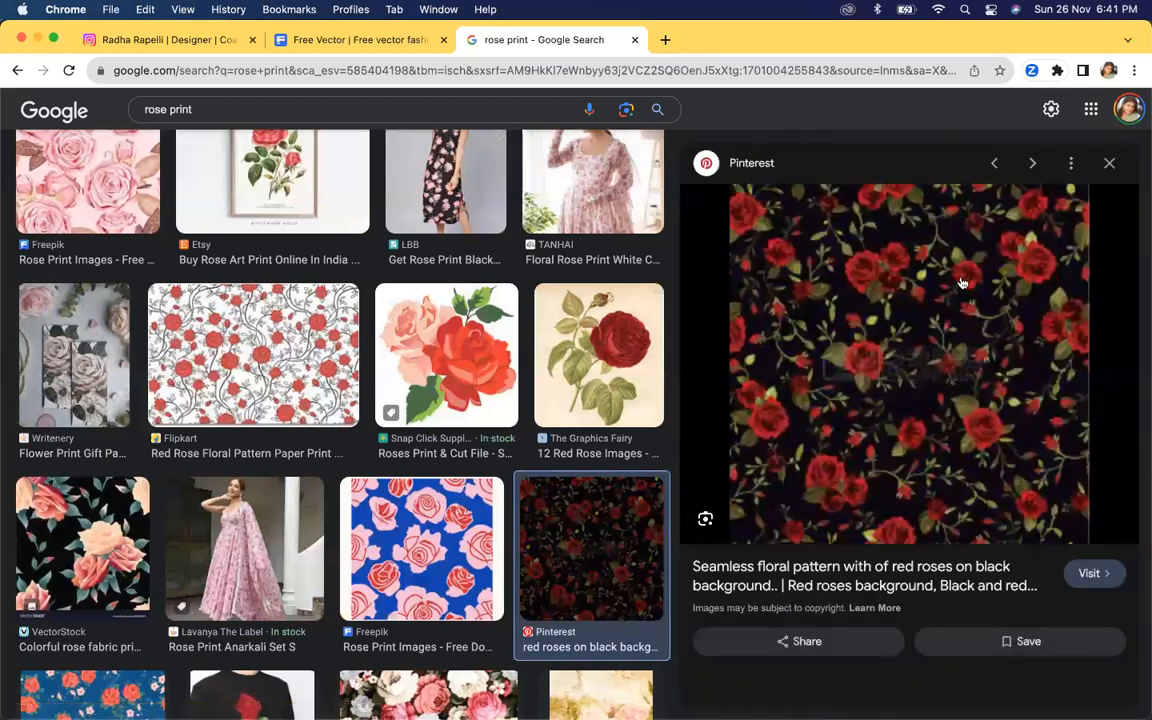
scroll(972, 316, "down", 1)
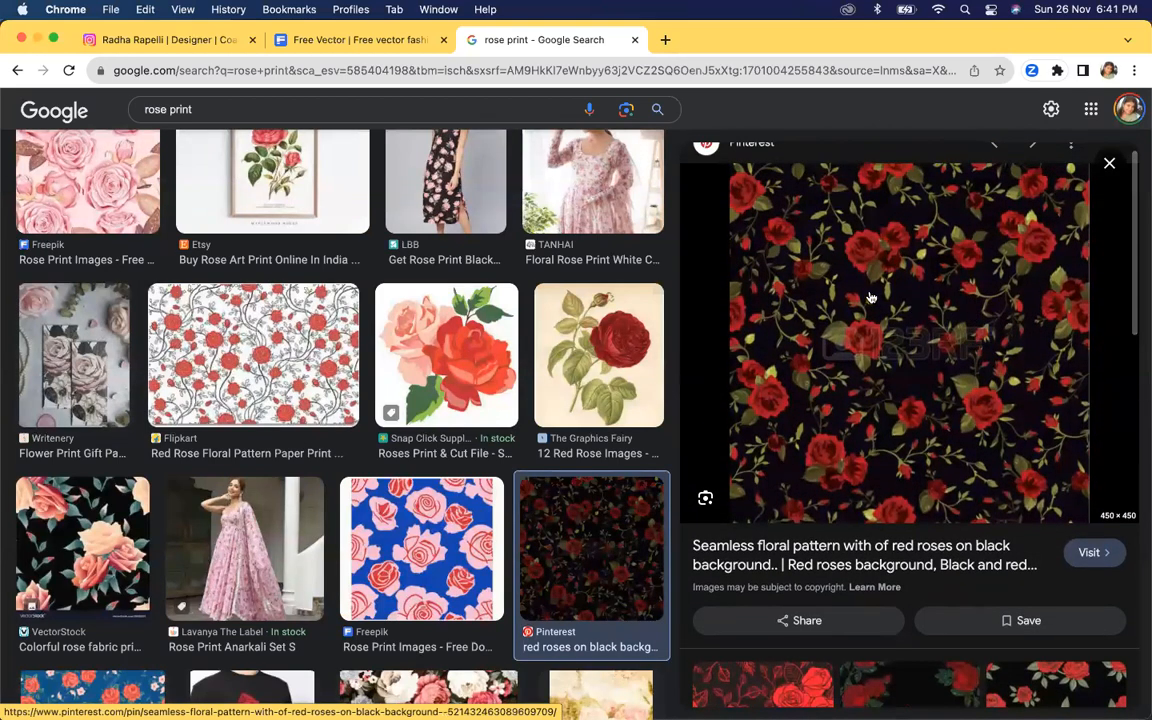
right_click(862, 287)
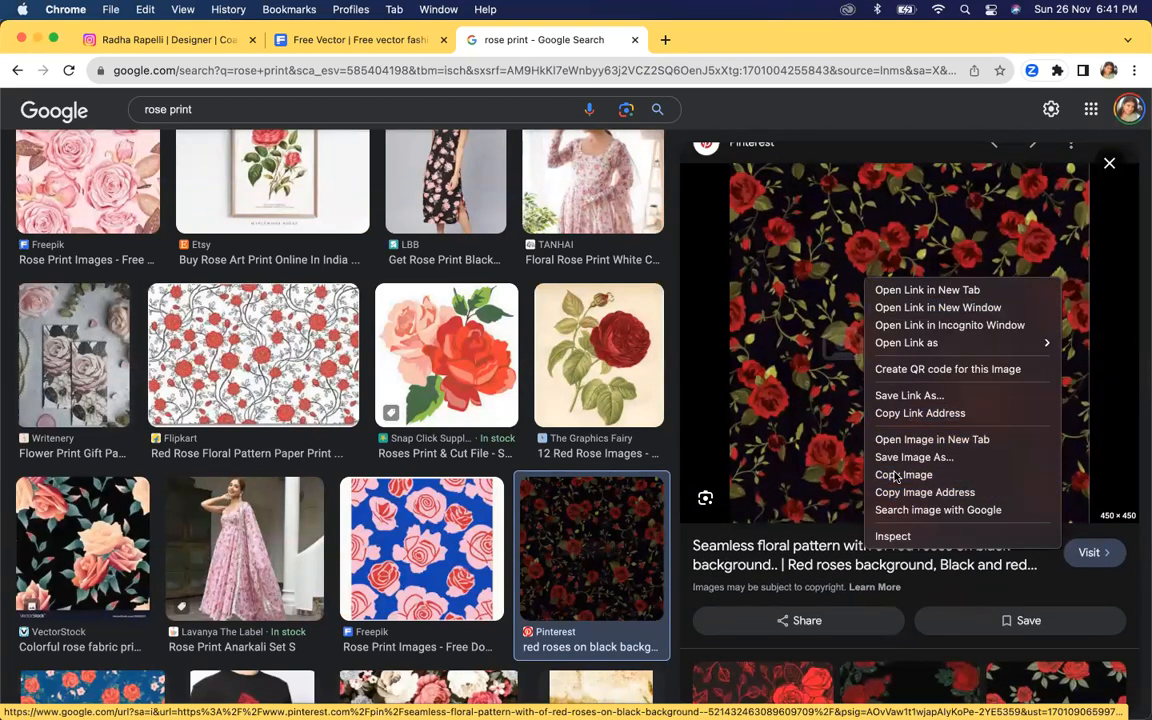
left_click(830, 473)
Switch to Photoshop and paste the copied rose print directly above Layer 1, accepting the colour profile conversion.
mouse_move(933, 695)
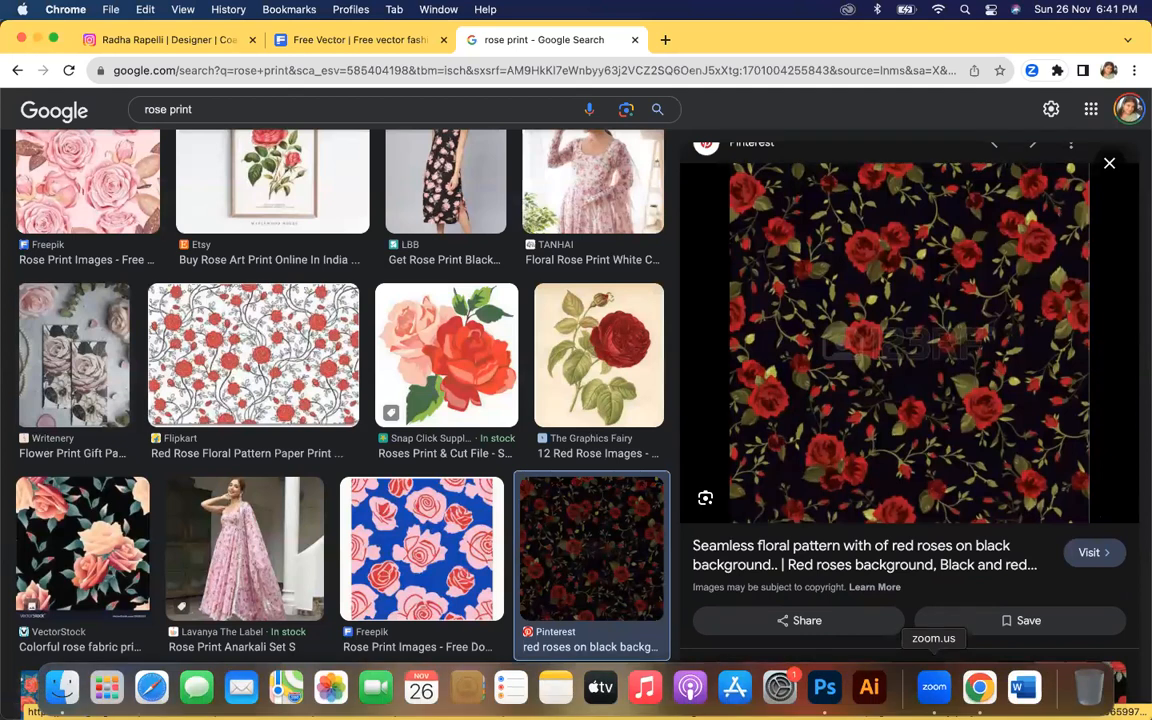
left_click(825, 687)
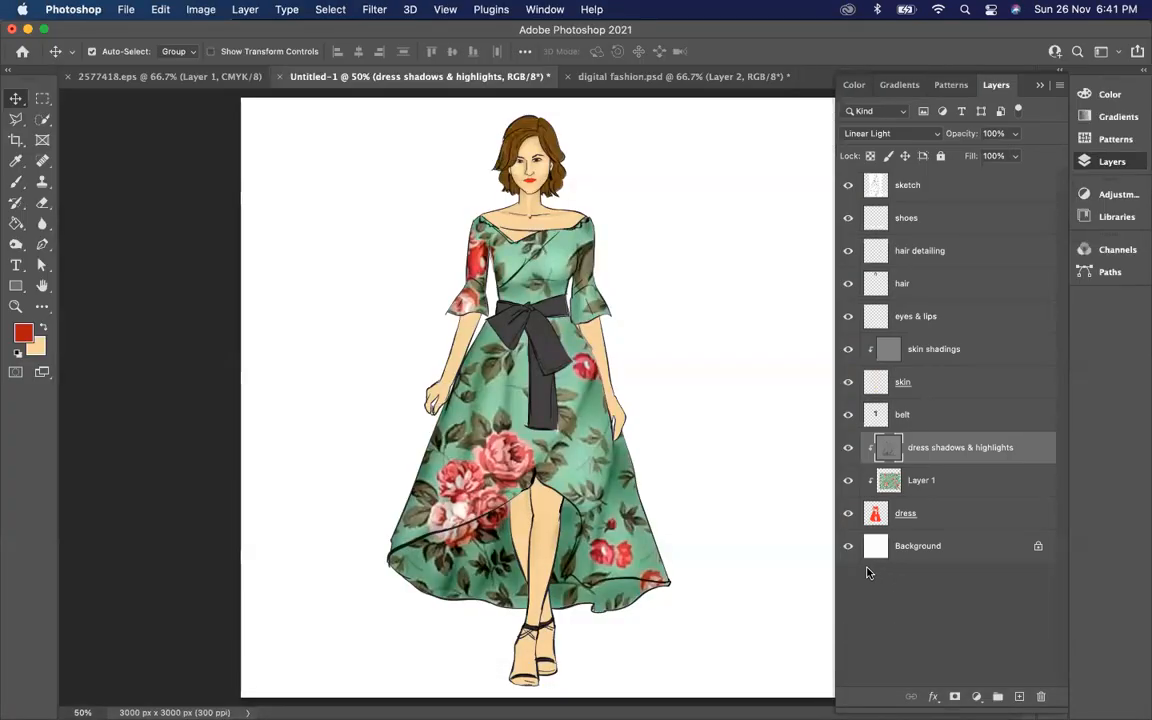
left_click(926, 480)
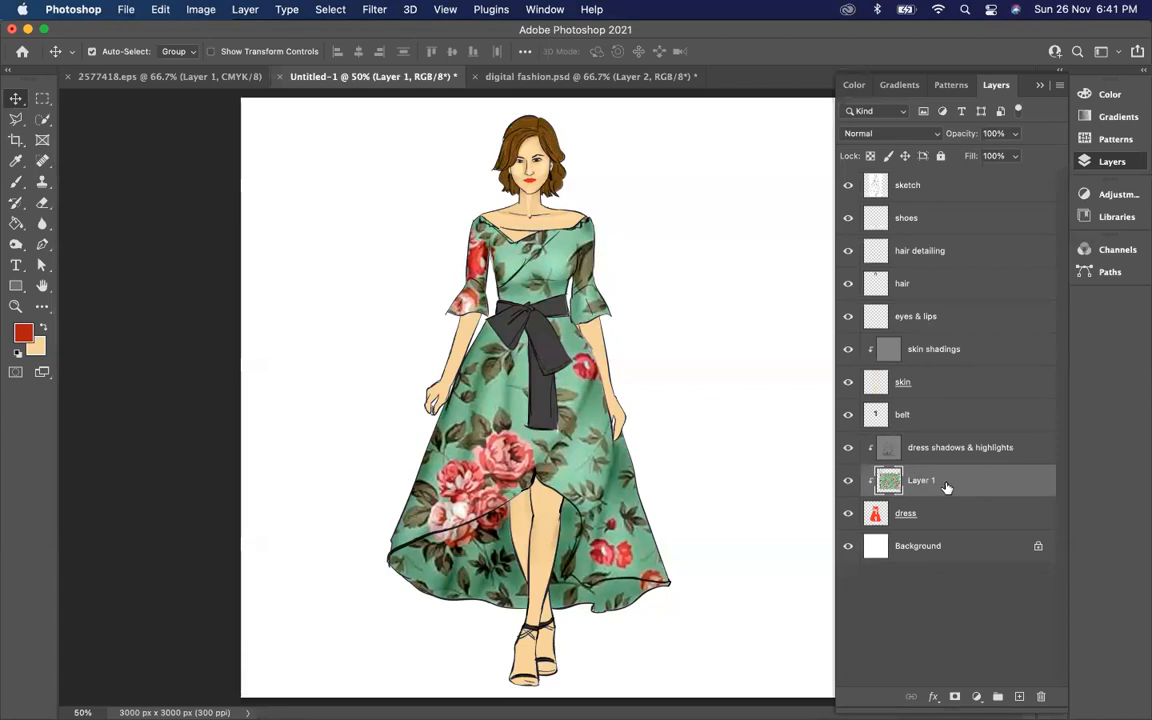
key("super+v")
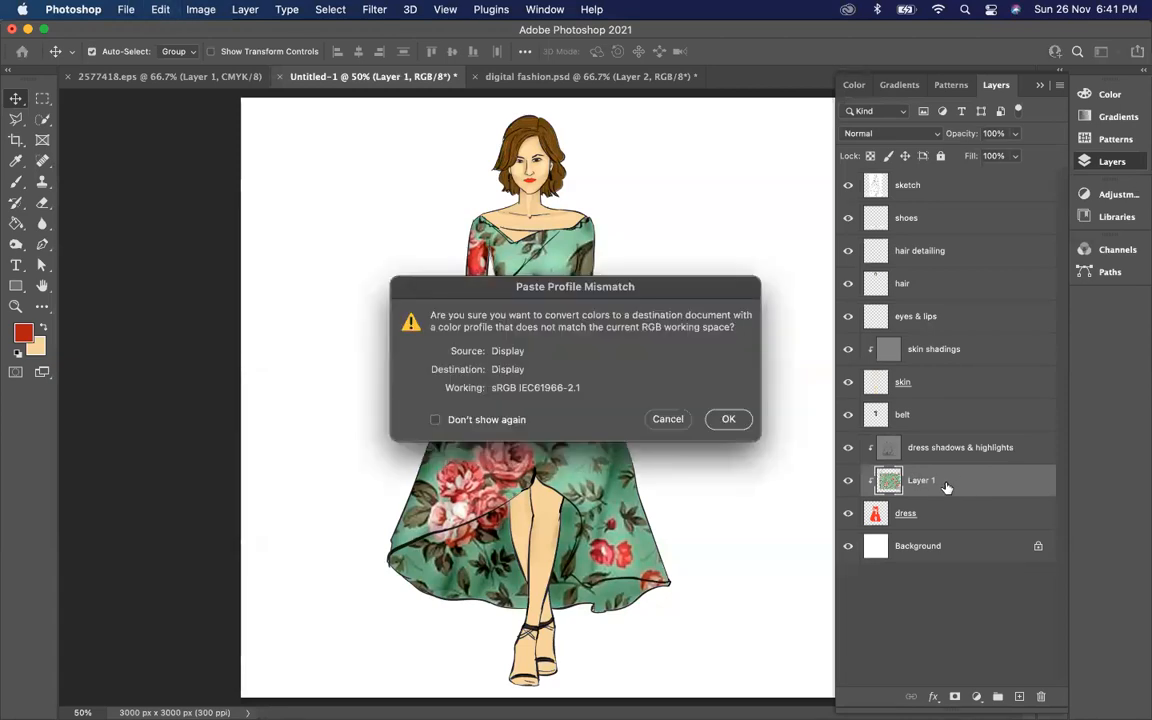
left_click(726, 416)
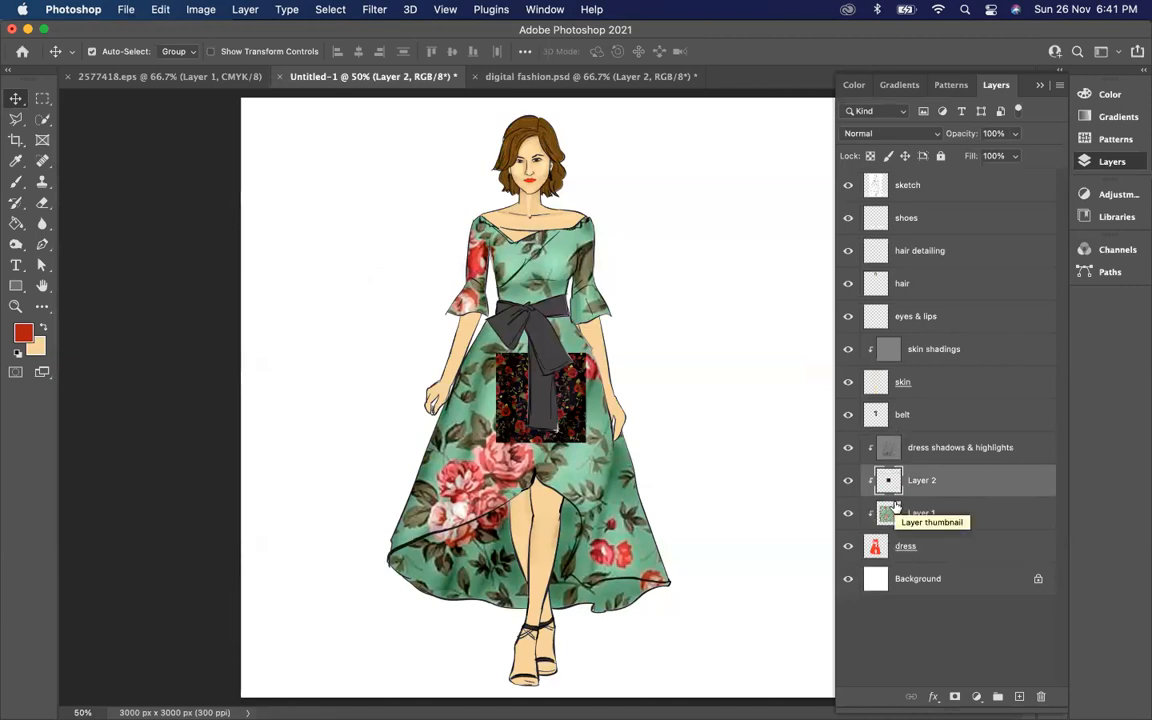
Enlarge the pasted black rose print to cover the whole dress and compare it with the green floral print beneath.
key("super+t")
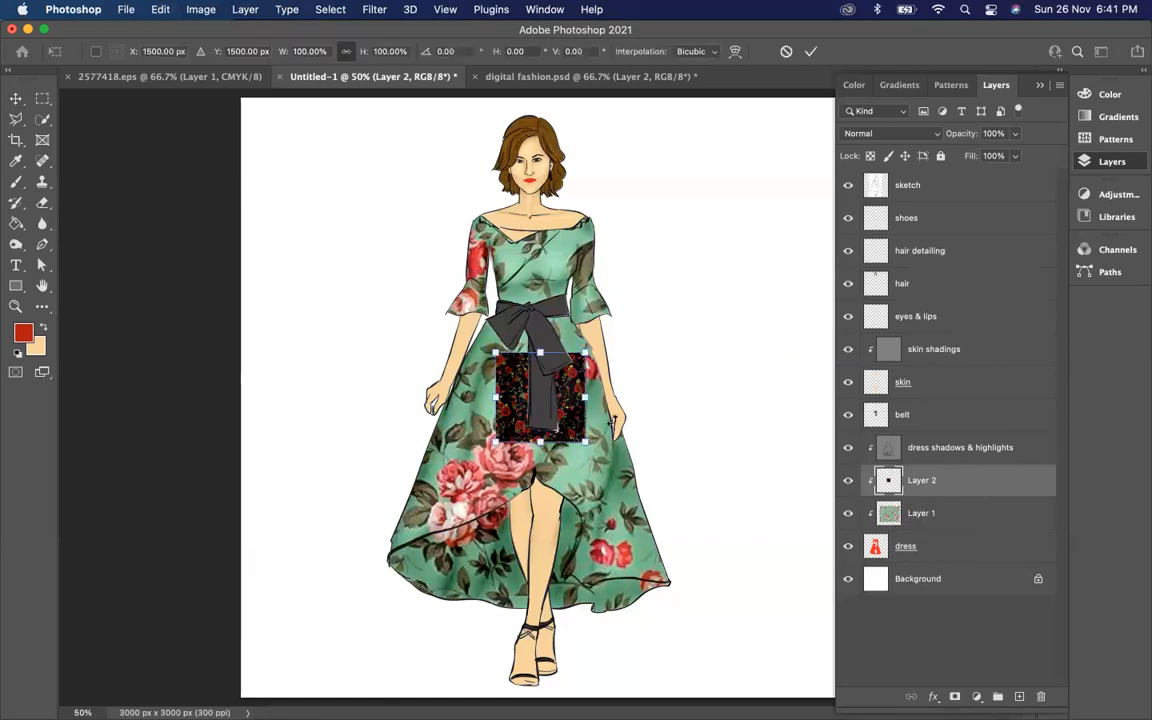
left_click_drag(586, 351, 744, 193)
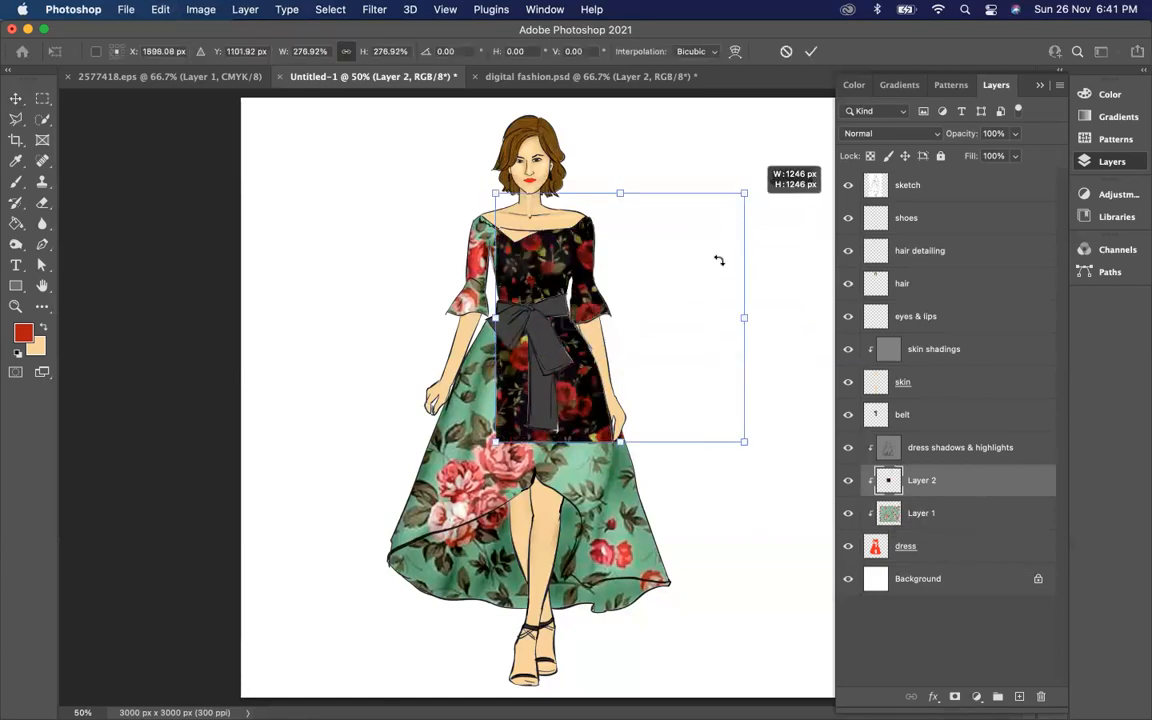
left_click_drag(494, 441, 255, 570)
key("Return")
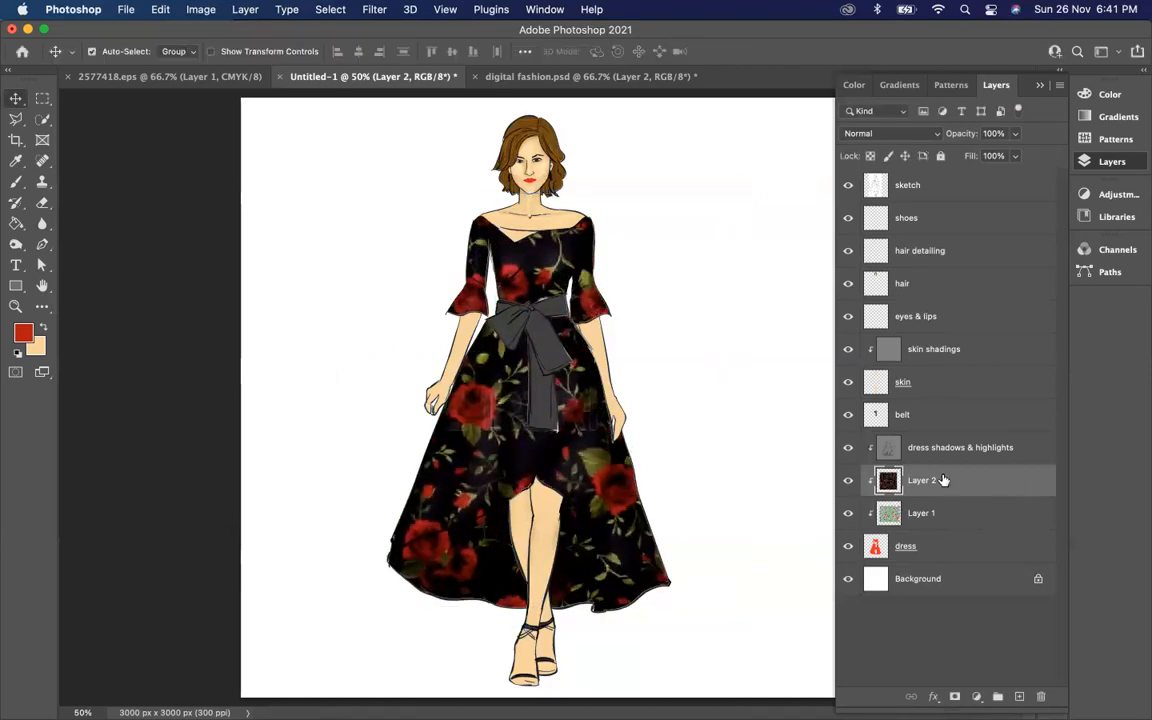
left_click(847, 482)
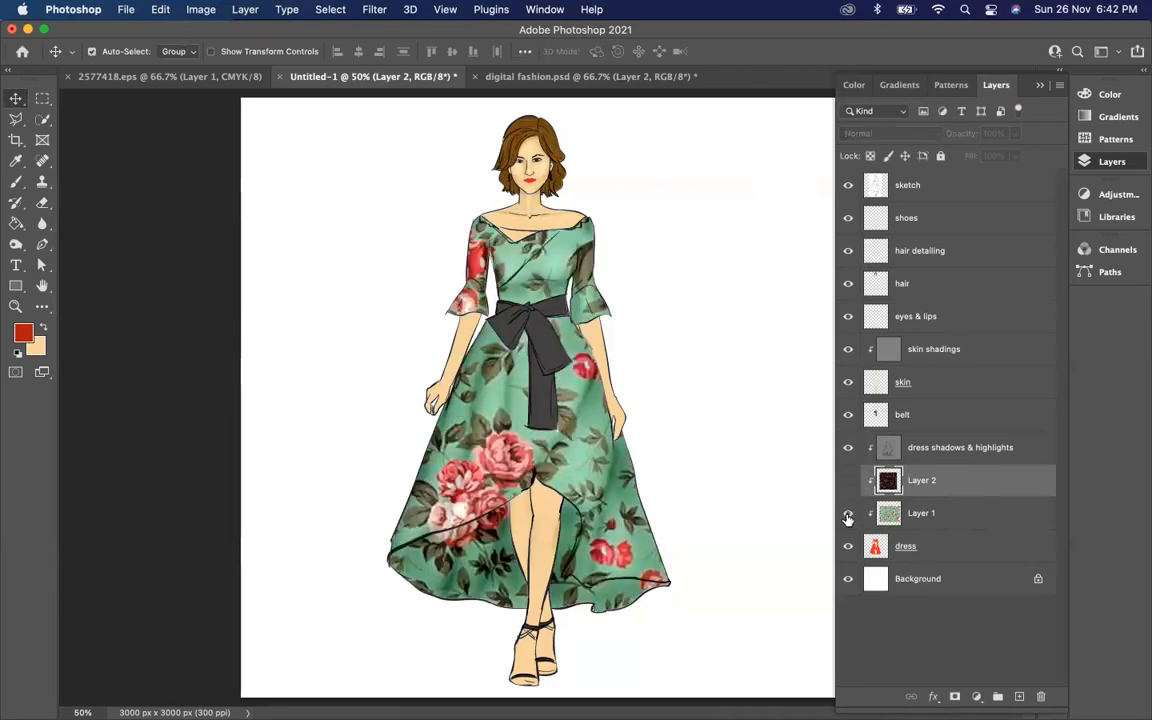
left_click(846, 481)
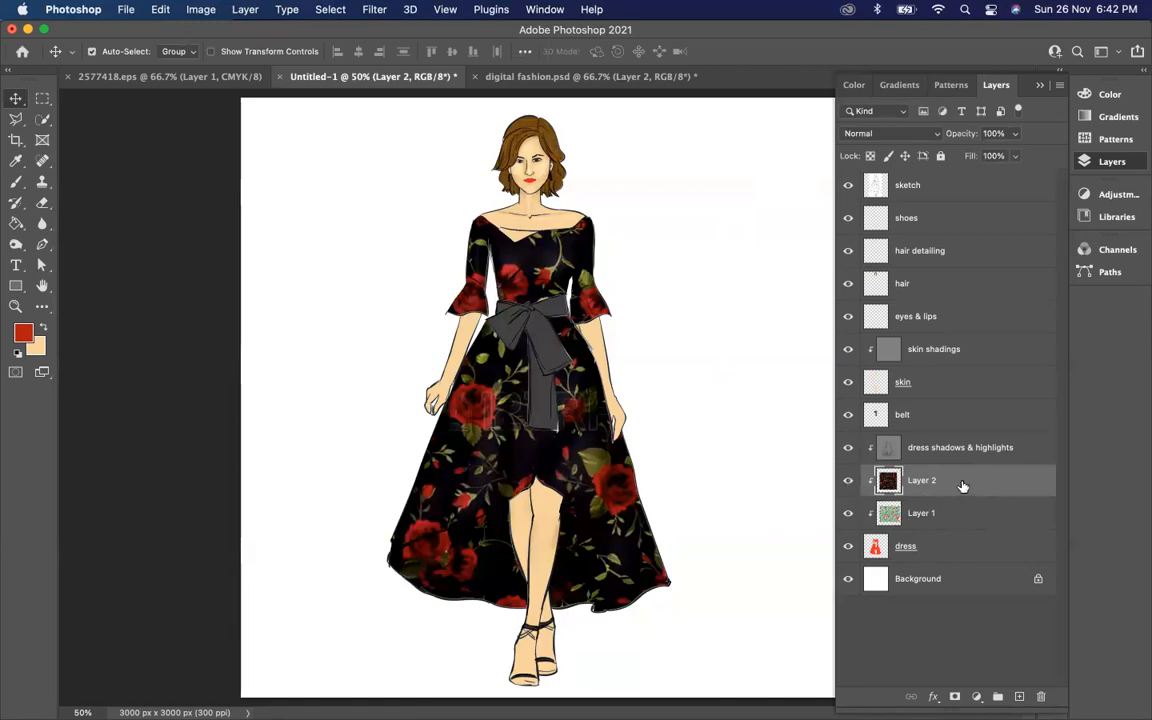
Preview other blend modes on the dress shadows & highlights layer, then keep Linear Light.
left_click(865, 447)
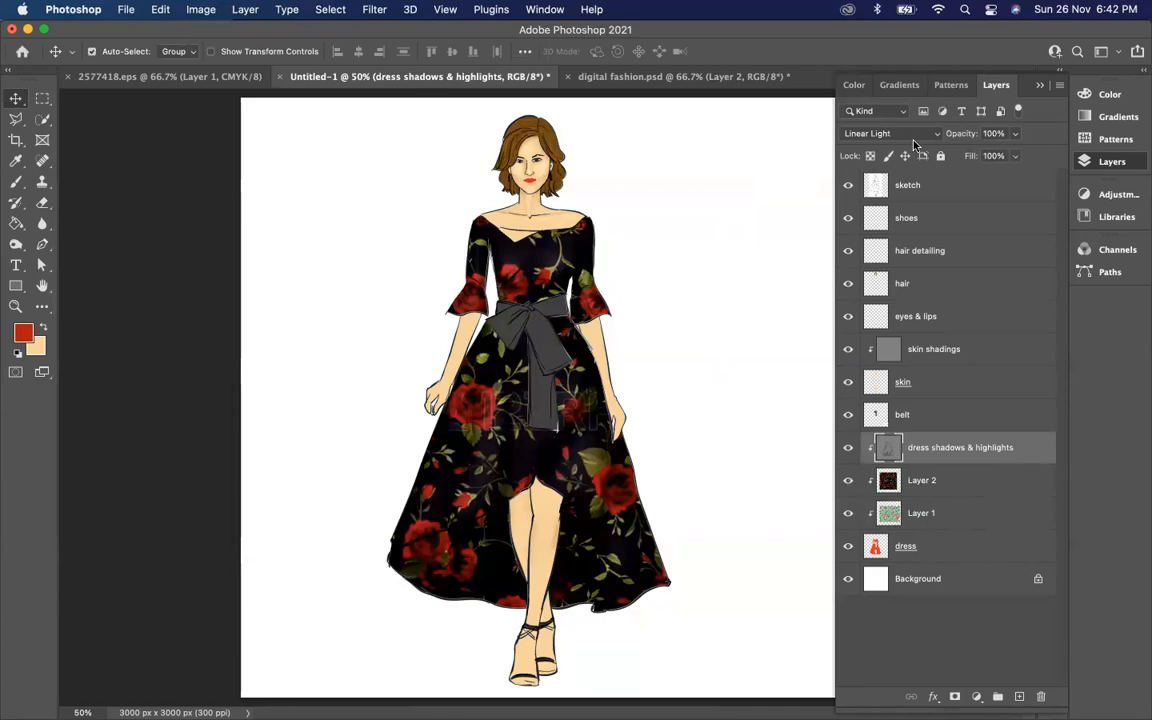
left_click(910, 134)
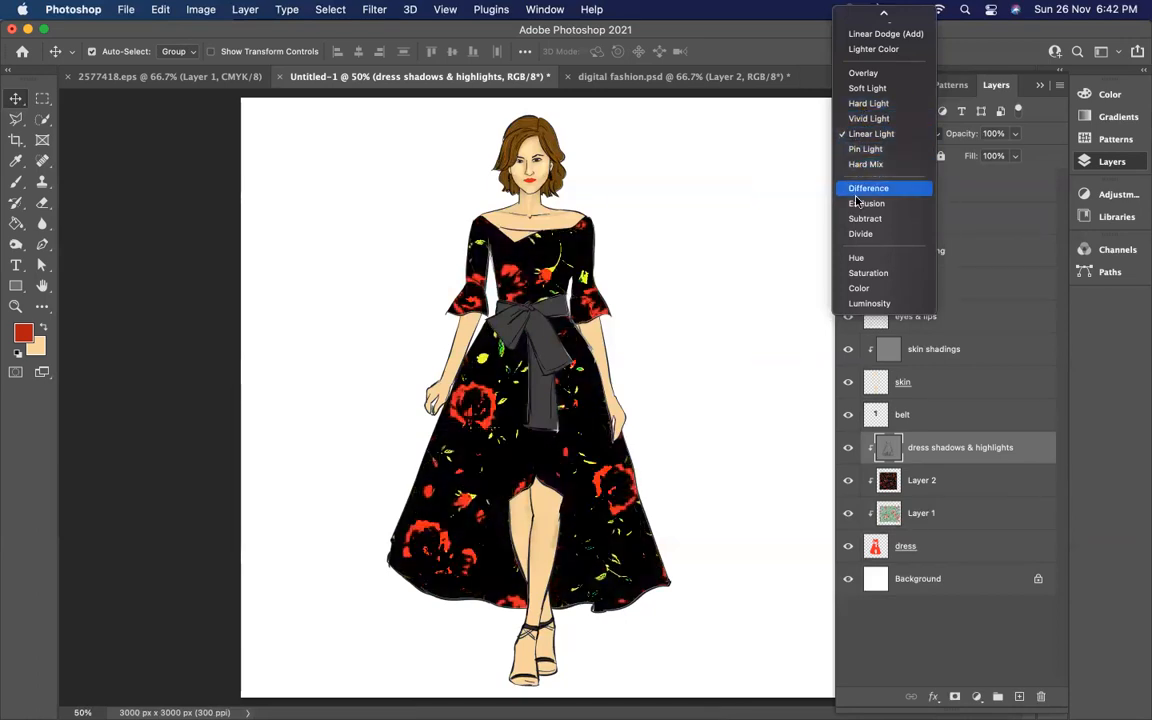
left_click(858, 137)
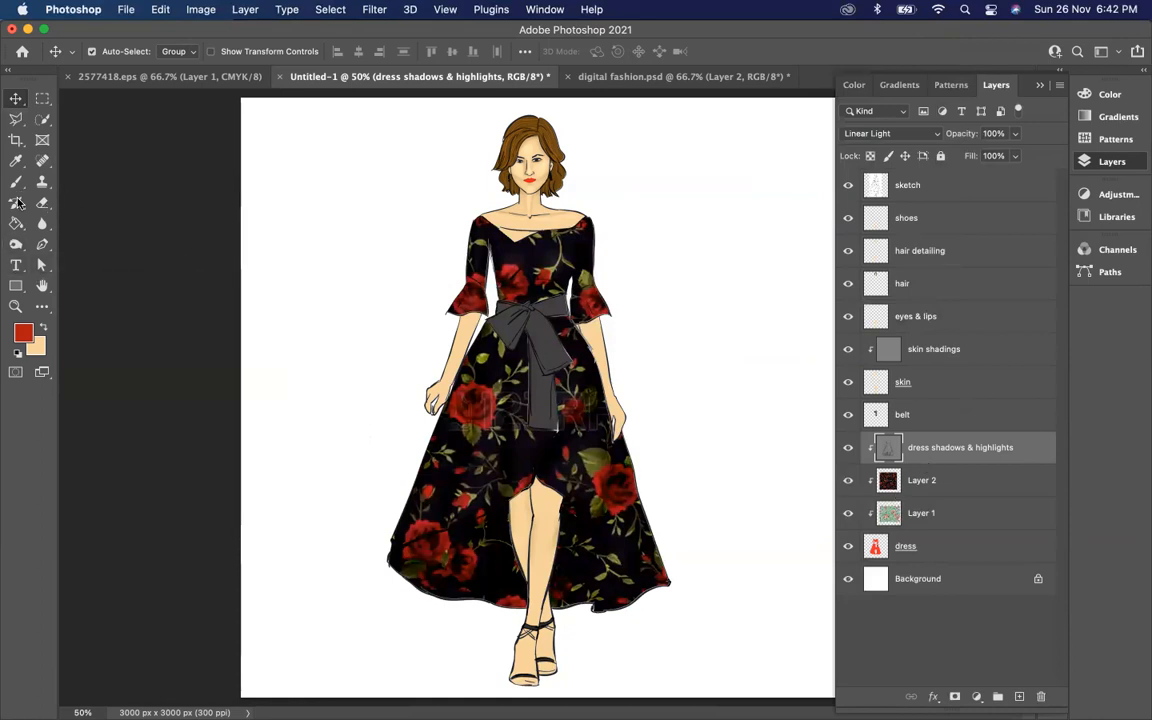
Choose the Burn tool and set its exposure to 66%.
left_click_drag(15, 243, 95, 257)
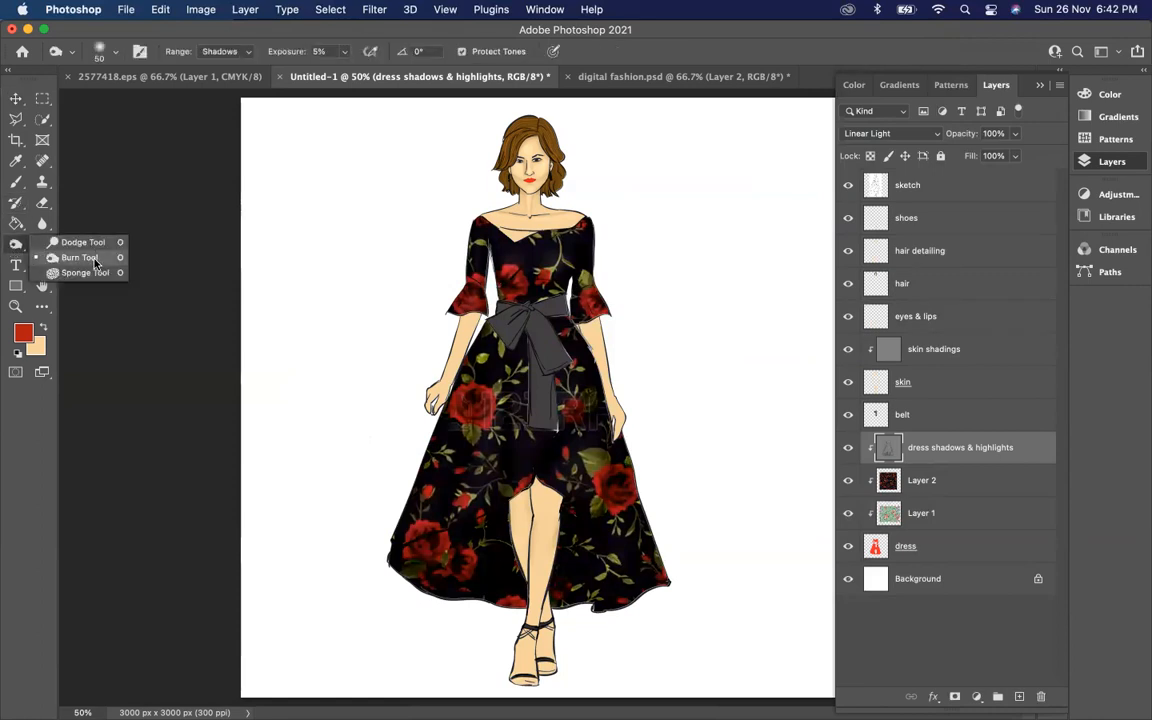
left_click(95, 258)
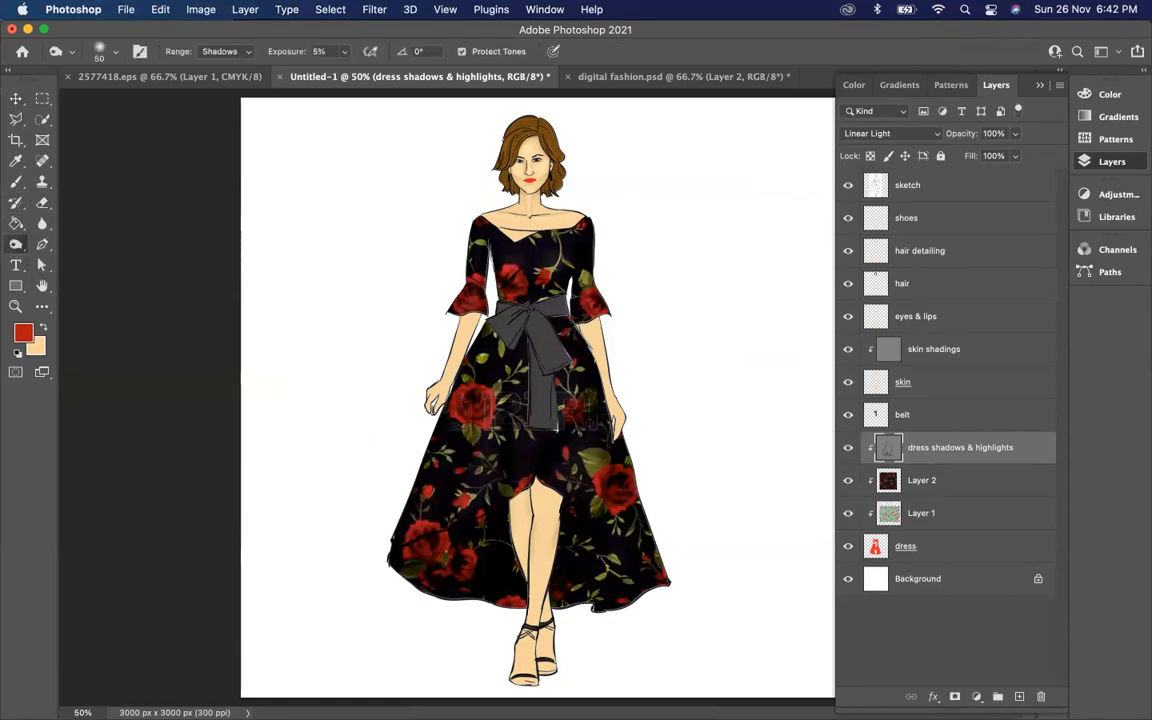
left_click(345, 52)
left_click_drag(344, 71, 390, 73)
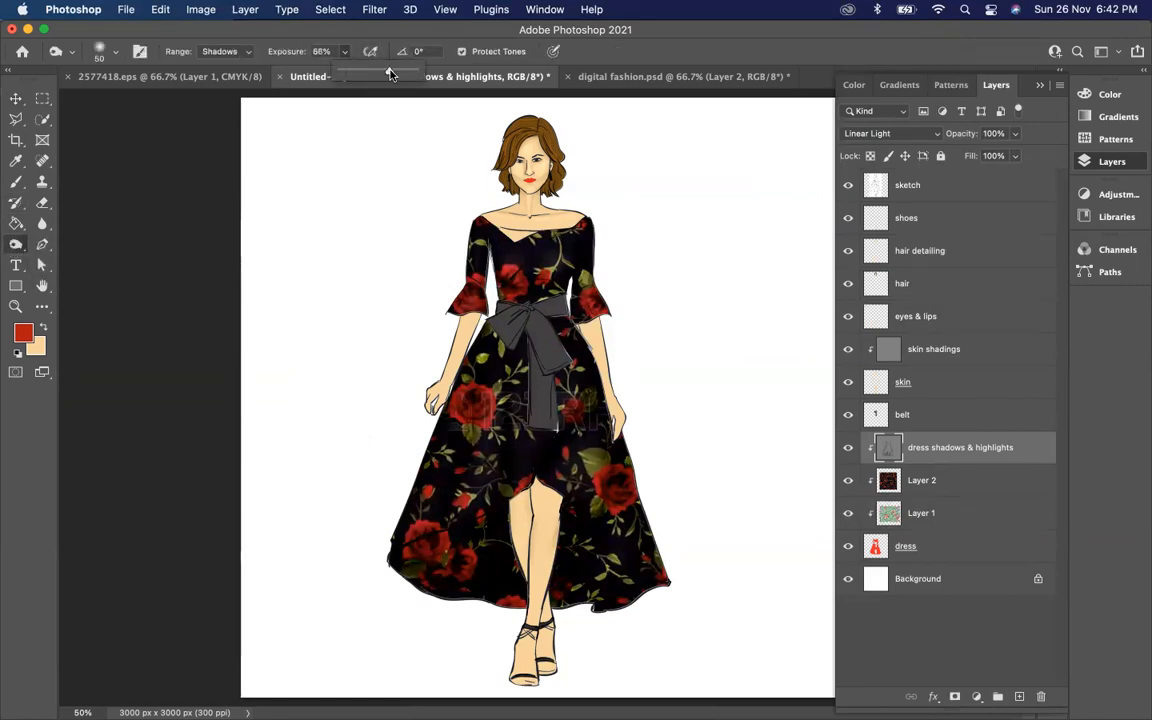
left_click(650, 47)
Check the black rose print with and without dress shadows & highlights, and delete Layer 2.
left_click(849, 449)
left_click(849, 449)
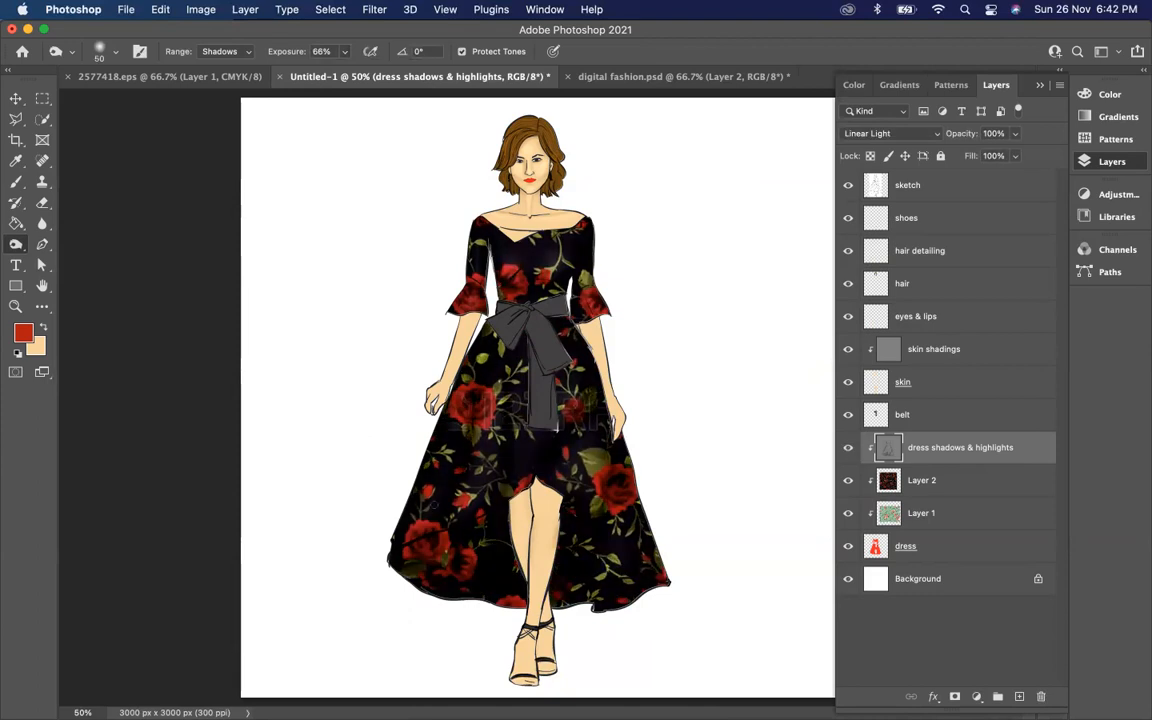
left_click(951, 482)
key("Delete")
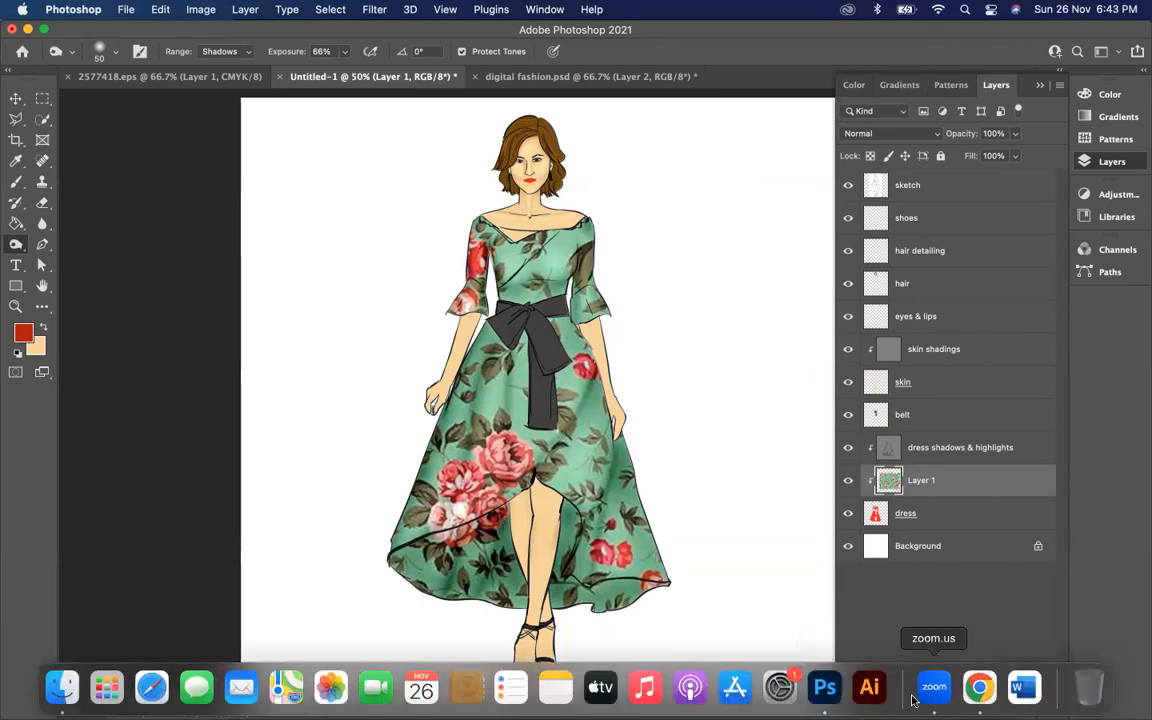
Switch to Chrome and copy the Flipkart red rose floral pattern on white from the rose print image results.
left_click(979, 712)
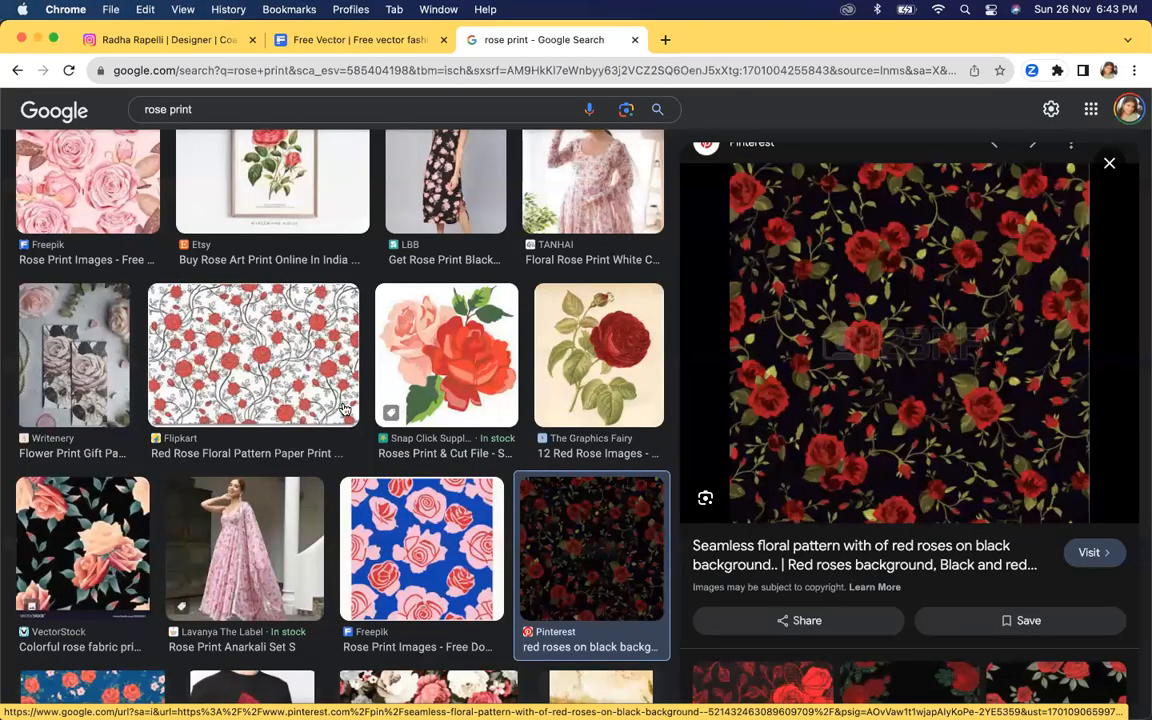
scroll(430, 380, "down", 5)
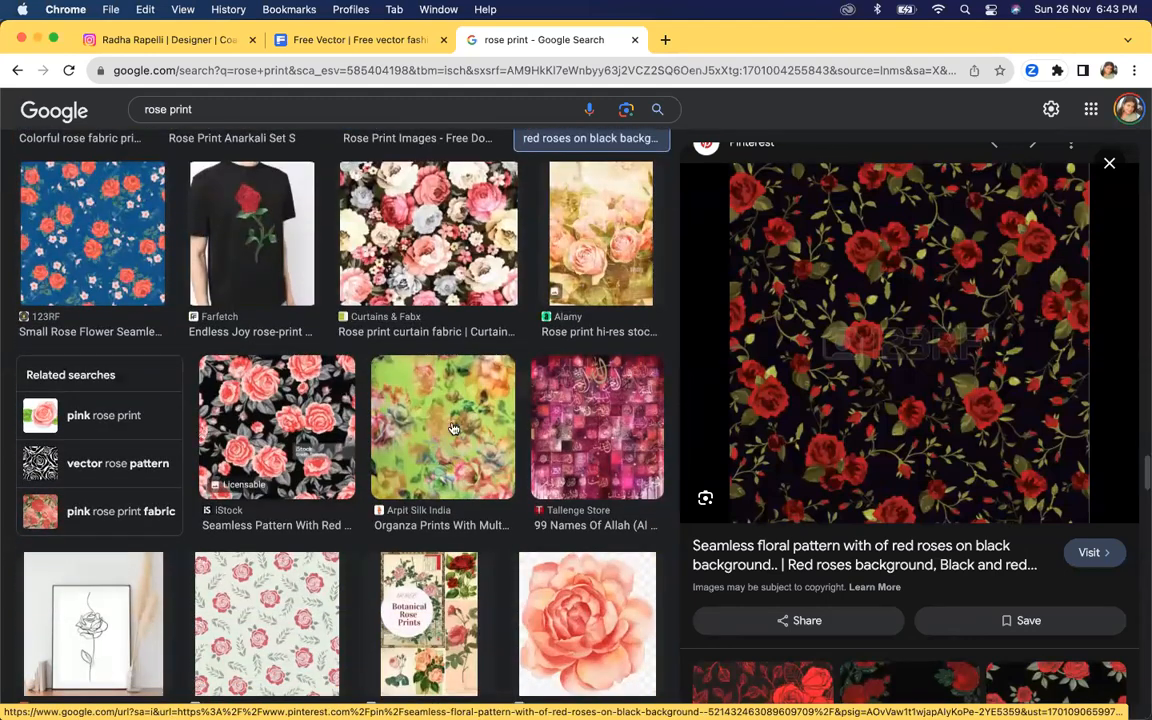
scroll(380, 410, "up", 5)
scroll(422, 414, "up", 3)
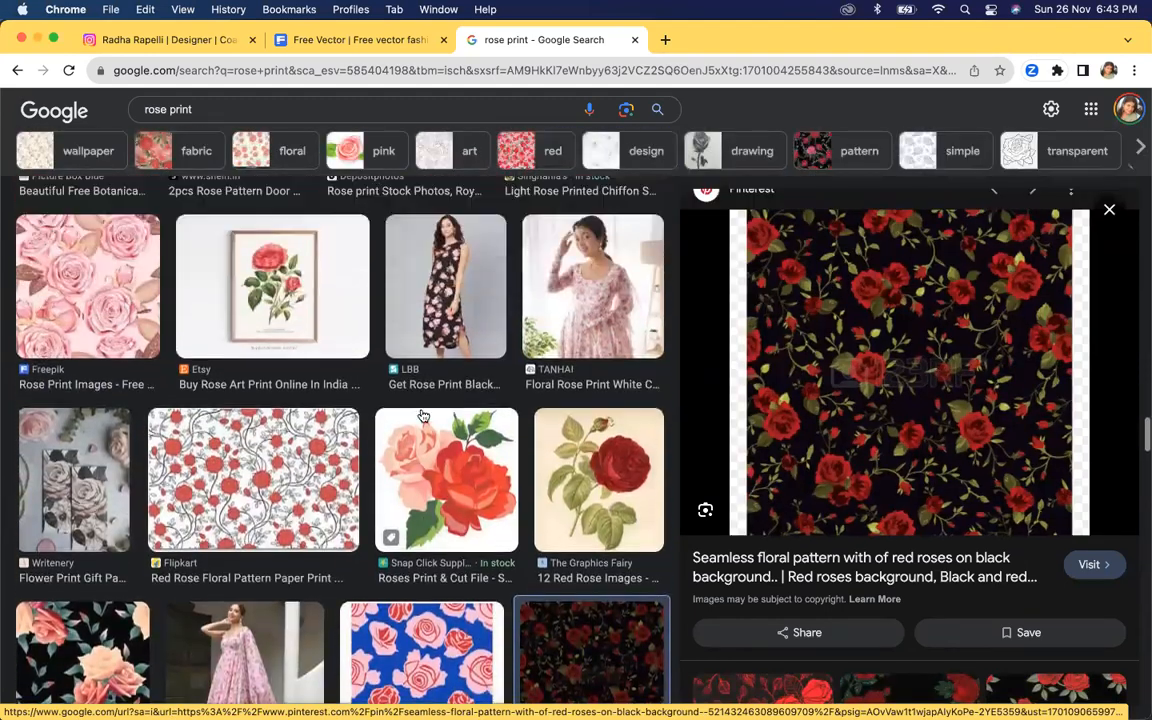
left_click(253, 544)
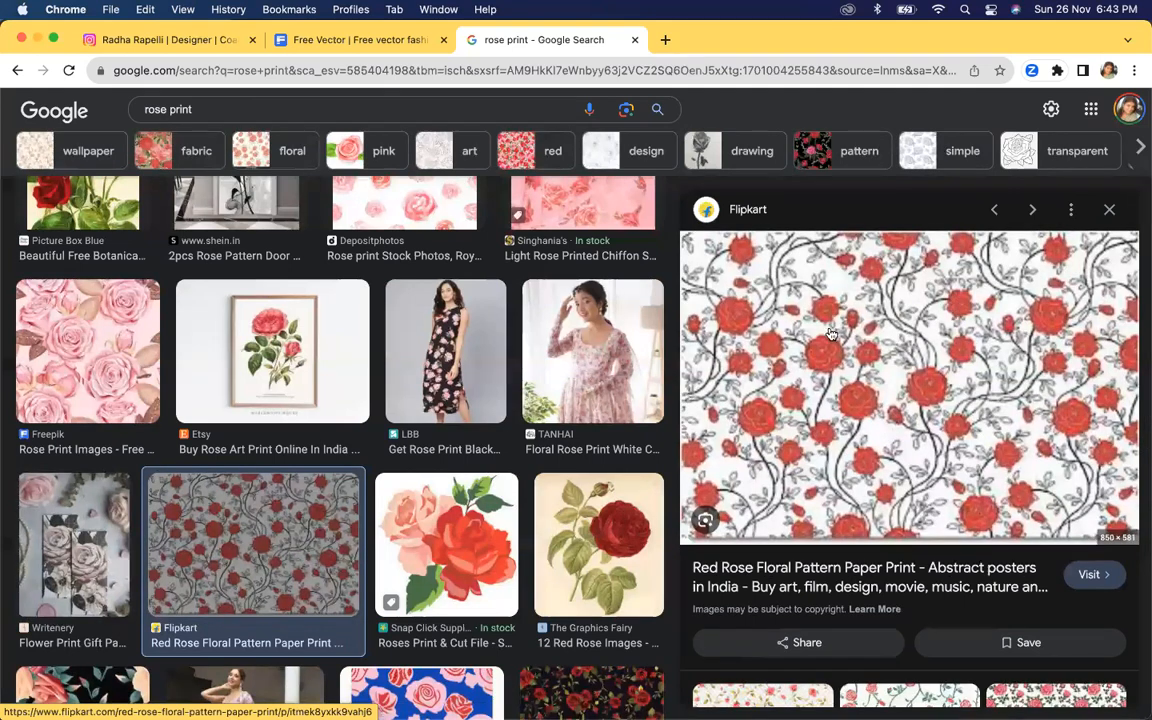
right_click(827, 301)
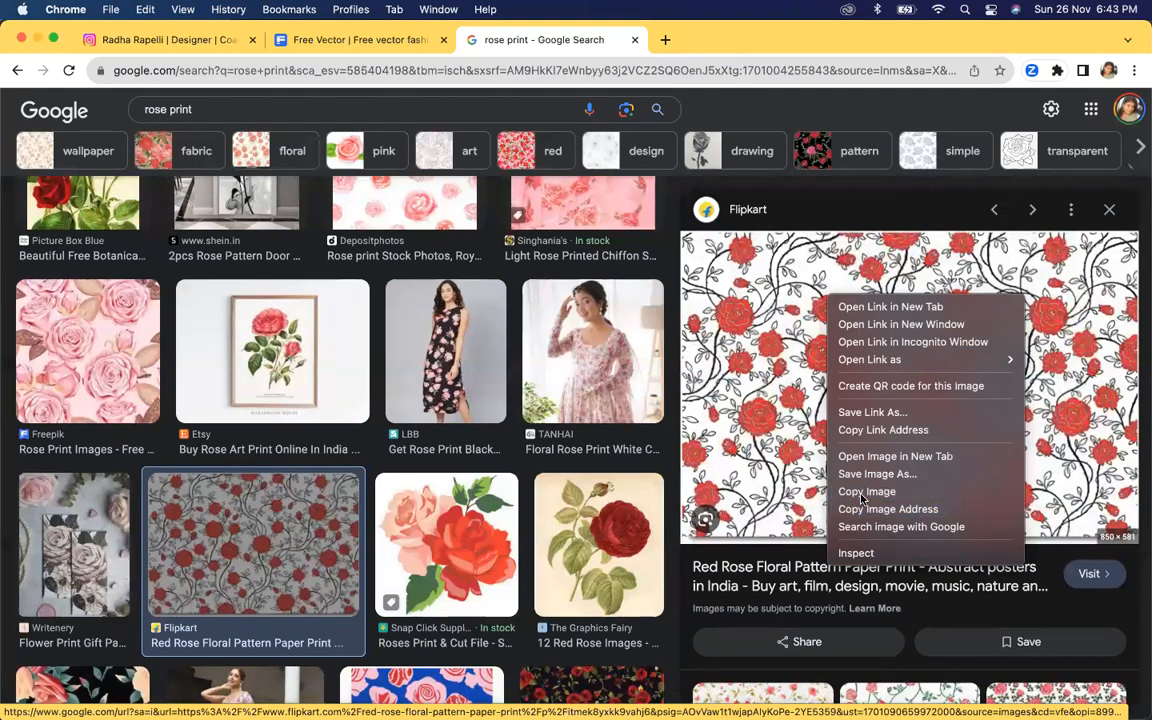
left_click(866, 492)
Switch to Photoshop and paste the white rose print above Layer 1, accepting the colour profile conversion.
mouse_move(934, 717)
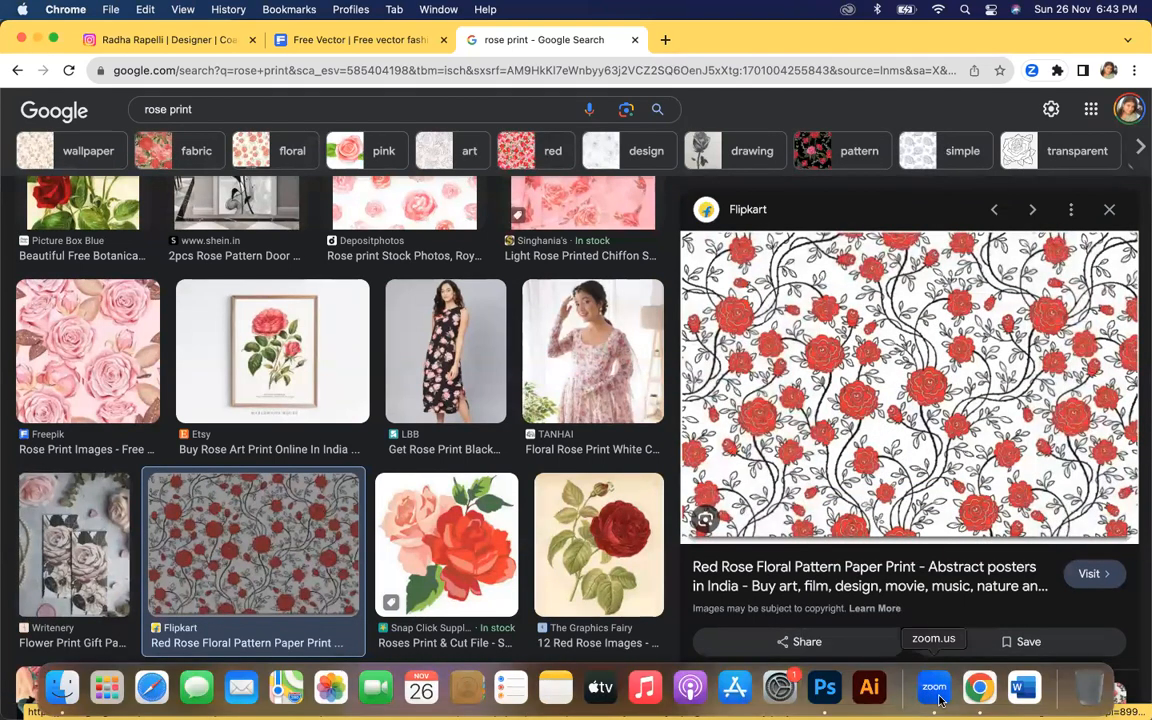
left_click(824, 688)
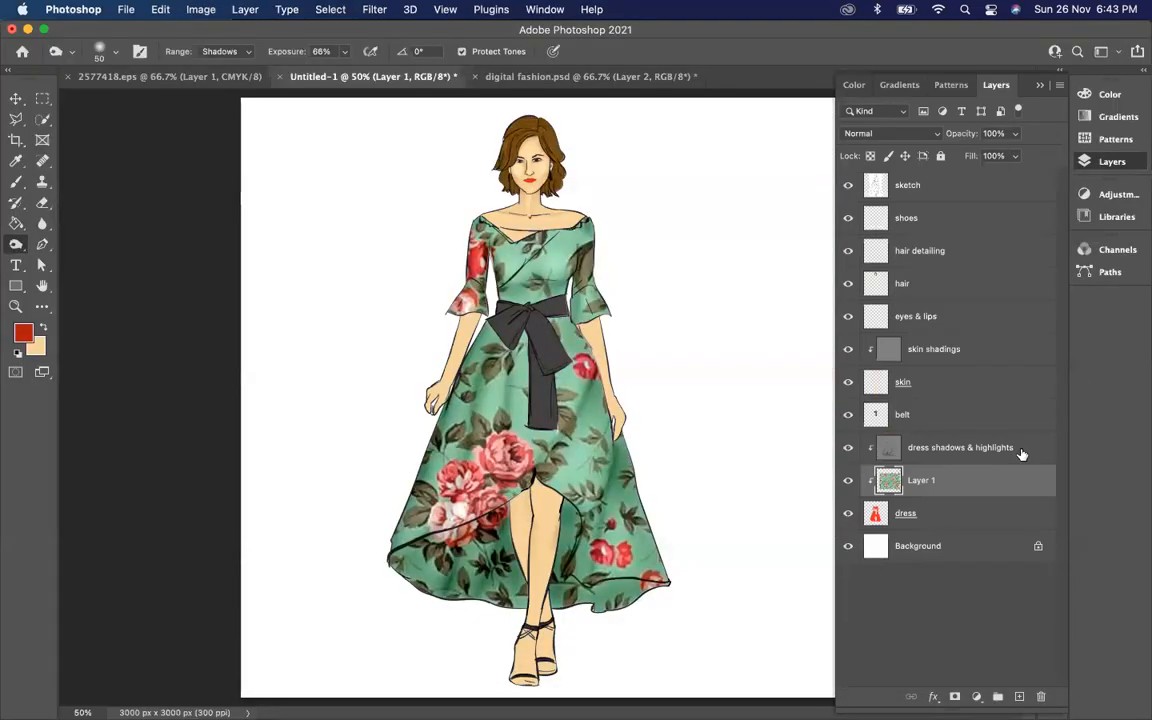
key("super+v")
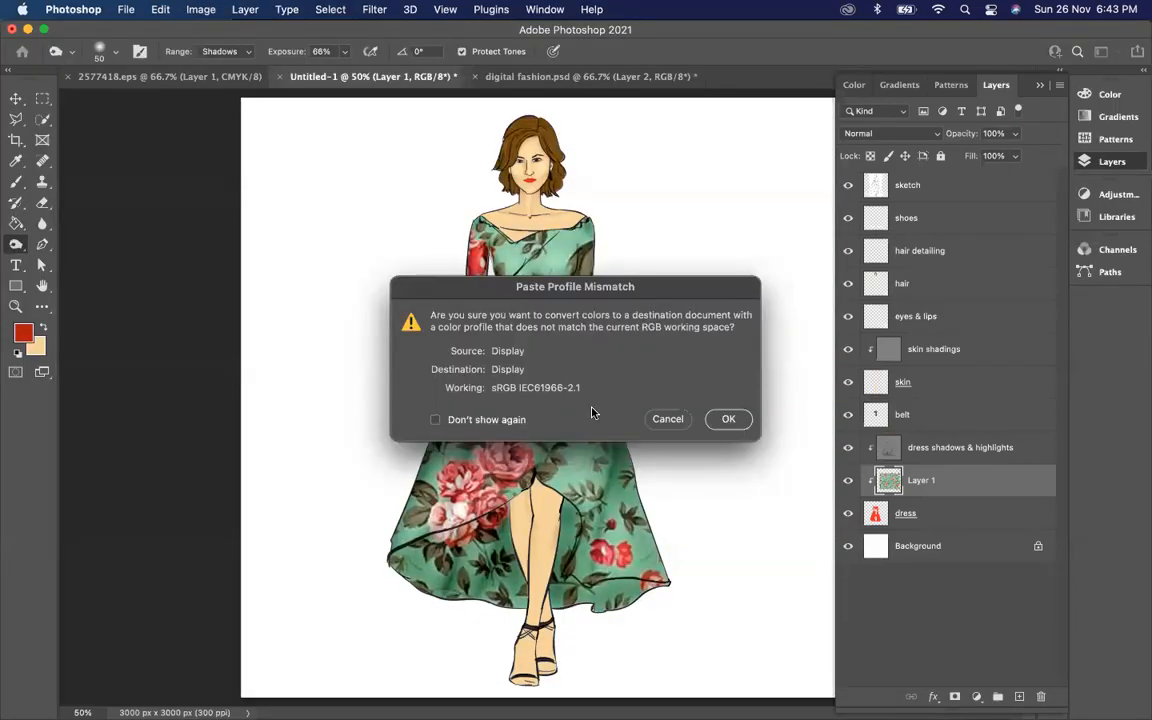
left_click(731, 419)
Rotate the pasted white rose print about 89° and scale it to about 307% by 311% so it covers the whole dress.
key("super+t")
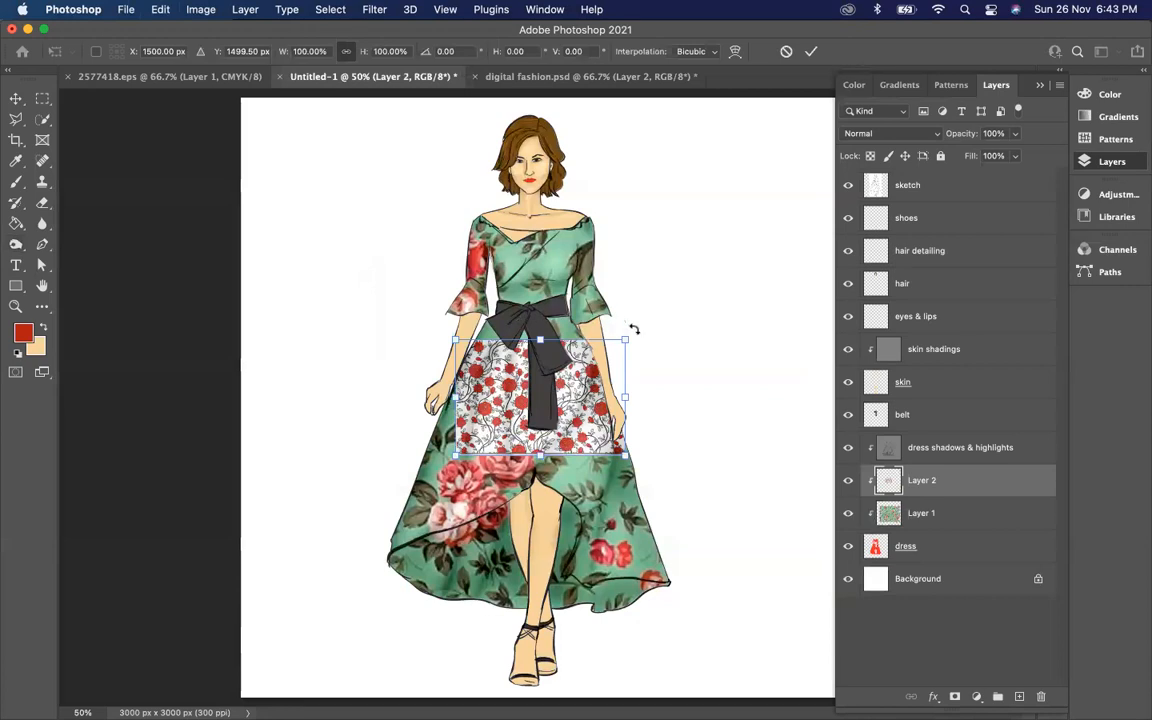
left_click_drag(625, 340, 829, 131)
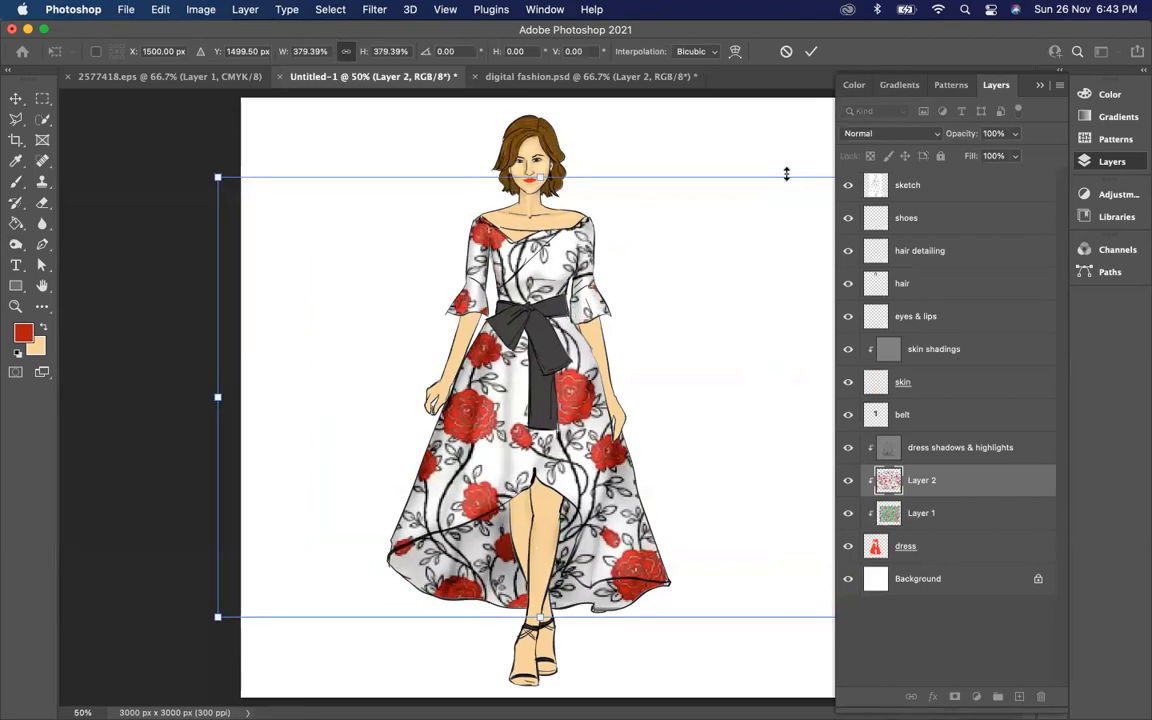
key("super+minus")
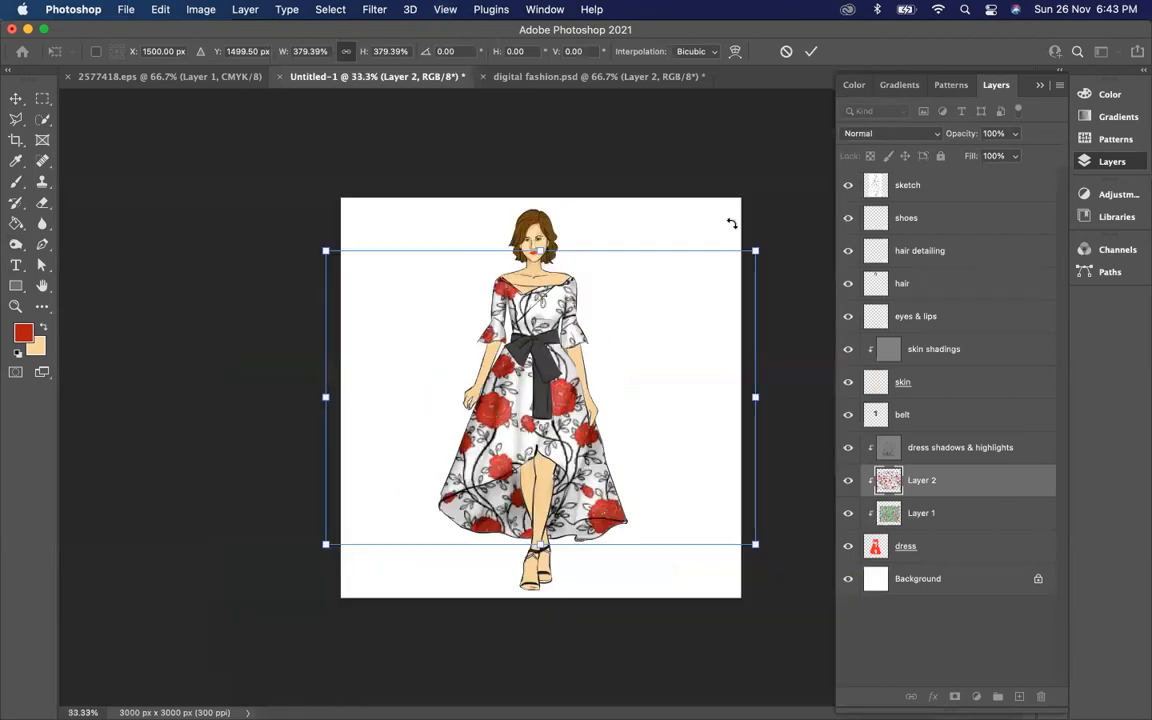
left_click_drag(770, 243, 632, 536)
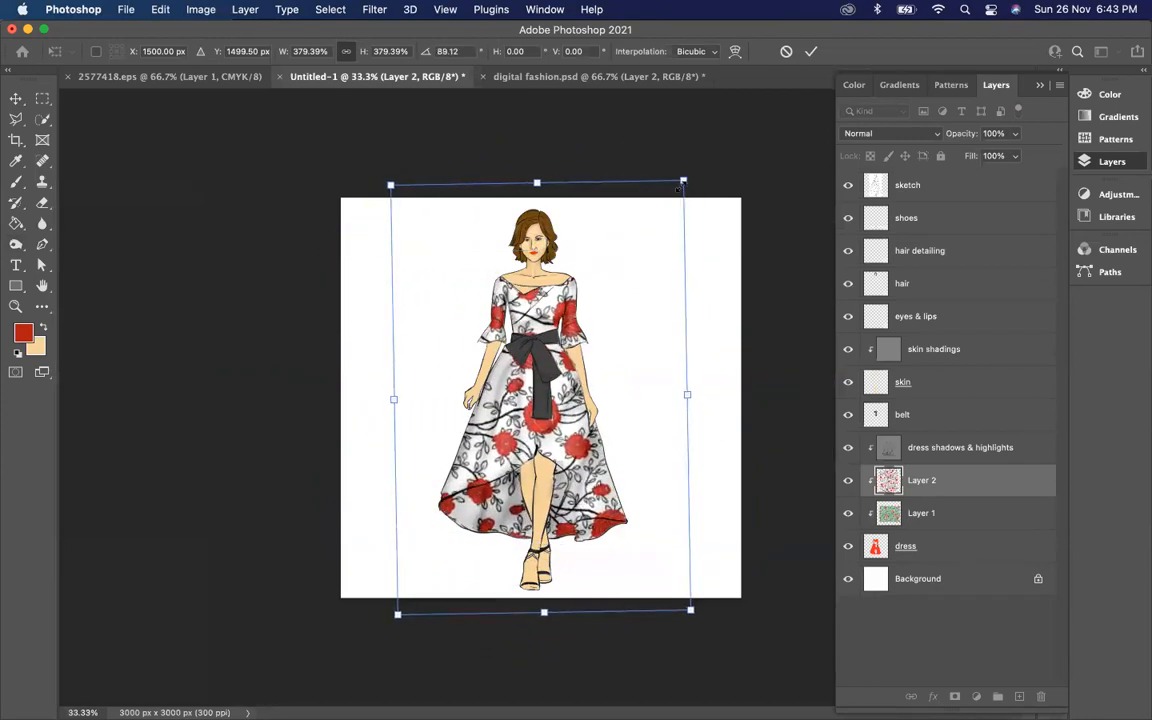
left_click_drag(683, 181, 633, 262)
mouse_move(596, 341)
left_mouse_down()
mouse_move(602, 314)
mouse_move(595, 462)
mouse_move(590, 341)
left_mouse_up()
mouse_move(601, 256)
left_mouse_down()
mouse_move(604, 244)
mouse_move(594, 262)
left_mouse_up()
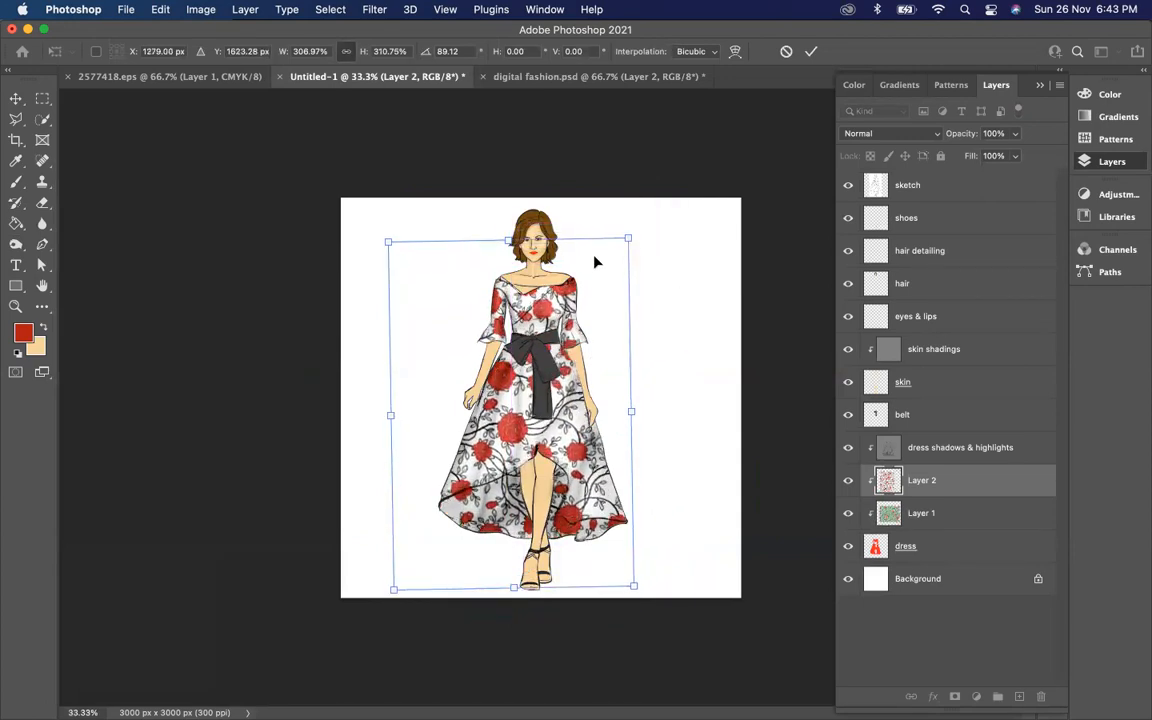
key("Return")
key("o")
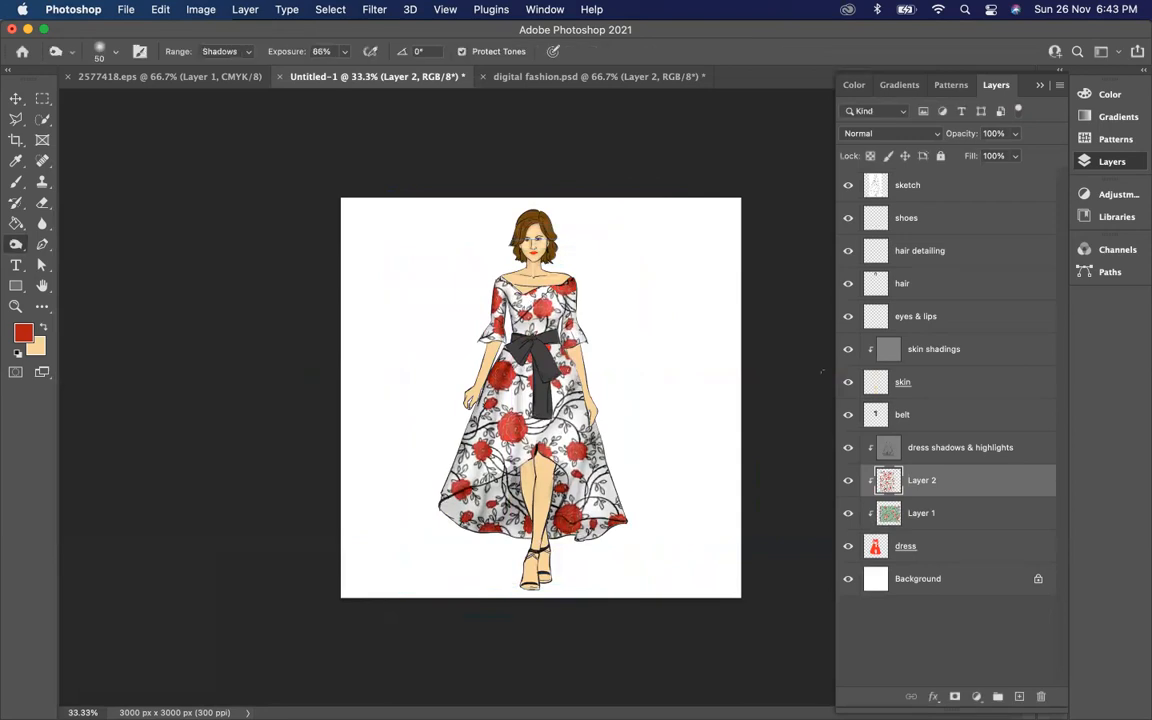
Release Layer 2's clipping mask to view the whole rose print around the figure.
right_click(963, 489)
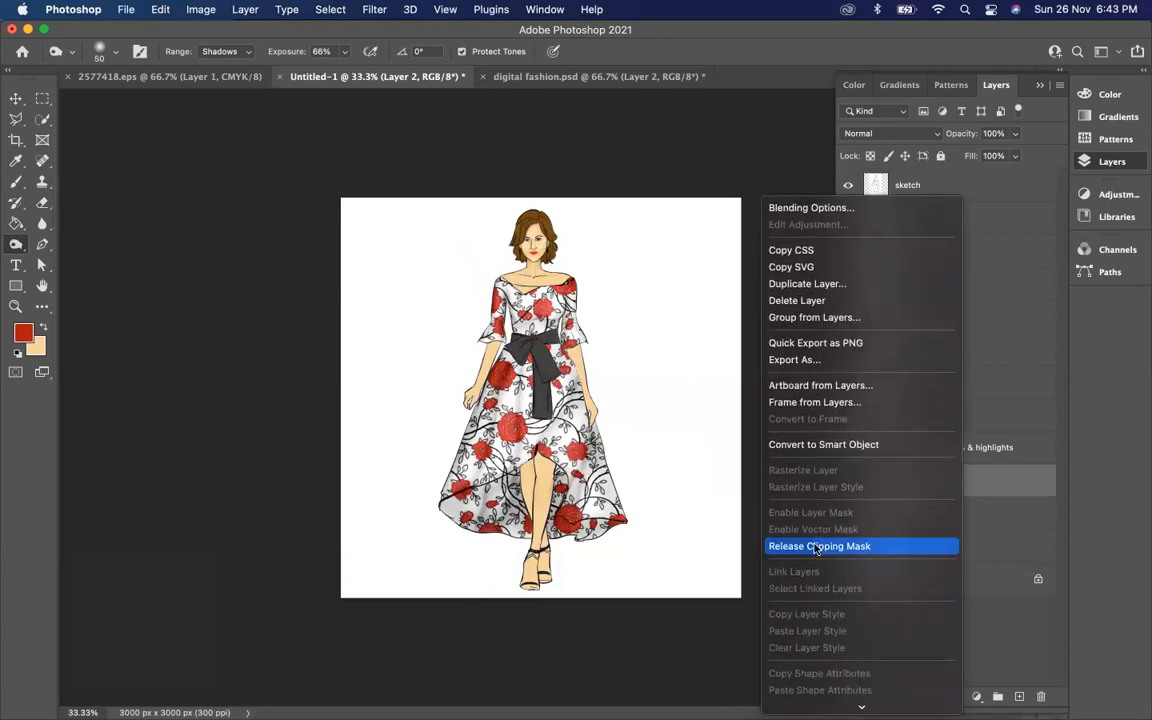
left_click(812, 545)
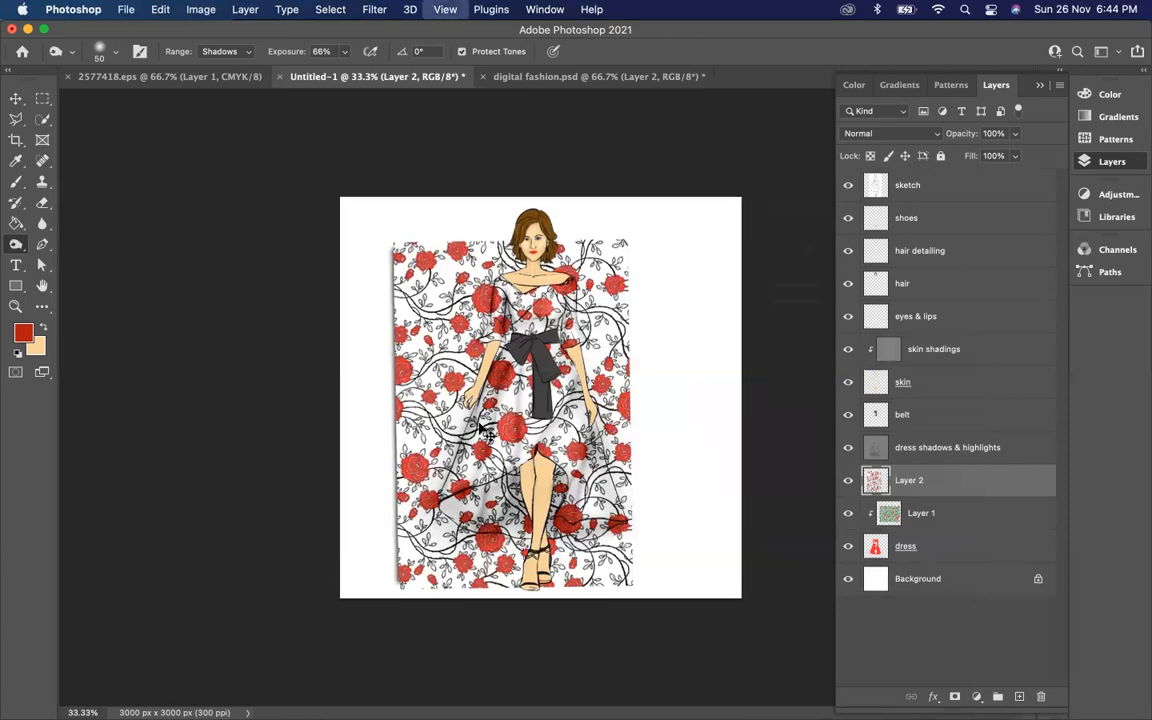
key("super+equal")
key("super+minus")
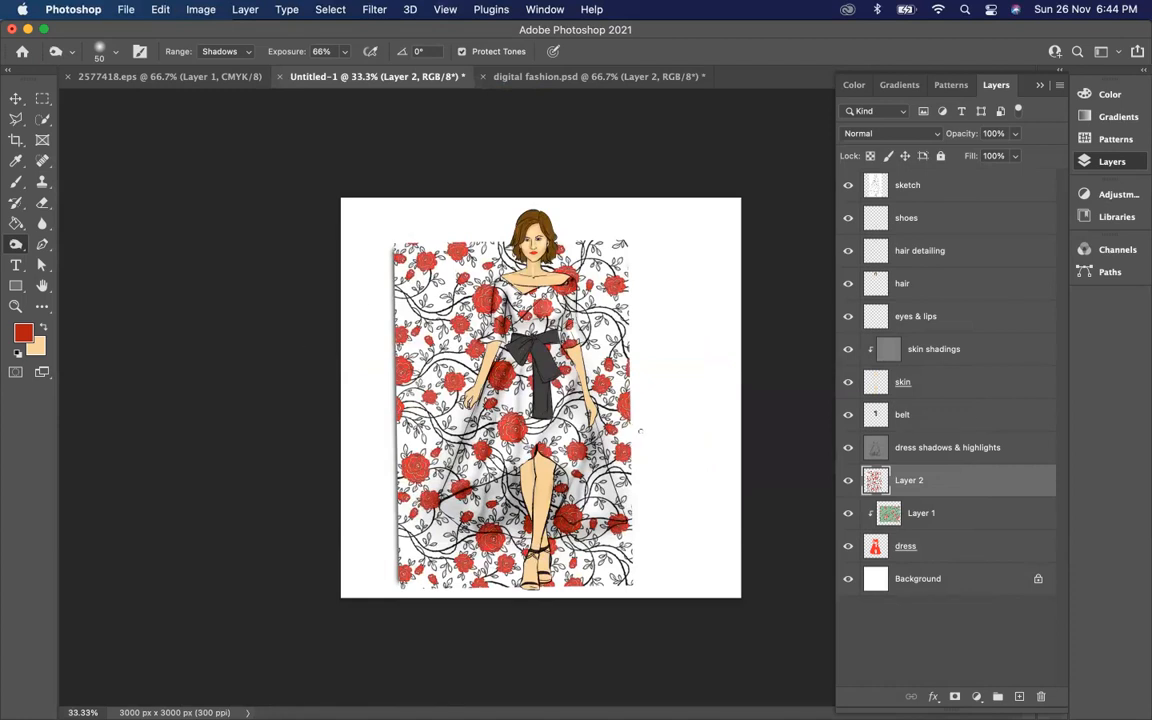
Clip Layer 2 and the dress shadows & highlights layer to the dress again.
right_click(964, 482)
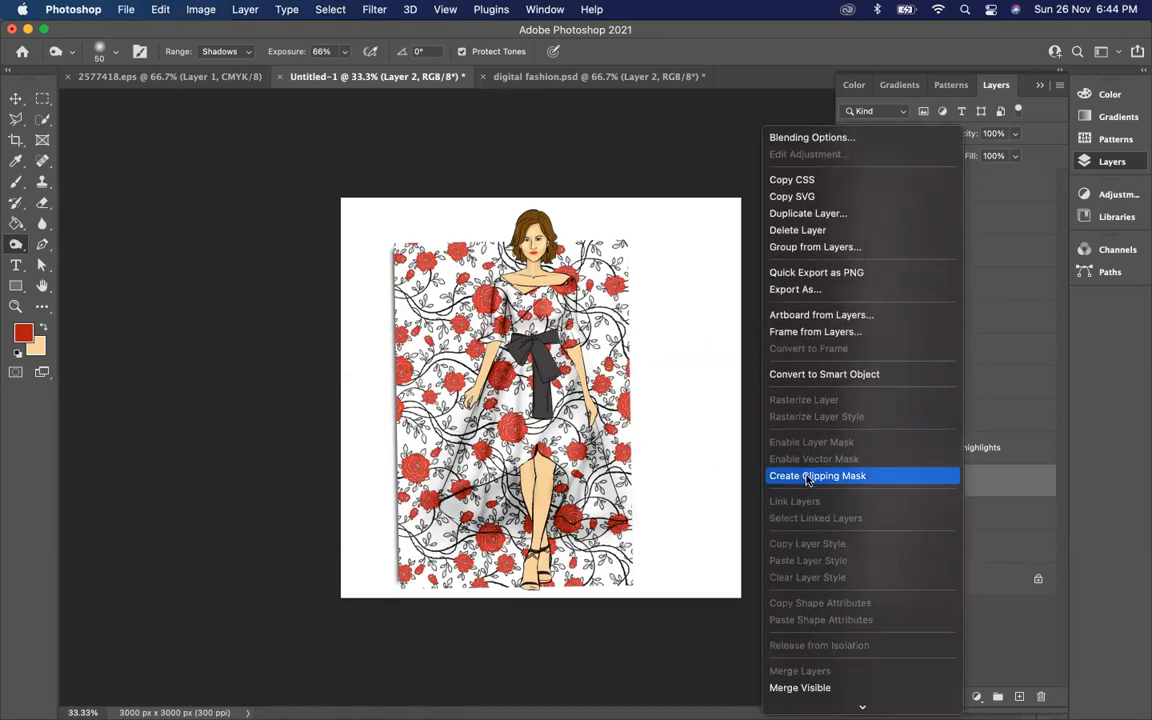
left_click(808, 477)
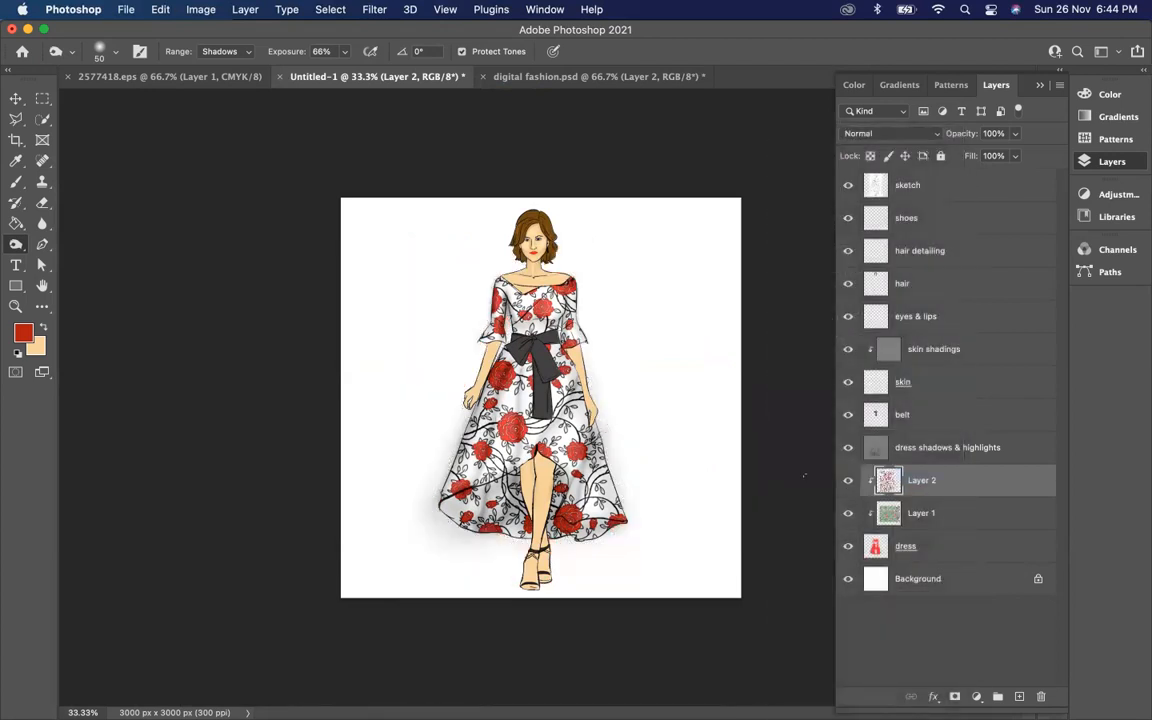
left_click(1015, 450)
right_click(1020, 448)
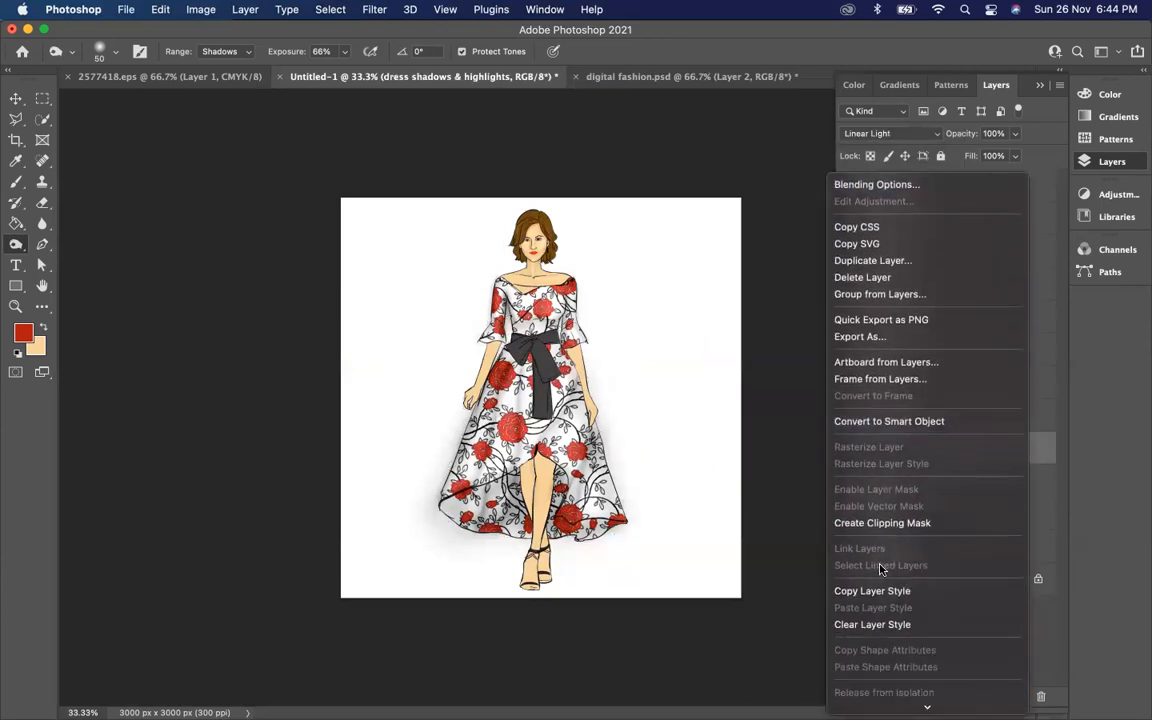
left_click(862, 523)
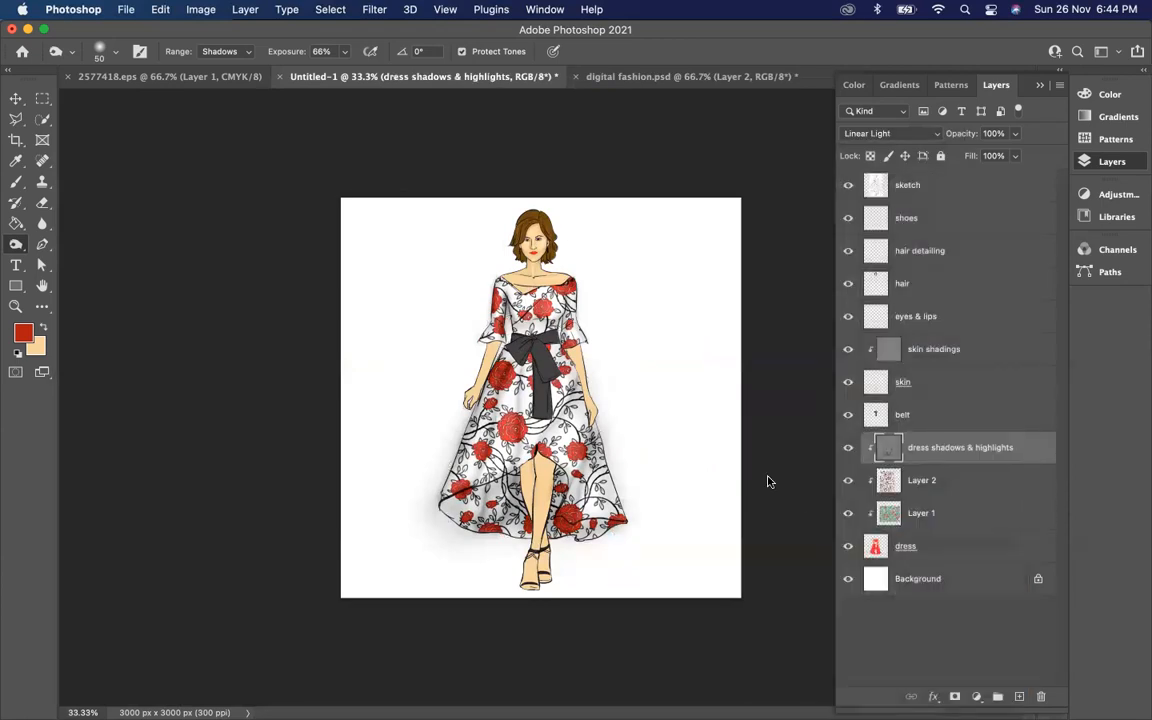
Compare the white rose print with the green floral print, leaving Layer 2 hidden.
left_click(848, 481)
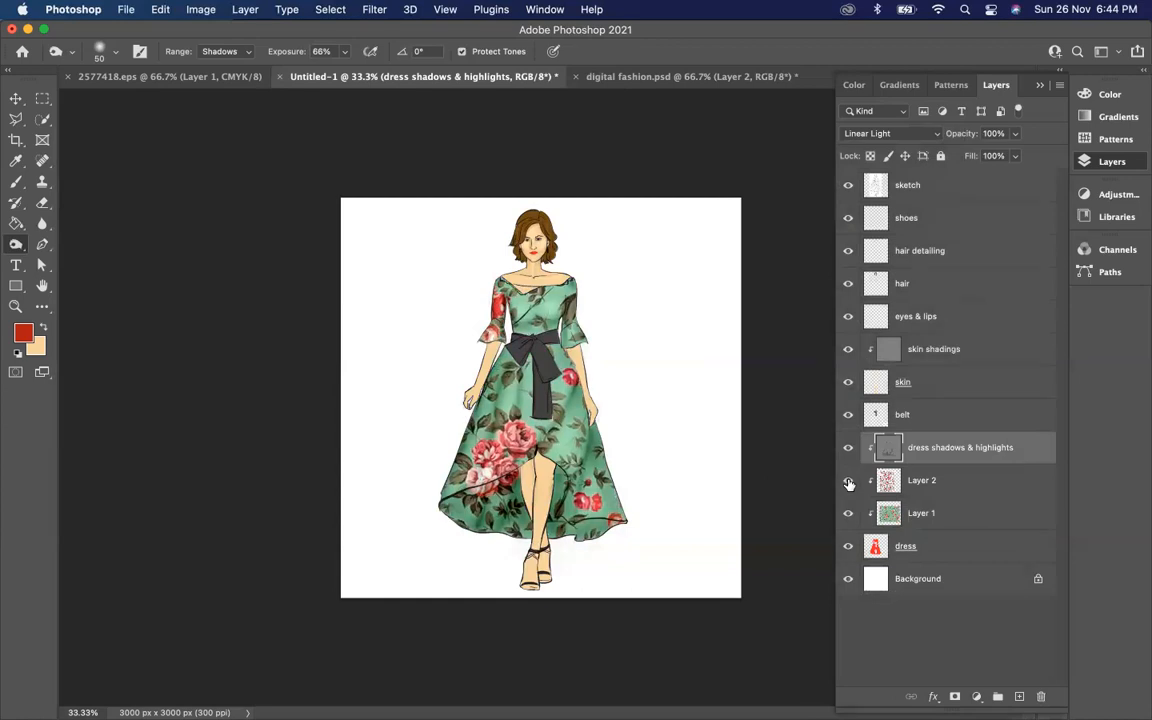
left_click(848, 481)
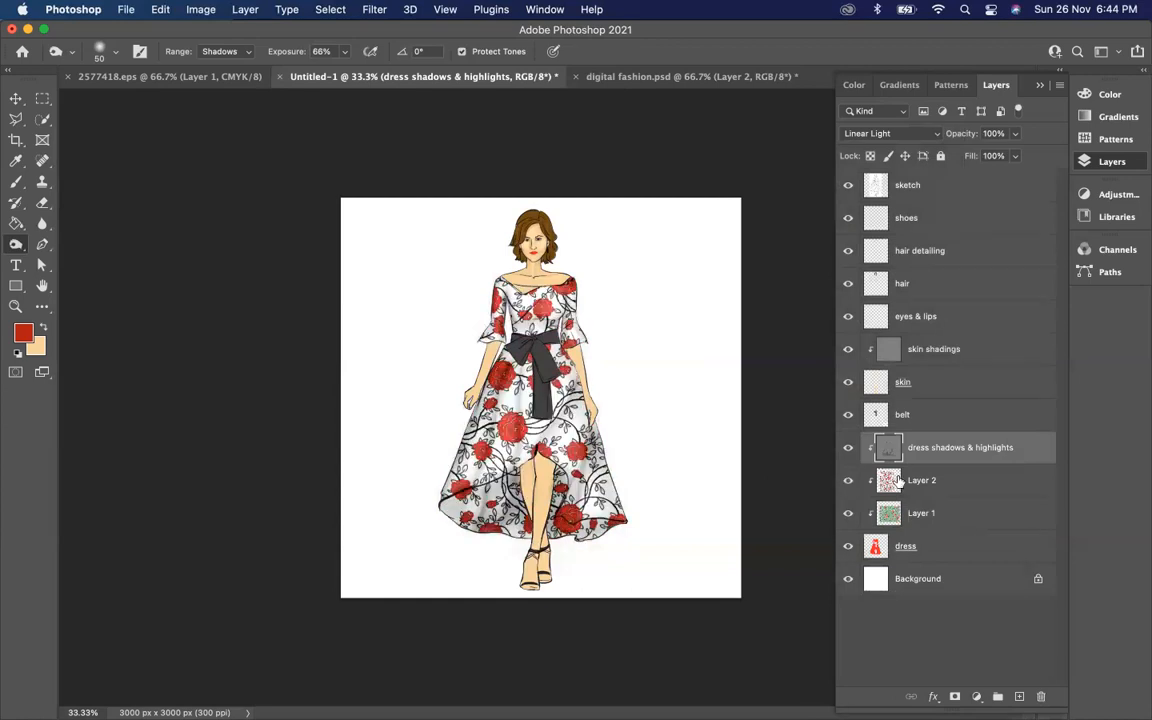
left_click(848, 483)
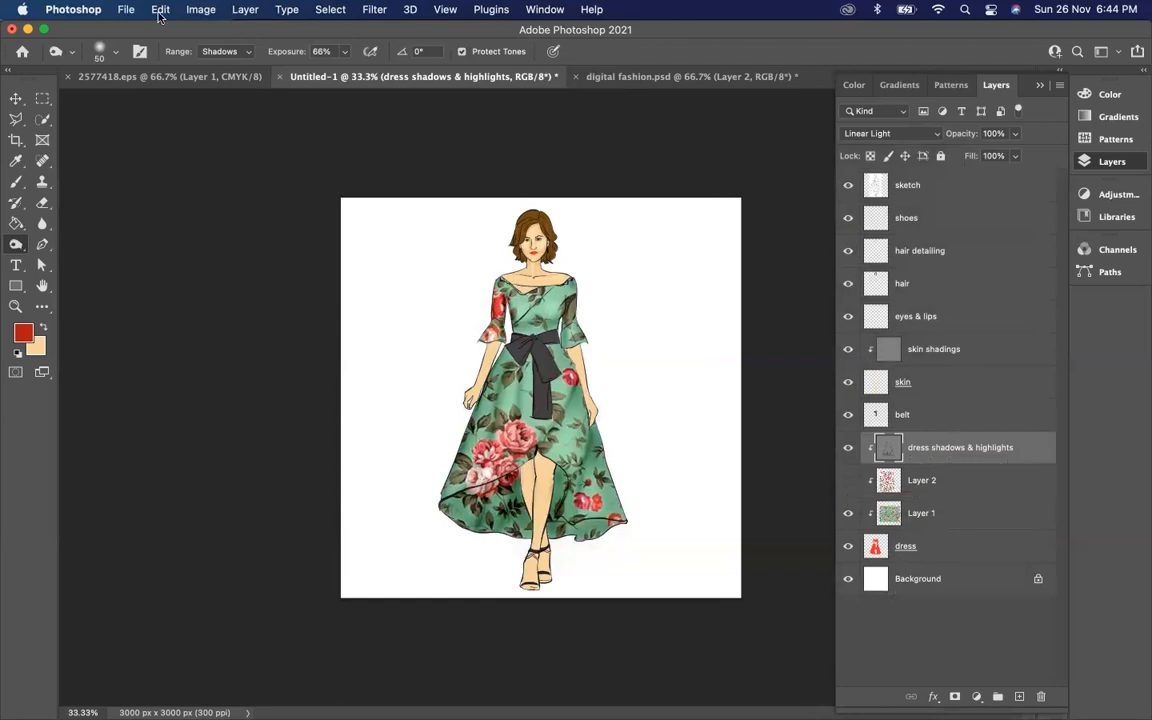
left_click(126, 11)
Select the dress layer and check the illustration with the Background layer hidden and shown.
left_click(943, 547)
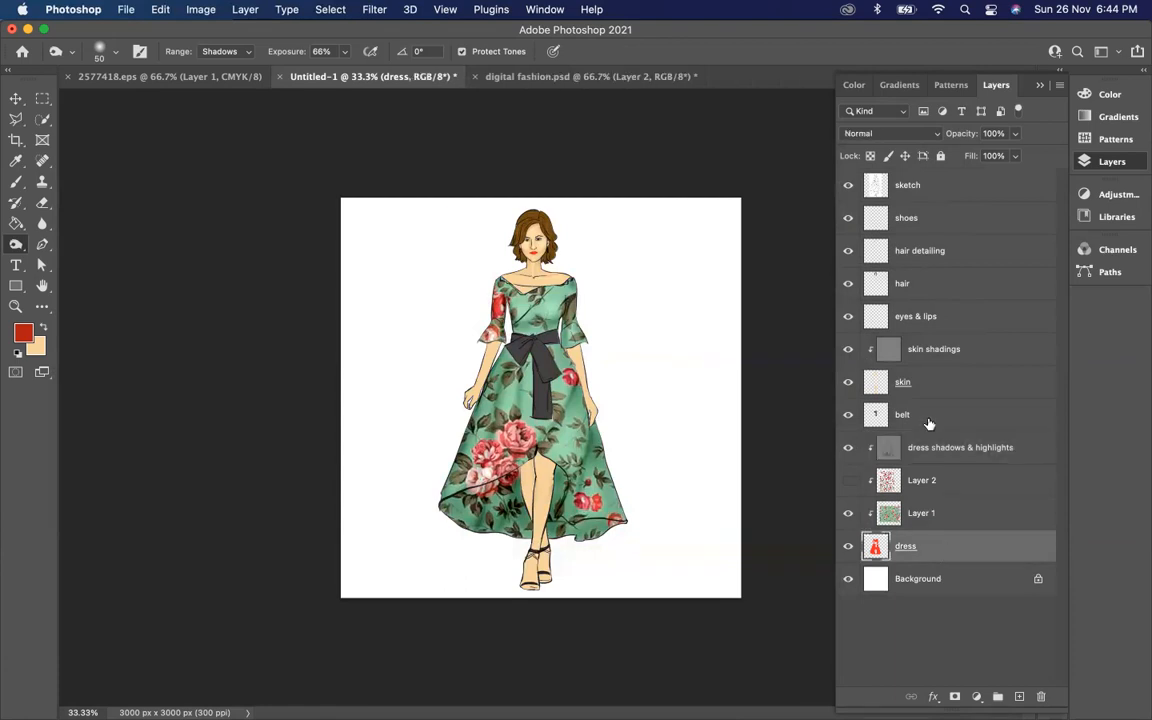
left_click(848, 578)
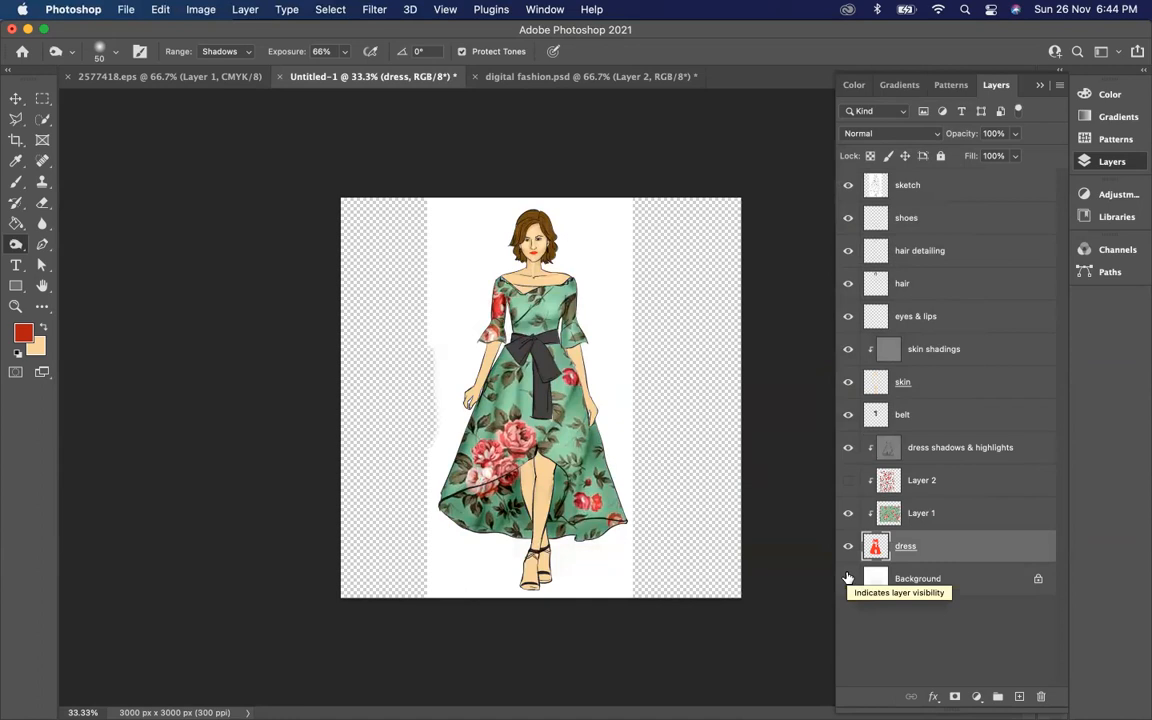
left_click(848, 578)
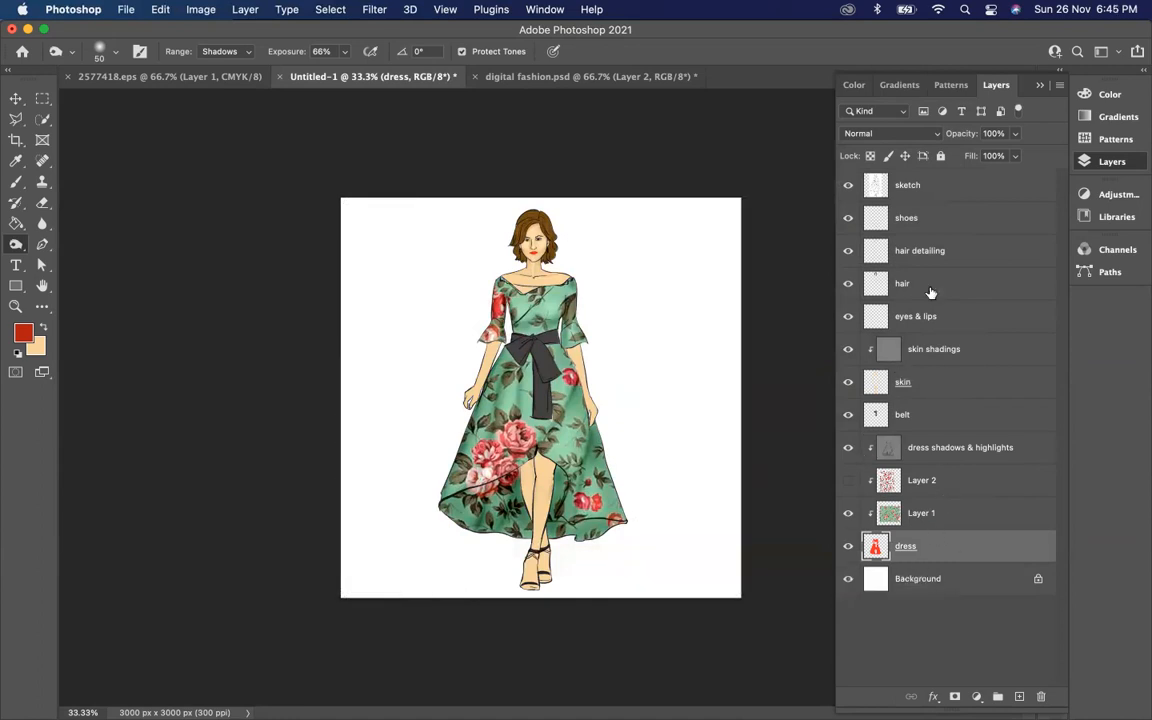
Stamp the visible green floral version into a new layer above sketch and name it 1st variation.
left_click(930, 185)
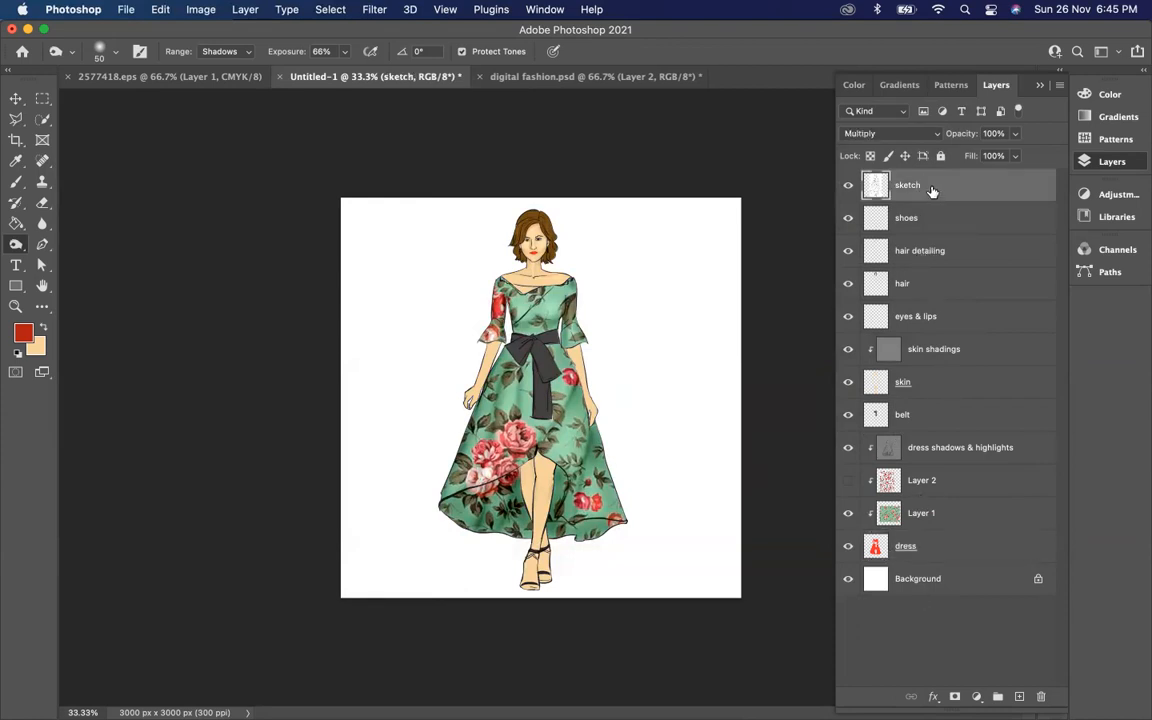
left_click(848, 481)
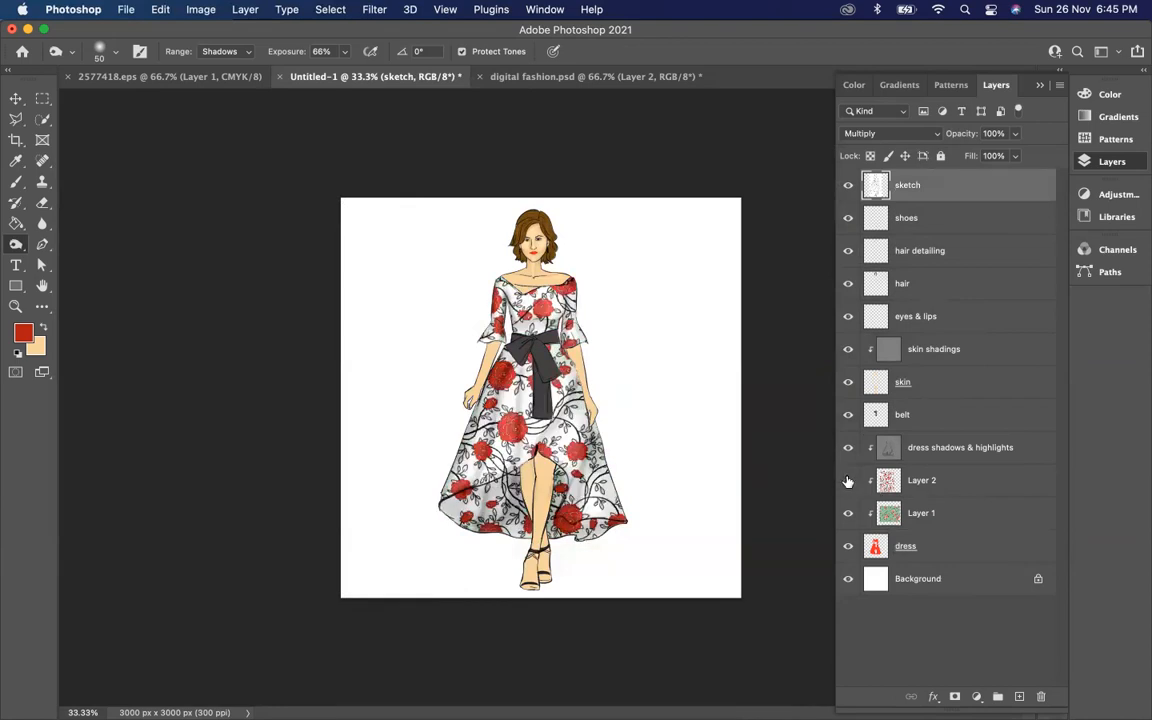
left_click(848, 481)
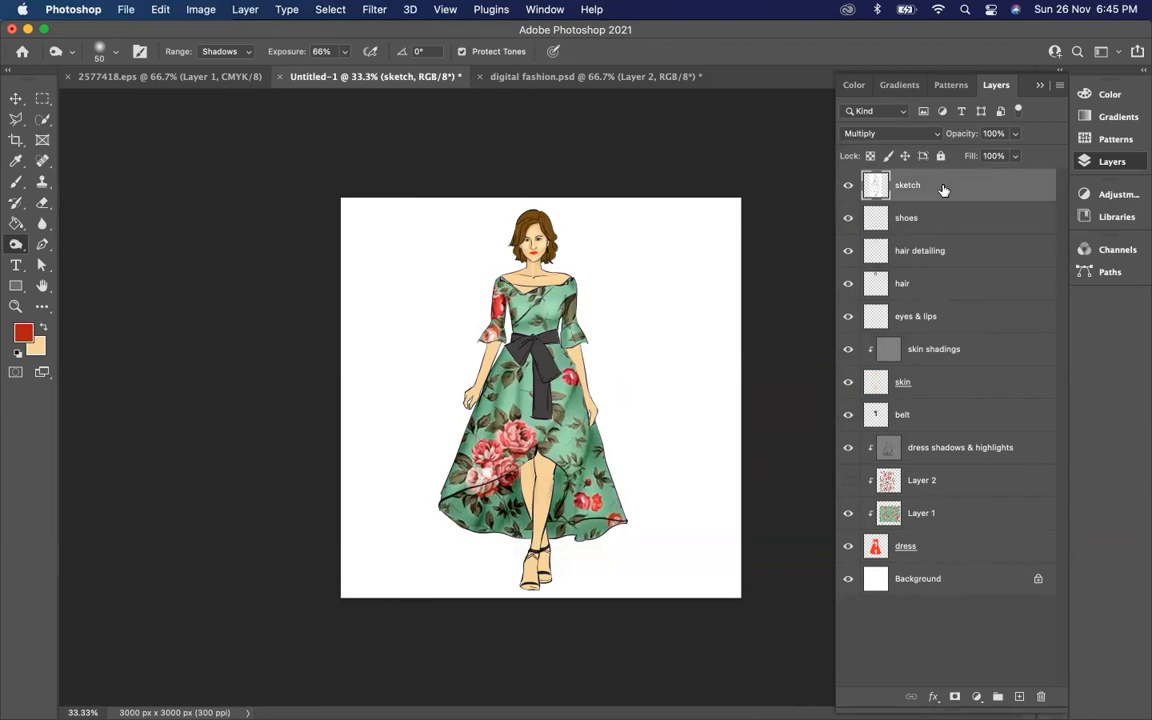
key("super+alt+shift+e")
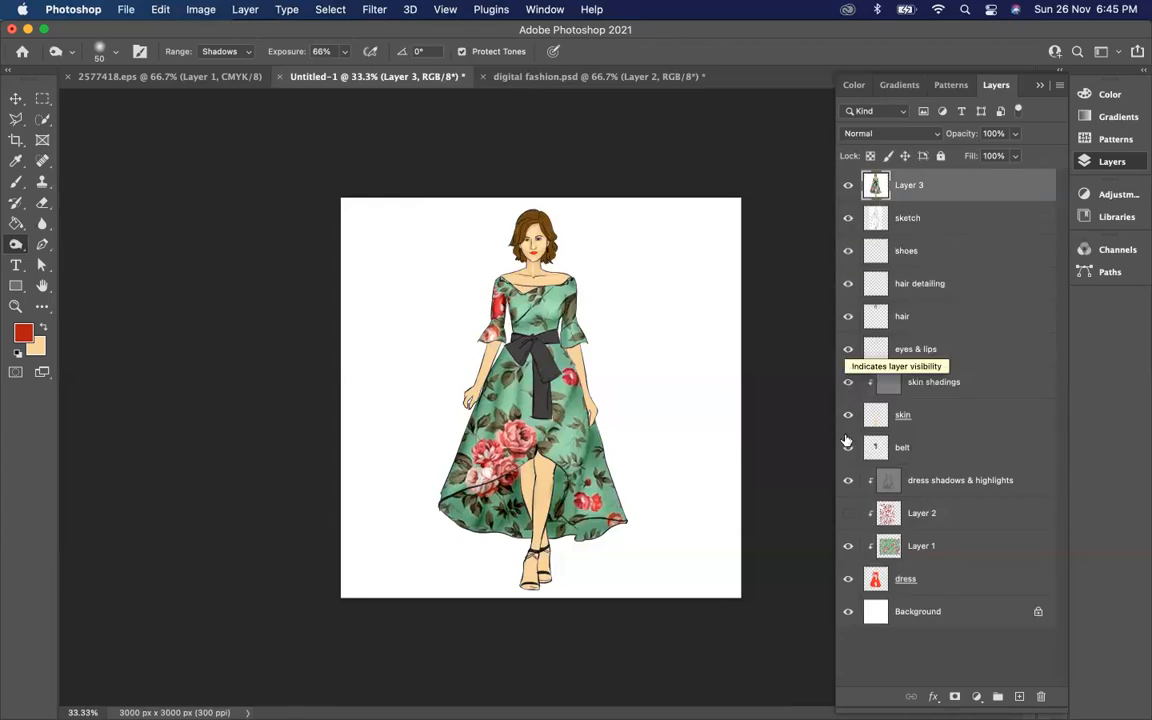
double_click(905, 185)
key("BackSpace")
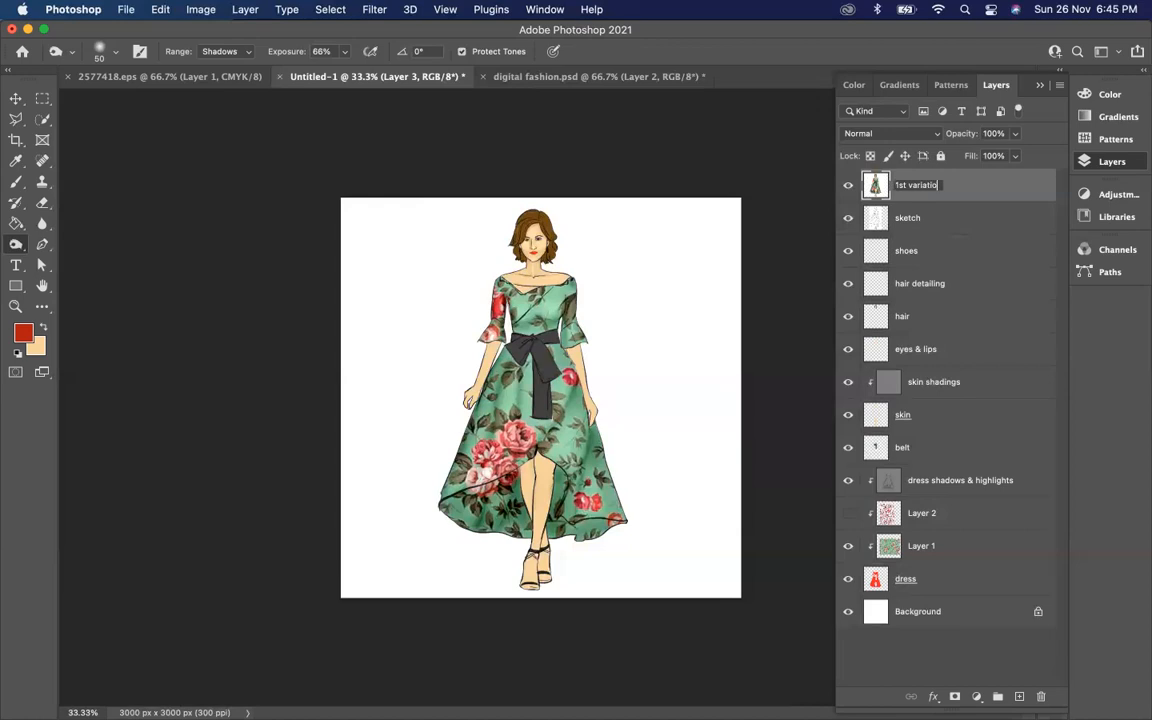
key("Return")
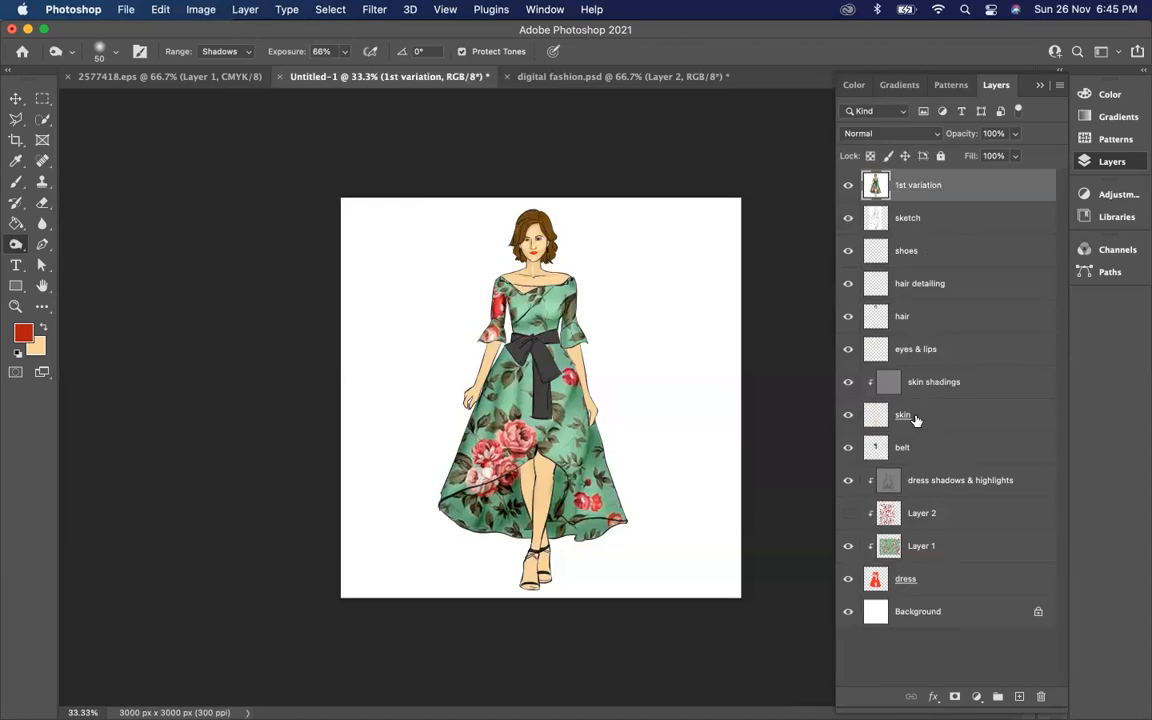
Show the white rose print on Layer 2, hide the 1st variation layer and select the sketch layer.
left_click(848, 513)
left_click(848, 185)
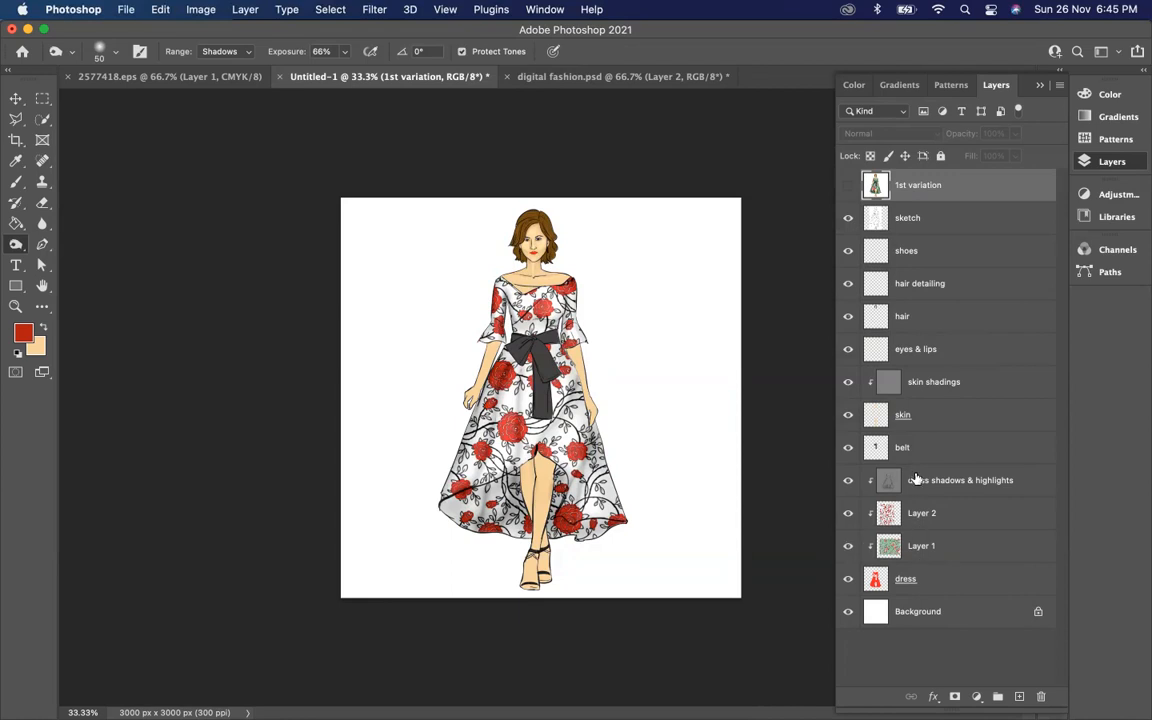
left_click(849, 186)
left_click(849, 186)
left_click(915, 219)
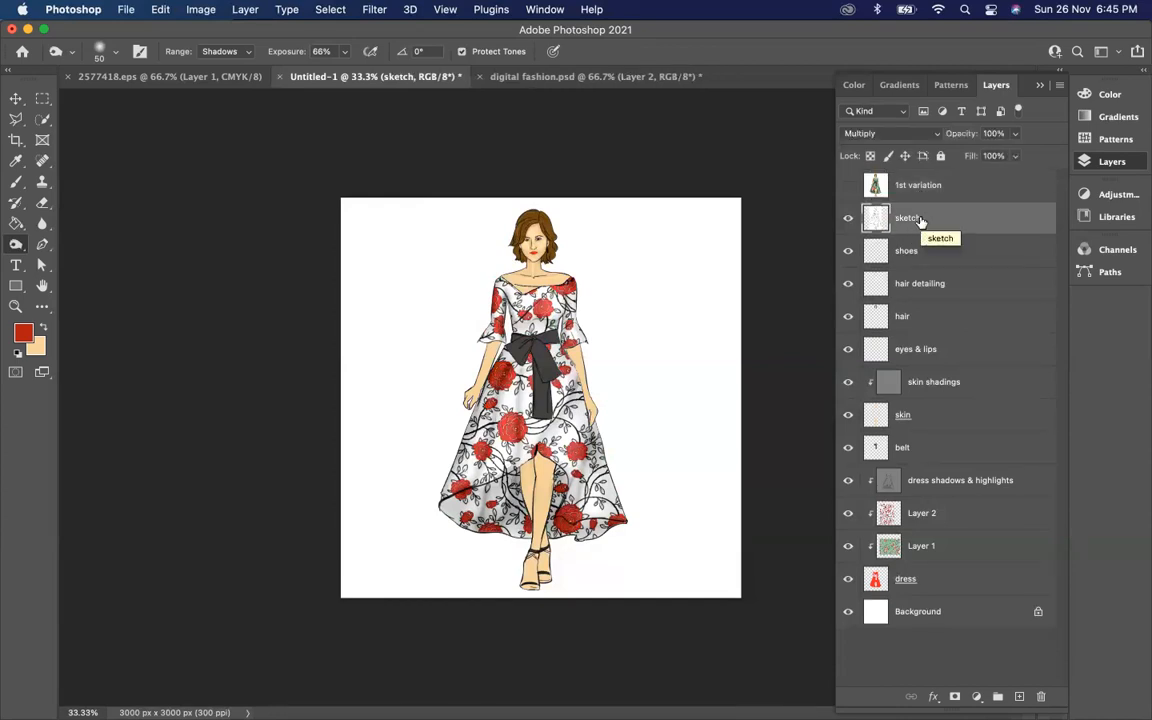
Stamp the visible white rose version into a new layer above sketch and name it 2nd variation.
key("super+alt+shift+e")
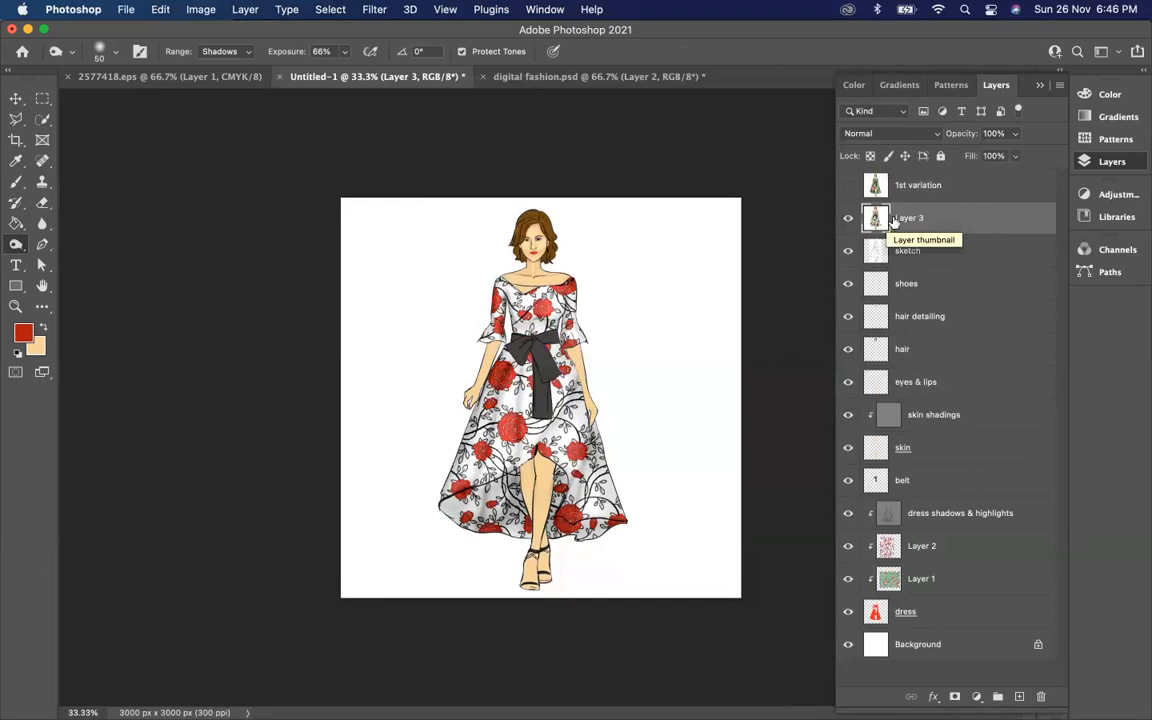
double_click(908, 218)
type("2nd variation")
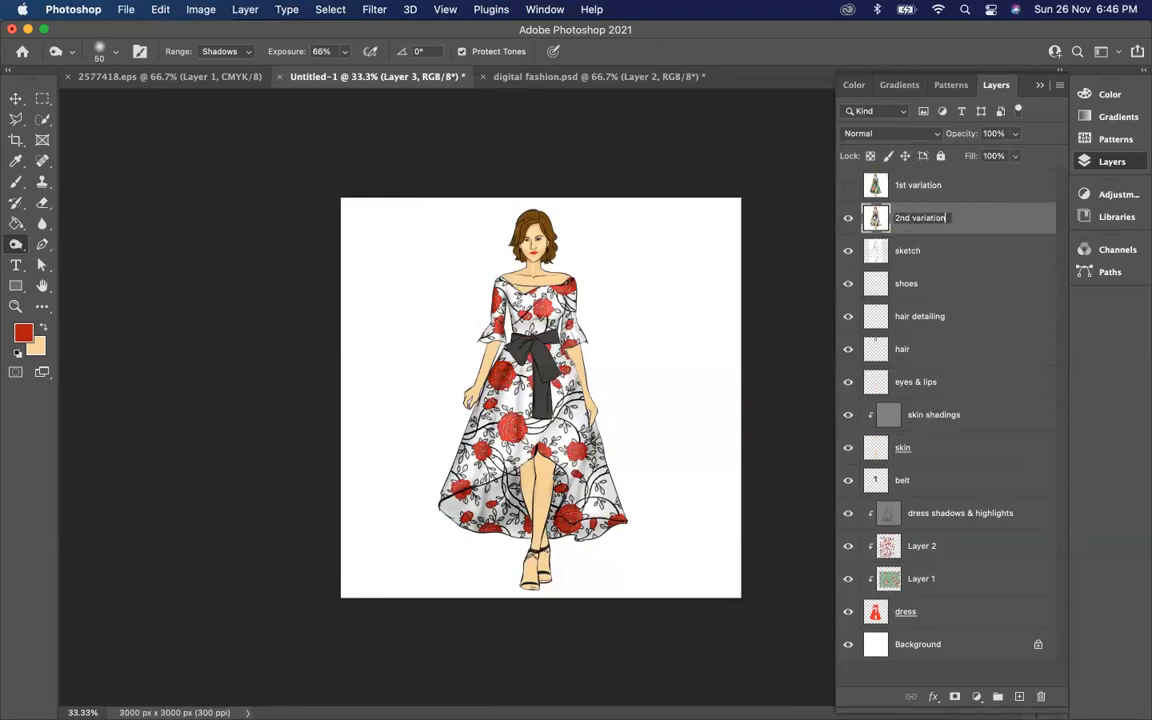
key("Return")
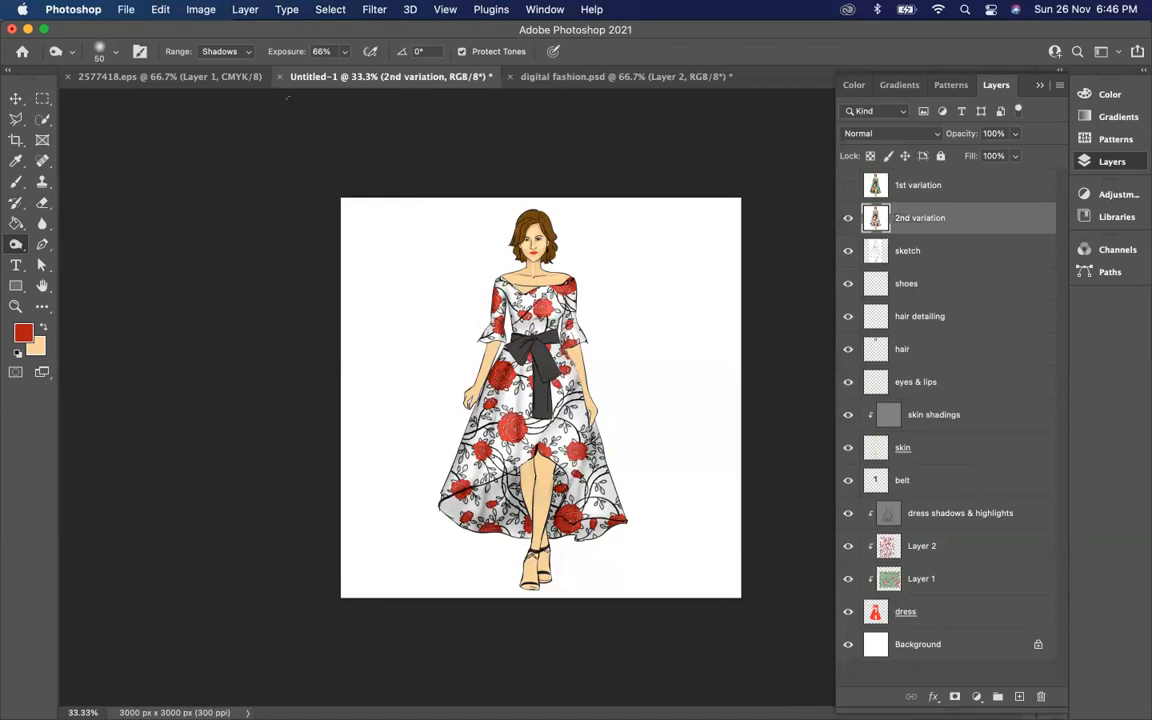
Create a new 10 x 10 inch RGB document with a resolution of 300 pixels per inch and a white background.
left_click(126, 9)
left_click(130, 28)
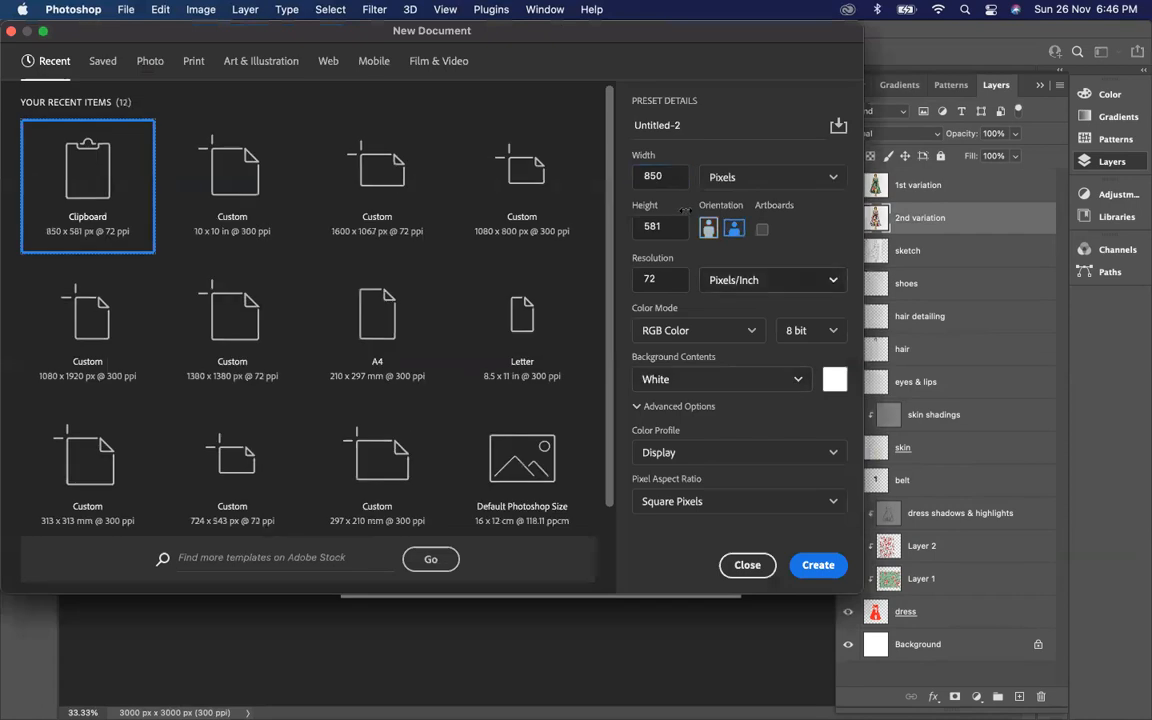
left_click(810, 177)
left_click(735, 234)
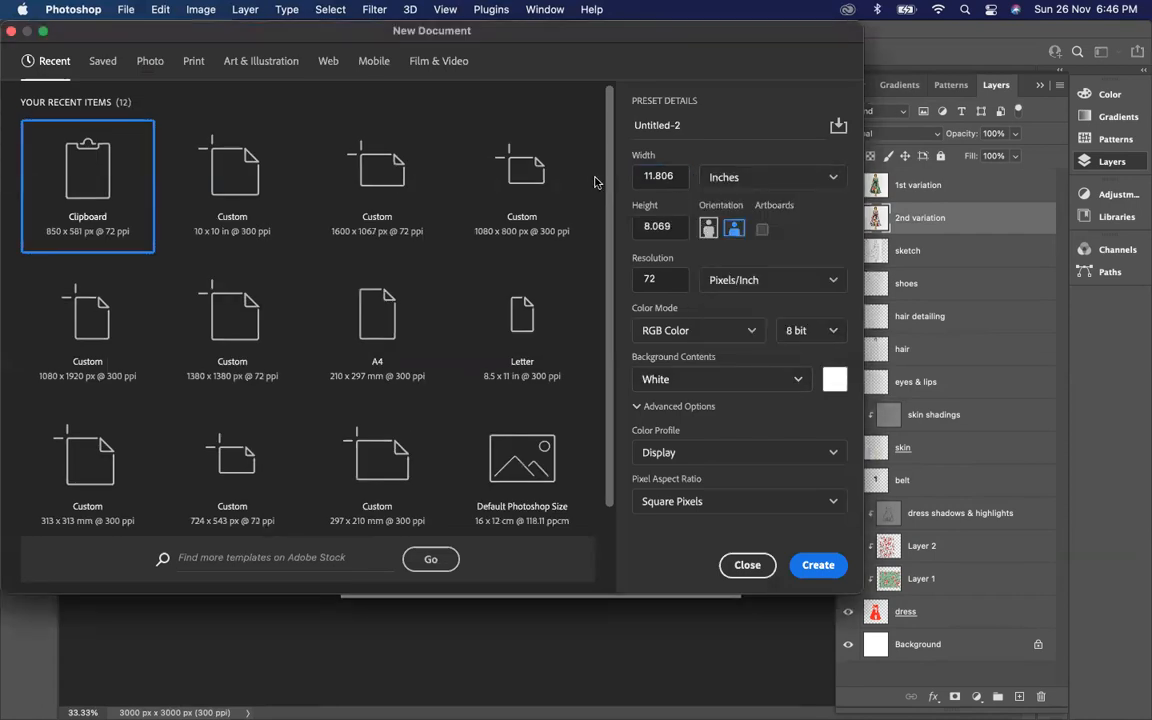
double_click(668, 178)
type("10")
double_click(668, 227)
type("10")
left_click_drag(668, 279, 630, 278)
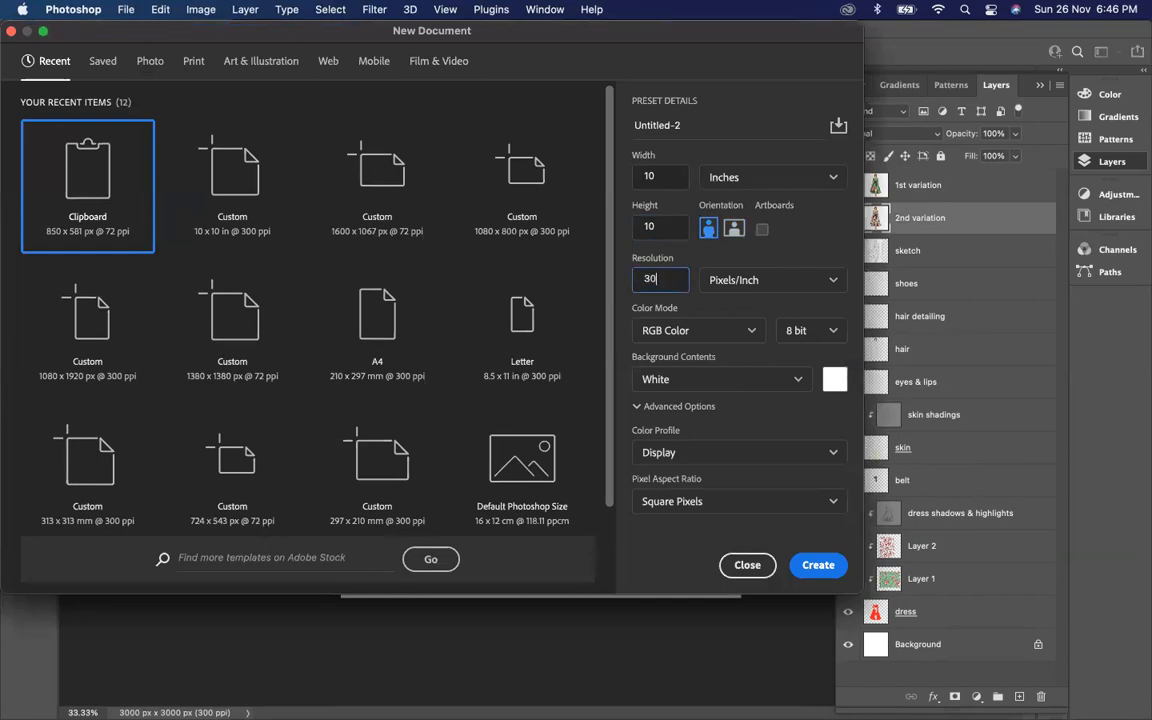
left_click(816, 565)
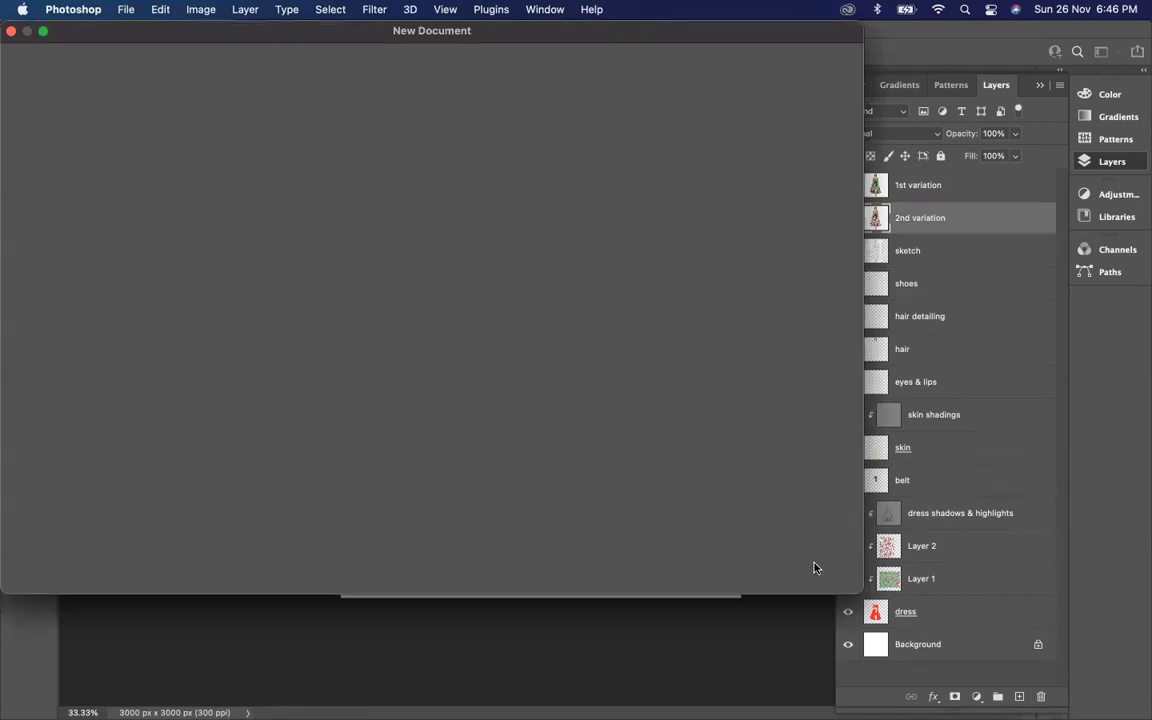
Show the 1st variation layer in Untitled-1 and copy its whole image into the Untitled-2 document.
left_click(530, 77)
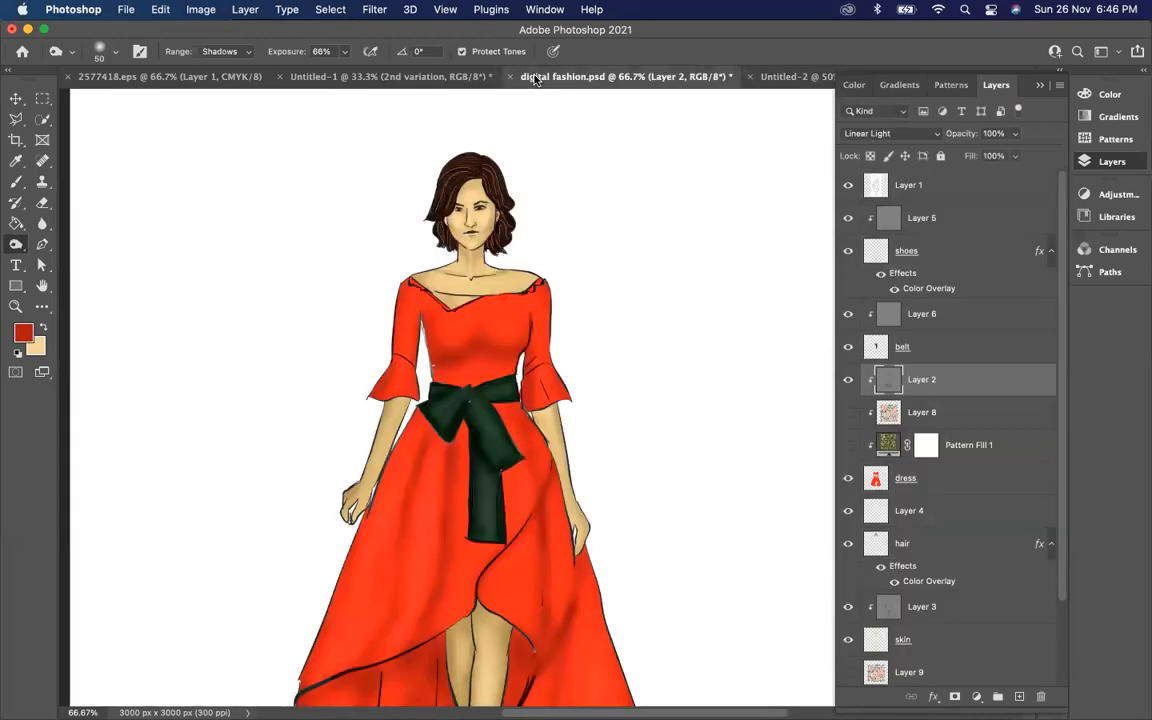
left_click(385, 77)
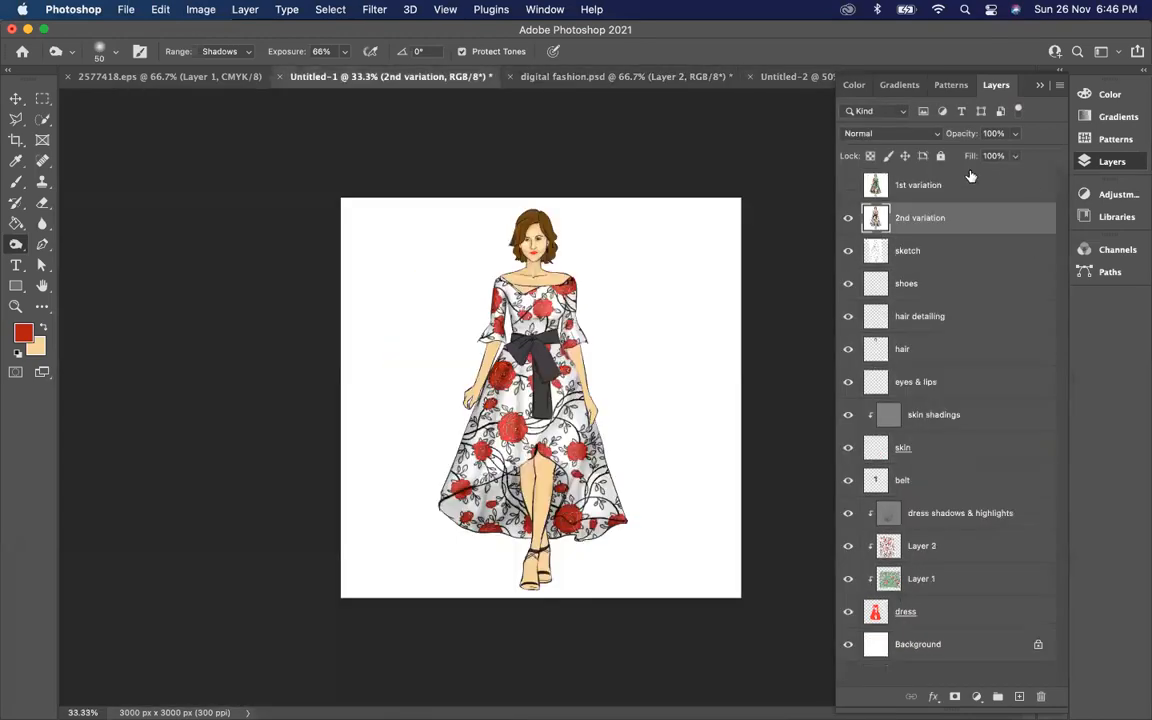
left_click(921, 186)
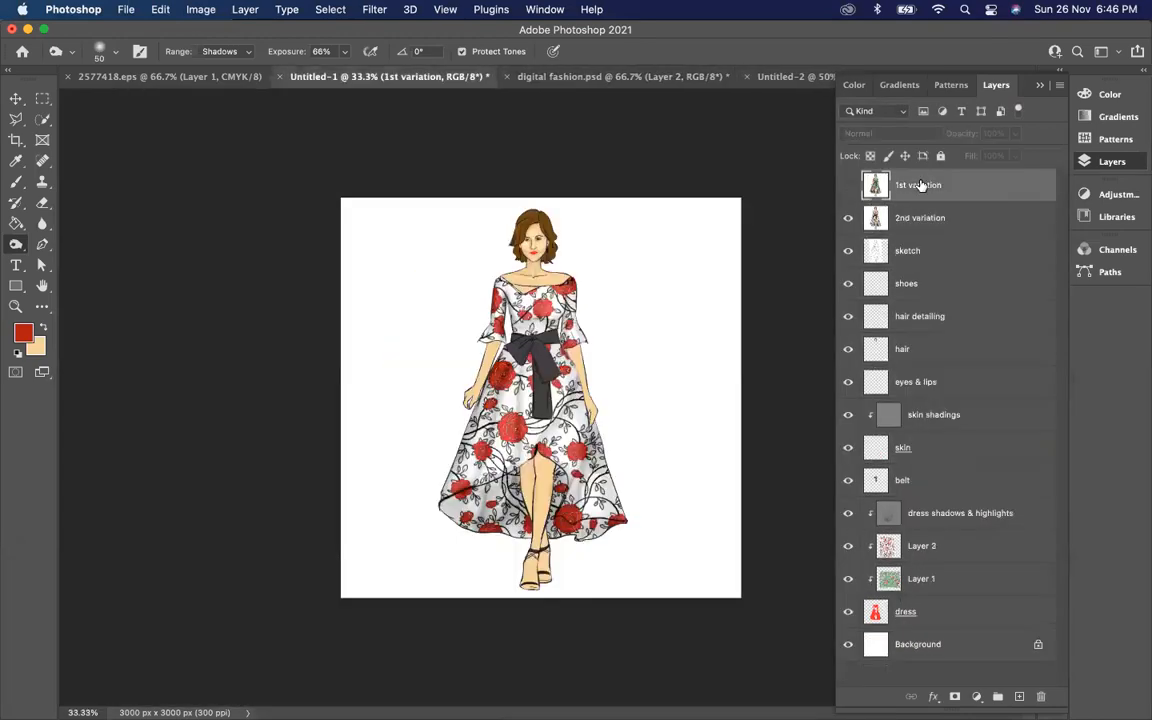
left_click(848, 185)
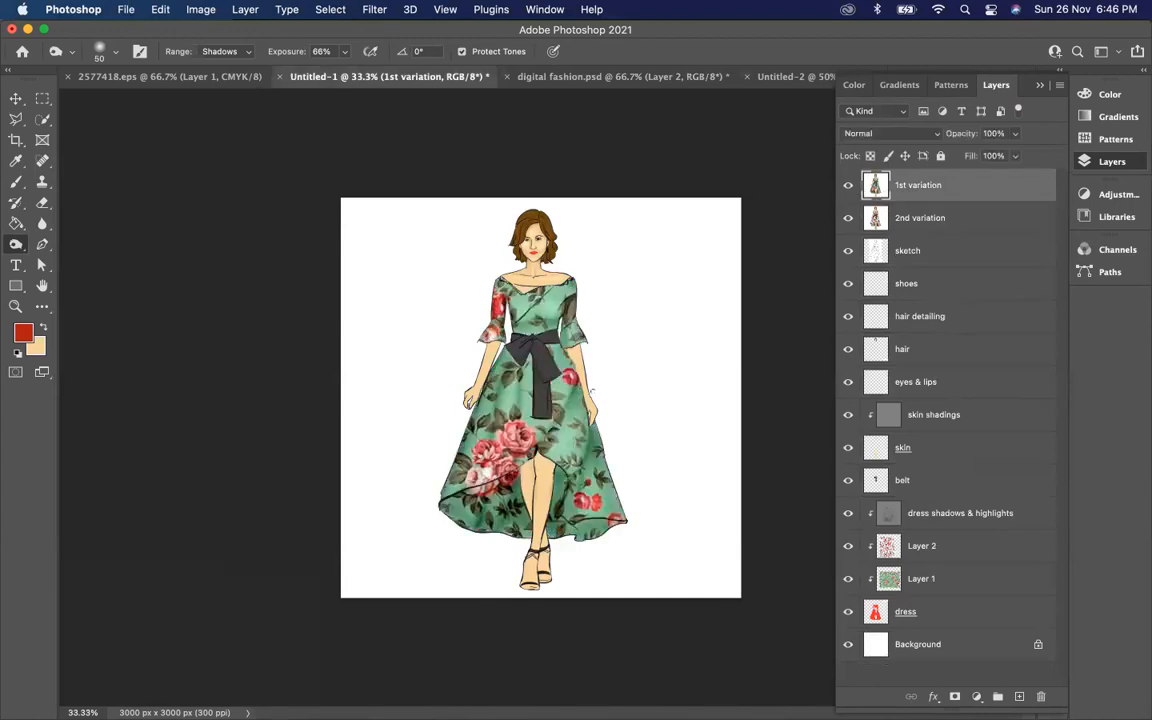
key("super+a")
key("super+c")
left_click(775, 78)
key("super+v")
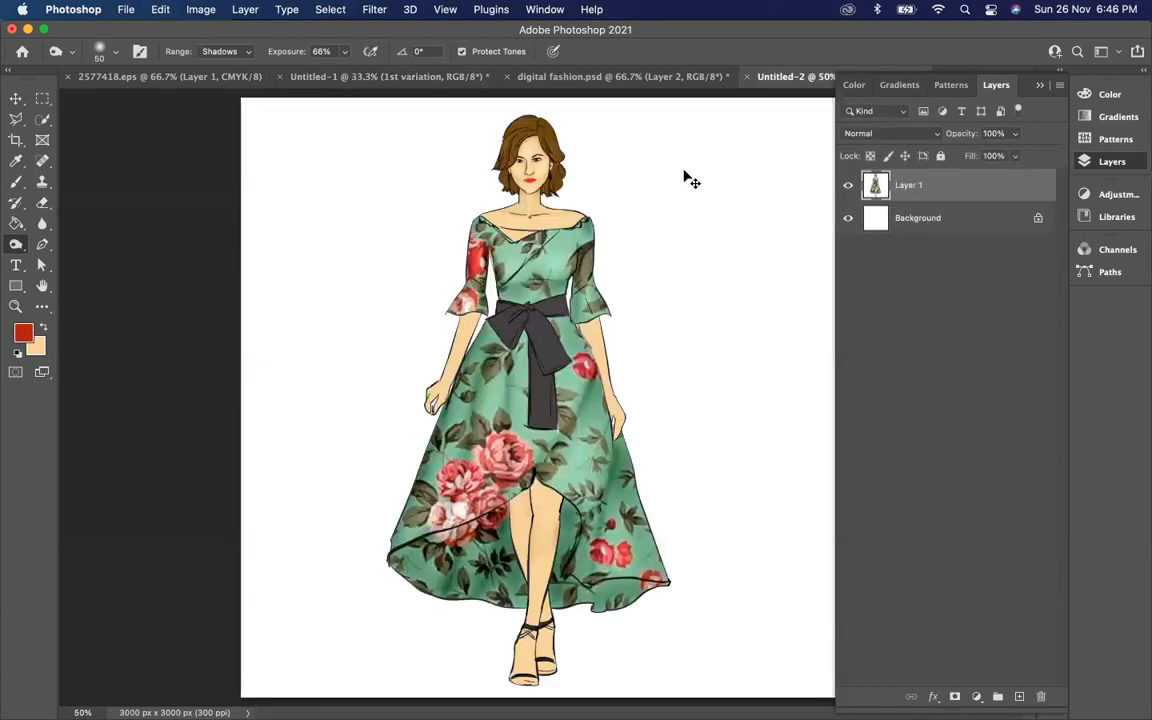
Move the pasted green floral figure into the left half of the canvas.
key("super+minus")
left_click(16, 98)
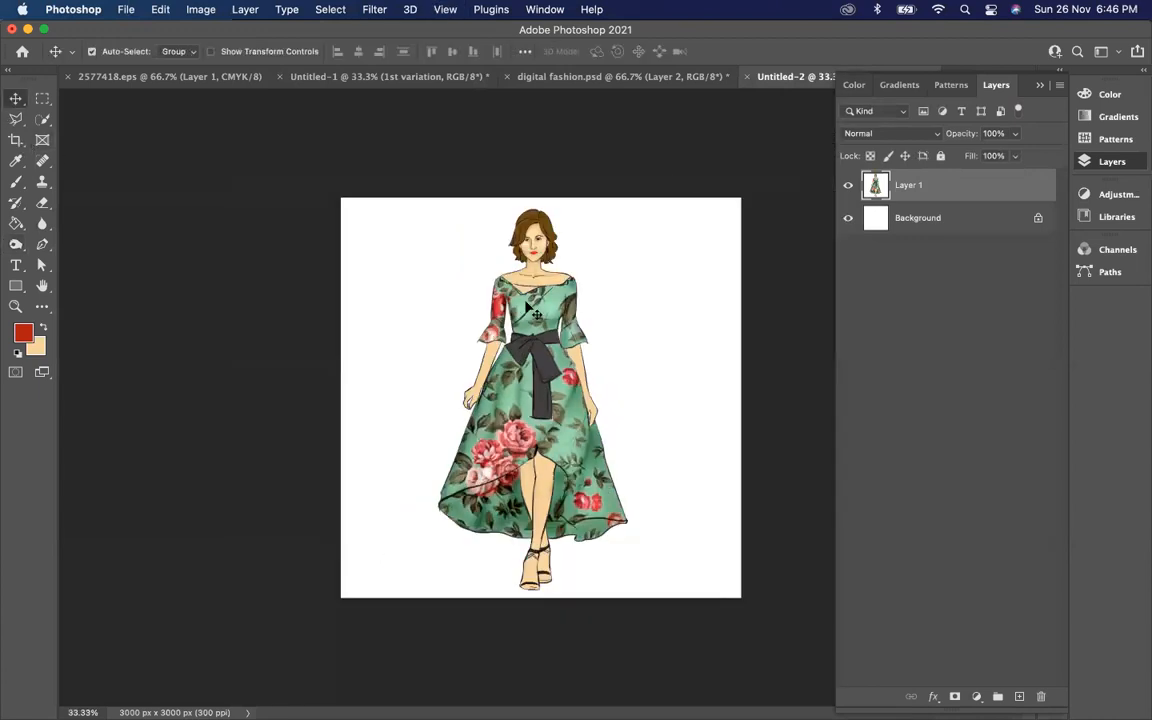
left_click_drag(527, 335, 449, 334)
Hide the 1st variation layer in Untitled-1 and copy the 2nd variation layer's image into Untitled-2.
left_click(447, 77)
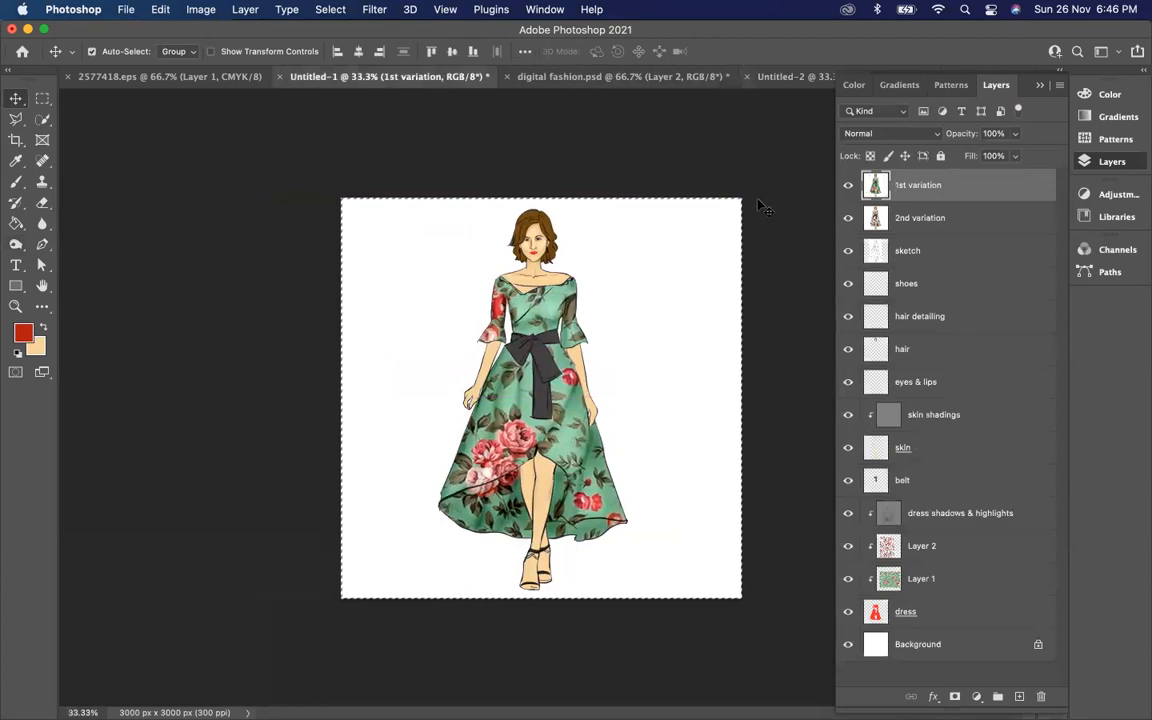
left_click(848, 185)
left_click(926, 222)
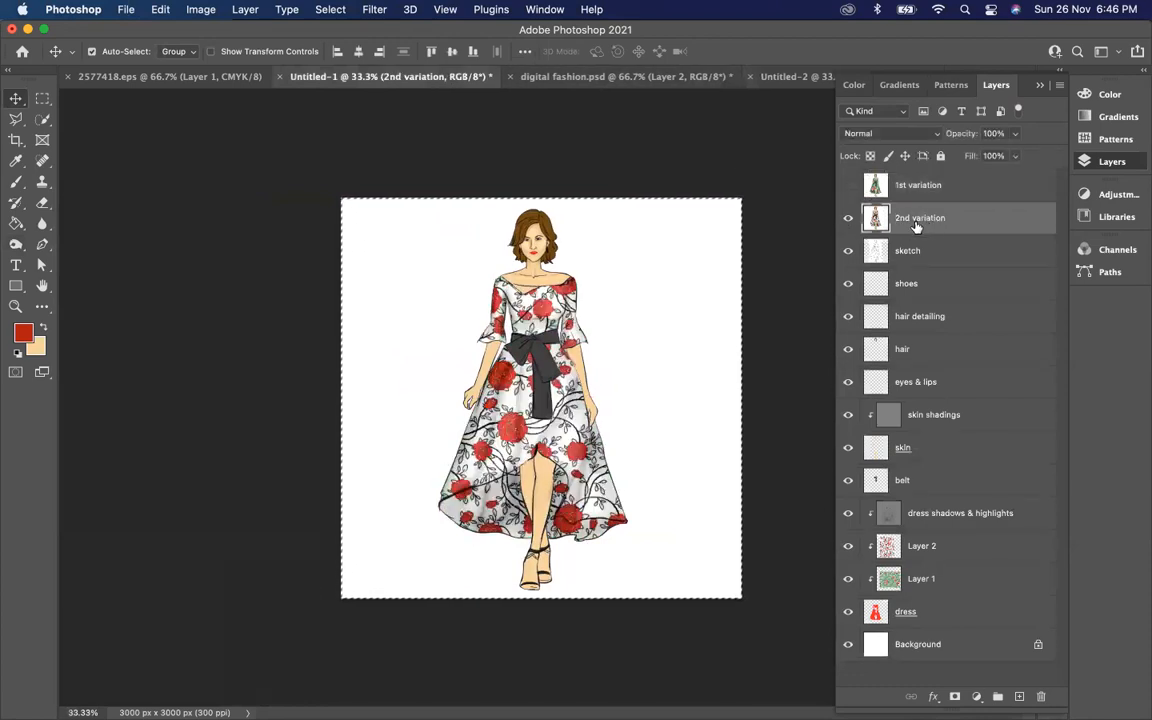
left_click(783, 78)
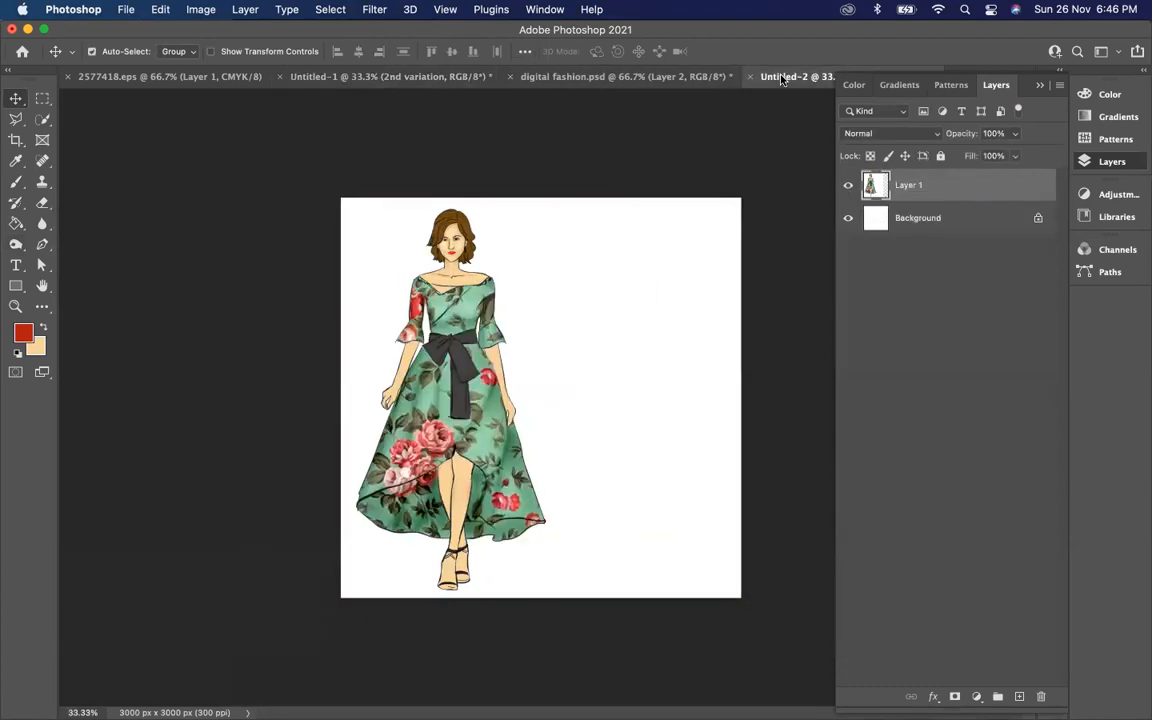
key("super+v")
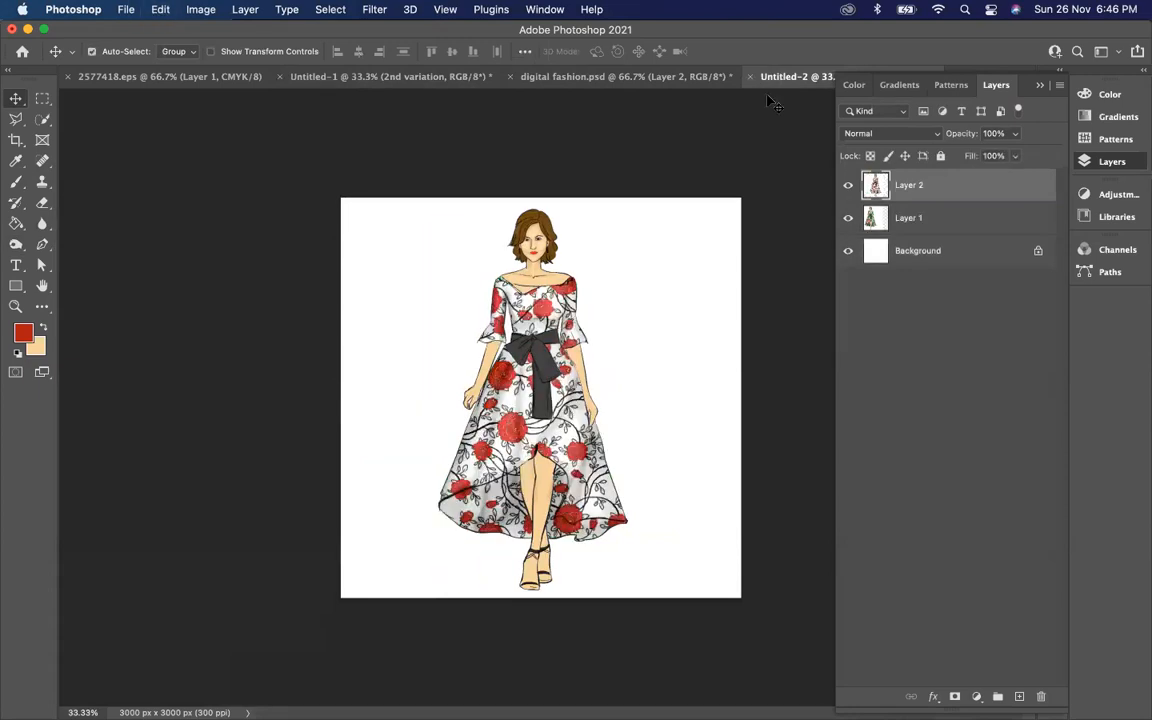
left_click_drag(498, 318, 548, 345)
key("super+minus")
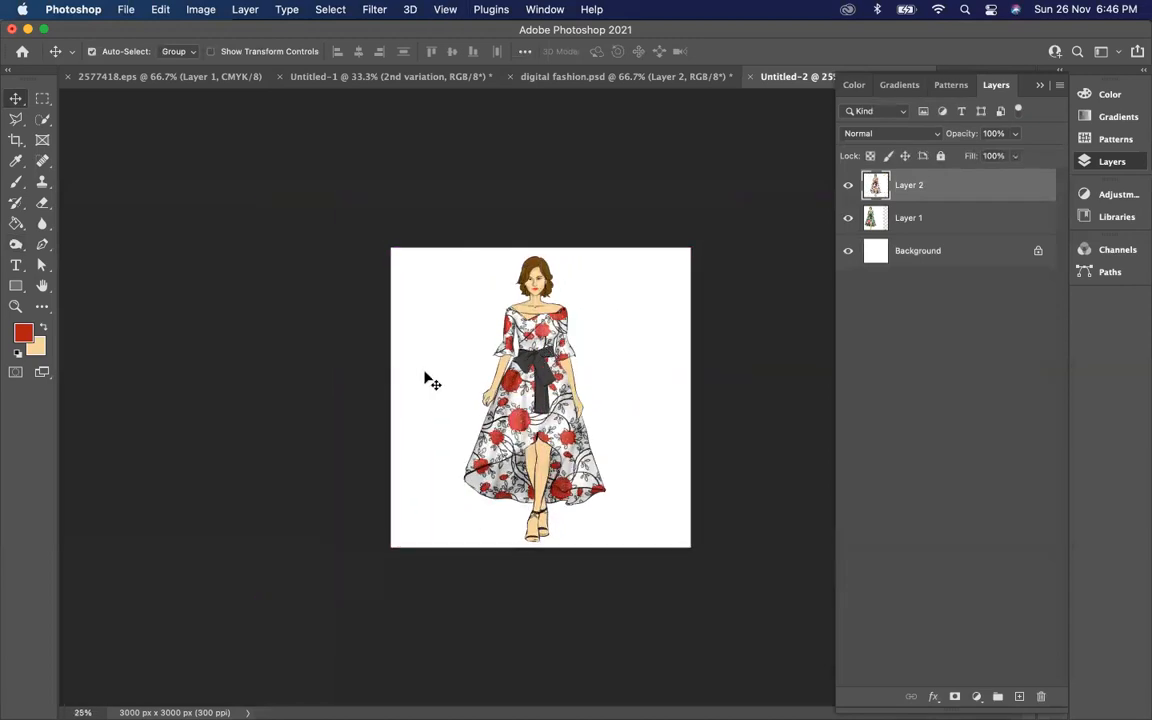
Remove the white background around the white rose figure on Layer 2 using the Magic Wand with Contiguous enabled.
left_click_drag(42, 119, 110, 134)
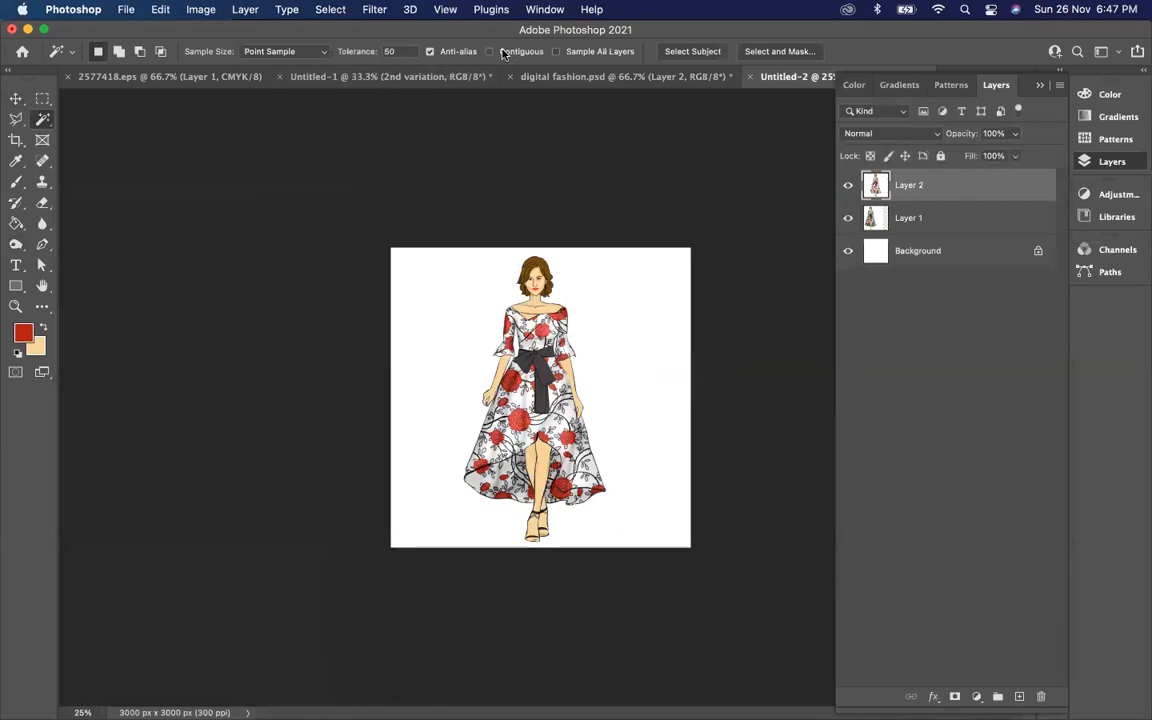
left_click(655, 313)
key("Delete")
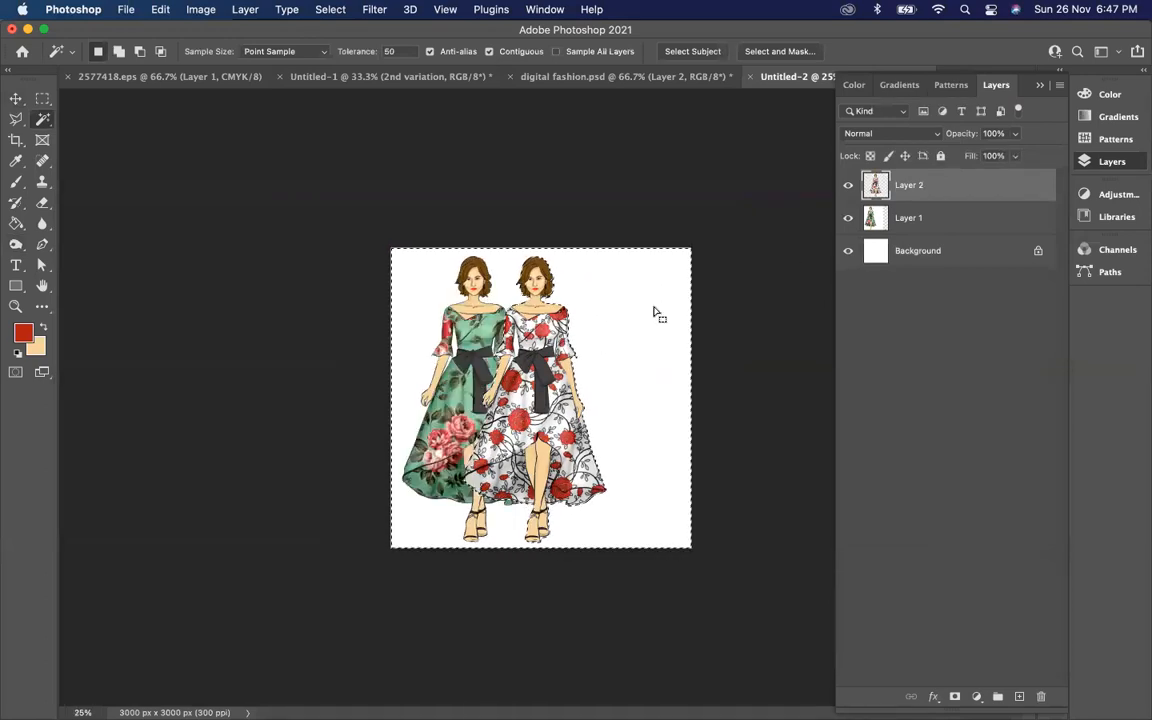
key("super+d")
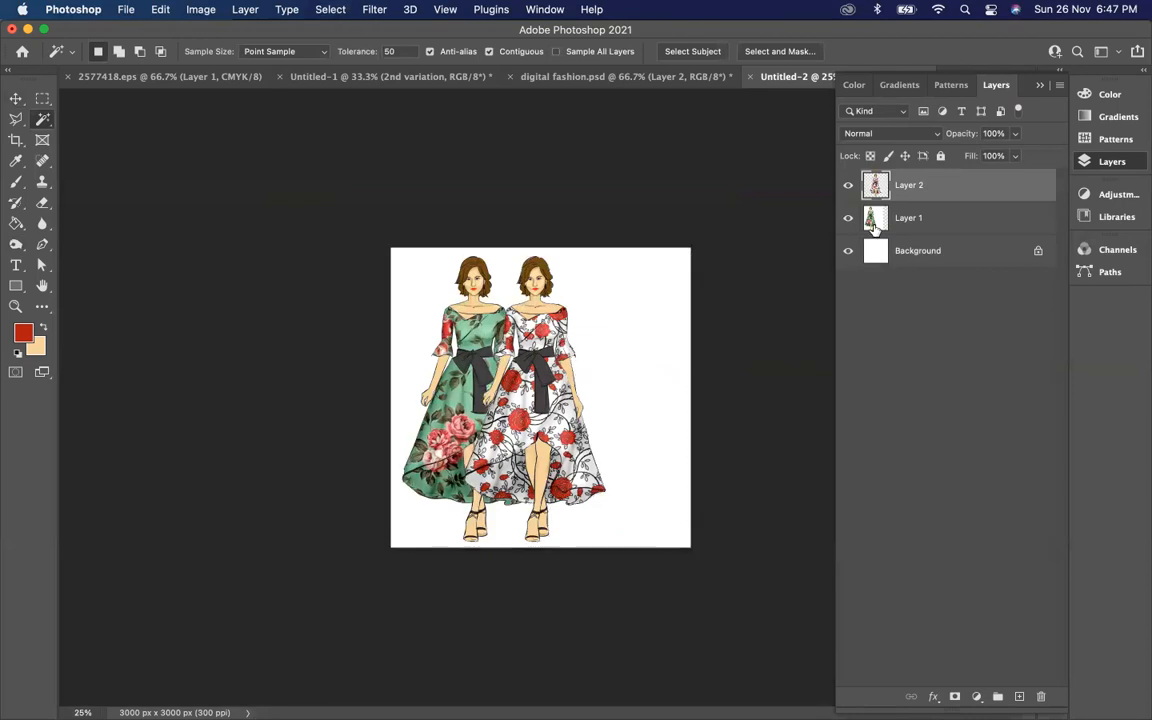
Hide Layer 2 and remove the white background around the green floral figure on Layer 1.
left_click(849, 186)
left_click(900, 217)
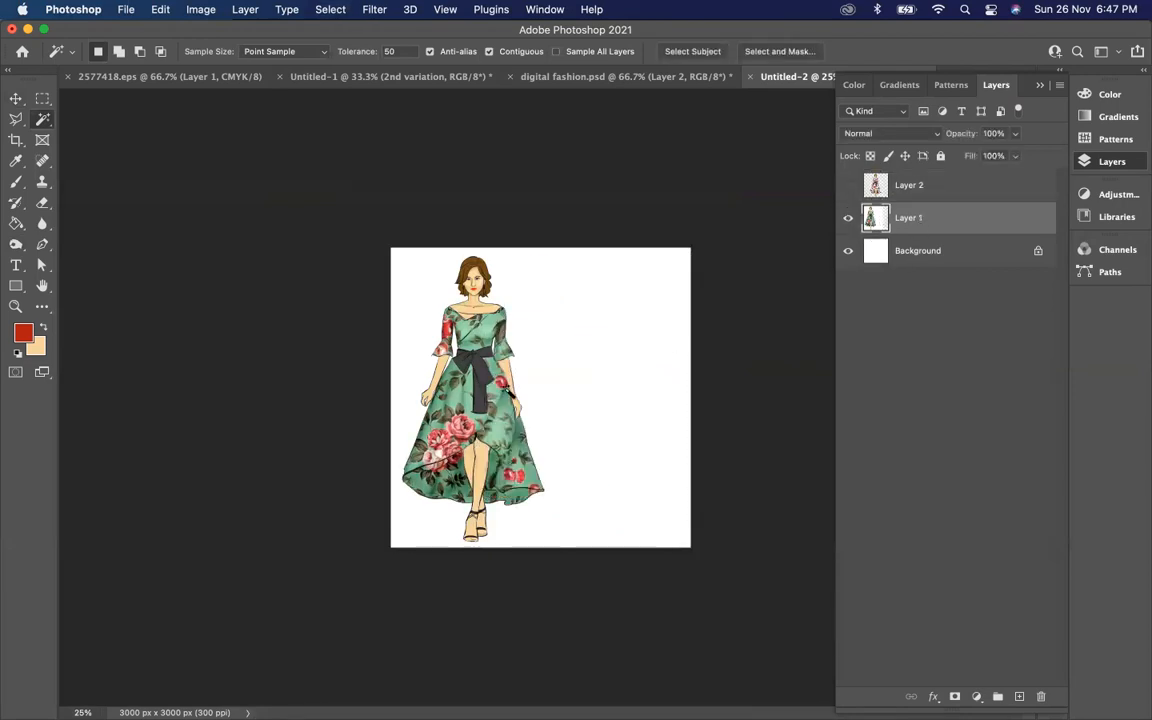
left_click(542, 331)
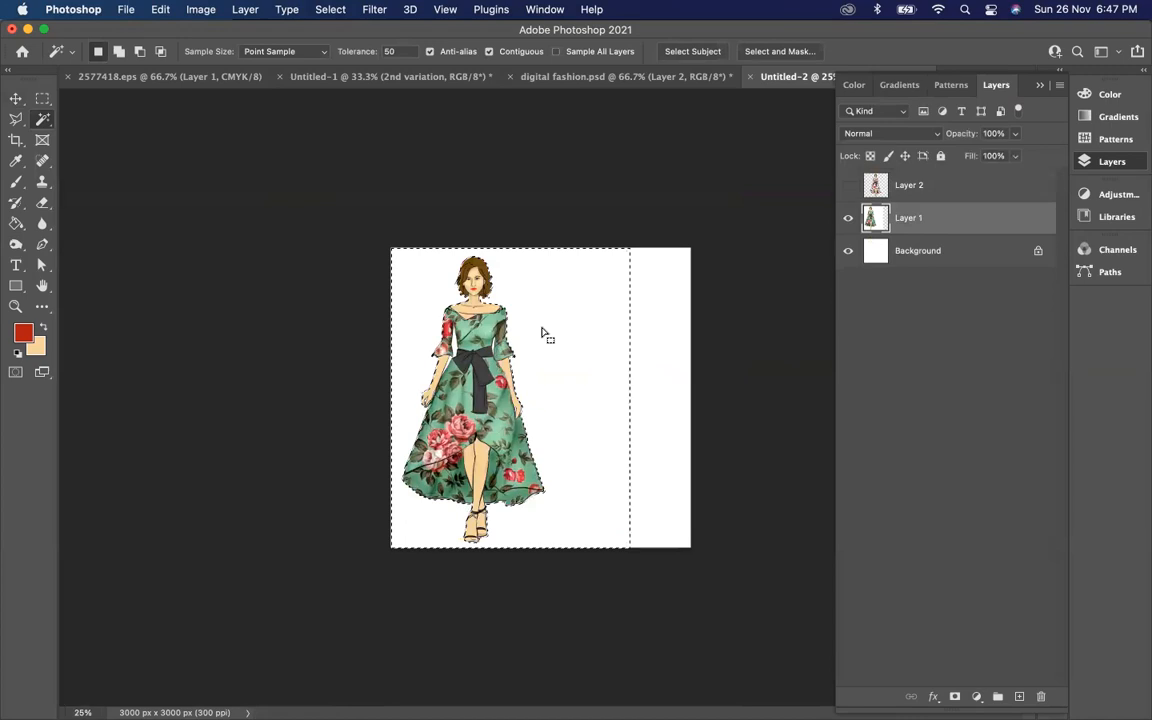
key("super+d")
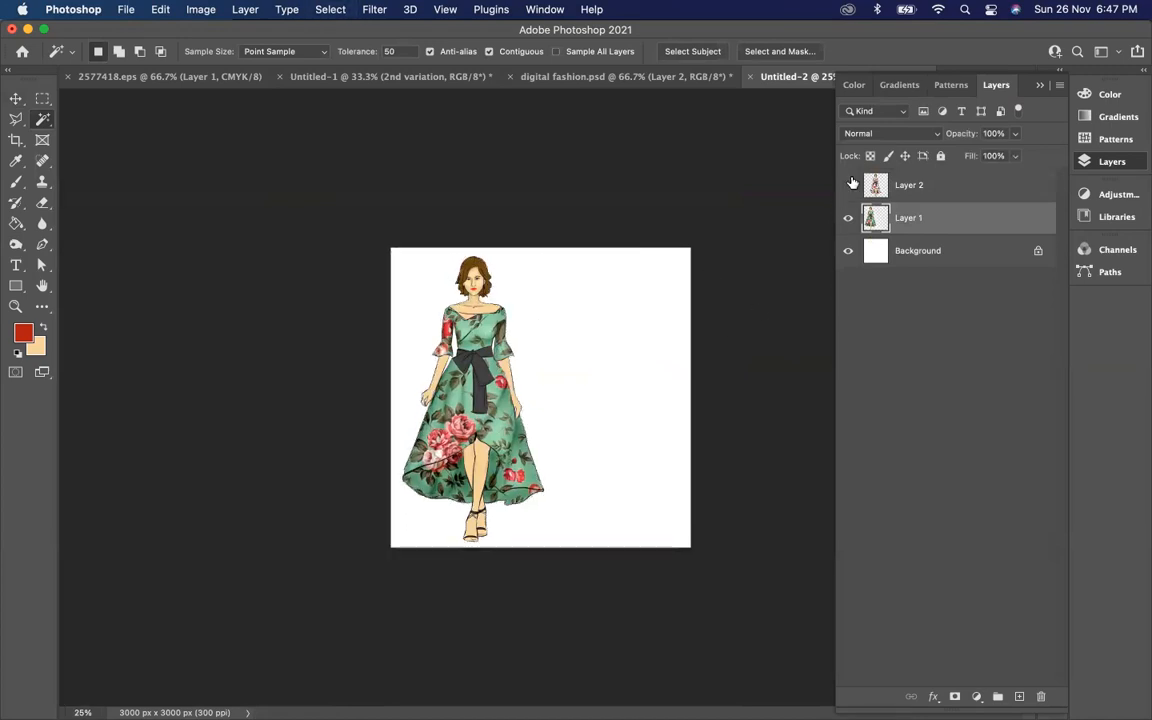
Show Layer 2, offset the white rose figure up and right of the green one, and bring Layer 1 in front.
left_click(849, 186)
left_click(16, 100)
left_click_drag(535, 372, 548, 400)
left_click(466, 375)
left_click_drag(466, 375, 462, 395)
key("super+bracketright")
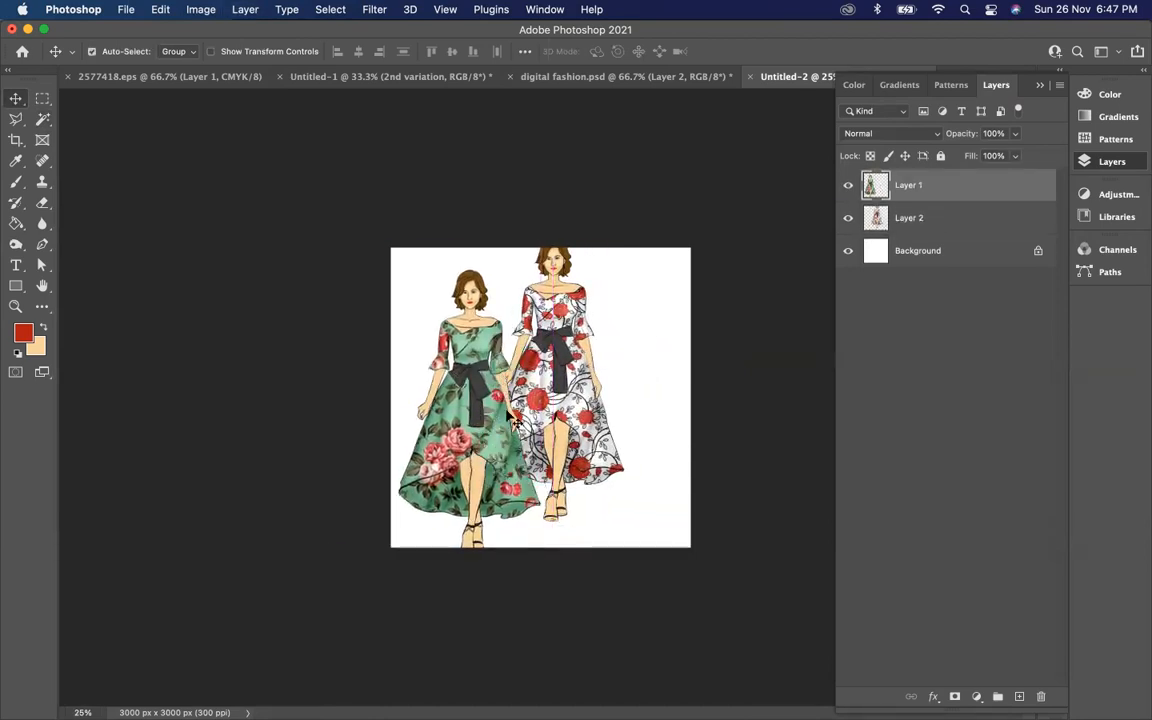
Scale down the white rose figure and place it near the canvas's upper edge, behind the green floral figure.
mouse_move(969, 185)
left_mouse_down()
mouse_move(962, 209)
mouse_move(966, 184)
left_mouse_up()
left_click_drag(497, 304, 497, 316)
key("super+t")
left_click_drag(623, 249, 590, 316)
left_click_drag(538, 400, 543, 332)
left_click_drag(466, 365, 466, 367)
key("Return")
Scale down the green floral figure in the canvas's lower left area and adjust the white rose figure's position beside it.
left_click(468, 398)
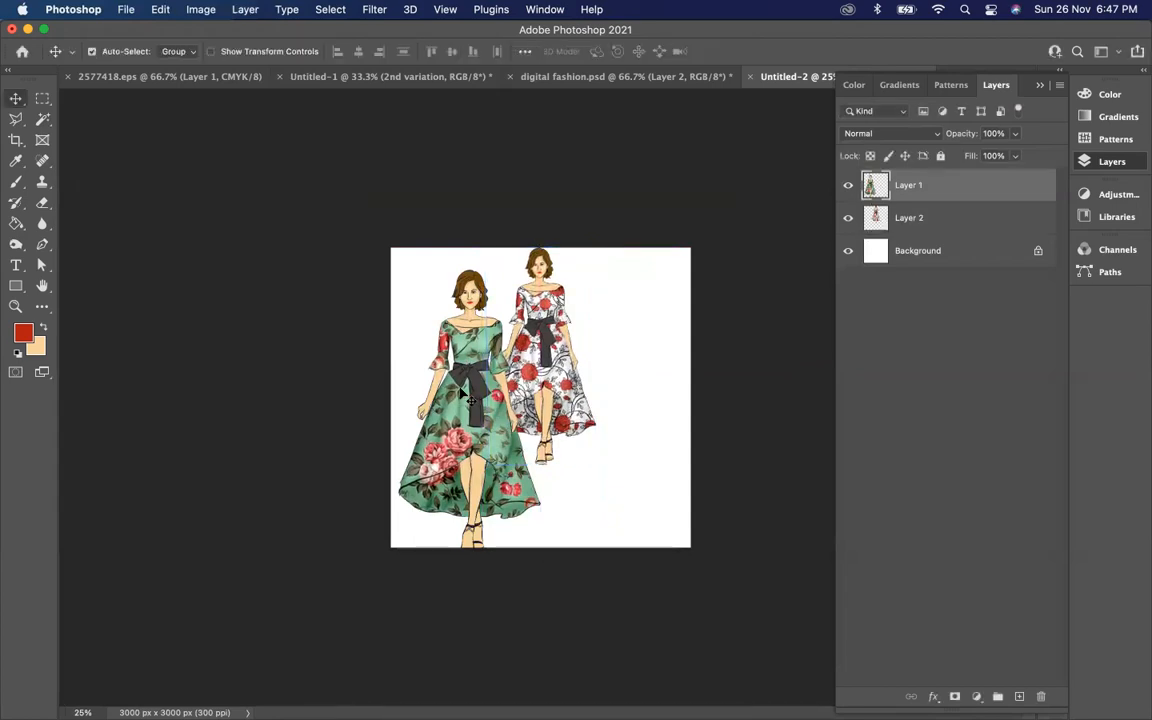
key("super+t")
left_click_drag(539, 258, 509, 303)
mouse_move(455, 446)
left_mouse_down()
mouse_move(451, 423)
mouse_move(465, 427)
left_mouse_up()
key("Return")
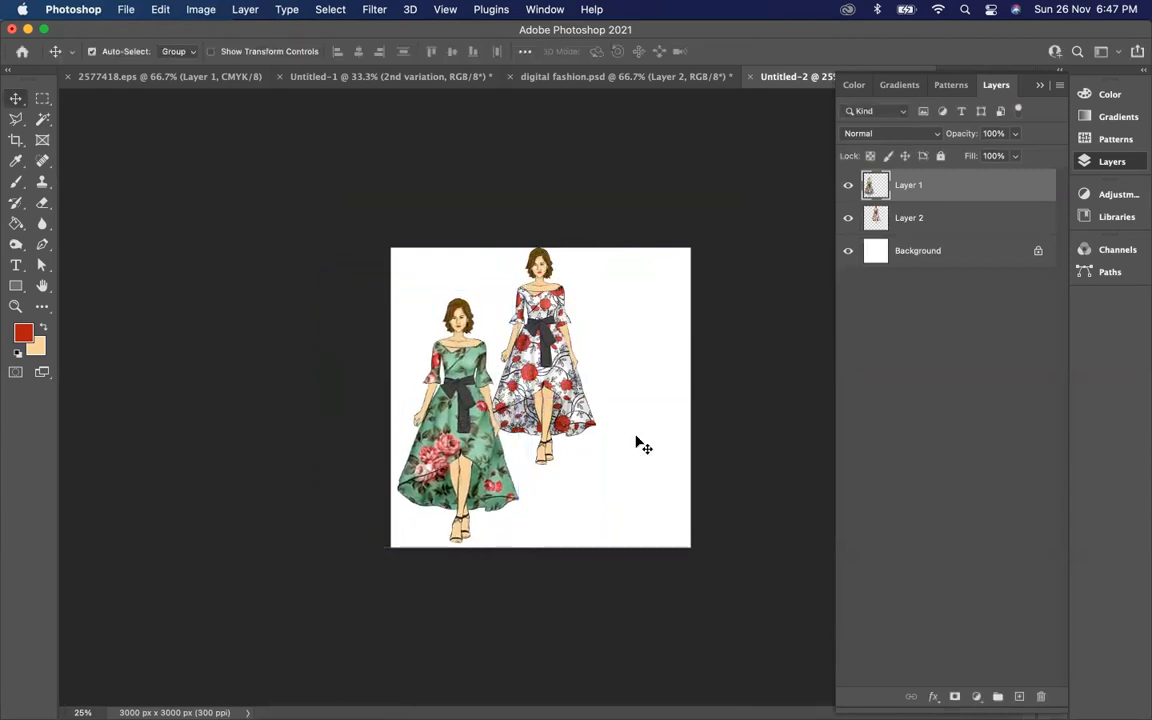
left_click_drag(551, 381, 549, 389)
In digital fashion.psd, show the Pattern Fill 1 and Layer 8 prints clipped to the dress.
left_click(535, 76)
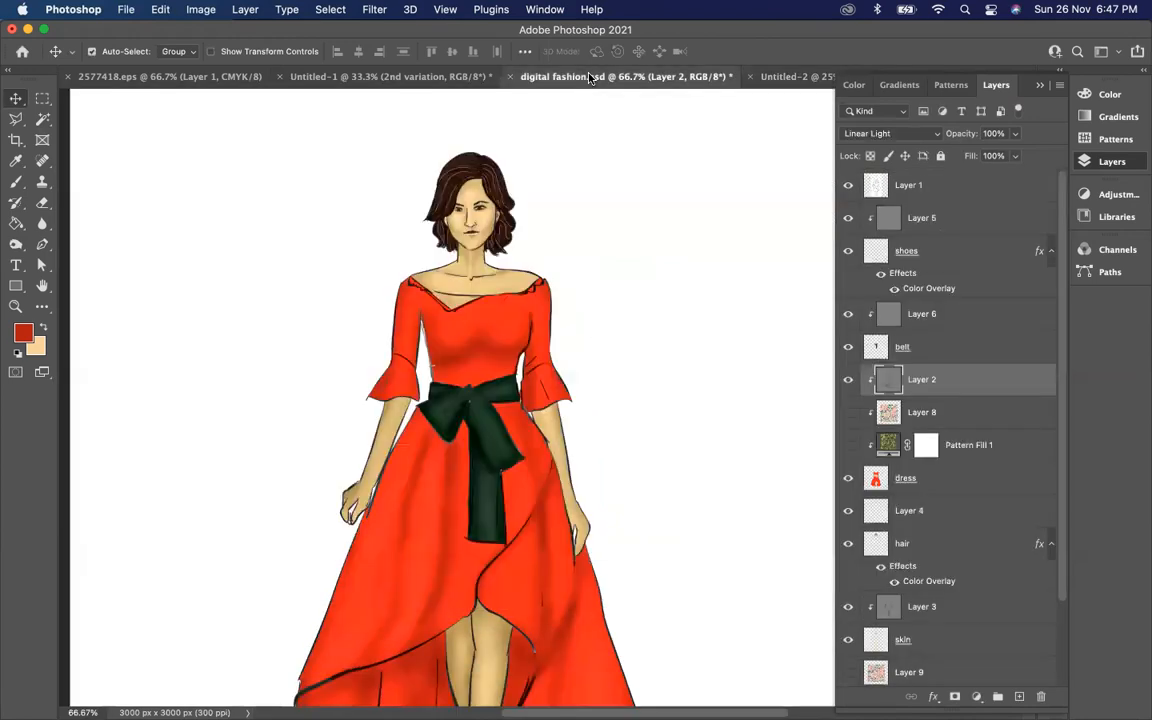
scroll(856, 458, "down", 5)
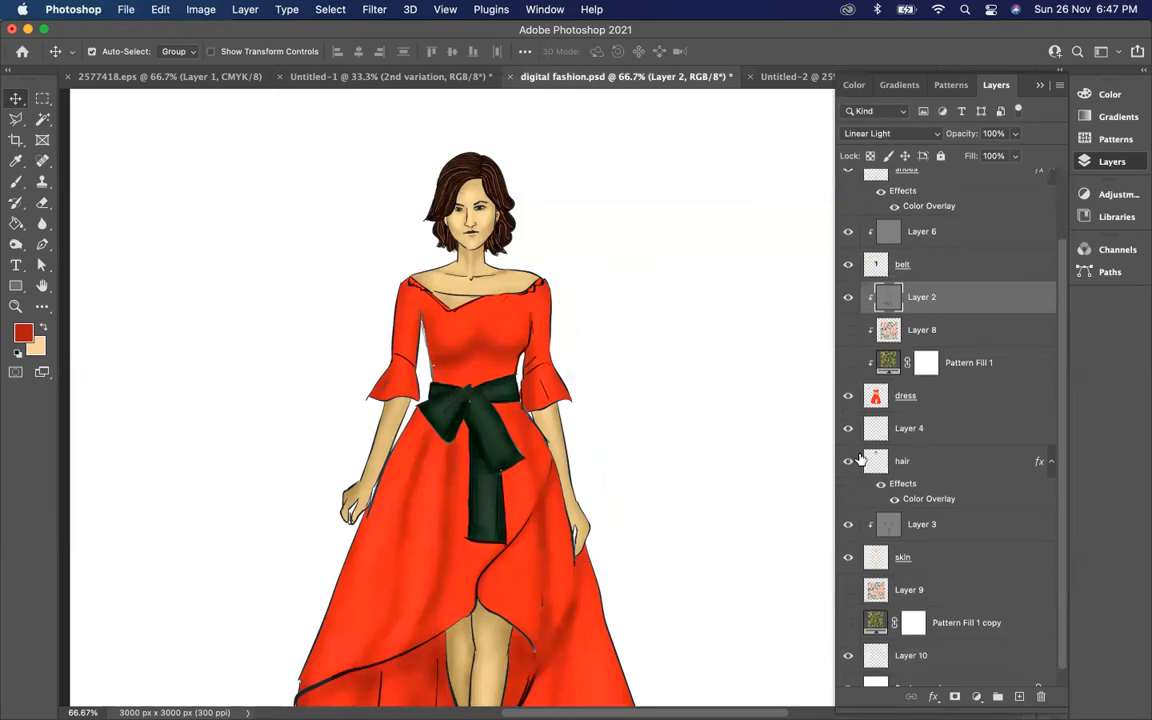
left_click(849, 343)
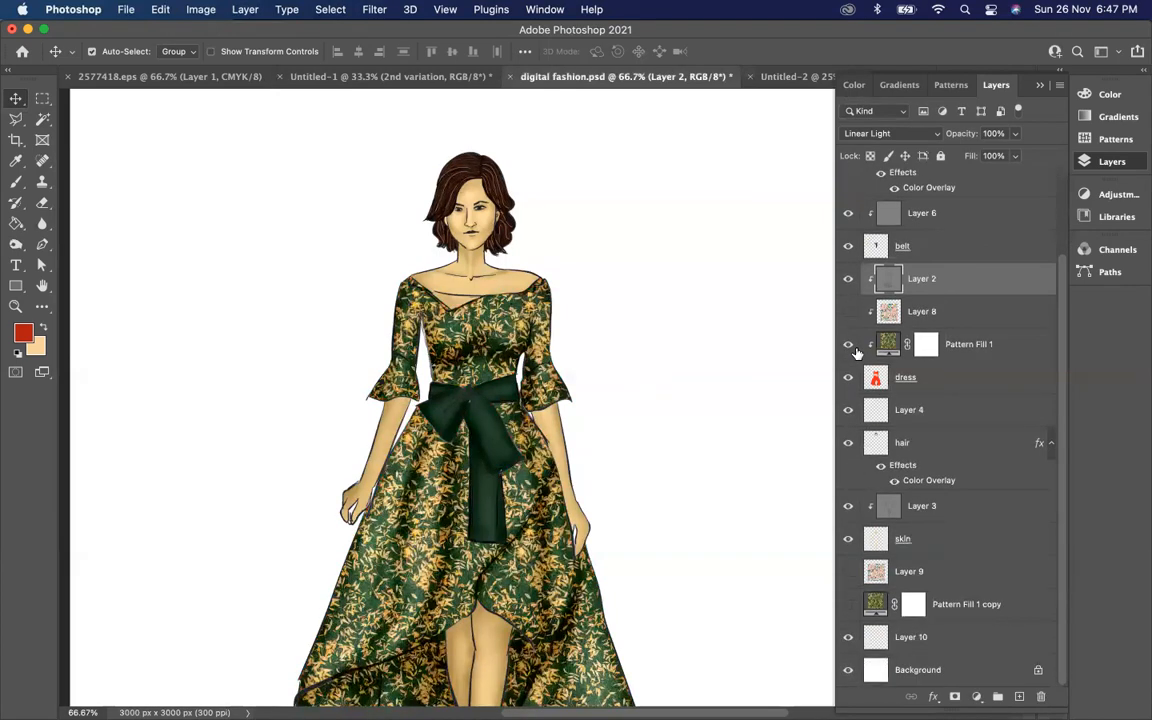
key("super+minus")
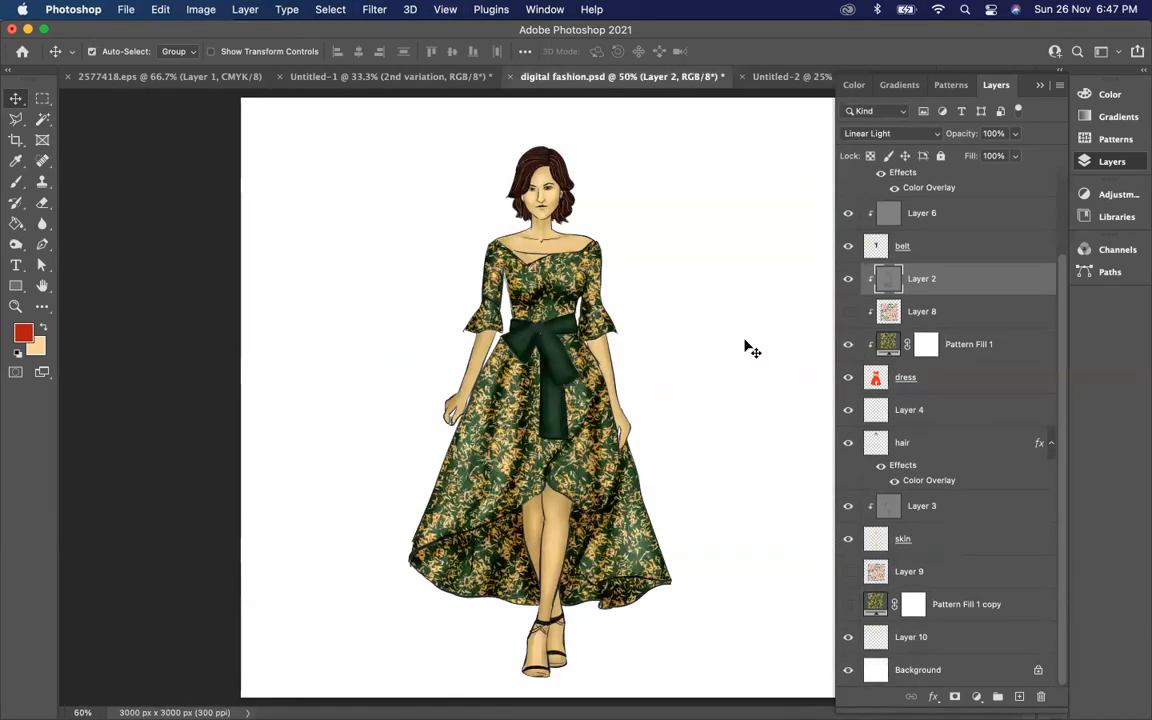
left_click(848, 312)
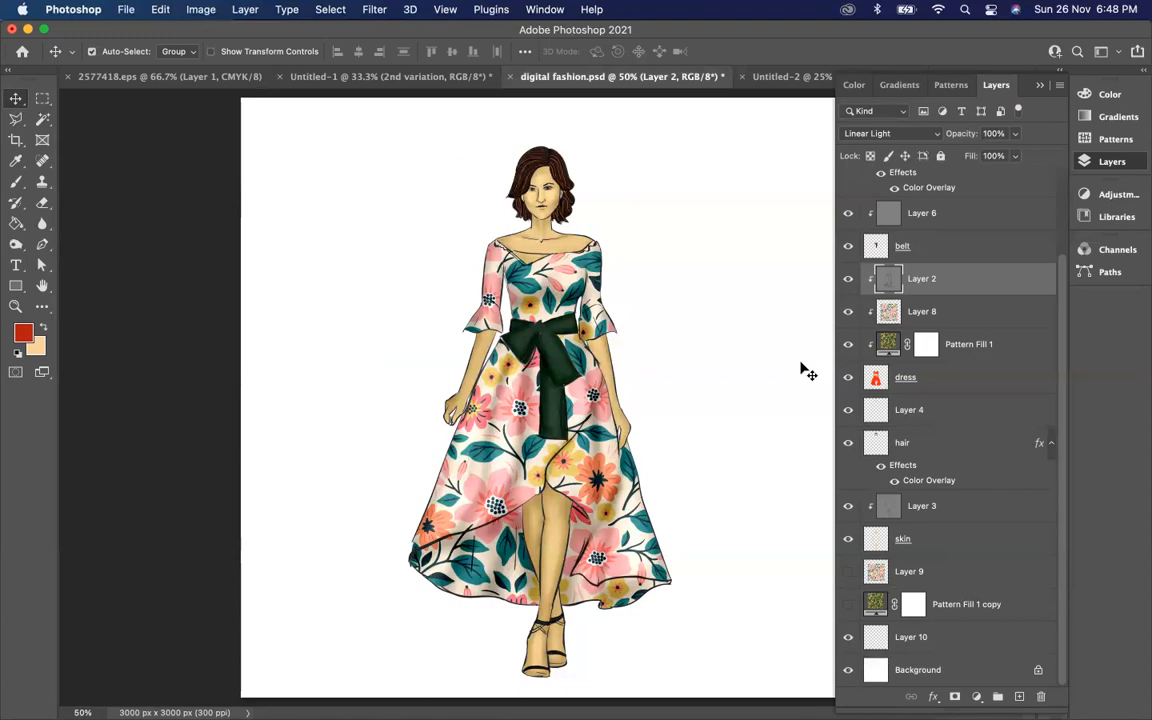
Stamp the visible pink floral version into a new layer above Layer 1, then hide that layer and Layer 8.
scroll(1000, 275, "up", 3)
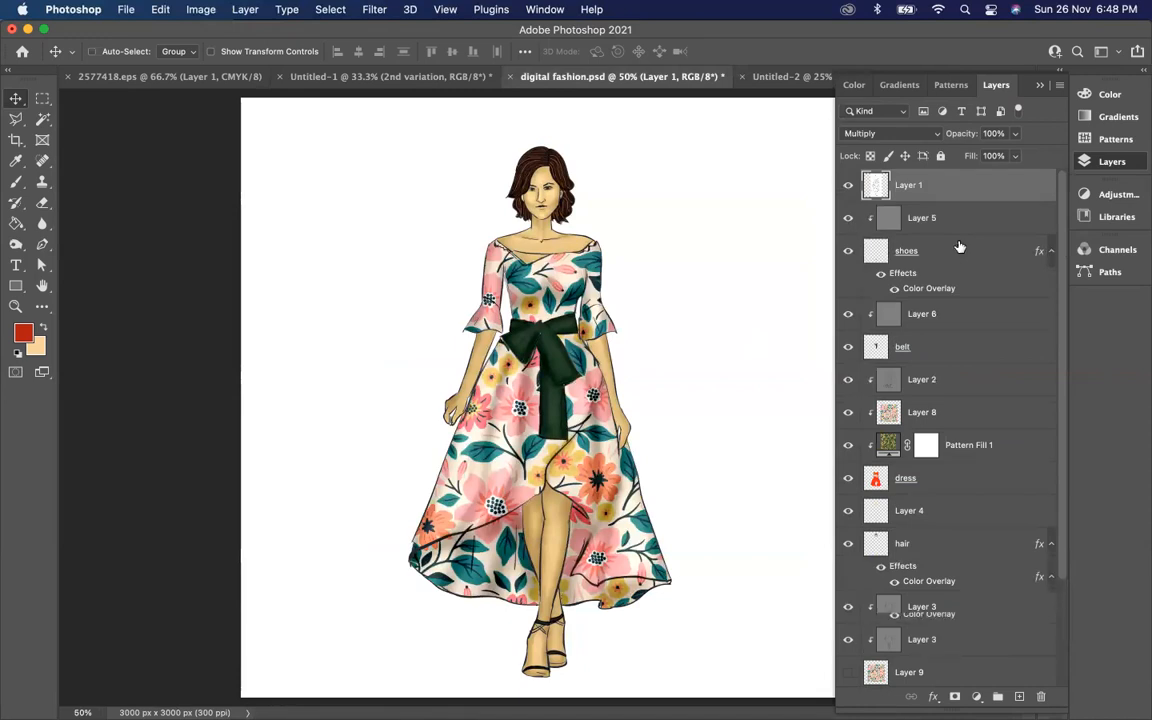
key("super+alt+shift+e")
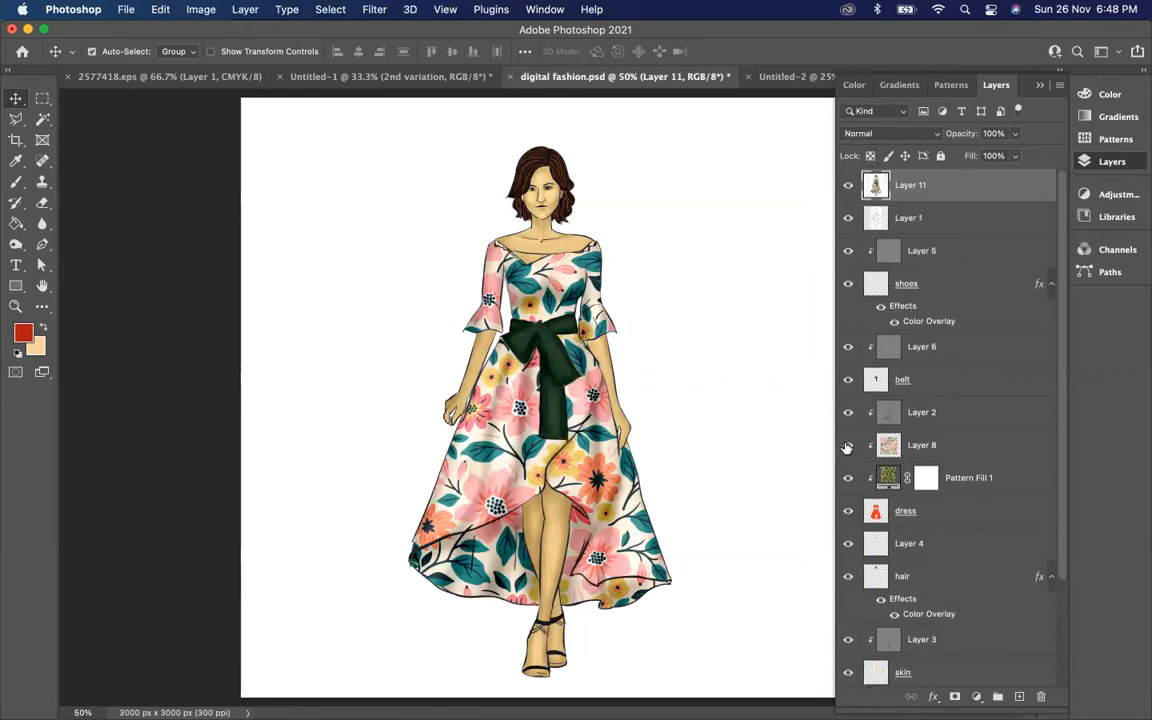
left_click(849, 186)
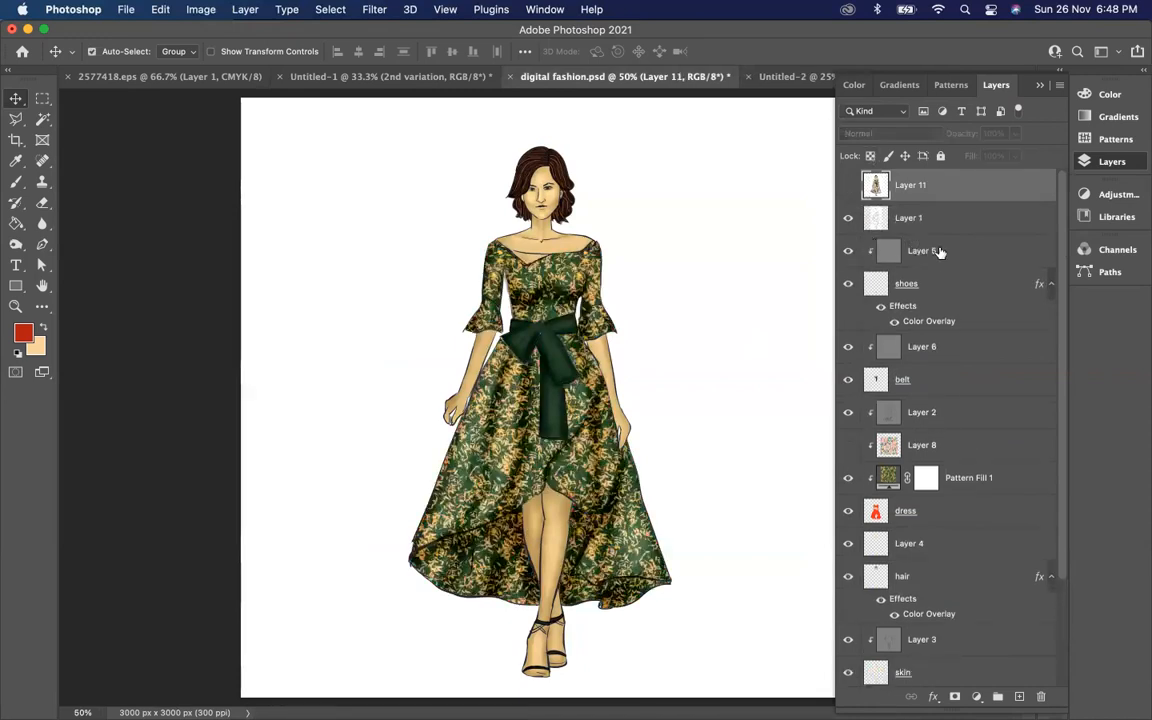
Stamp the visible dark green print version into a new layer above Layer 1 and paste a copy into Untitled-2.
left_click(904, 218)
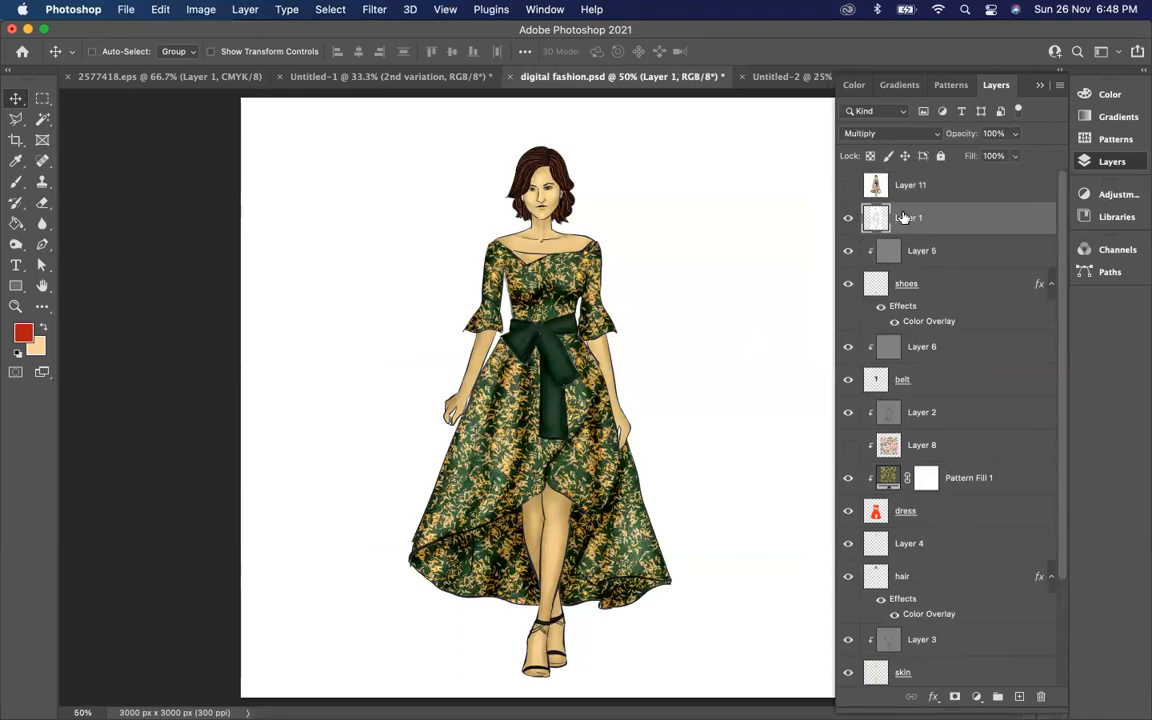
key("super+alt+shift+n")
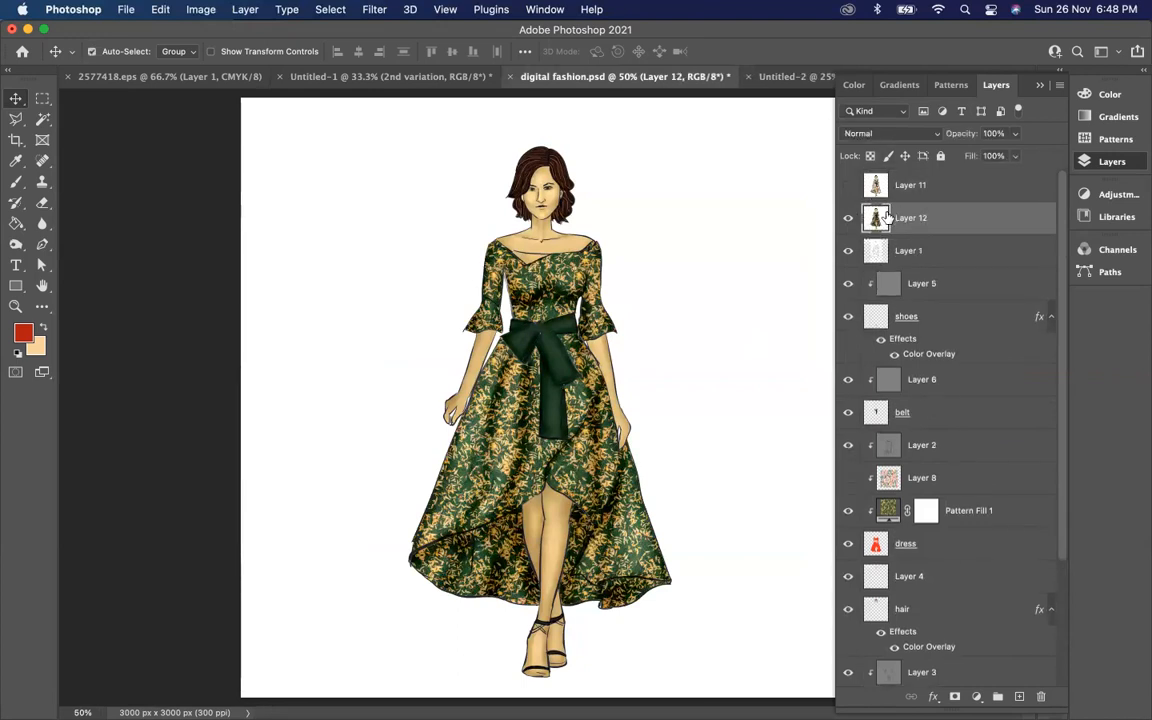
left_click(887, 218, "super")
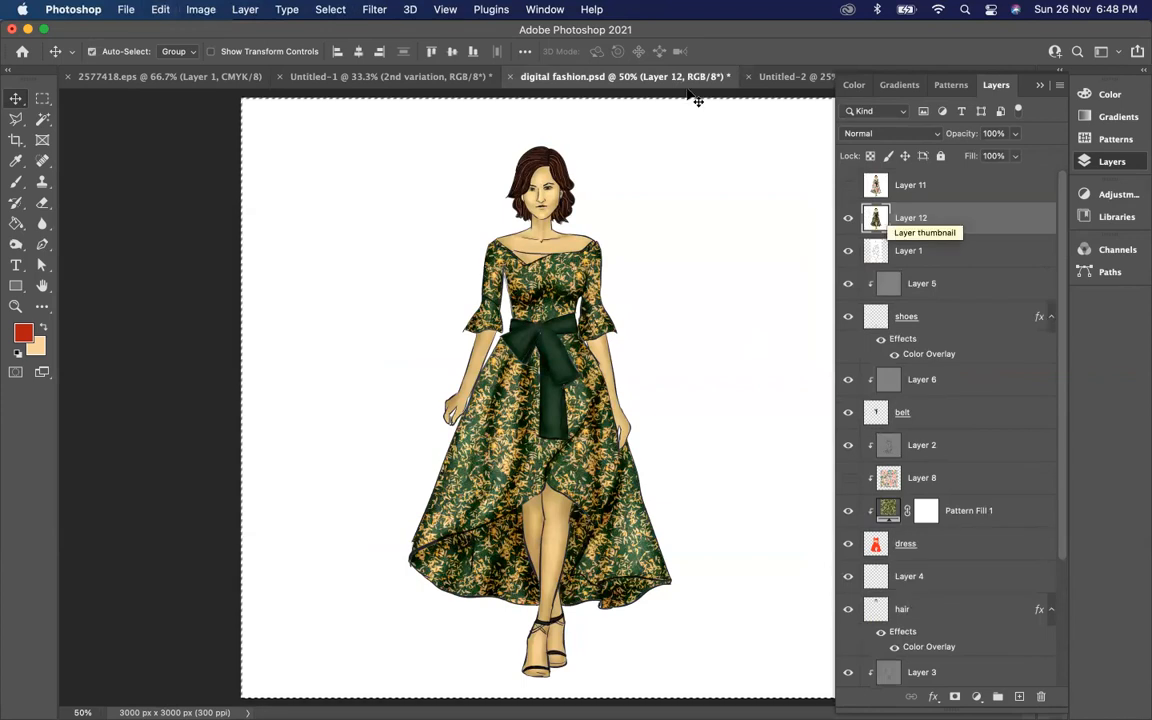
left_click(798, 78)
key("super+v")
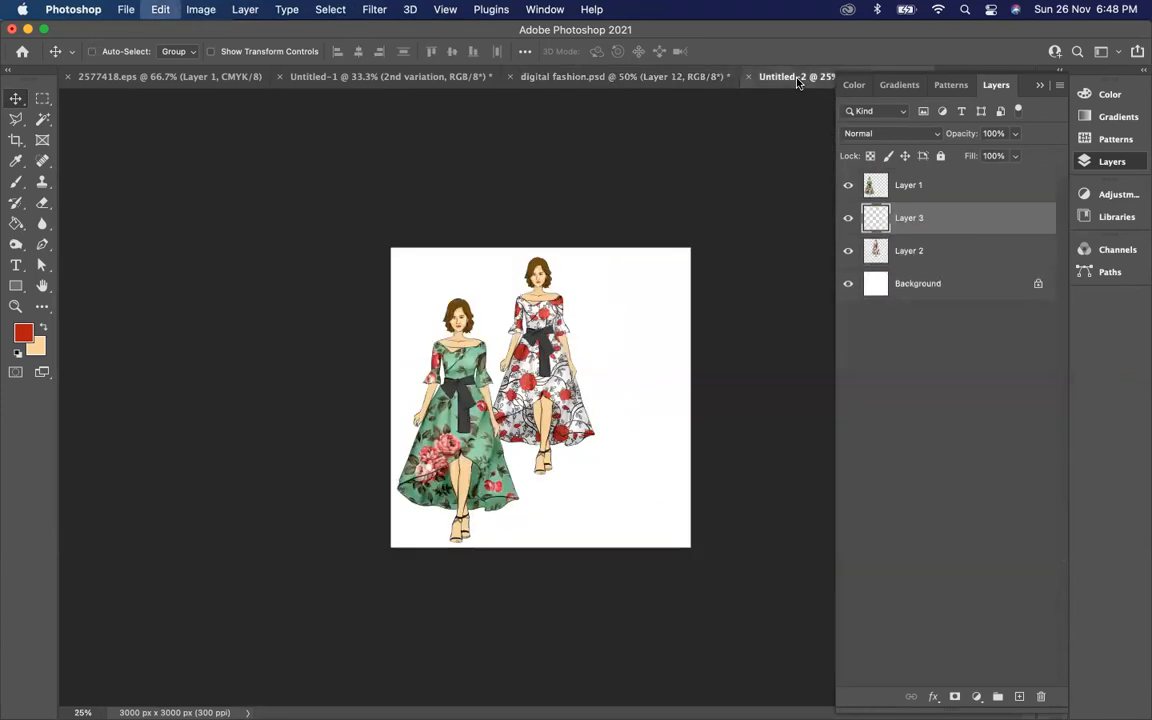
Delete the white background around the pasted dark green figure with the Magic Wand and clear the selection.
left_click(44, 120)
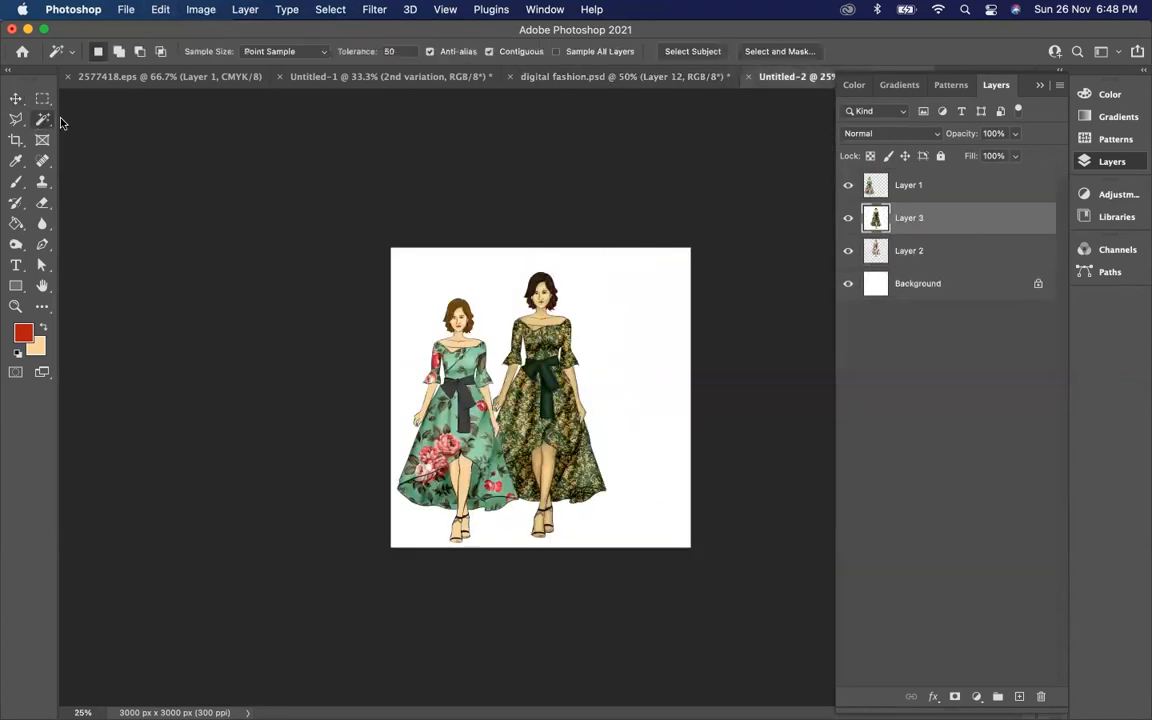
left_click(591, 349)
key("Delete")
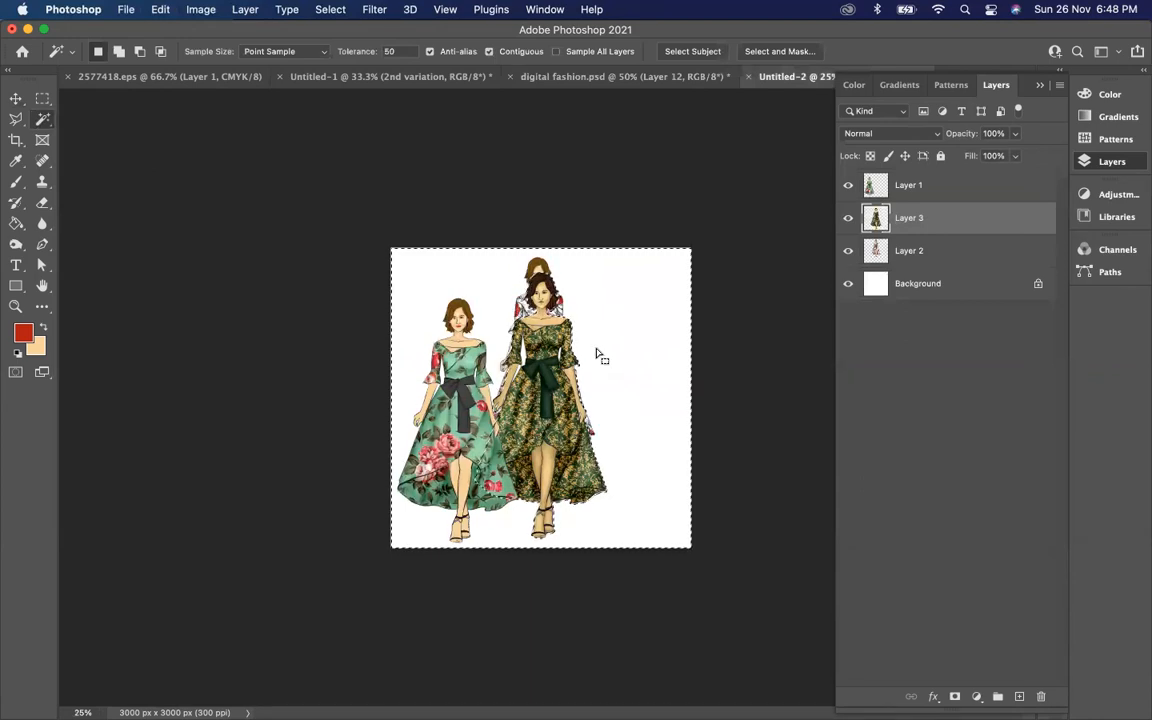
key("super+d")
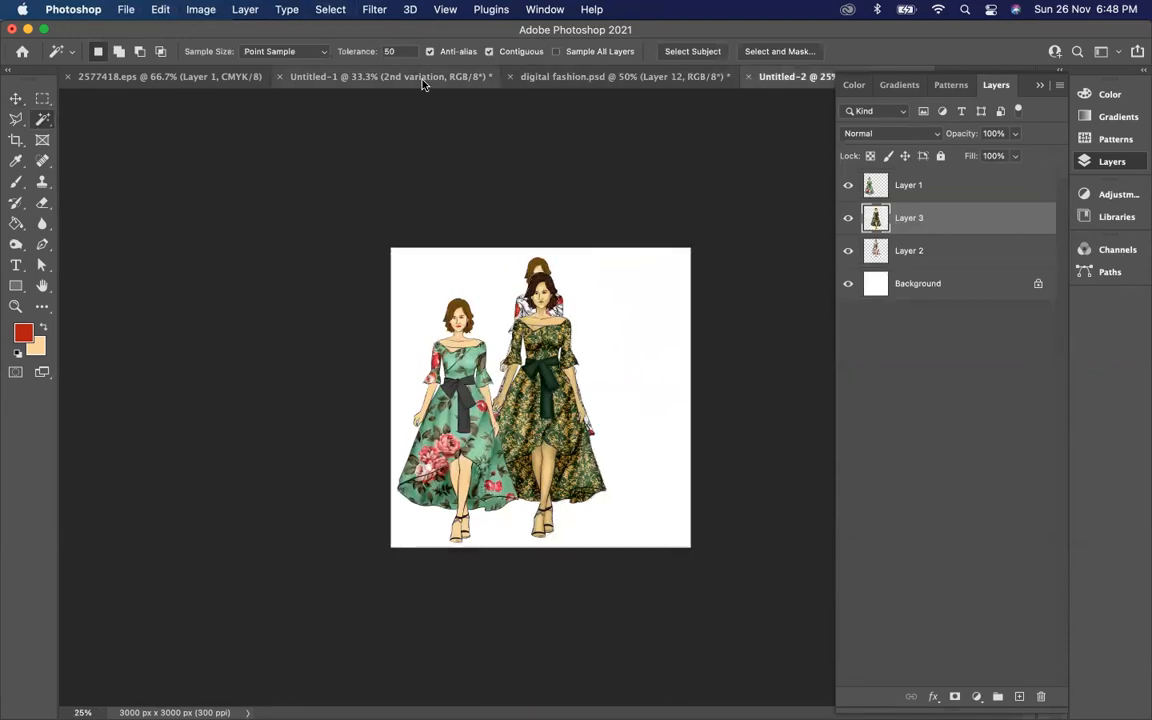
Show the pink floral Layer 11 in digital fashion.psd and paste a copy of it into Untitled-2.
left_click(390, 77)
key("super+d")
left_click(607, 77)
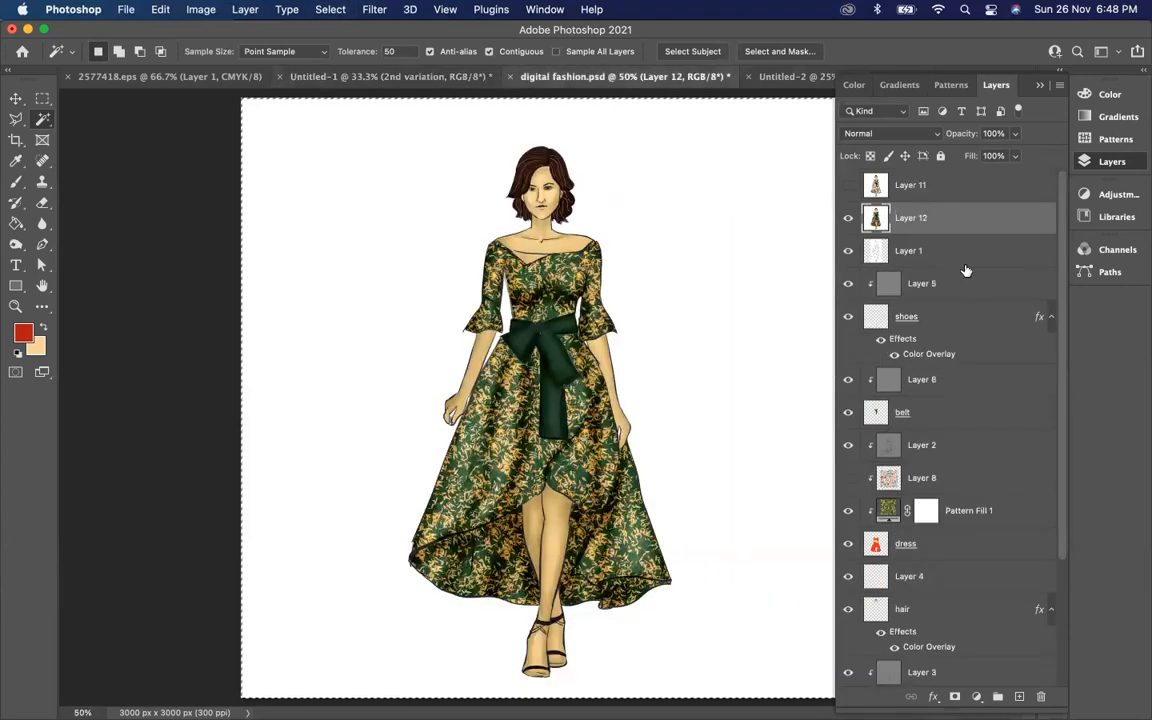
left_click(870, 186)
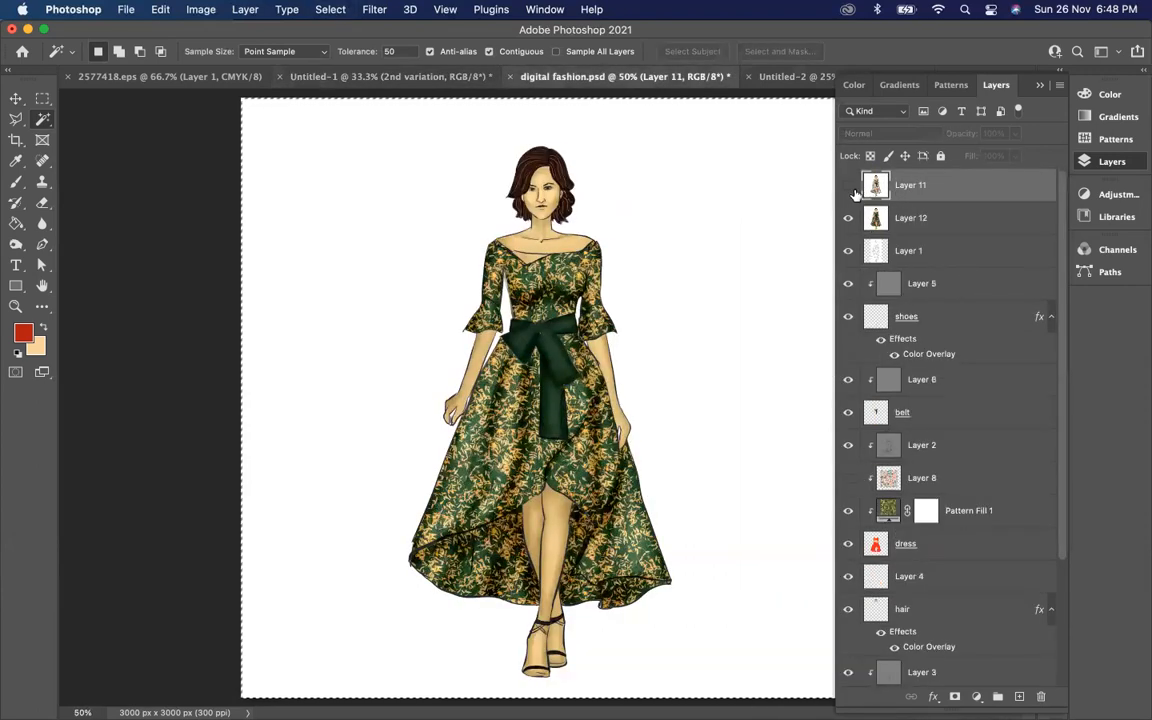
left_click(848, 186)
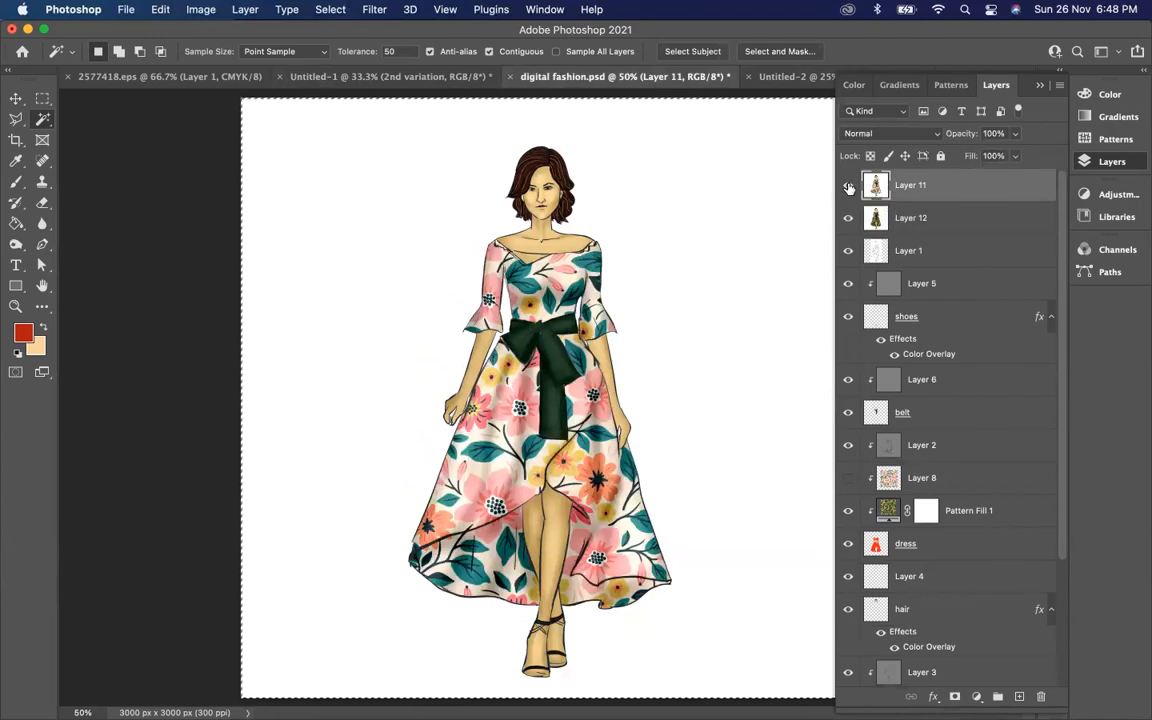
left_click(771, 77)
key("super+v")
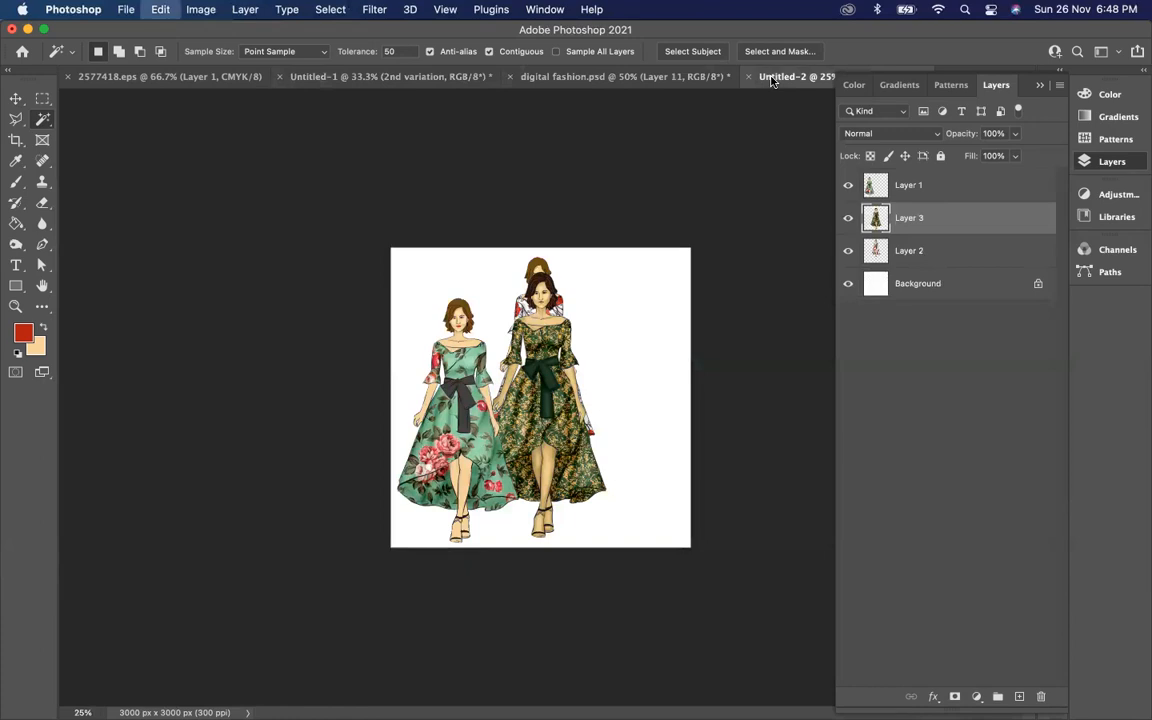
Position the pink floral figure over the dark green one and delete its white background with the Magic Wand.
left_click(22, 104)
left_click_drag(534, 417, 632, 424)
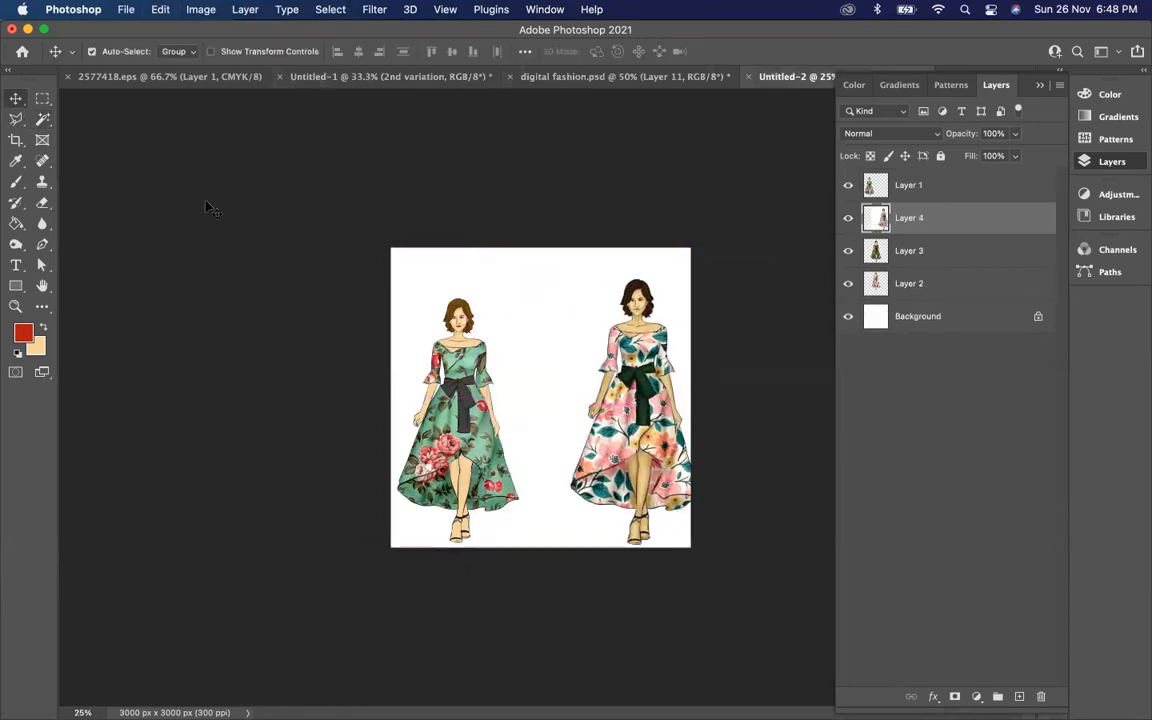
left_click_drag(600, 350, 510, 357)
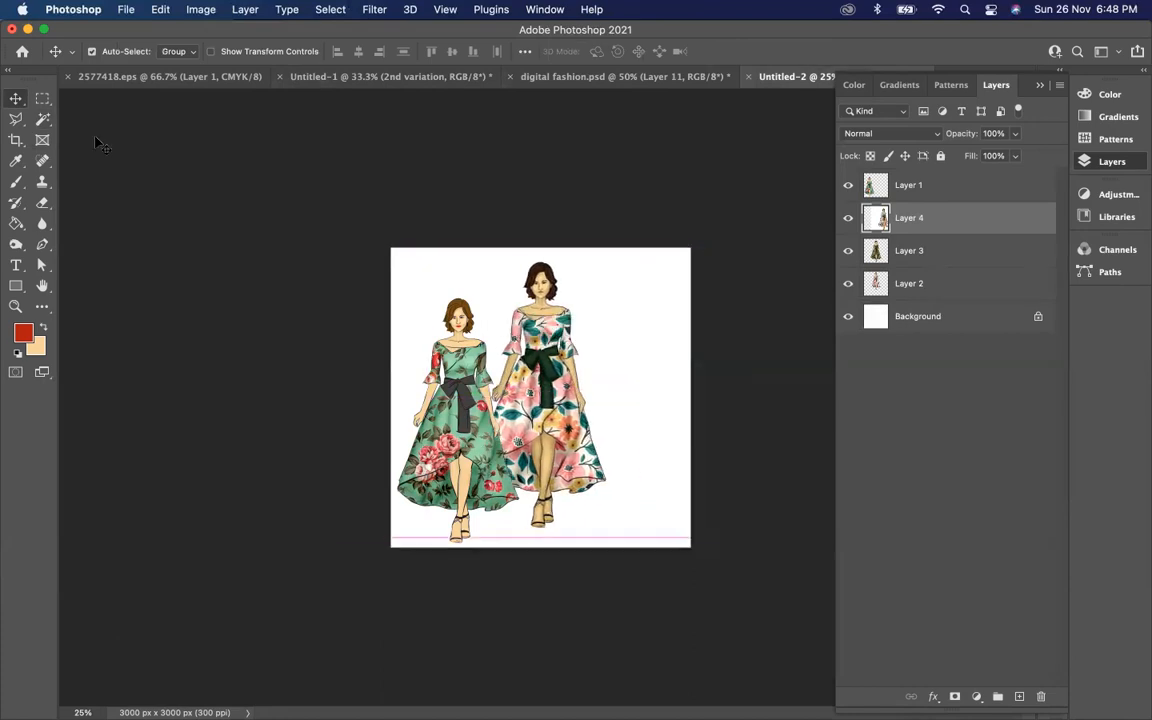
left_click(44, 119)
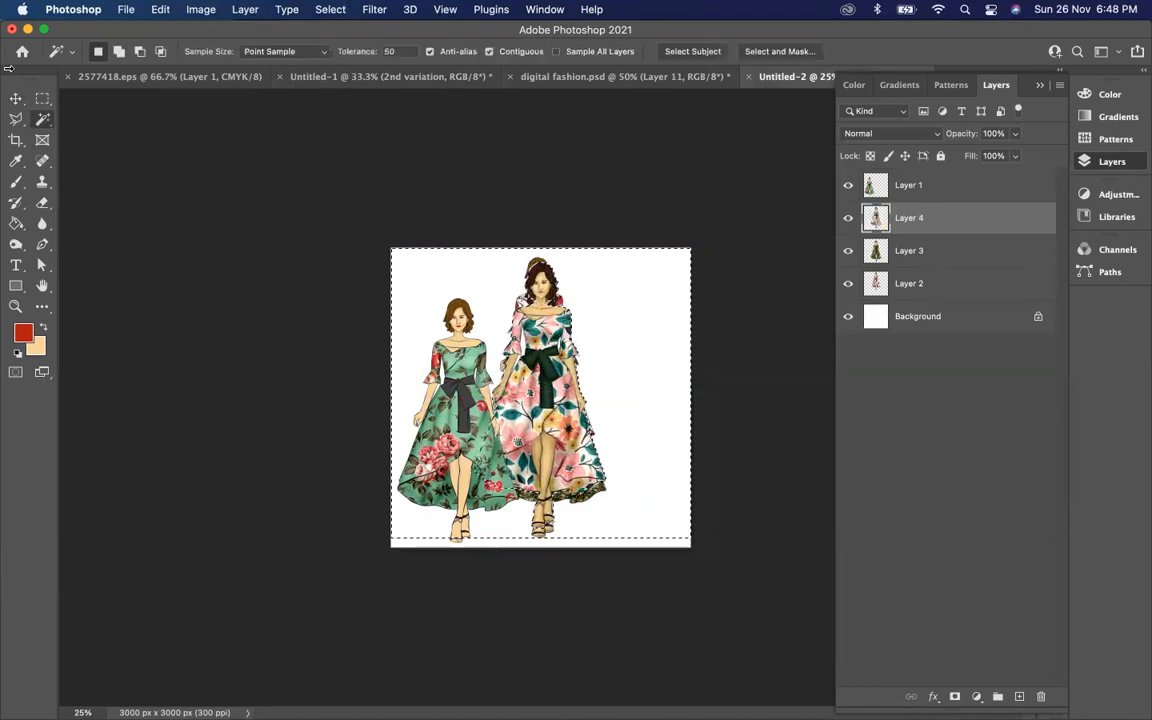
left_click(16, 99)
key("super+d")
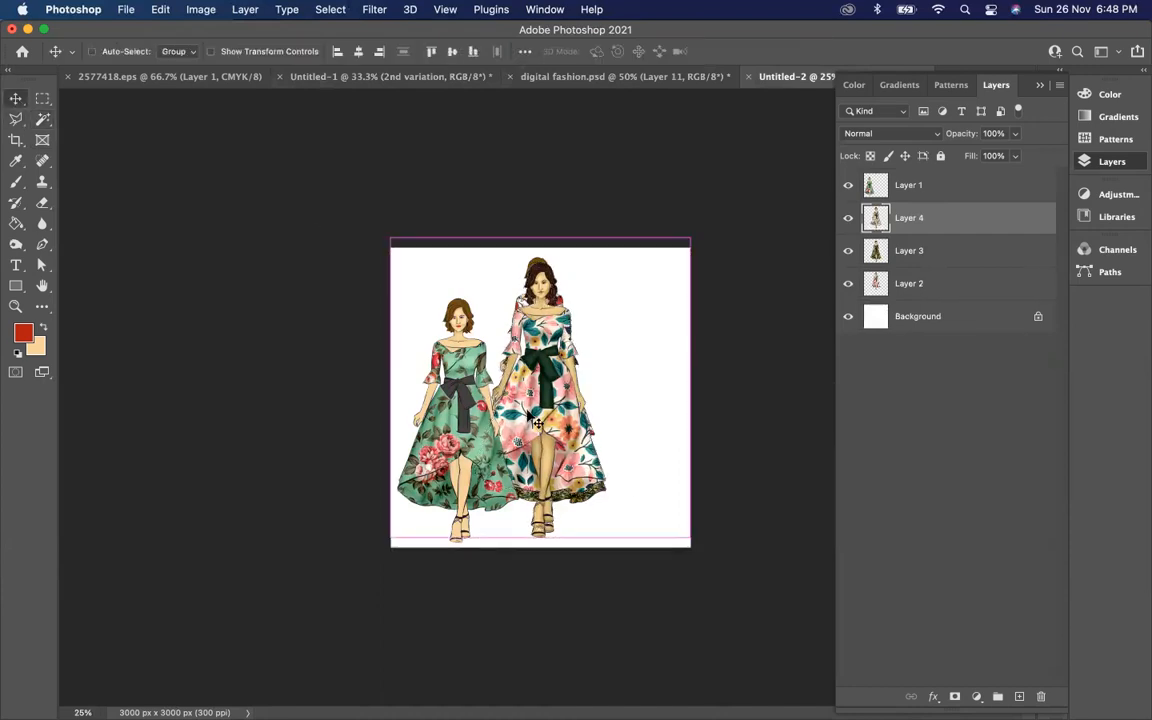
Move the pink floral figure to the canvas's right side and the dark green figure up between it and the white rose figure.
left_click_drag(530, 412, 615, 420)
left_click_drag(526, 364, 570, 339)
left_click_drag(622, 385, 612, 386)
left_click(544, 335)
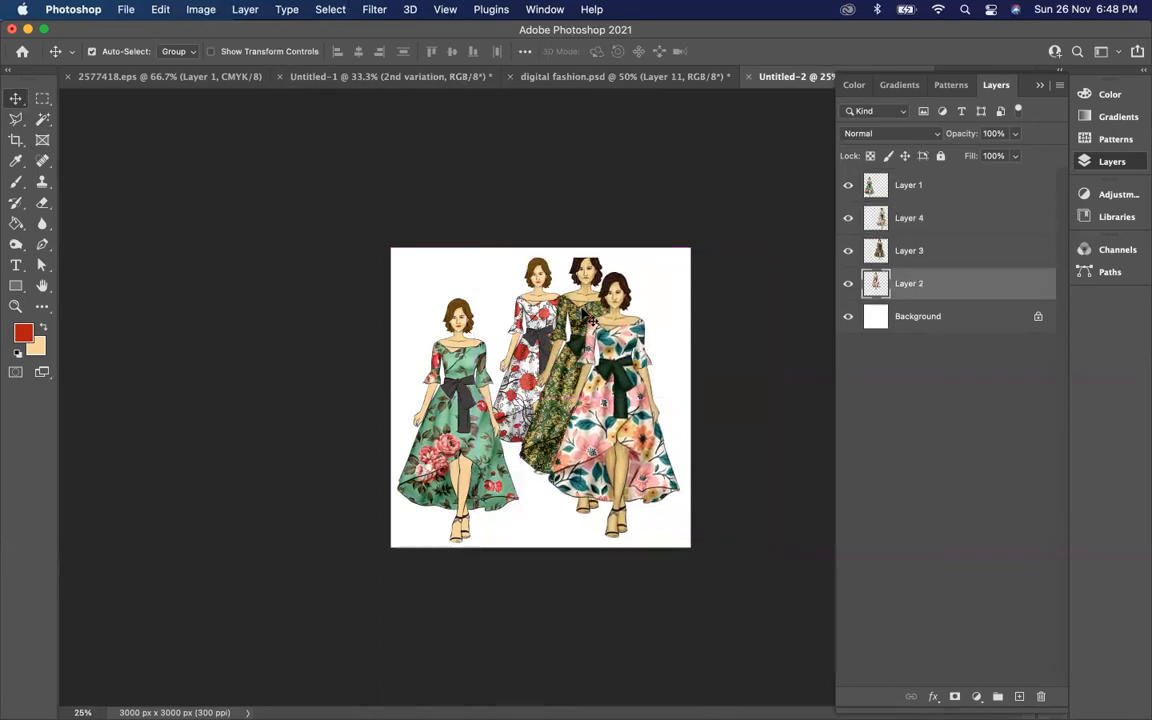
Scale the dark green figure down to about 81%.
left_click(526, 282)
key("super+t")
left_click_drag(649, 247, 627, 296)
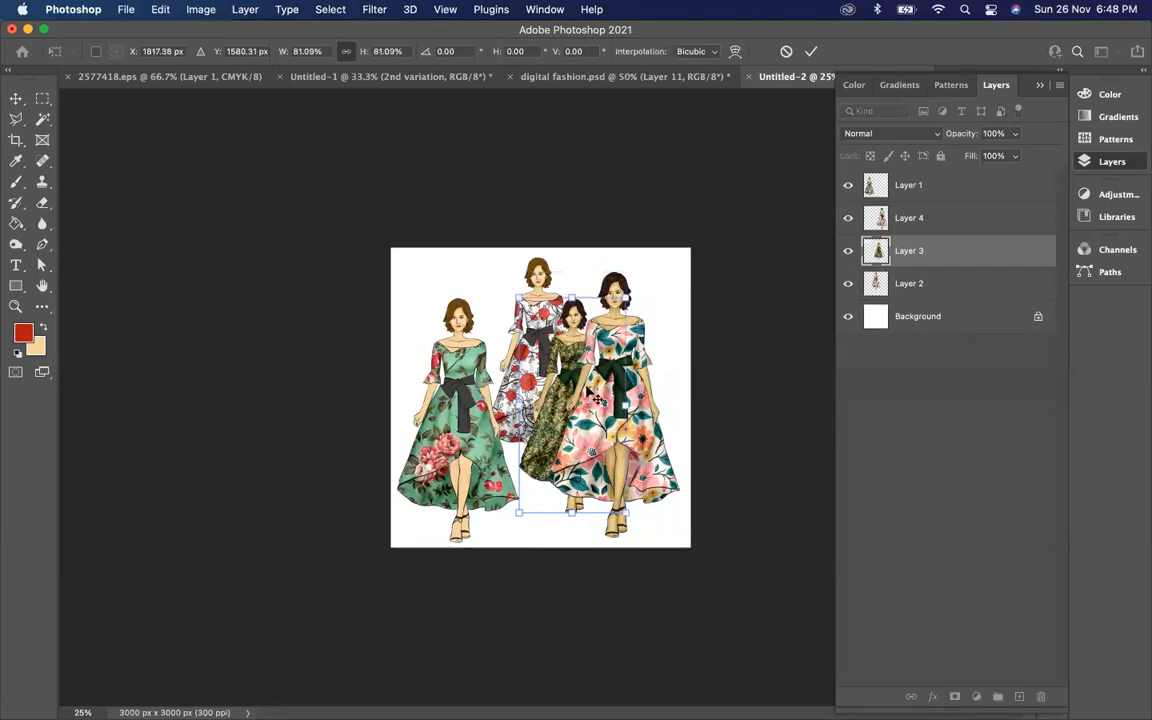
key("Return")
Arrange the white rose and dark green figures in a back row between the green floral and pink floral figures.
left_click_drag(614, 392, 626, 392)
left_click_drag(534, 327, 512, 327)
left_click_drag(568, 358, 578, 331)
left_click_drag(590, 382, 590, 391)
mouse_move(533, 359)
left_mouse_down()
mouse_move(533, 346)
mouse_move(533, 362)
left_mouse_up()
left_click_drag(505, 357, 505, 374)
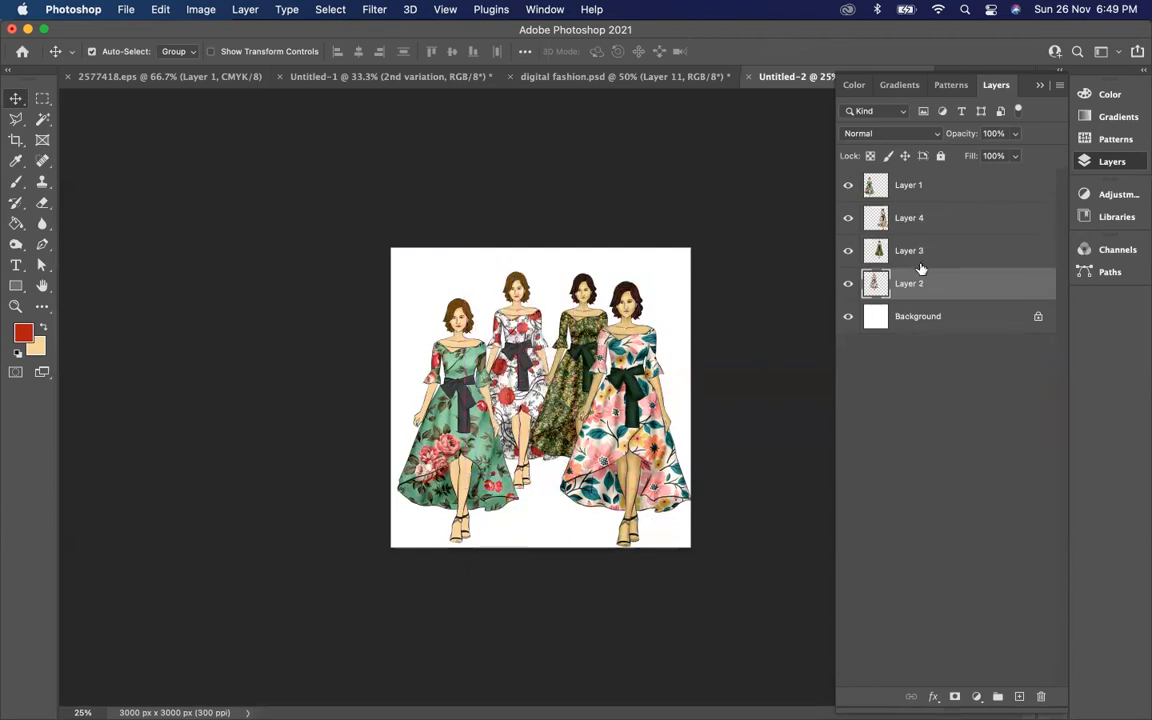
Hide all four figure layers and fill the Background layer with the red foreground color.
left_click(848, 283)
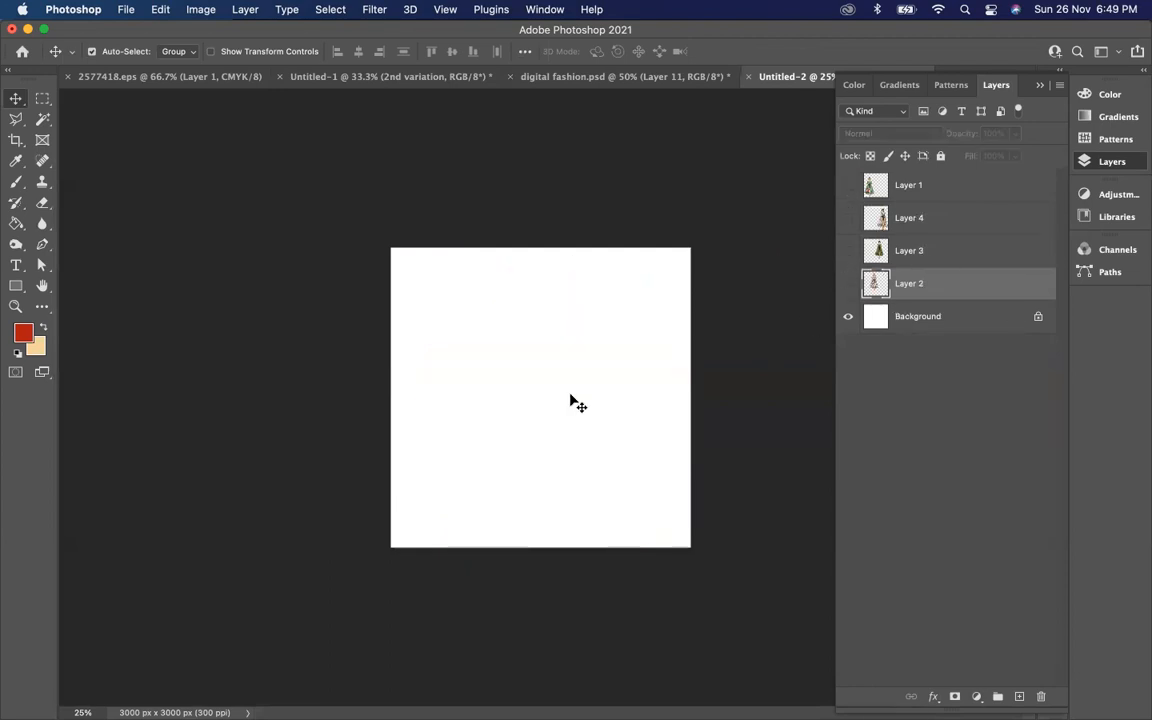
left_click(927, 318)
left_click(24, 334)
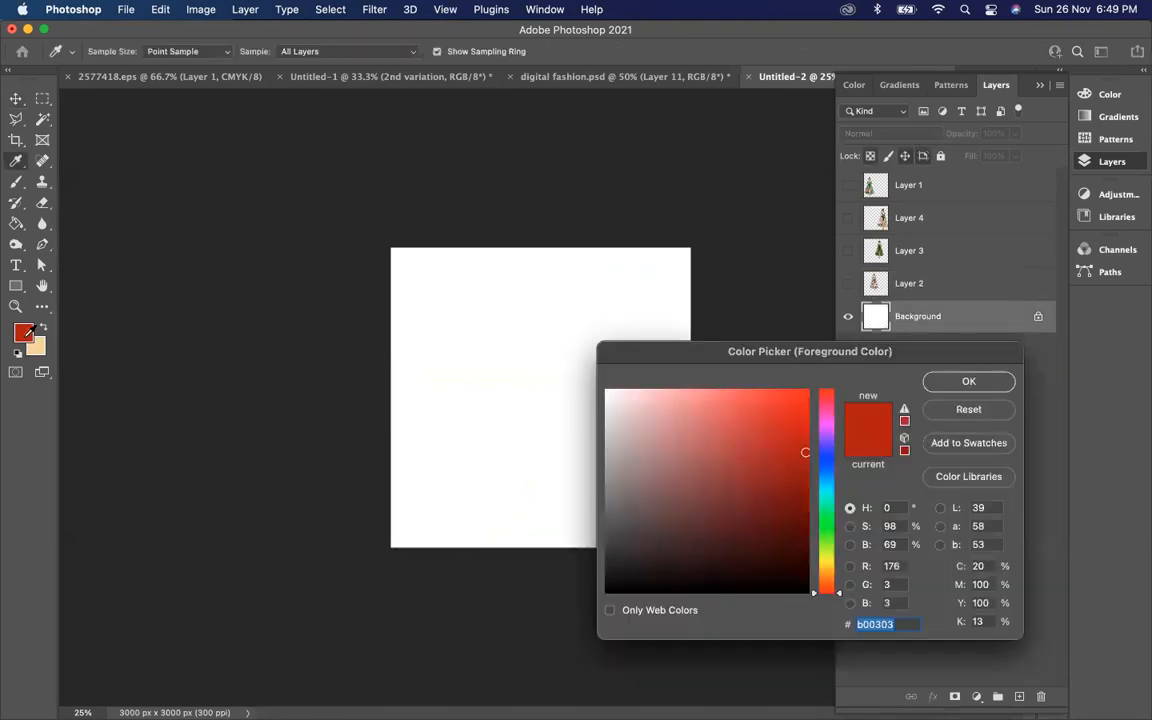
left_click(941, 409)
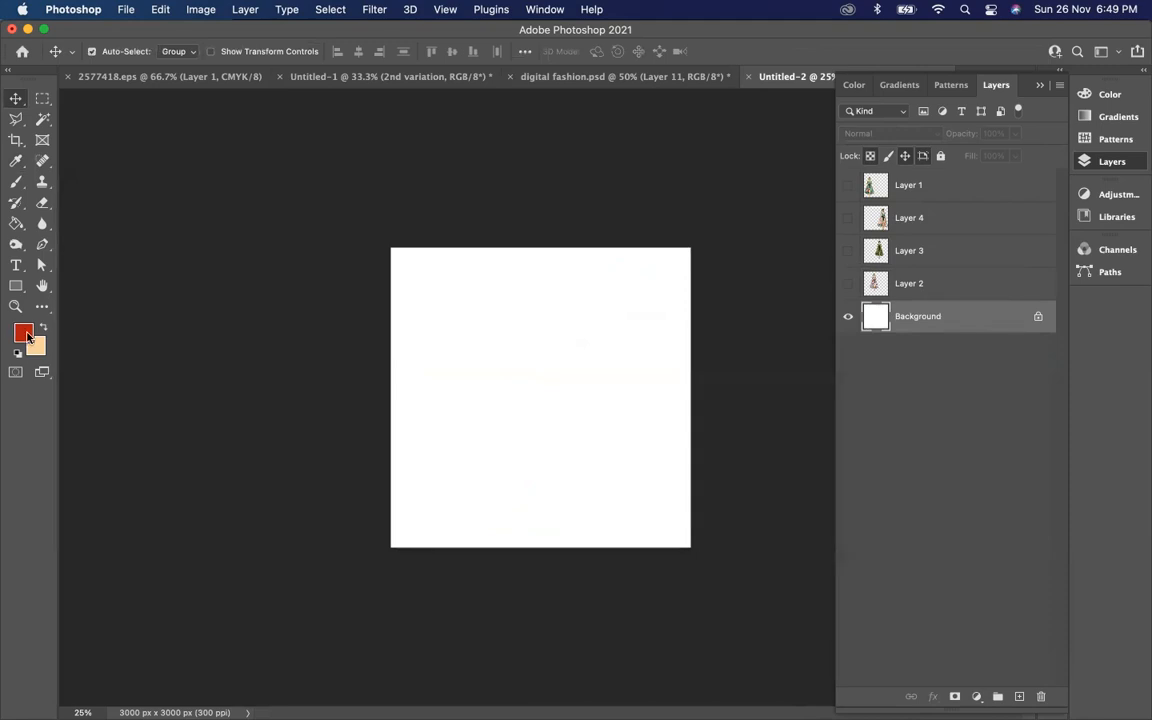
key("alt+BackSpace")
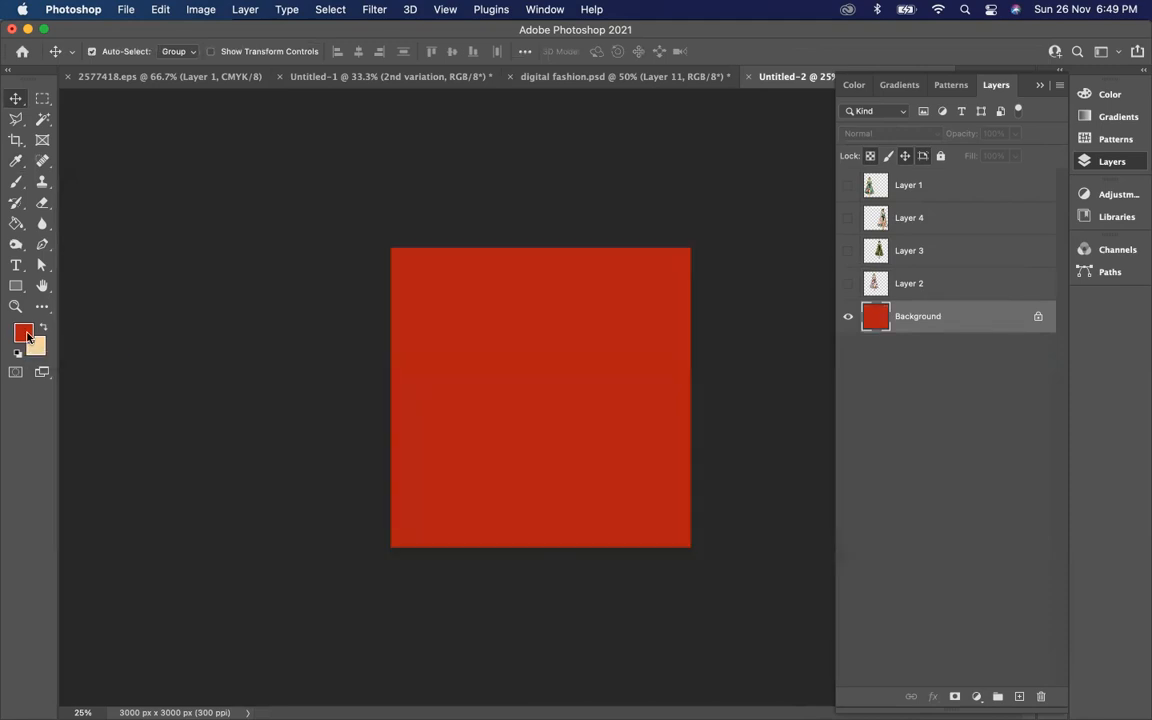
Show the white rose and dark green figures, placing the first at the canvas's left edge and the second near the center.
left_click(848, 285)
left_click_drag(530, 371, 448, 406)
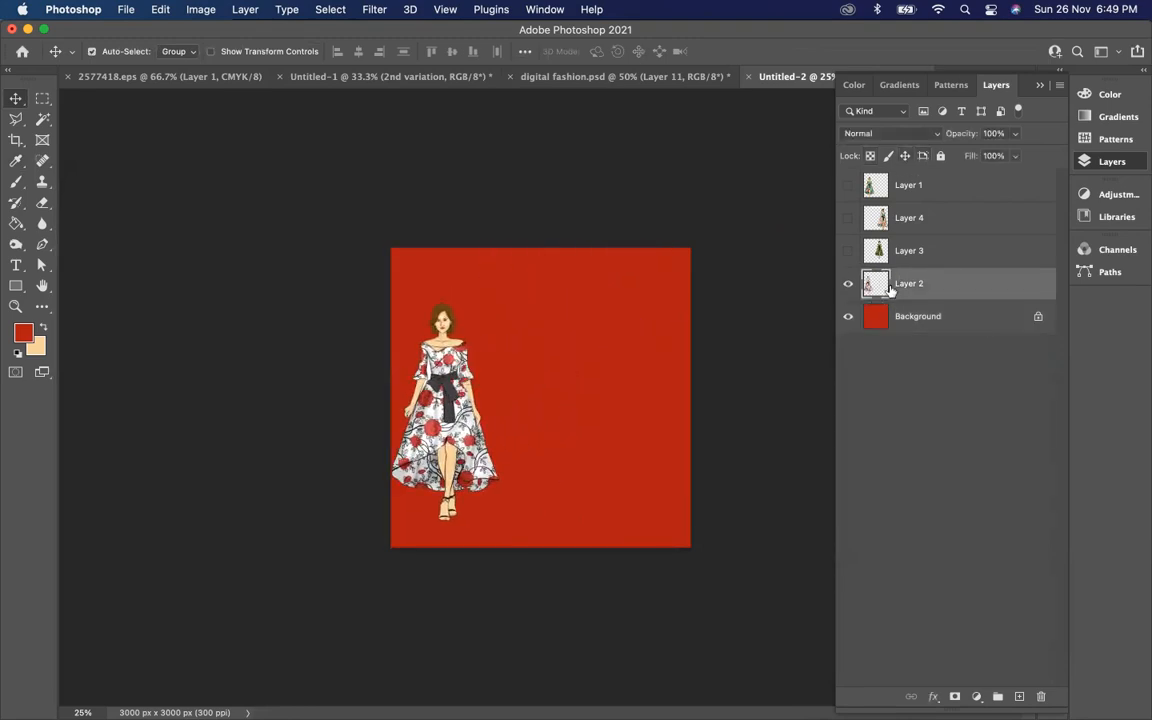
left_click(848, 251)
mouse_move(572, 377)
left_mouse_down()
mouse_move(496, 417)
mouse_move(527, 254)
mouse_move(560, 456)
mouse_move(555, 380)
mouse_move(532, 405)
mouse_move(553, 388)
left_mouse_up()
Clear the leftover white gaps between the dark green figure's arms and waist on Layer 3 with the Magic Wand.
key("super+equal")
key("super+equal")
key("super+equal")
key("super+equal")
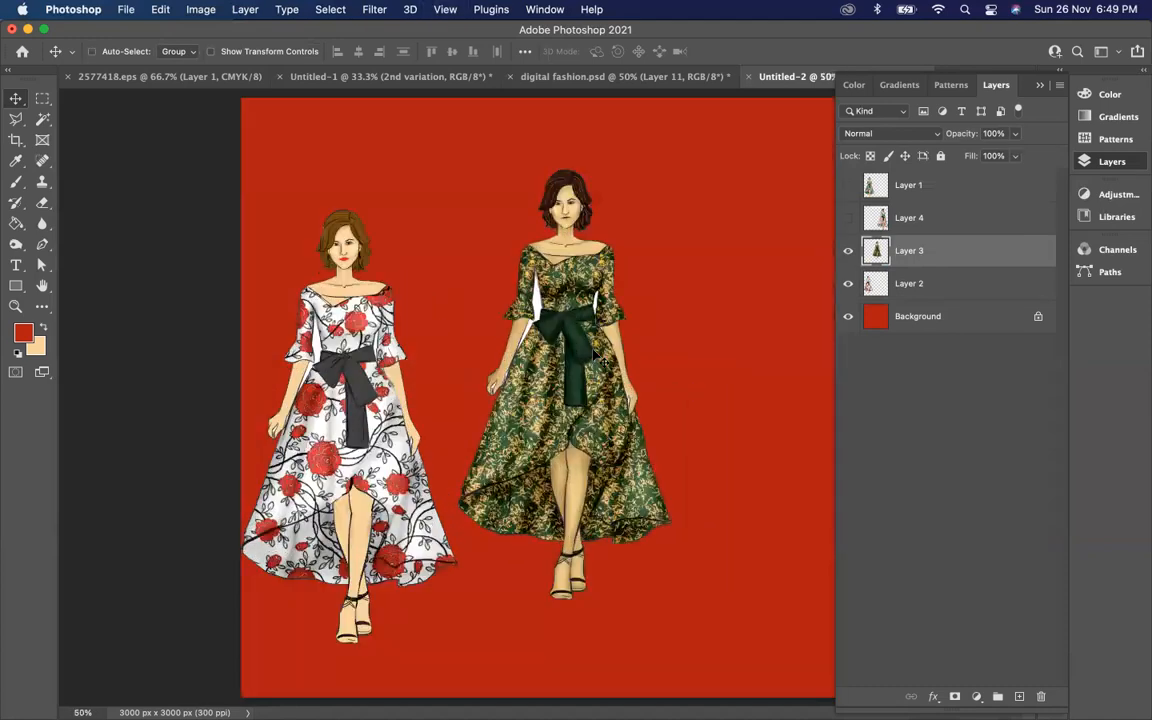
left_click(40, 119)
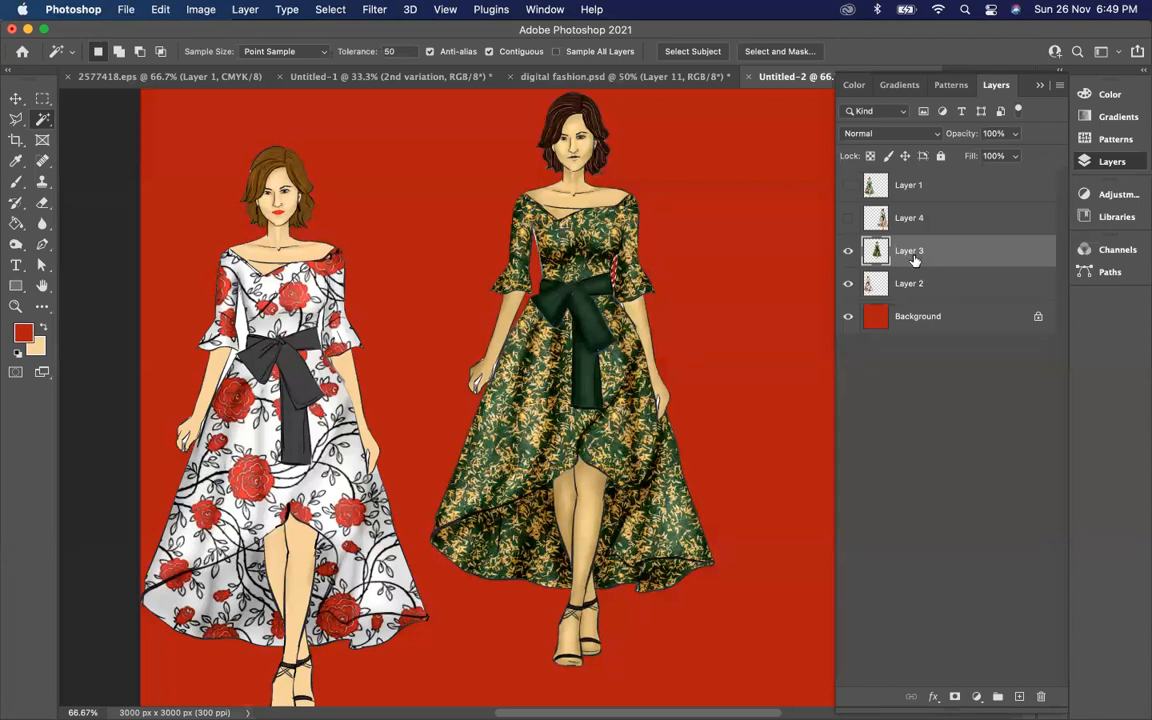
key("super+plus")
key("super+plus")
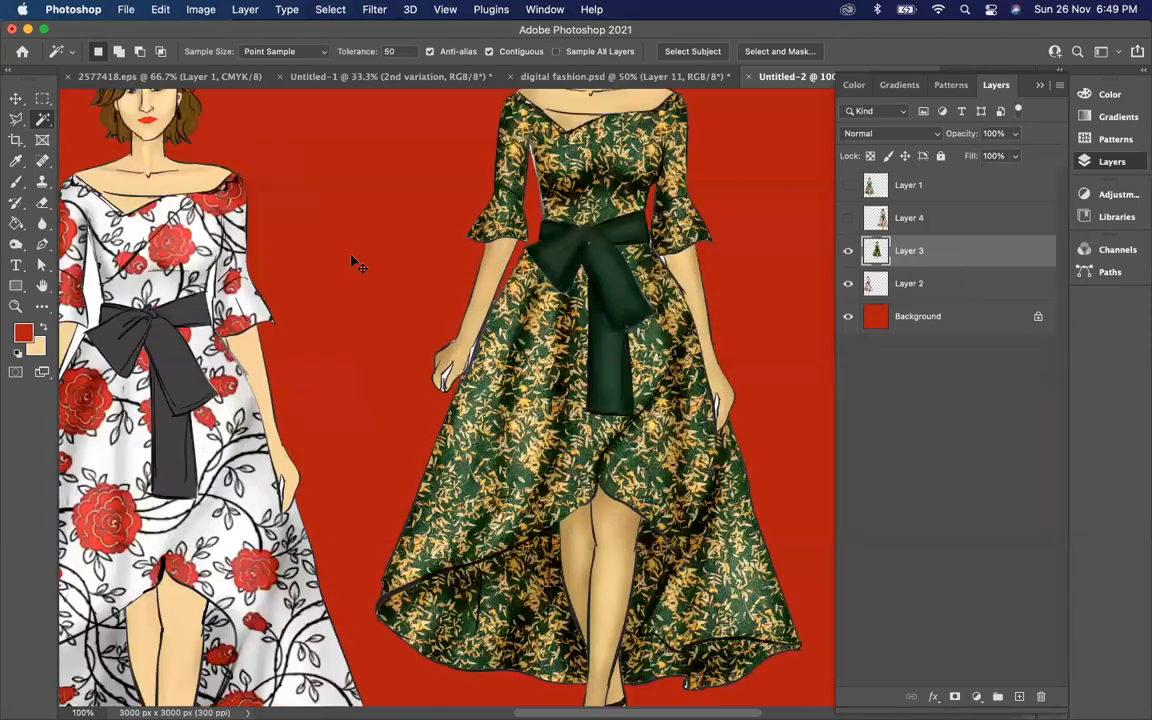
Show Layer 4 and clear the white gaps between the white rose figure's arms and waist on Layer 2.
scroll(329, 357, "left", 10)
scroll(329, 357, "right", 8)
scroll(329, 357, "up", 2)
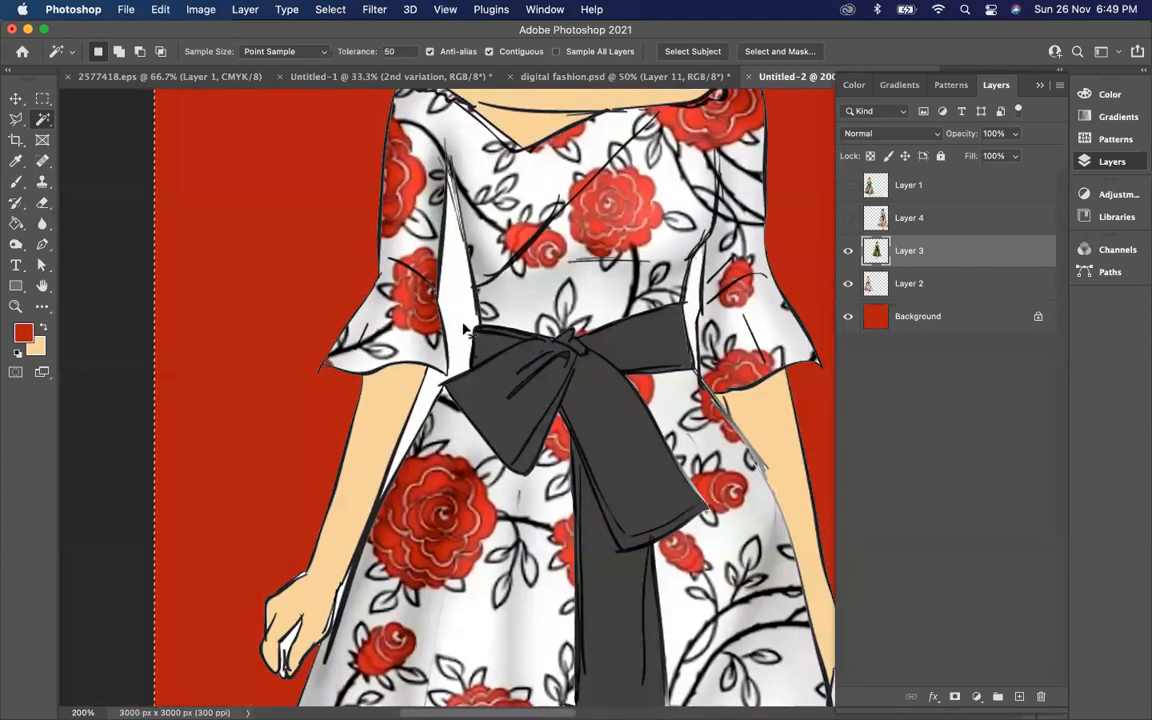
left_click(916, 222)
left_click(848, 218)
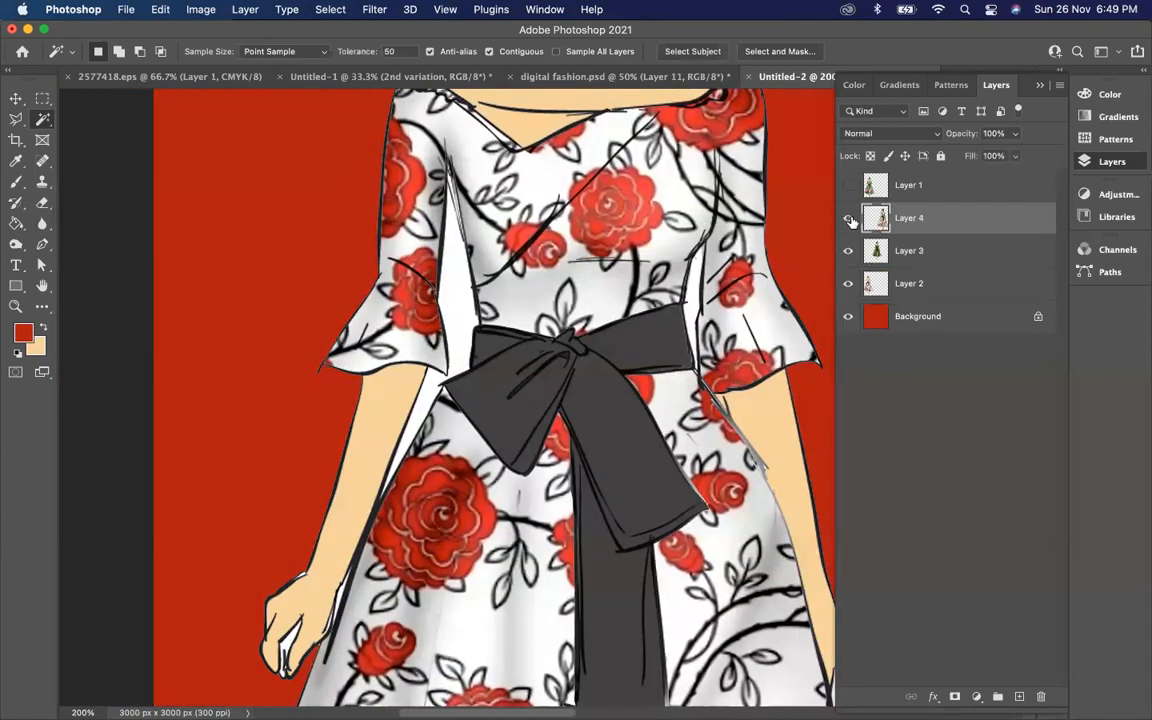
left_click(903, 288)
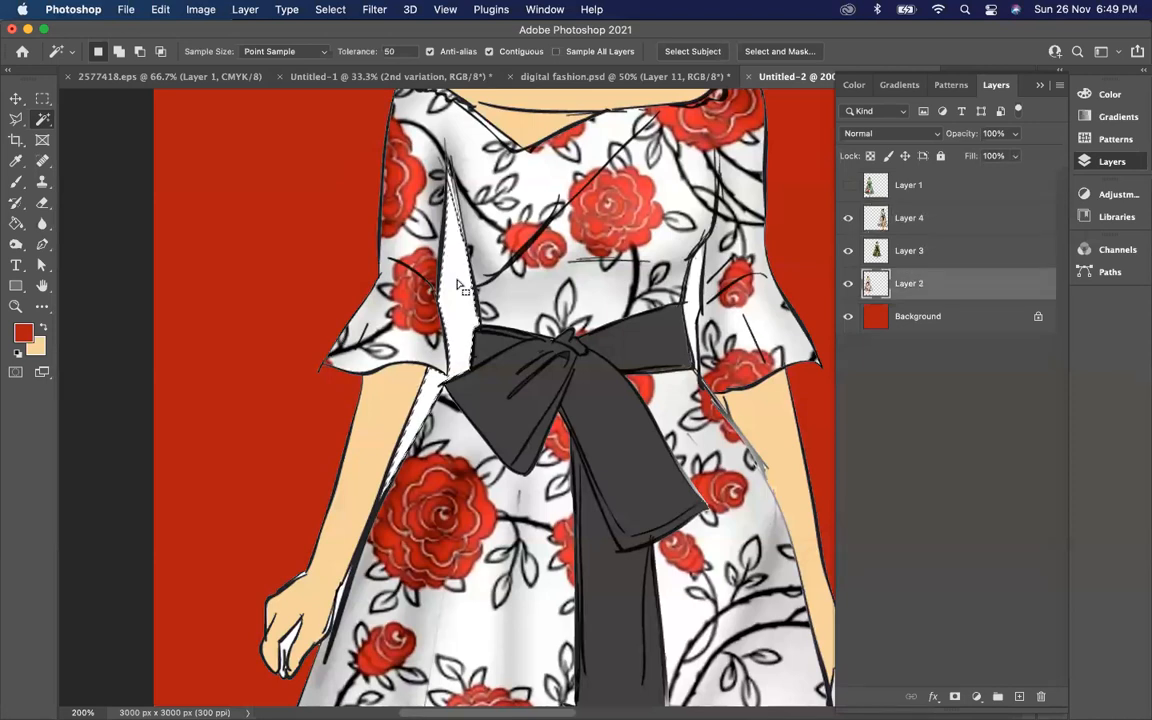
scroll(510, 310, "right", 6)
scroll(558, 336, "right", 2)
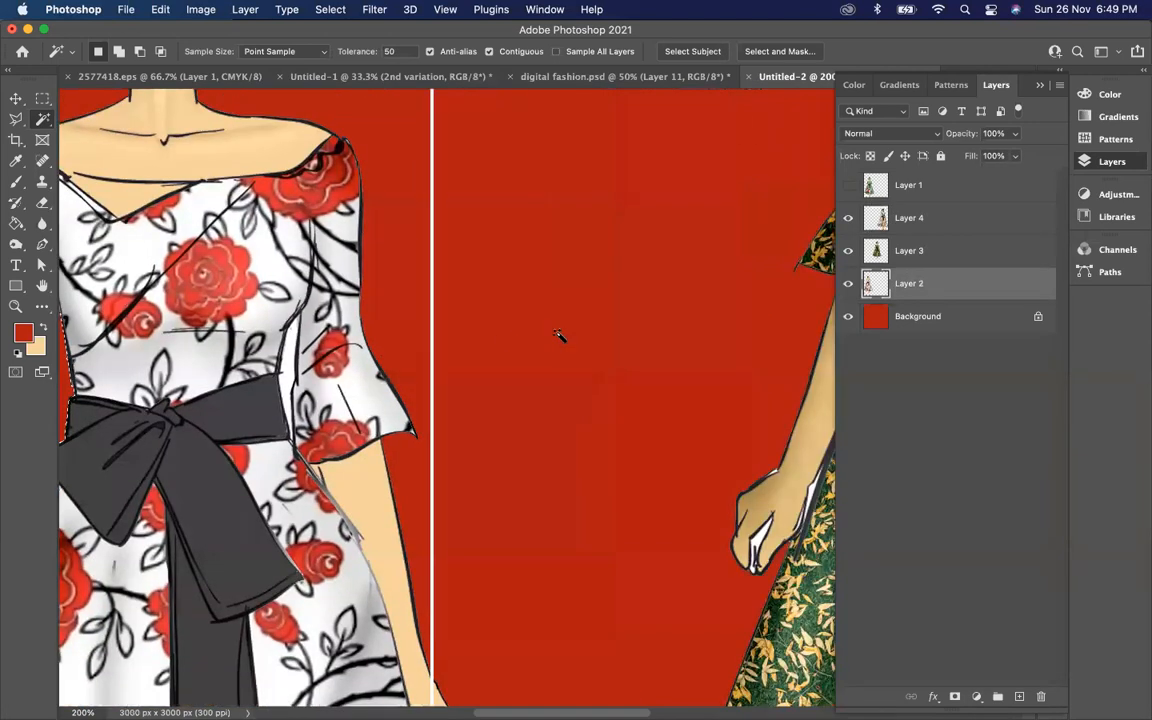
left_click(289, 370)
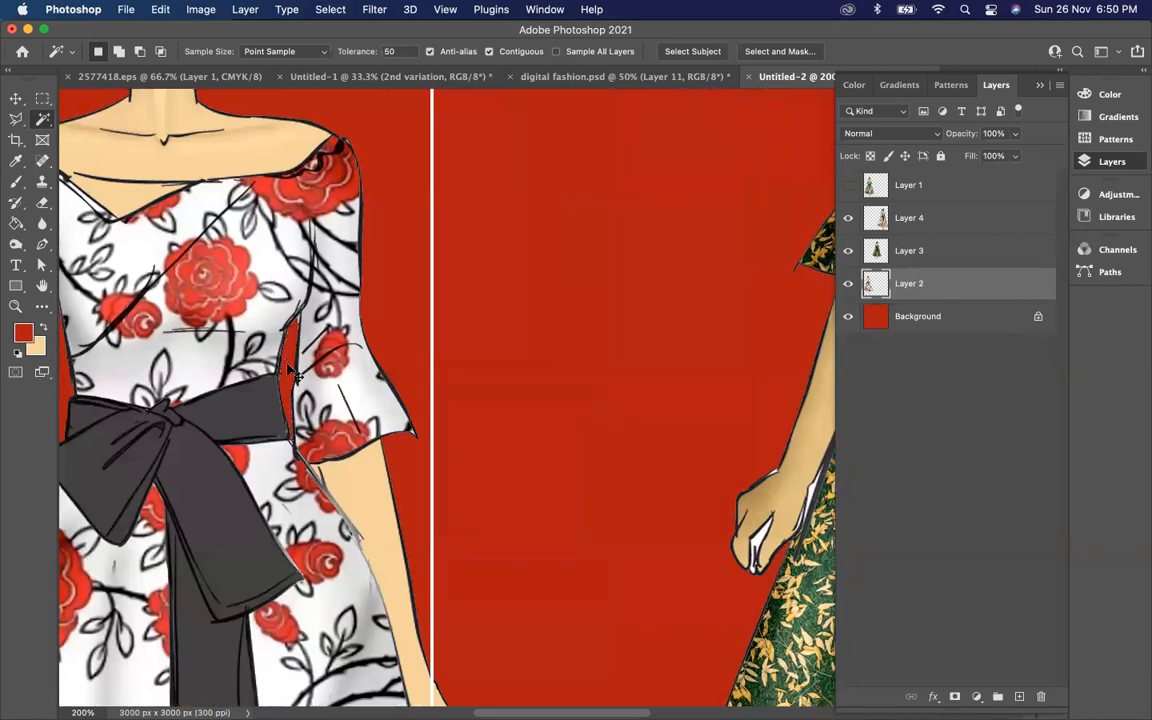
Toggle the visibility of Layer 2 and Layer 4 to check which one holds the leftover white strip.
key("super+0")
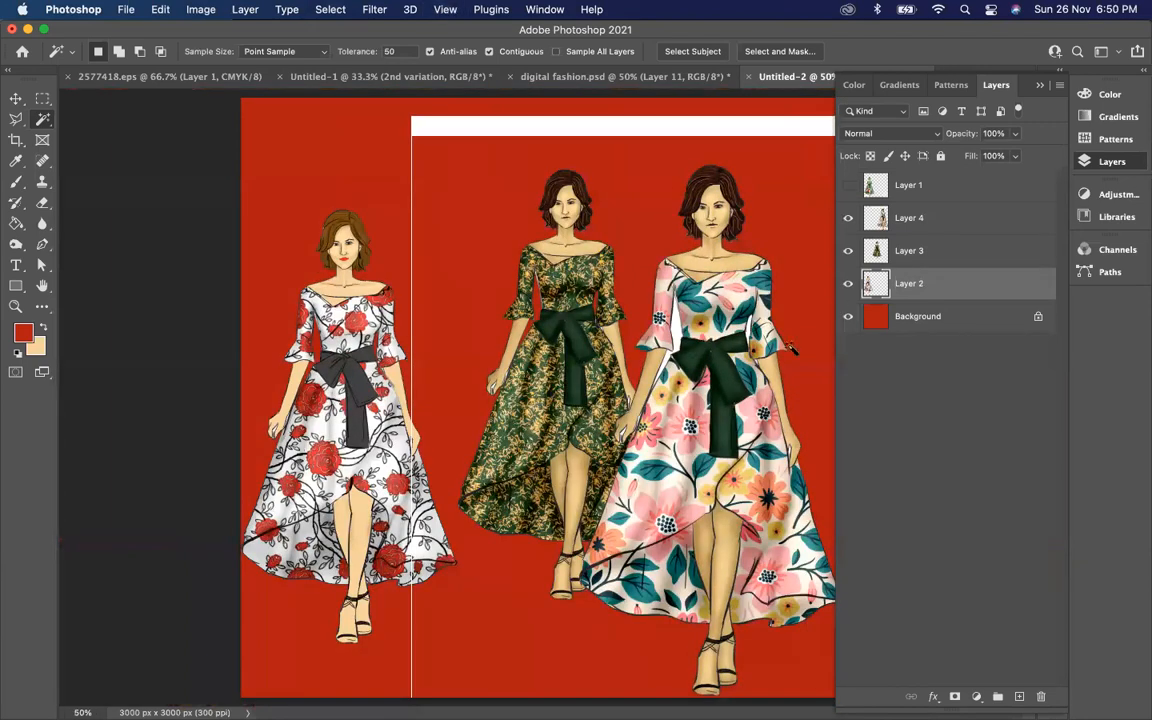
left_click(848, 285)
left_click(848, 285)
key("super+minus")
left_click(848, 218)
left_click(848, 218)
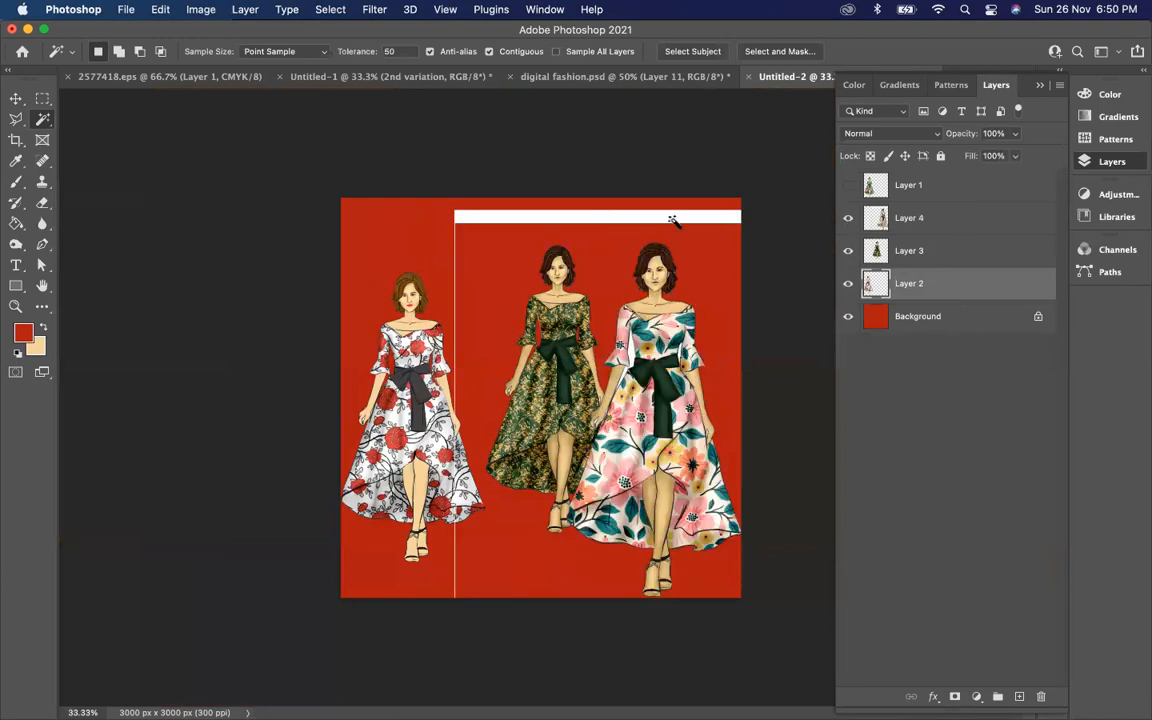
Move the pink floral figure toward the canvas center, in front of the dark green figure.
left_click(16, 99)
left_click_drag(658, 364, 545, 372)
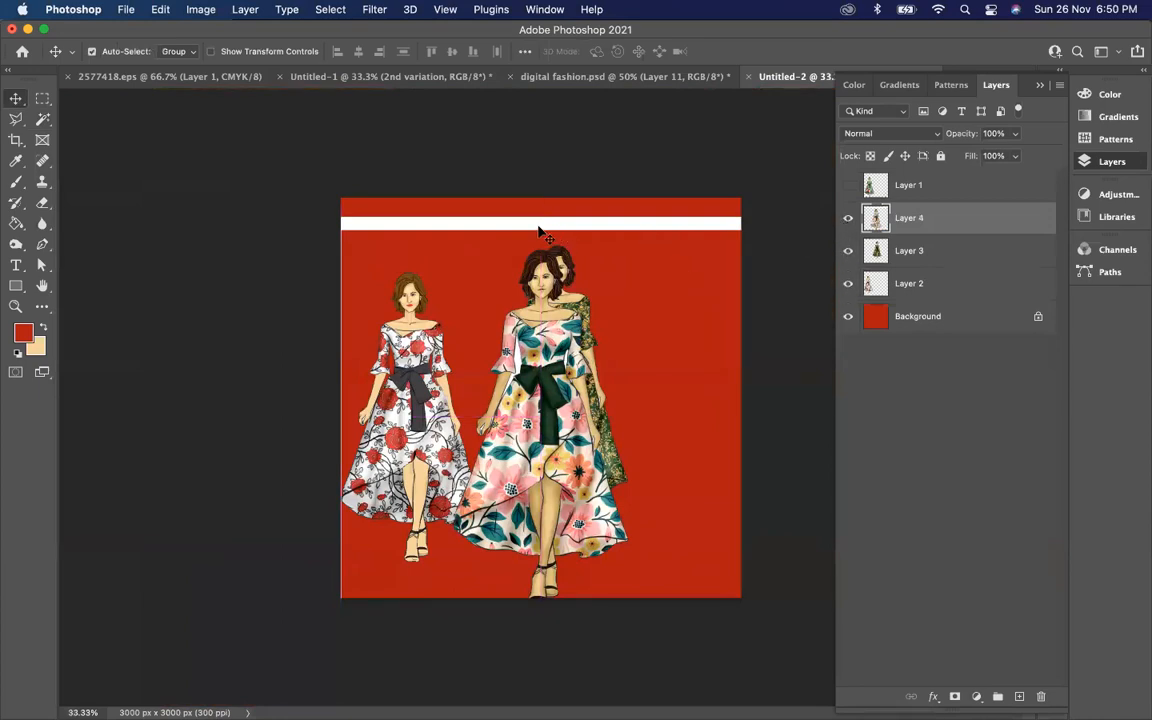
left_click_drag(549, 226, 596, 226)
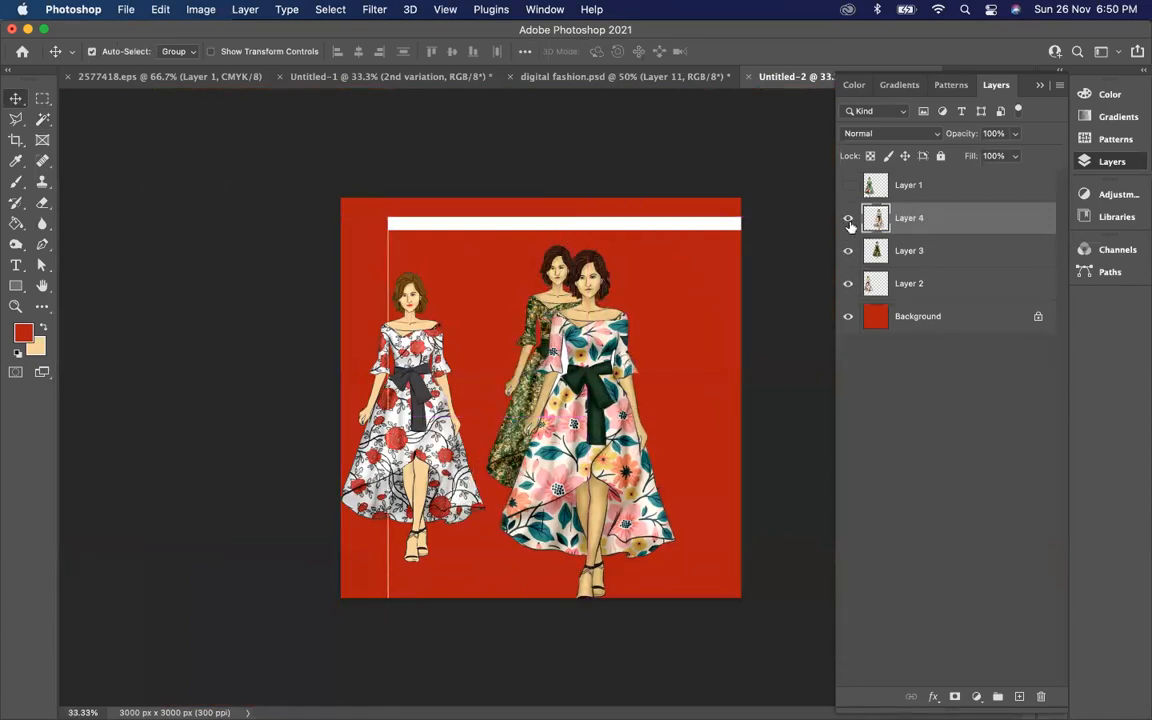
Delete the leftover white strip and thin line around the pink floral figure on Layer 4 with the Magic Wand, then deselect.
left_click(43, 120)
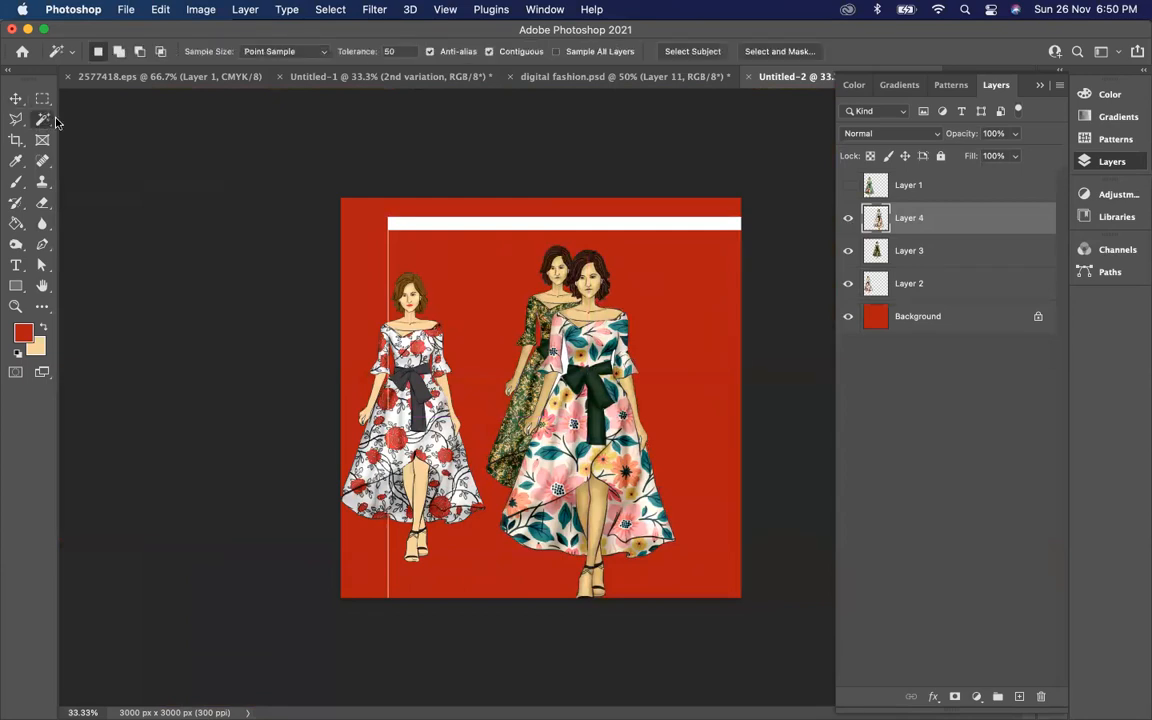
left_click(399, 224)
key("BackSpace")
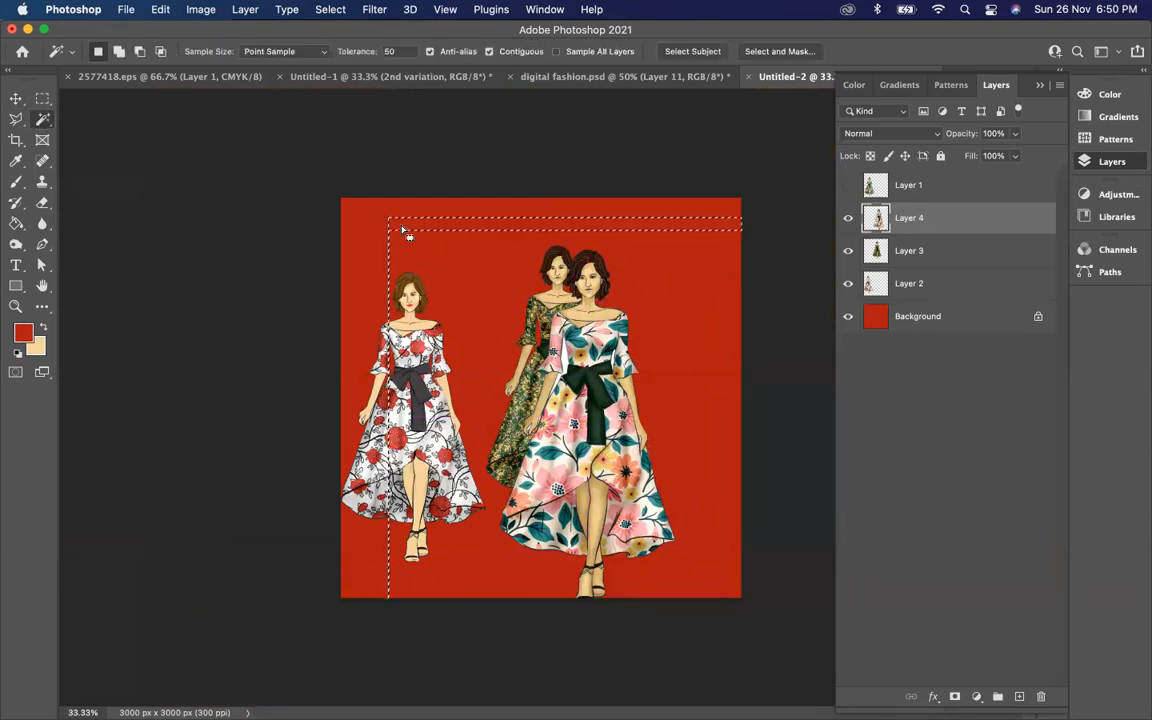
key("super+d")
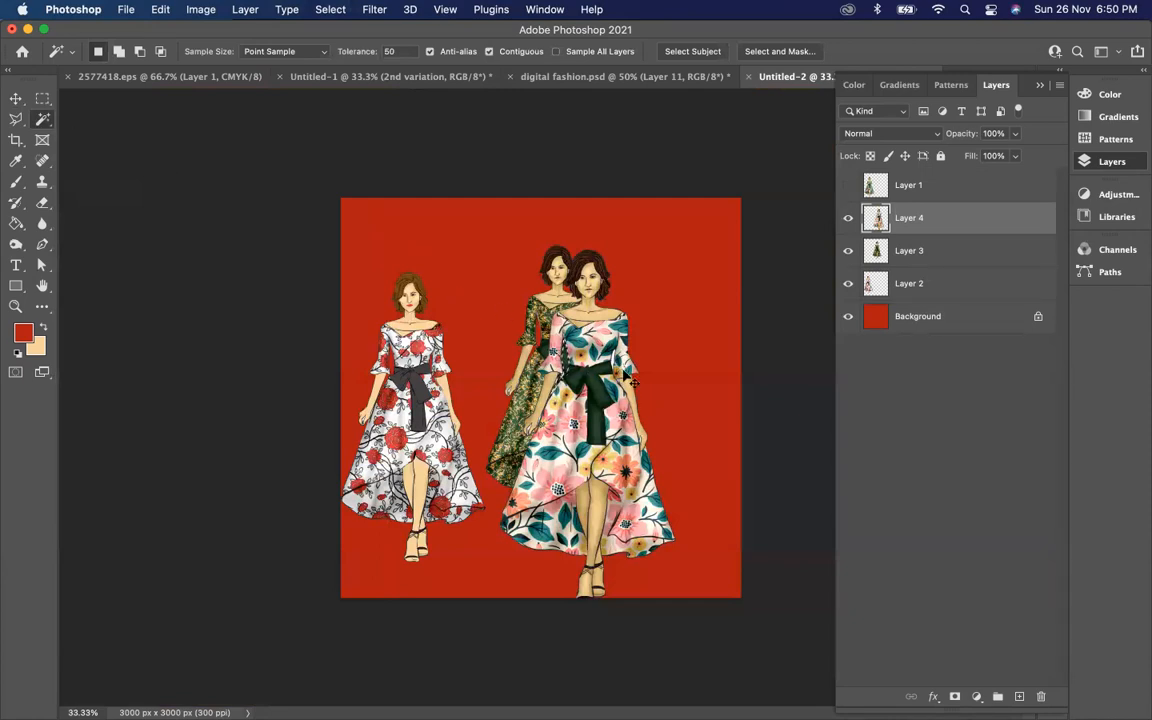
Spread the figures across the canvas: pink floral to the right, dark green up in the center, white rose slightly lower on the left.
key("super+plus")
key("super+plus")
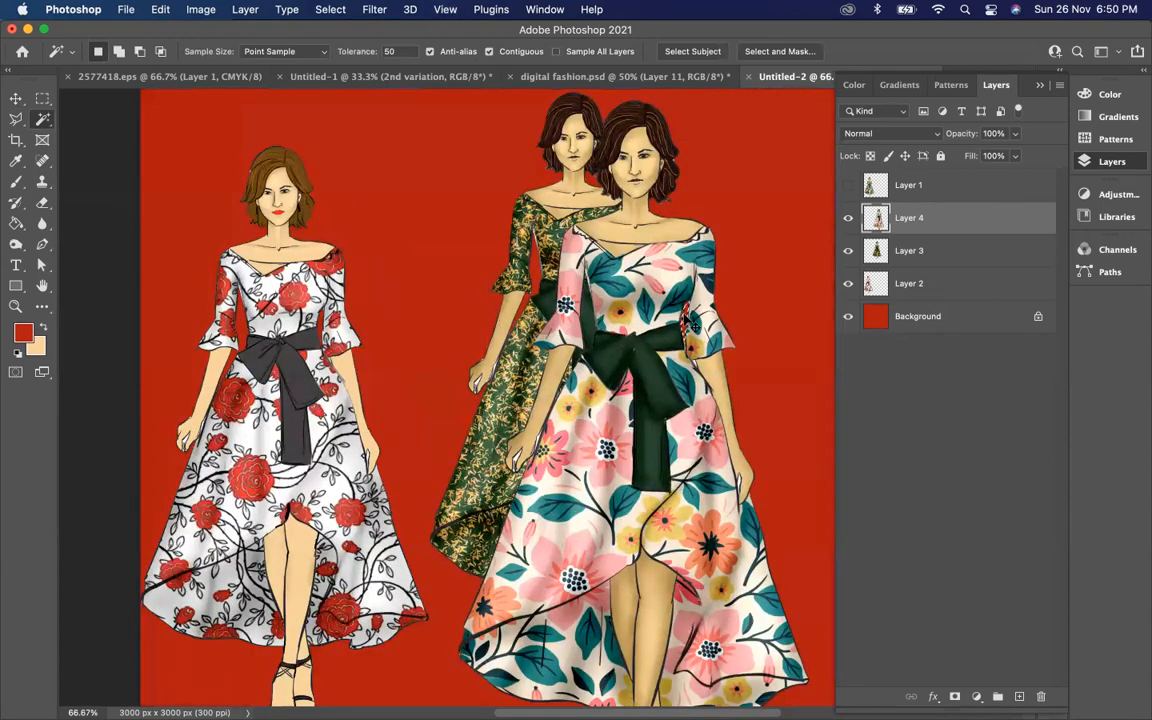
left_click(16, 99)
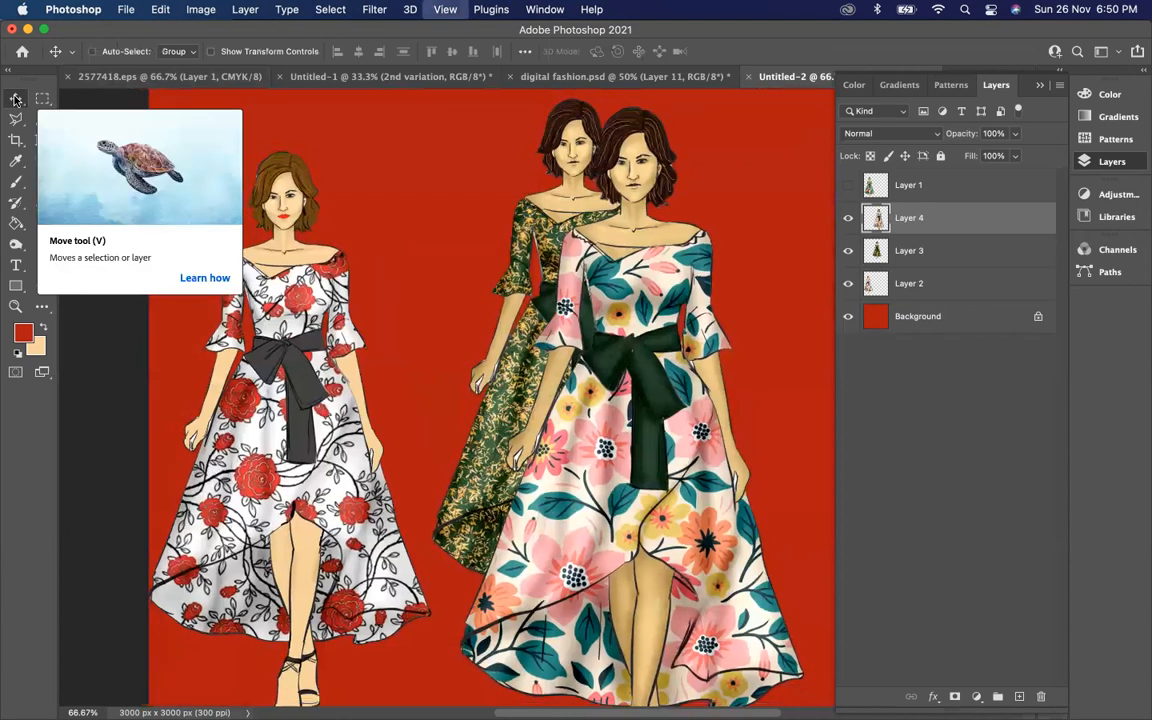
key("super+minus")
key("super+minus")
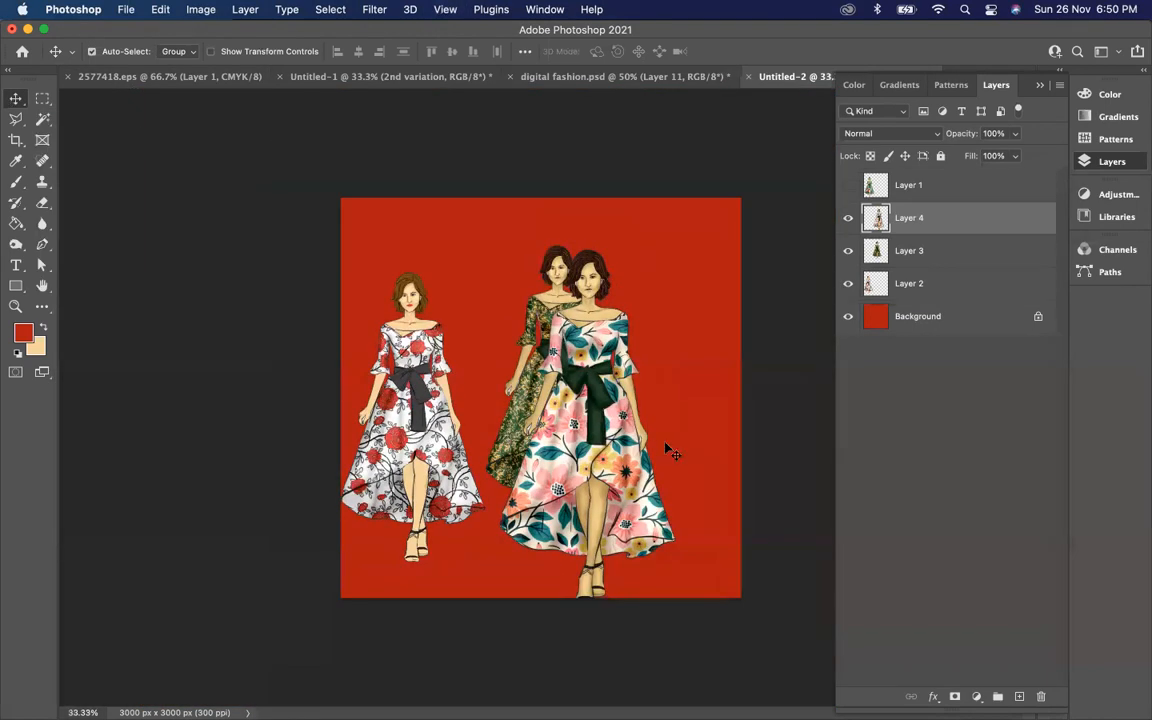
left_click_drag(586, 410, 657, 400)
left_click_drag(545, 376, 518, 348)
left_click_drag(421, 386, 423, 409)
left_click_drag(664, 423, 643, 438)
key("super+minus")
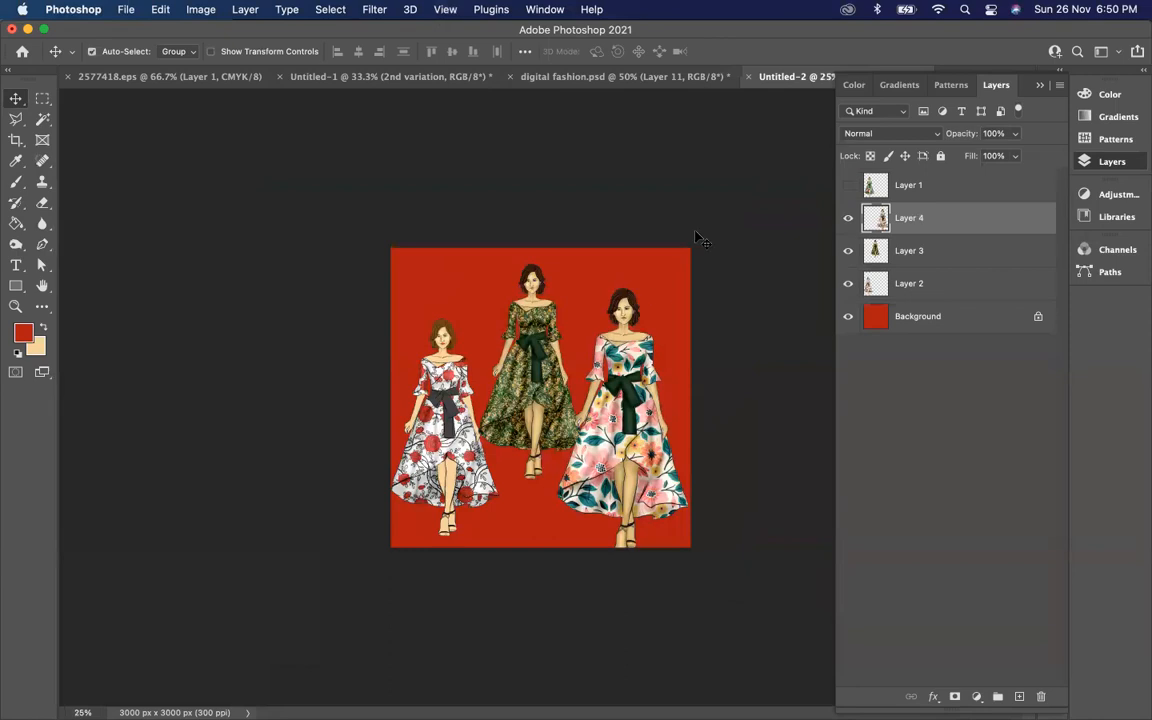